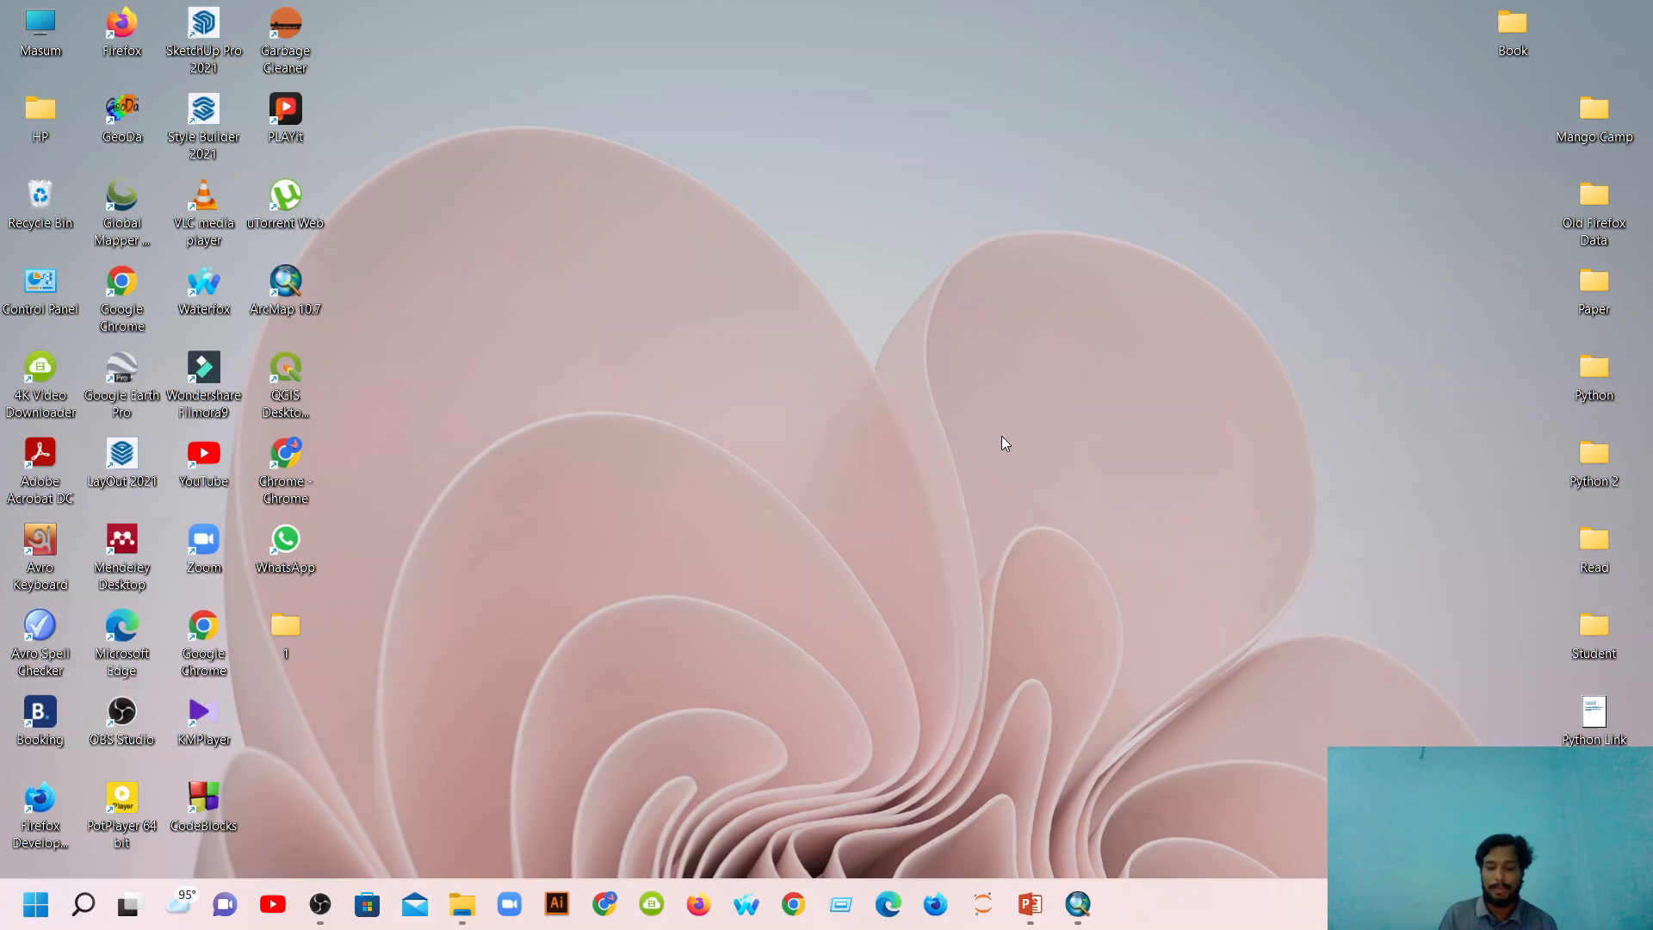
Create a new folder on the desktop and name it Shapefile.
right_click(990, 390)
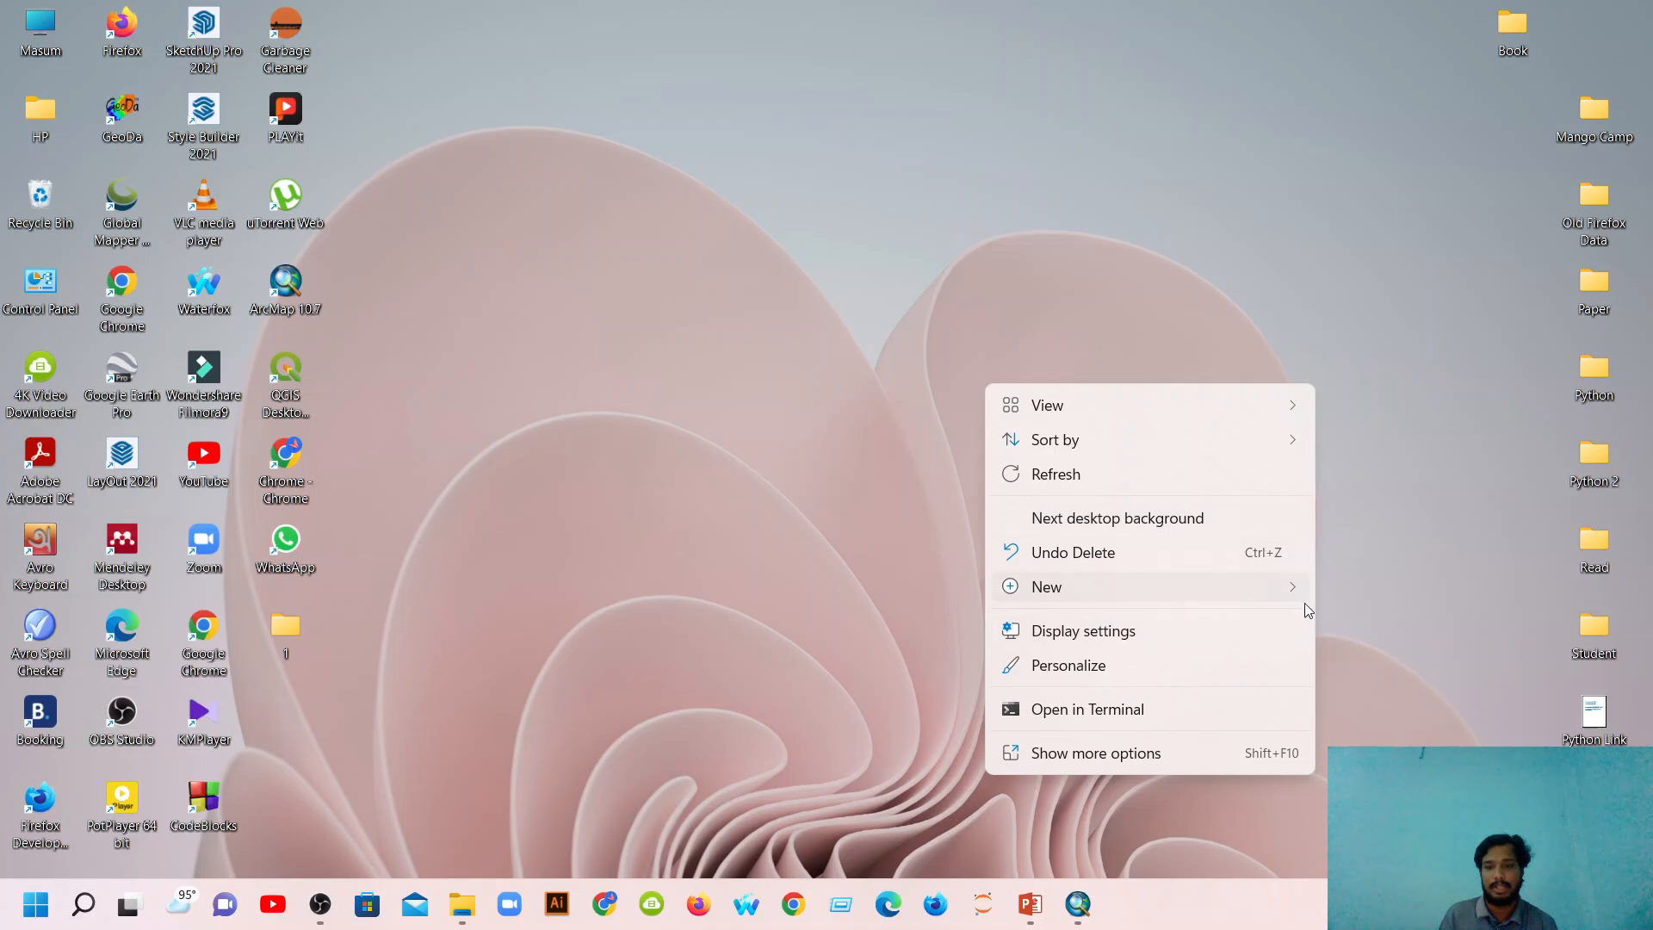
mouse_move(1279, 596)
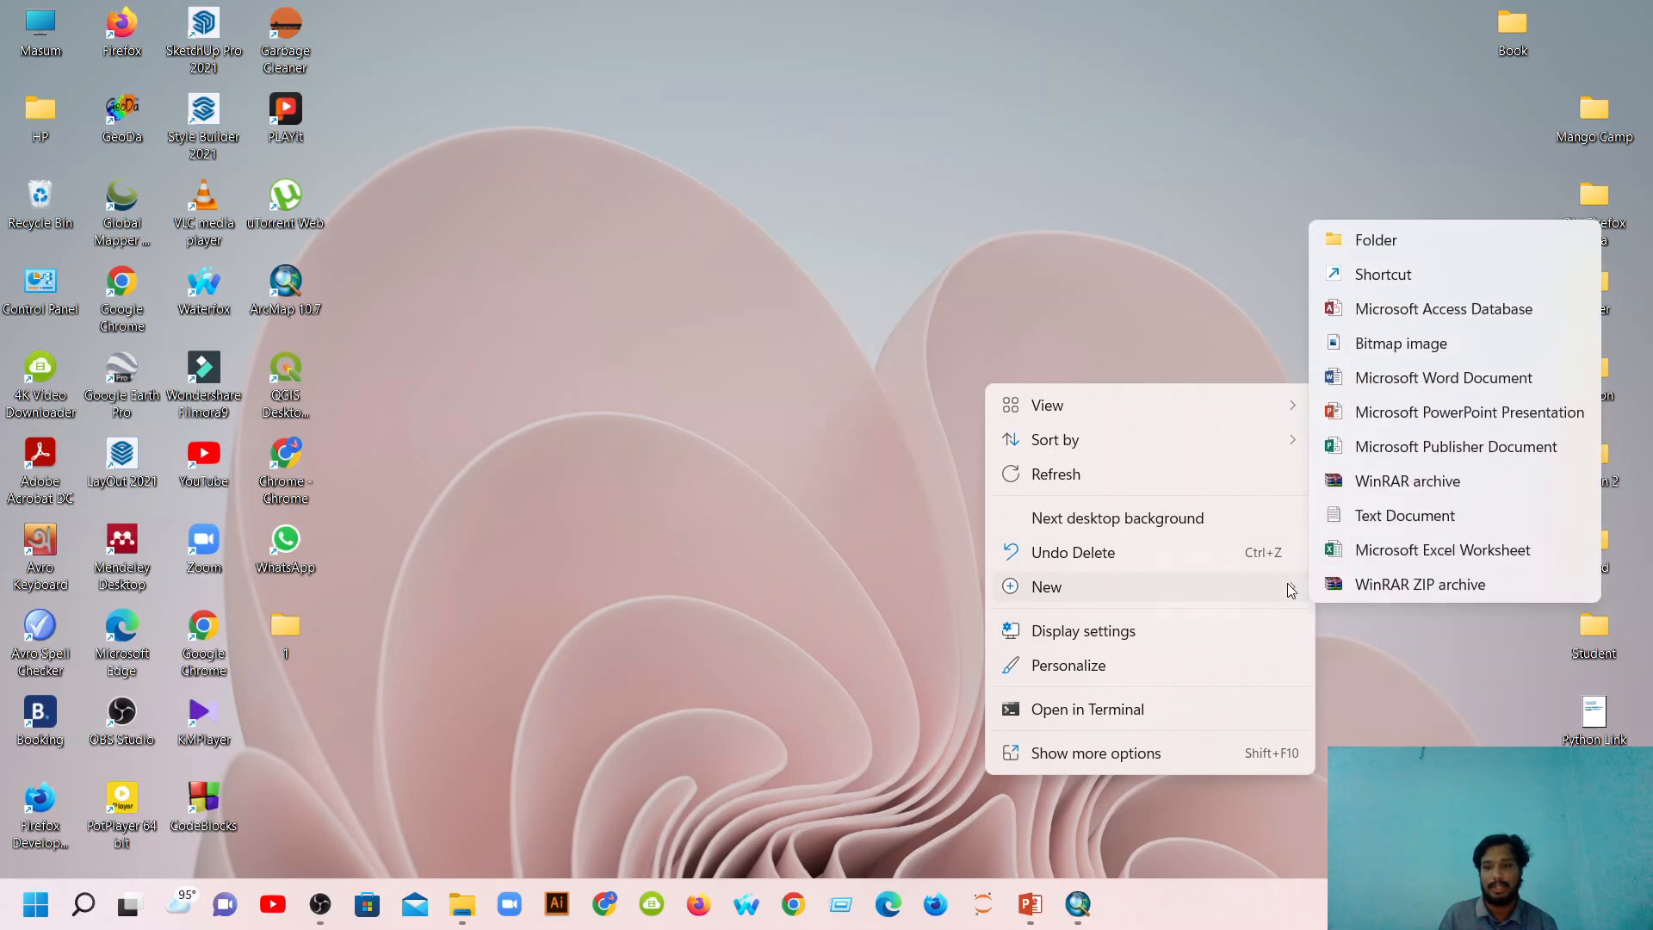
click(1375, 240)
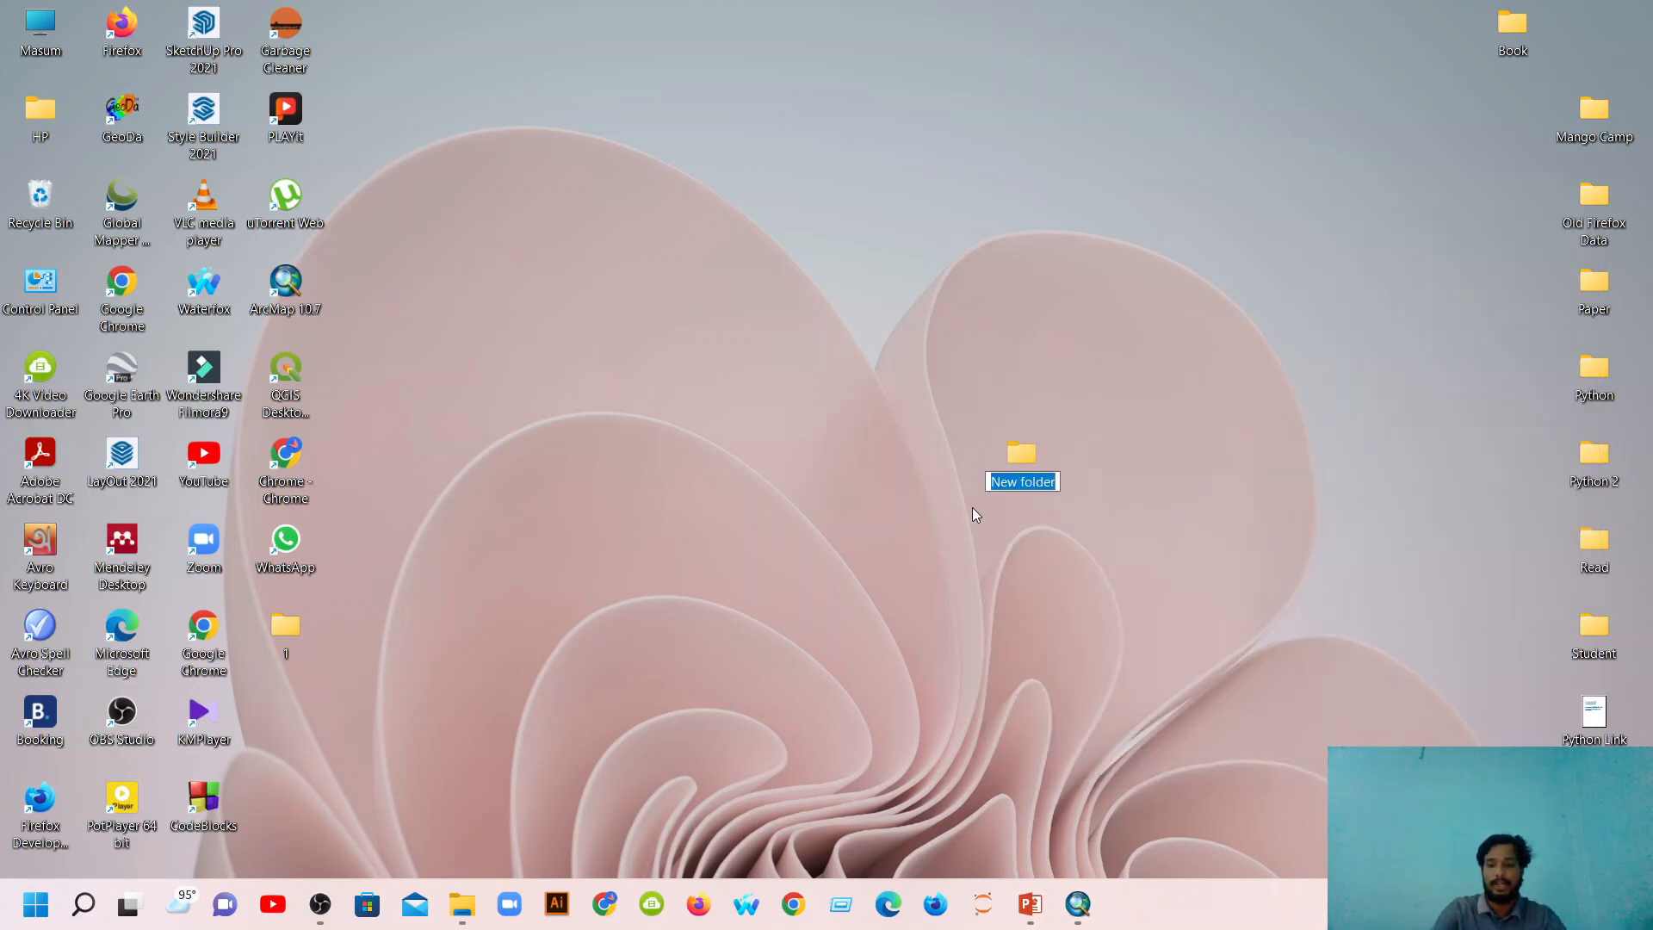
key(BackSpace)
text(Sh)
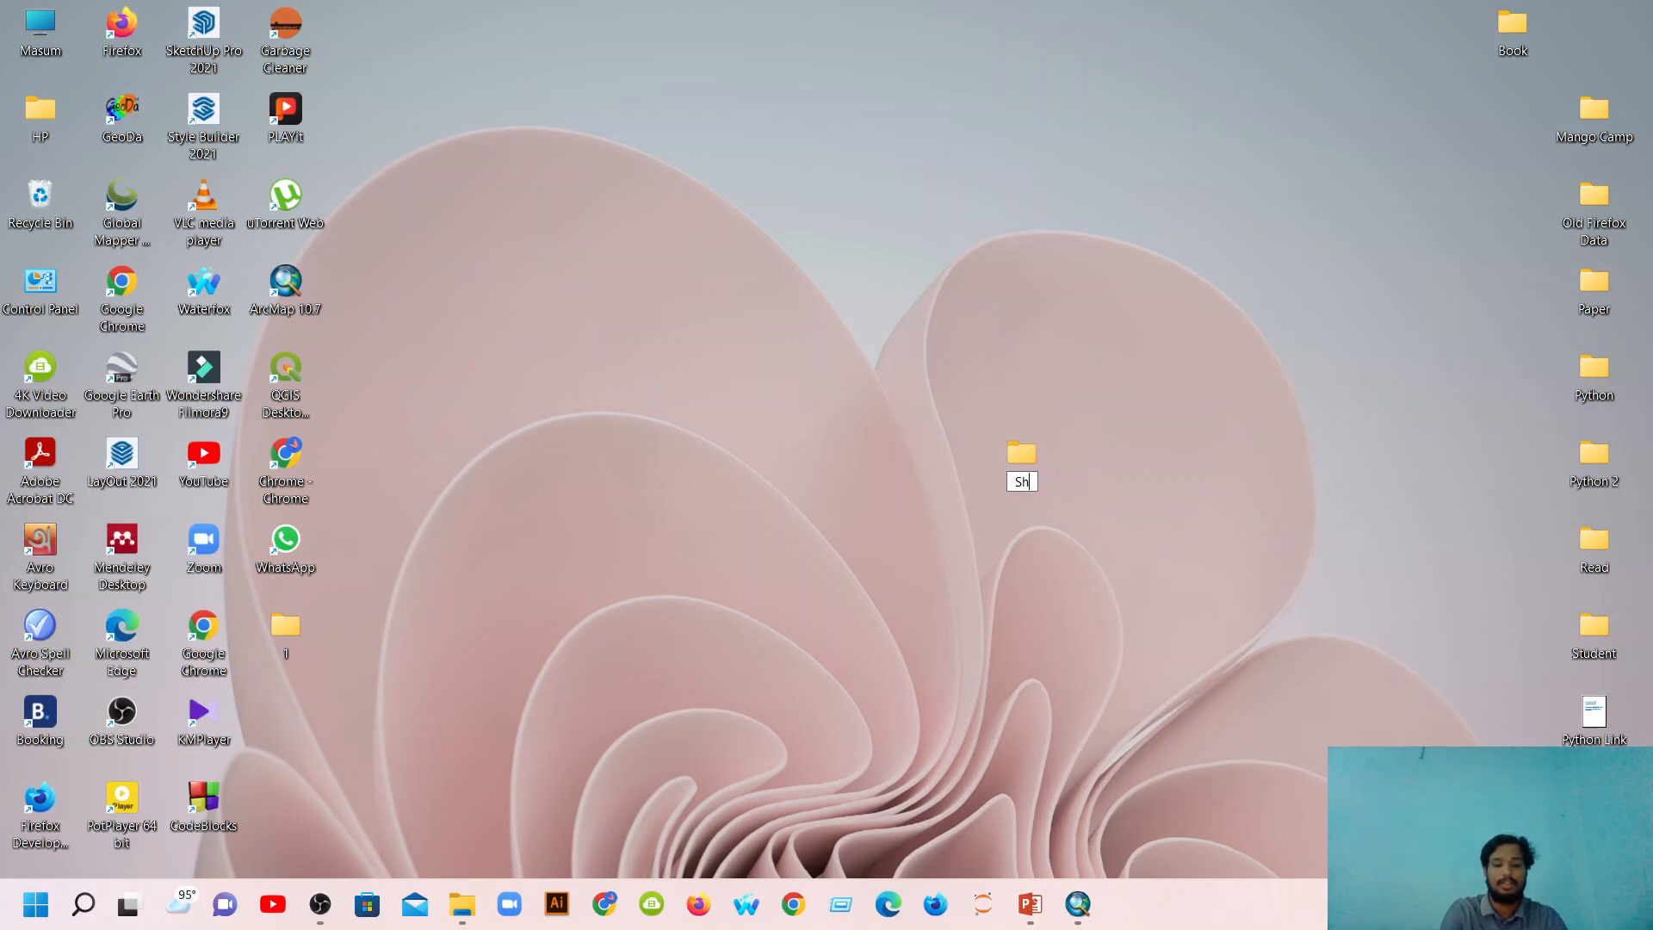
text(apefile)
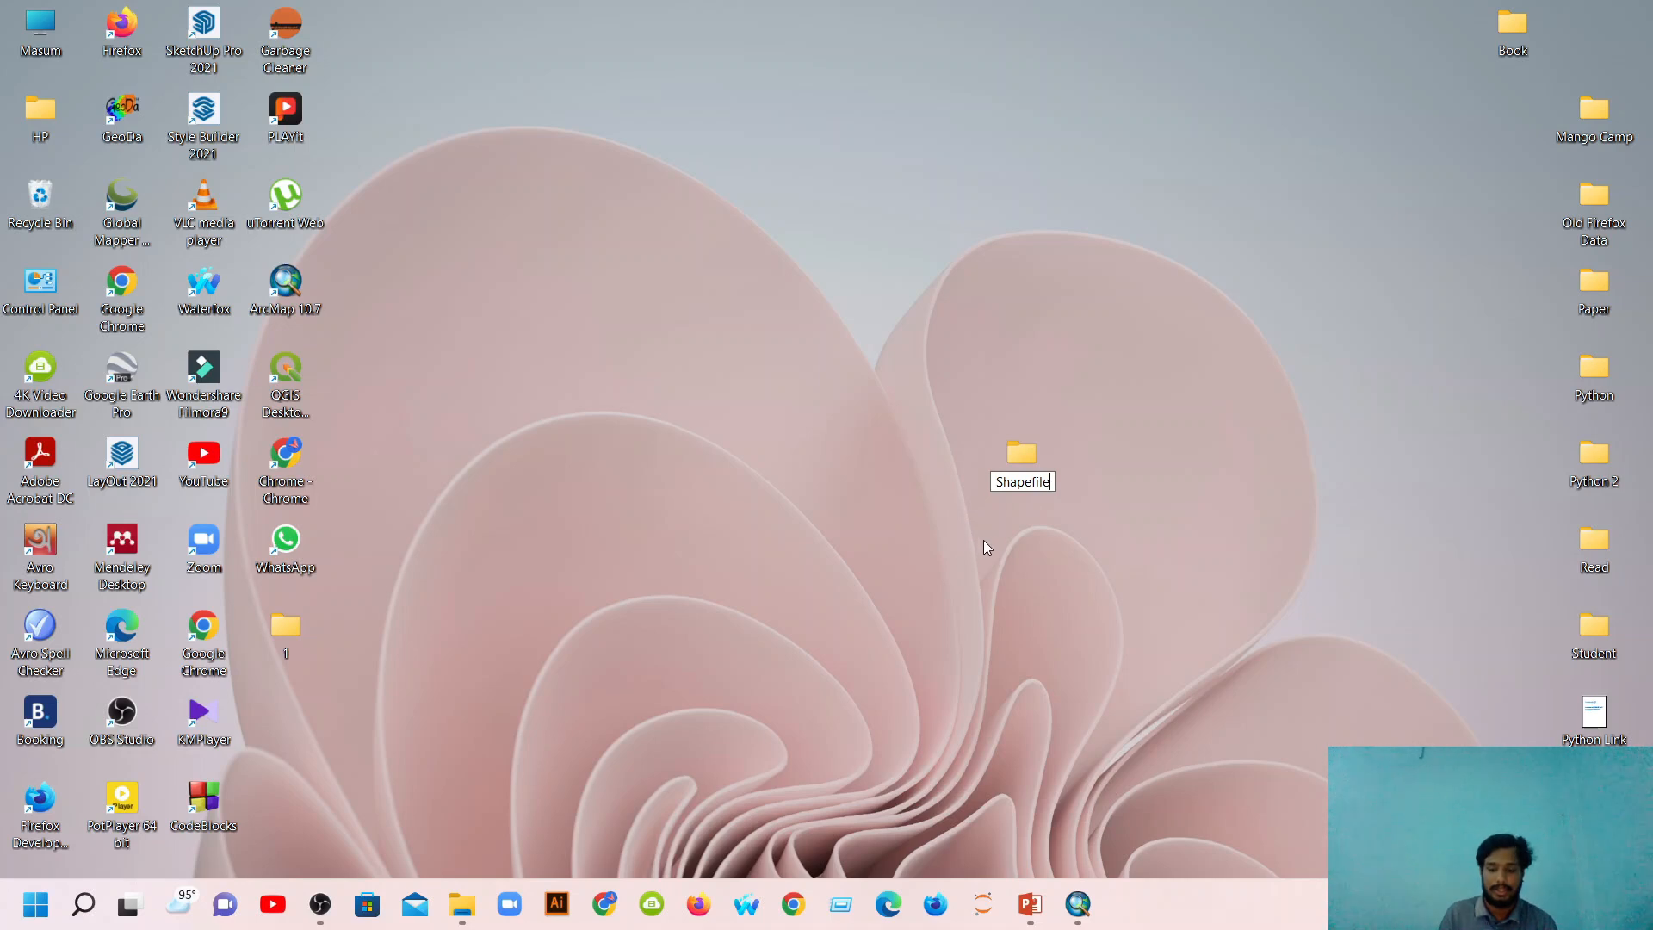
click(984, 548)
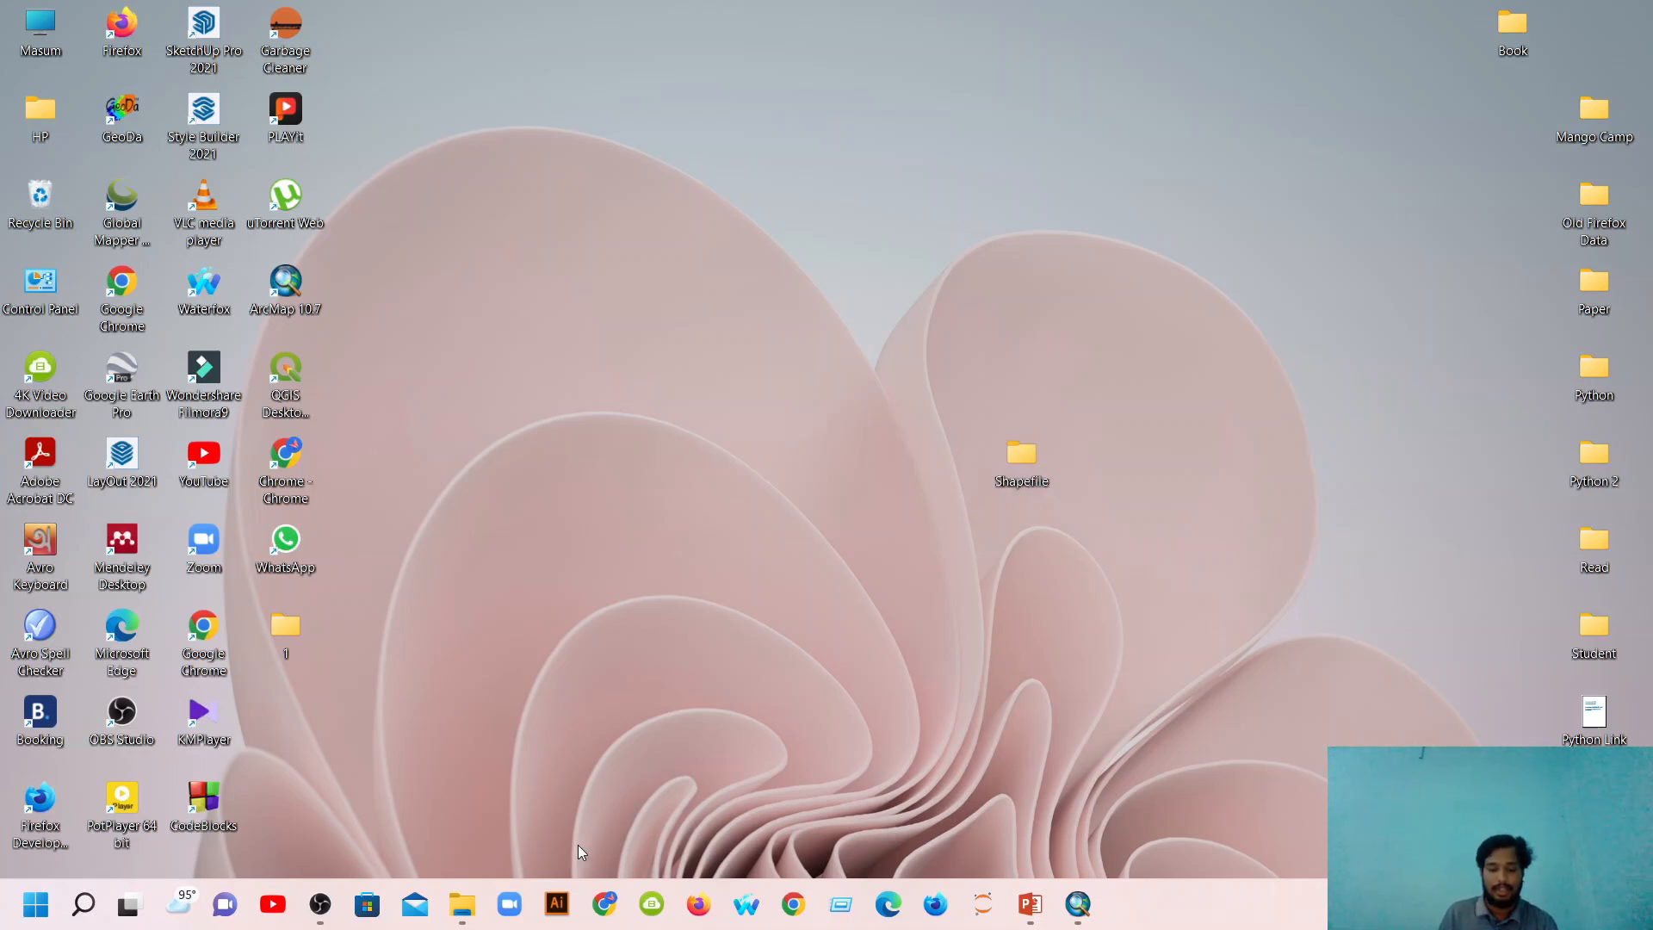
Launch ArcCatalog 10.7 and connect it to the Shapefile folder on the desktop.
click(82, 904)
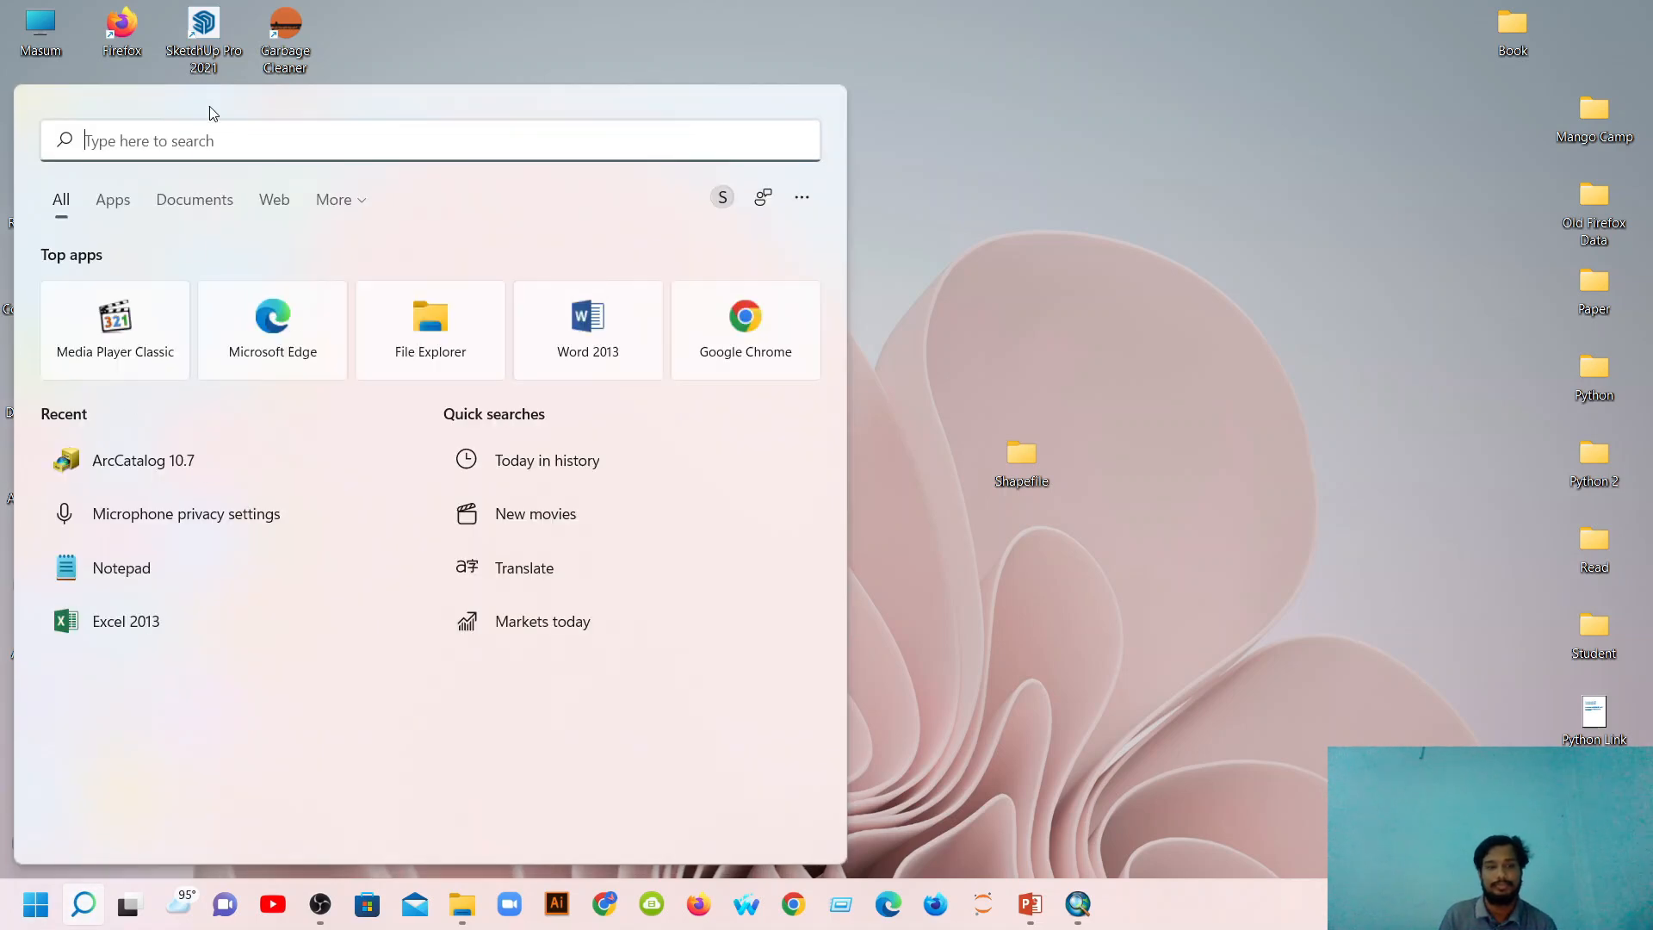
click(140, 458)
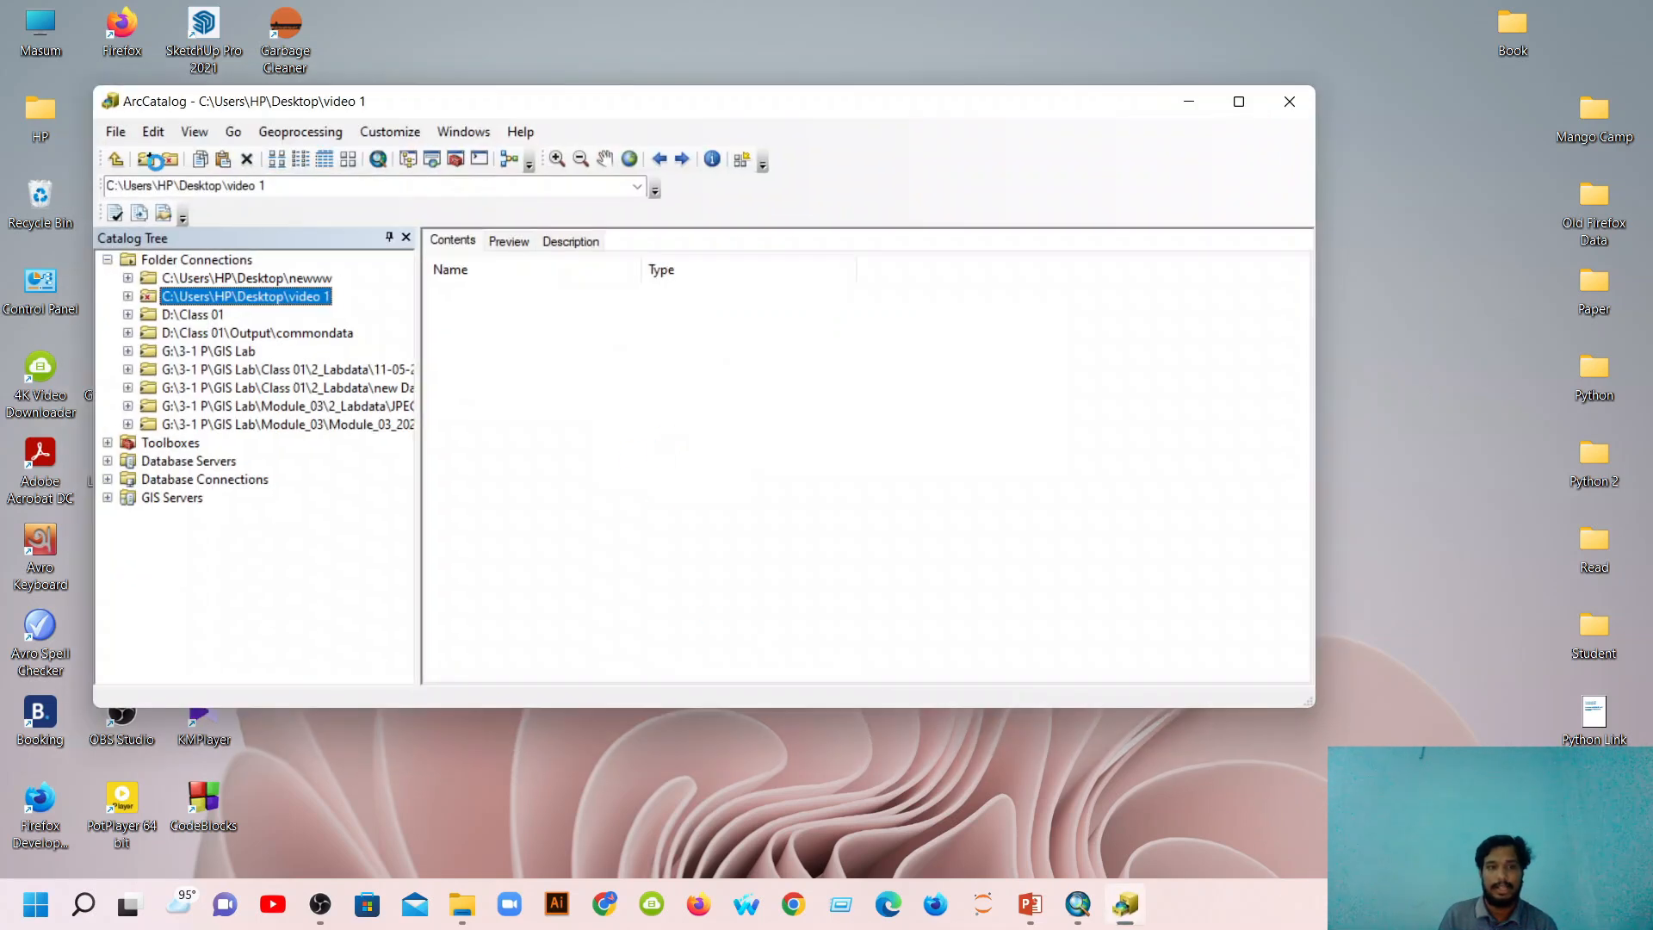
click(147, 159)
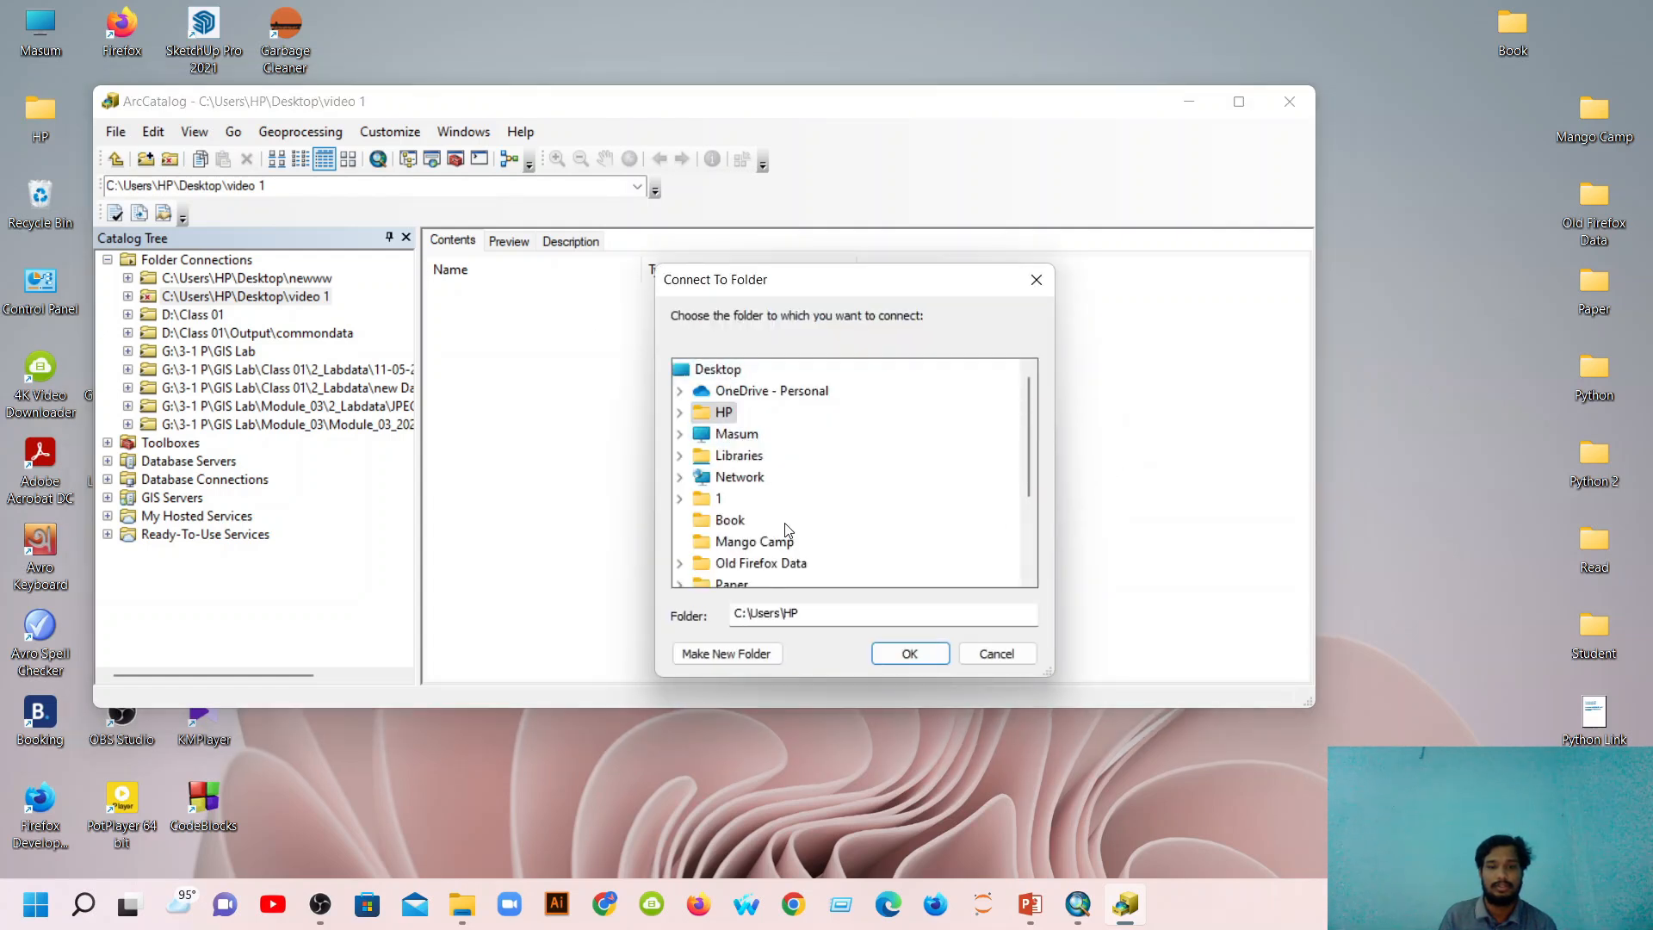
scroll(771, 540, down, 2)
click(742, 542)
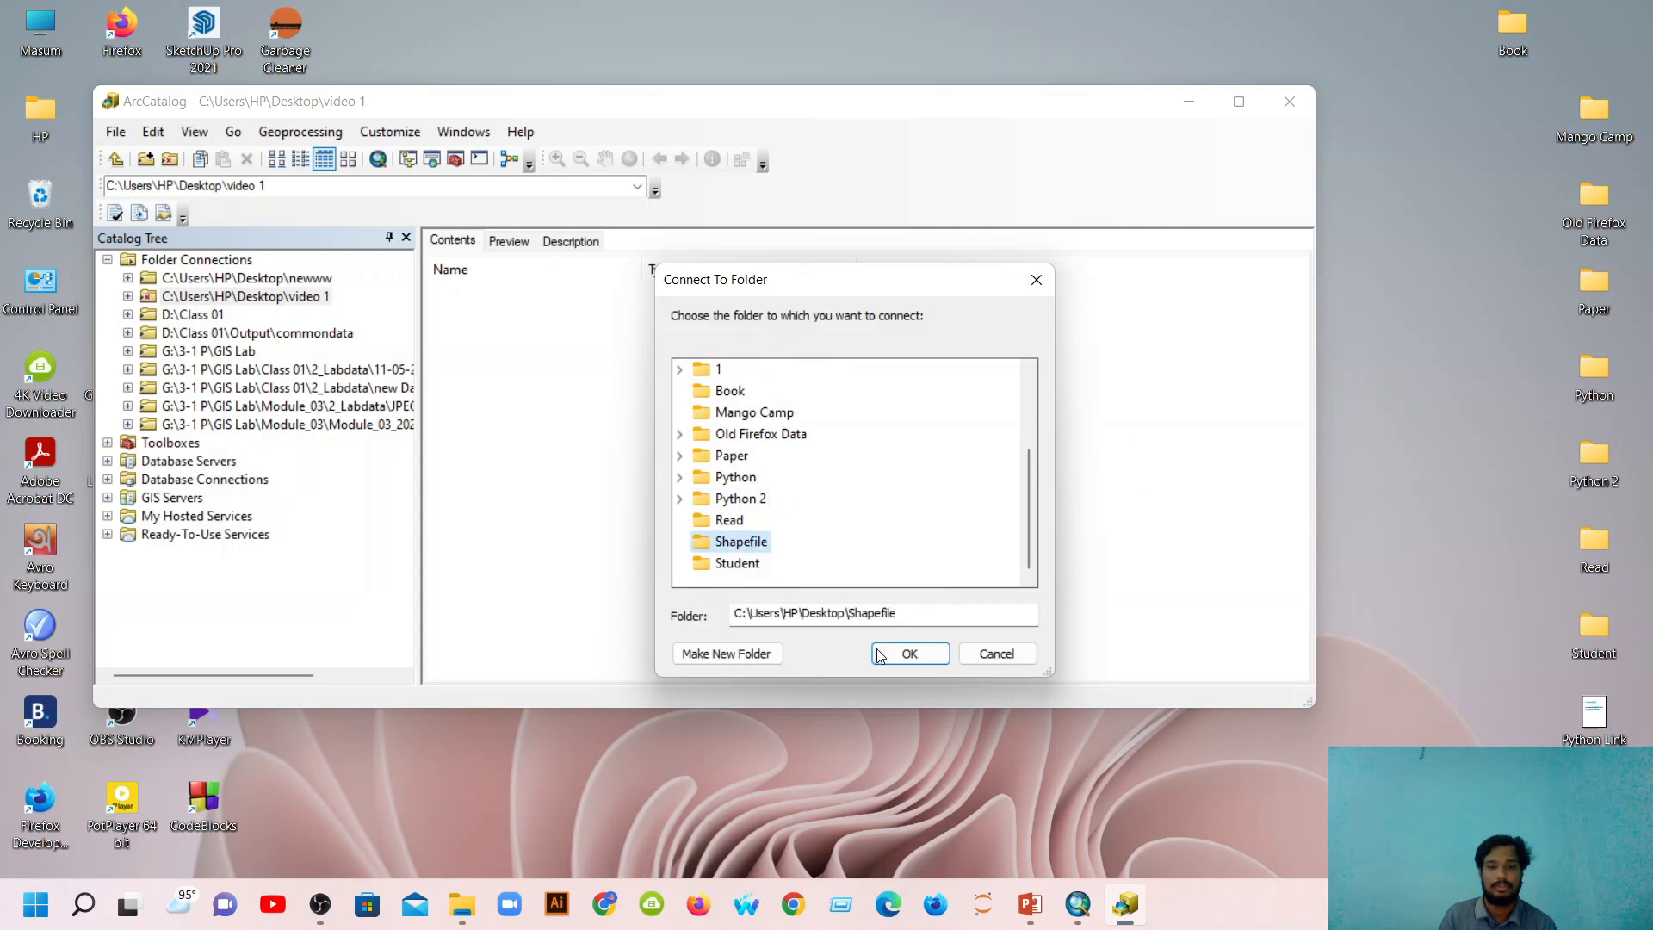
click(910, 655)
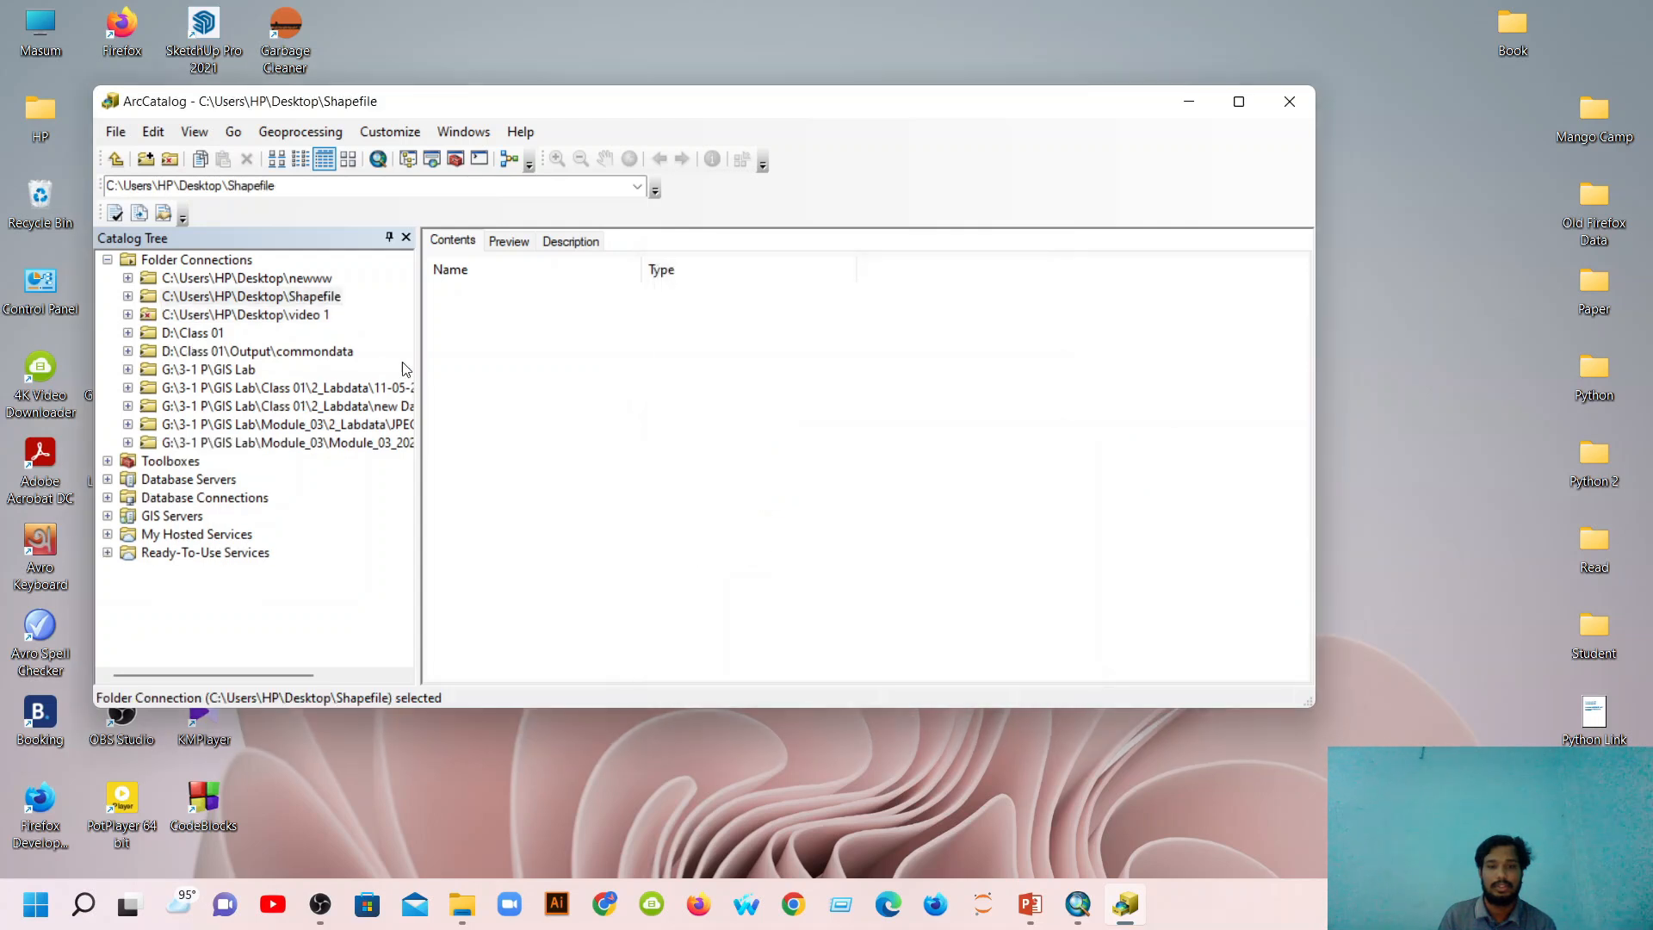
Start a new shapefile in the connected Shapefile folder and set its feature type to Polygon.
right_click(578, 325)
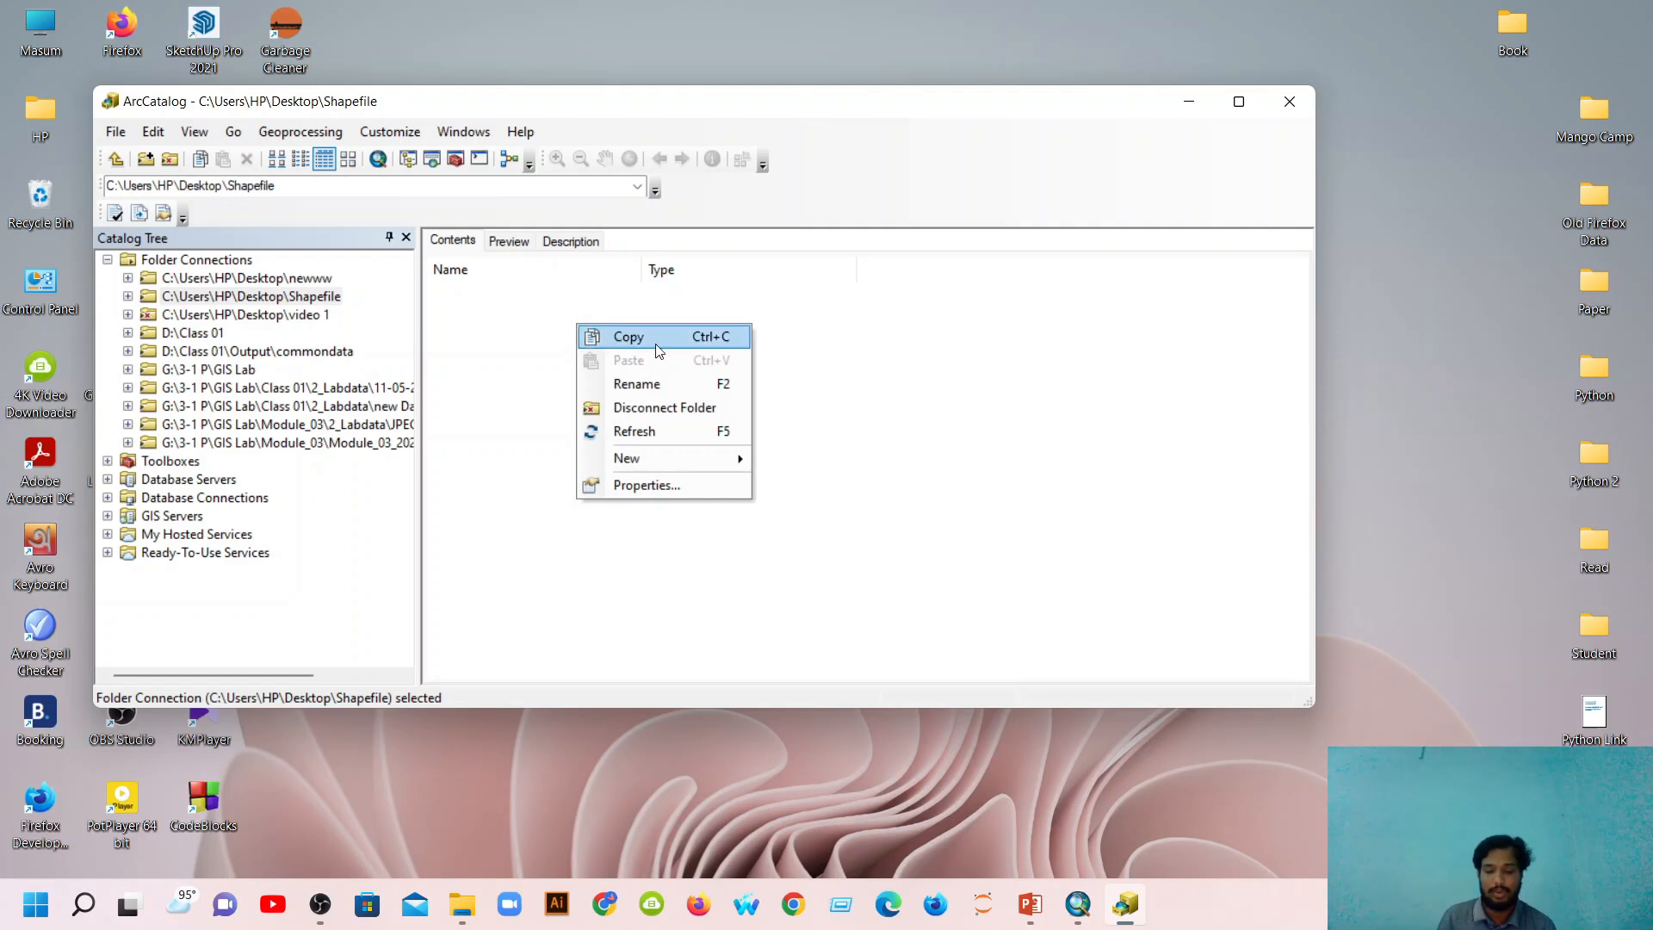
mouse_move(684, 457)
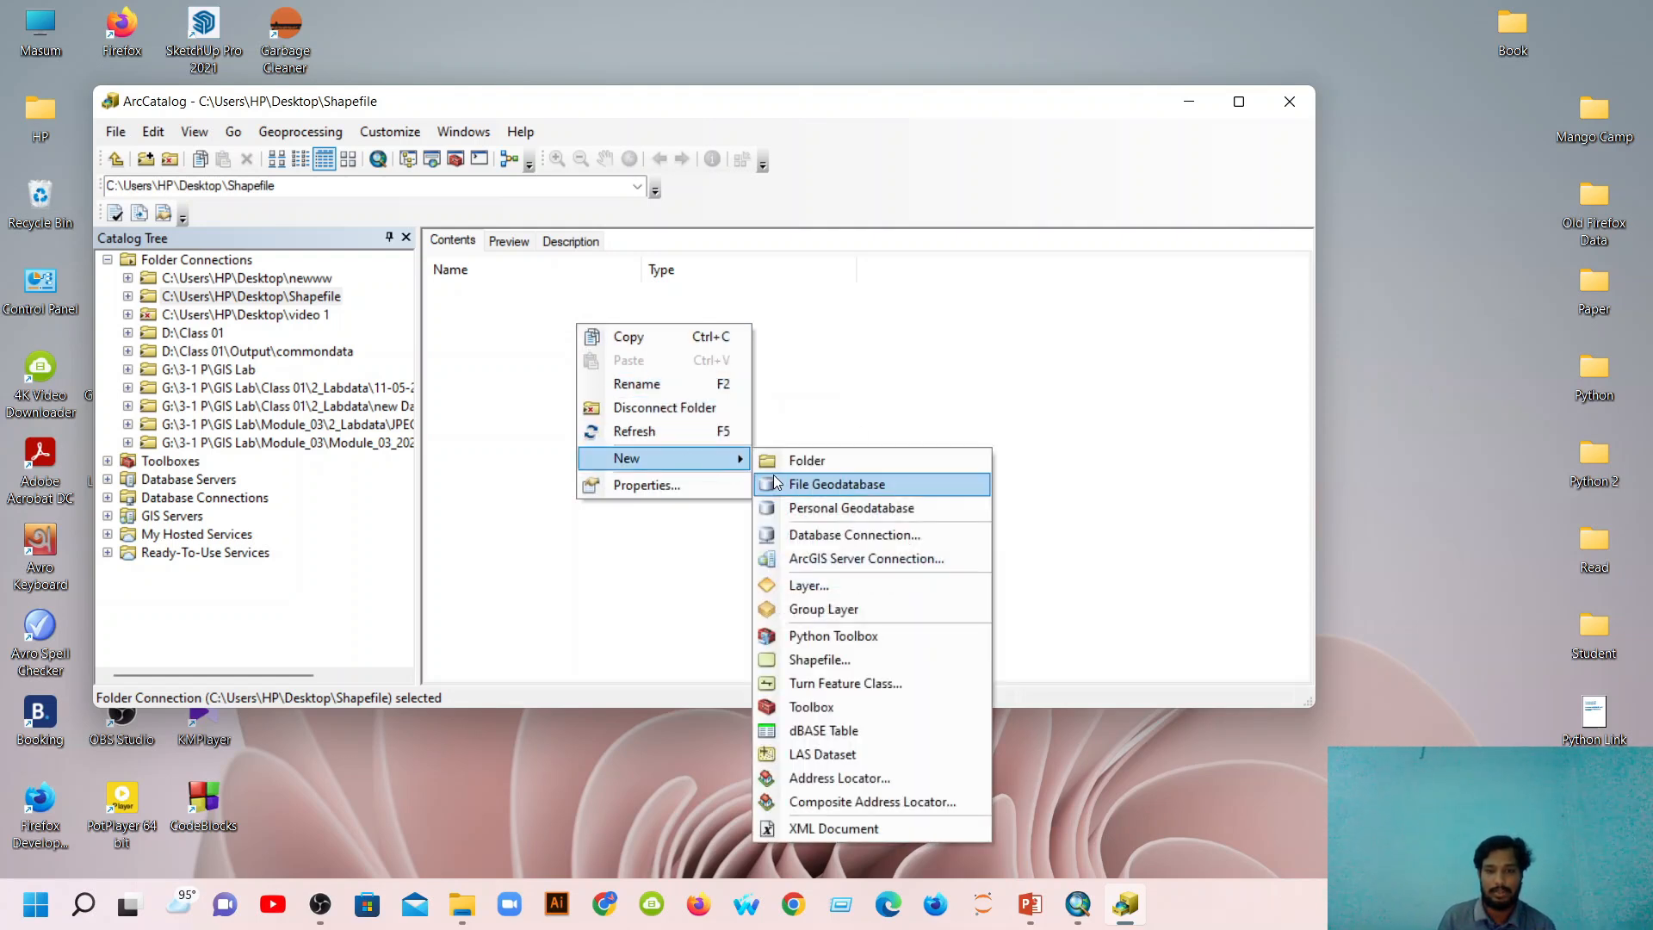
click(819, 660)
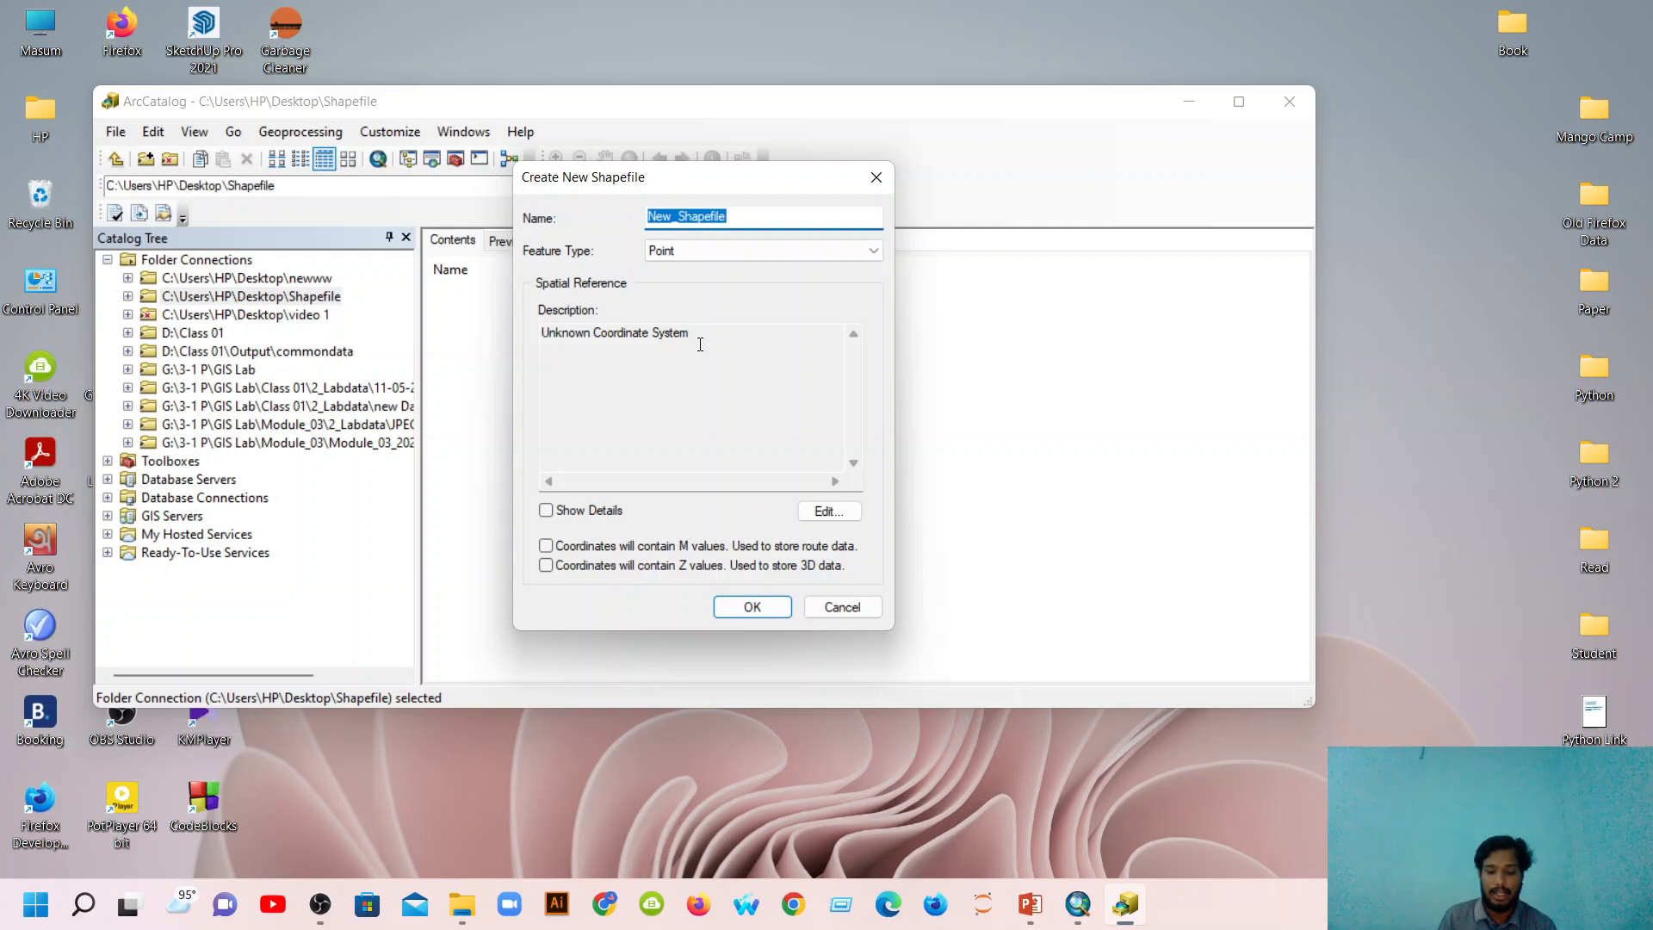
click(875, 252)
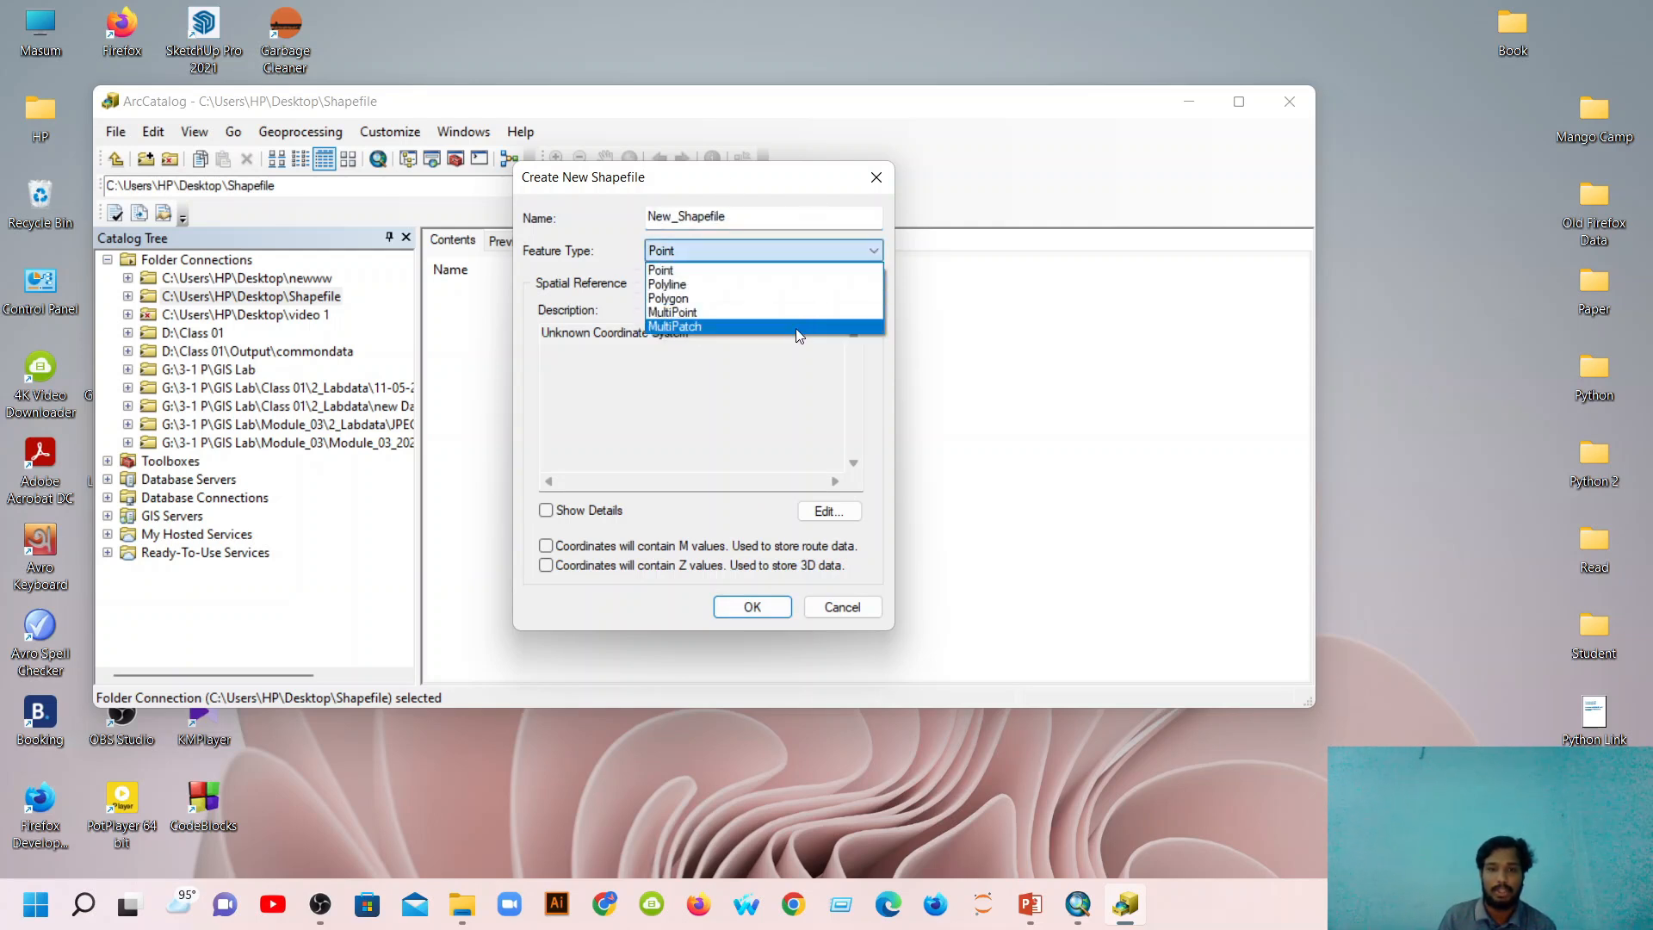
click(821, 378)
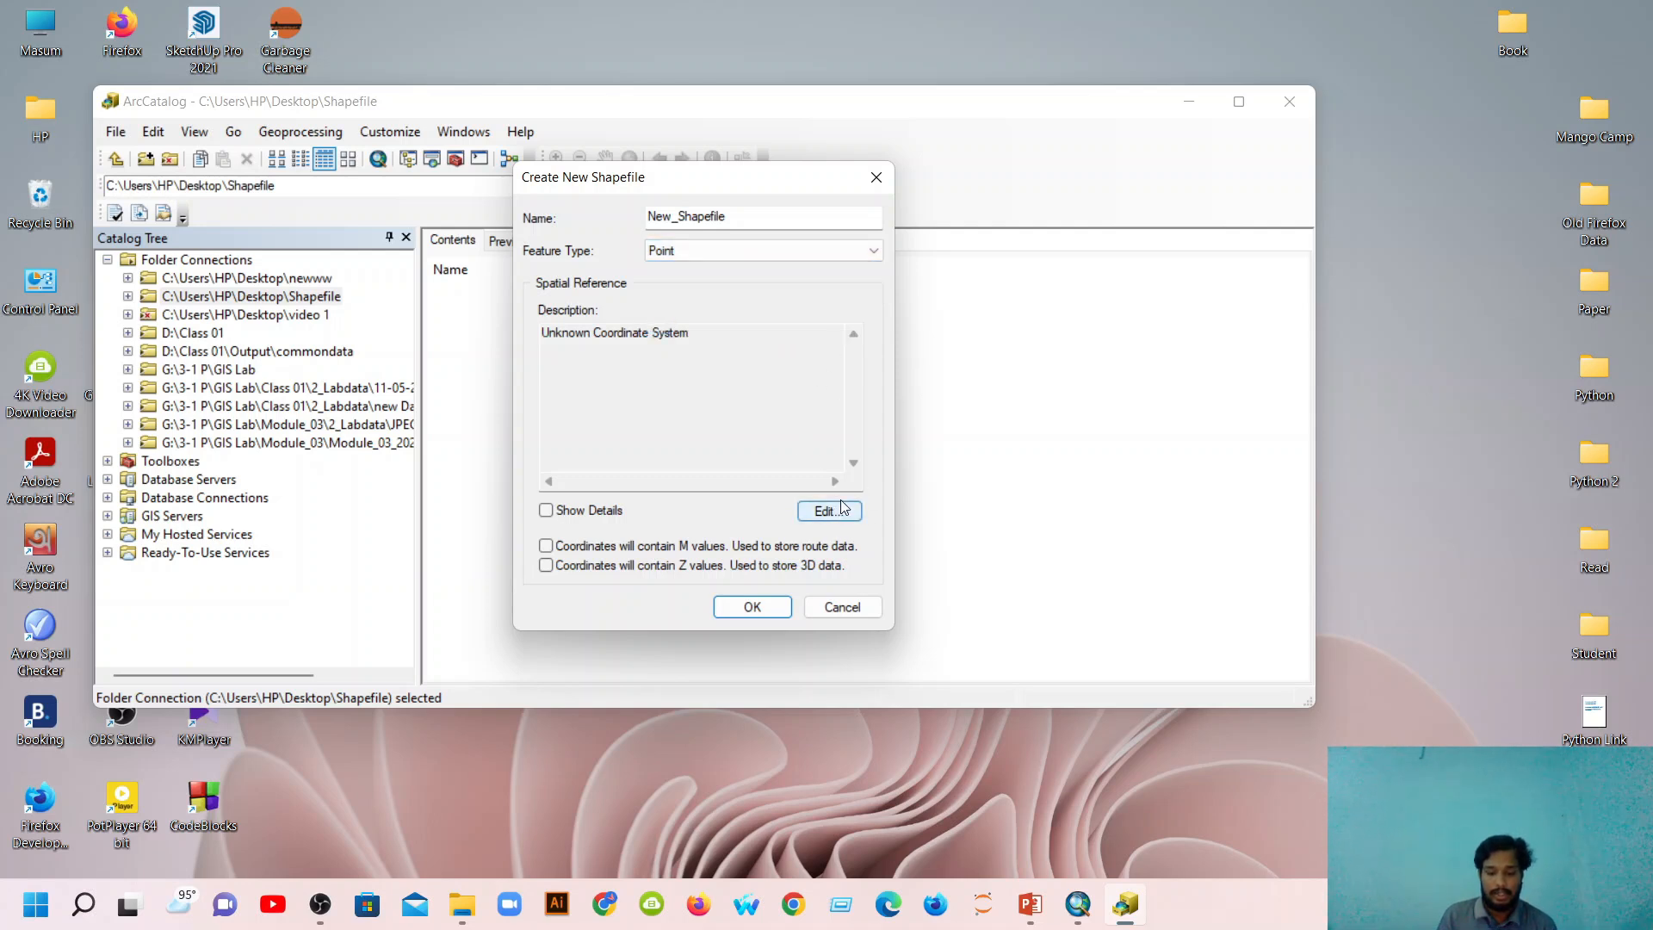
click(830, 252)
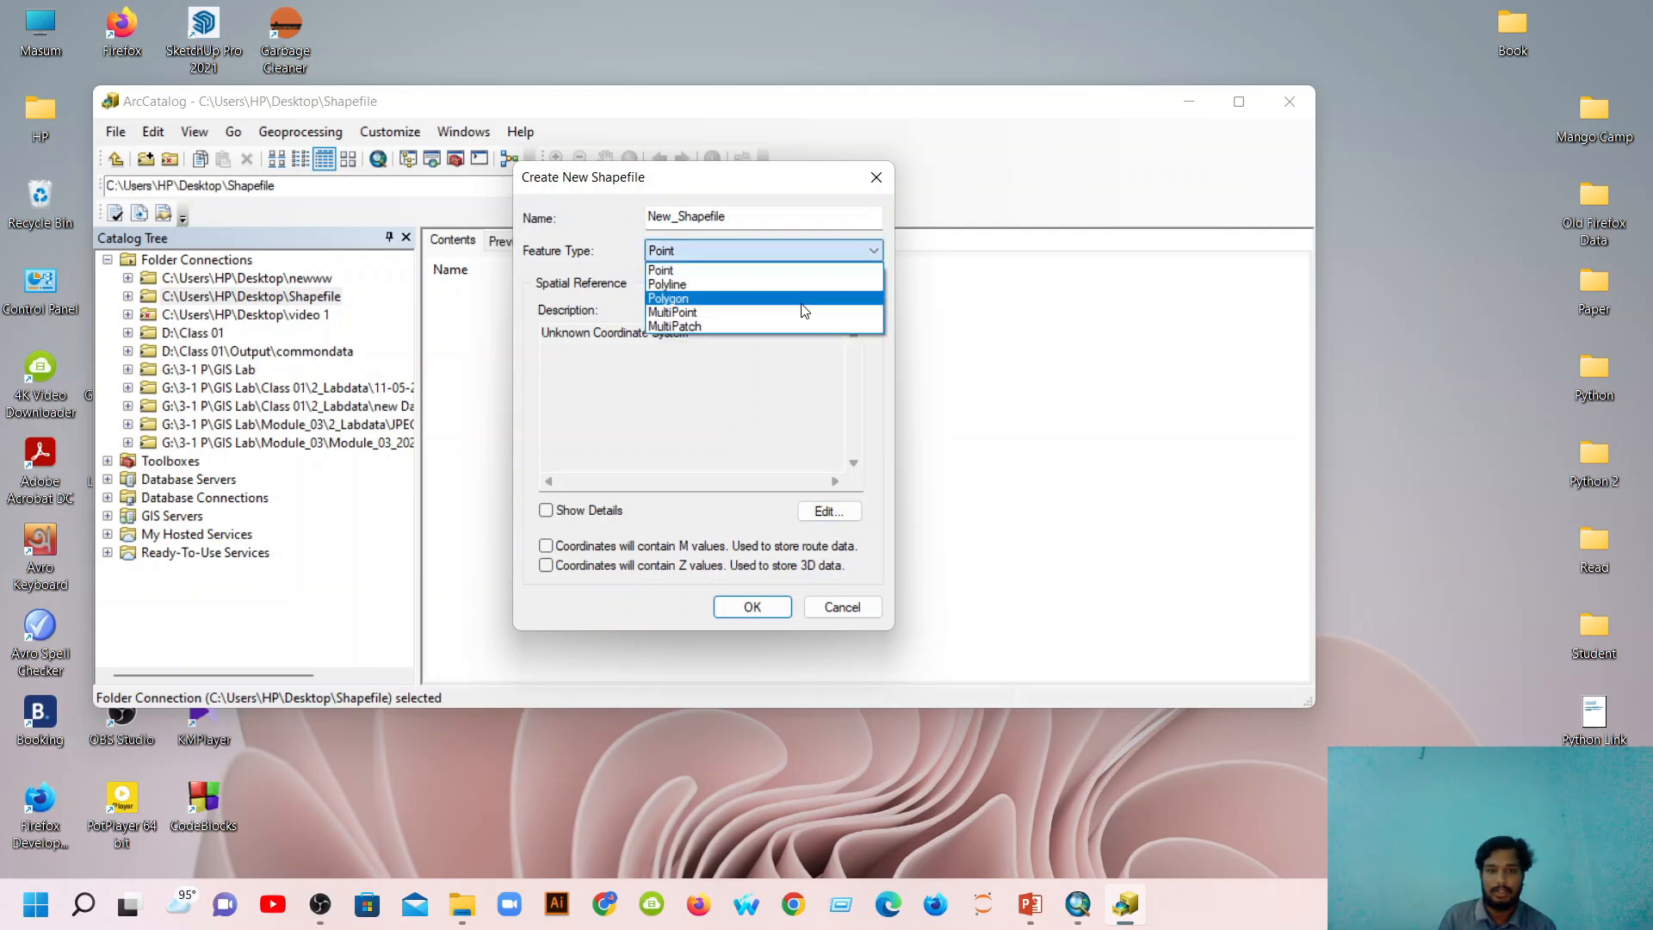
click(802, 301)
Replace the new shapefile's default name with Polygon.
click(813, 219)
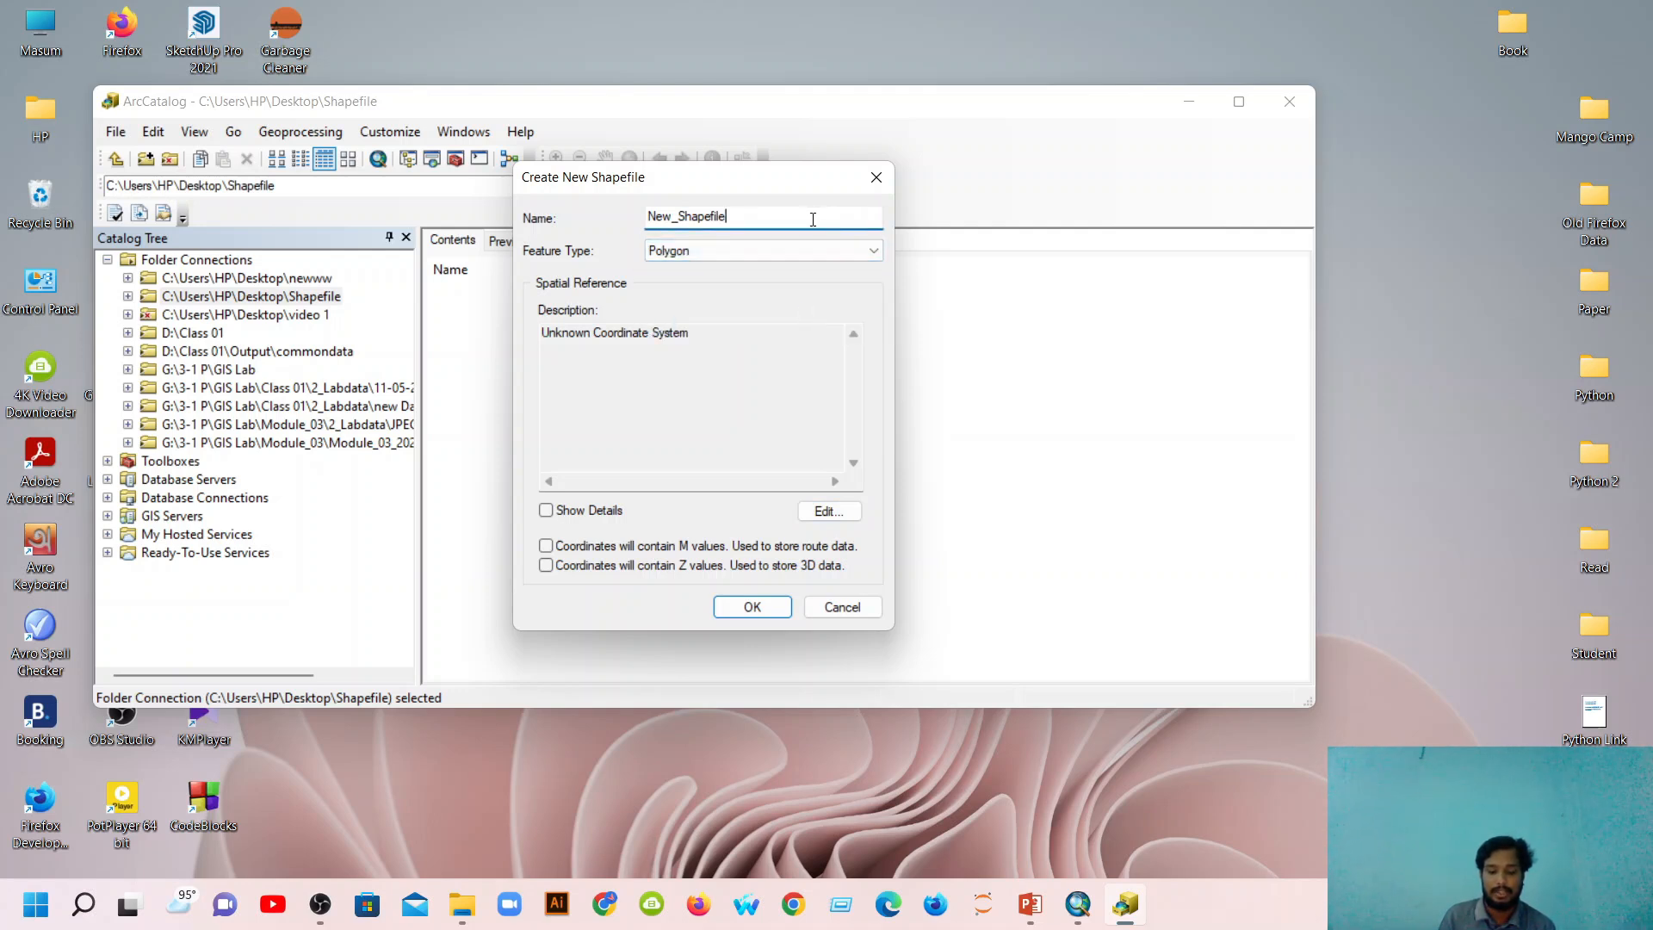
key(BackSpace)
key(BackSpace)
key(BackSpace)
key(BackSpace)
key(BackSpace)
key(BackSpace)
key(BackSpace)
key(BackSpace)
key(BackSpace)
key(BackSpace)
key(BackSpace)
key(BackSpace)
key(BackSpace)
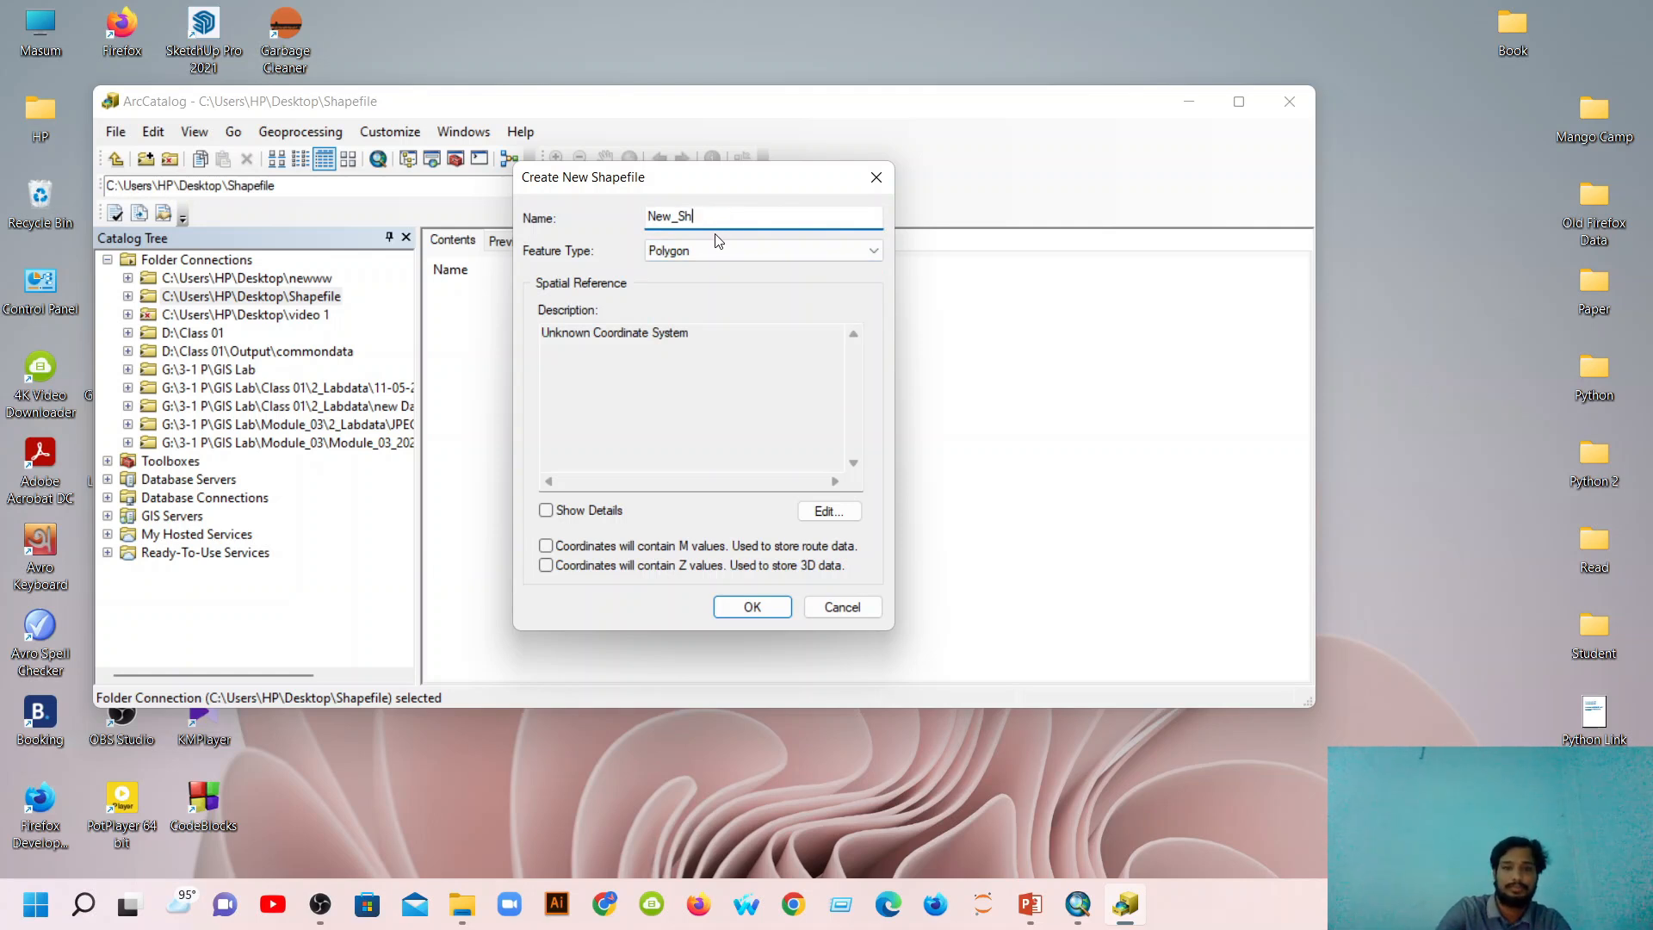
text(Po)
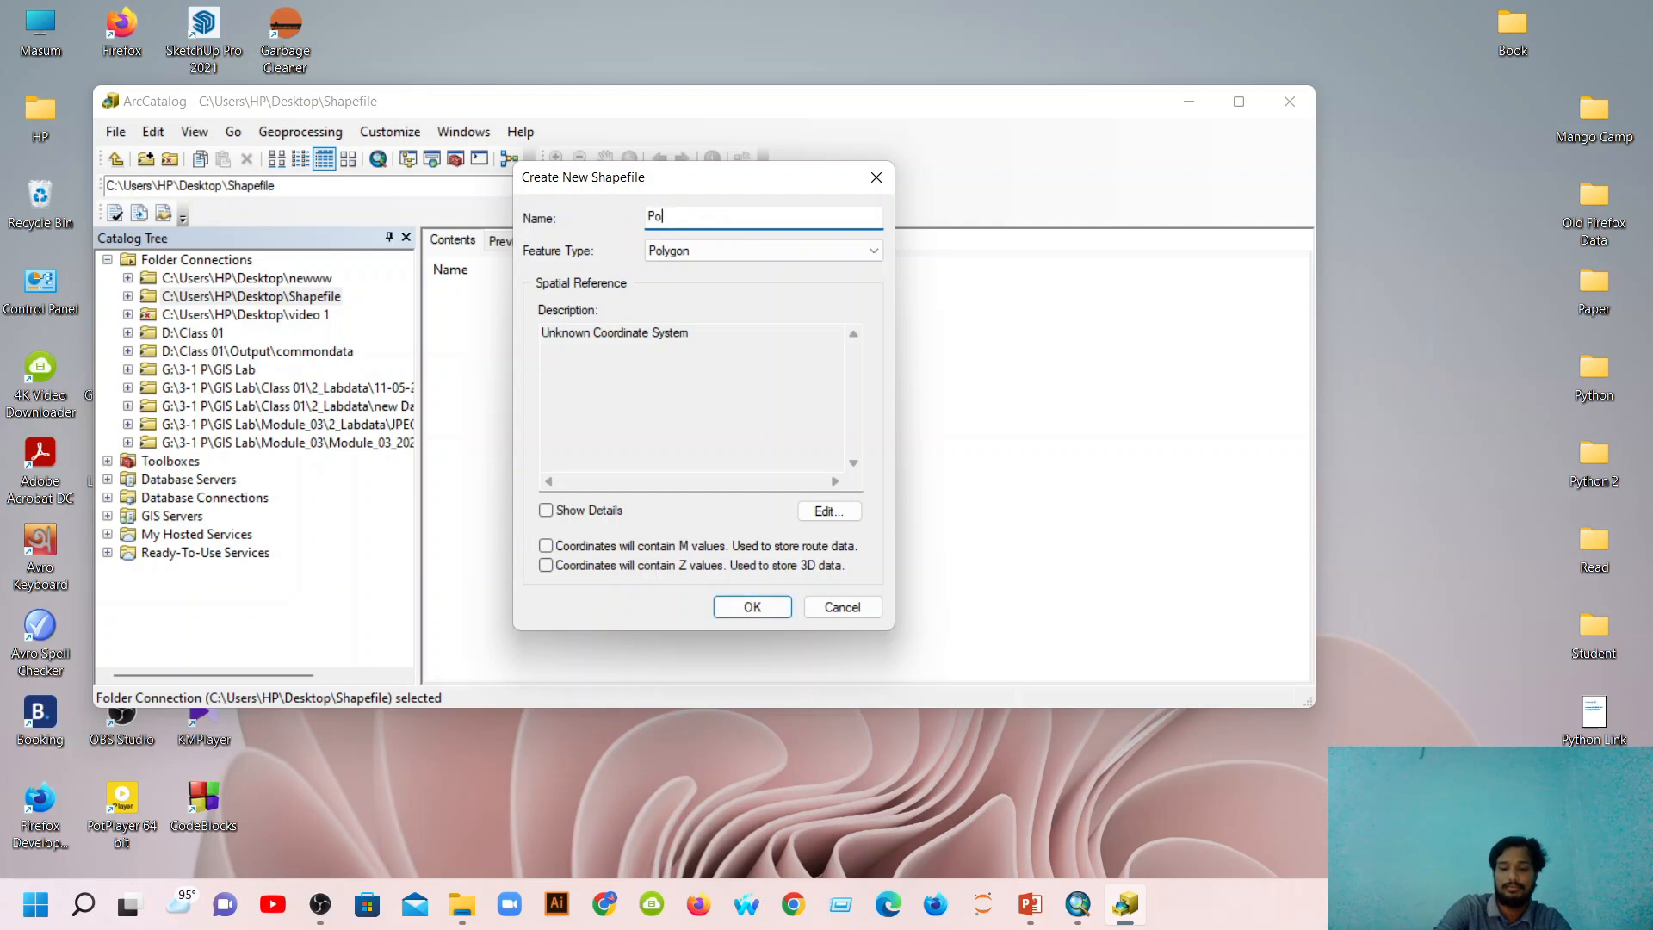
text(lygon)
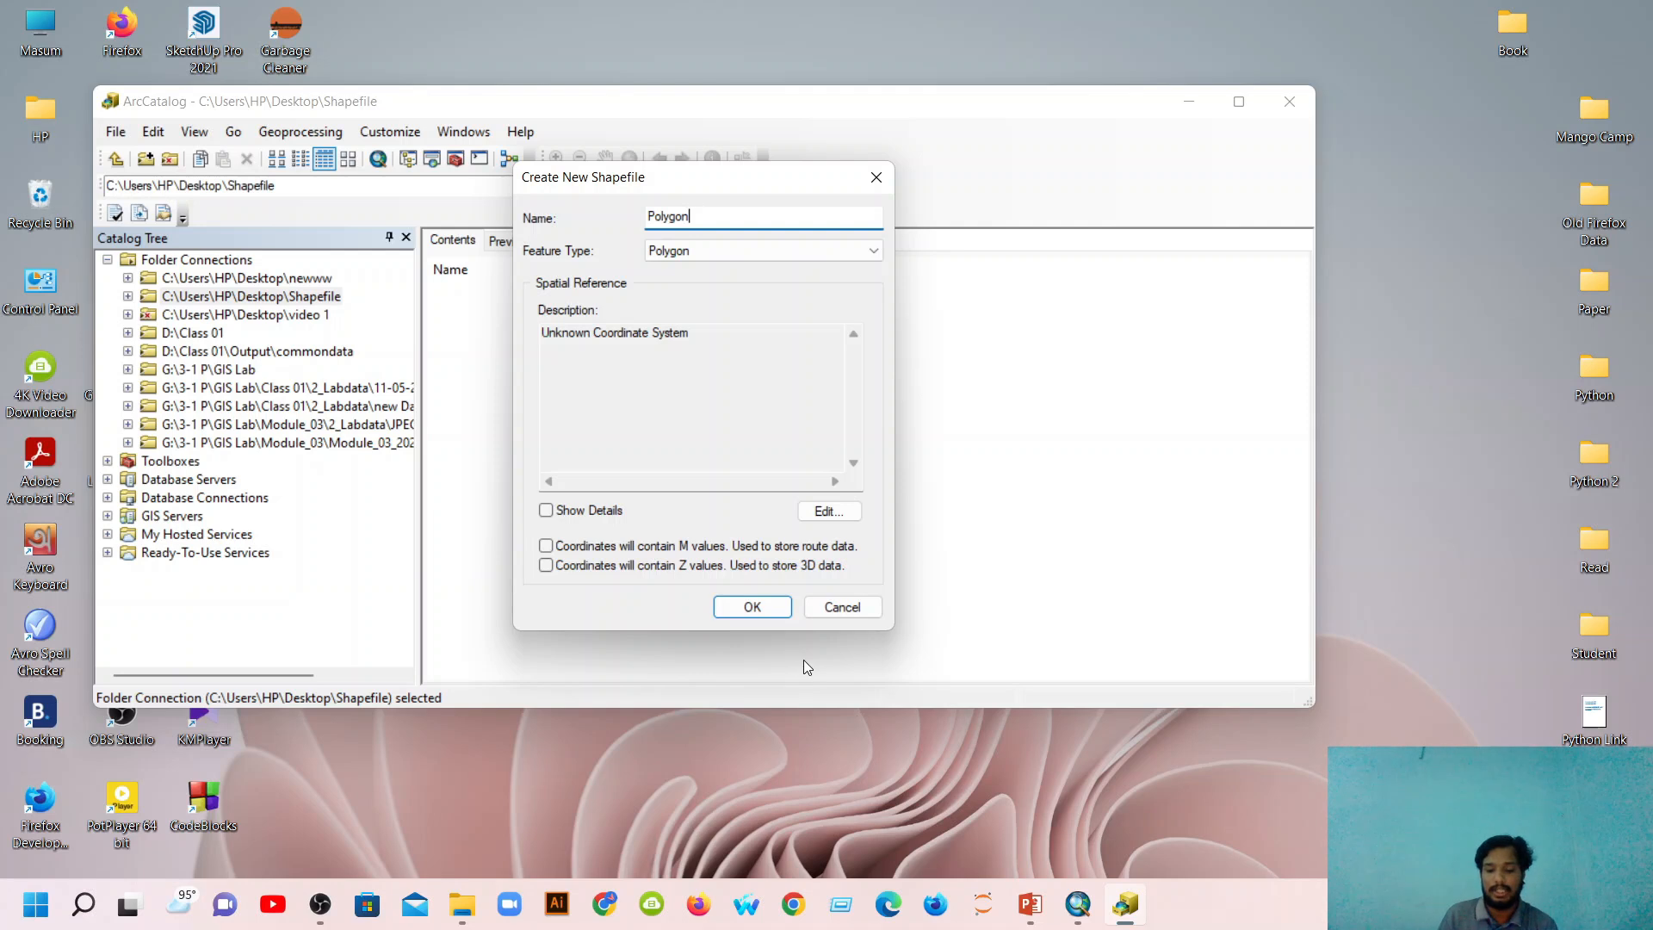
Assign the BTM coordinate system from the favorites to the polygon shapefile and create it.
click(834, 516)
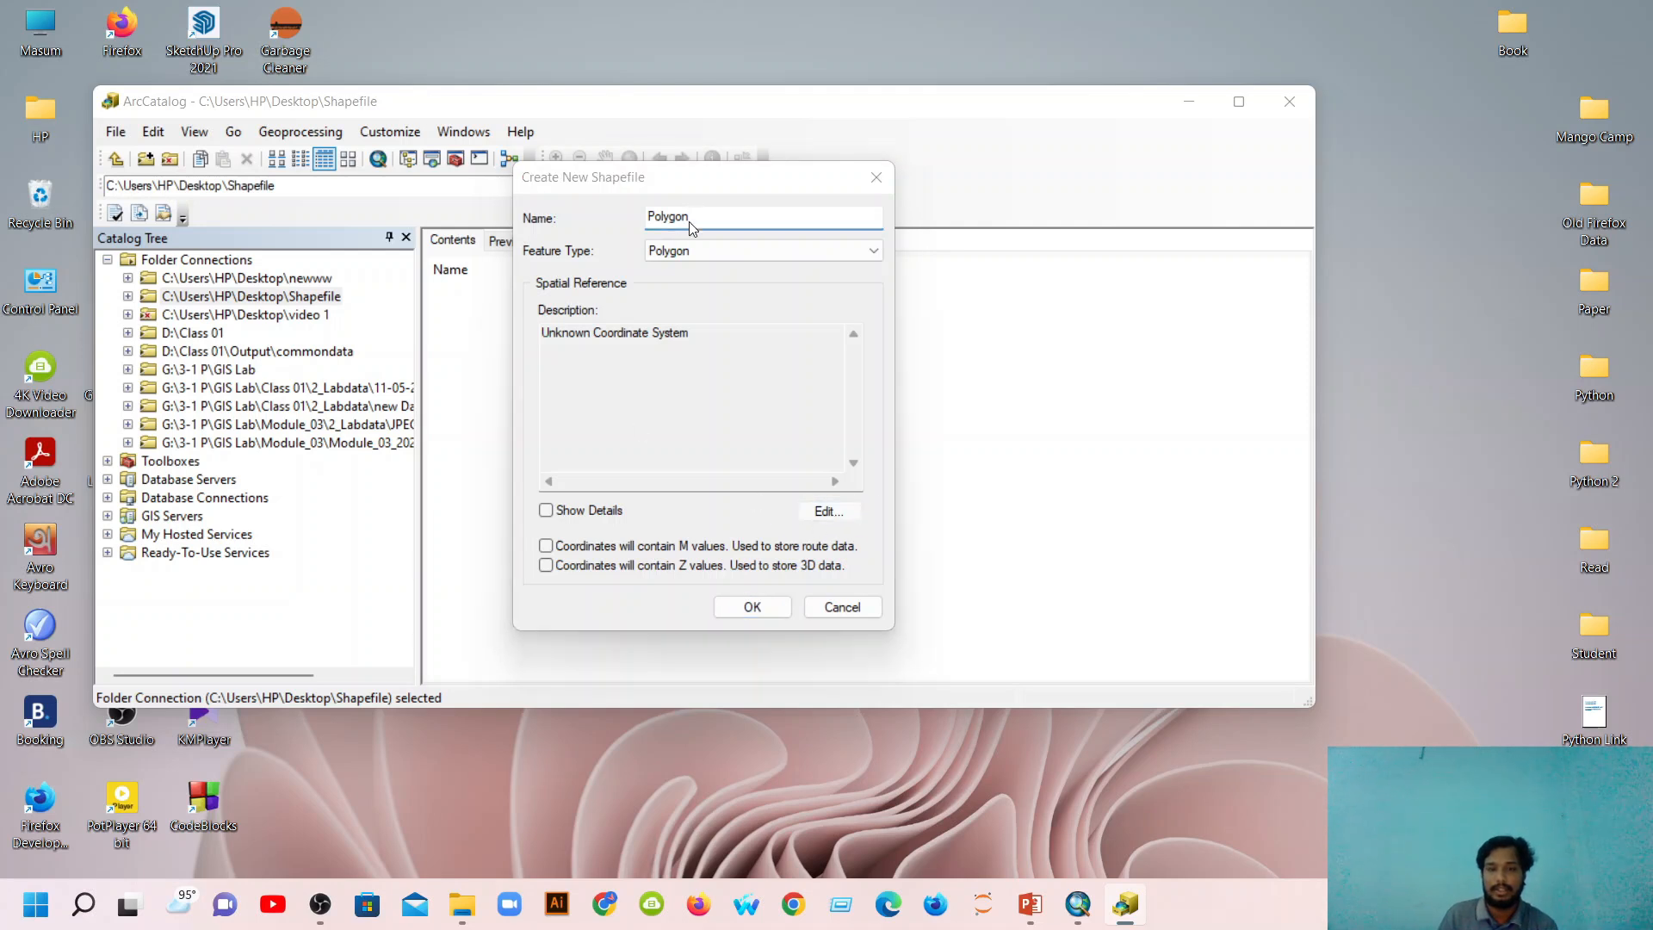
click(562, 243)
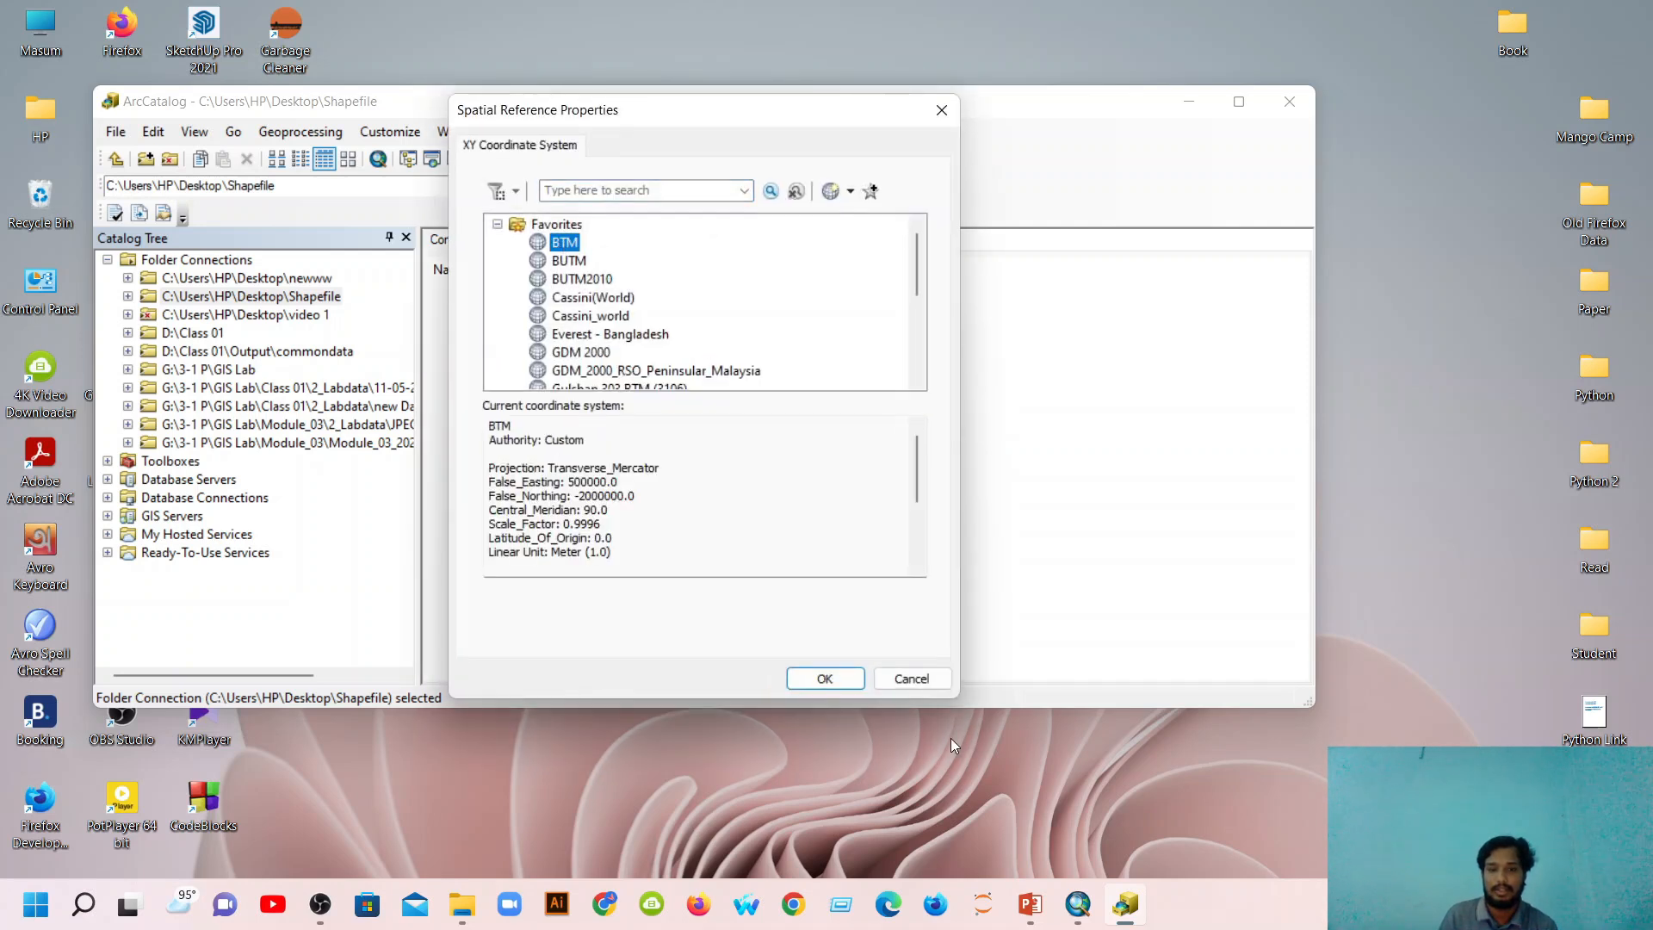
click(824, 679)
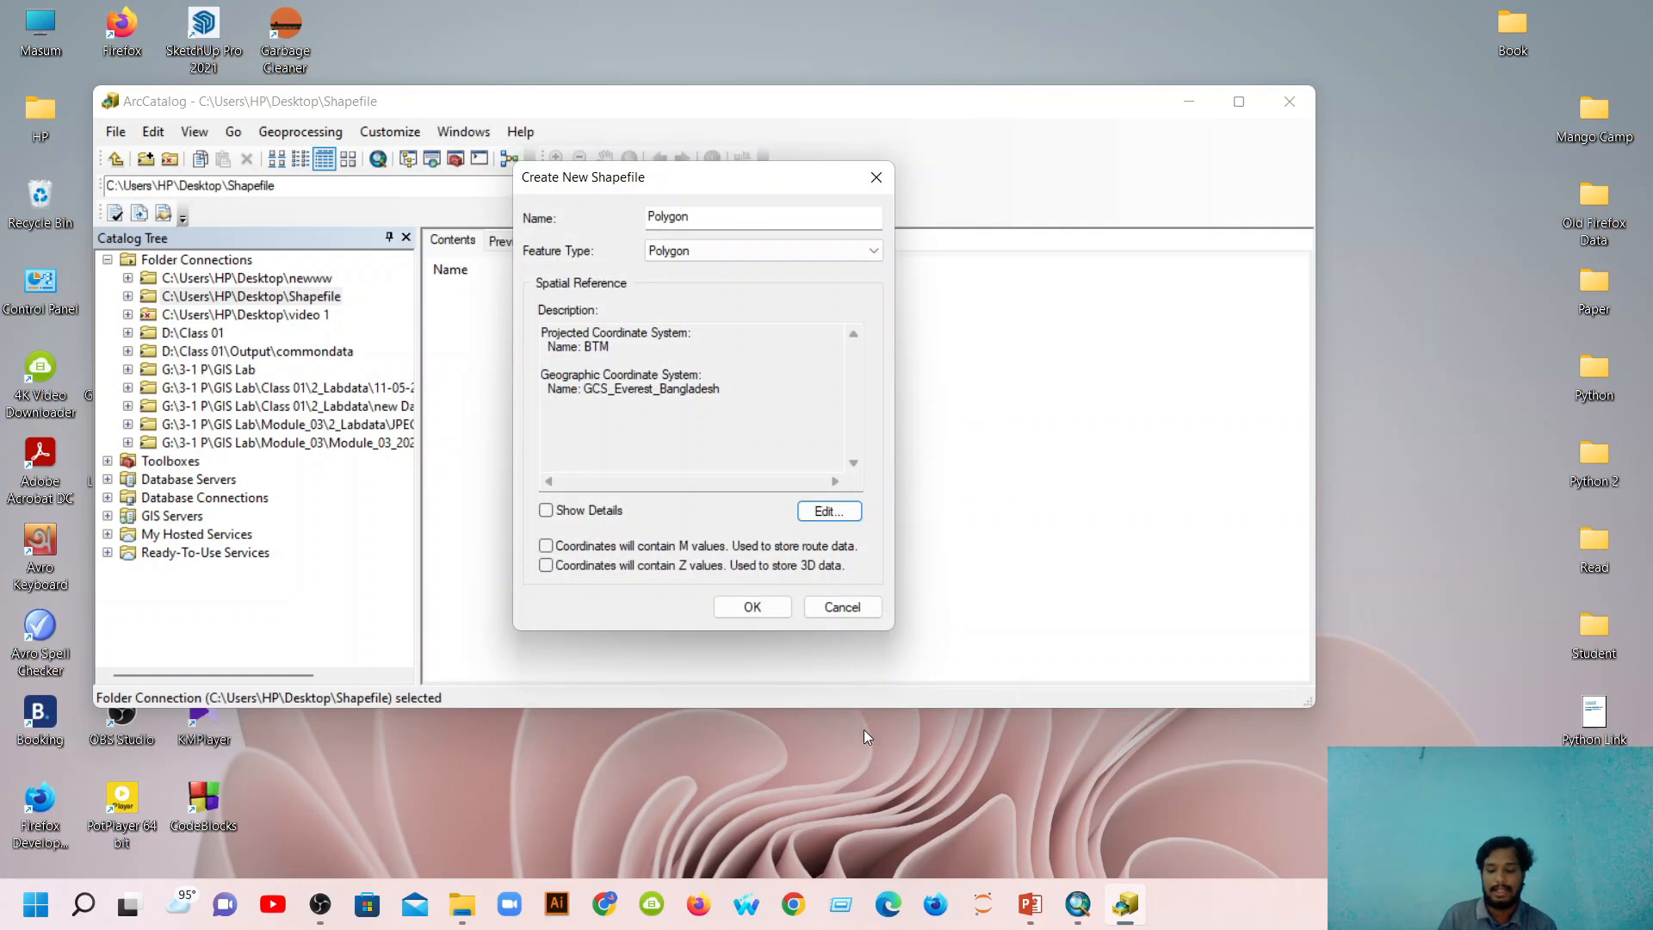
click(753, 609)
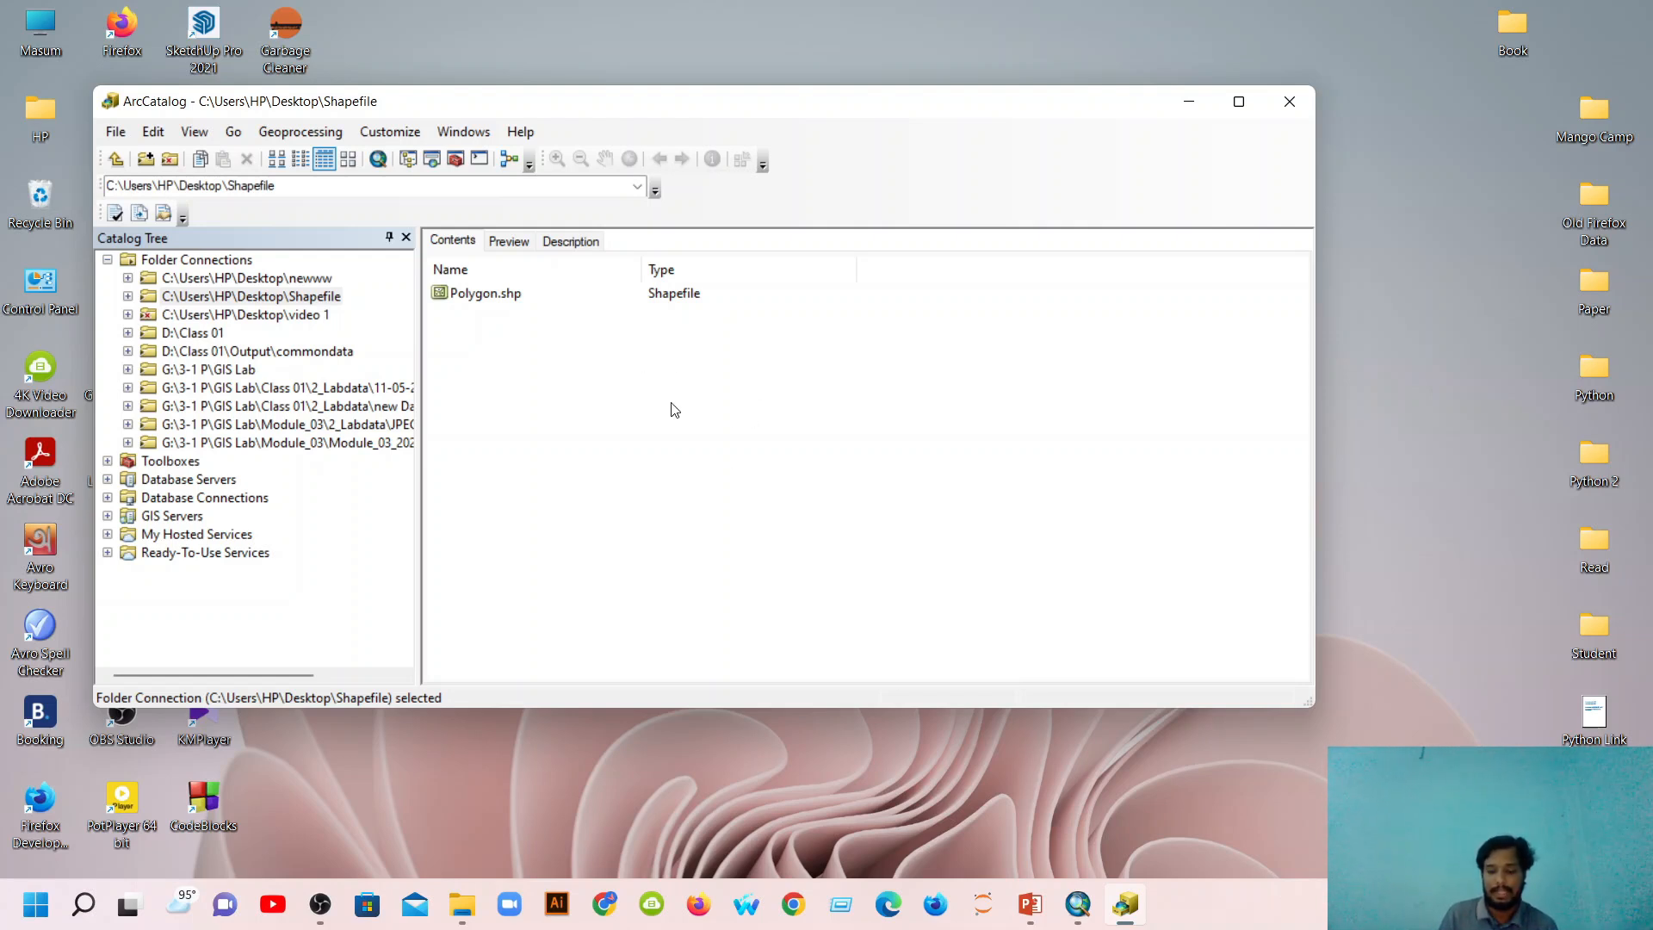
Start a second shapefile in the same folder with feature type Polyline and the name Line.
right_click(593, 385)
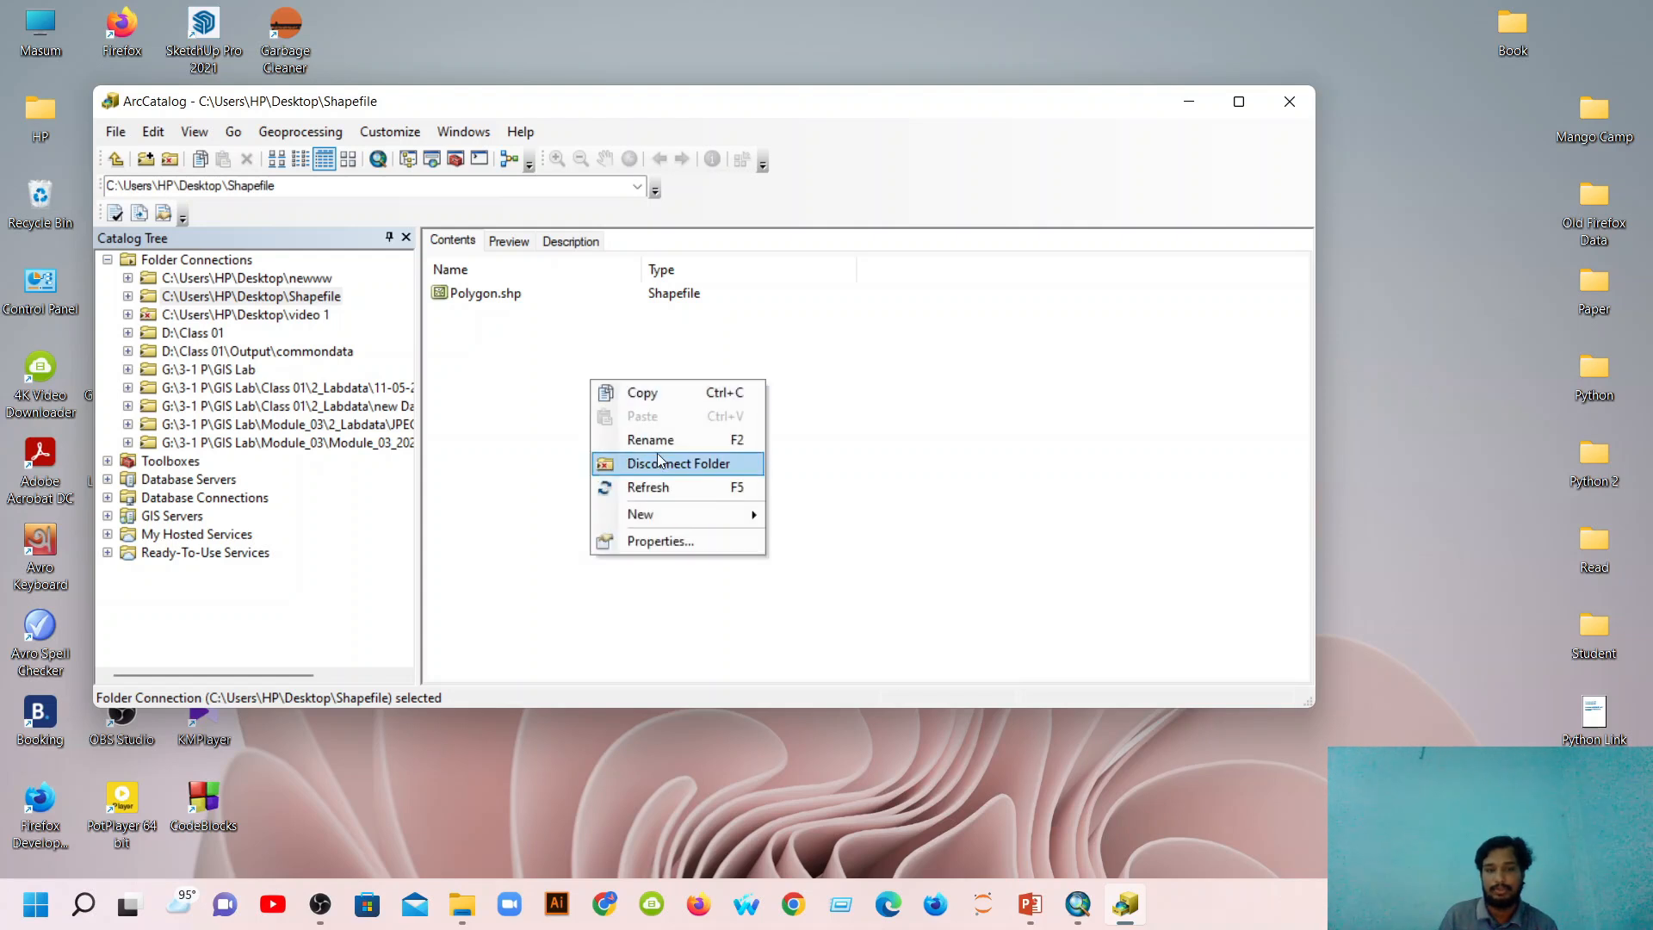
mouse_move(697, 513)
click(832, 690)
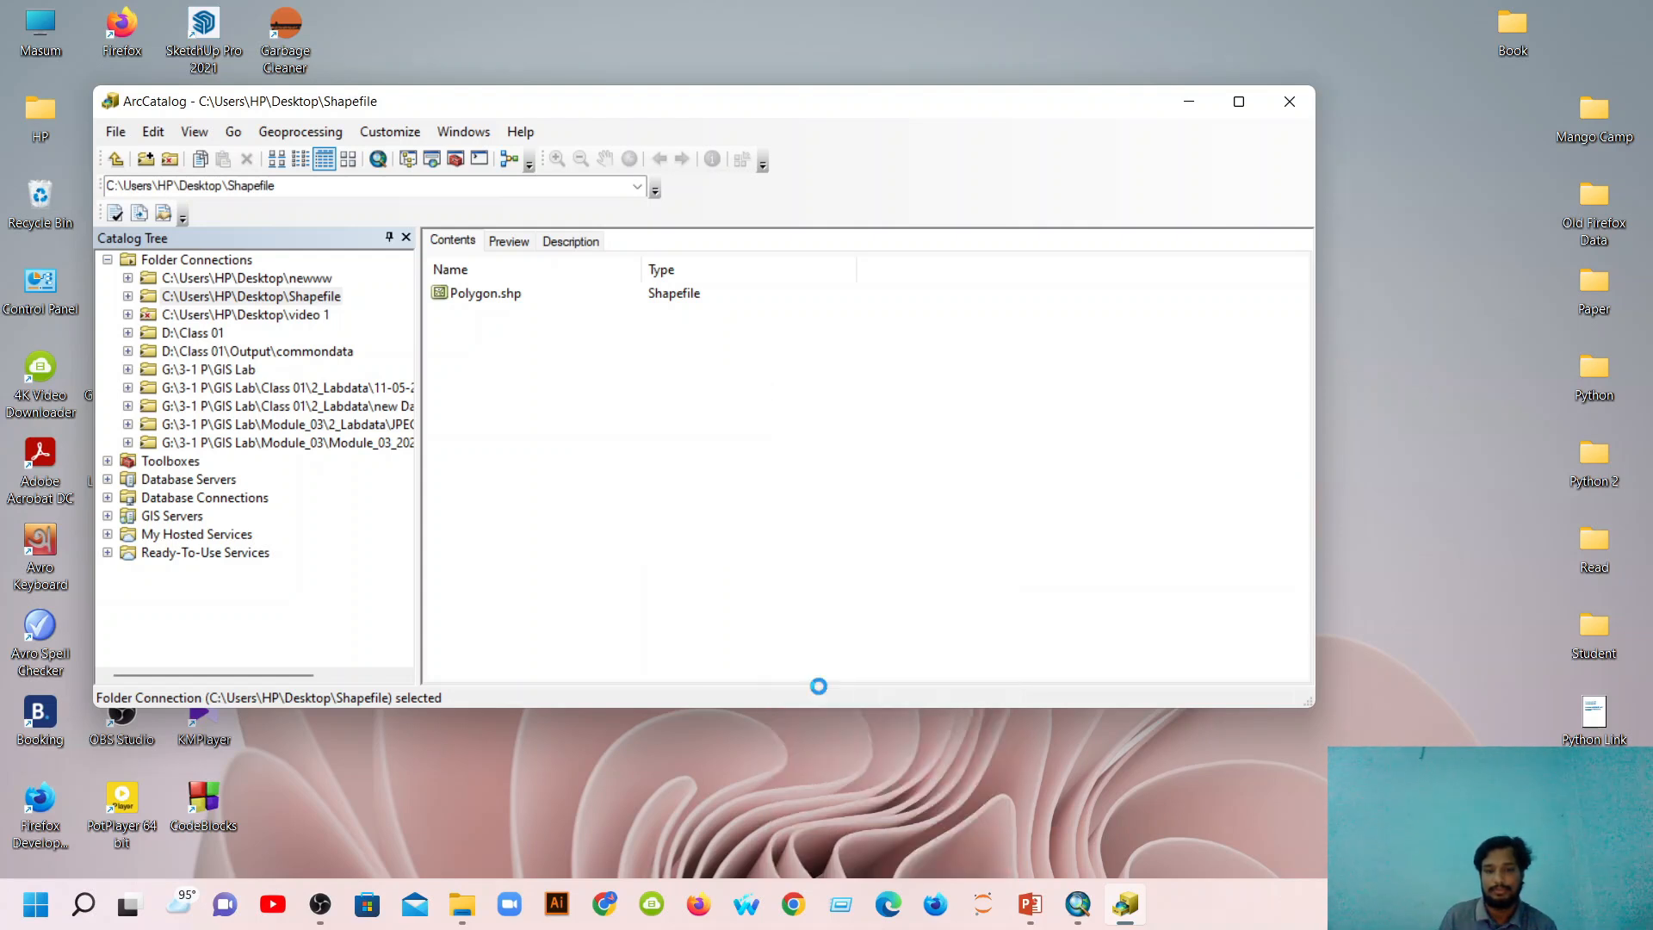
click(861, 250)
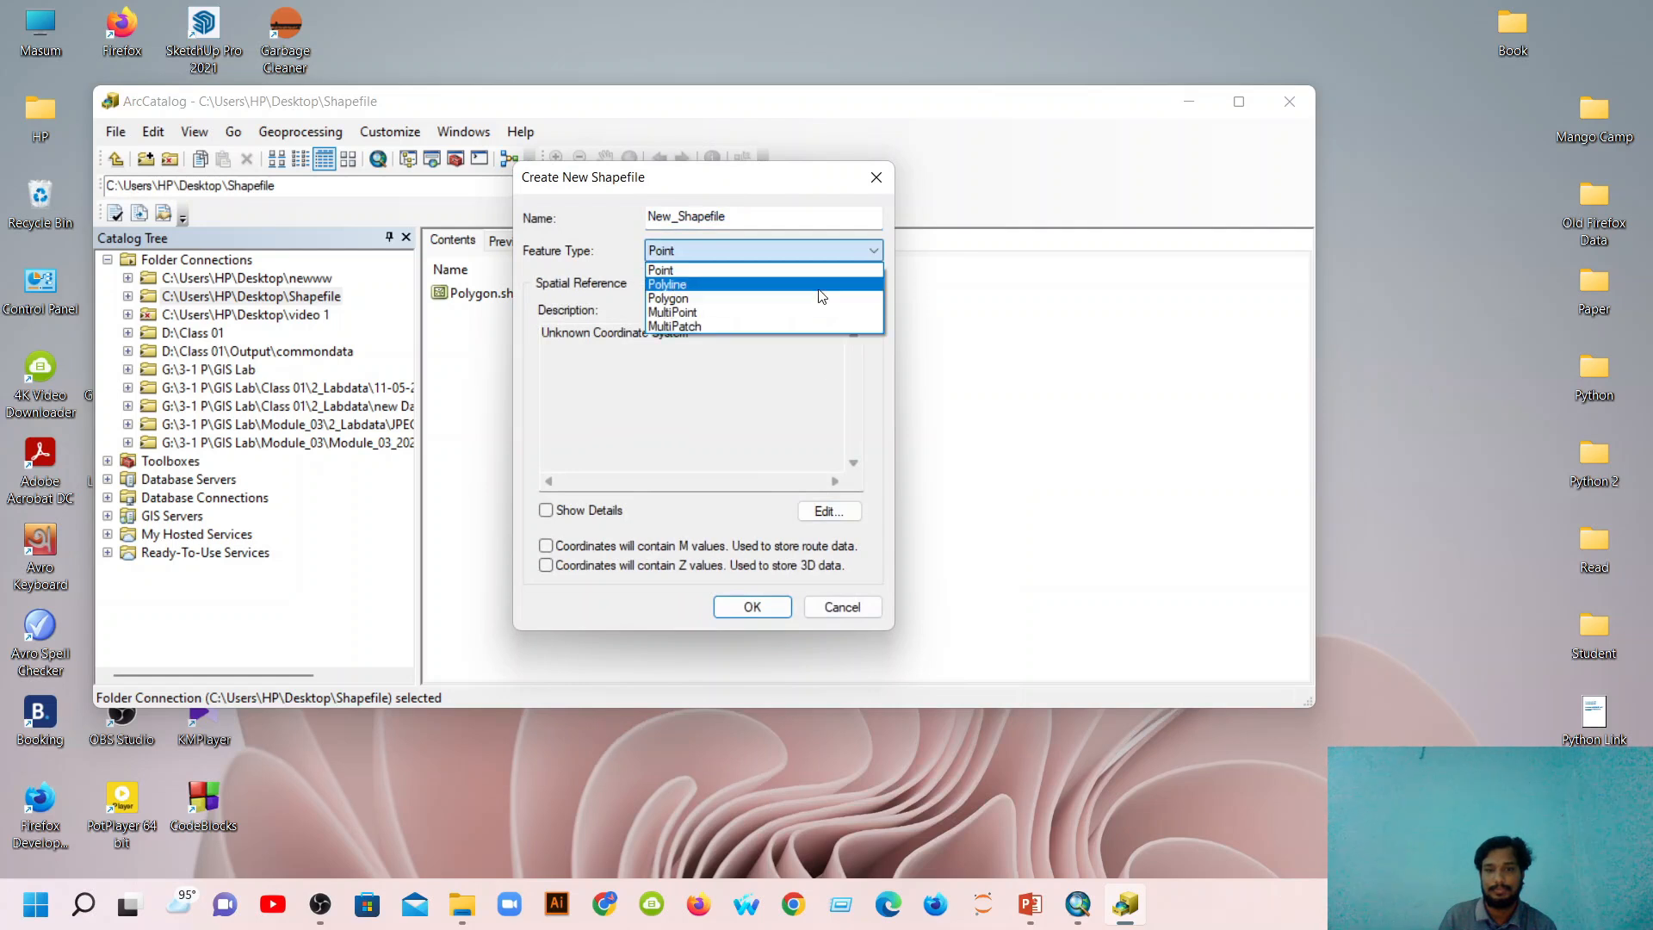
click(820, 288)
click(728, 216)
drag(727, 216, 604, 222)
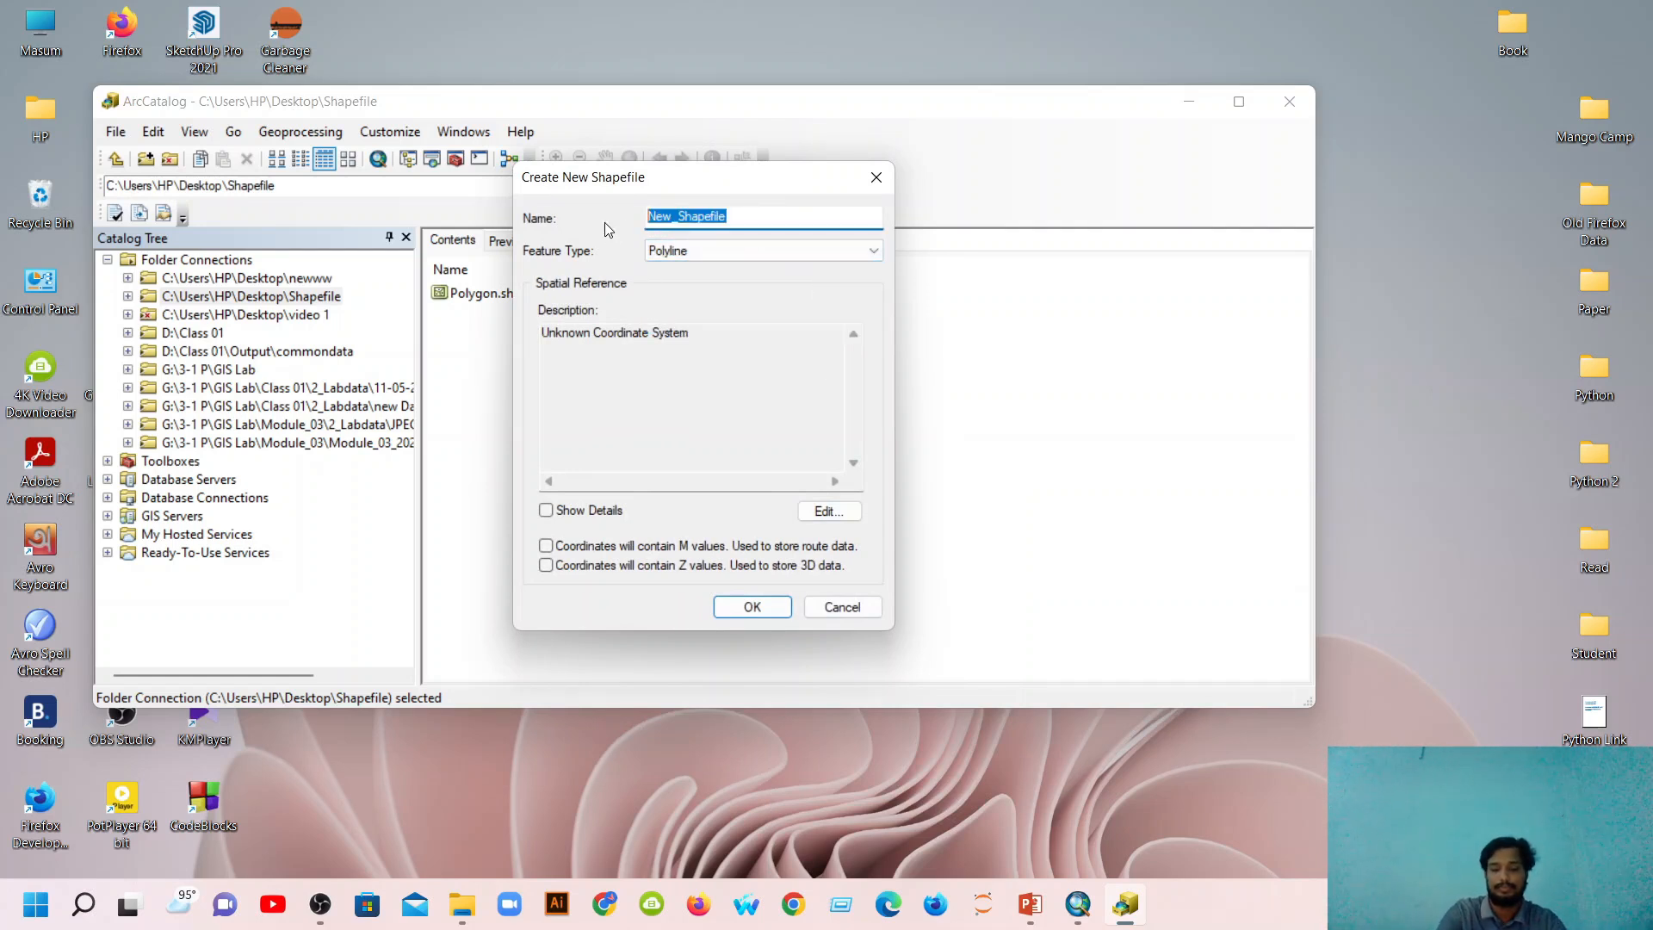
text(Line)
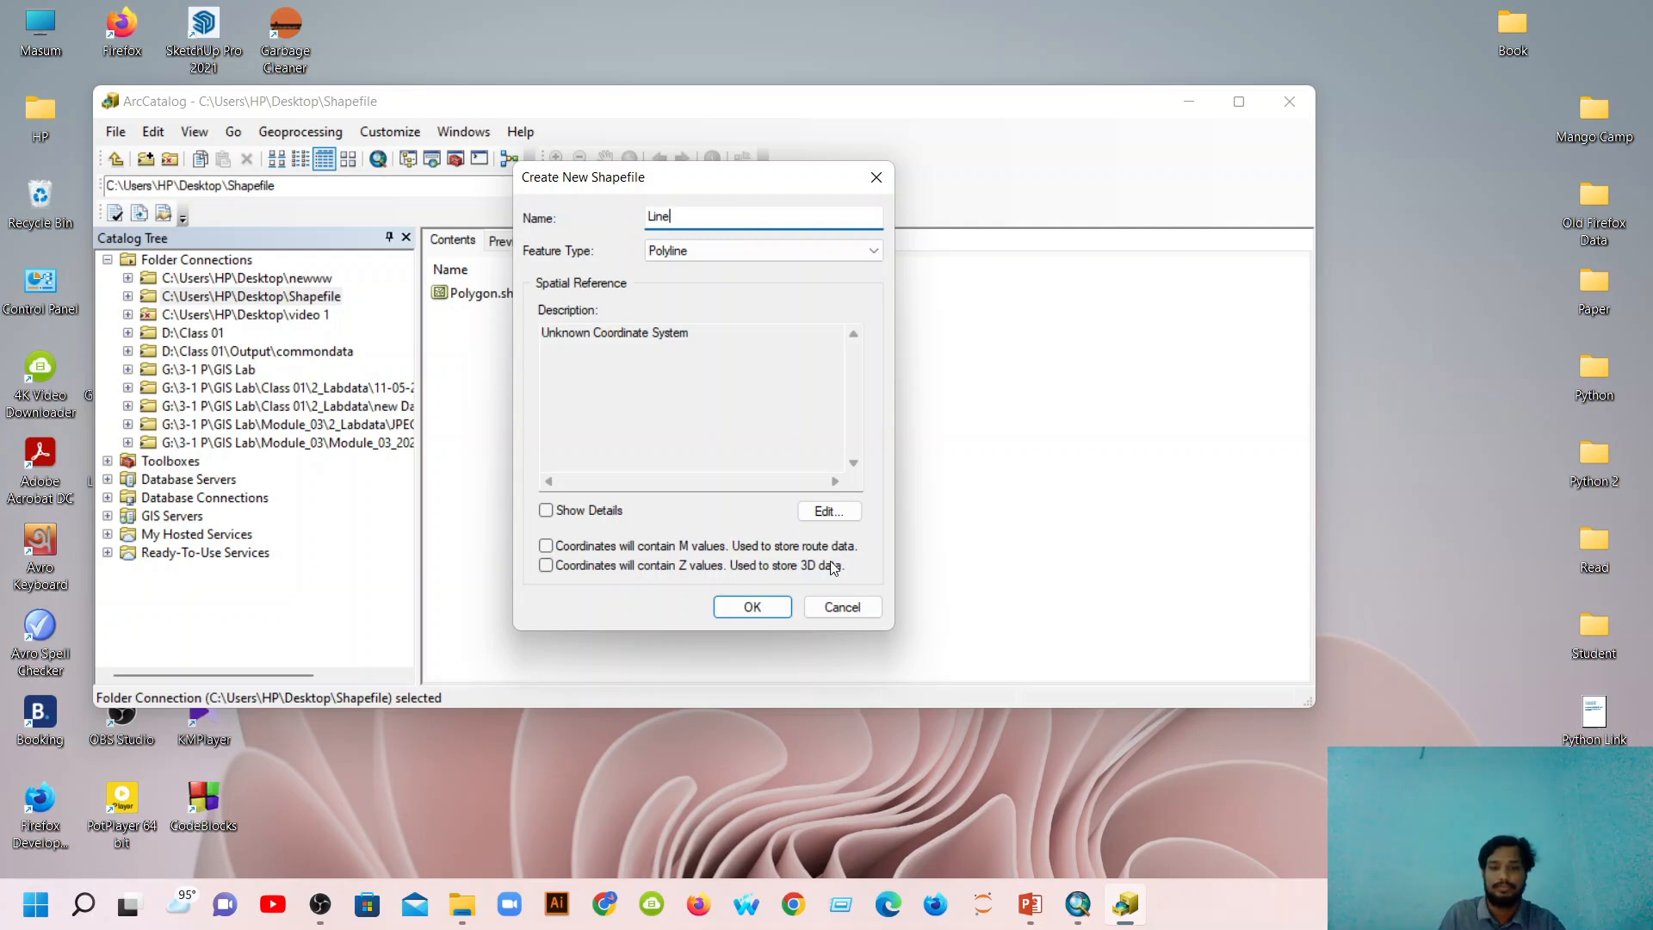
Give the Line shapefile the favorite BTM coordinate system and create it.
click(839, 508)
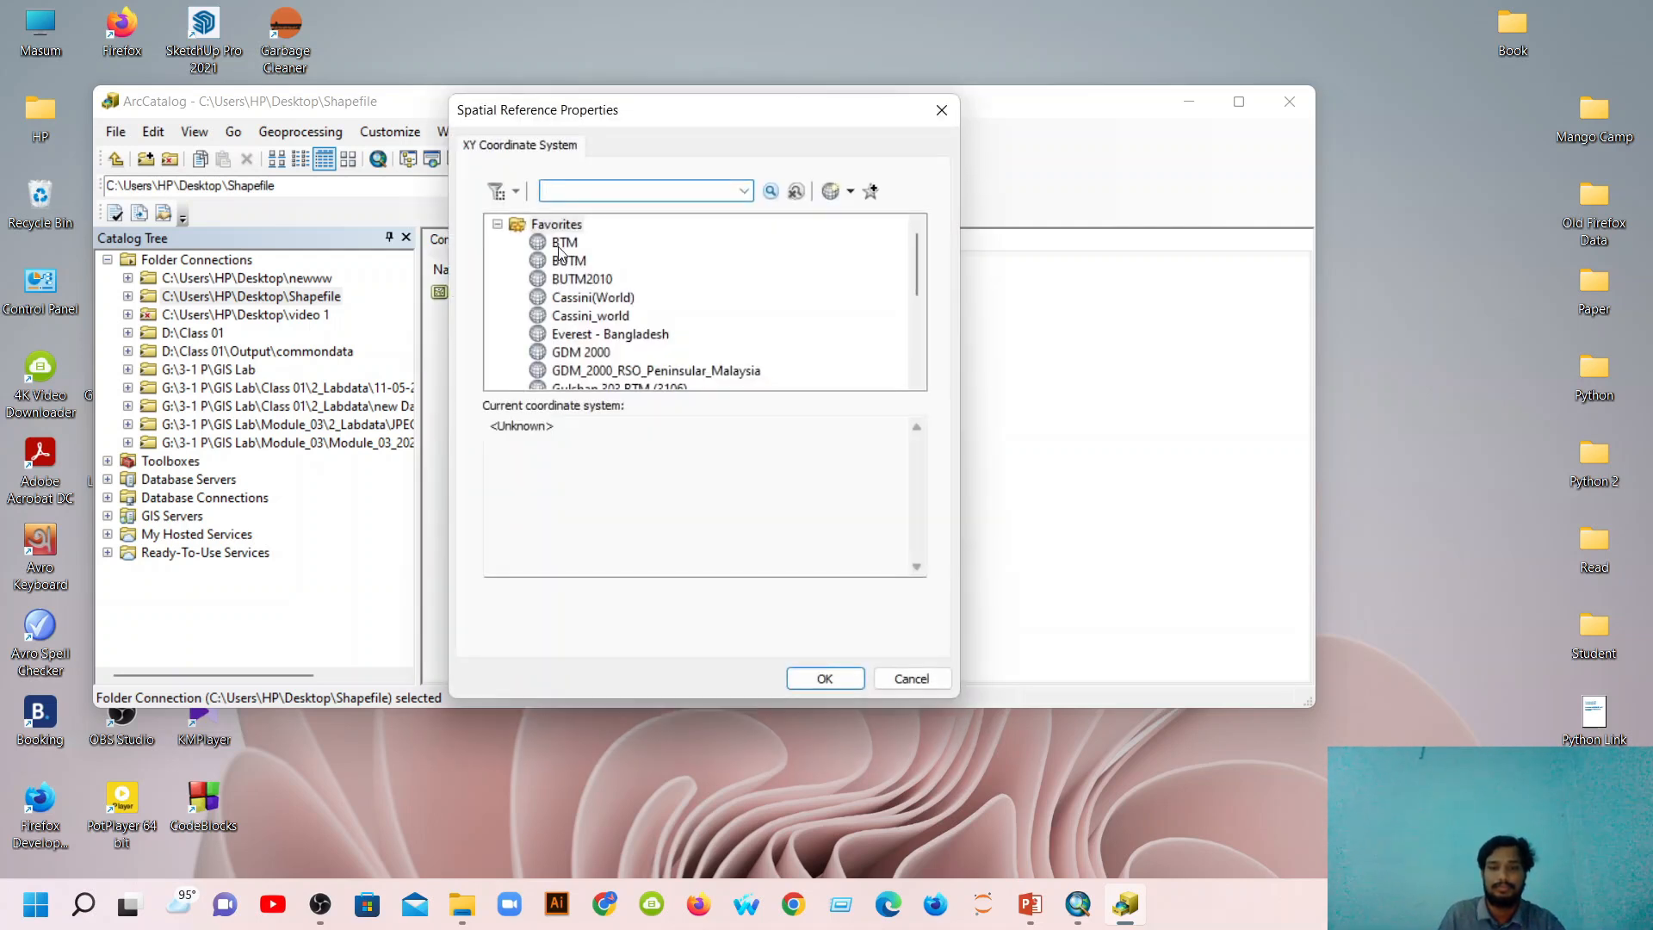
click(564, 243)
click(833, 681)
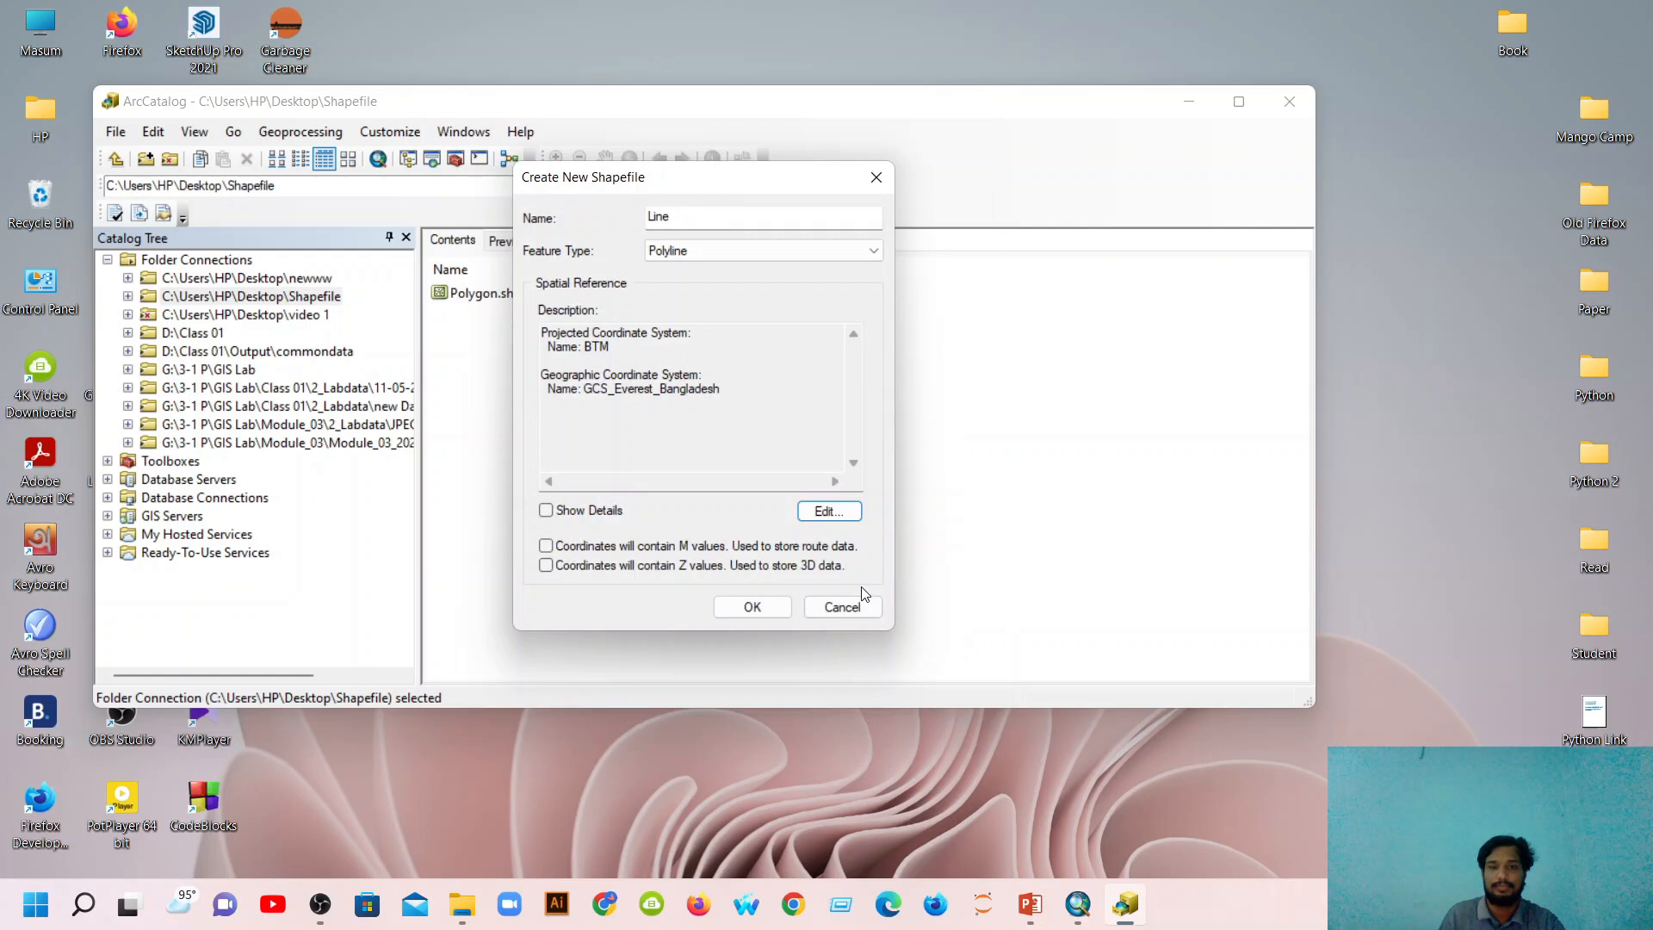
click(747, 604)
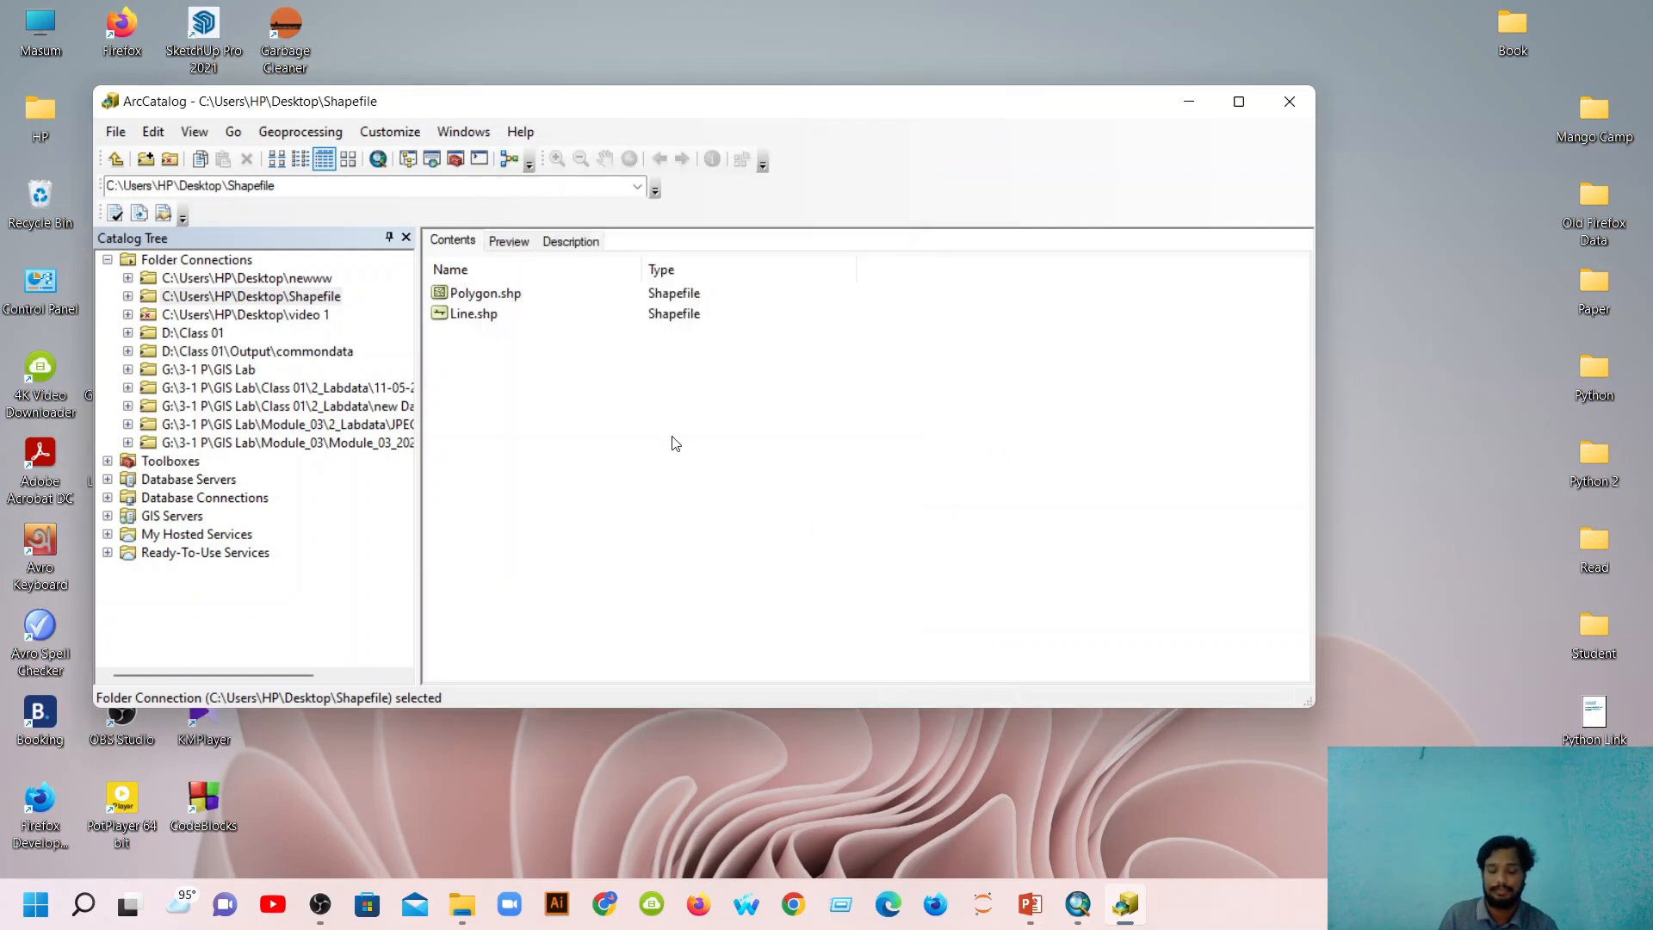
Close ArcCatalog and switch to the untitled ArcMap document.
click(1290, 101)
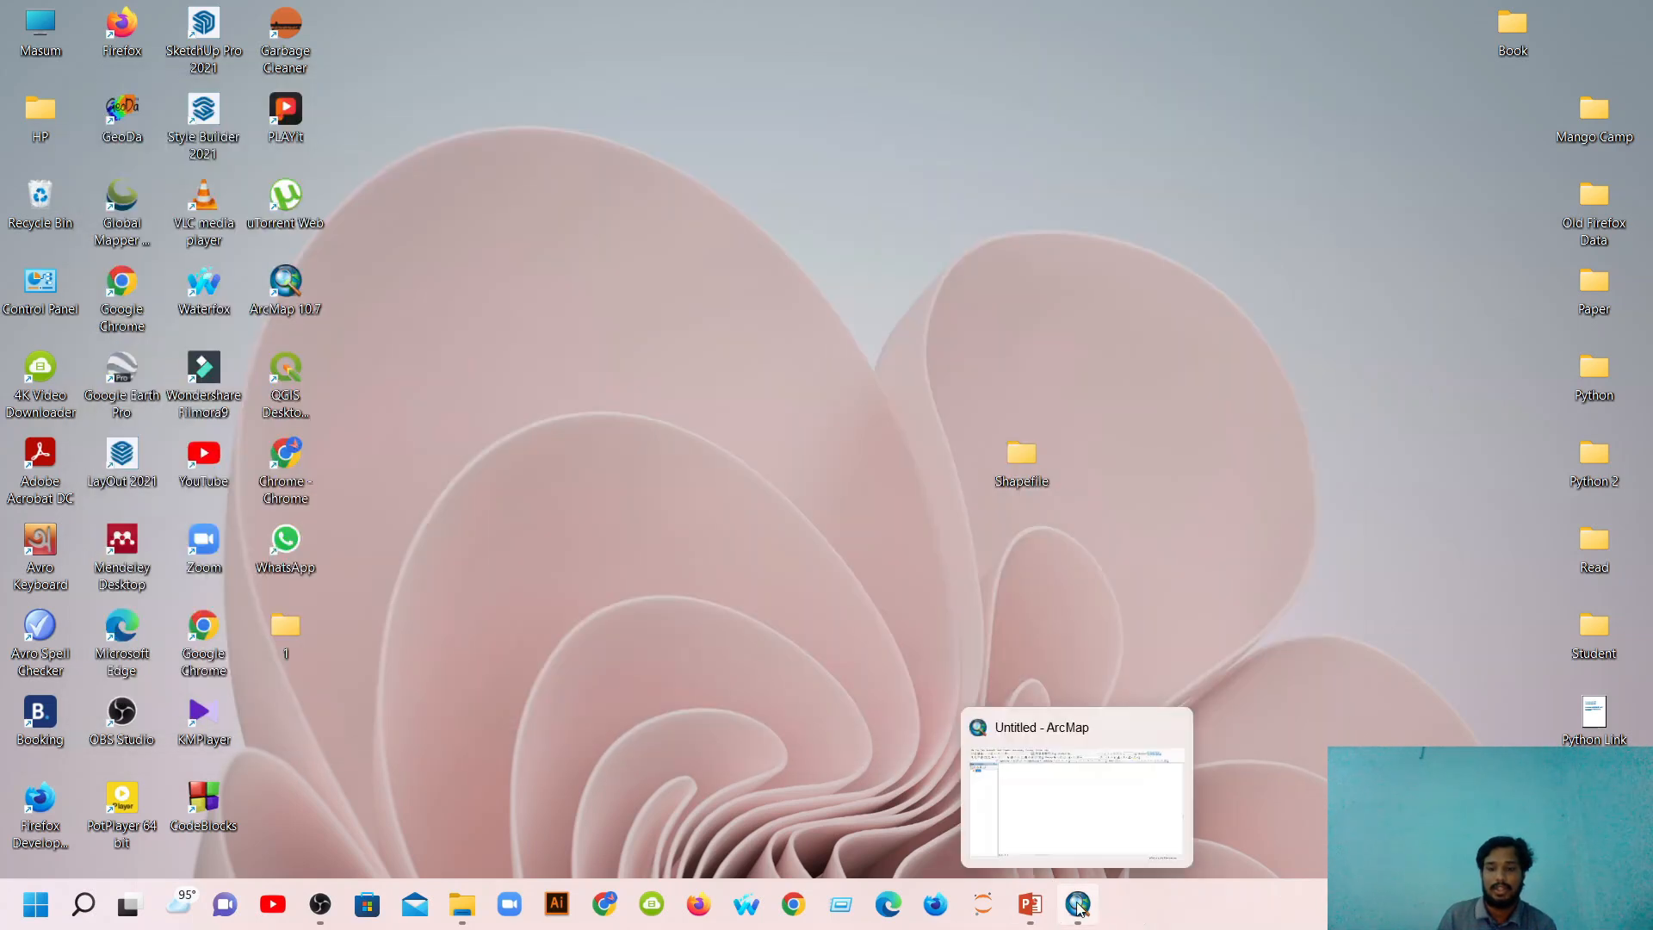
click(1060, 924)
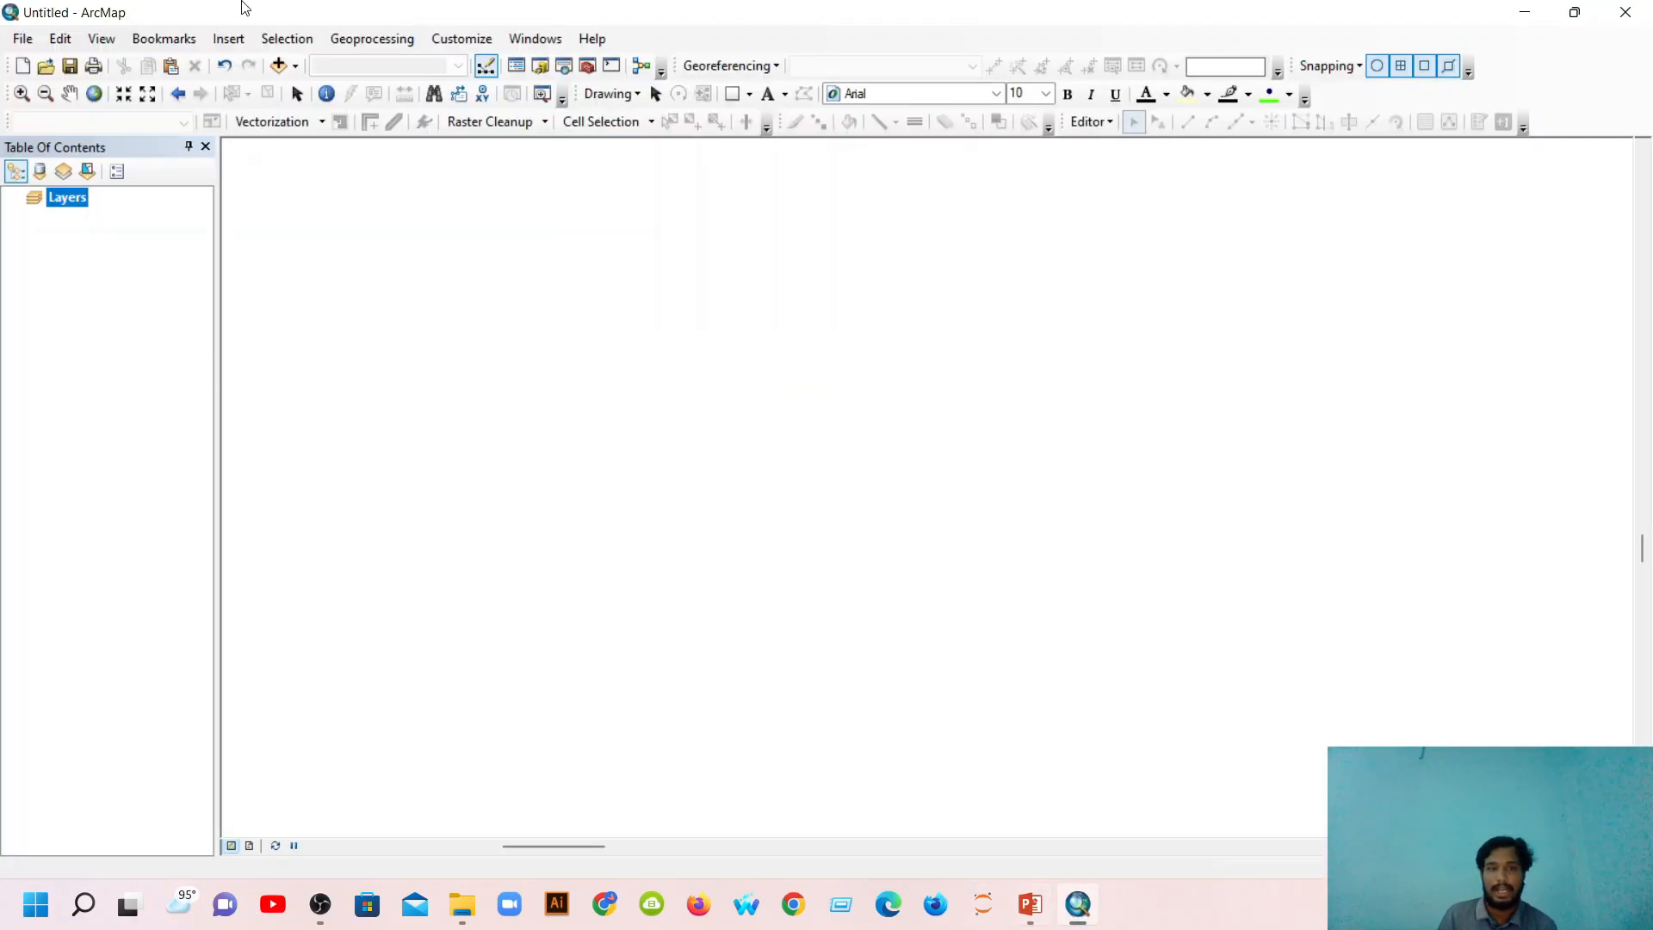
Add the raster rsjl025_chhota_beraid.jpg from G:\3-1 P\GIS Lab\Module_03\2_Labdata\JPEG to the map, accepting its missing spatial reference.
click(294, 66)
click(307, 84)
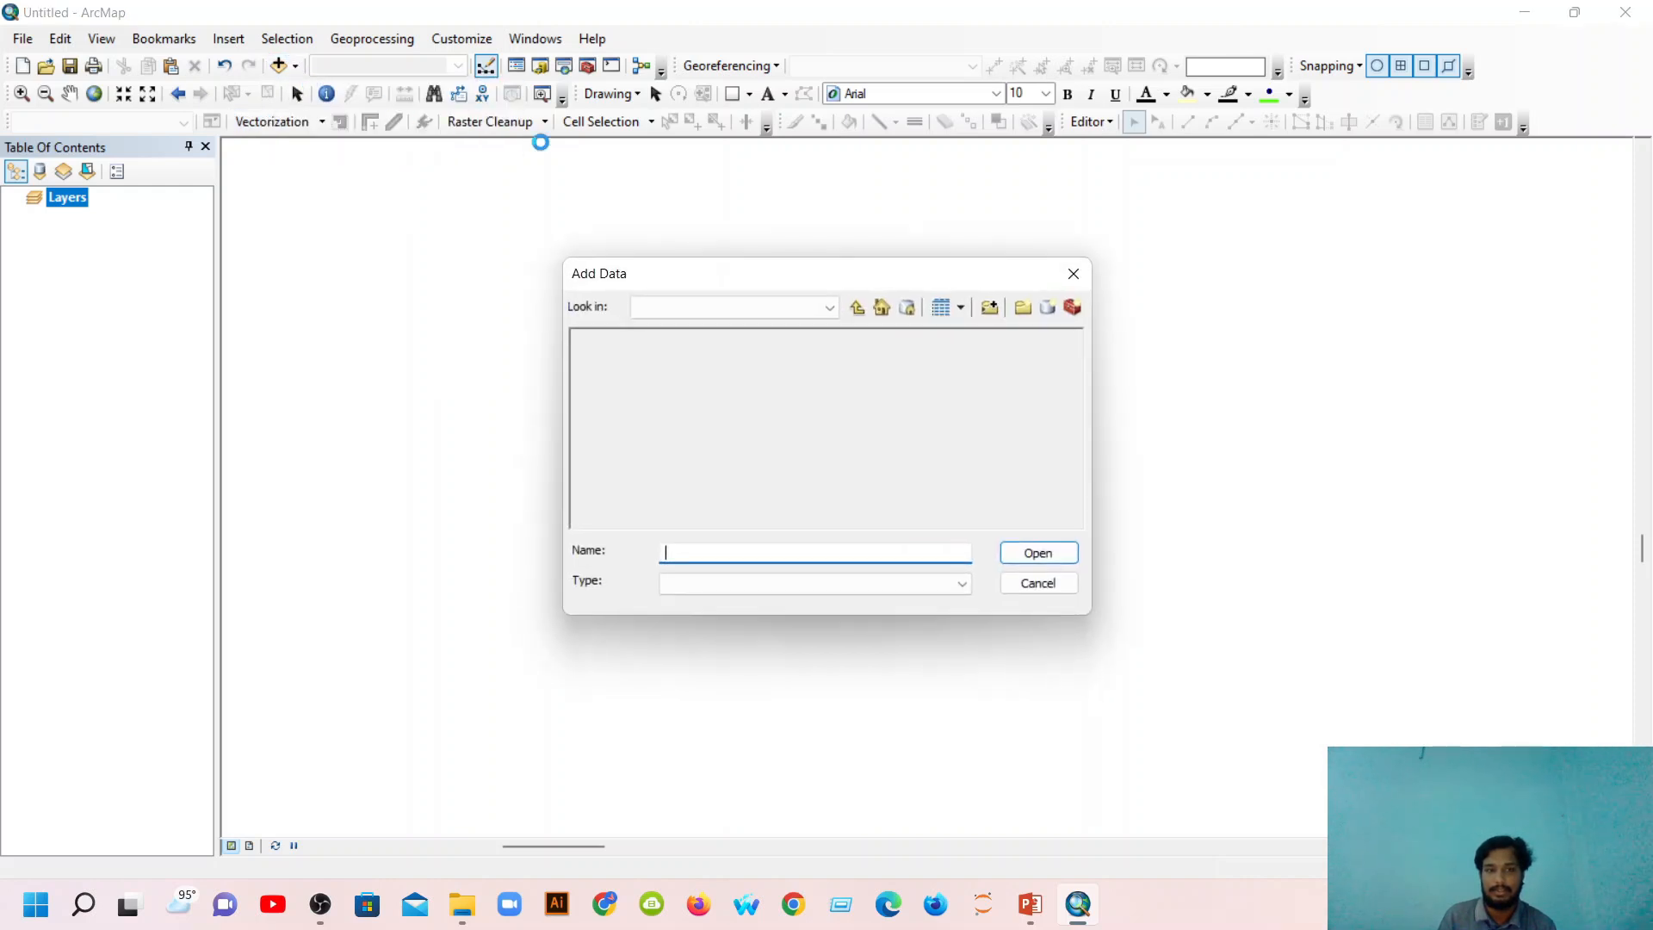
click(856, 307)
click(857, 308)
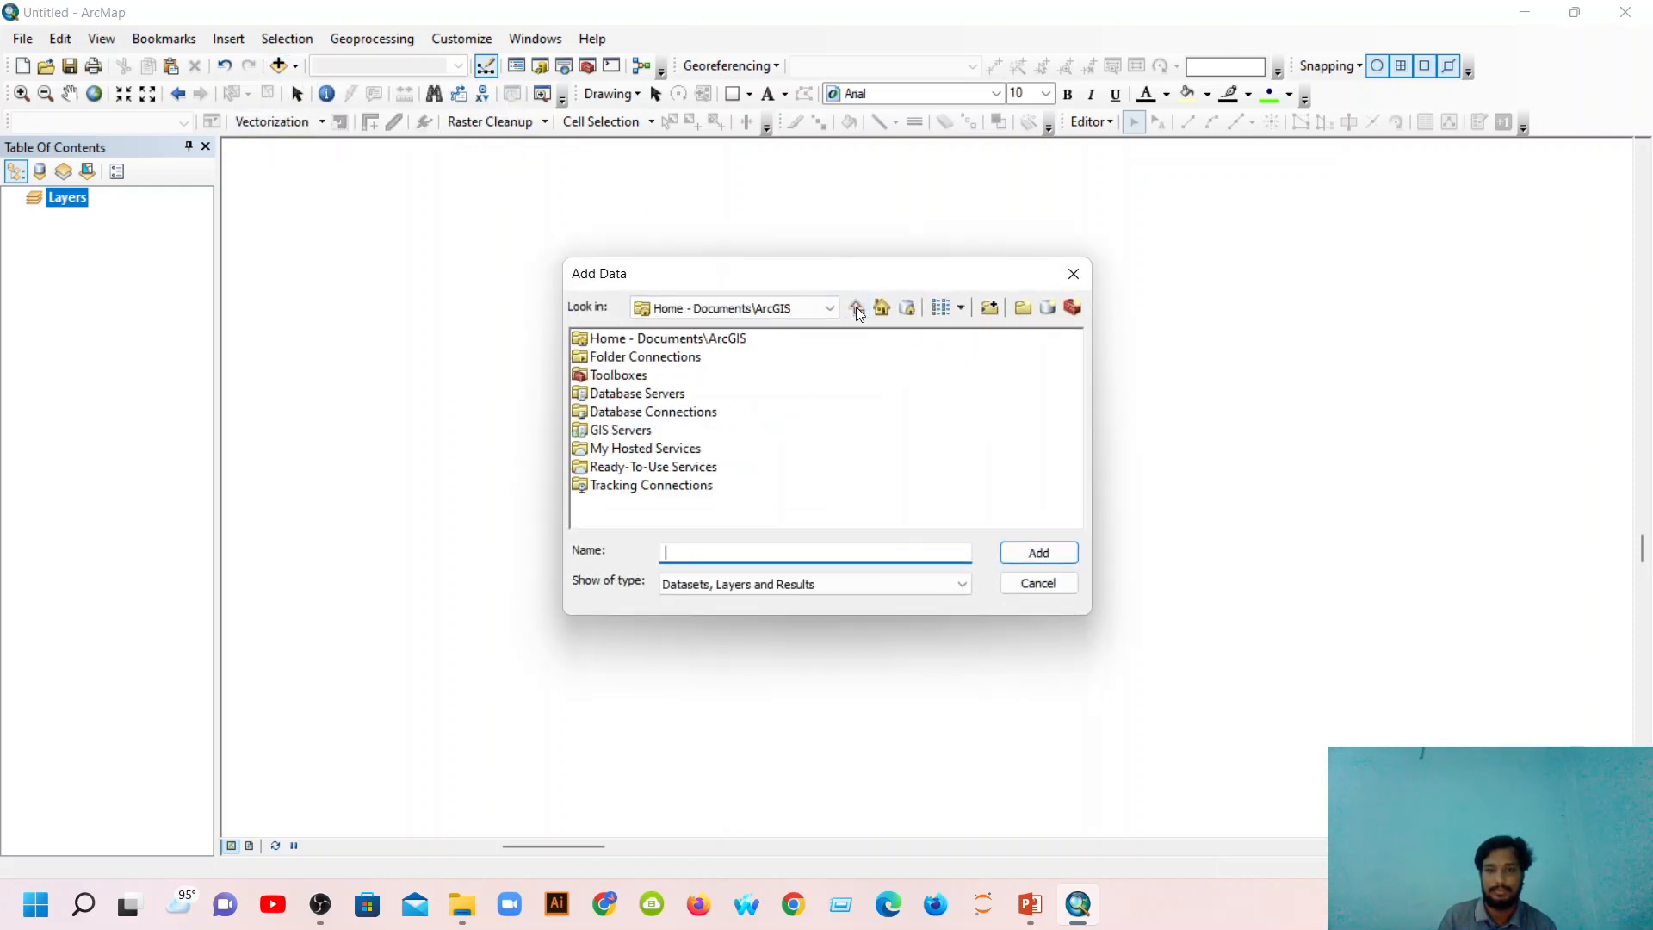
click(828, 308)
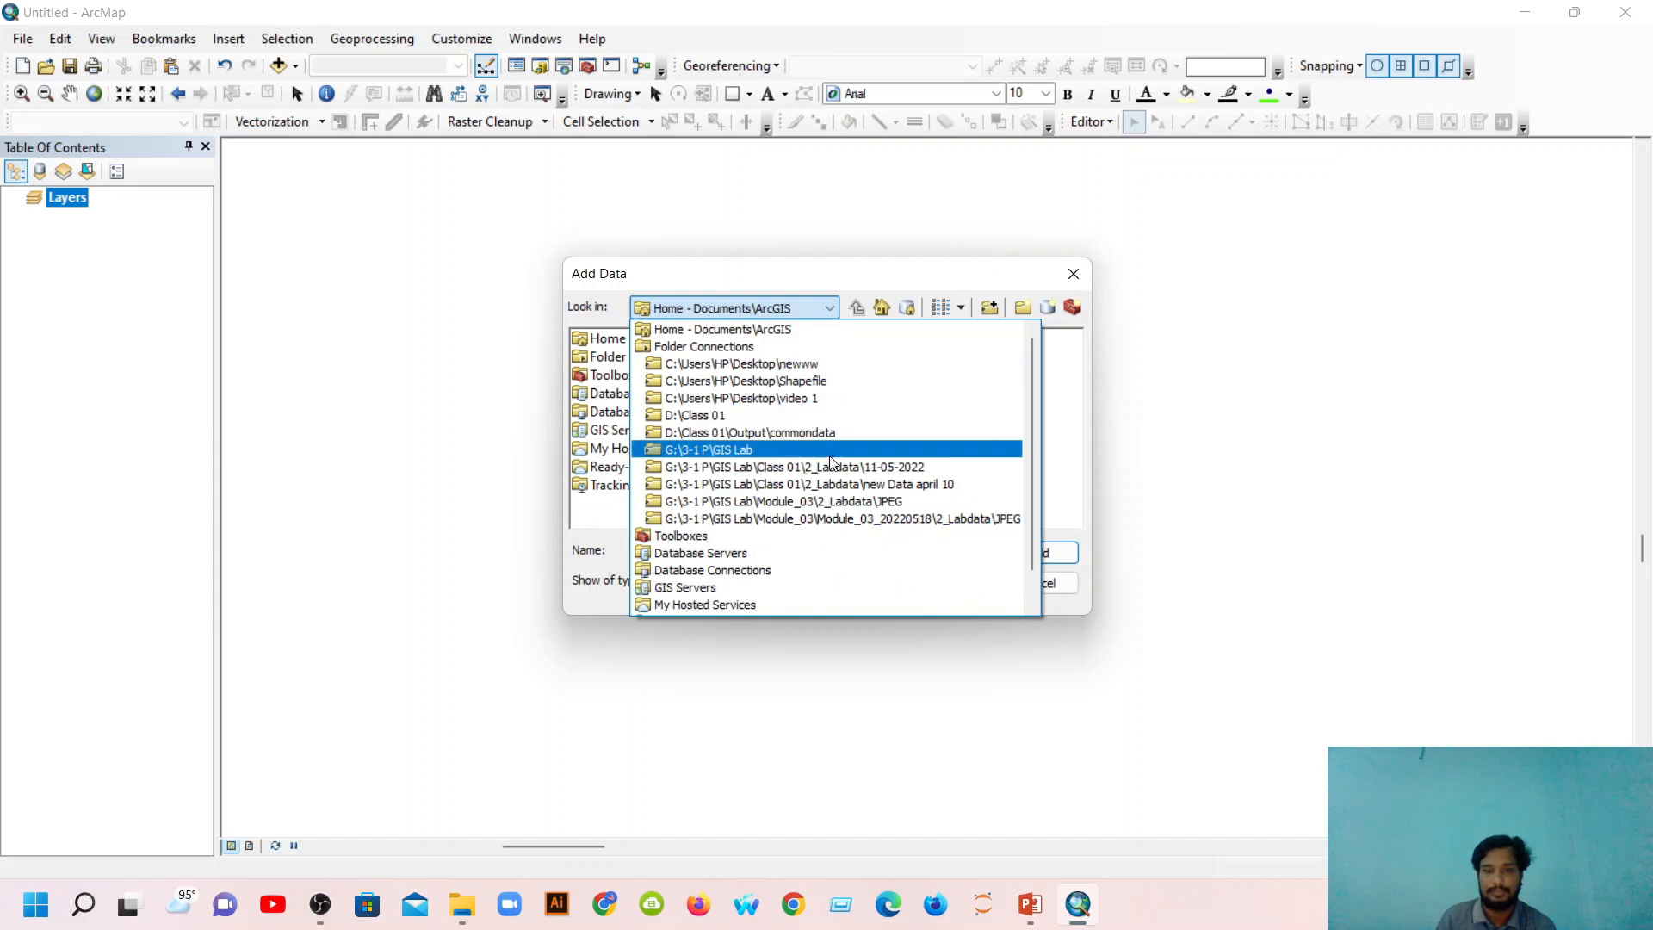
click(880, 519)
click(855, 310)
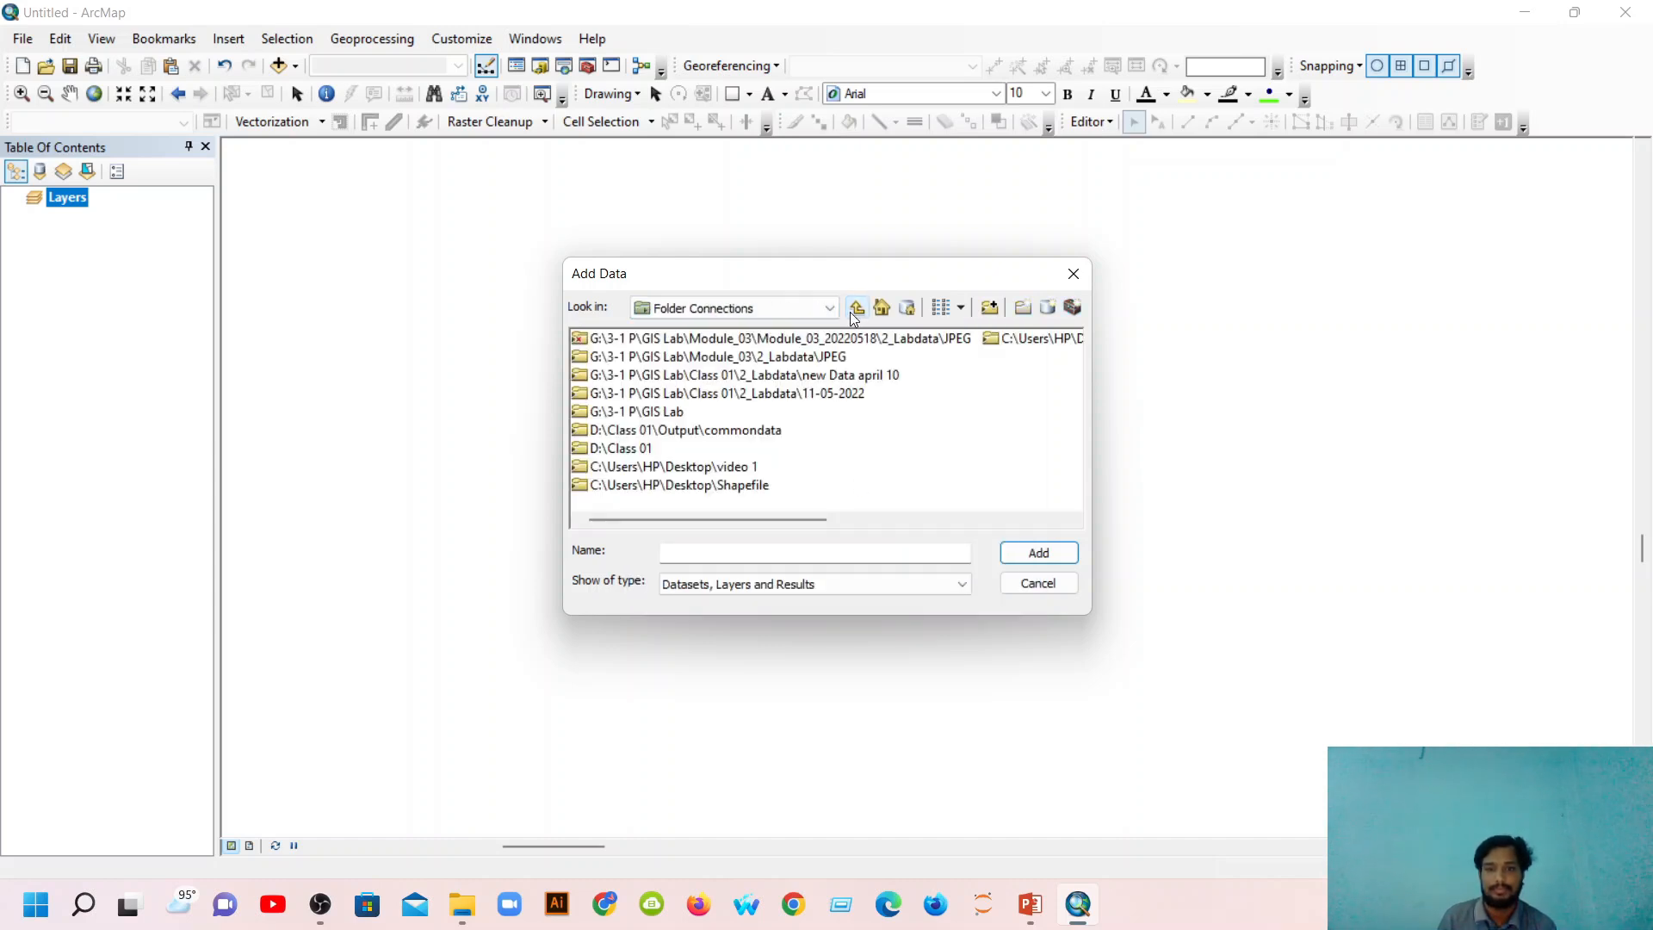
double_click(886, 339)
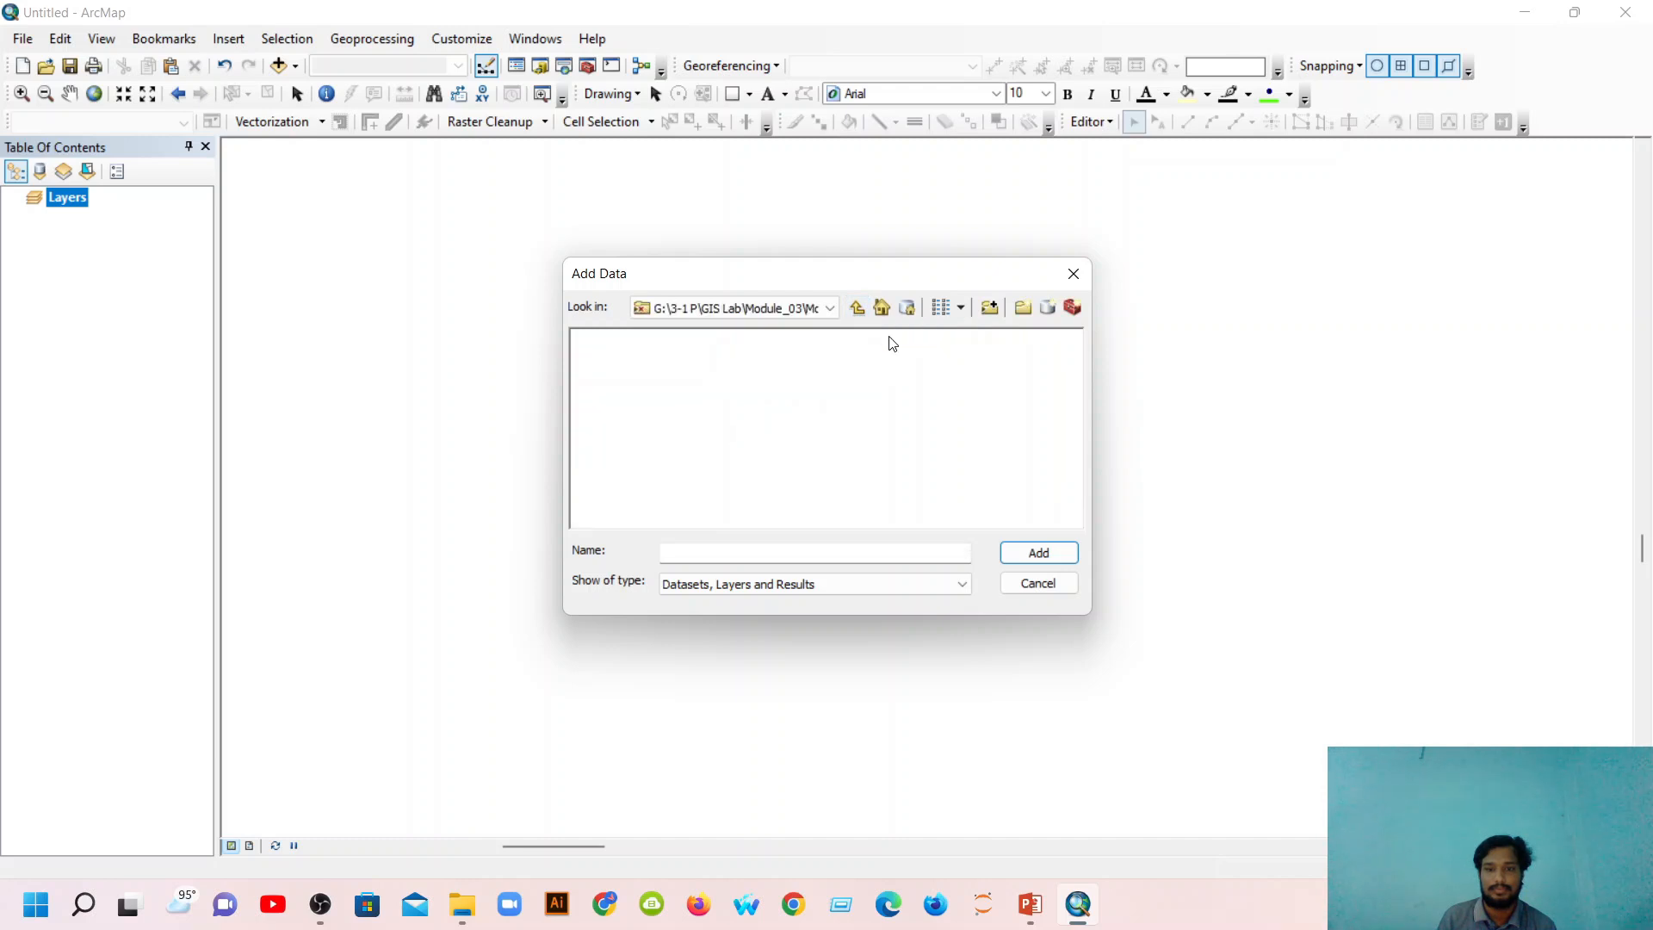
click(858, 310)
double_click(803, 355)
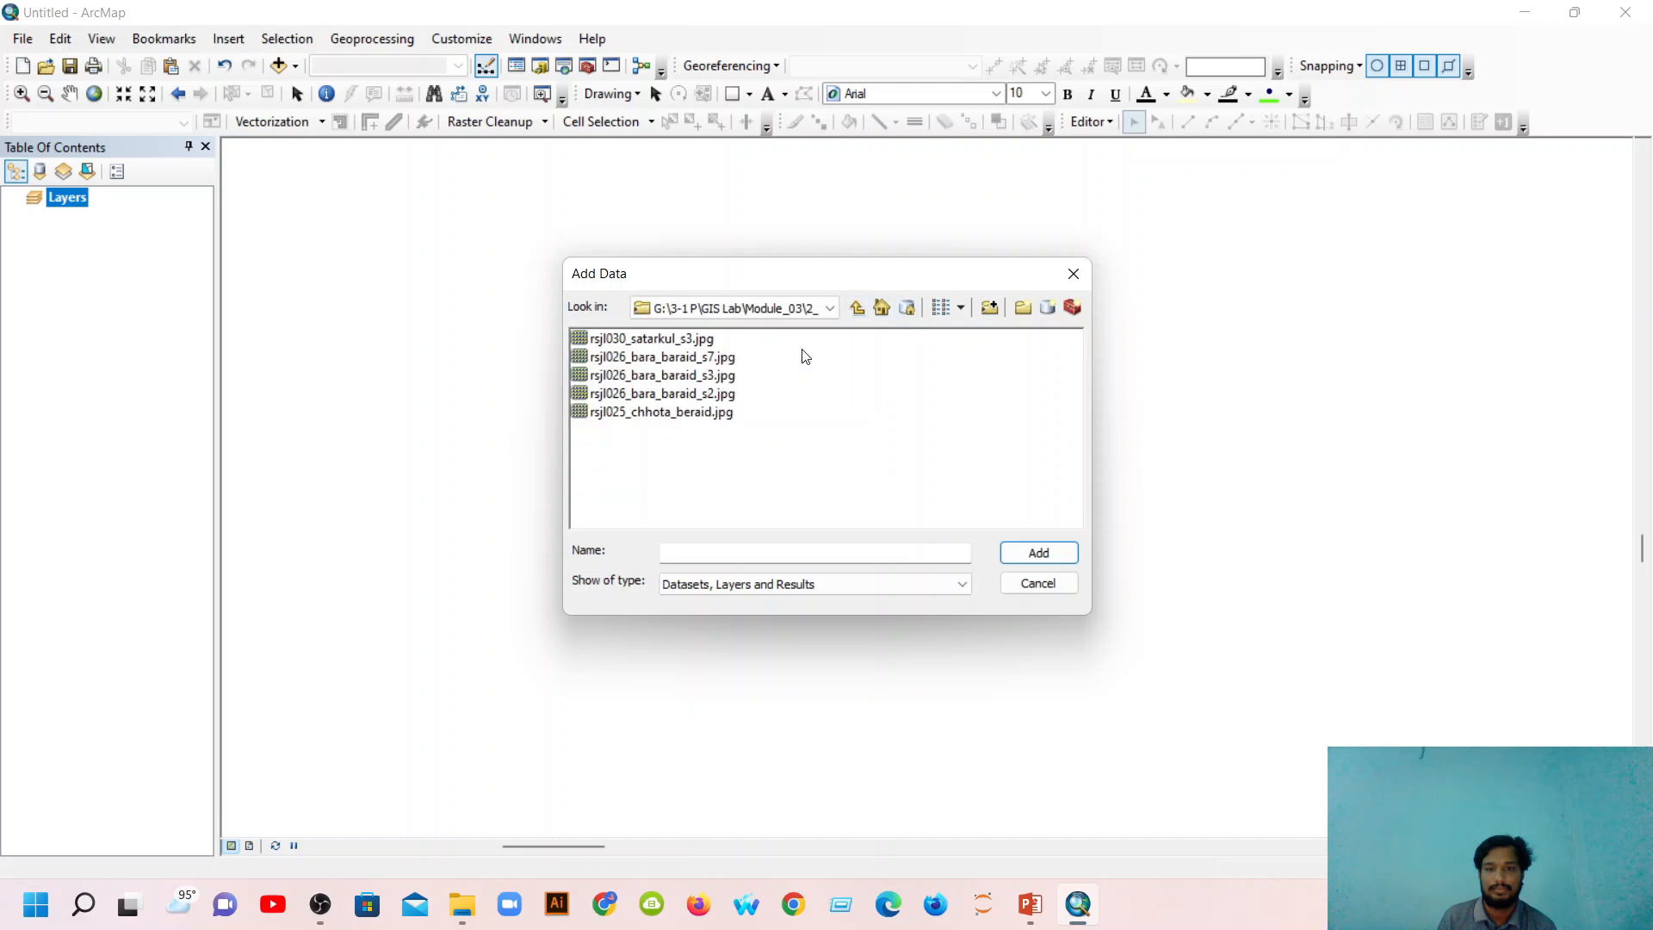
click(723, 412)
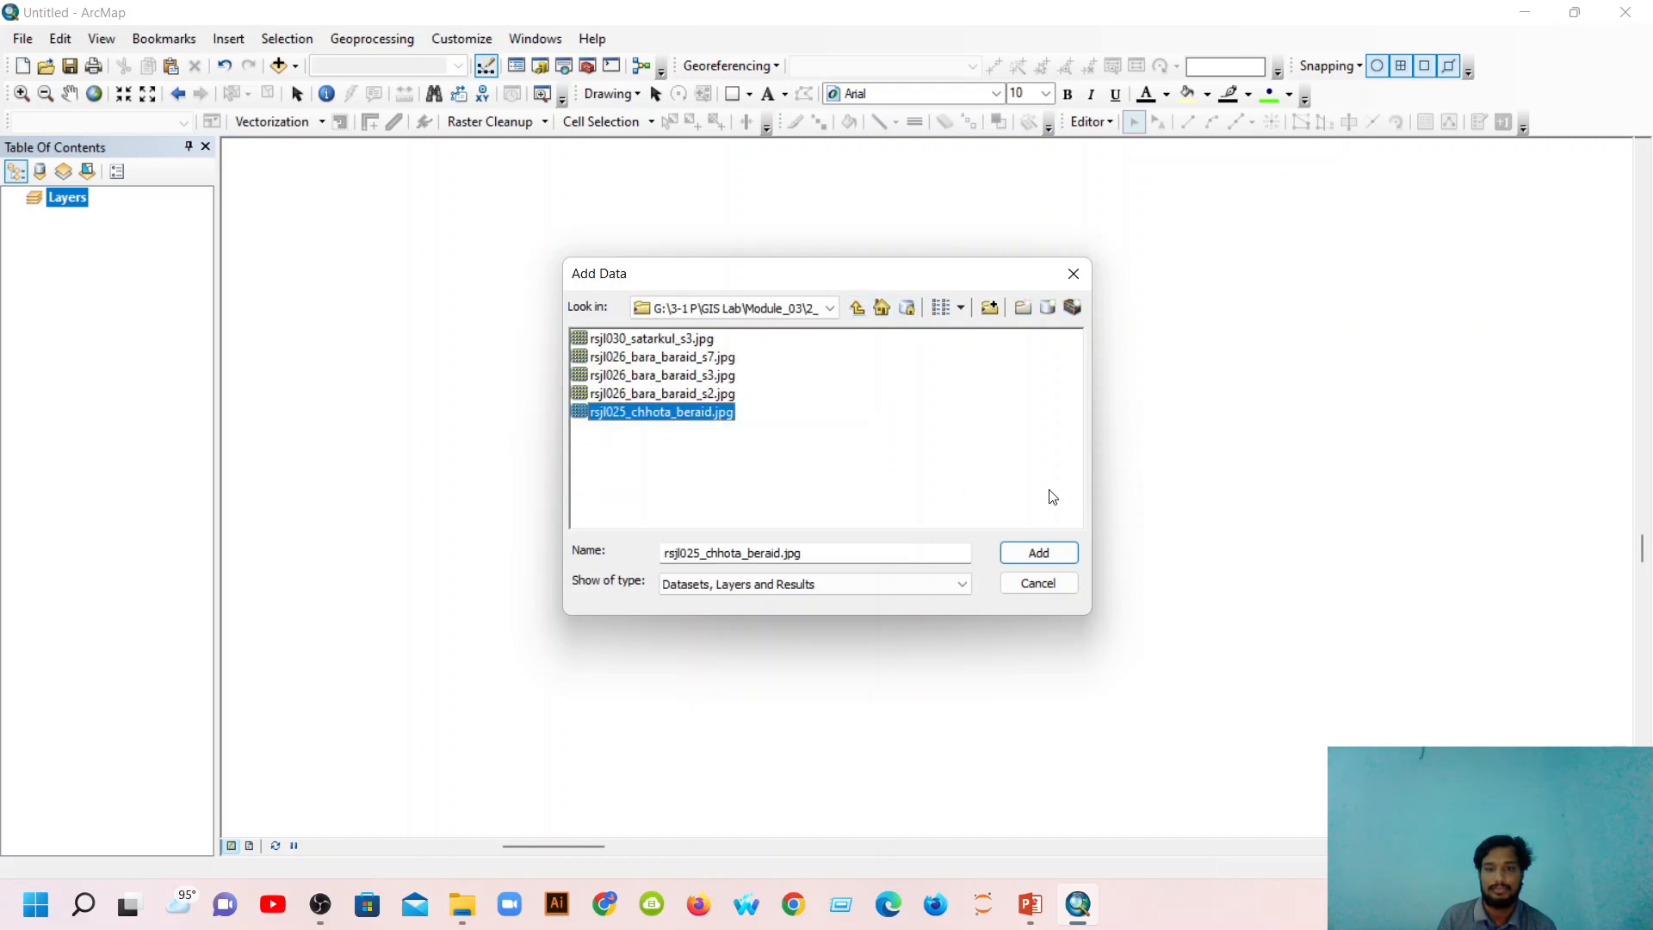
click(1038, 551)
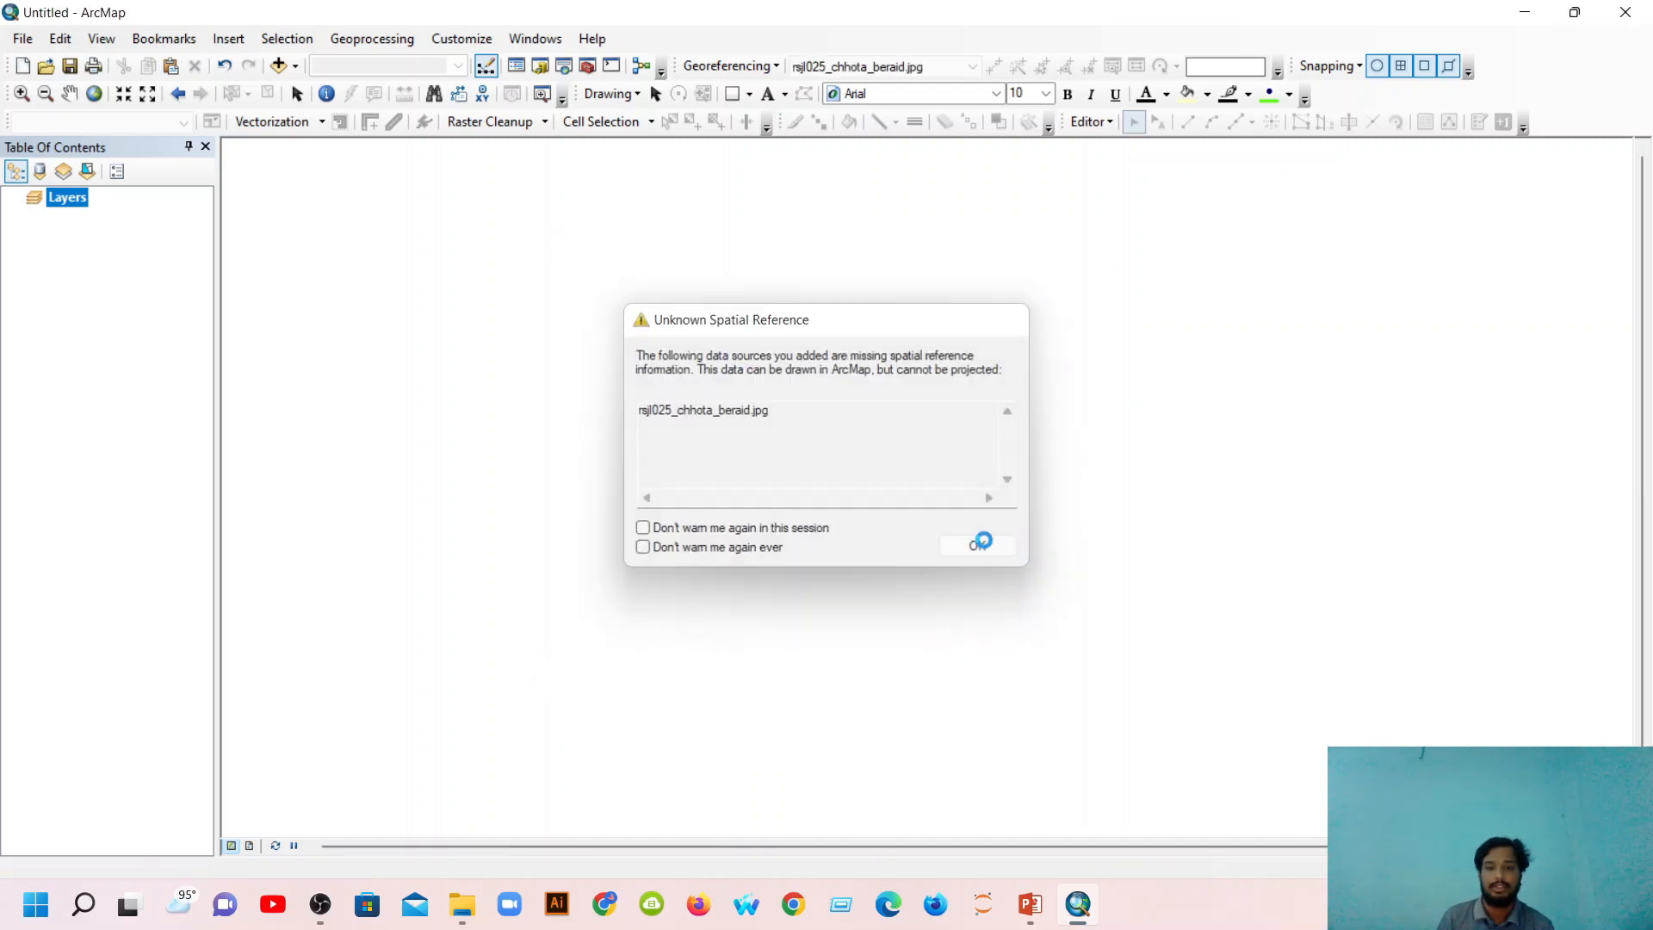
click(978, 545)
Add Line.shp and Polygon.shp together from the C:\Users\HP\Desktop\Shapefile folder to the map.
click(294, 65)
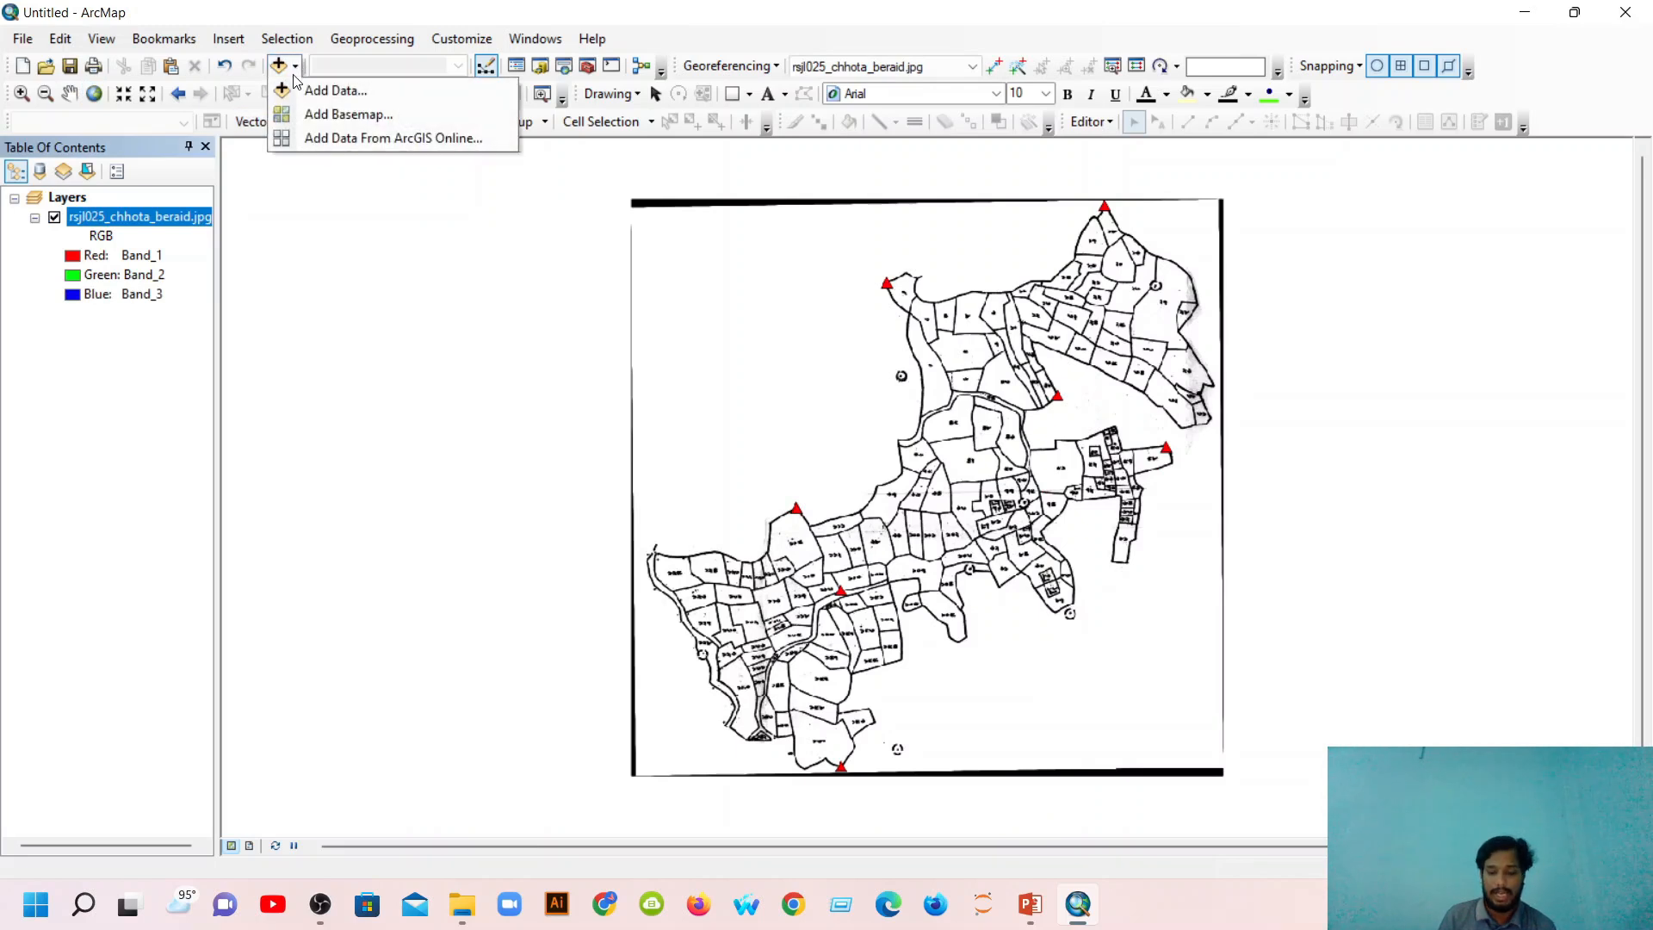
click(293, 93)
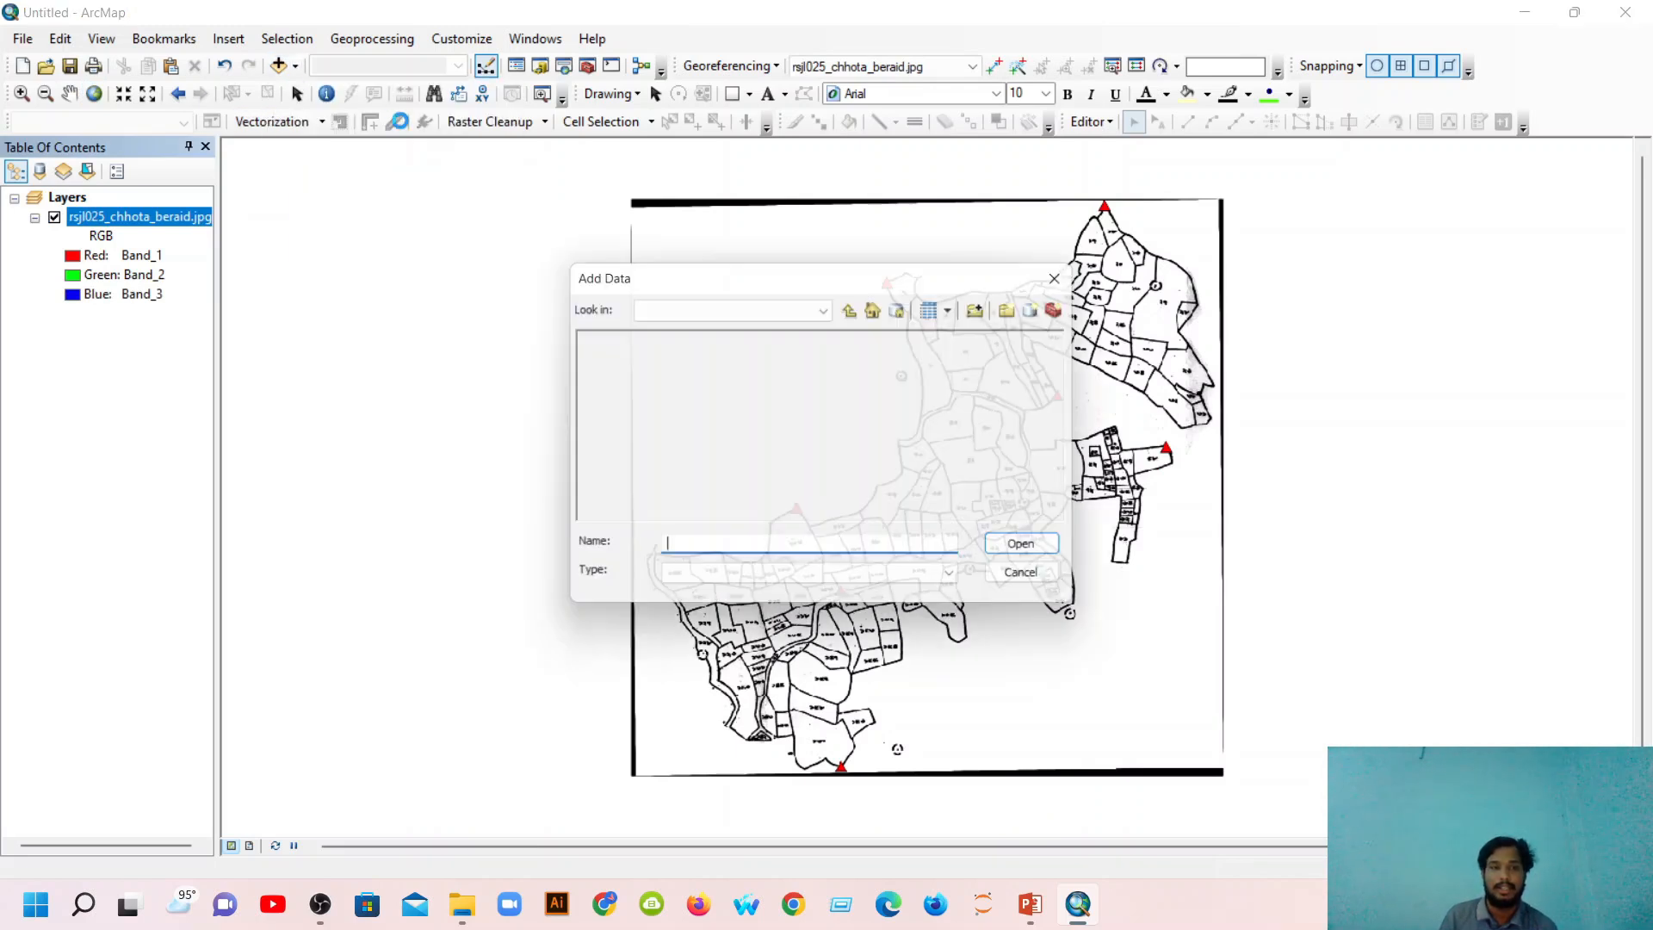
click(858, 308)
click(857, 308)
click(829, 309)
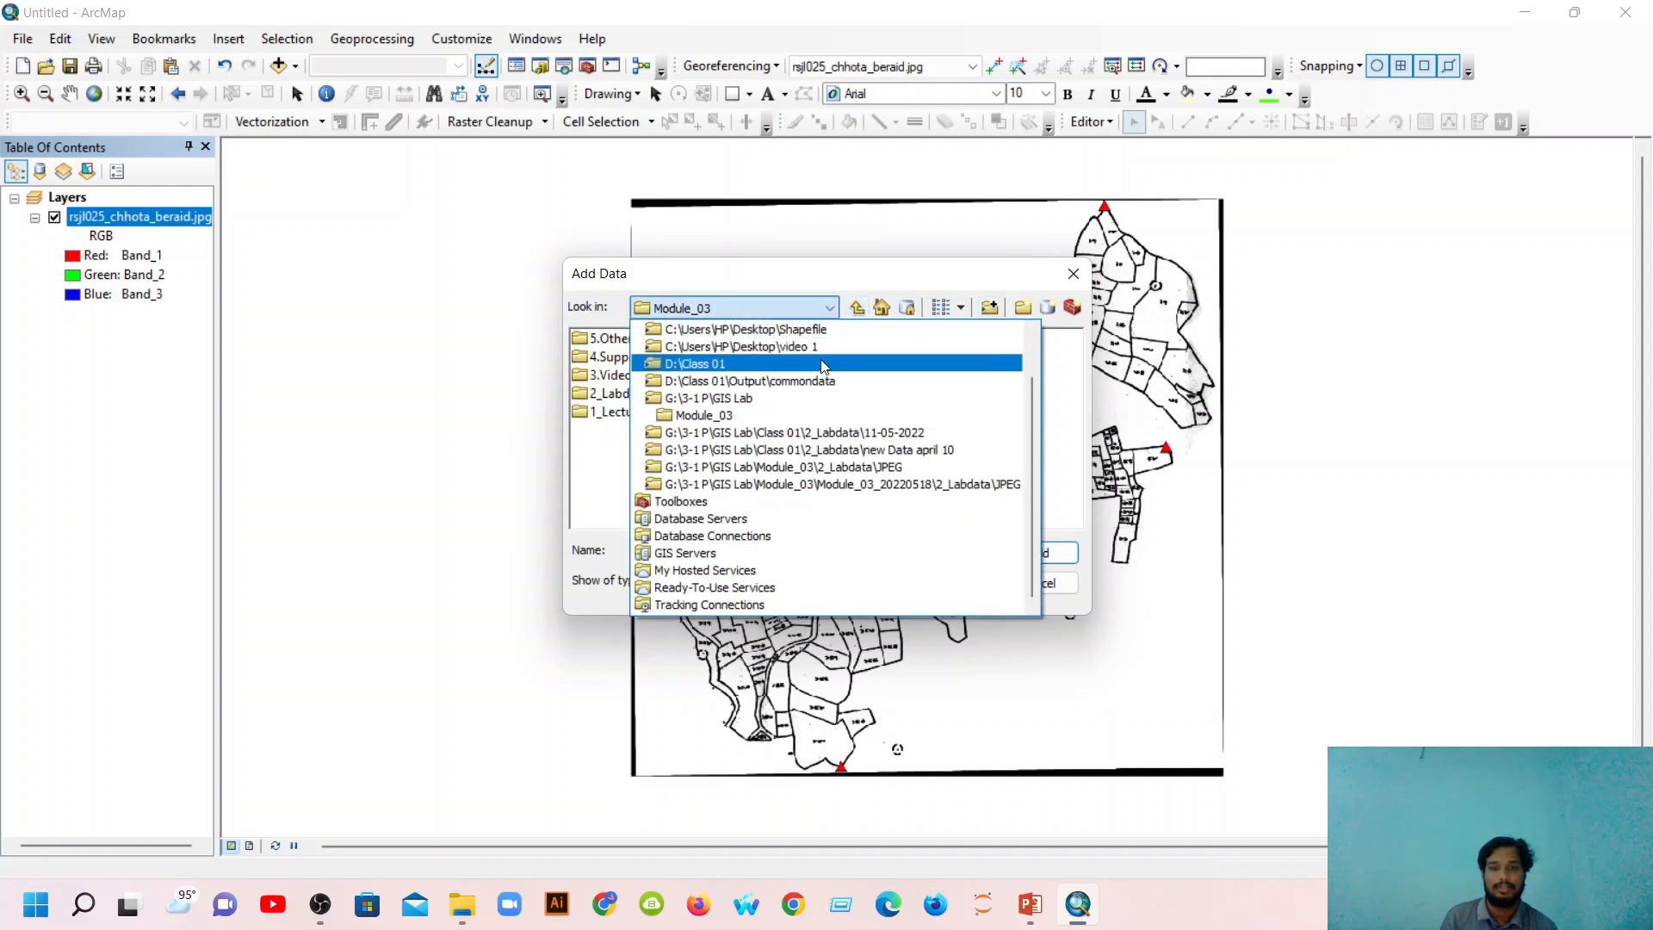
click(814, 329)
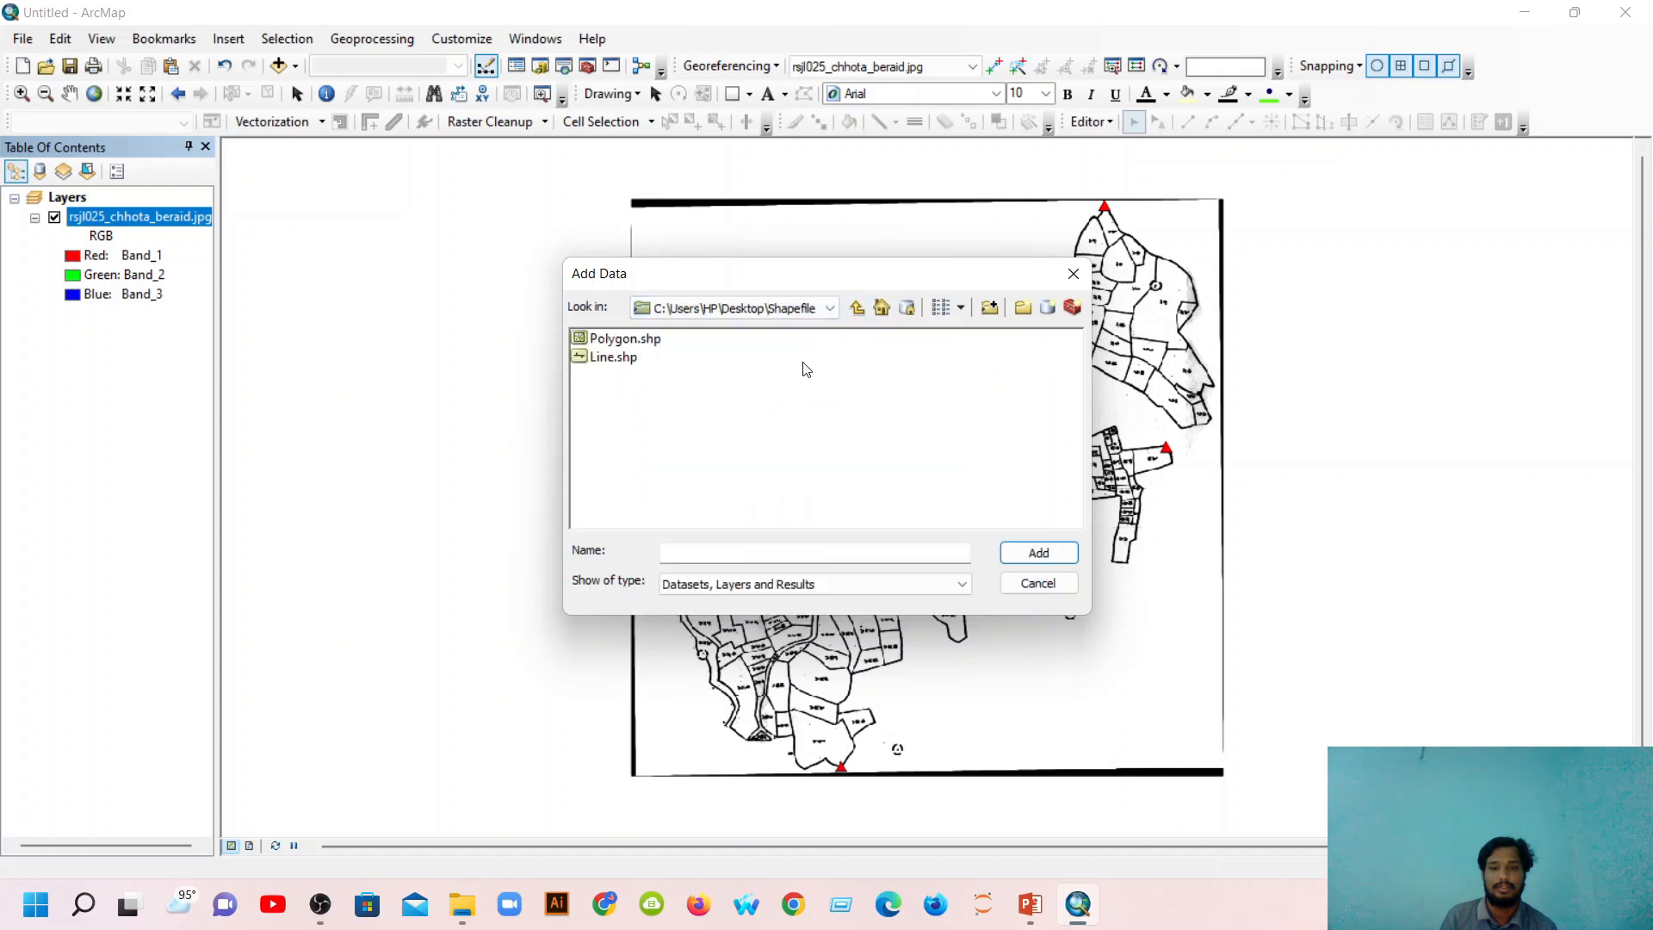
drag(604, 392, 610, 331)
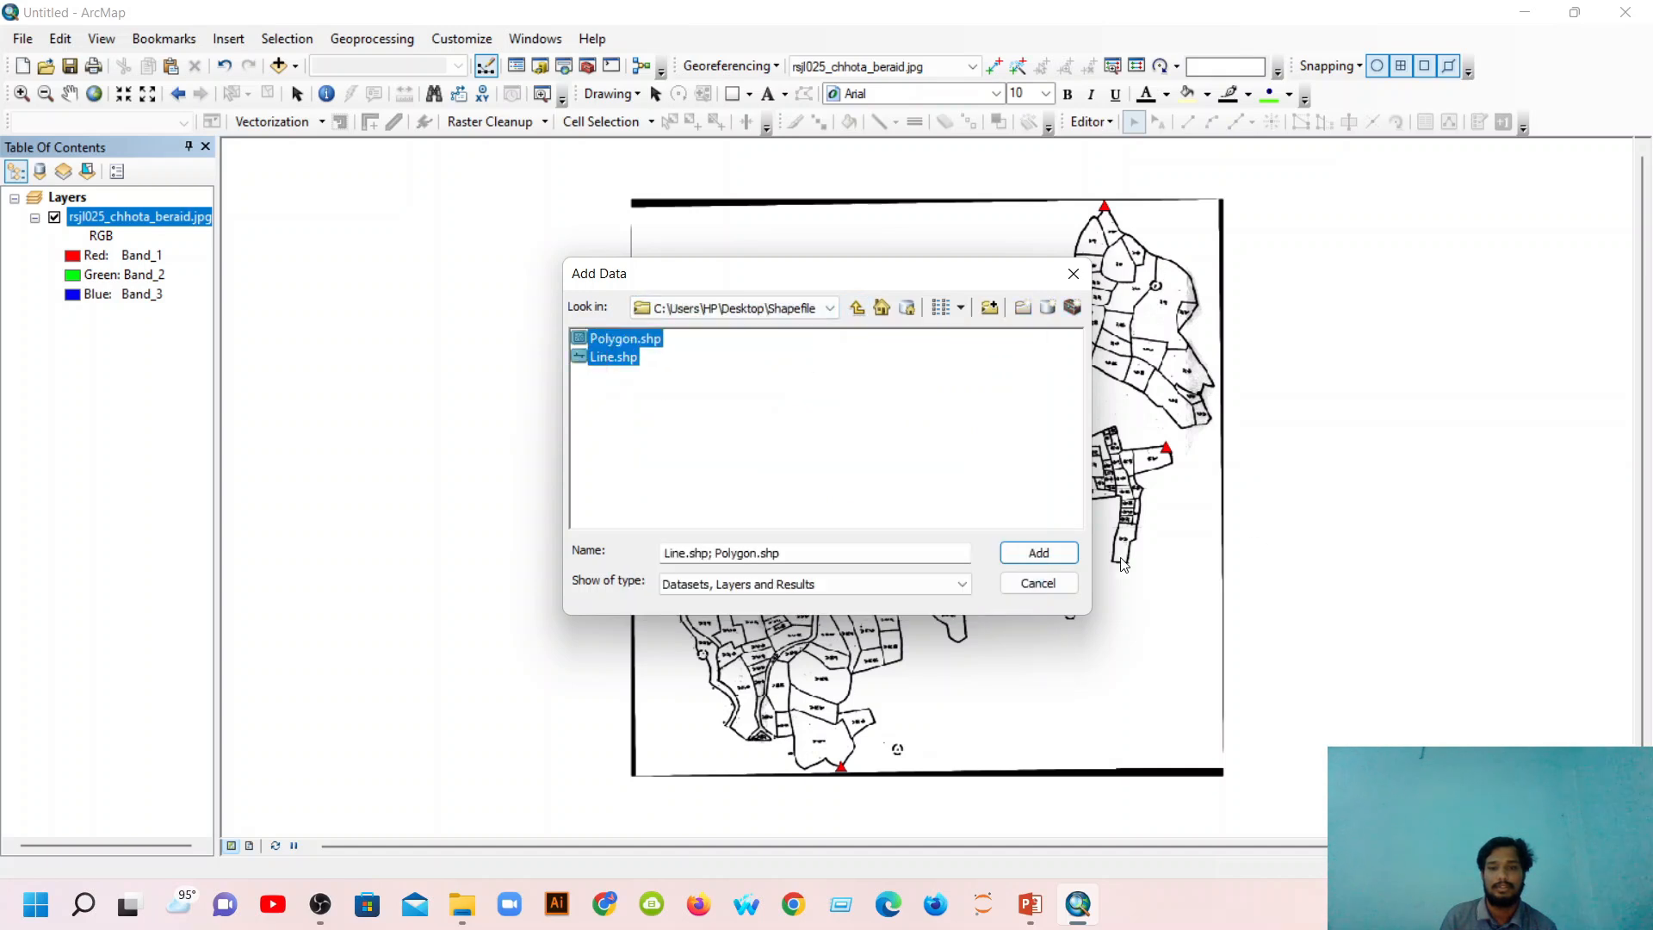
click(1055, 554)
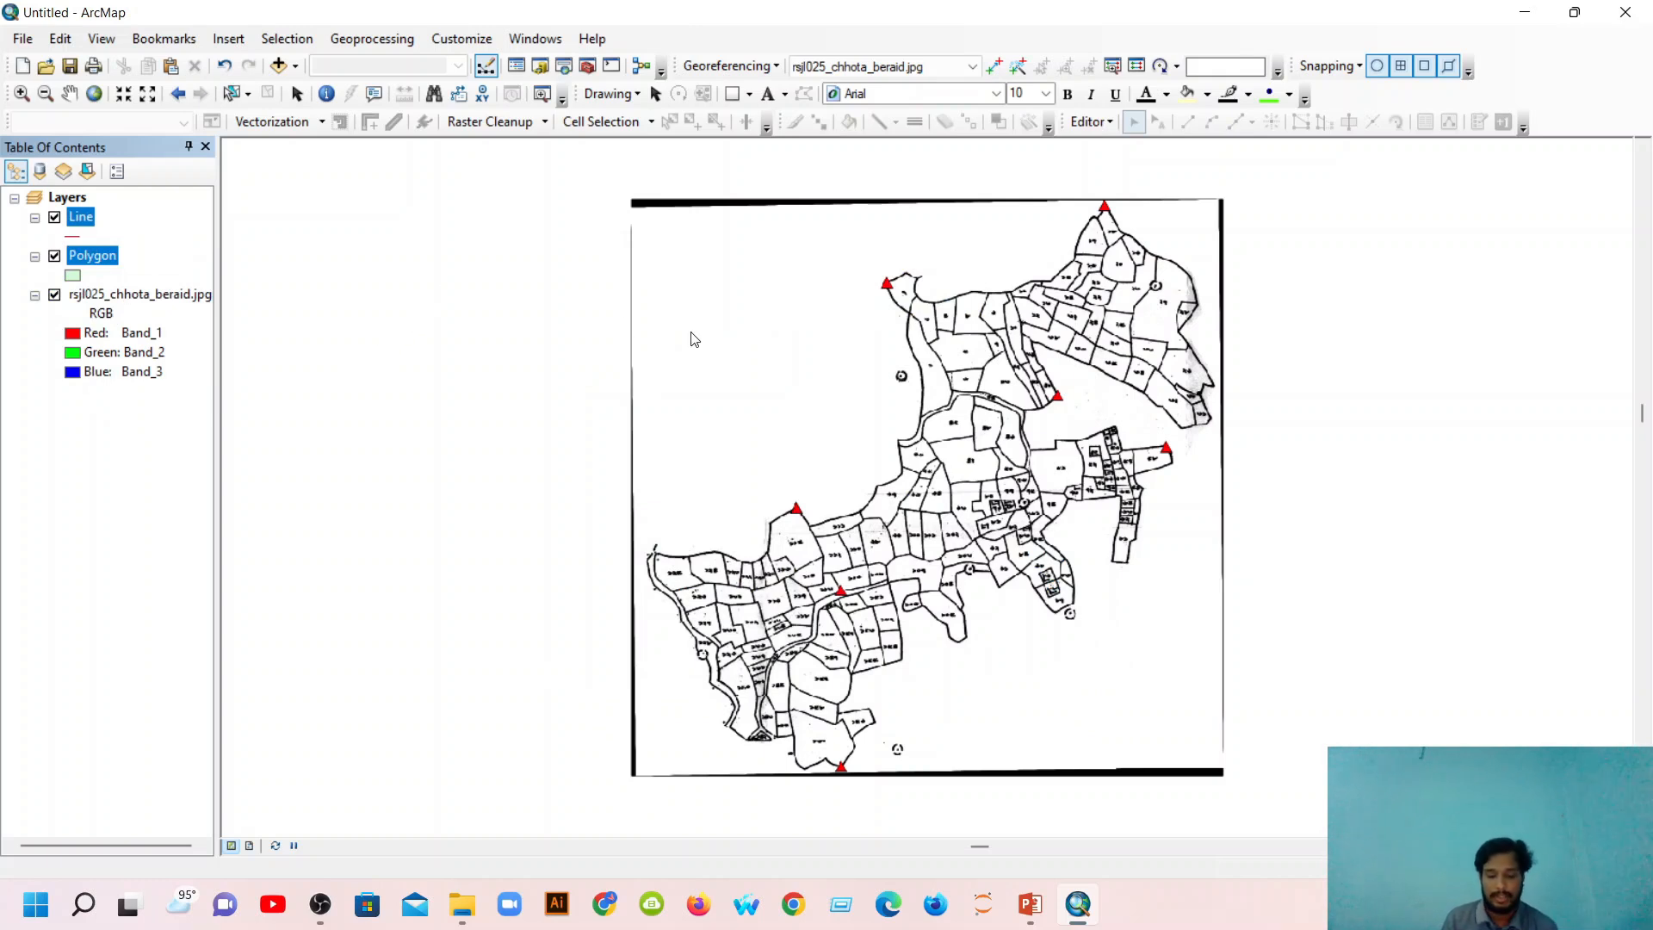
Set the display resampling of the rsjl025_chhota_beraid.jpg layer to Bilinear Interpolation (for continuous data) and apply it.
scroll(778, 336, down, 3)
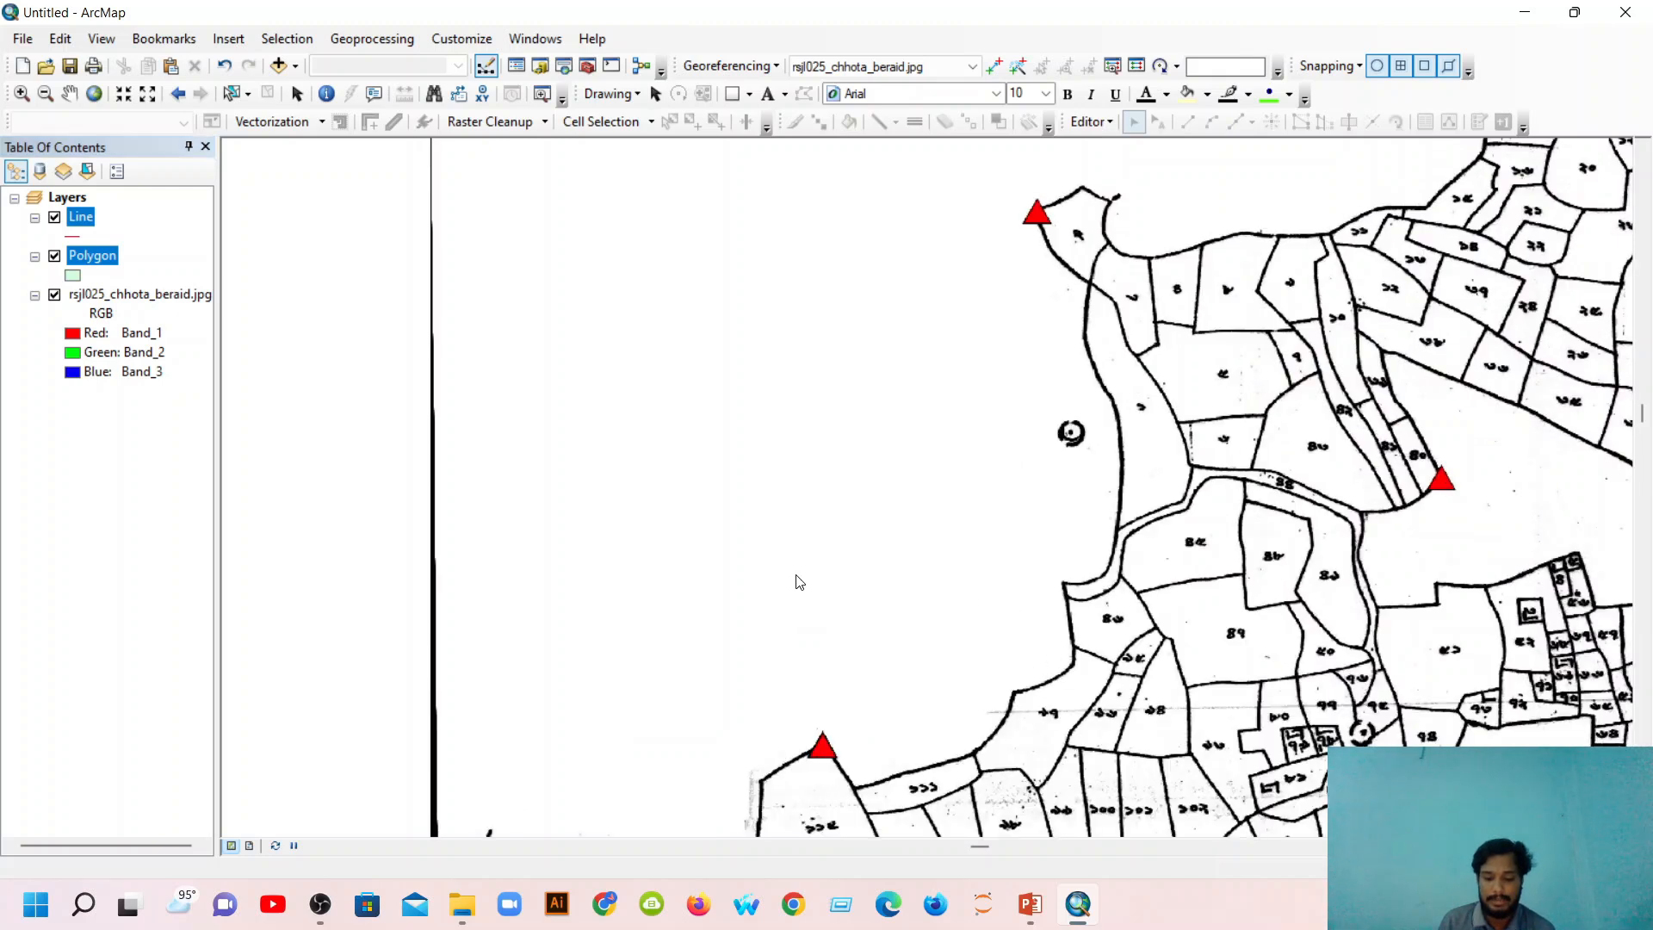
click(69, 93)
drag(961, 375, 575, 298)
drag(844, 338, 501, 352)
scroll(875, 540, up, 6)
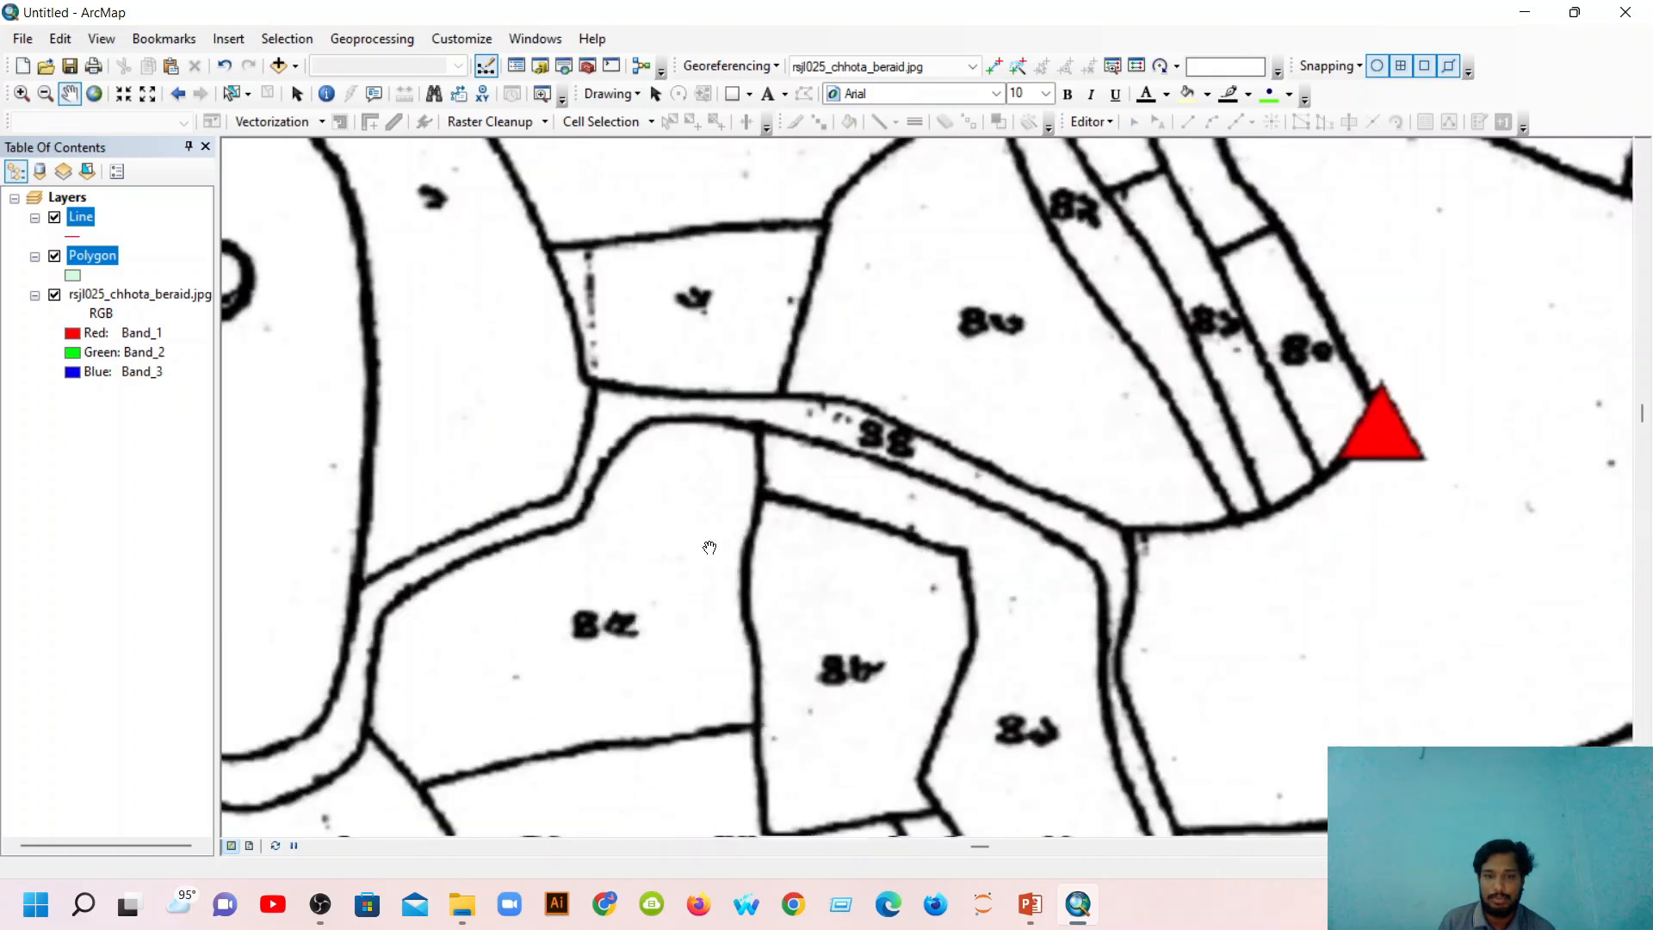
scroll(844, 579, up, 3)
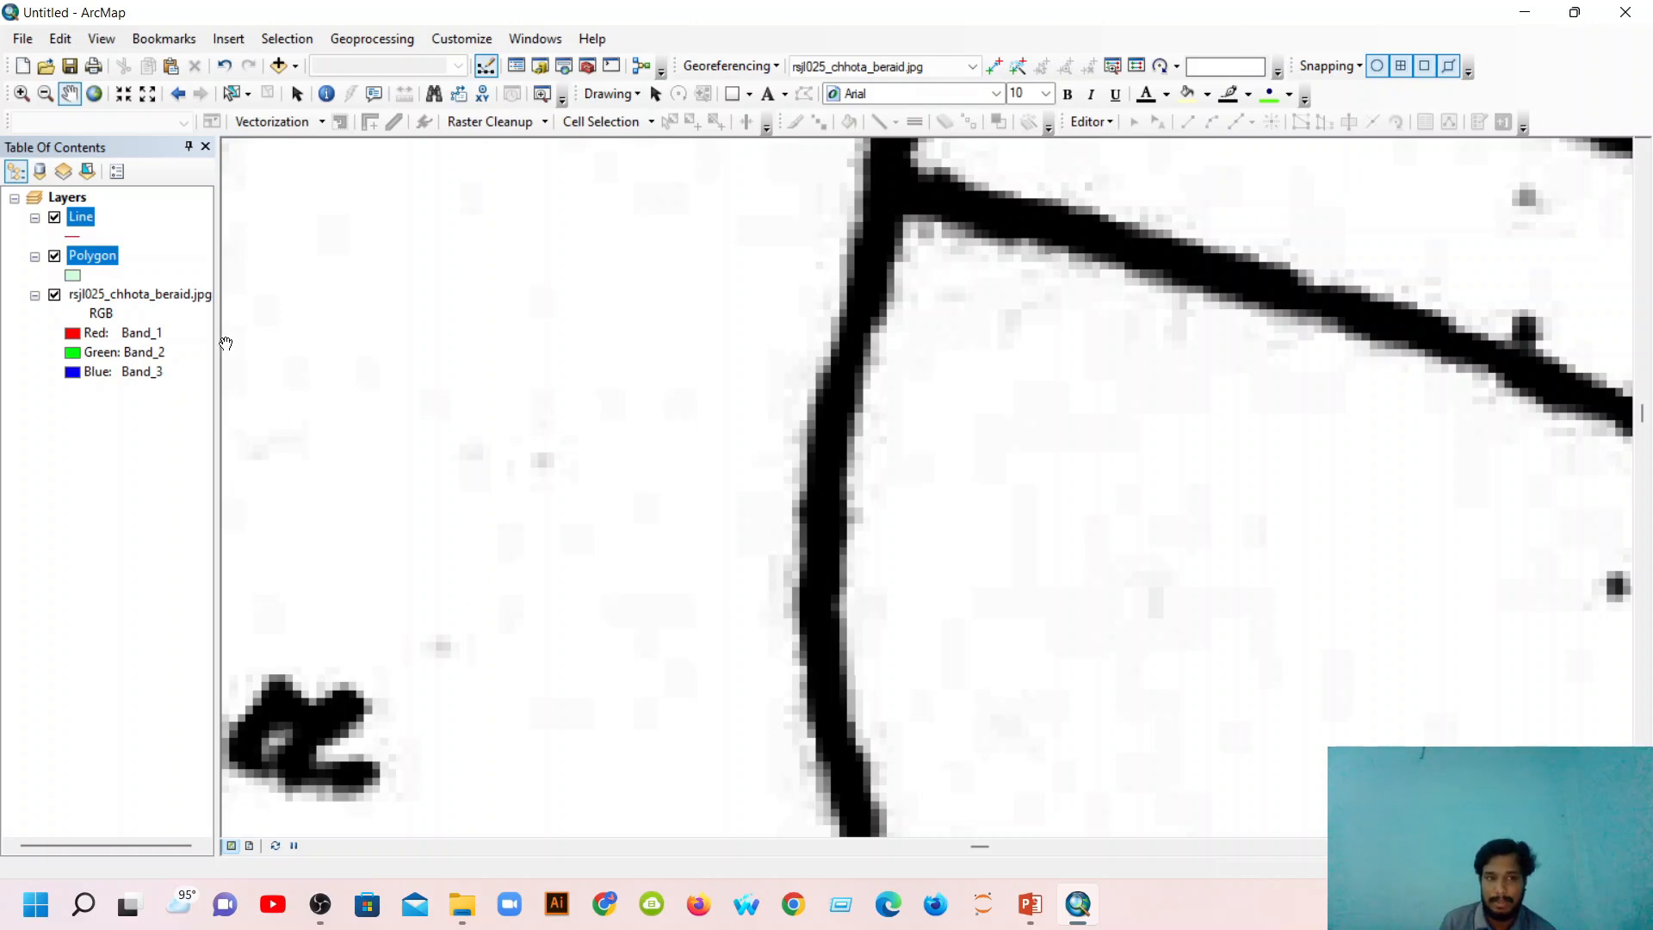
right_click(163, 300)
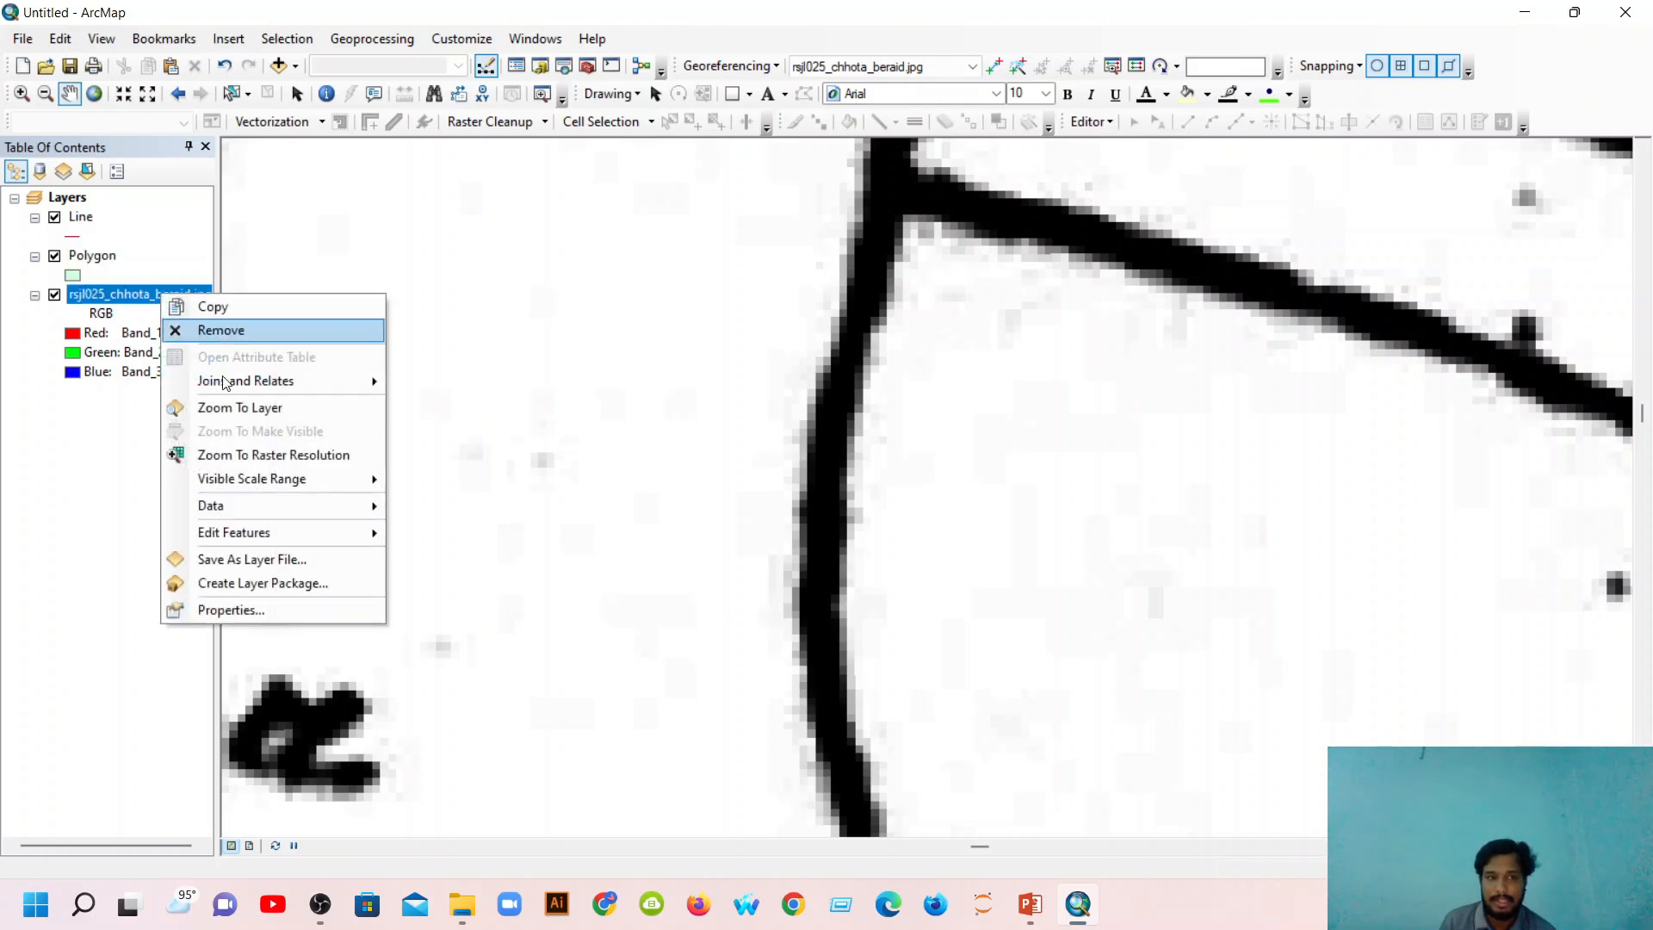
click(263, 616)
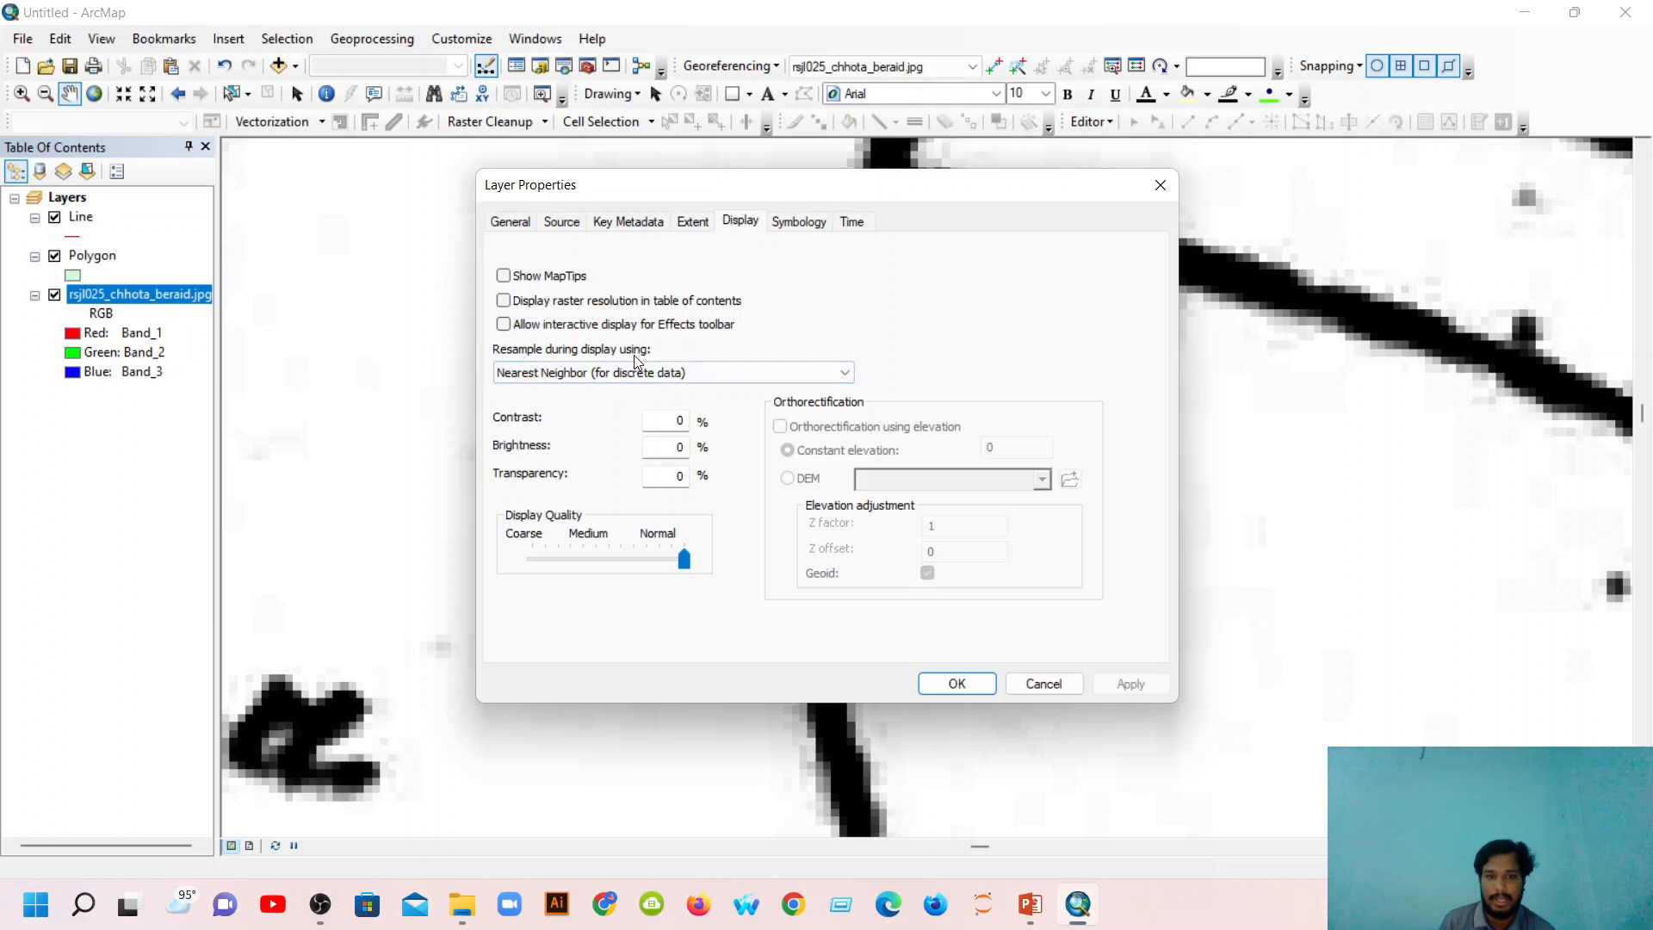
click(796, 372)
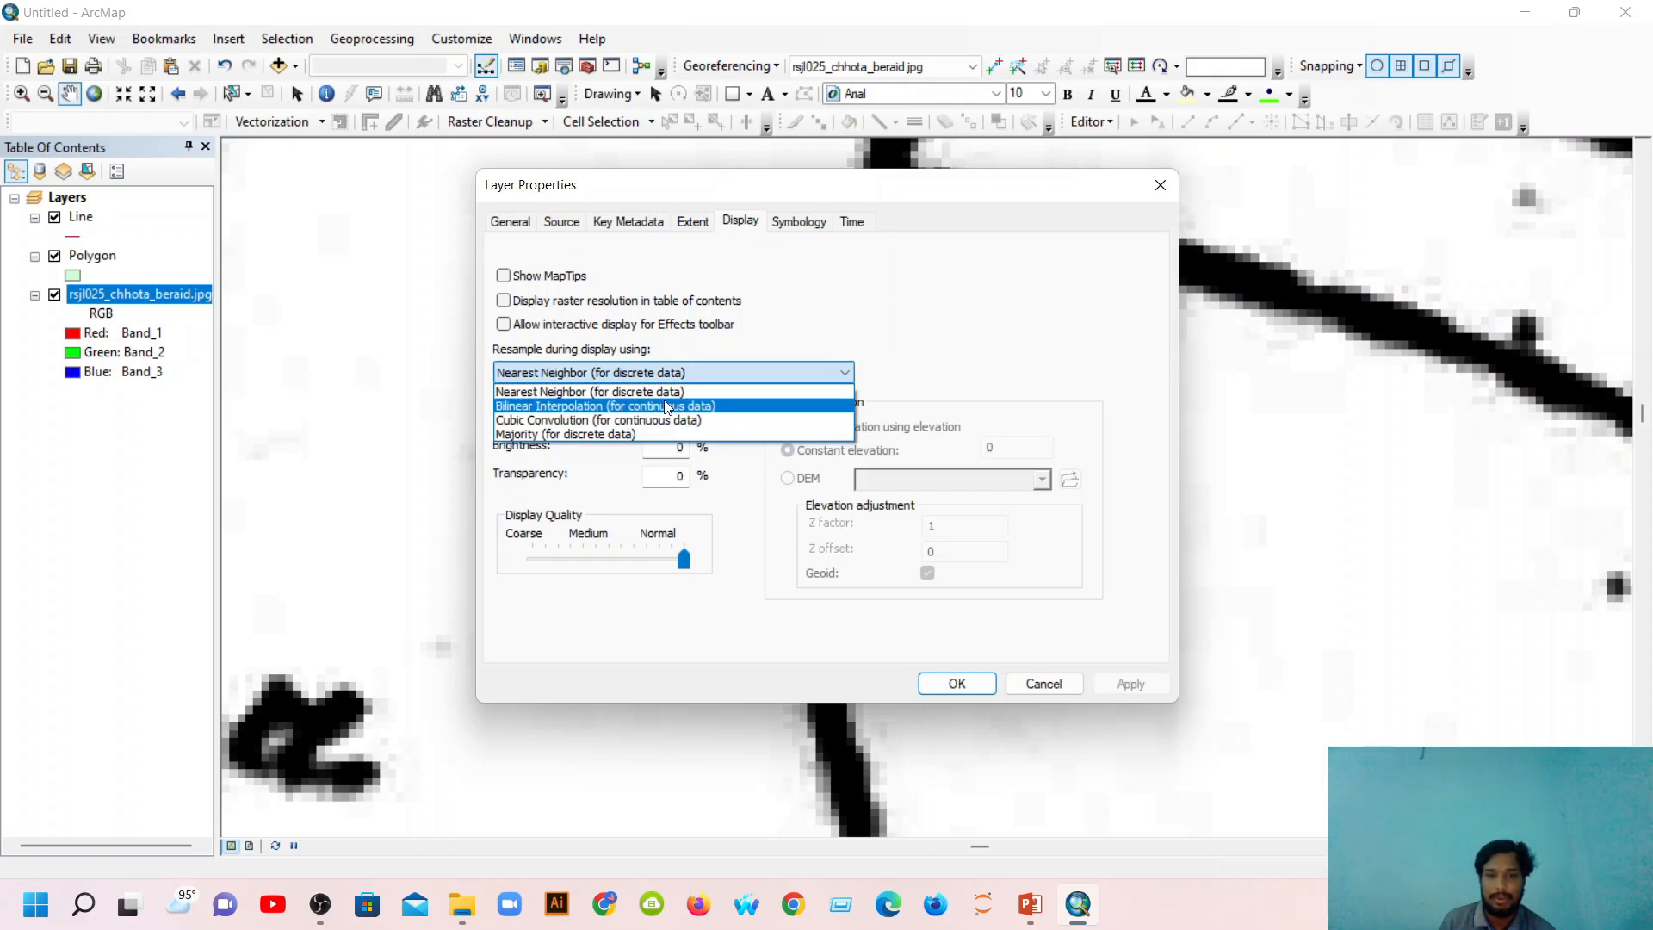
click(704, 419)
click(684, 372)
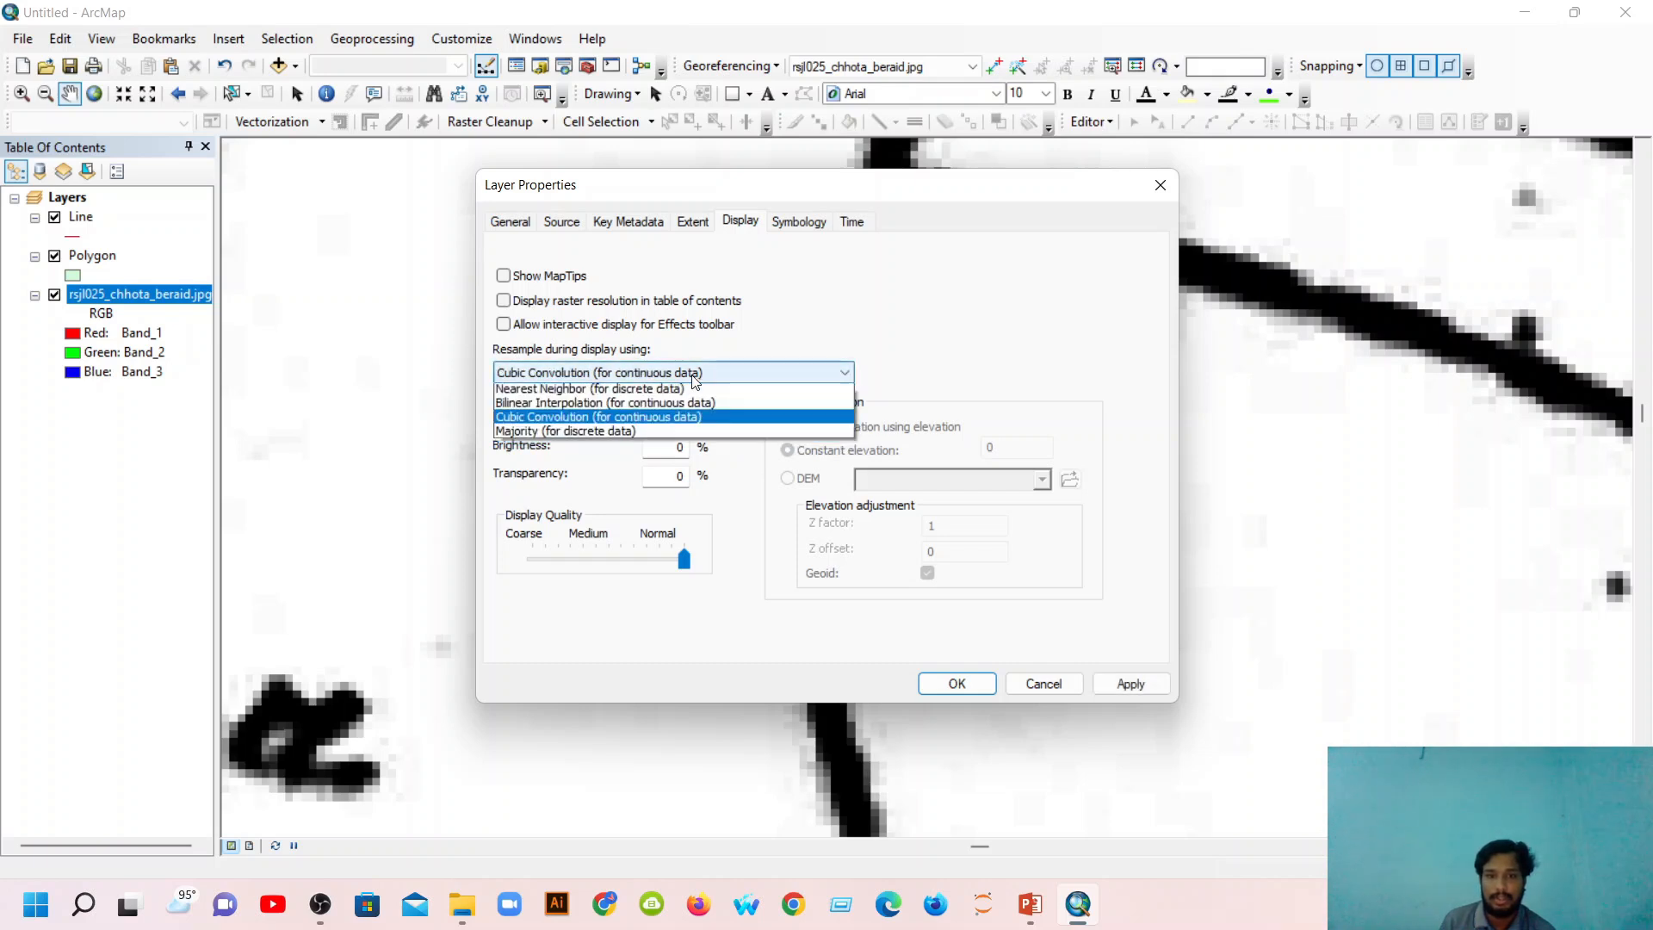
click(684, 406)
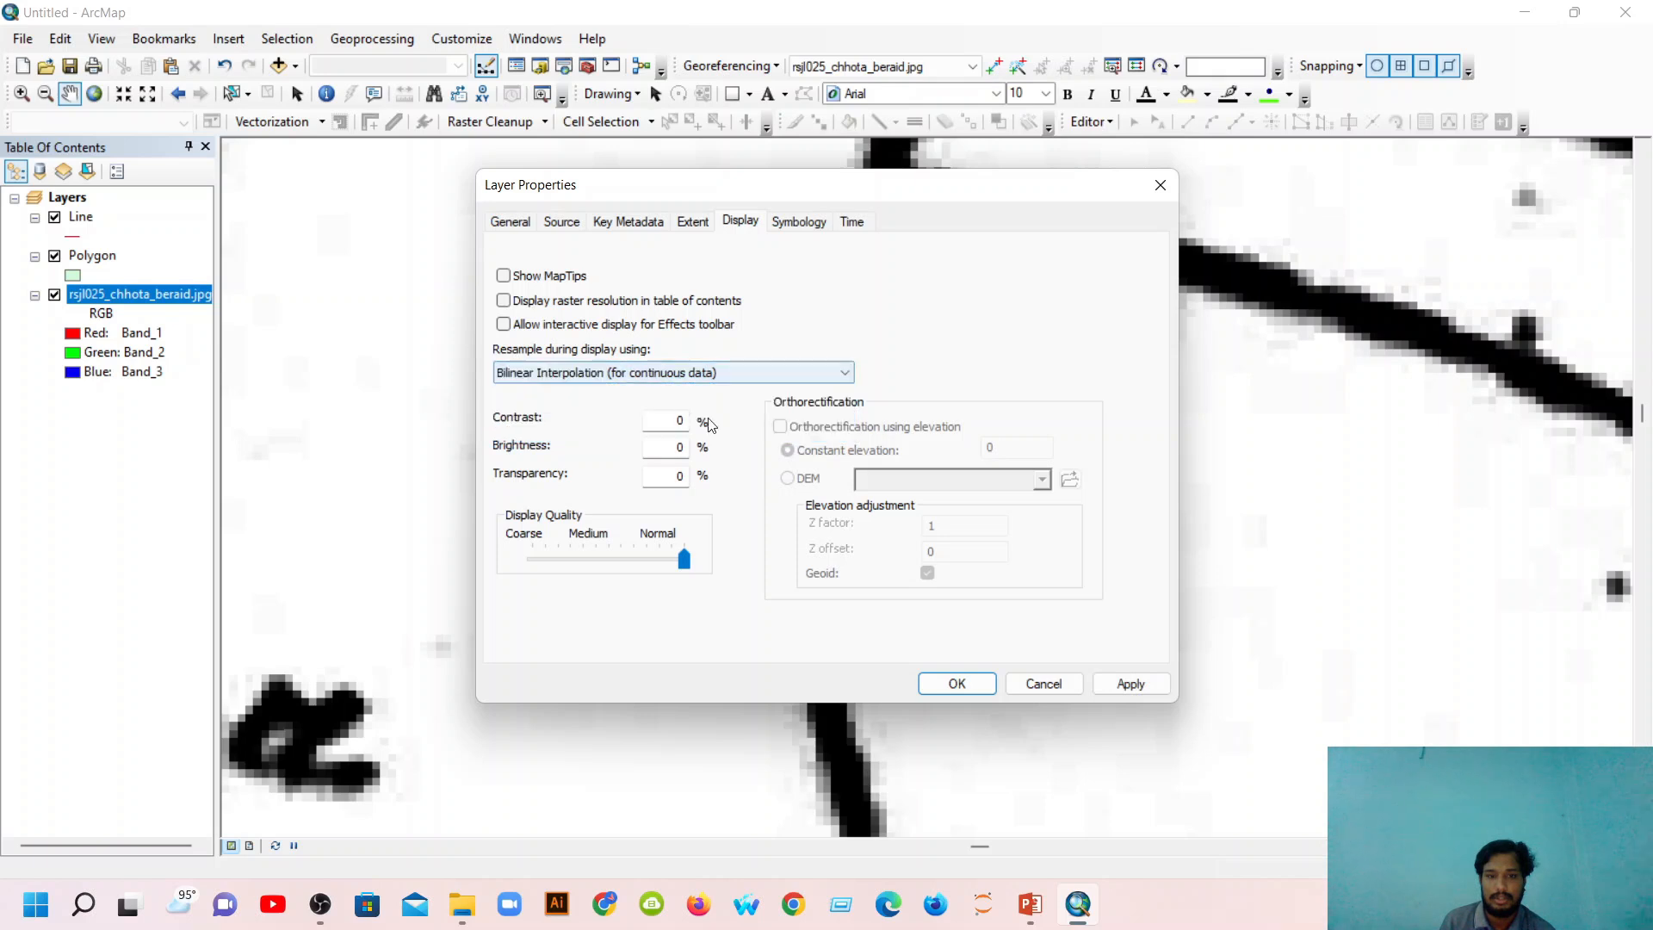
click(1135, 683)
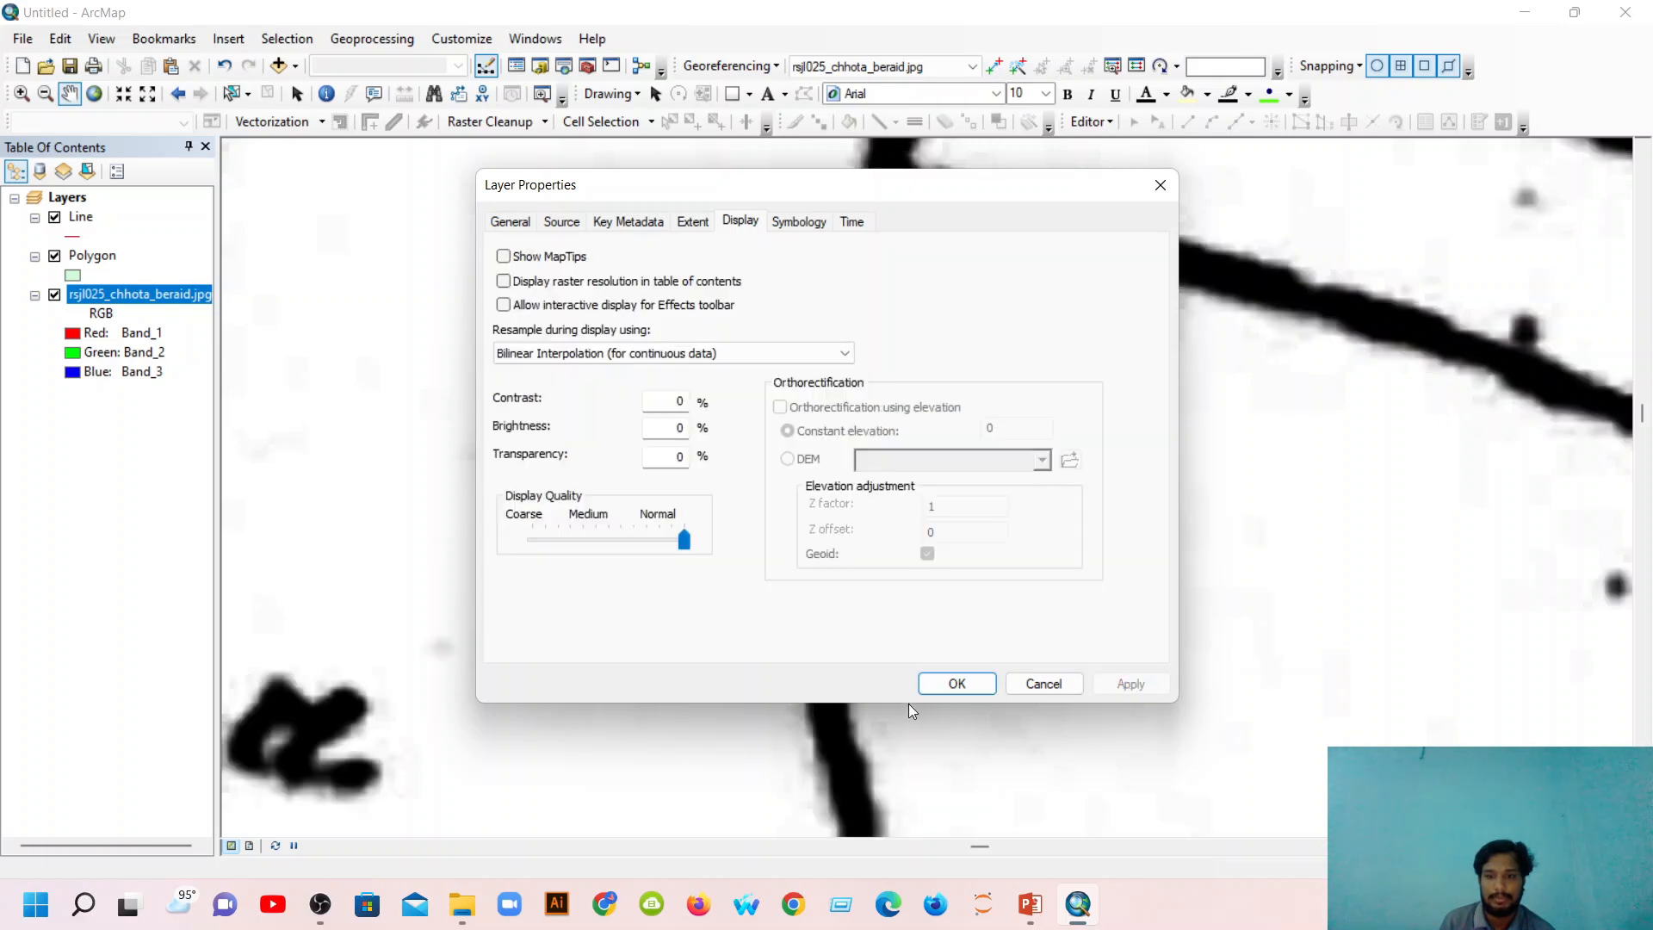
click(960, 683)
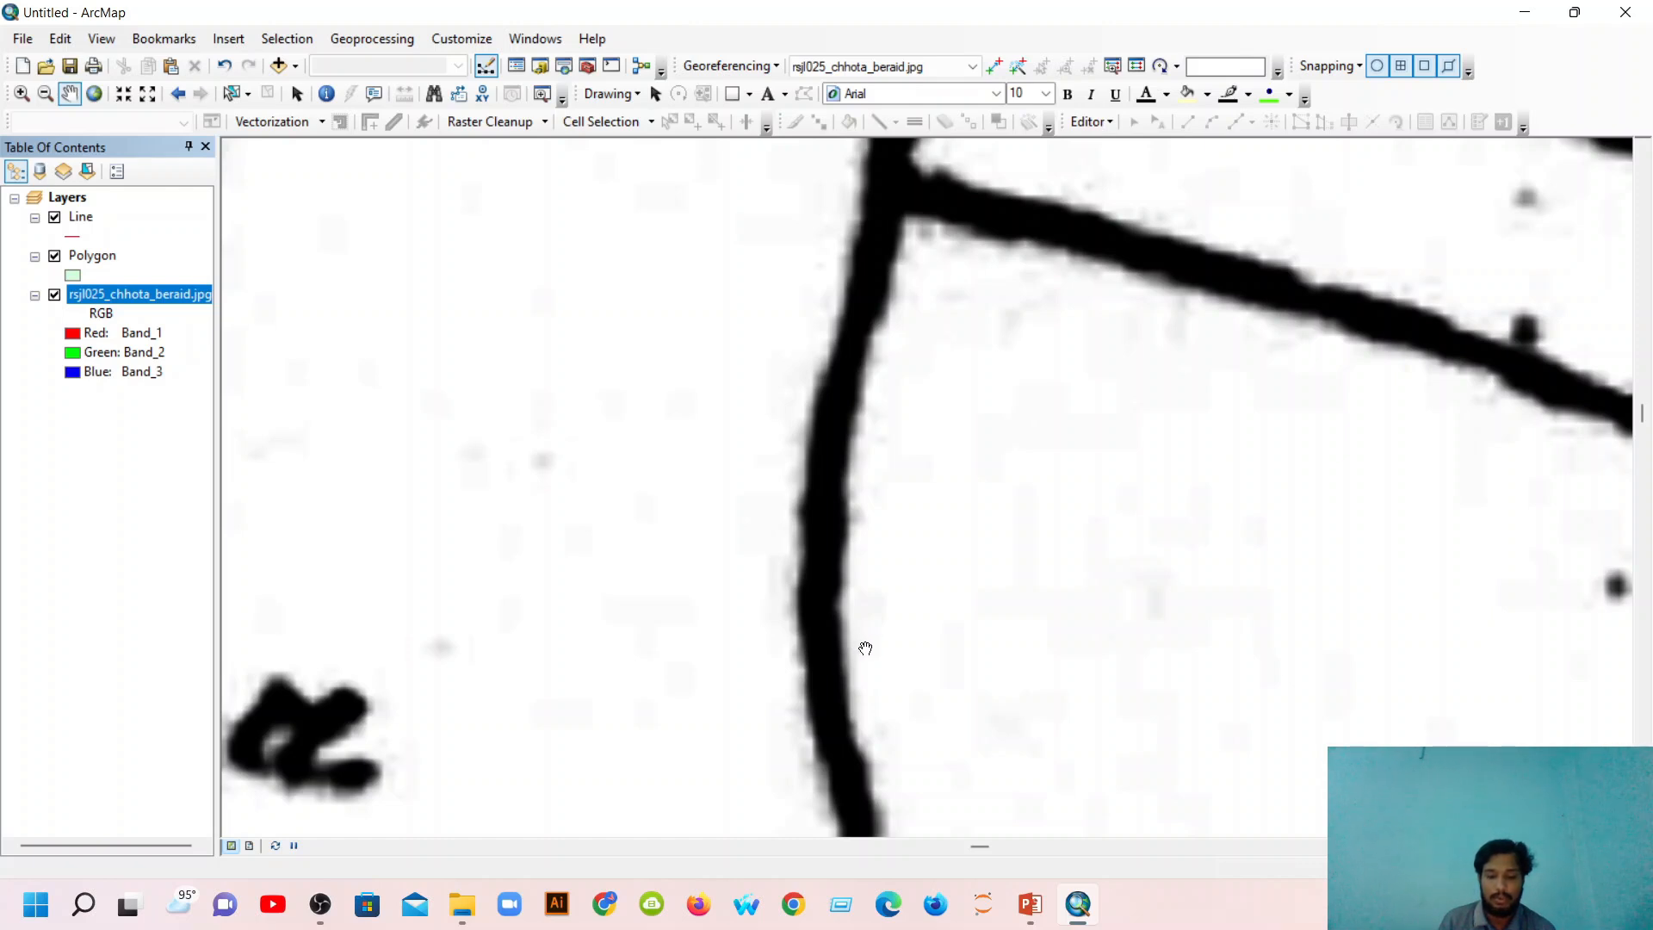
Start an edit session for the Line and Polygon layers in the map.
scroll(862, 630, down, 2)
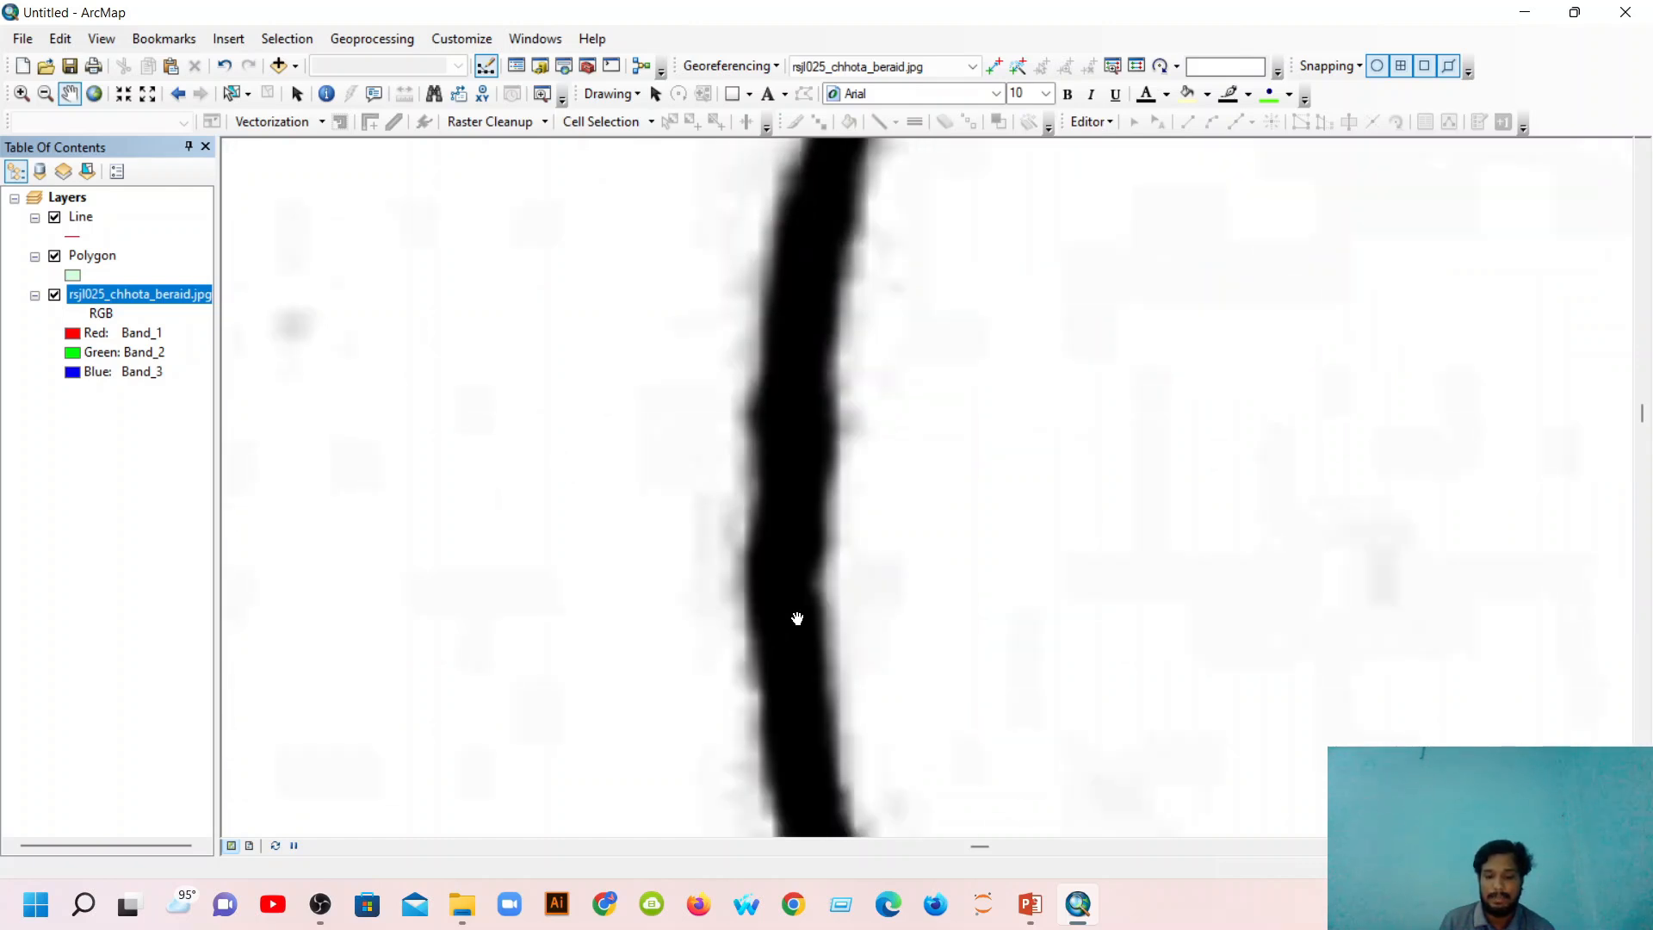
scroll(762, 613, down, 2)
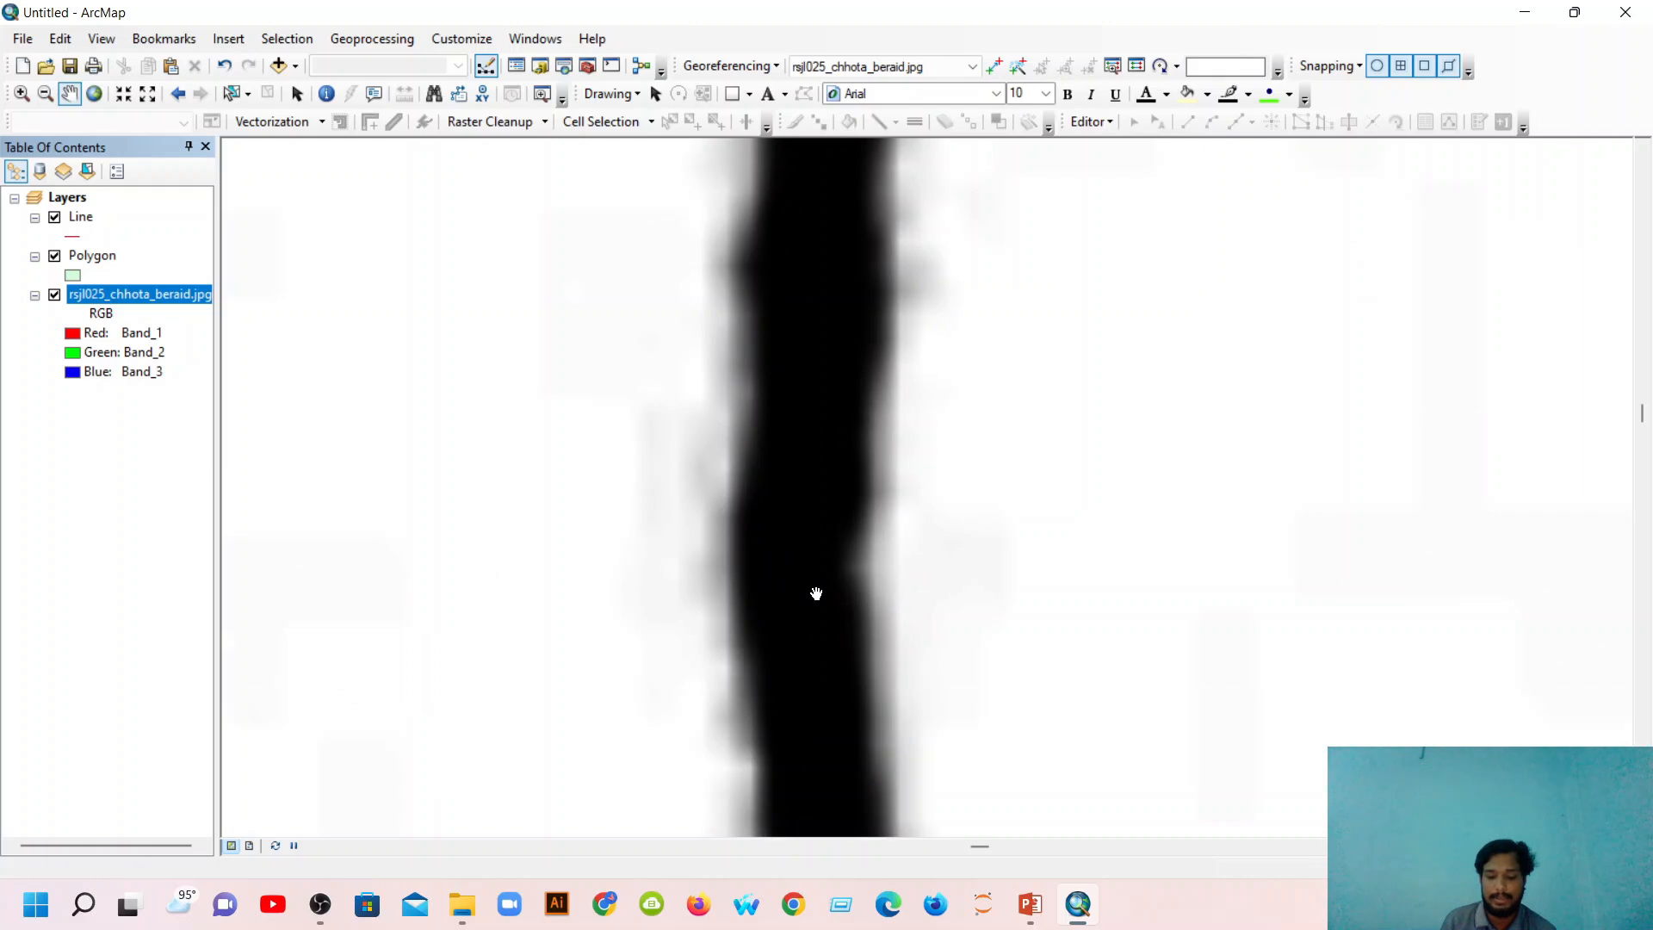
scroll(816, 594, up, 6)
scroll(947, 631, up, 7)
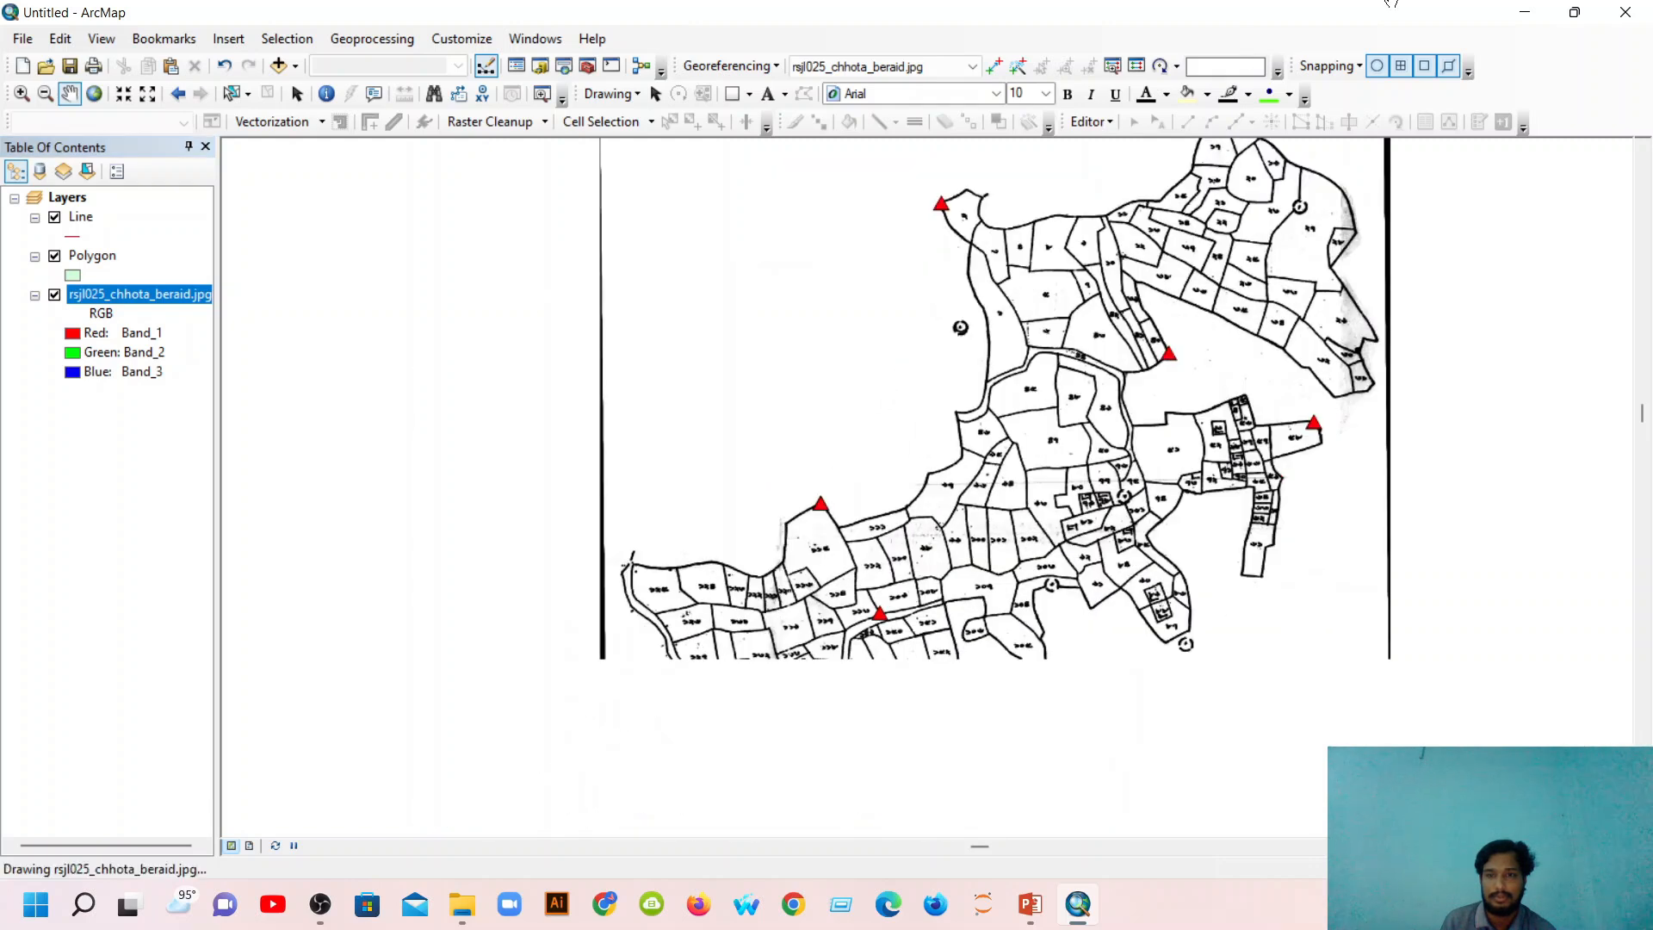
click(1091, 121)
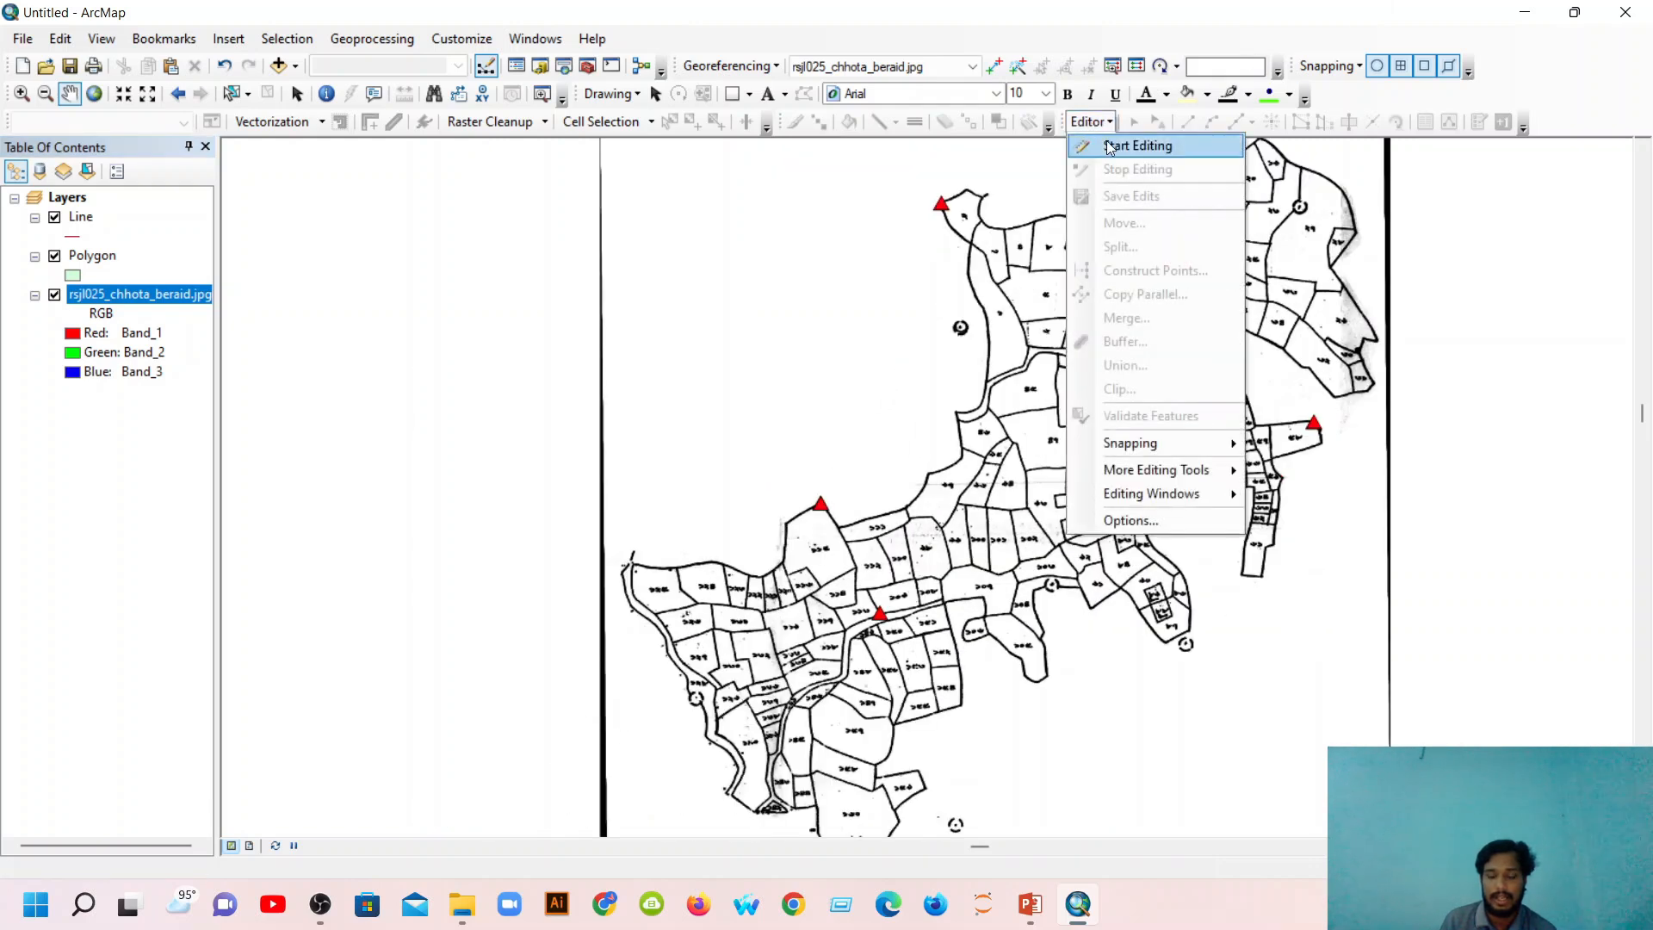
click(1108, 142)
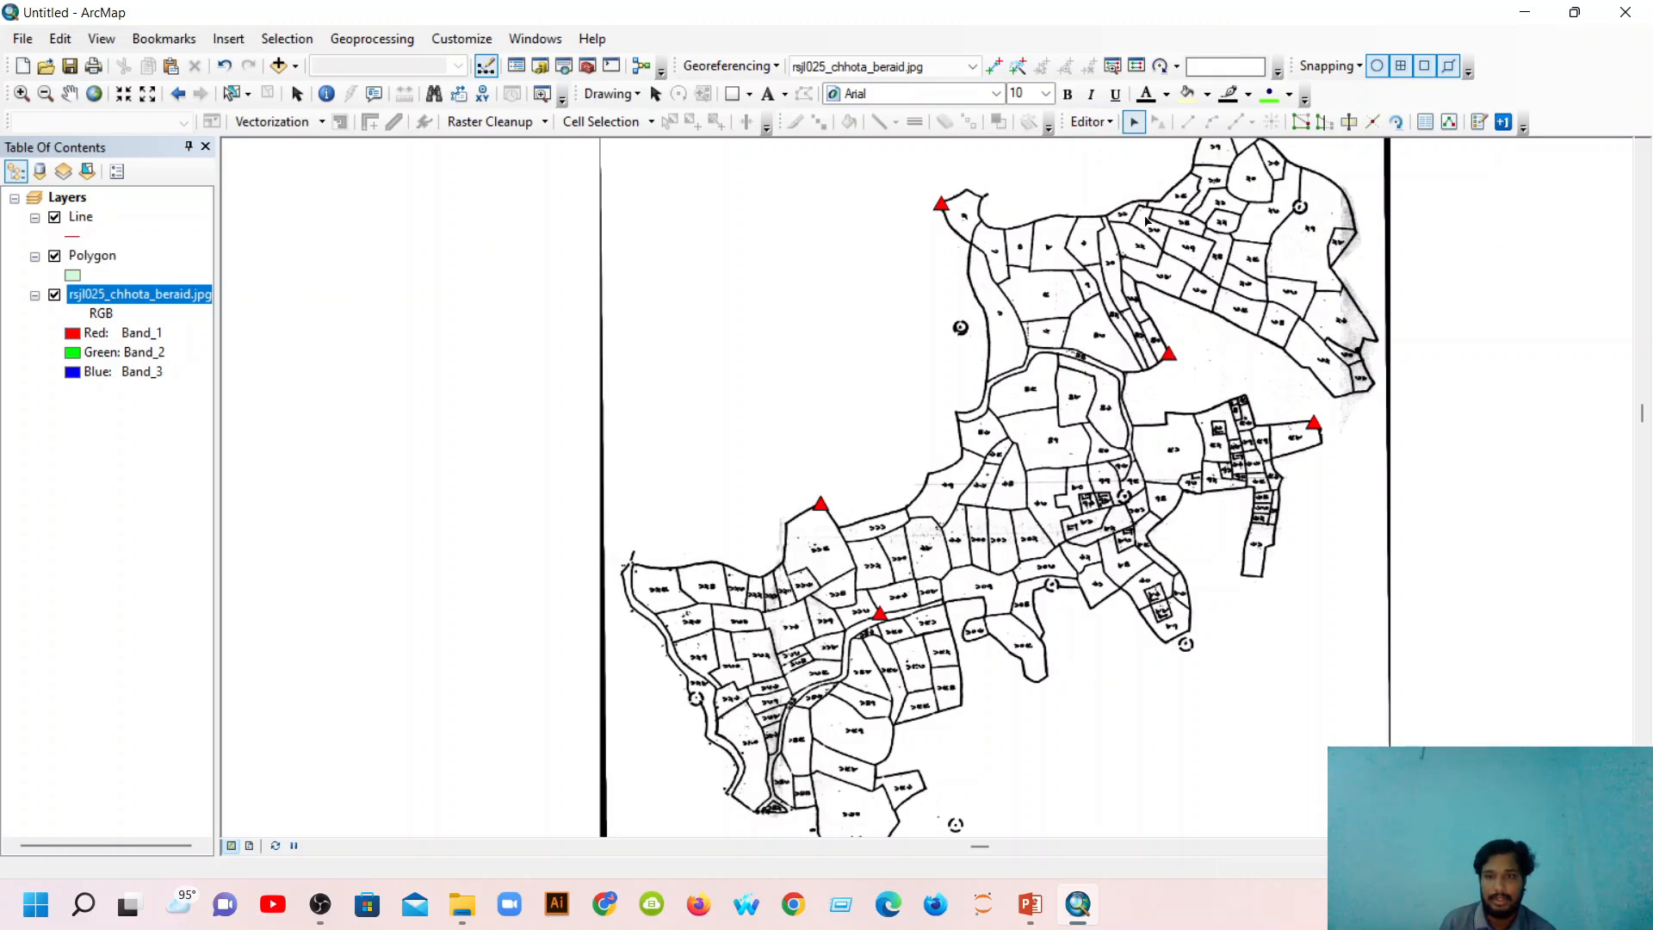
Open the Create Features window and place it beside the map.
click(1111, 122)
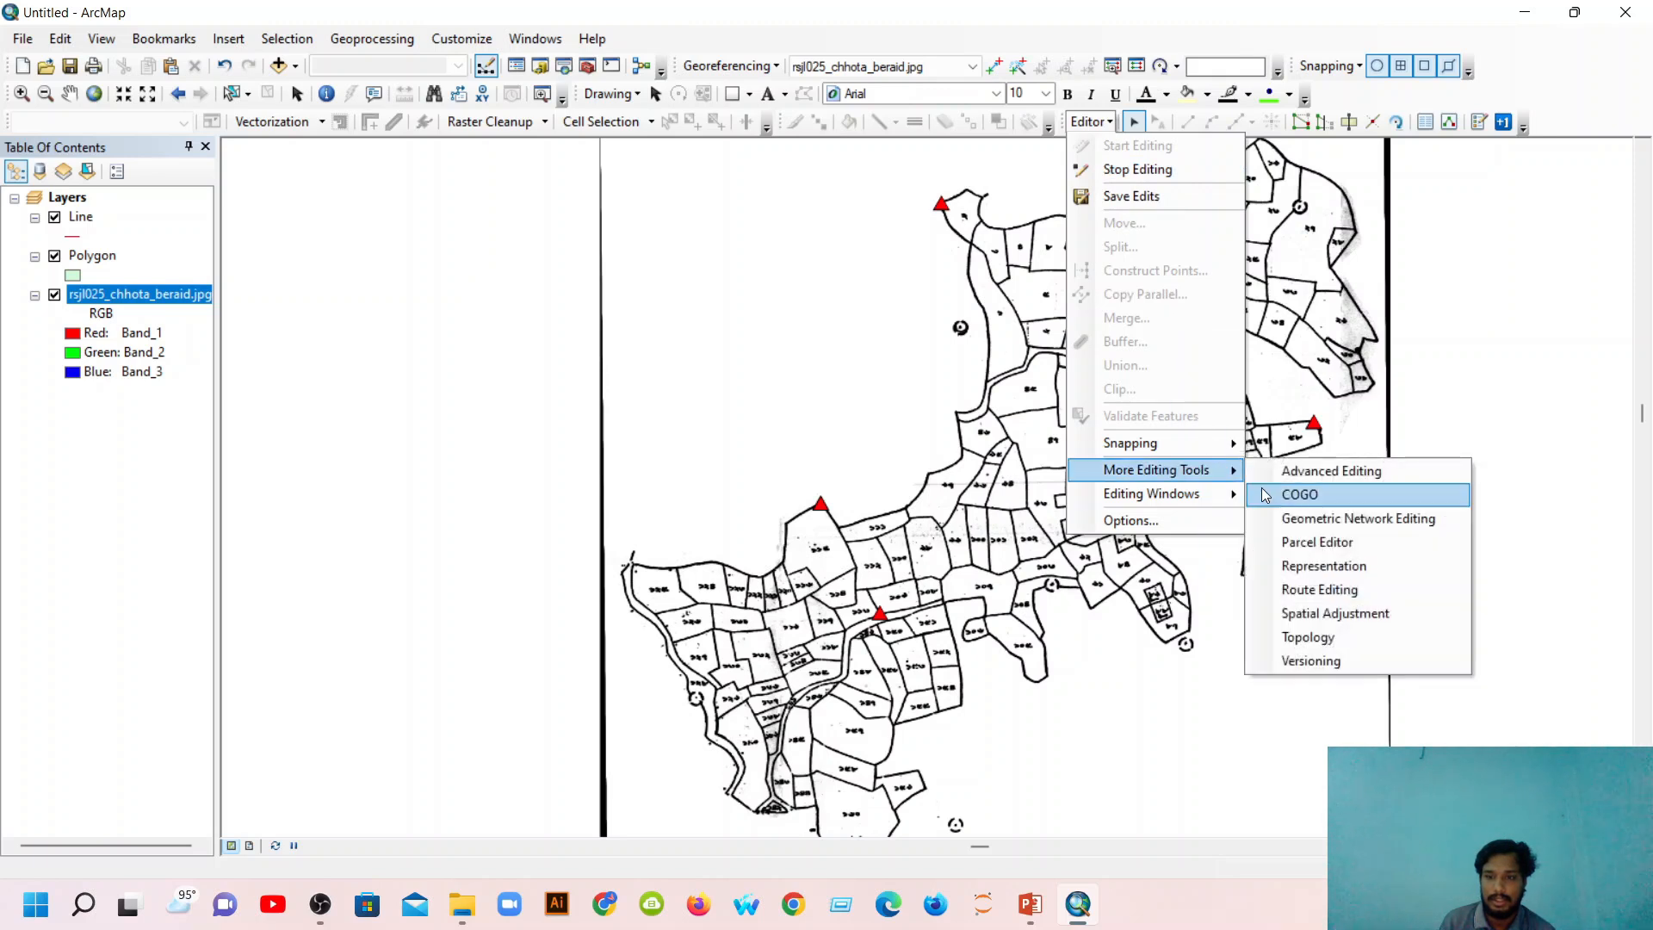
mouse_move(1230, 496)
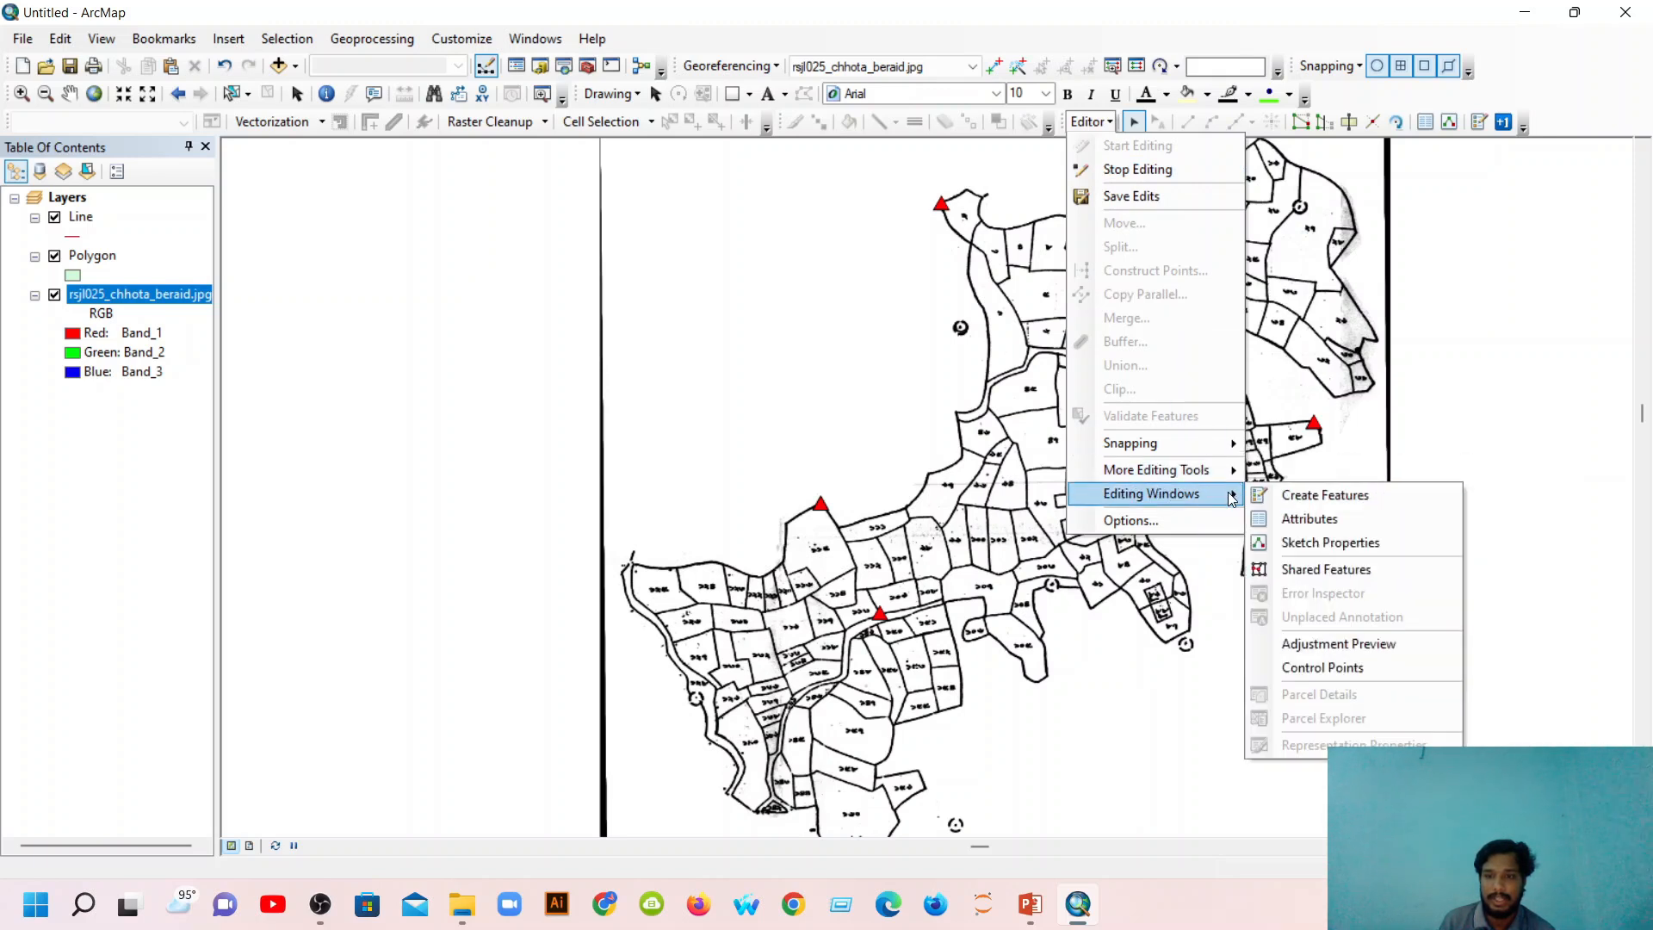
click(1300, 498)
drag(1377, 173, 1425, 165)
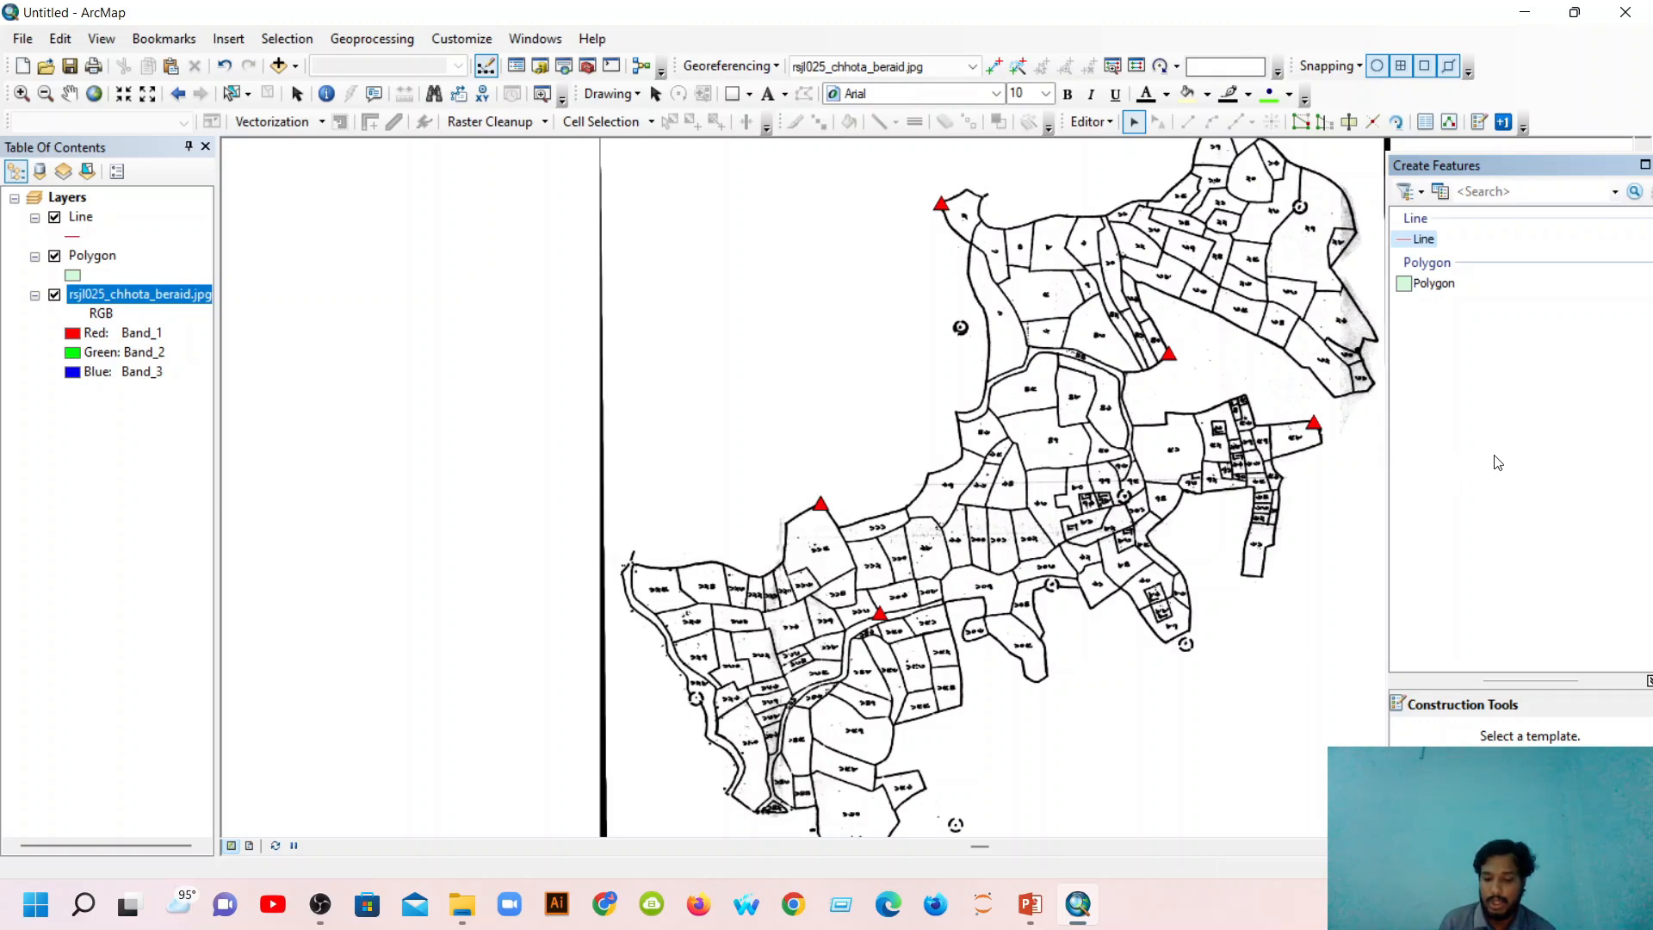
Choose the Line feature template for digitizing the parcel boundaries at the western end of the scanned map.
click(1423, 239)
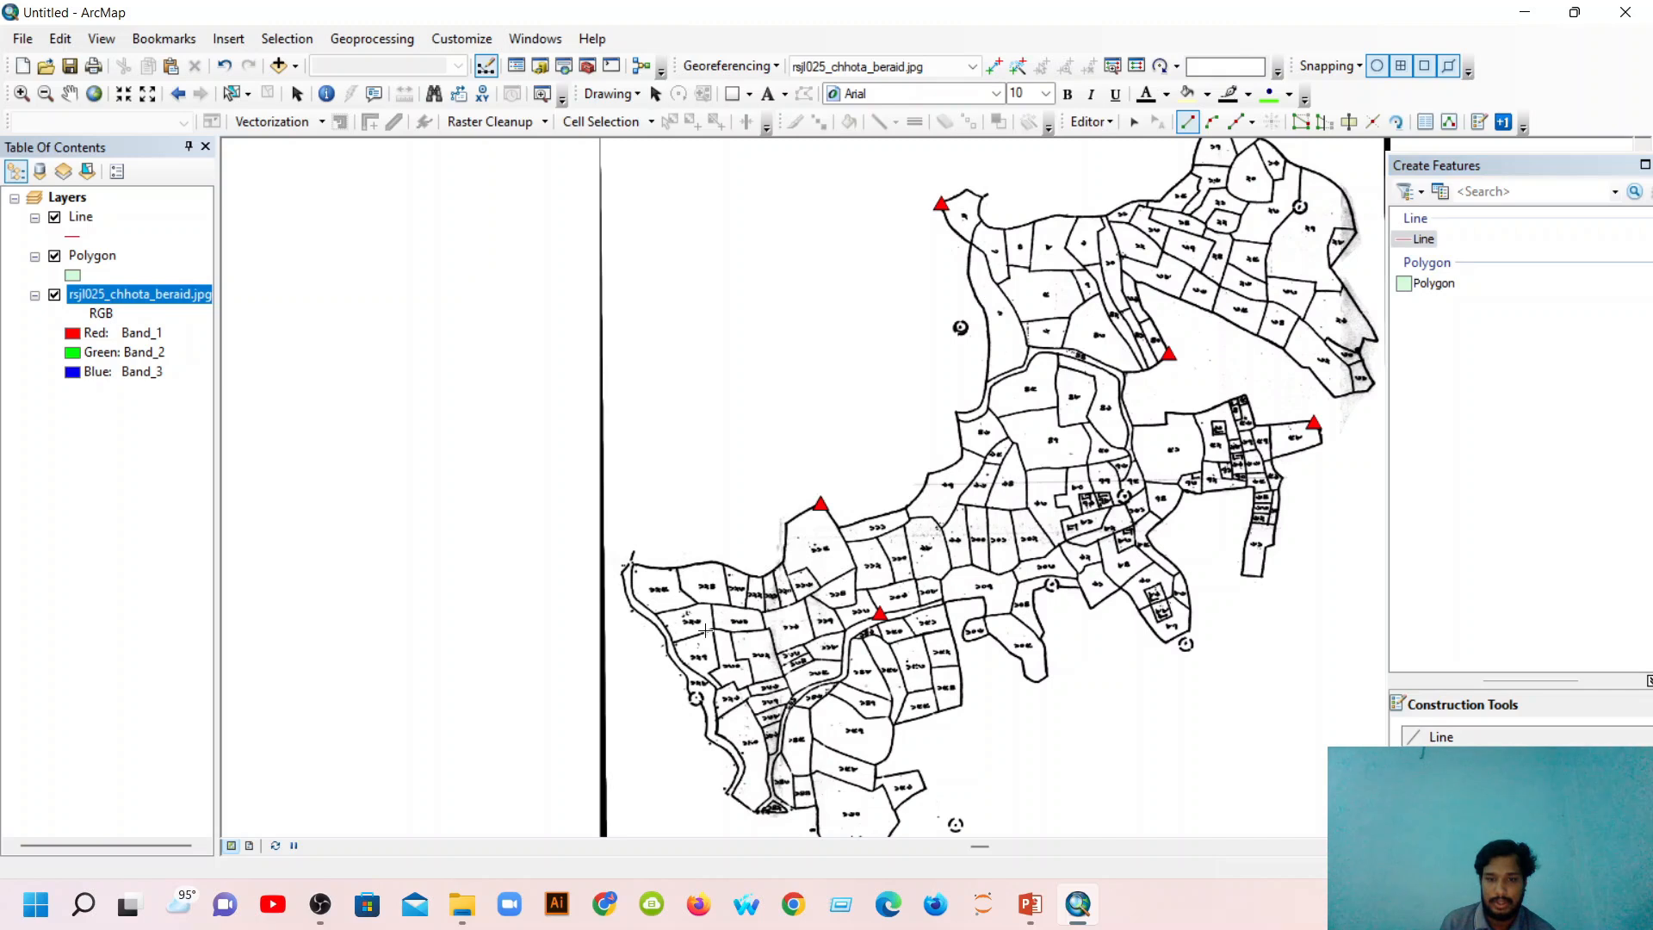
scroll(711, 629, up, 1)
scroll(711, 629, up, 4)
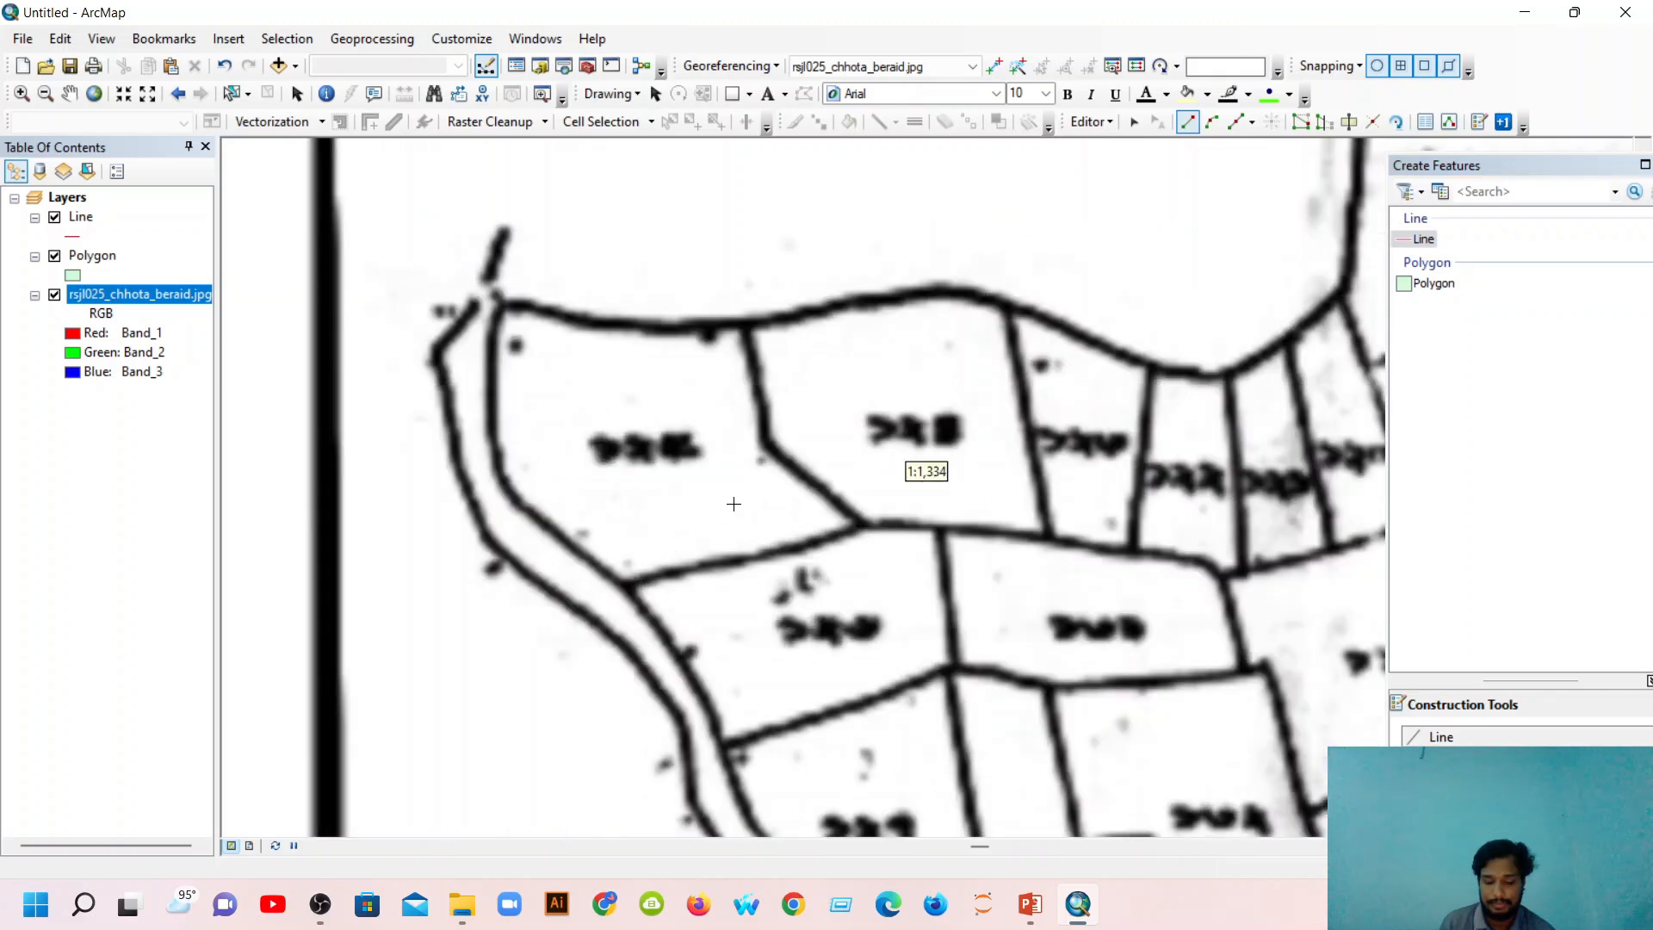
scroll(709, 484, down, 1)
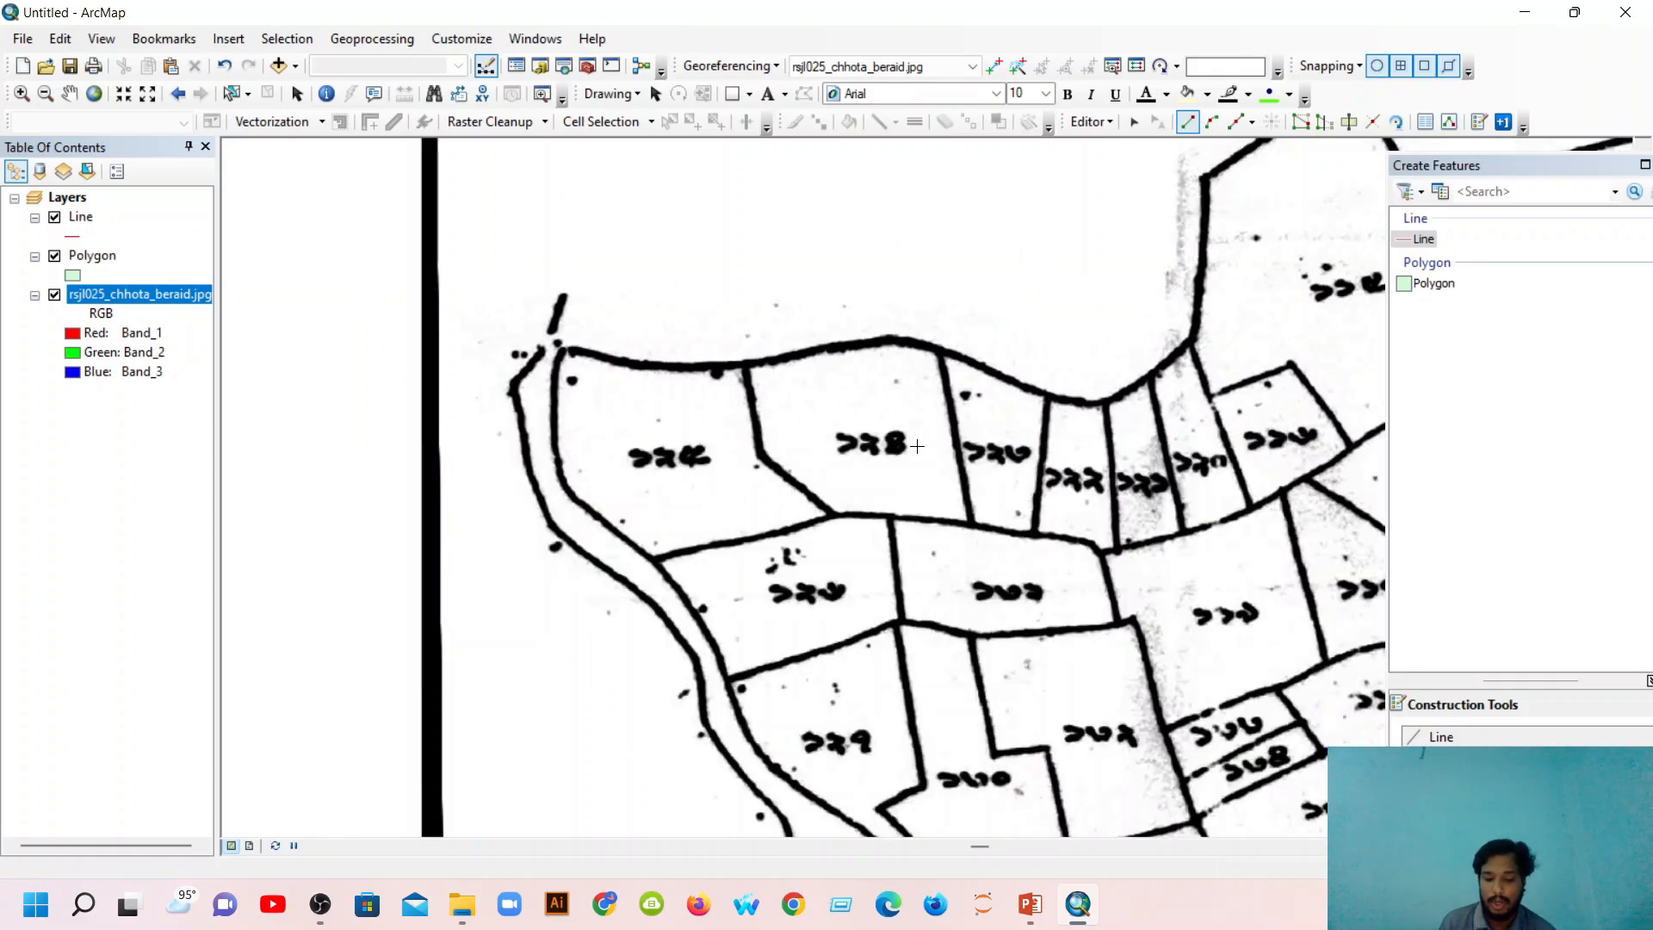
Digitize a closed line around the second parcel from the western end, following its curved northern edge and angled southwestern edge.
scroll(912, 447, up, 1)
click(692, 343)
click(843, 321)
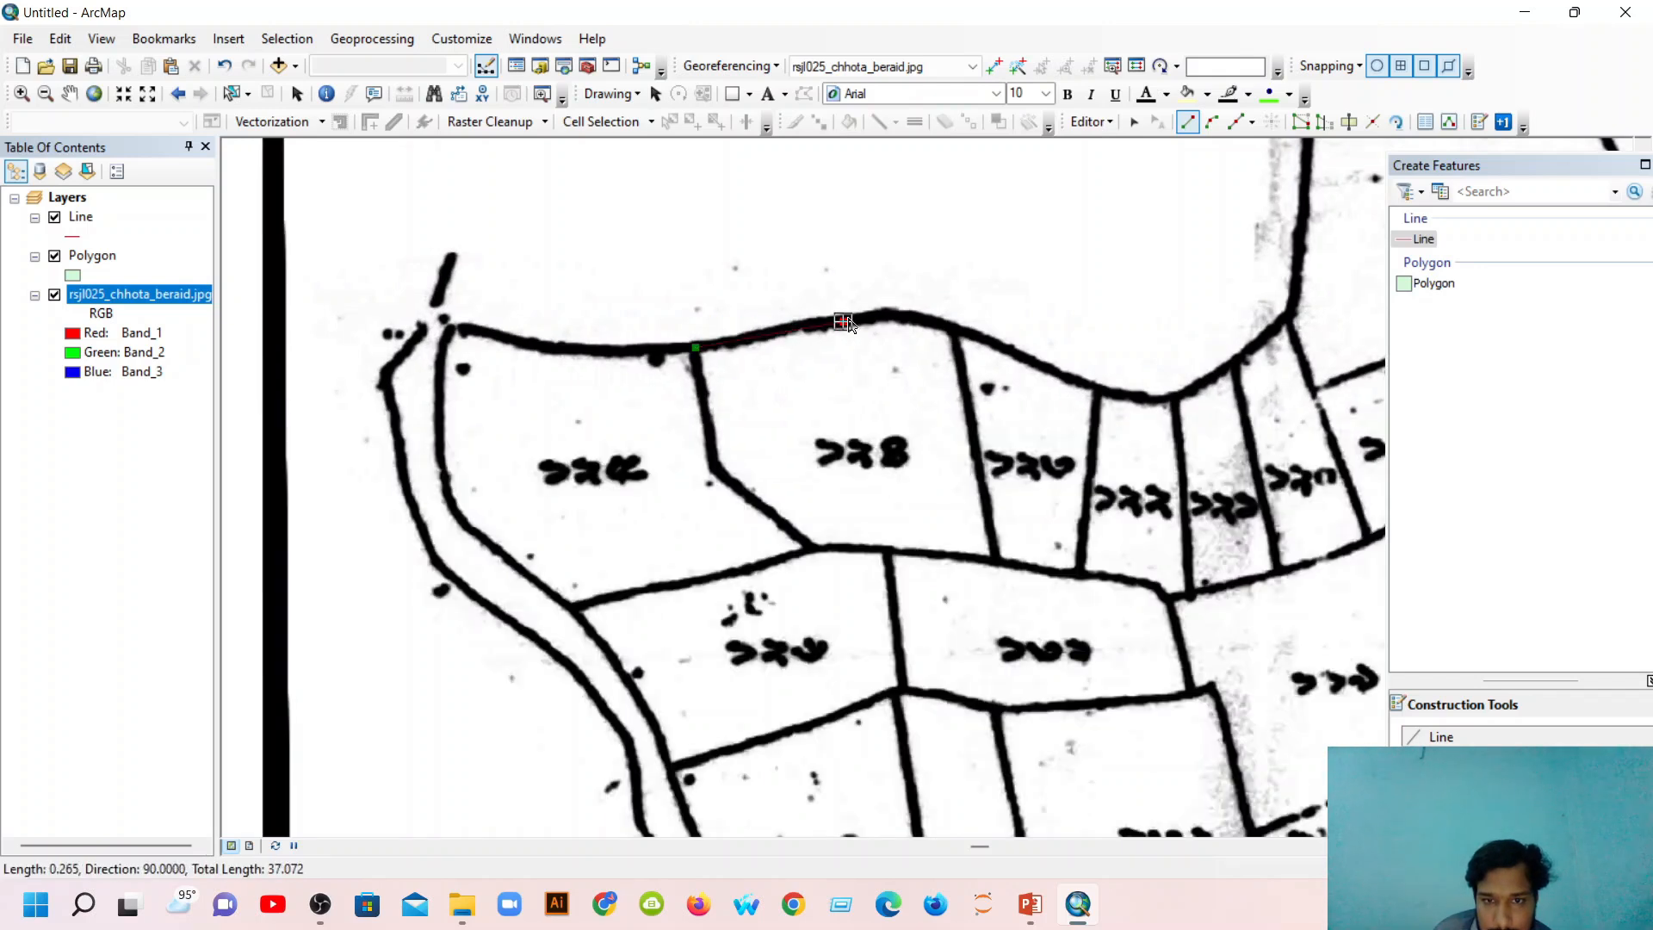
click(892, 314)
click(955, 327)
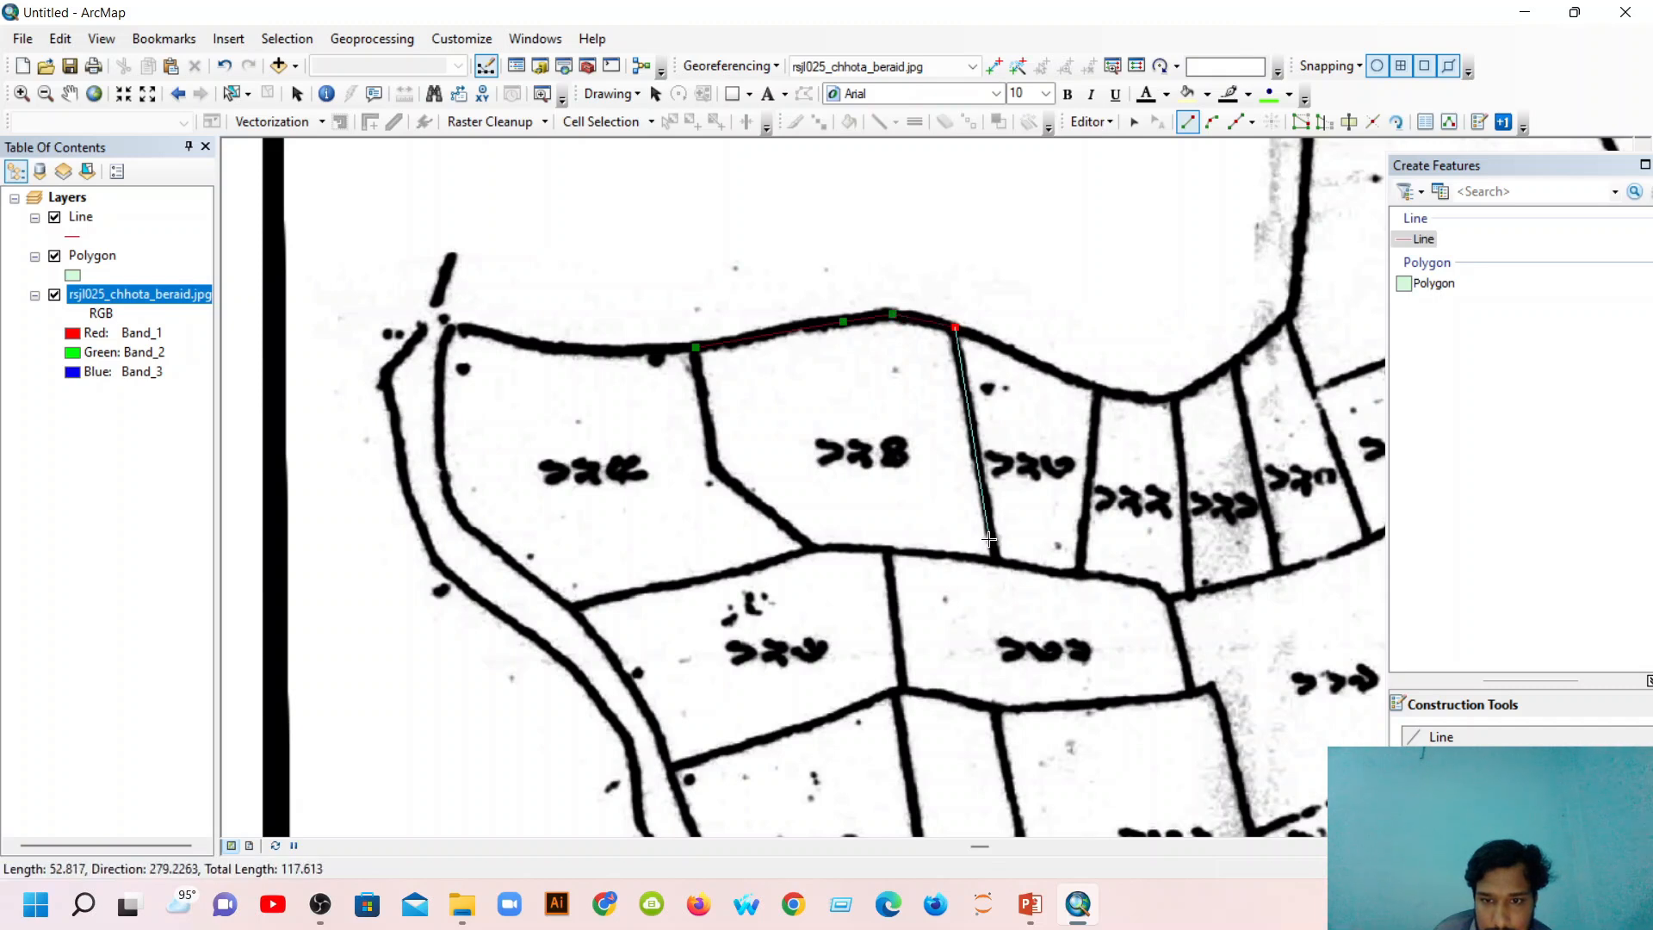
double_click(994, 558)
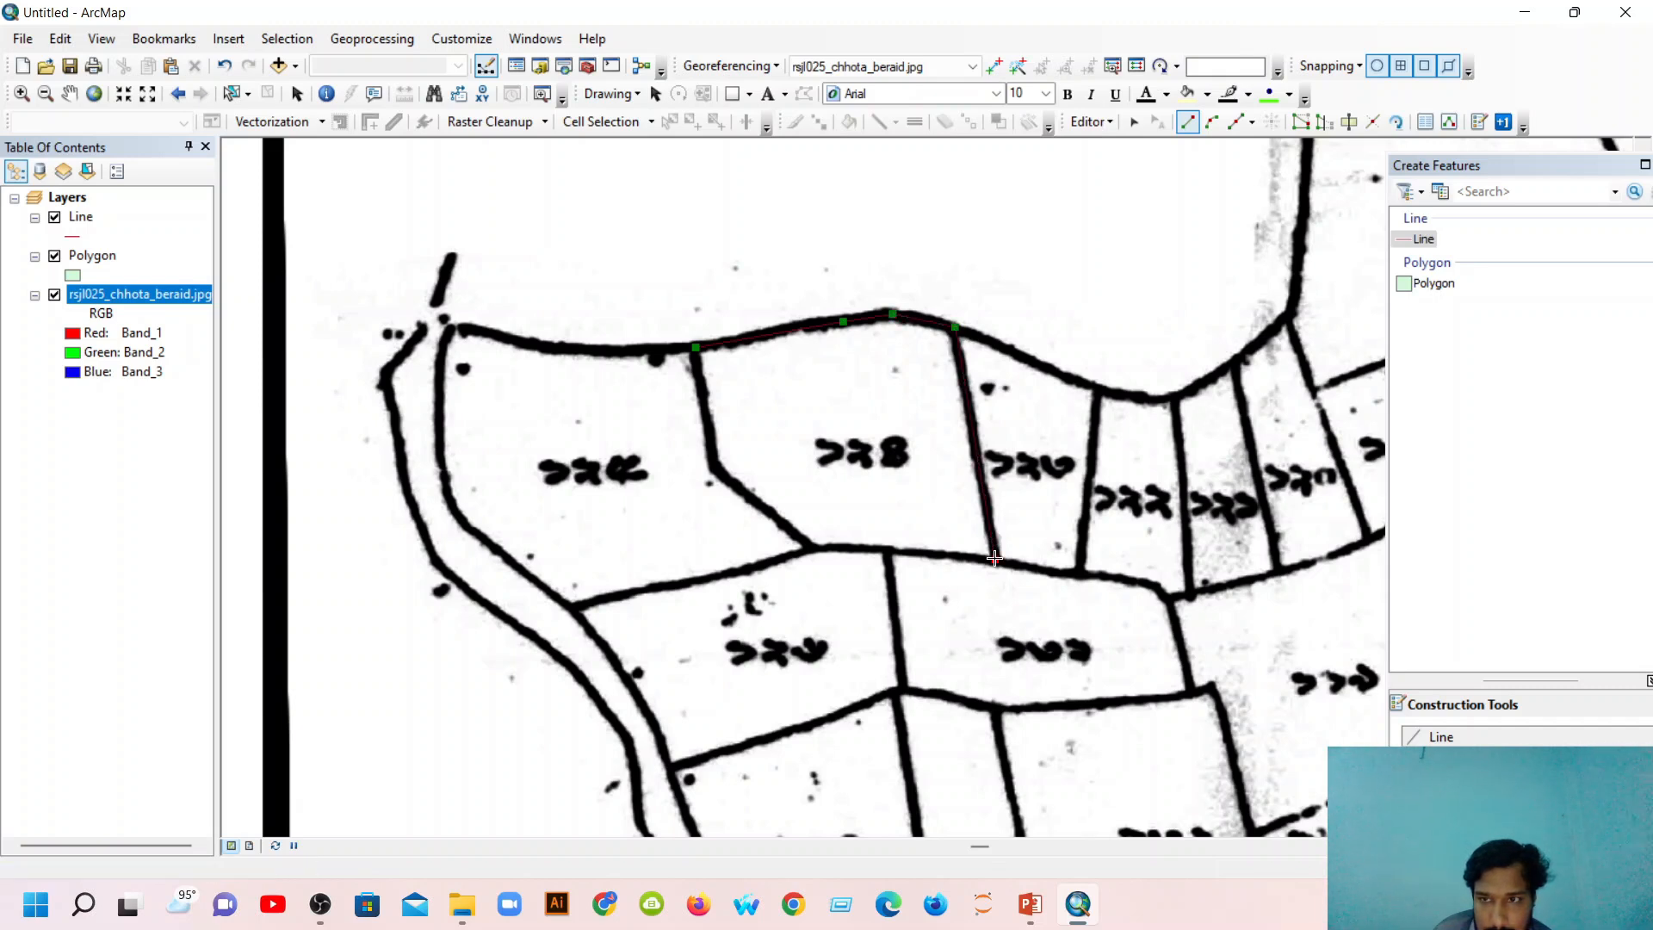
click(814, 546)
click(735, 487)
click(714, 466)
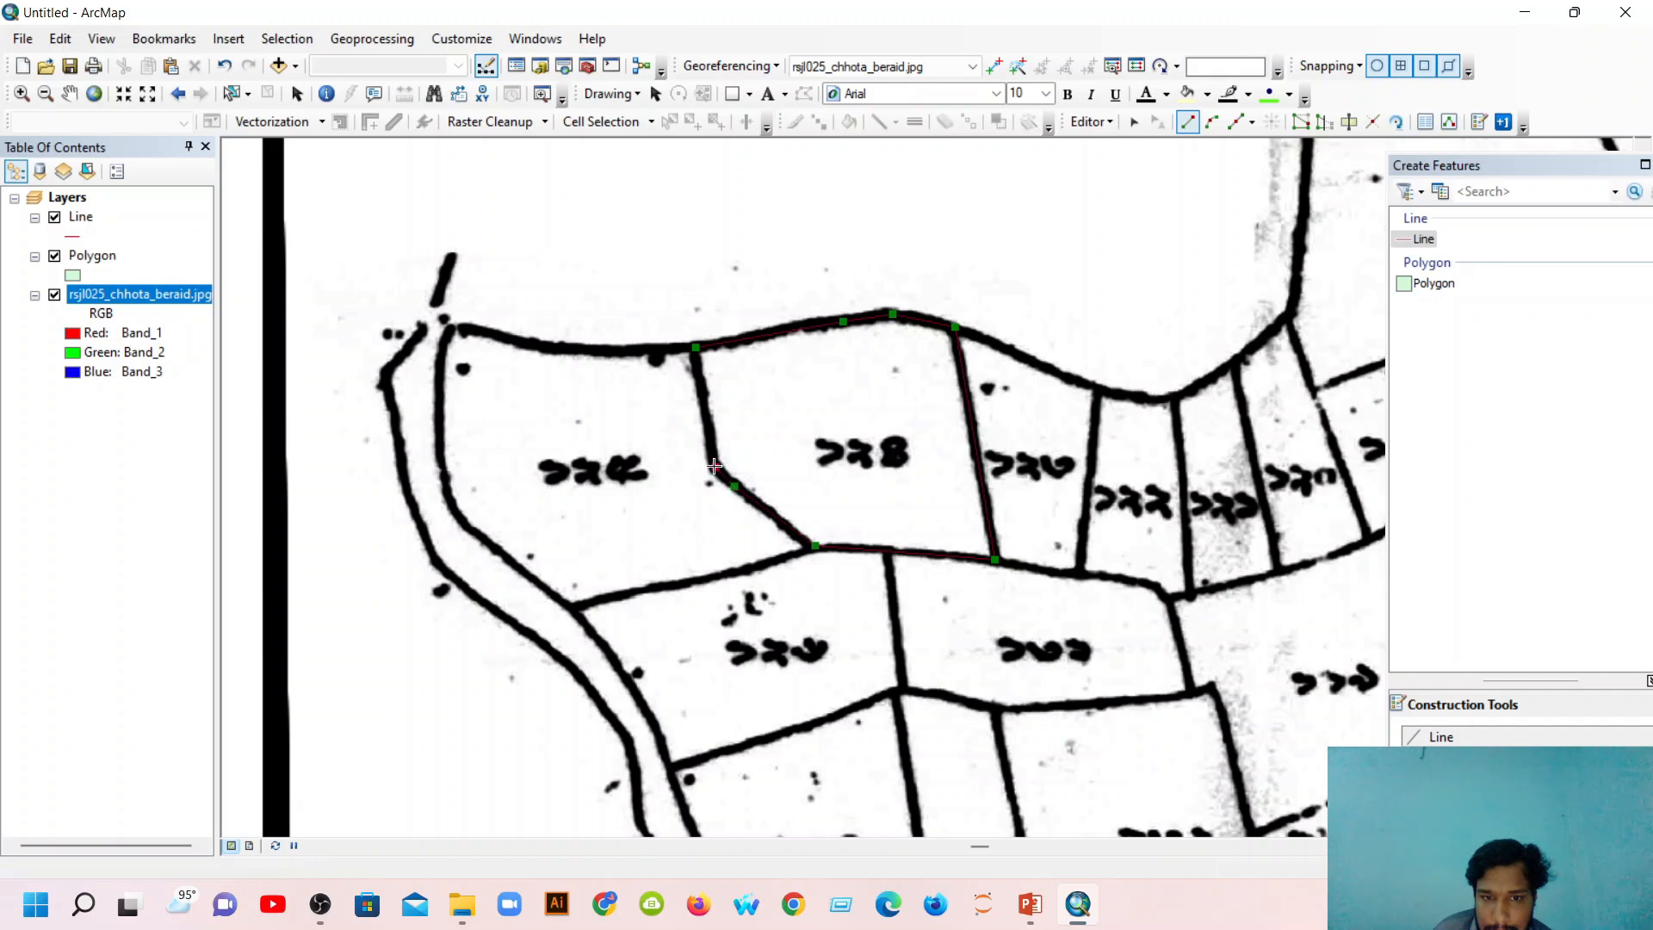
double_click(696, 347)
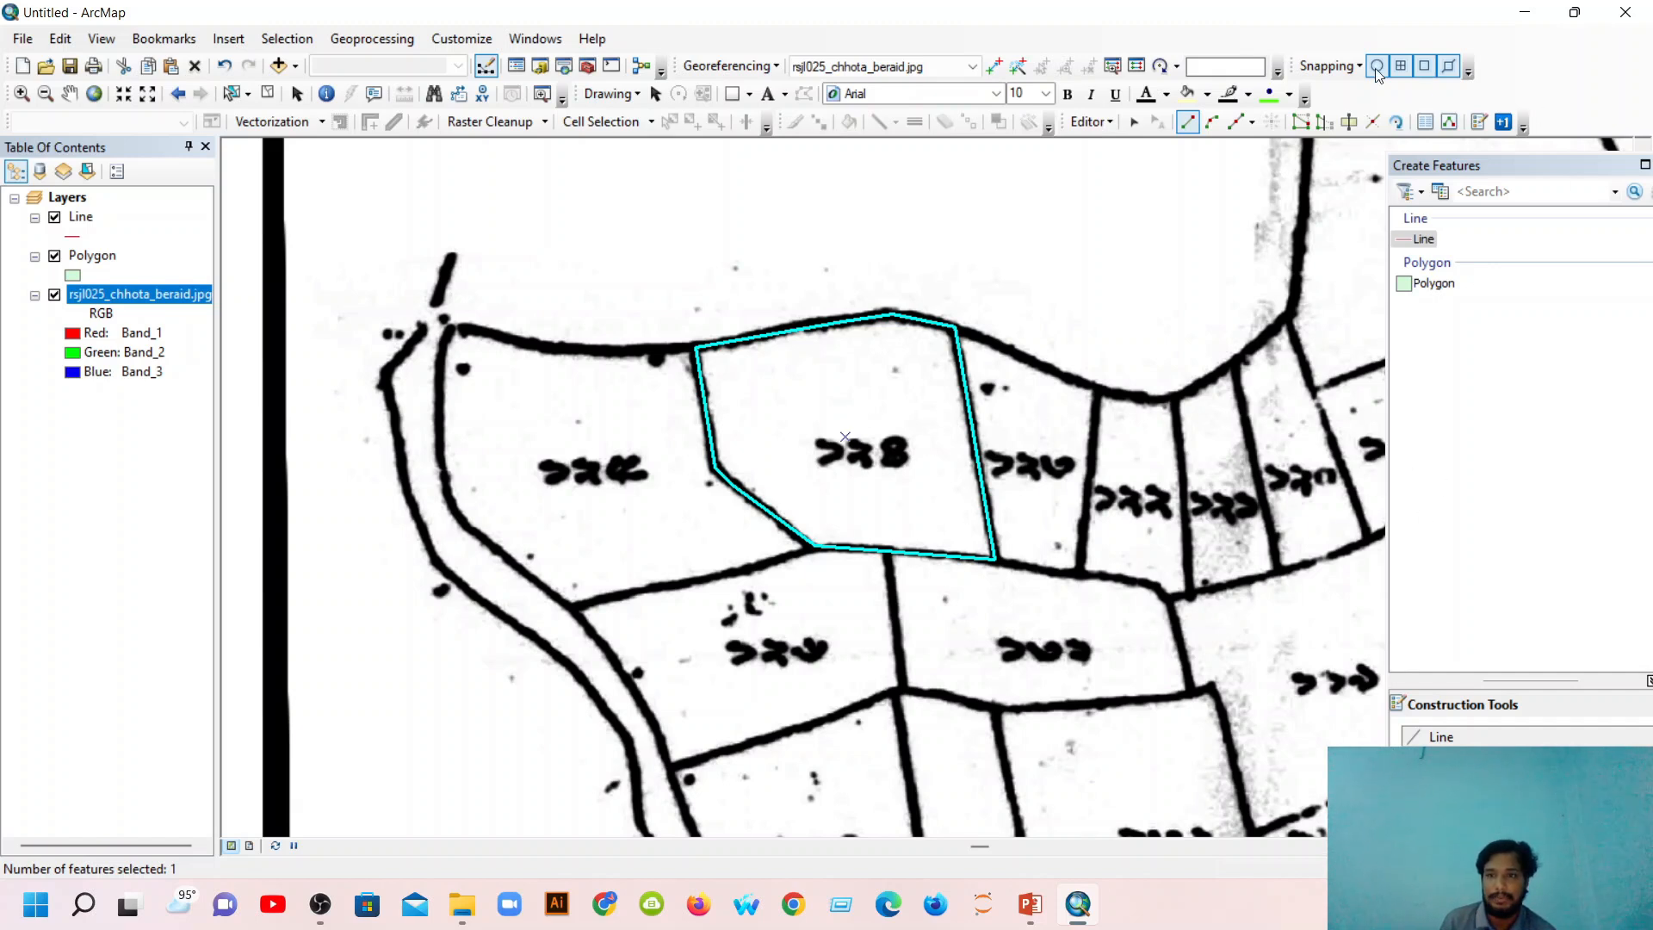
Turn off Use Snapping for the edit session.
click(1330, 66)
click(1336, 89)
click(1330, 66)
click(1310, 193)
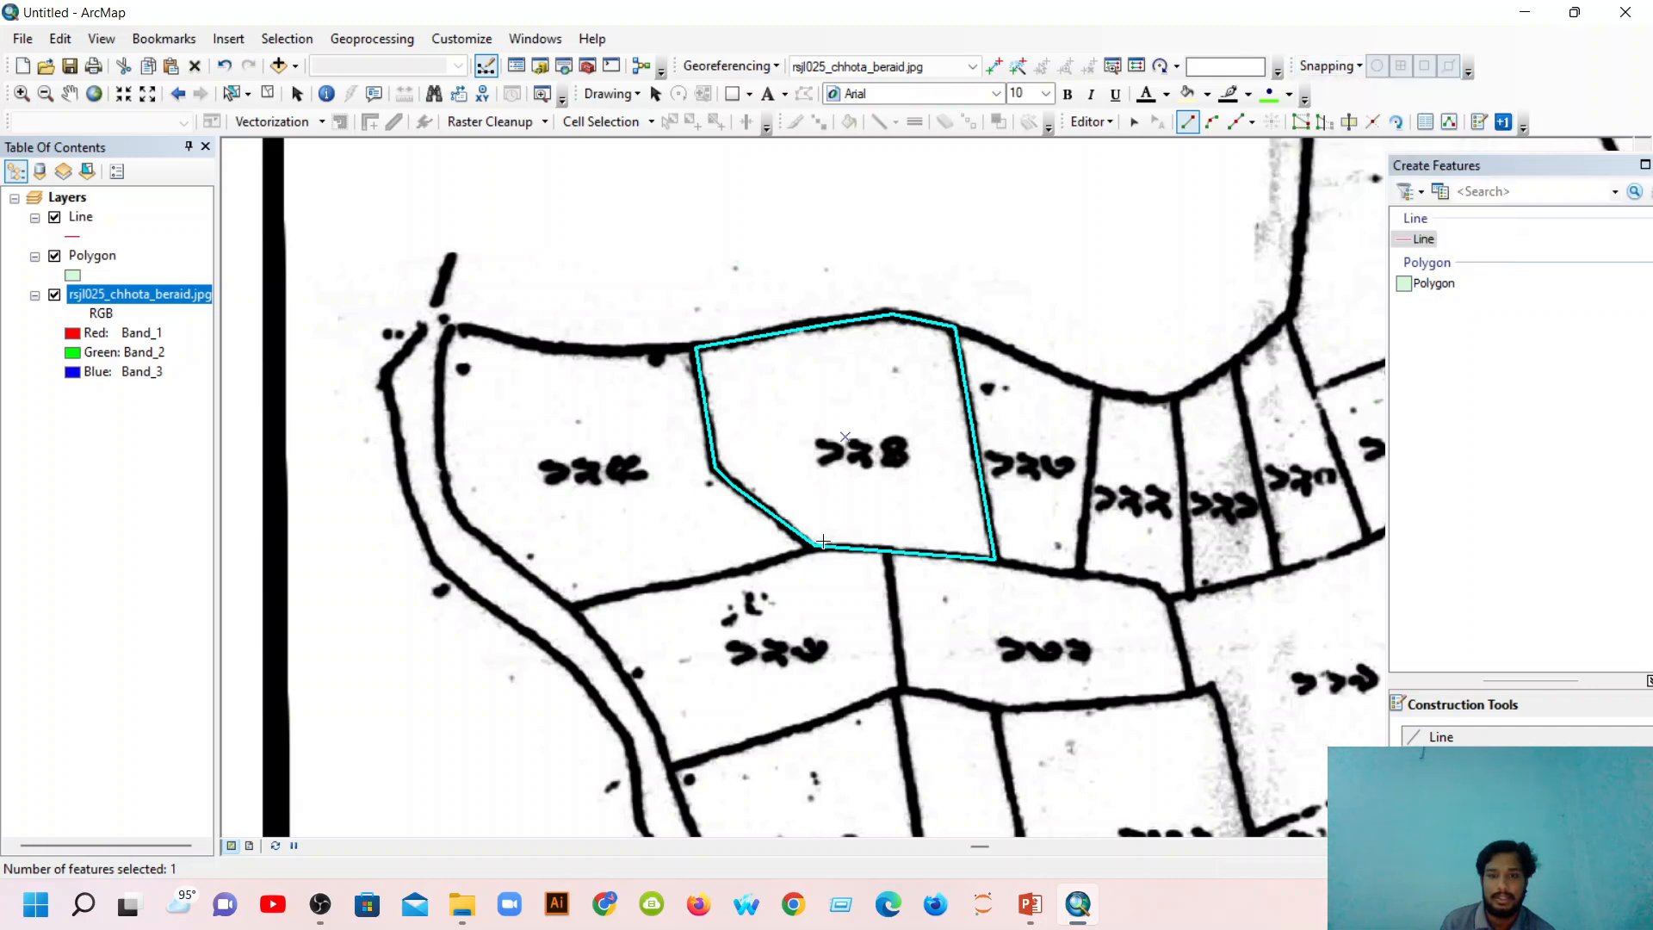
scroll(713, 432, down, 2)
scroll(998, 441, up, 3)
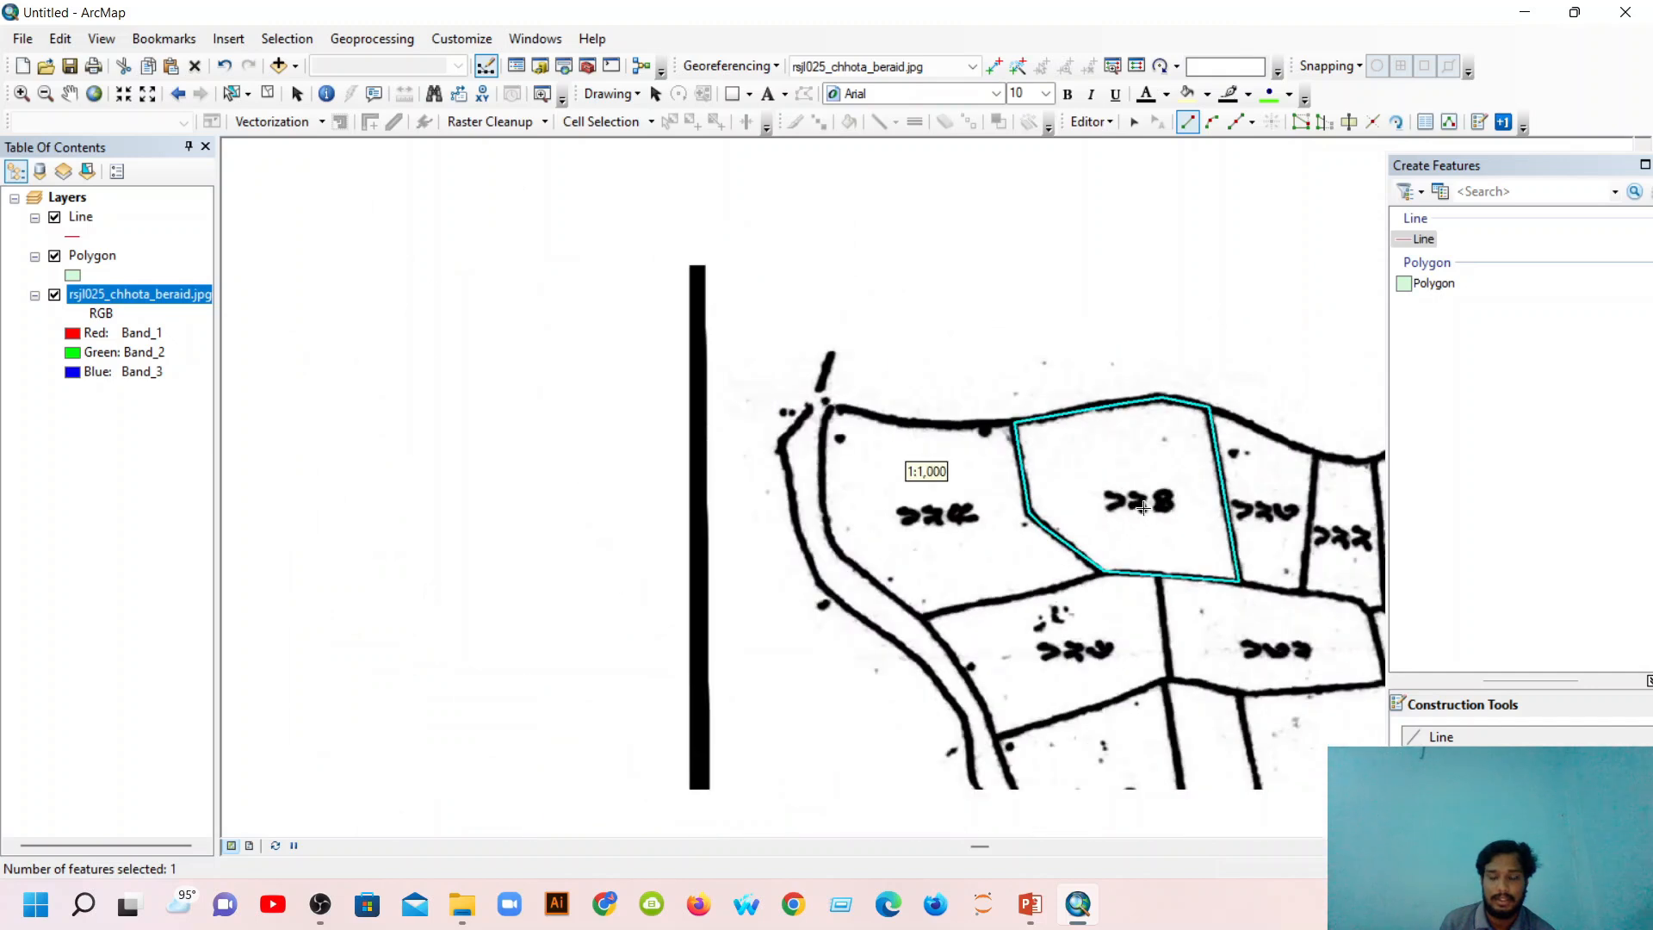
Hide the Snapping toolbar and display it again through the list of available toolbars.
click(1347, 64)
click(1396, 105)
click(1326, 67)
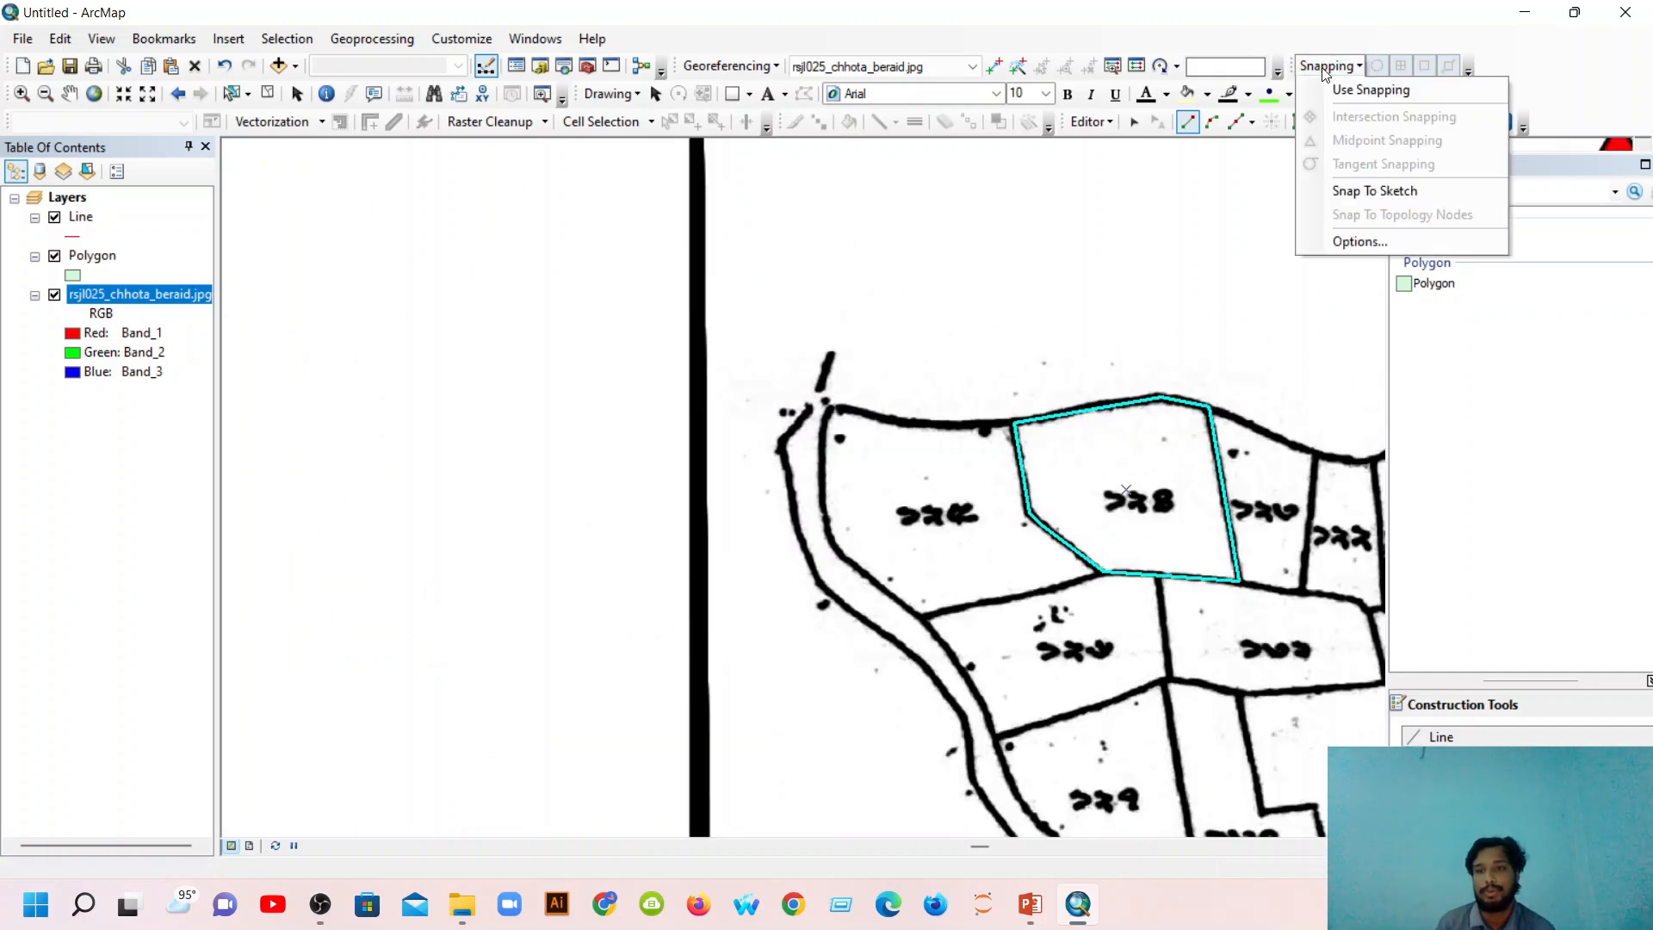
right_click(1326, 65)
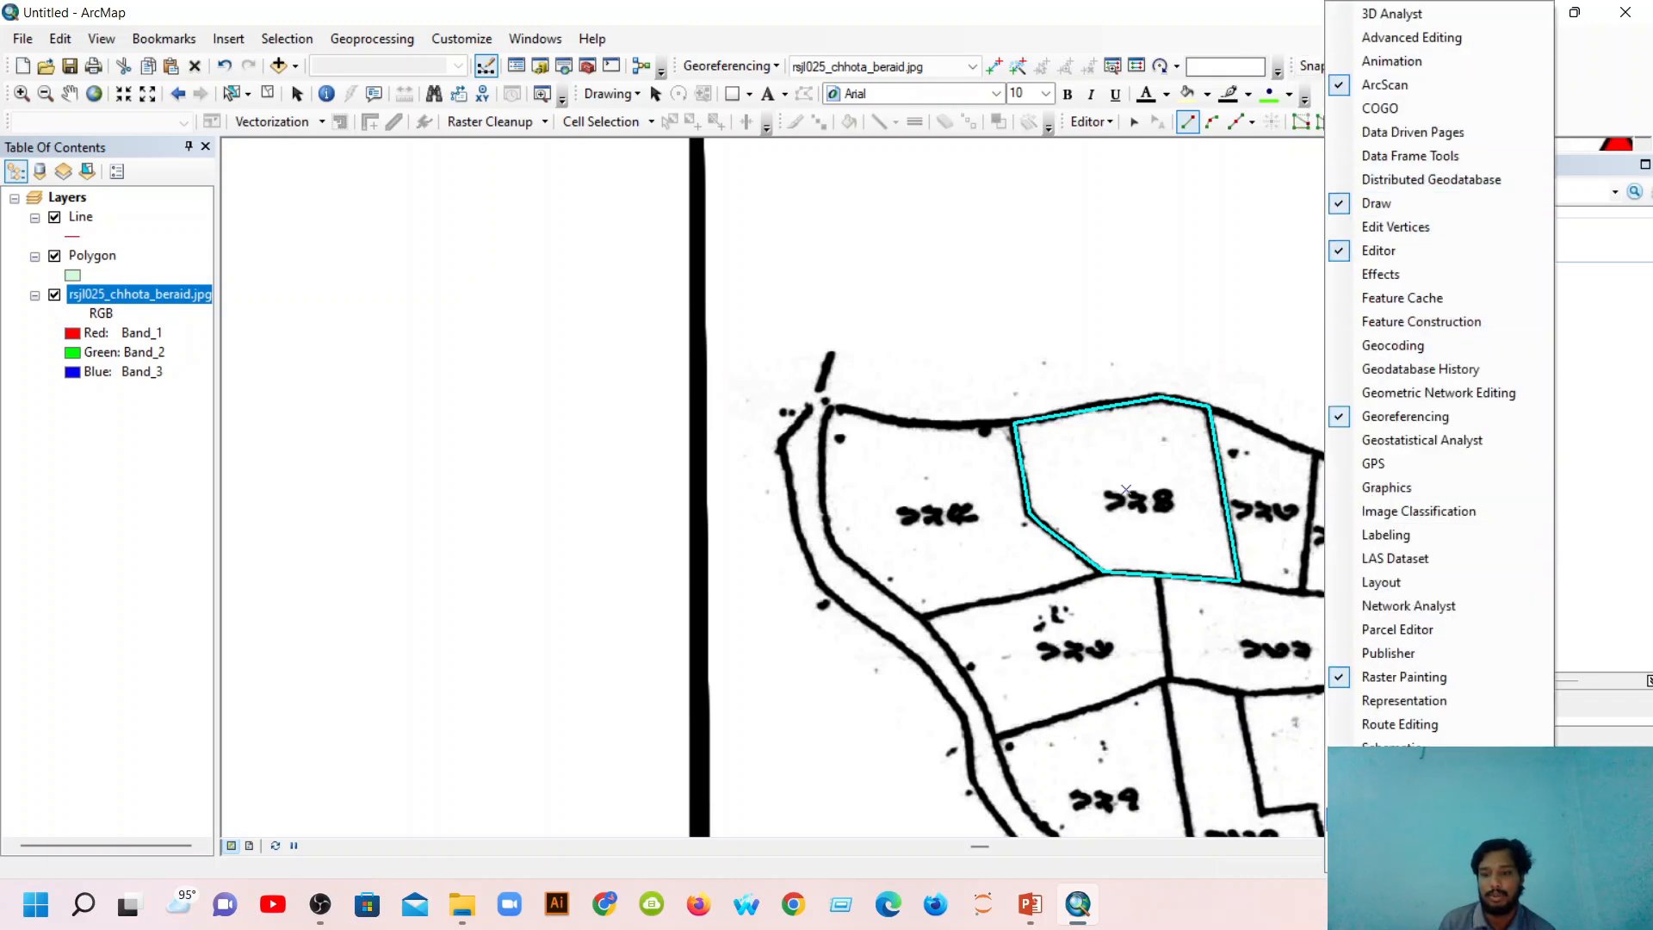
click(1226, 46)
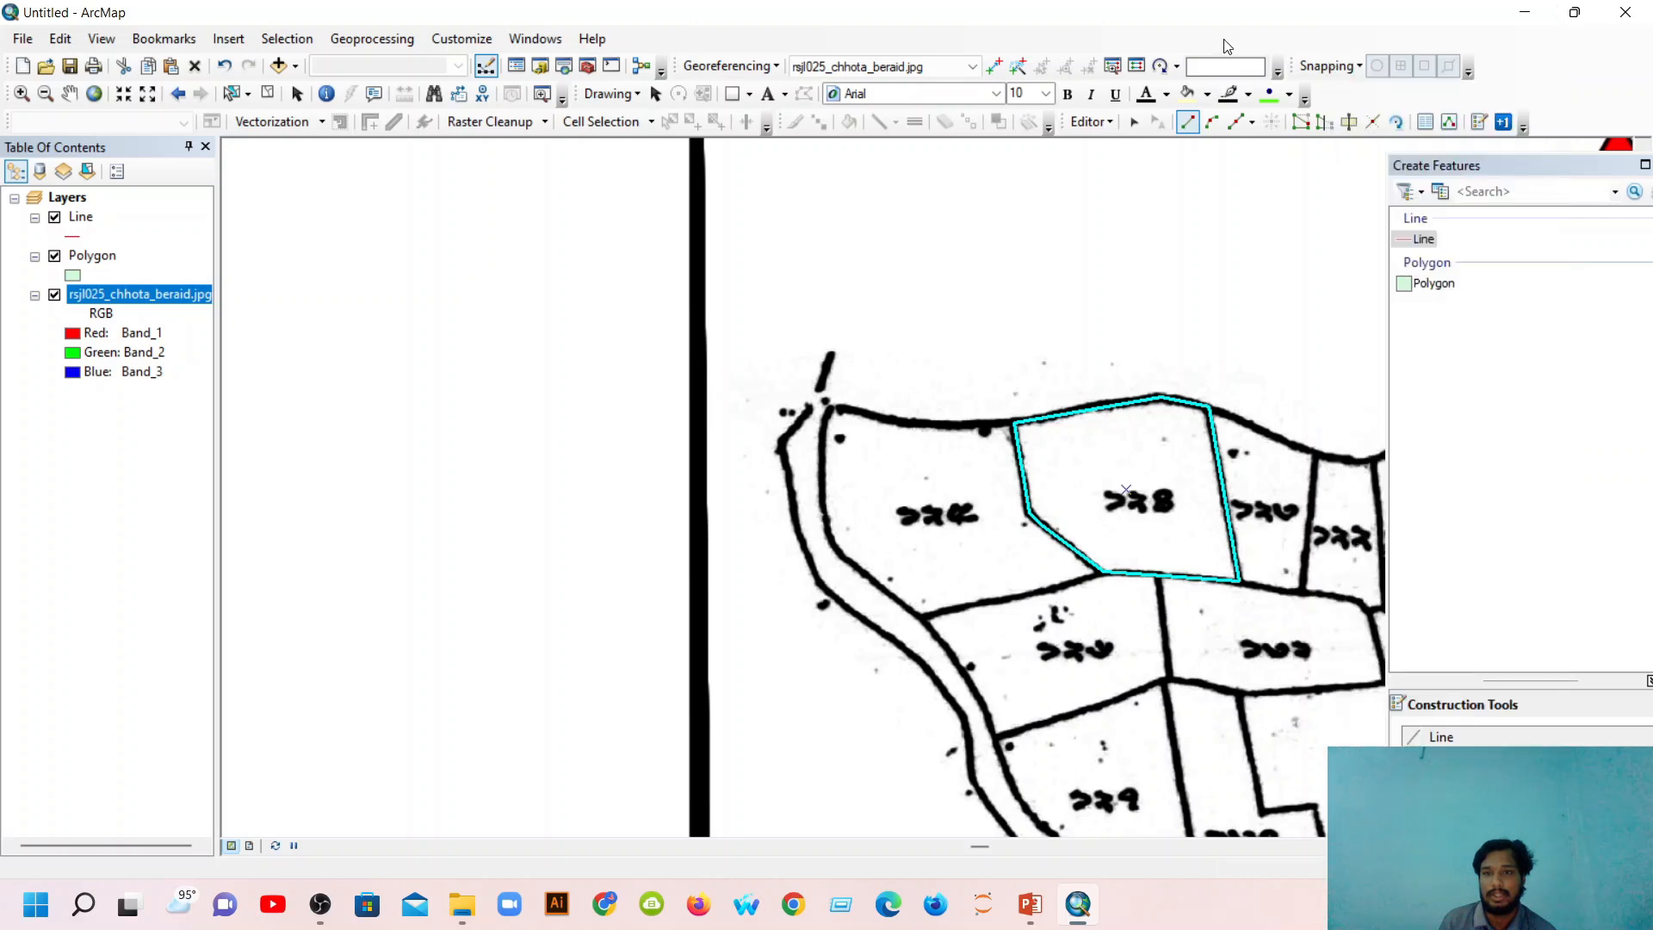
right_click(1449, 27)
click(1291, 29)
right_click(1302, 47)
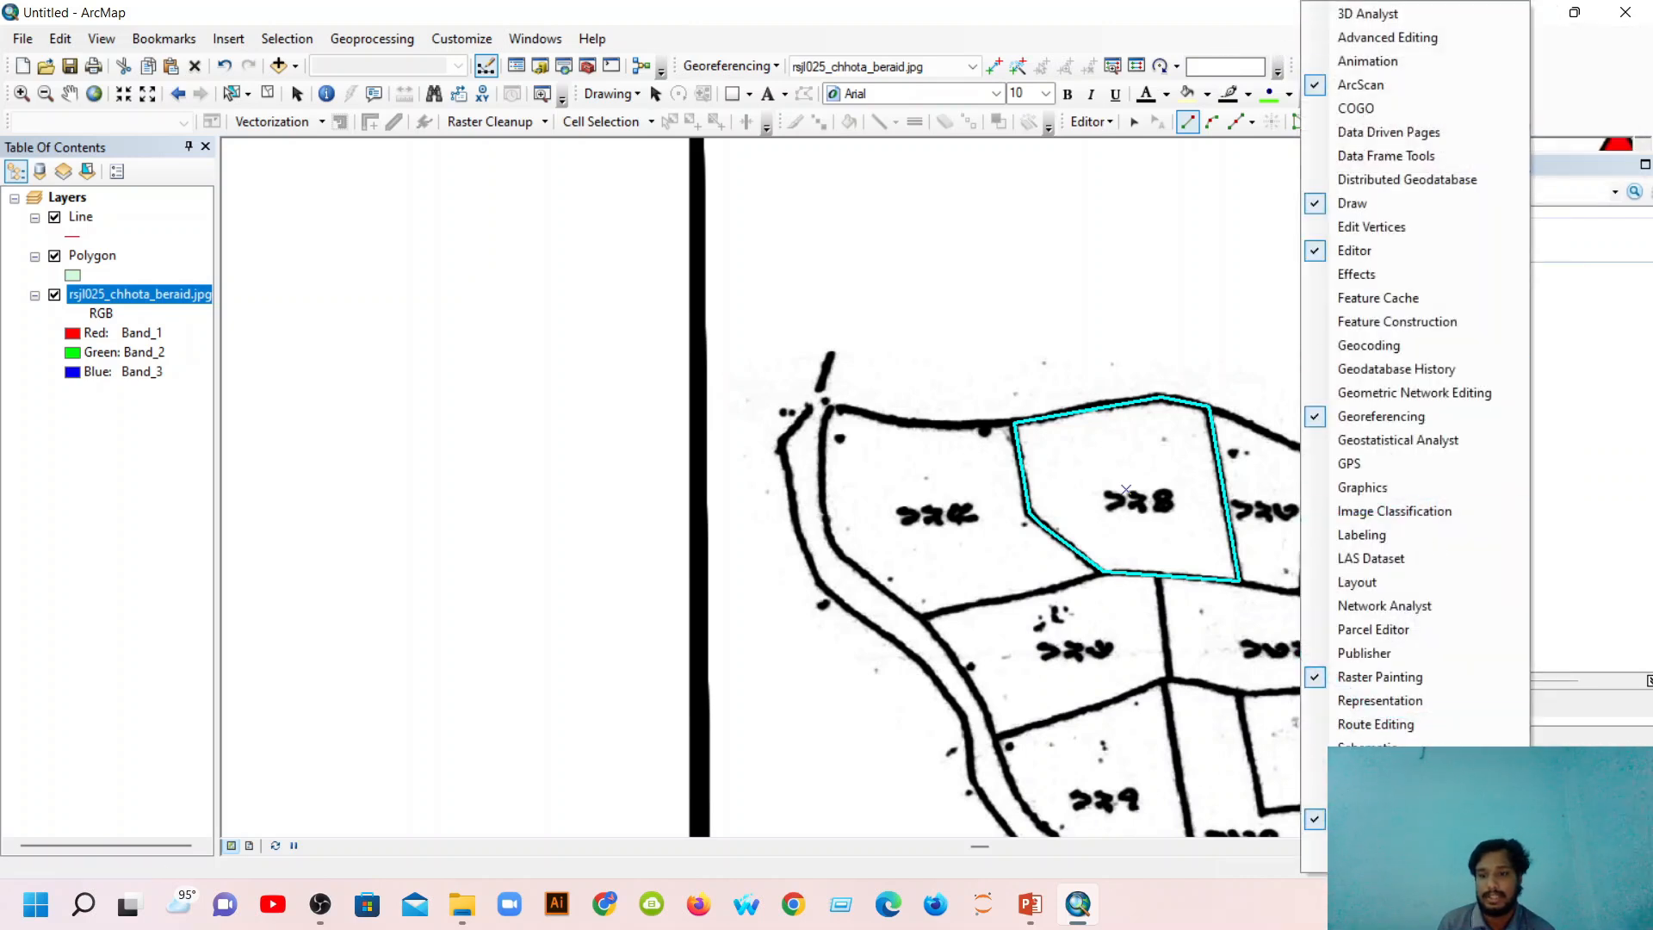
click(1368, 819)
right_click(1337, 59)
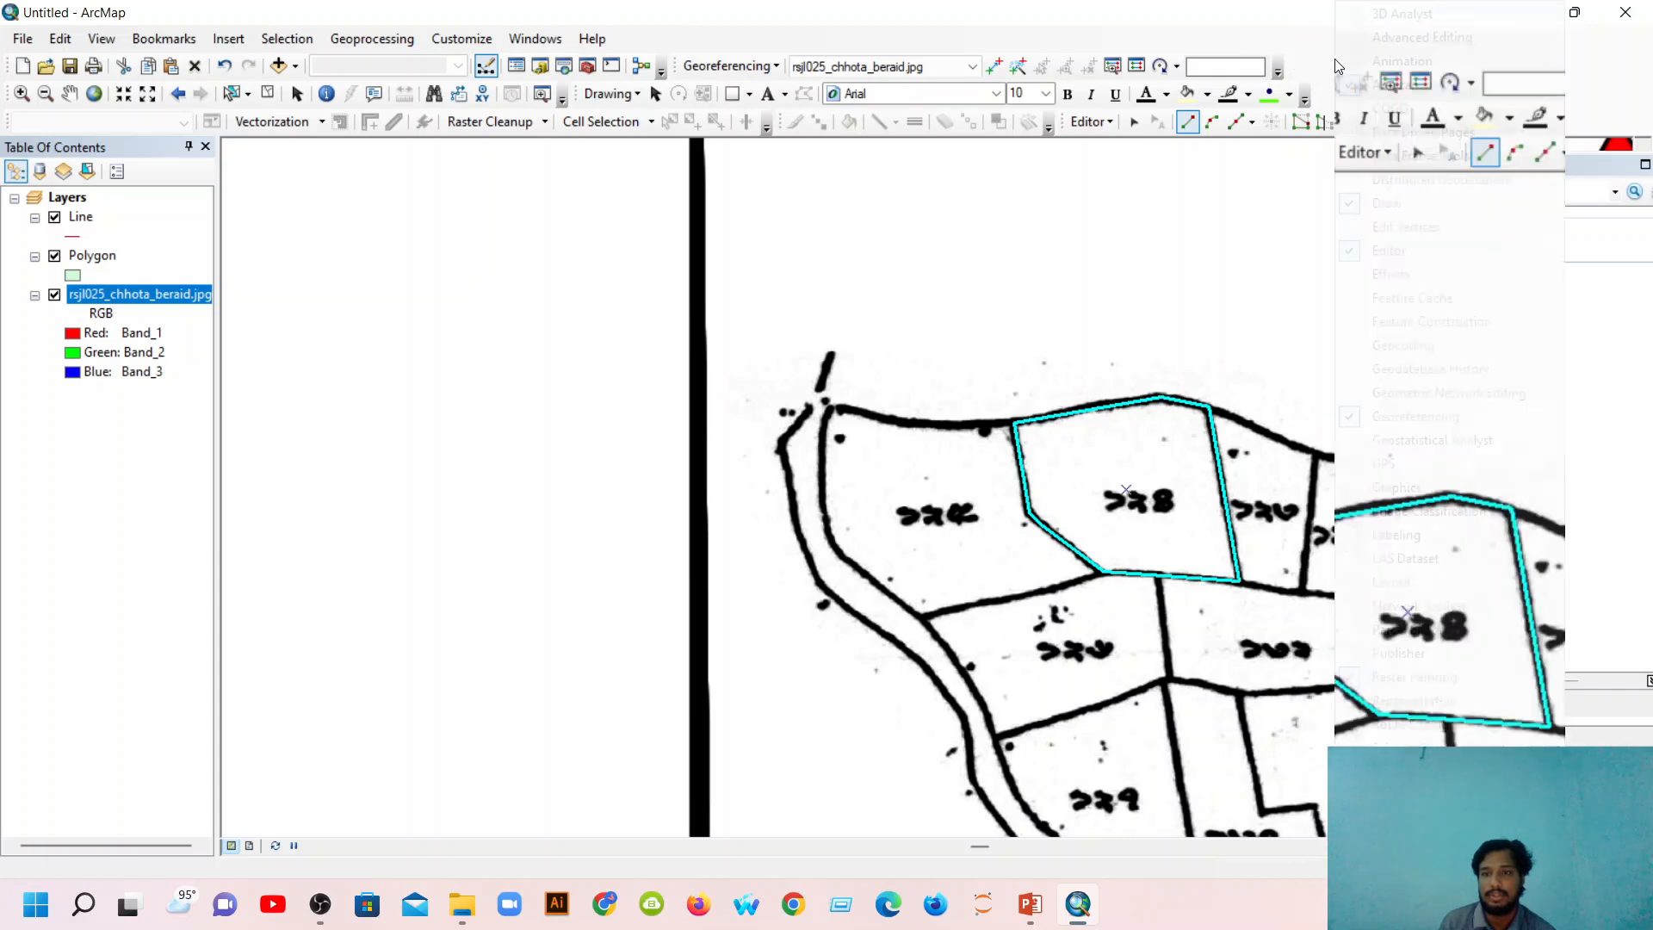
click(1385, 819)
Enable Use Snapping so that new lines can snap to existing features.
click(1326, 66)
click(1325, 66)
click(1343, 62)
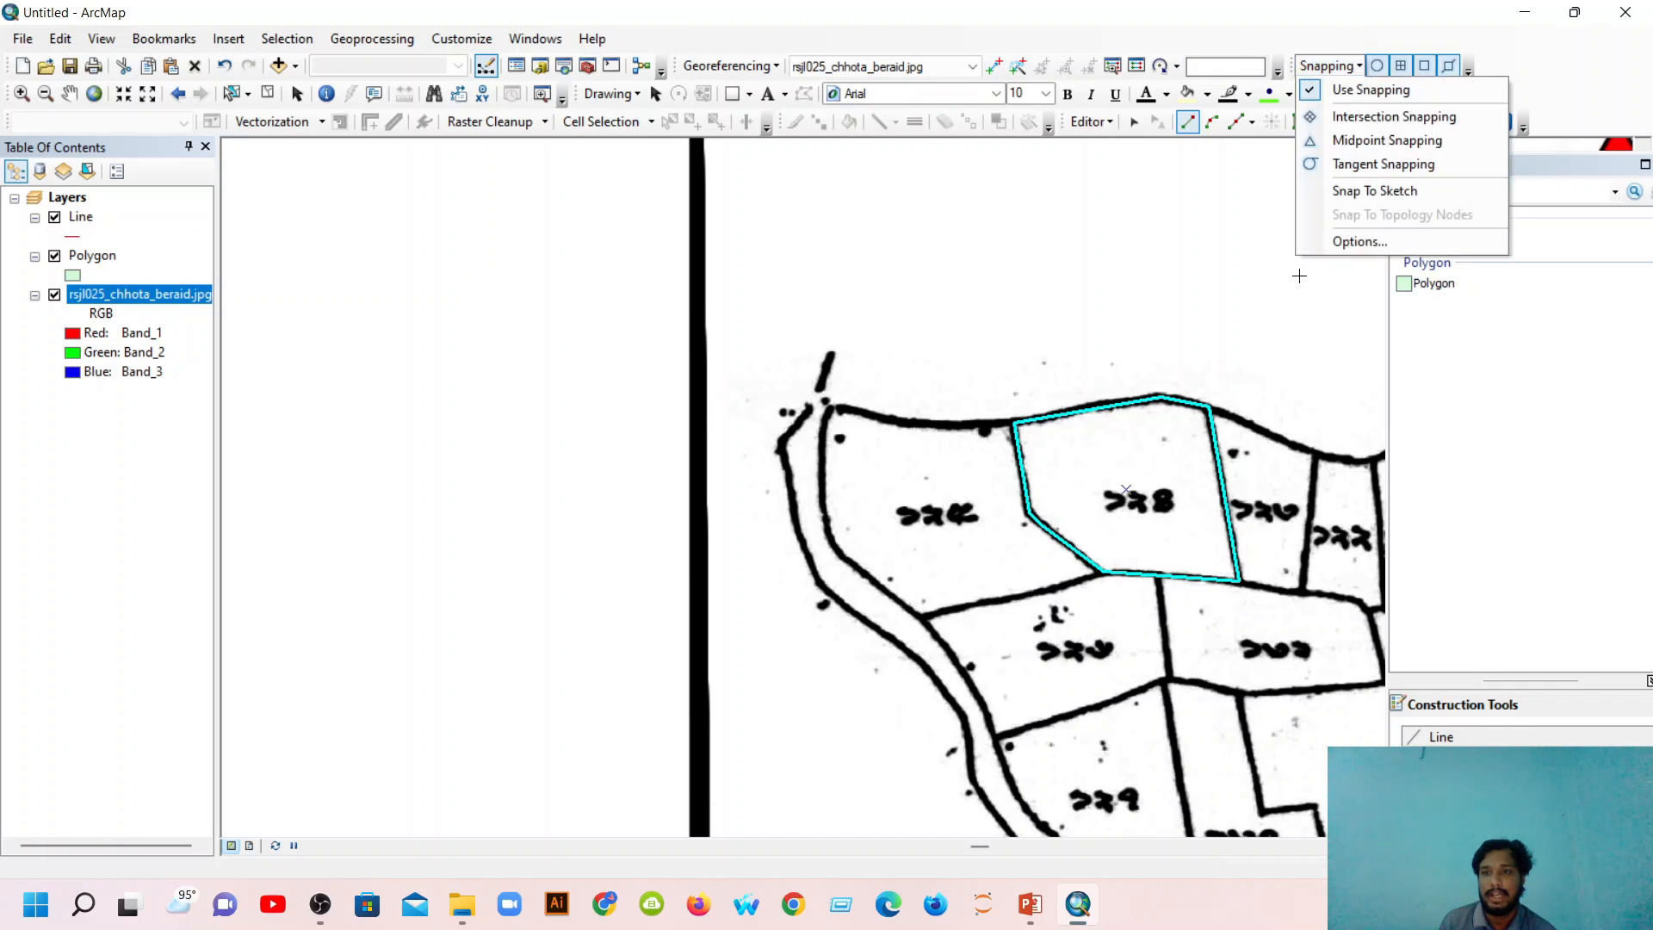
click(1326, 193)
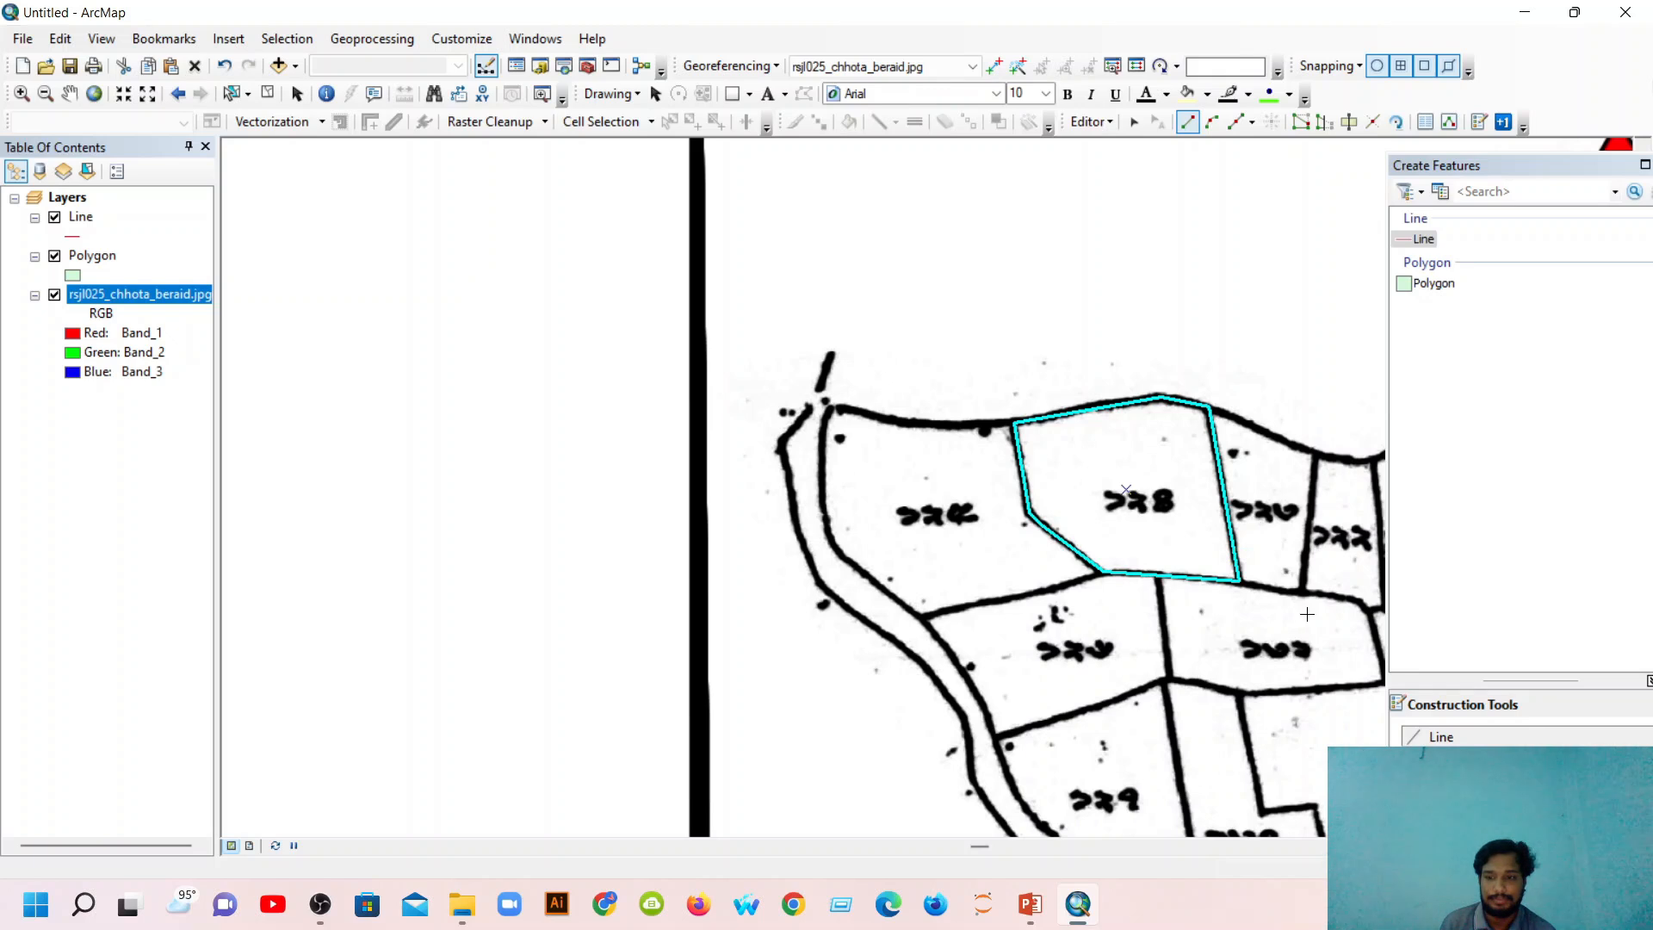
Digitize the parcel just east of the traced one as a line, starting and ending on the shared edge's existing vertices.
click(72, 93)
drag(811, 468, 381, 471)
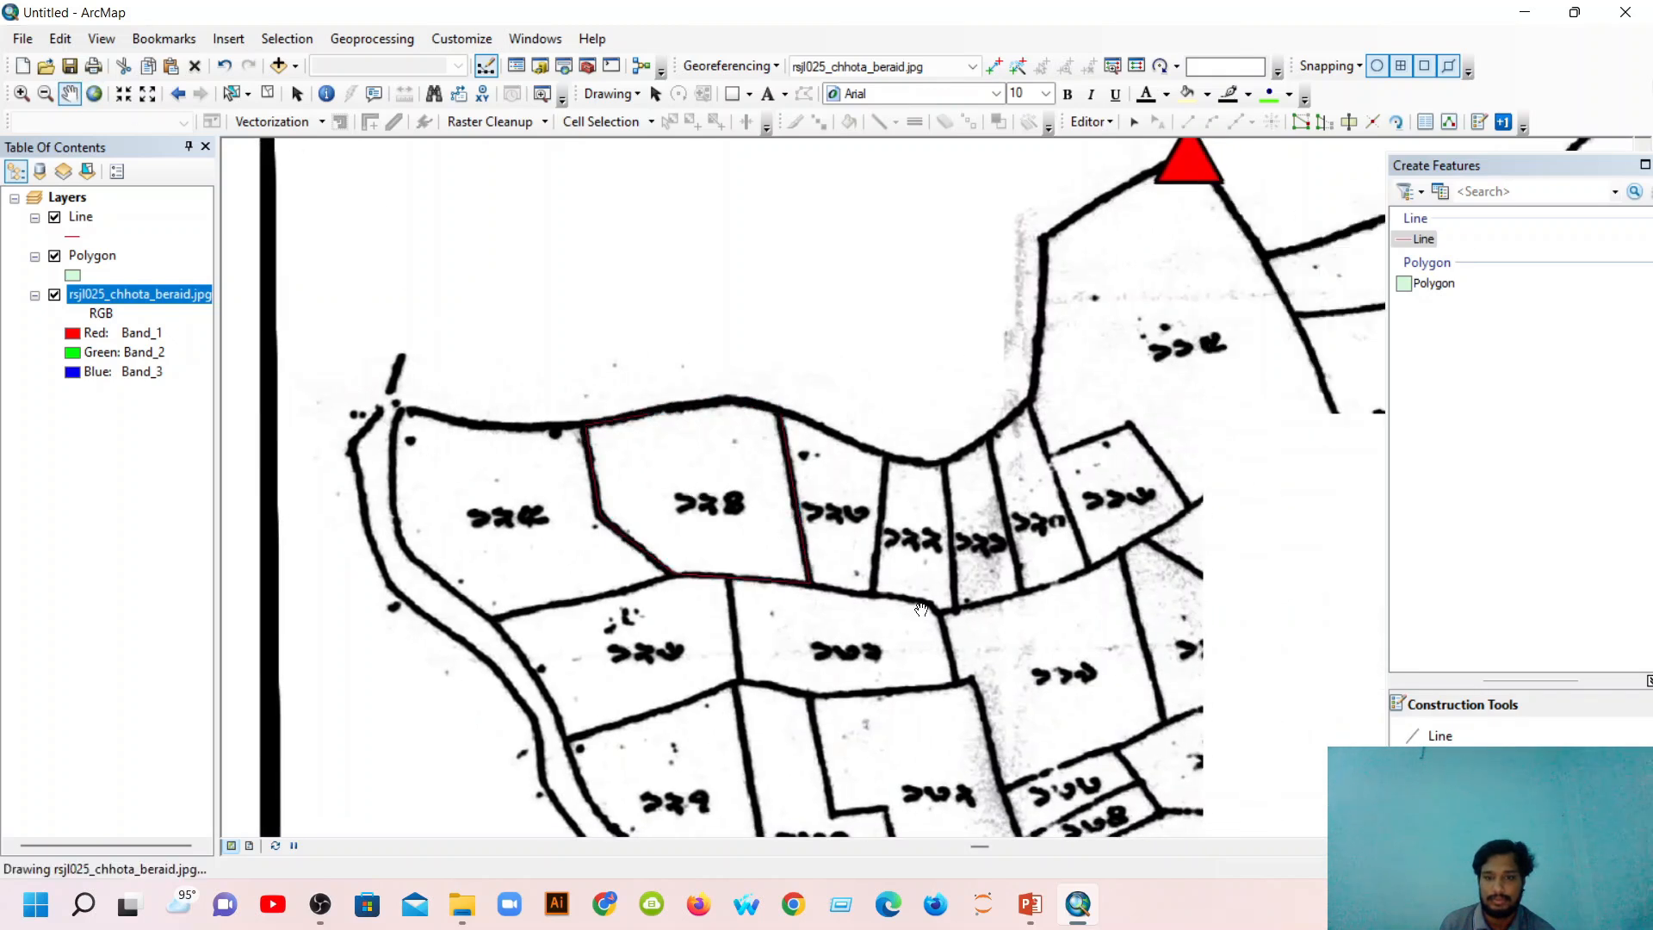
drag(559, 460, 398, 484)
click(1471, 738)
scroll(793, 533, up, 2)
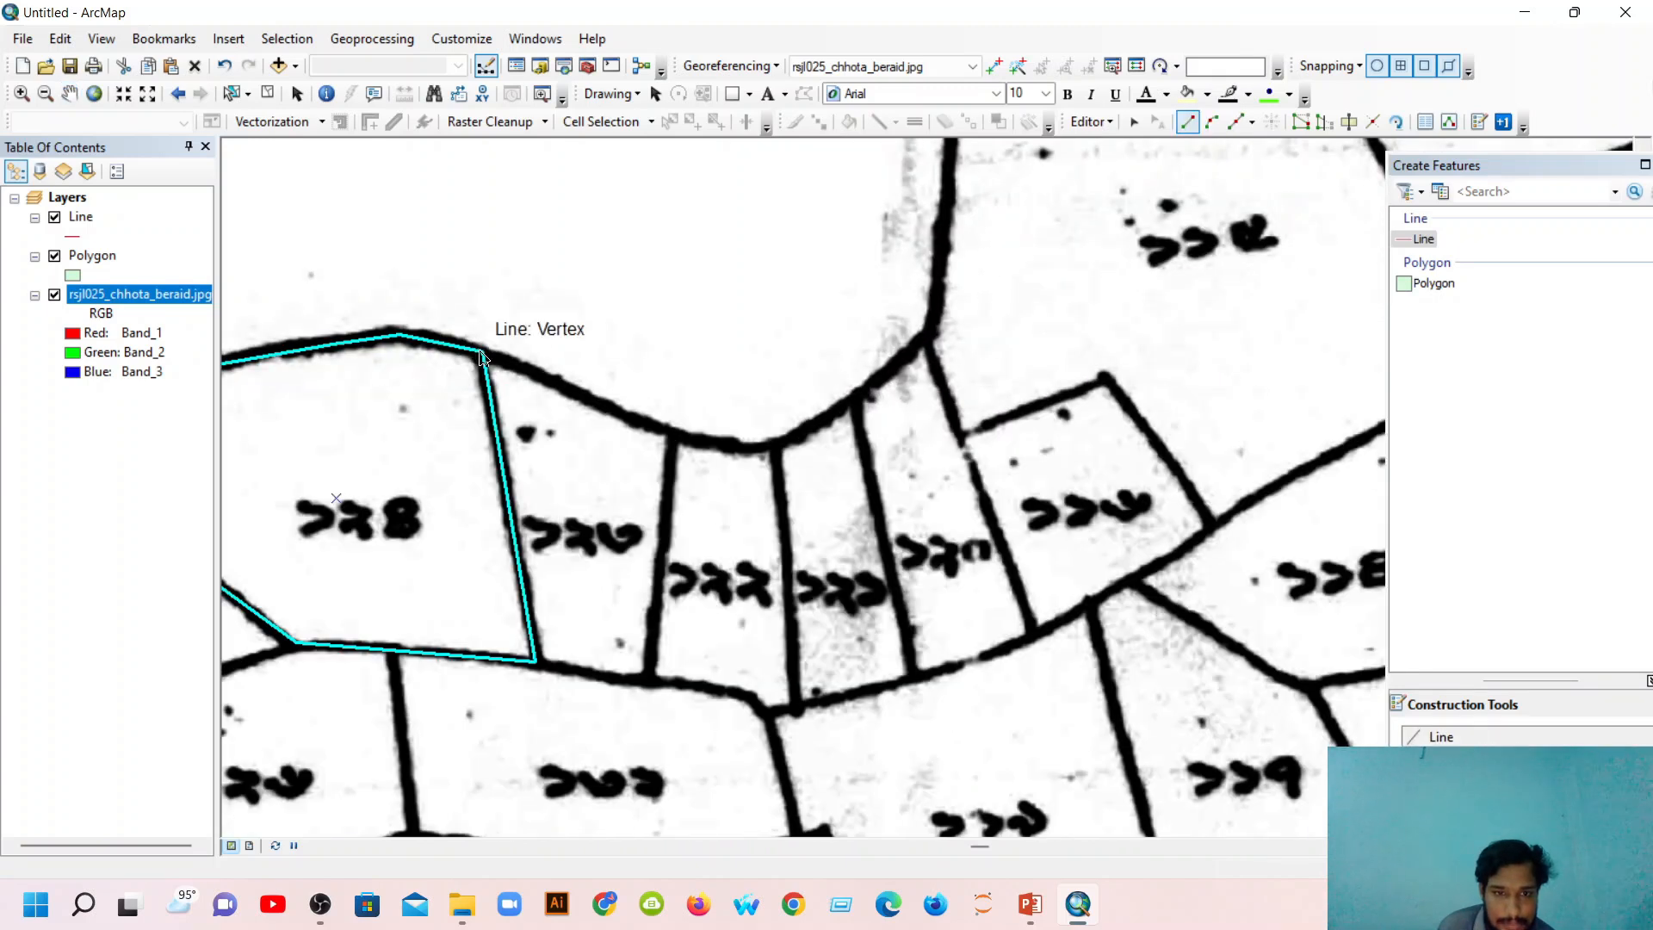
click(483, 353)
click(646, 422)
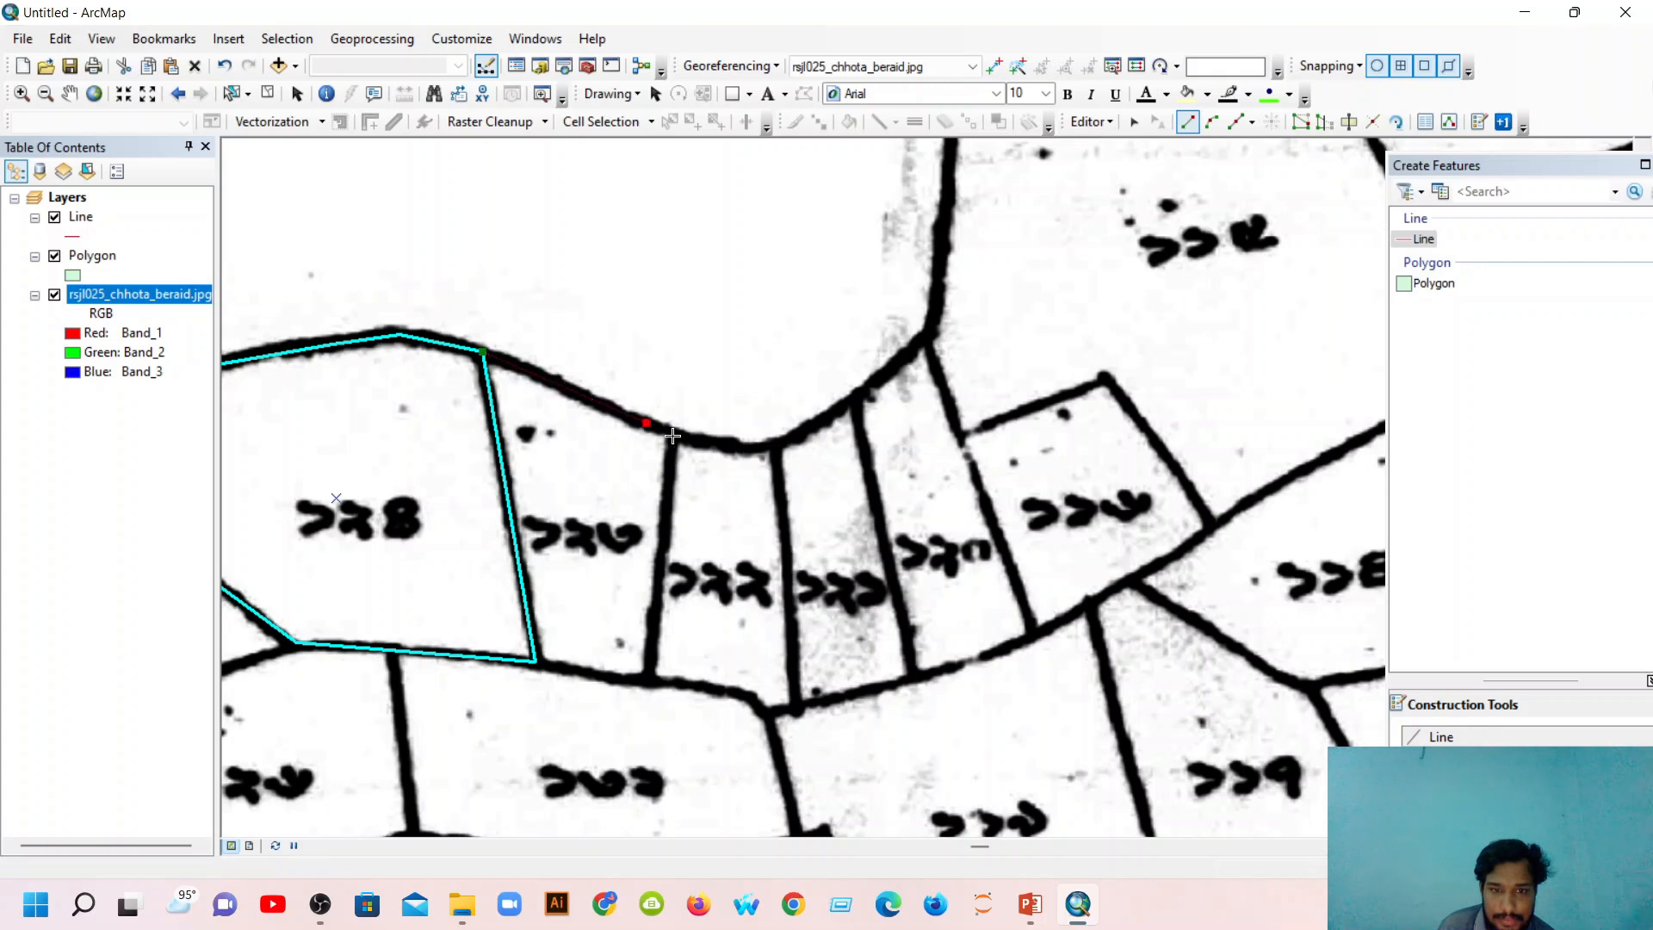
click(673, 436)
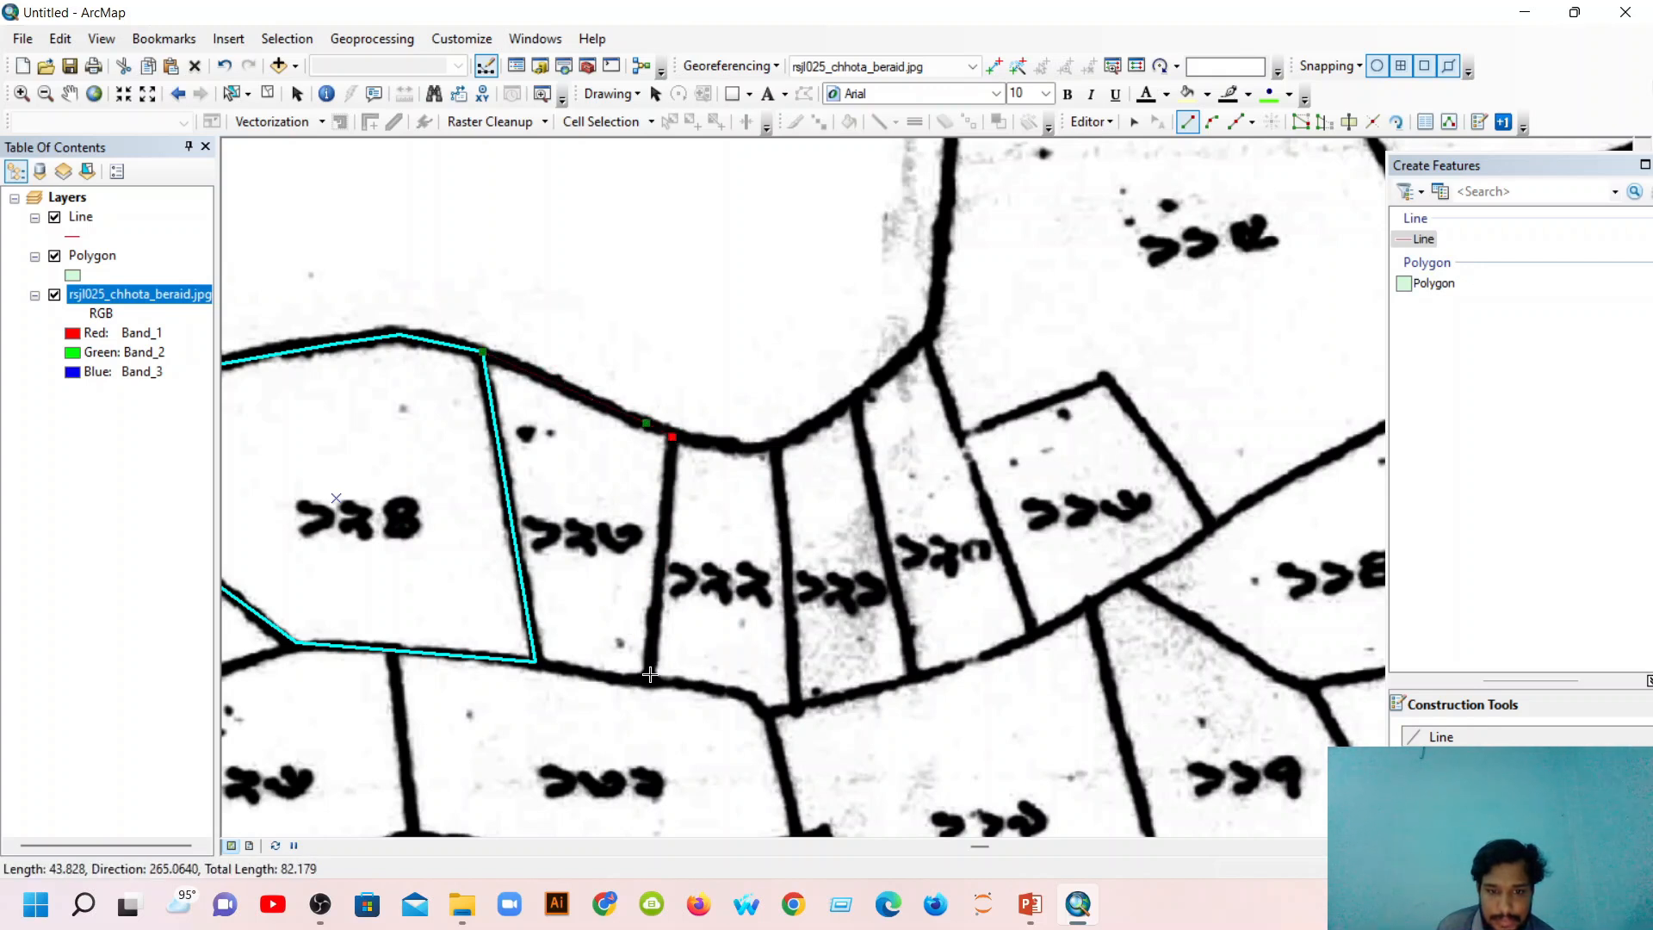
click(649, 679)
double_click(535, 661)
Digitize the next narrow parcel to the east, snapping to the previous parcel's shared corners, and clear the feature selection.
click(674, 437)
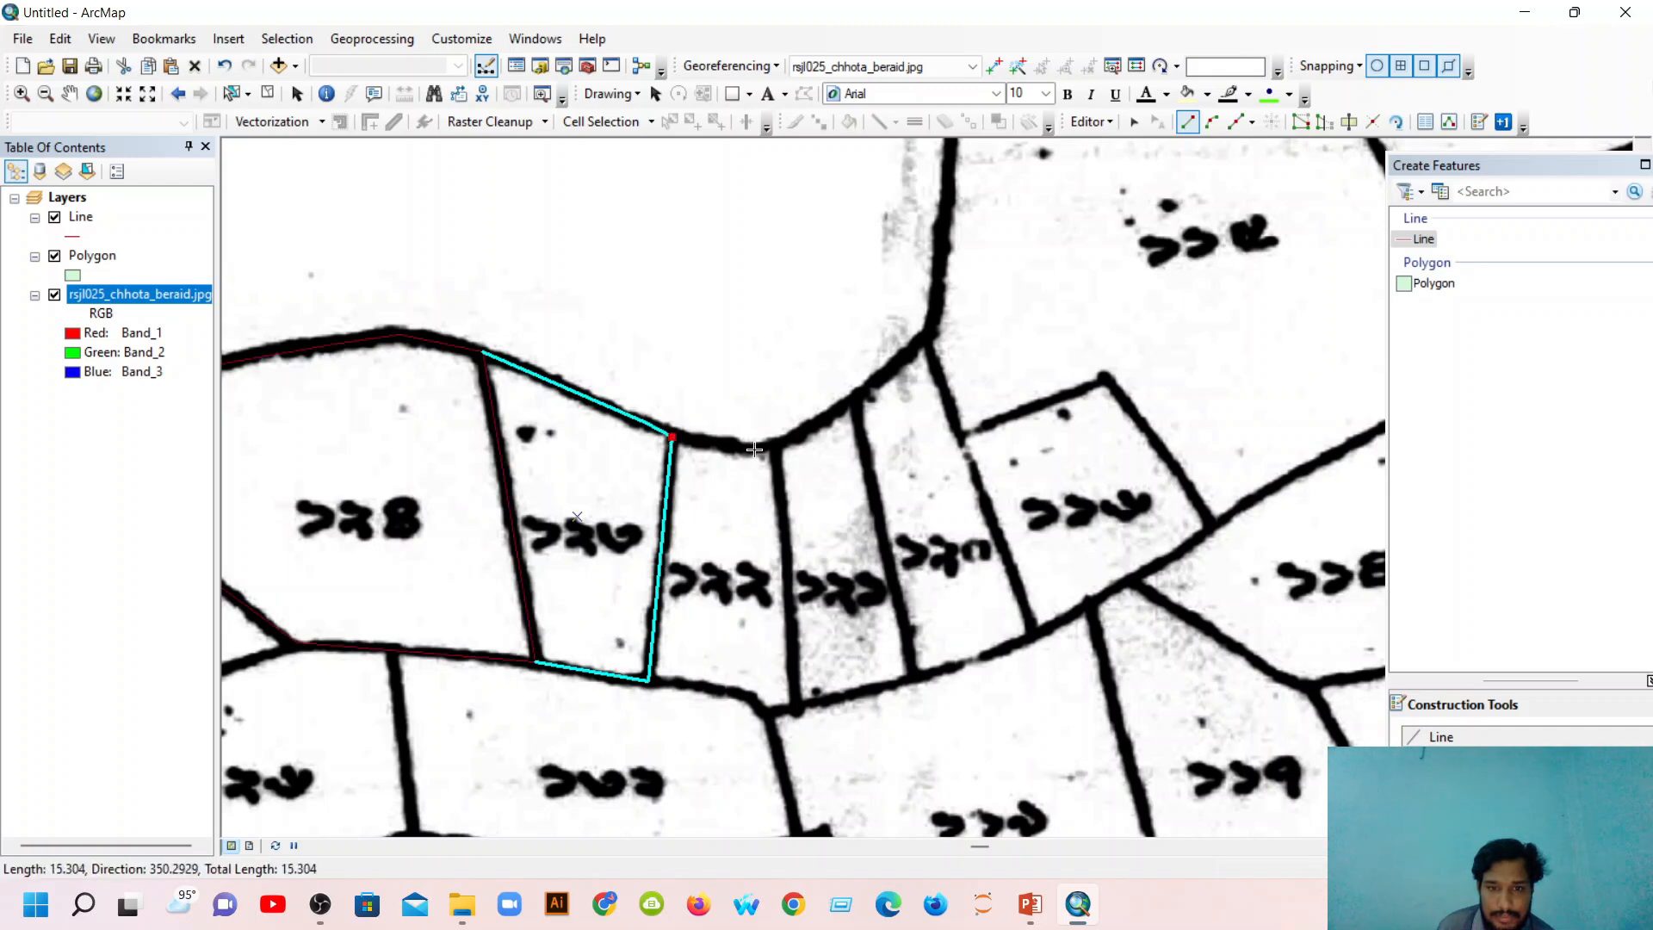
click(742, 450)
click(776, 445)
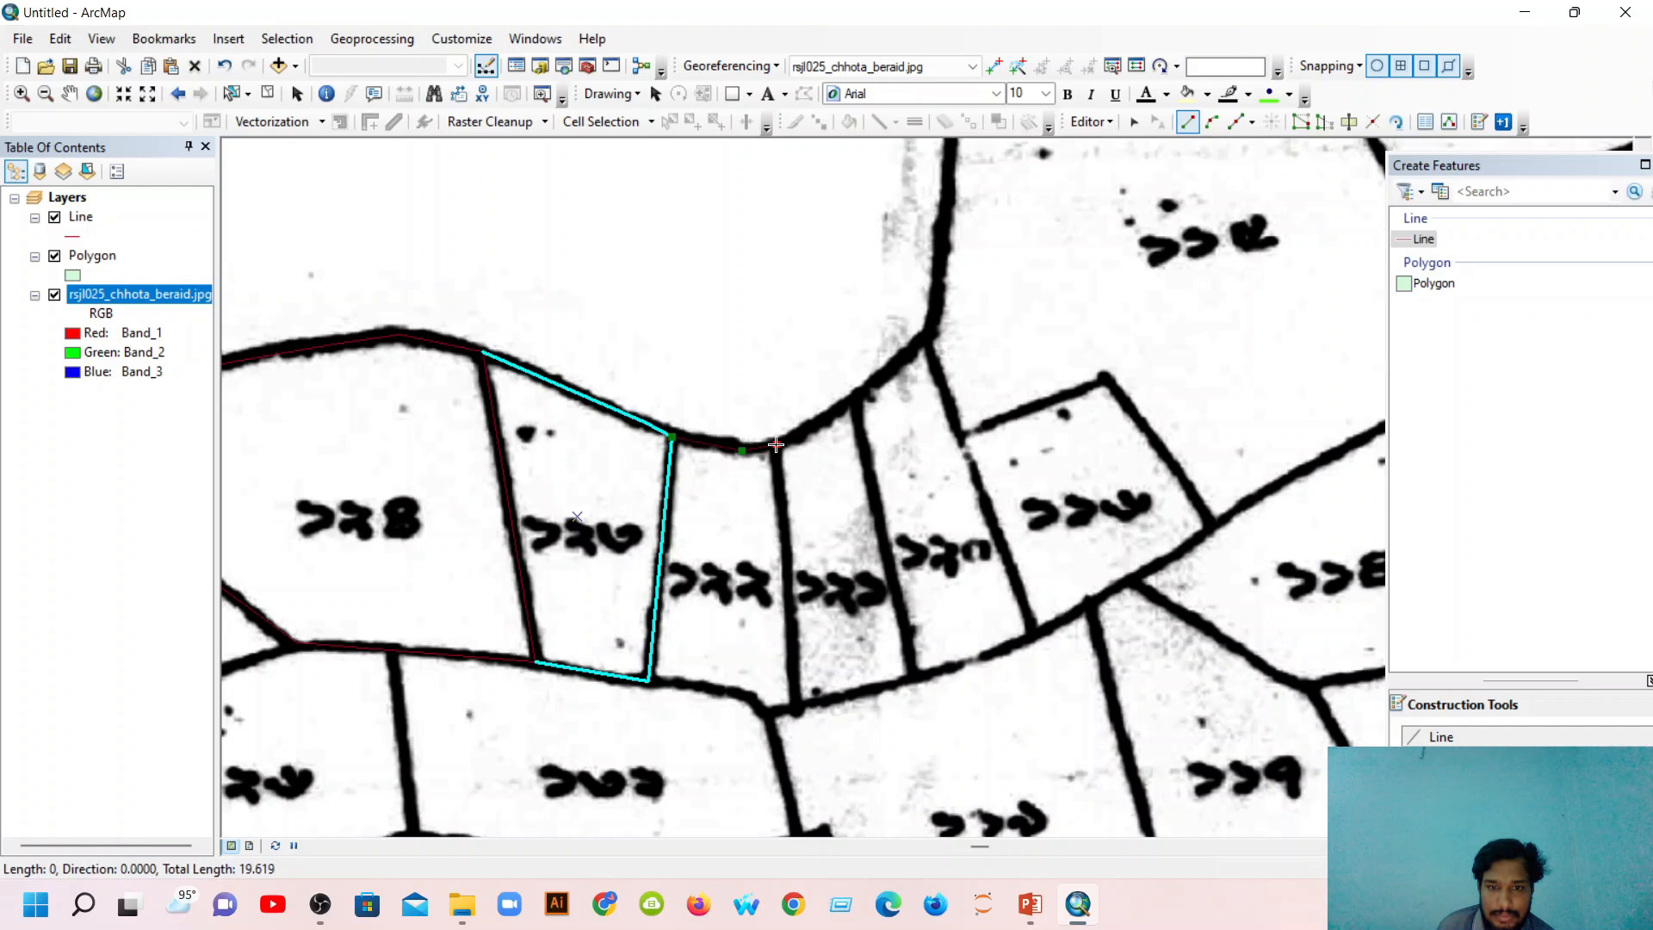
click(796, 709)
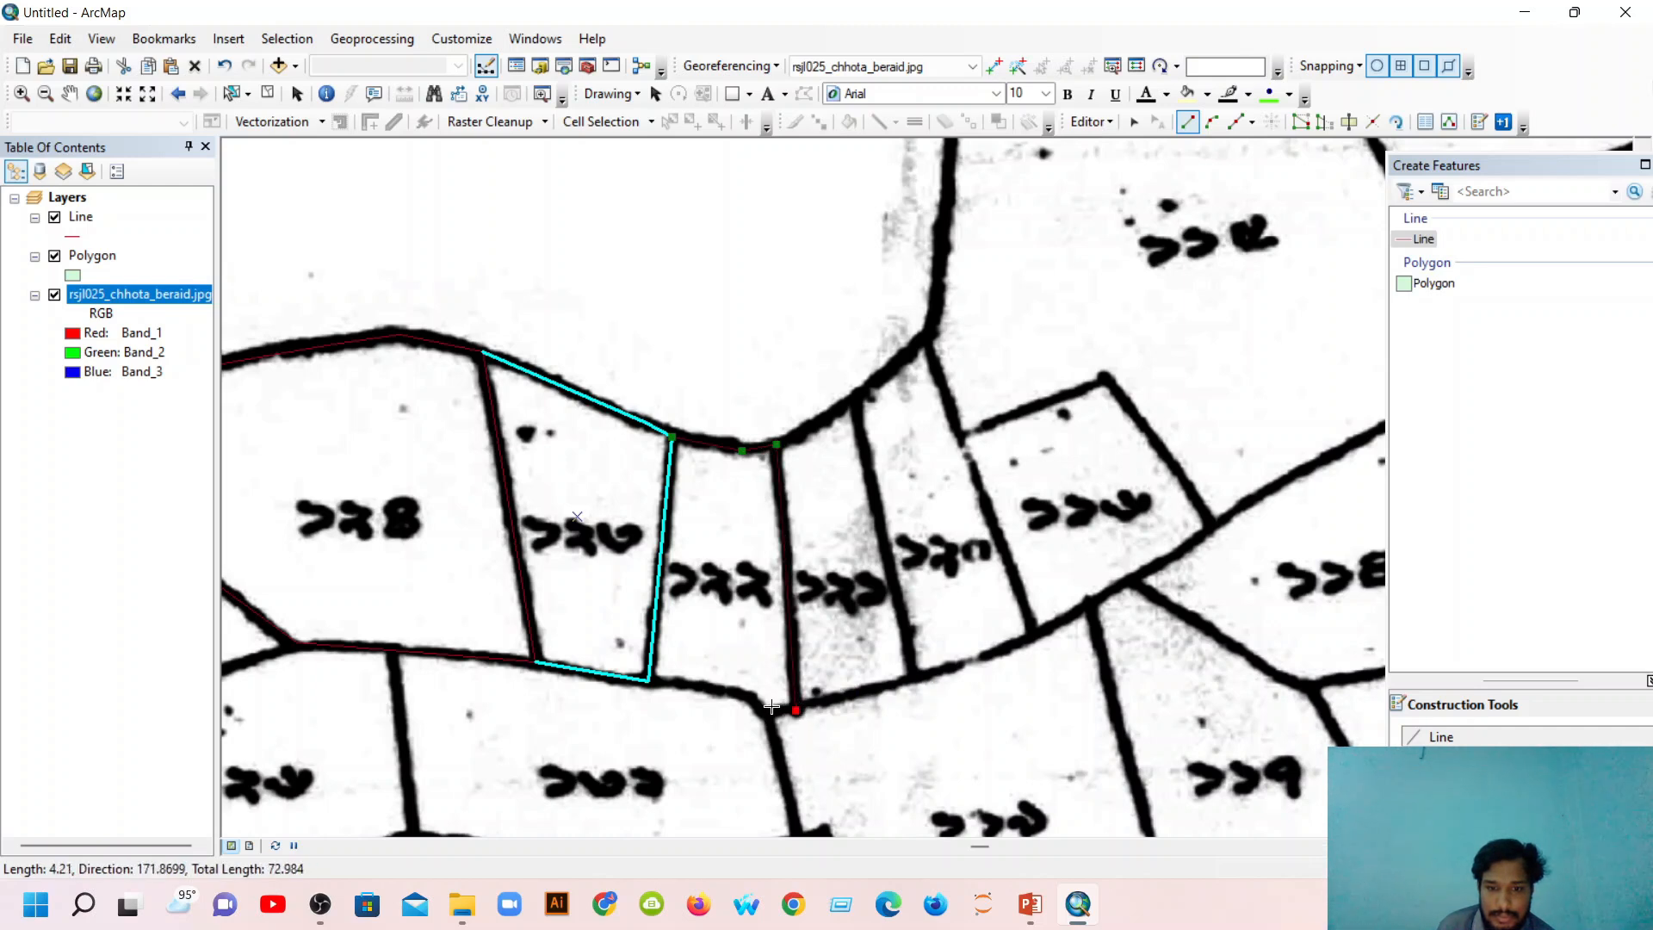
click(768, 714)
click(746, 693)
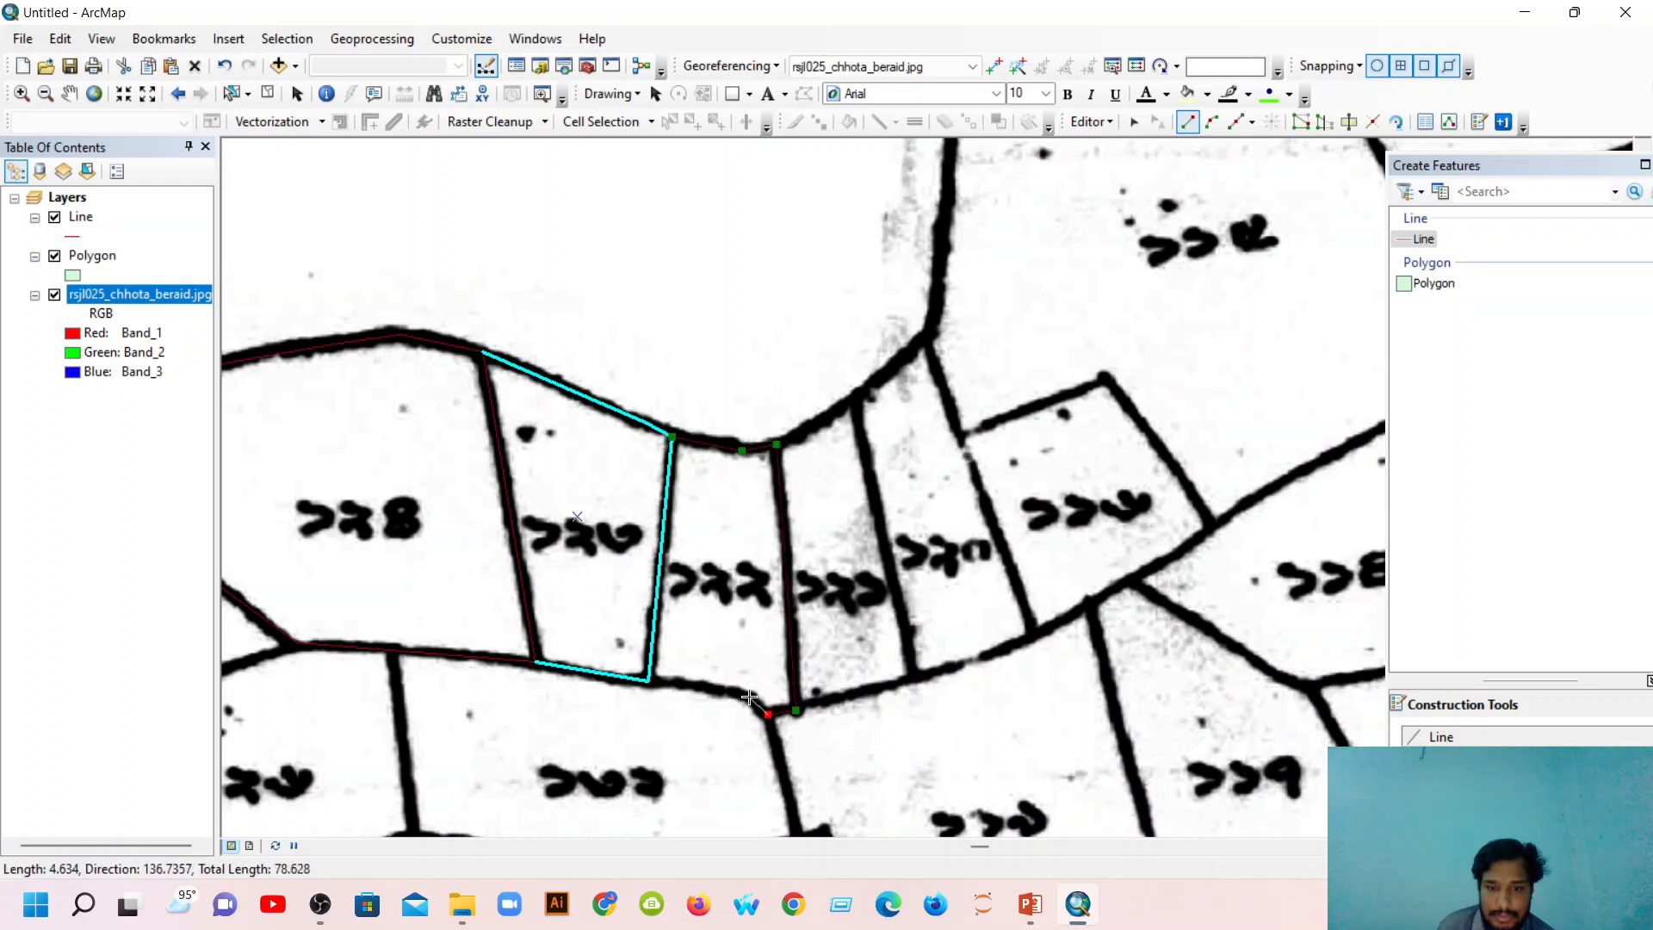
click(650, 682)
double_click(650, 681)
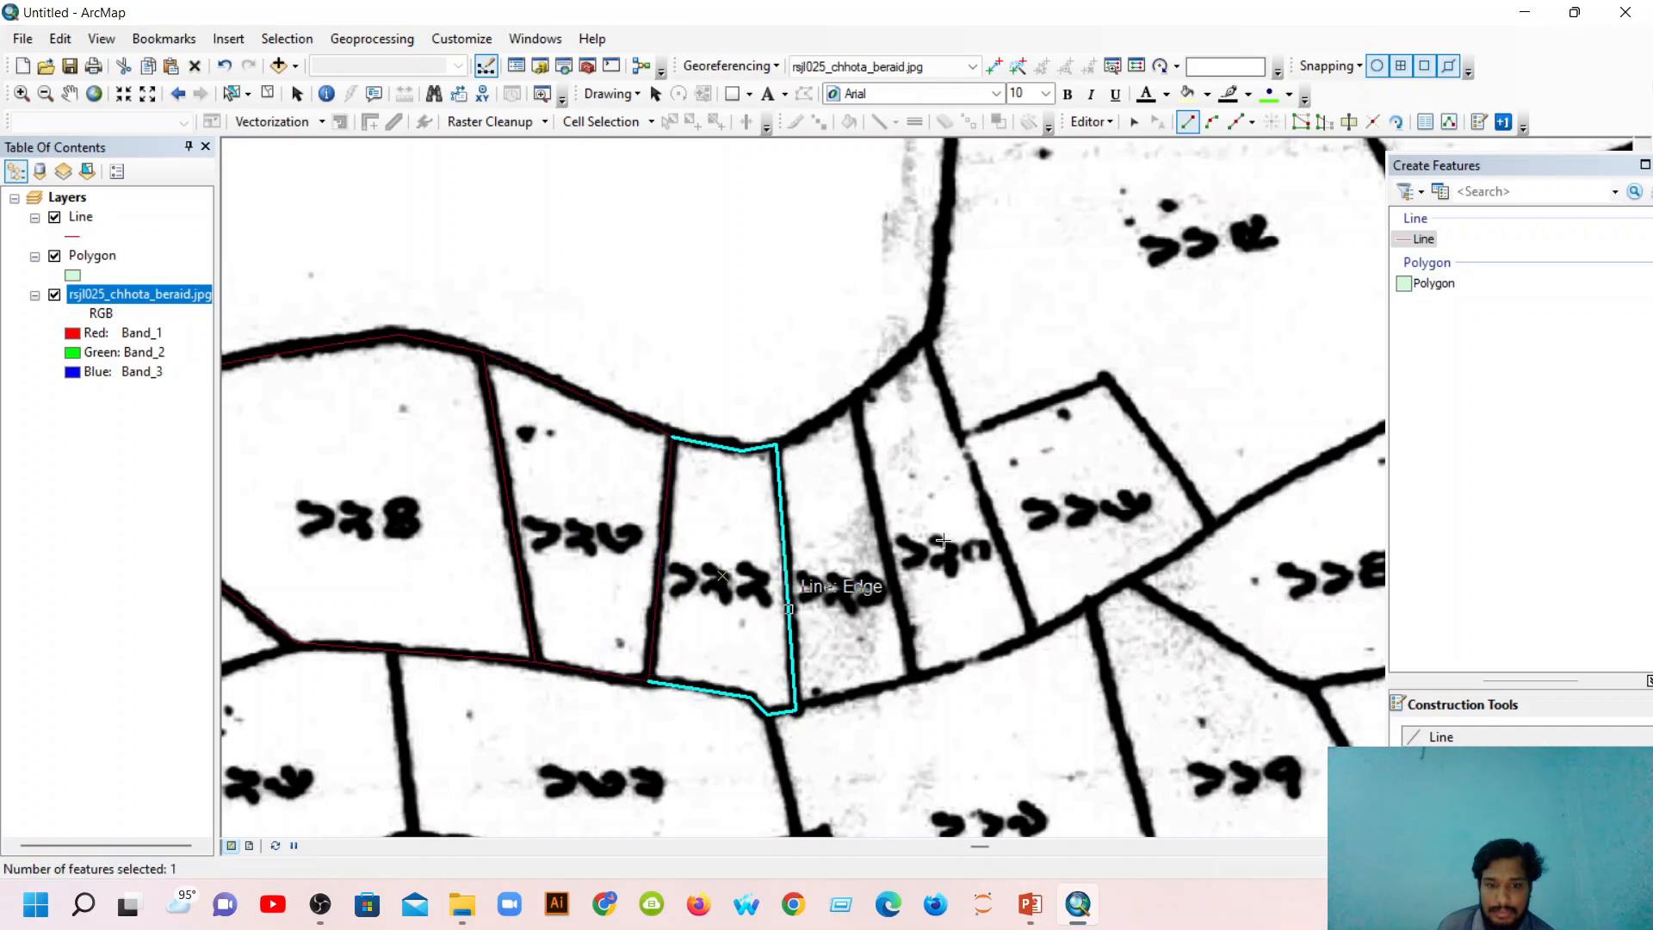
click(267, 92)
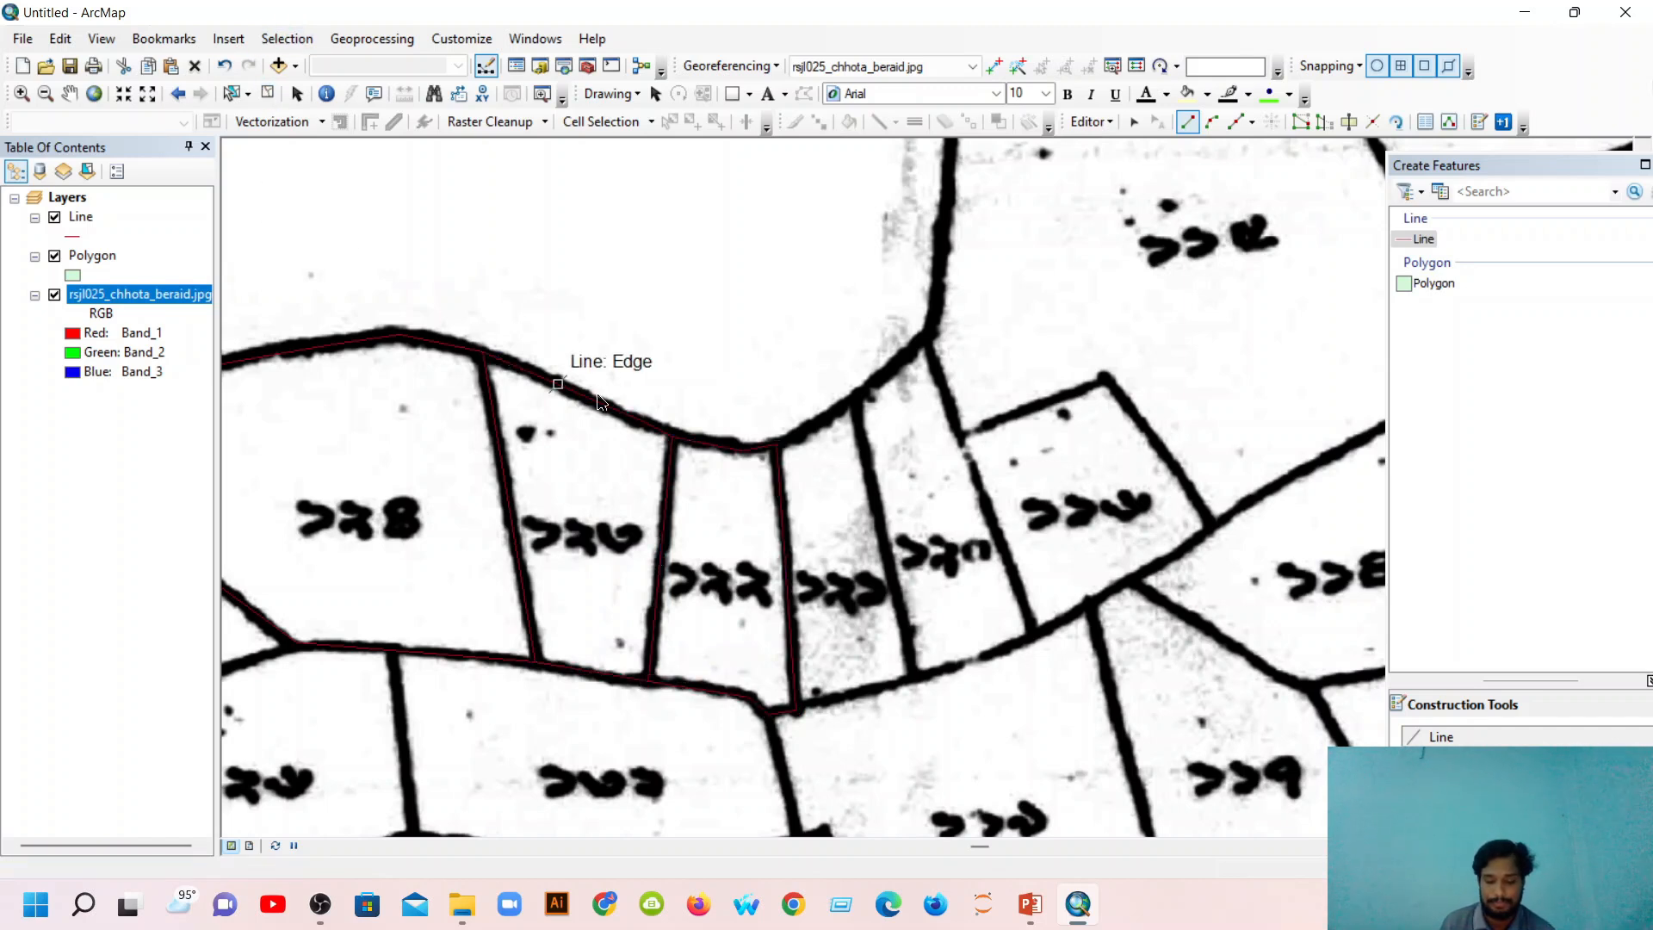
Open the Feature To Polygon tool from the Data Management Features toolset and add the Line layer as its input.
click(69, 93)
mouse_move(516, 540)
mouse_down()
mouse_move(637, 560)
mouse_move(758, 499)
mouse_up()
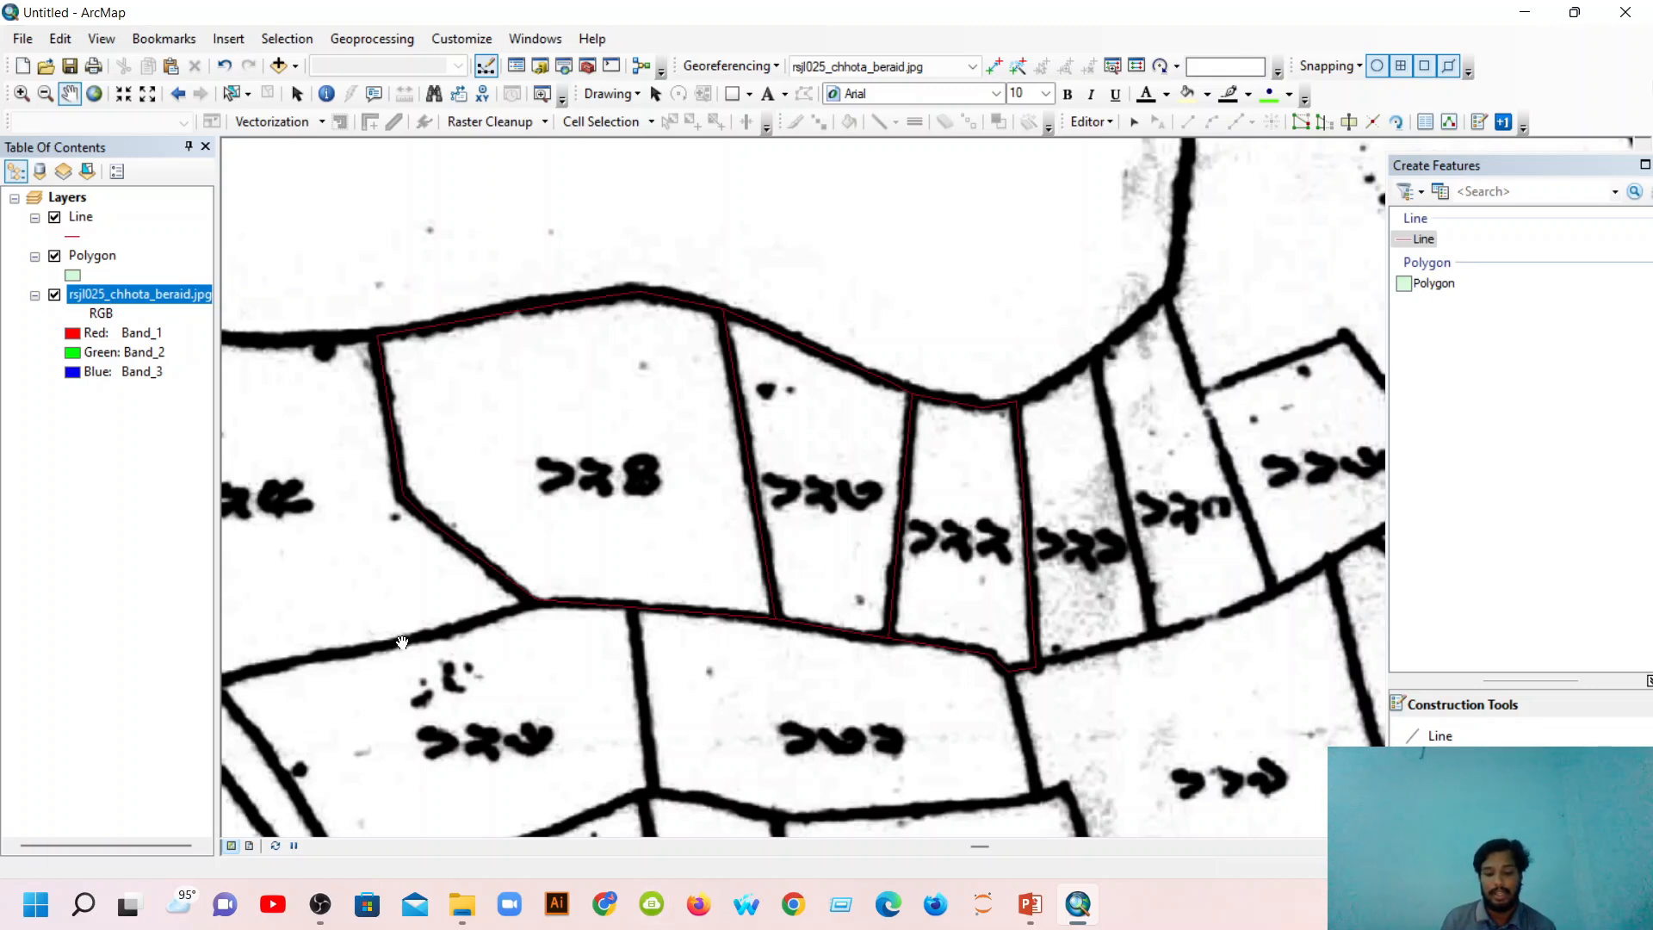
click(378, 38)
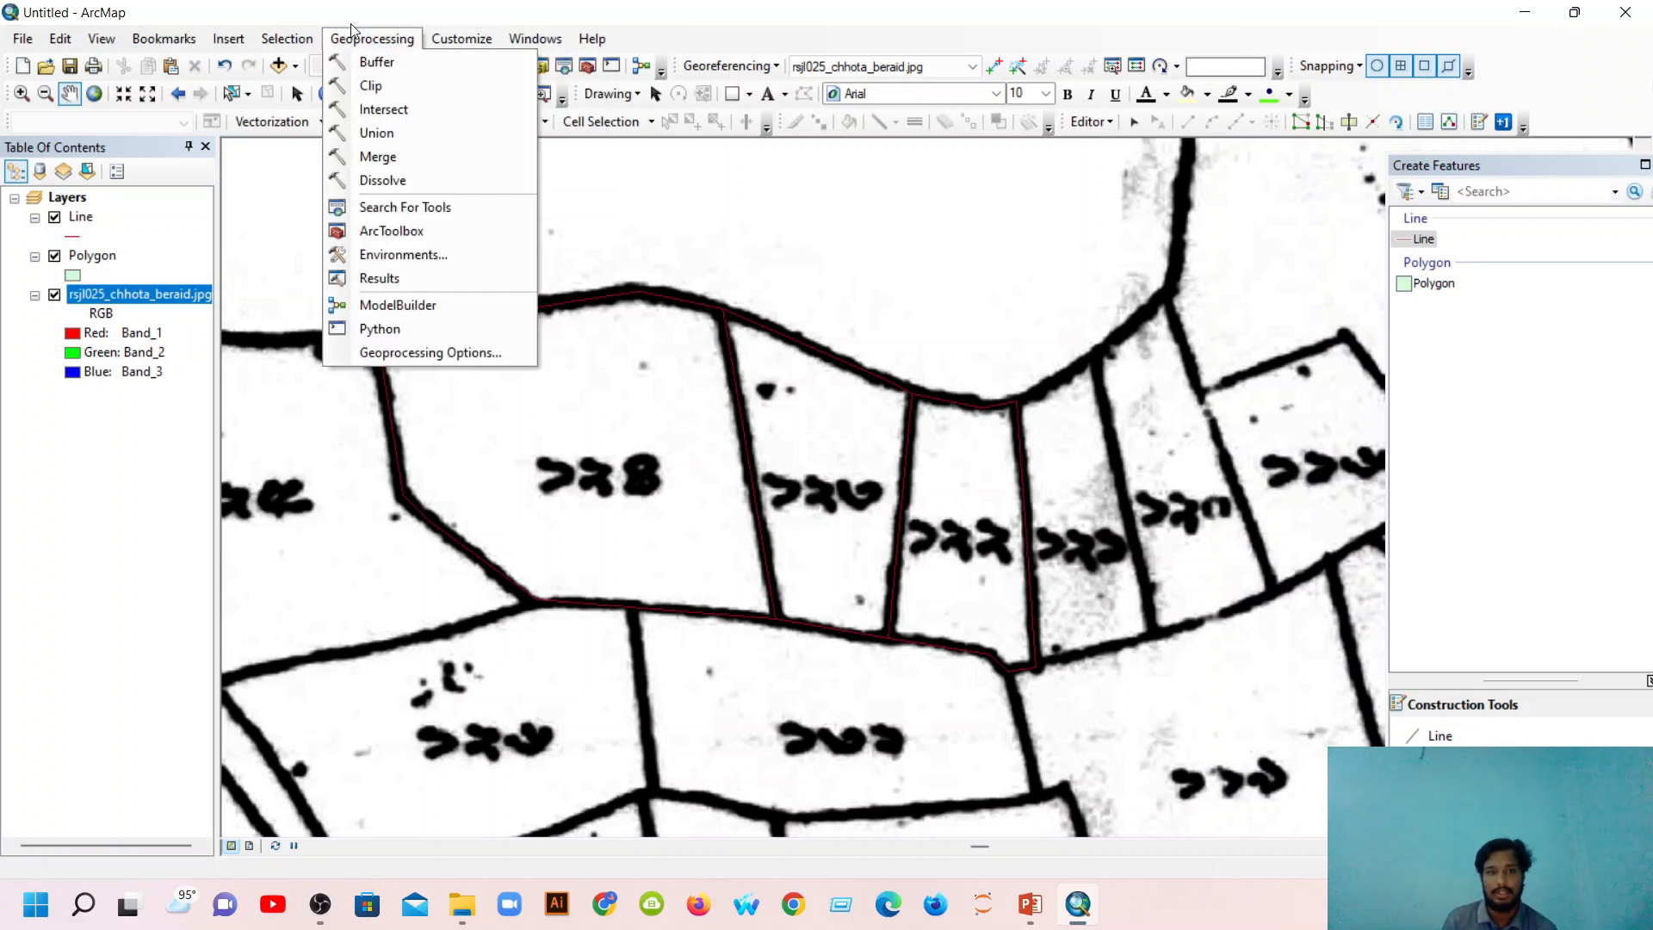
click(403, 252)
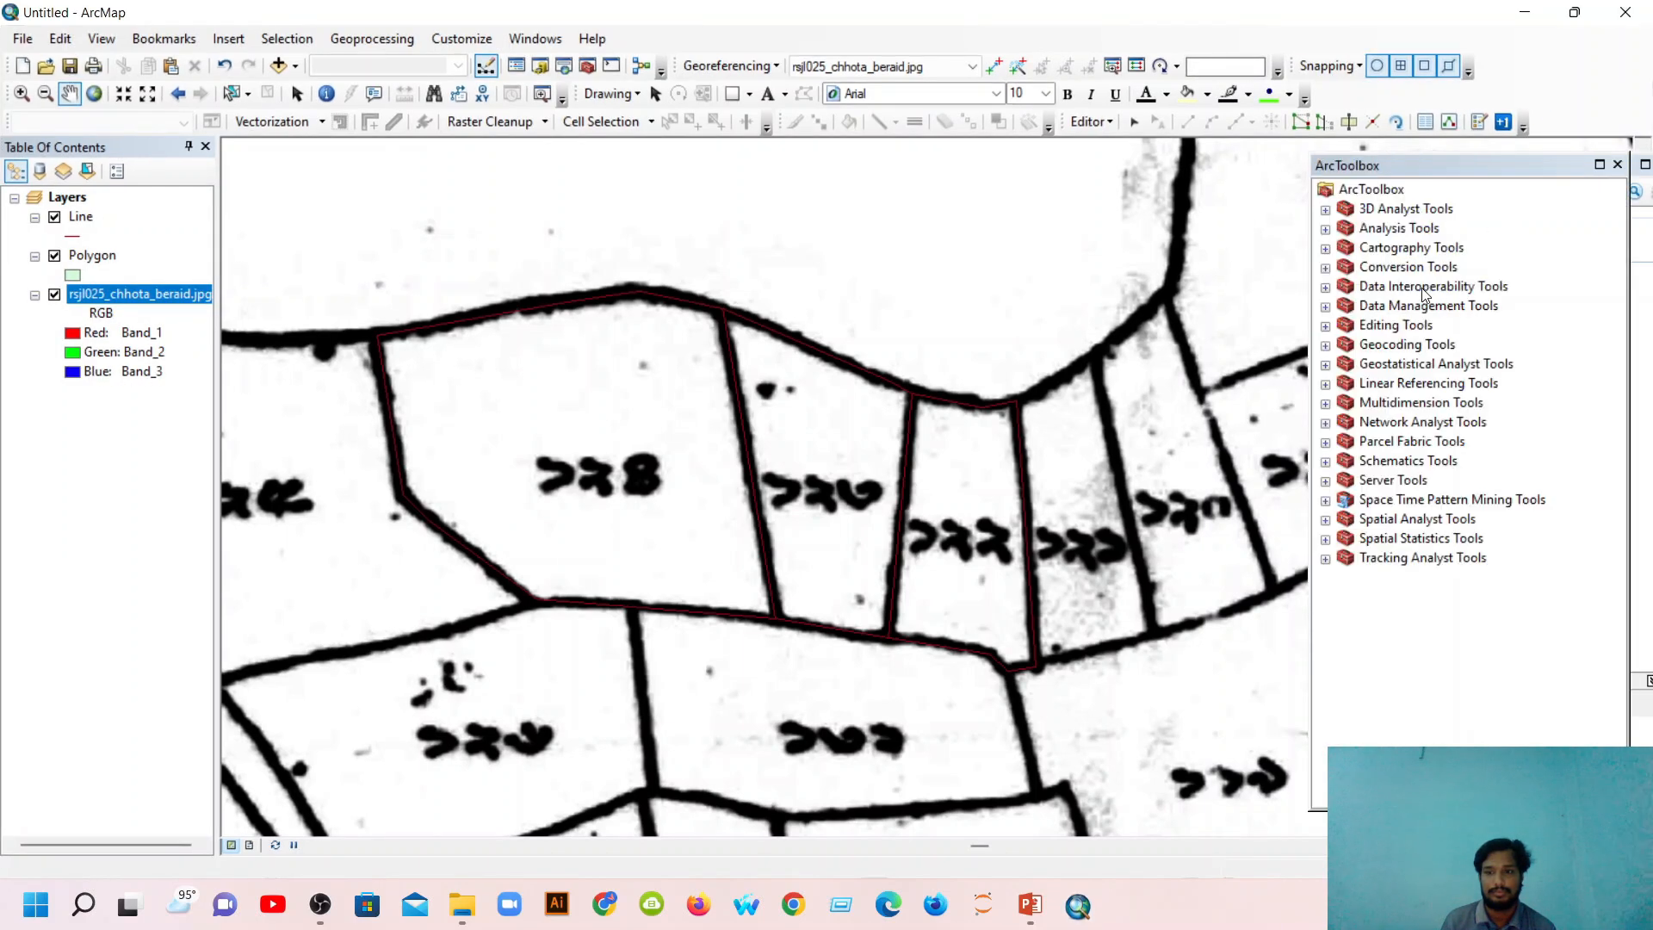
click(1325, 307)
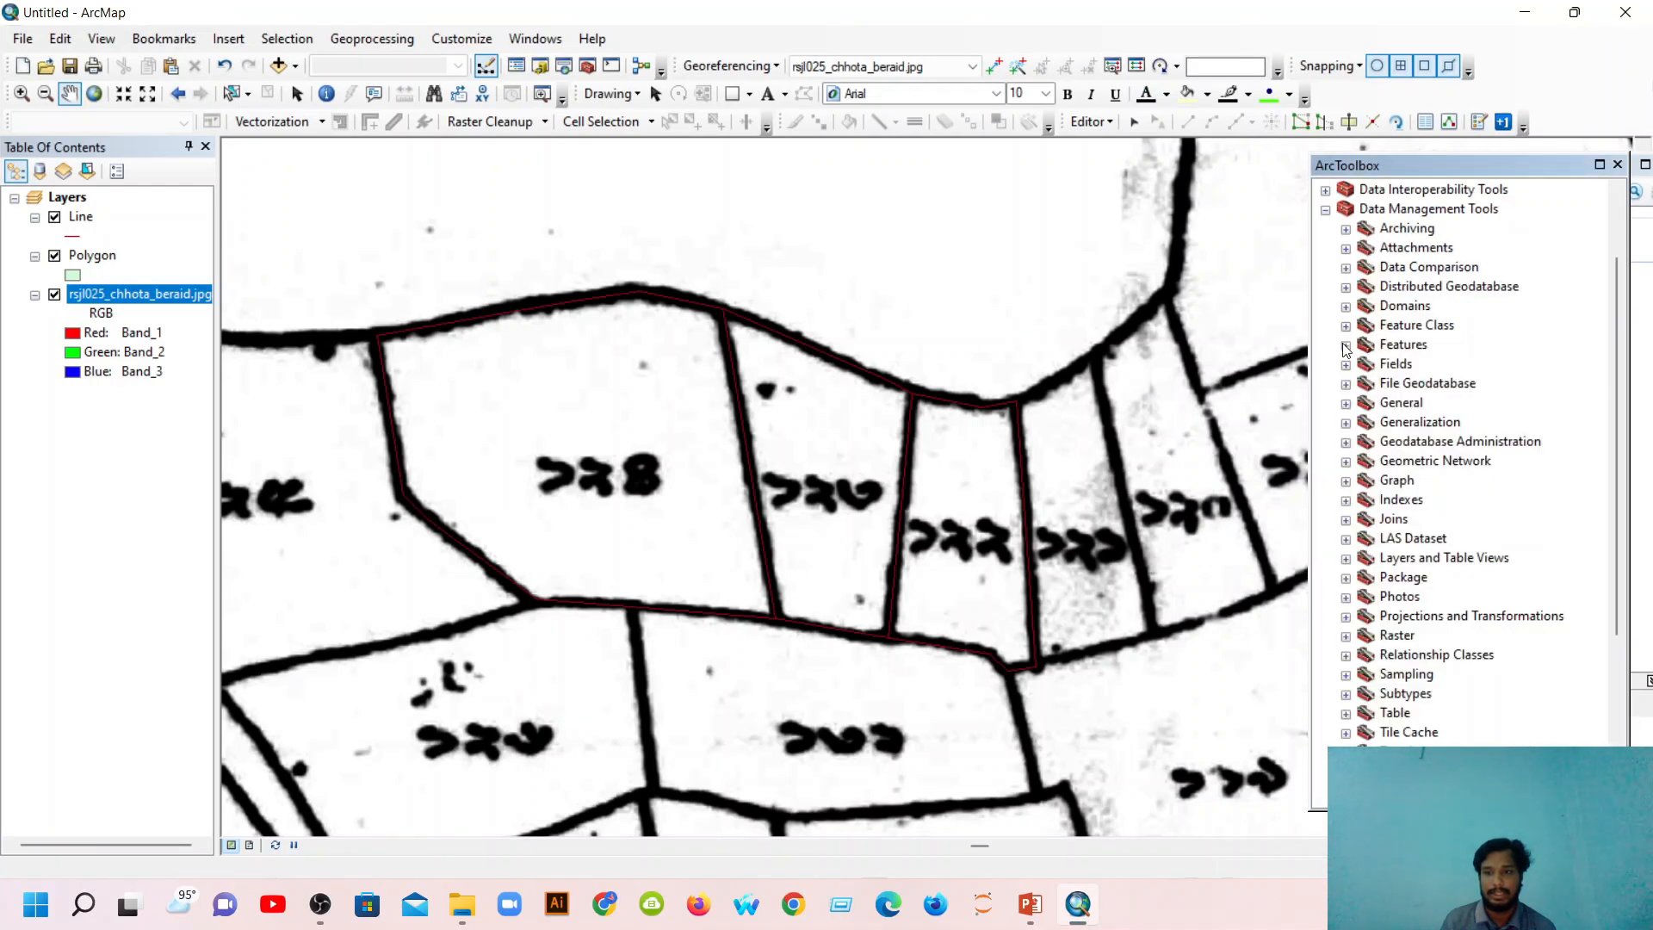
click(1346, 345)
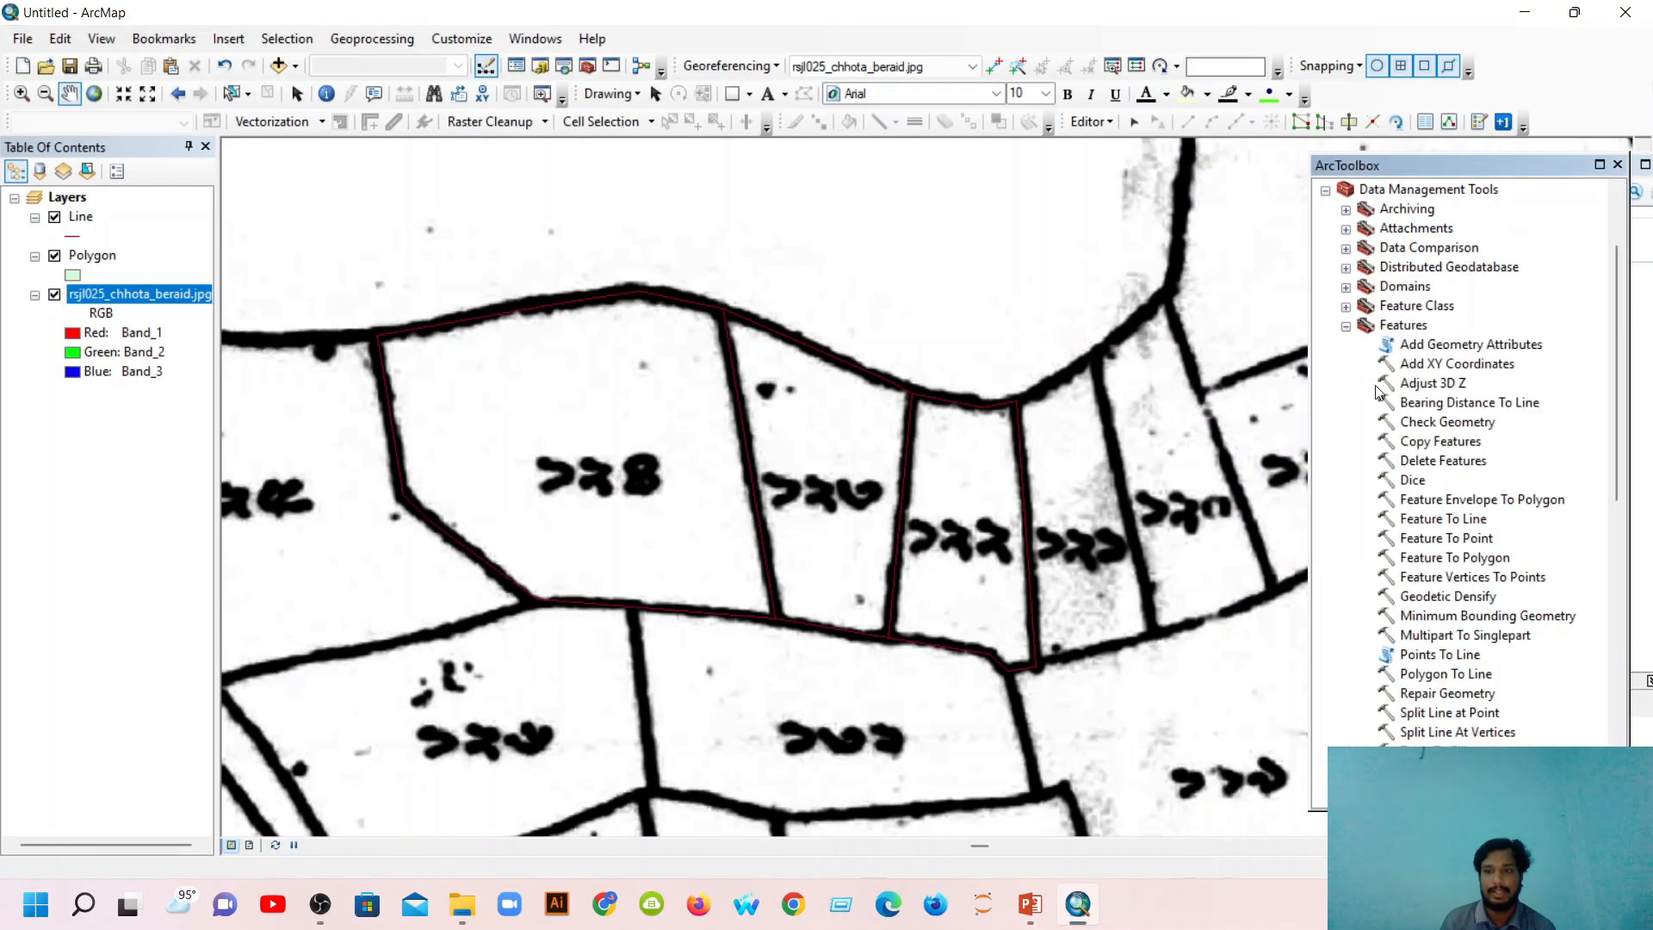
double_click(1442, 558)
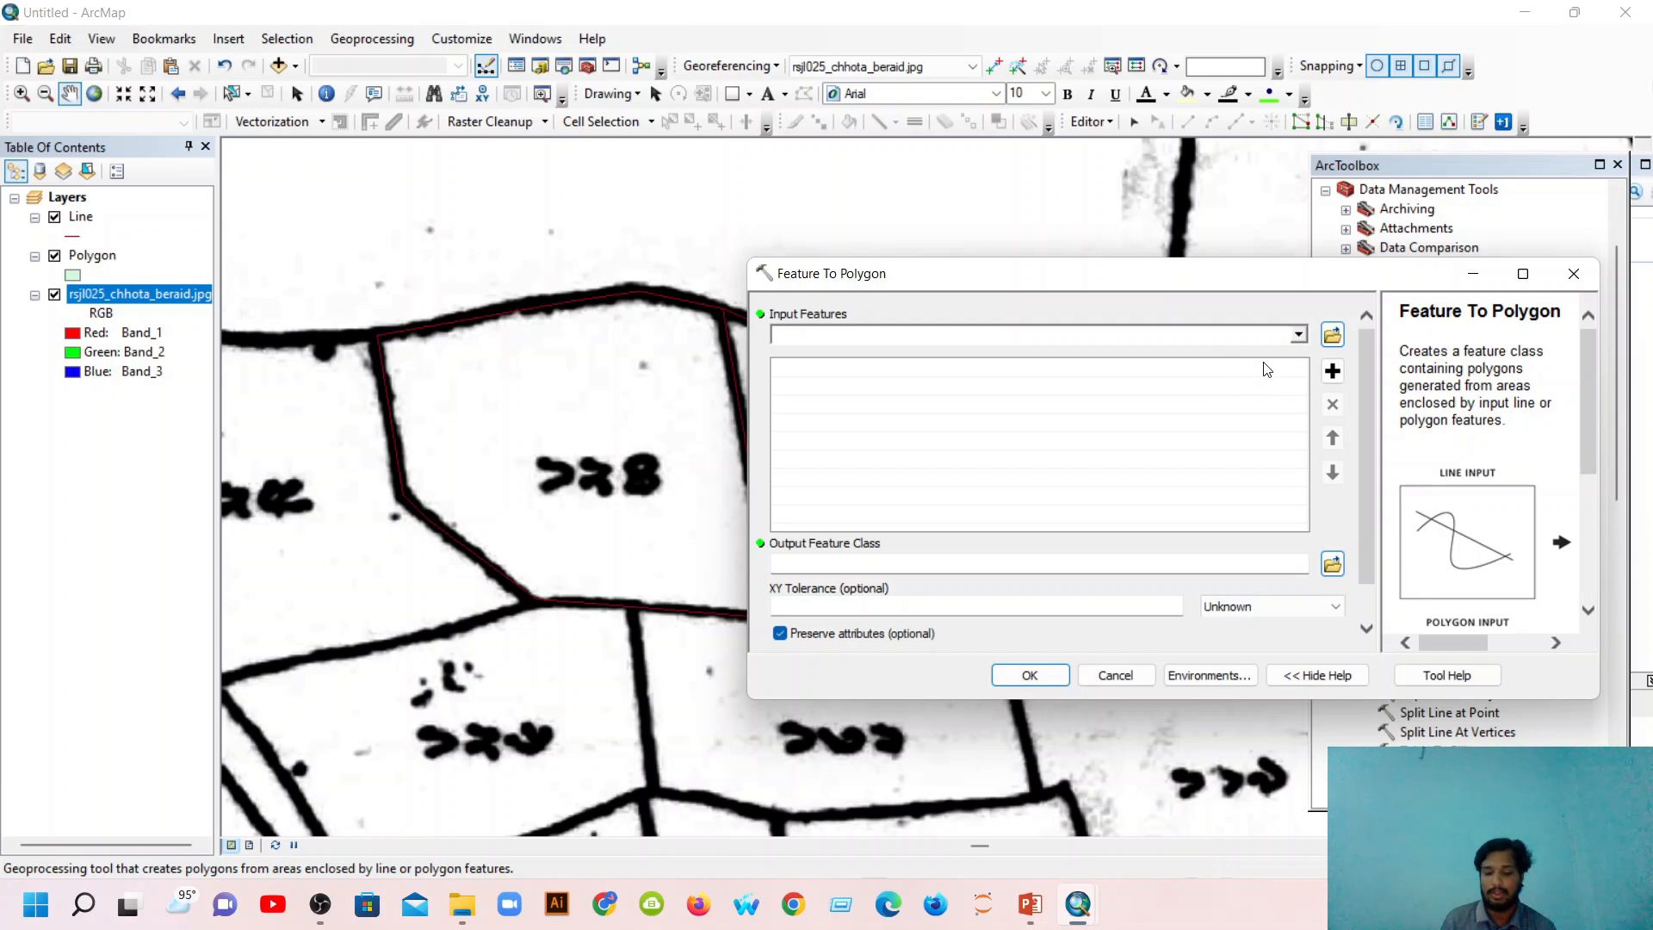
click(1298, 335)
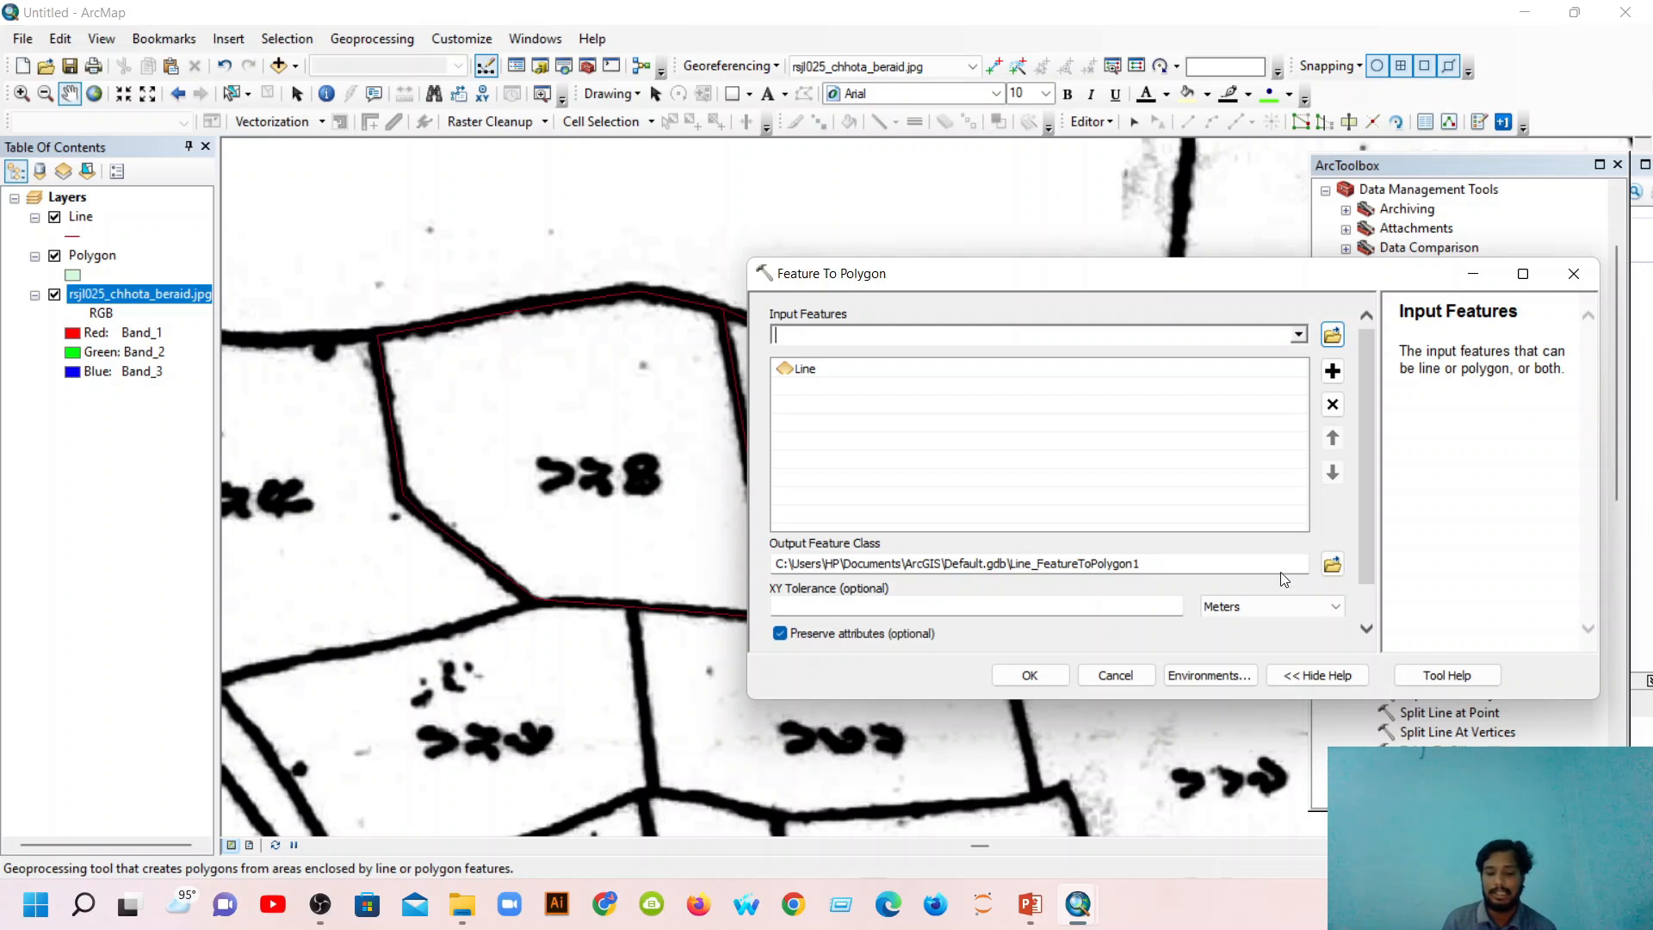
Set the Feature To Polygon output to a feature class named "line to polygon" in C:\Users\HP\Desktop\Shapefile.
click(1333, 564)
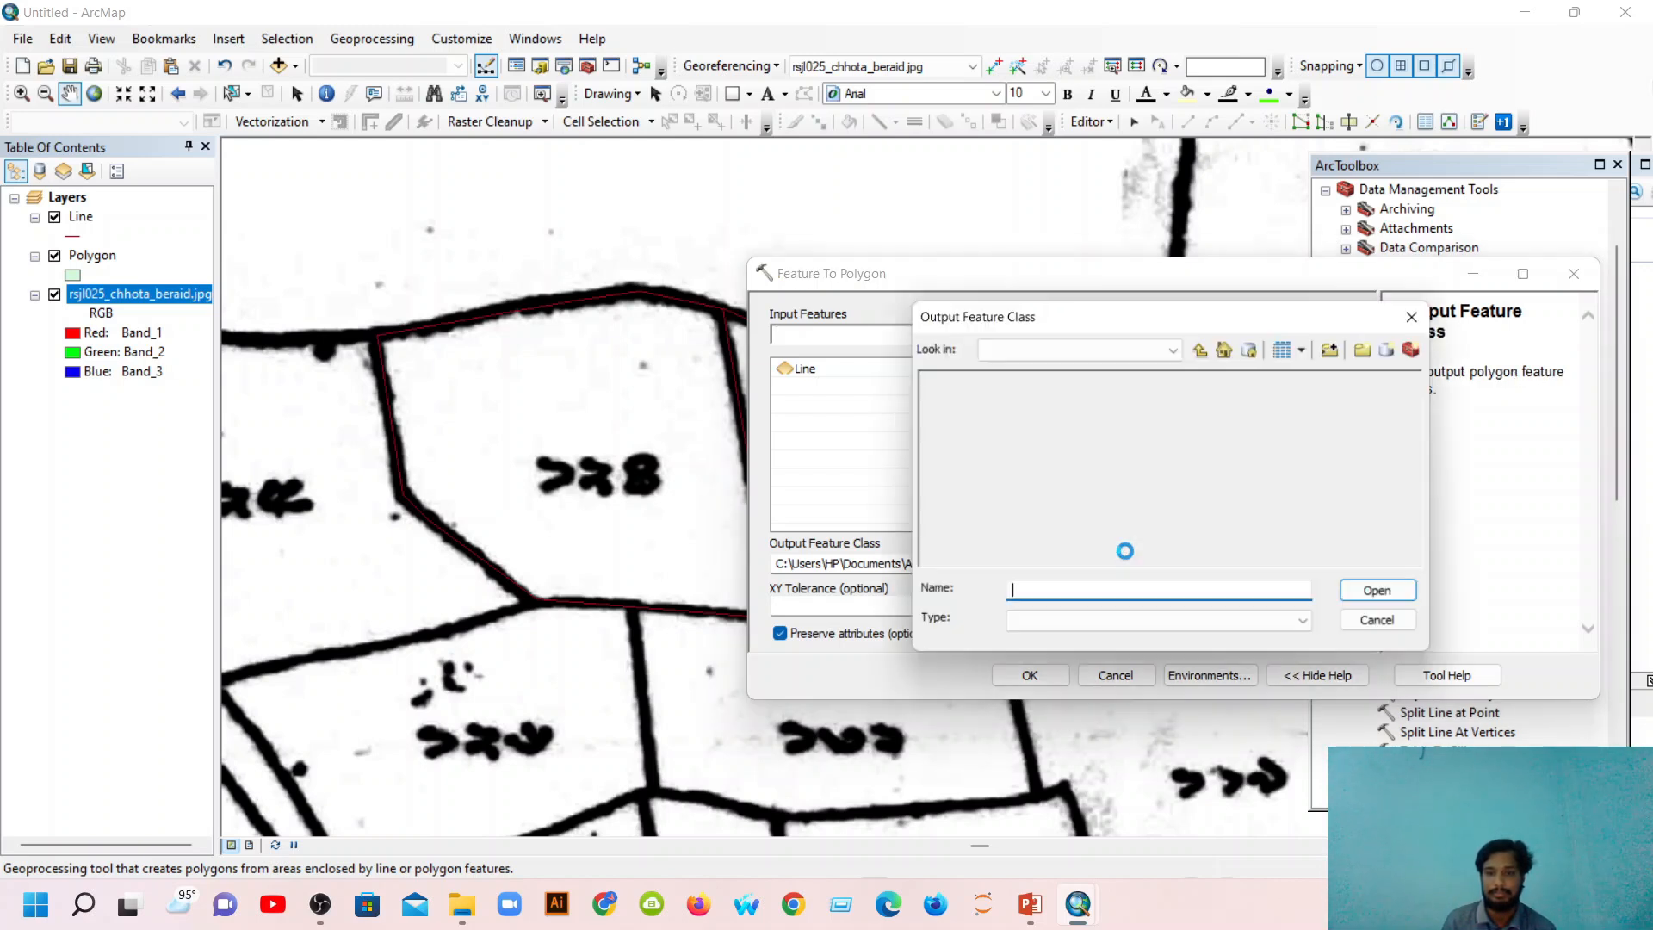
click(1204, 349)
click(1204, 348)
click(1204, 348)
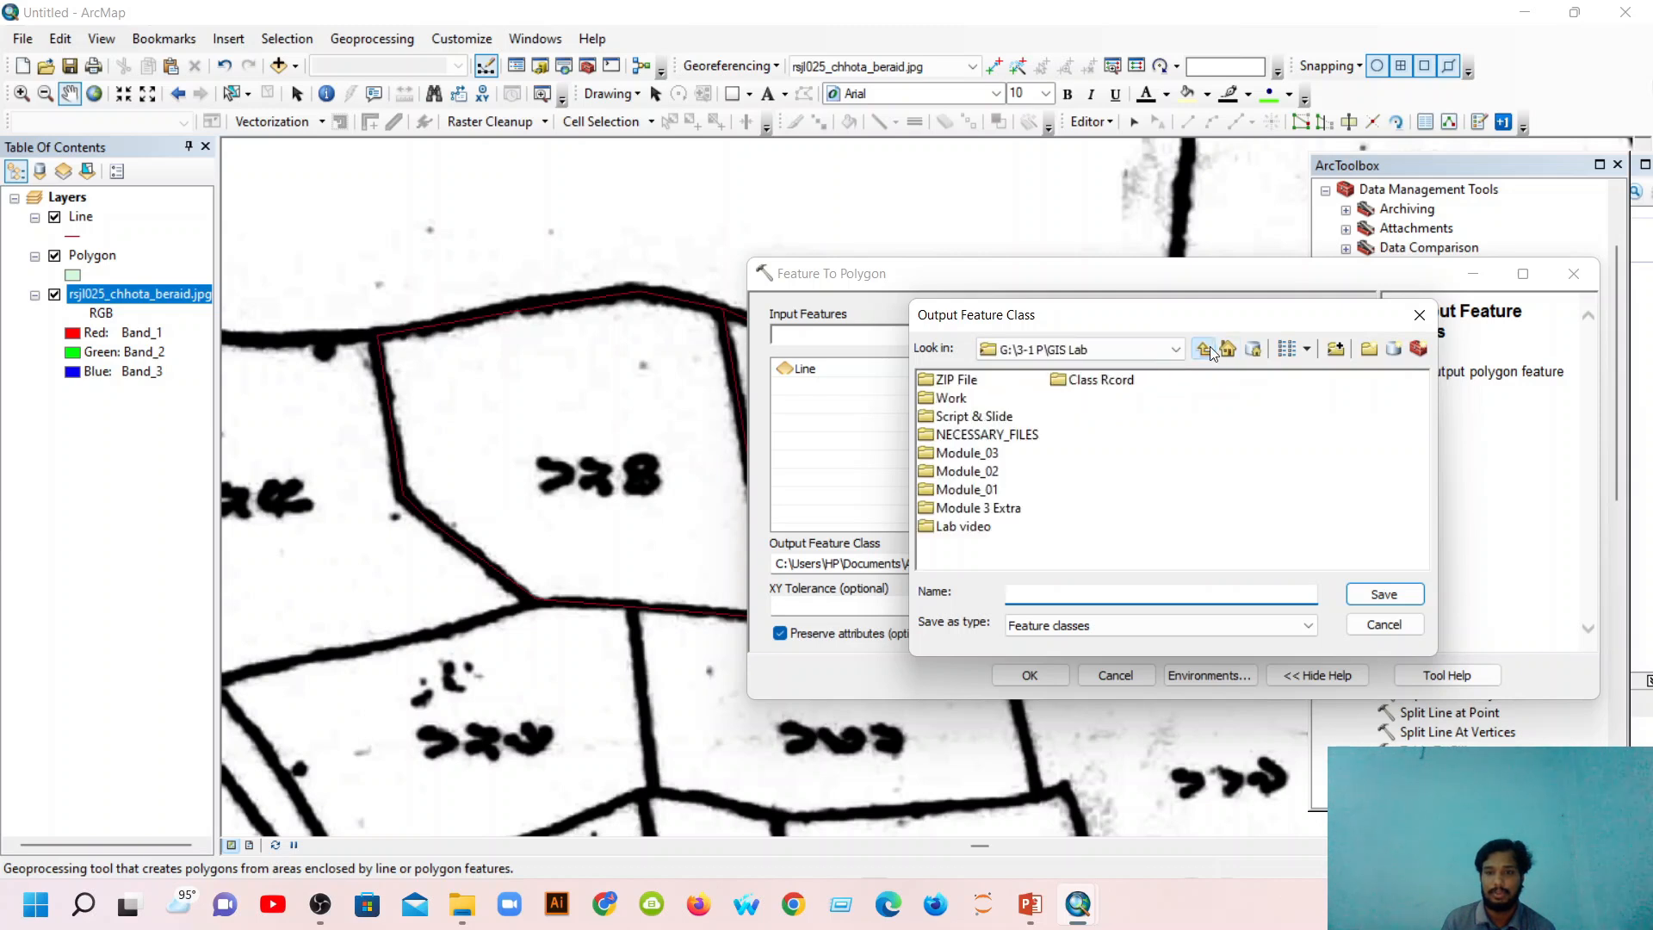
click(1210, 352)
click(1203, 353)
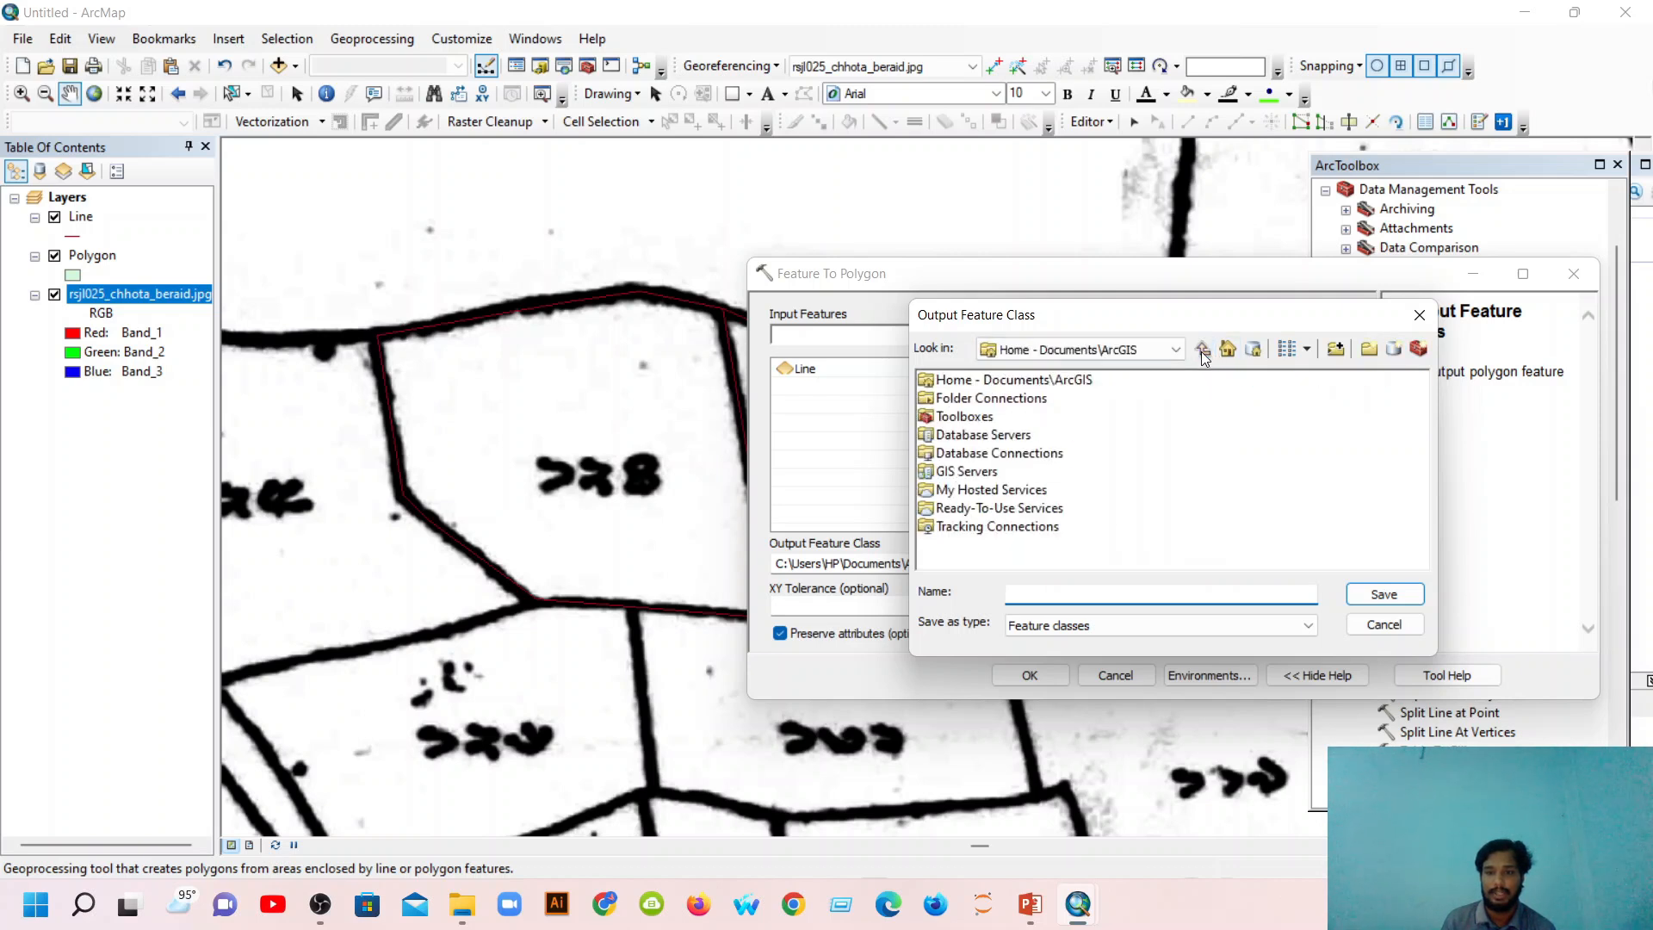
click(1174, 350)
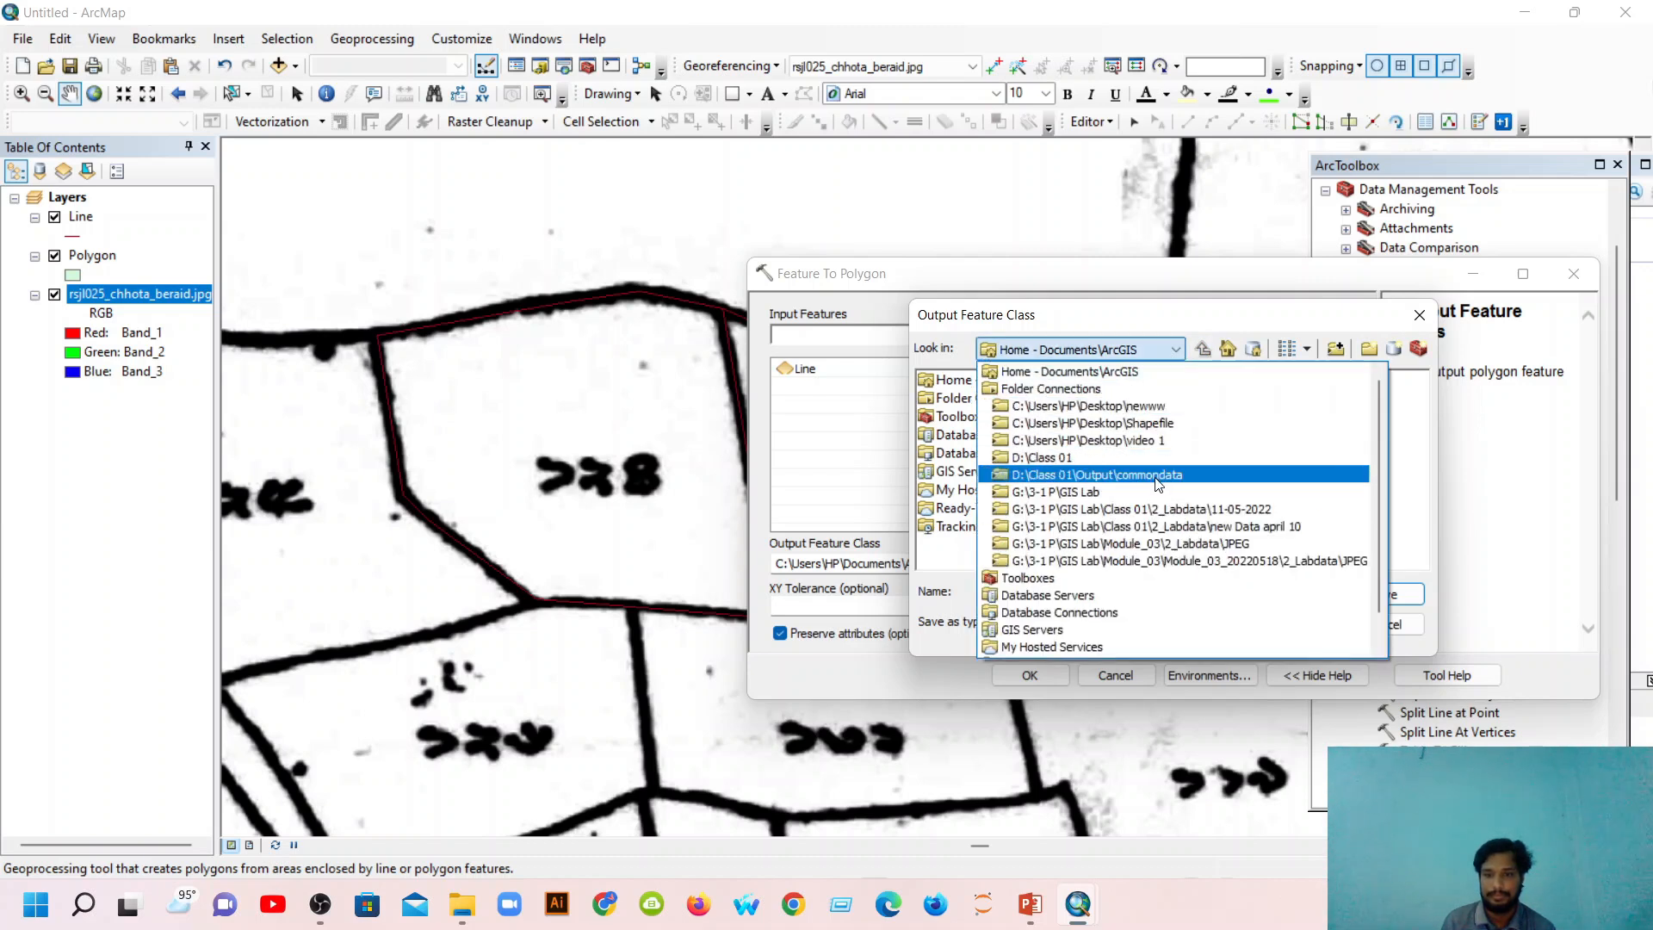
click(1145, 423)
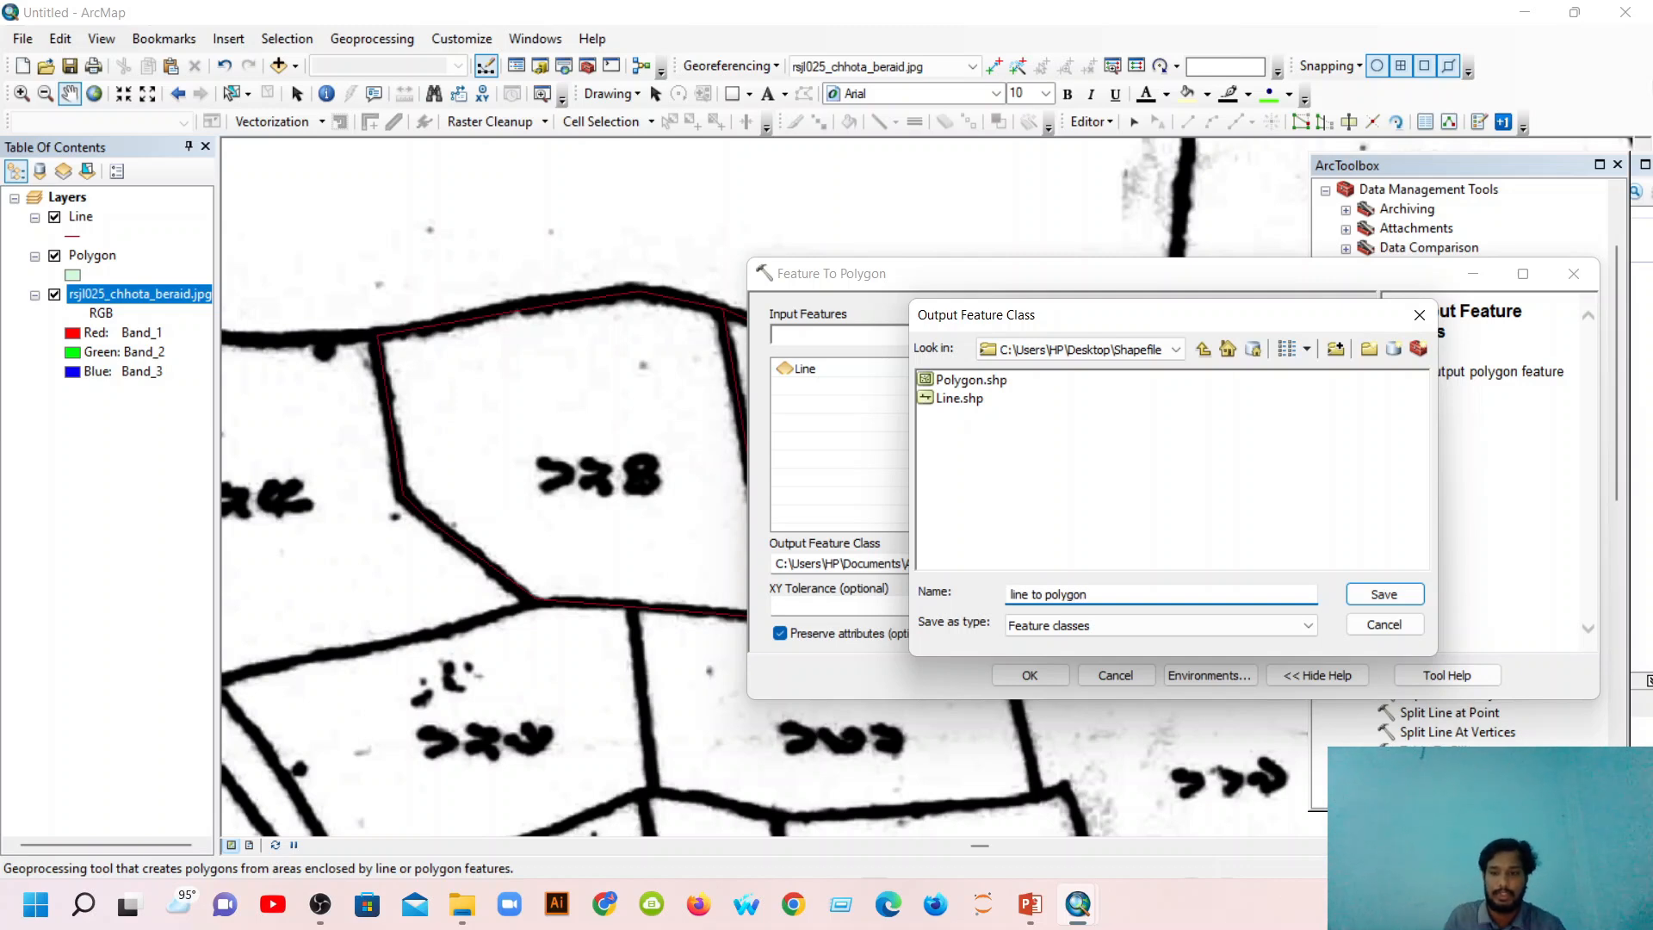
click(1412, 592)
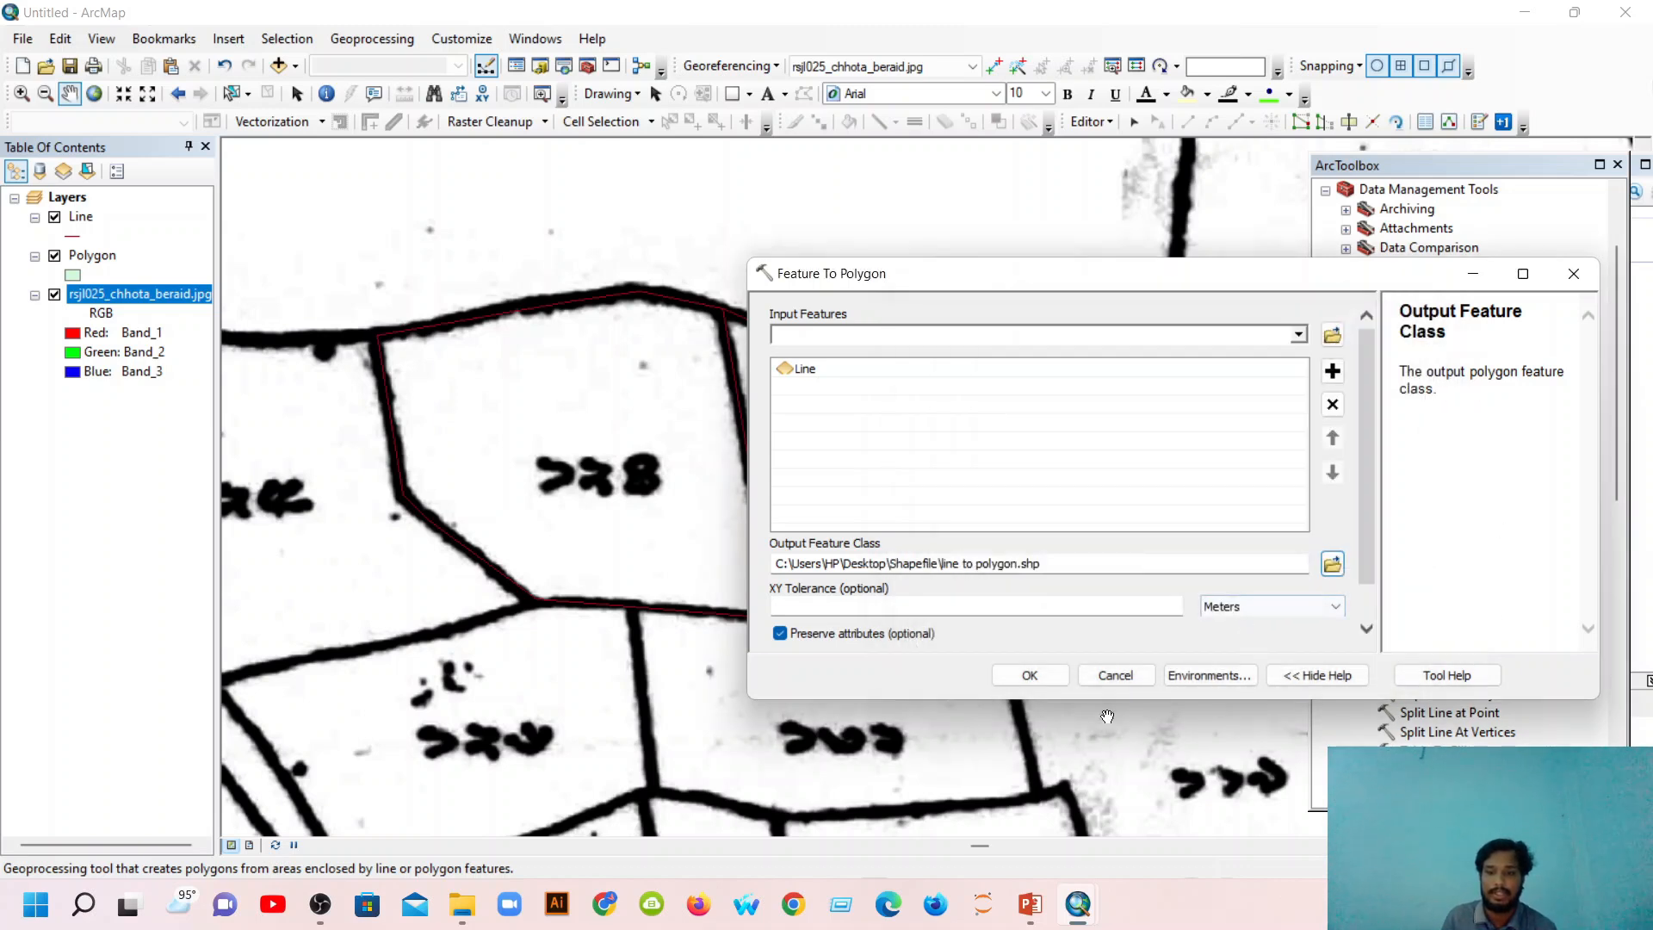
Run the Feature To Polygon conversion, inspect the resulting polygons on the map, and close ArcToolbox.
click(1024, 683)
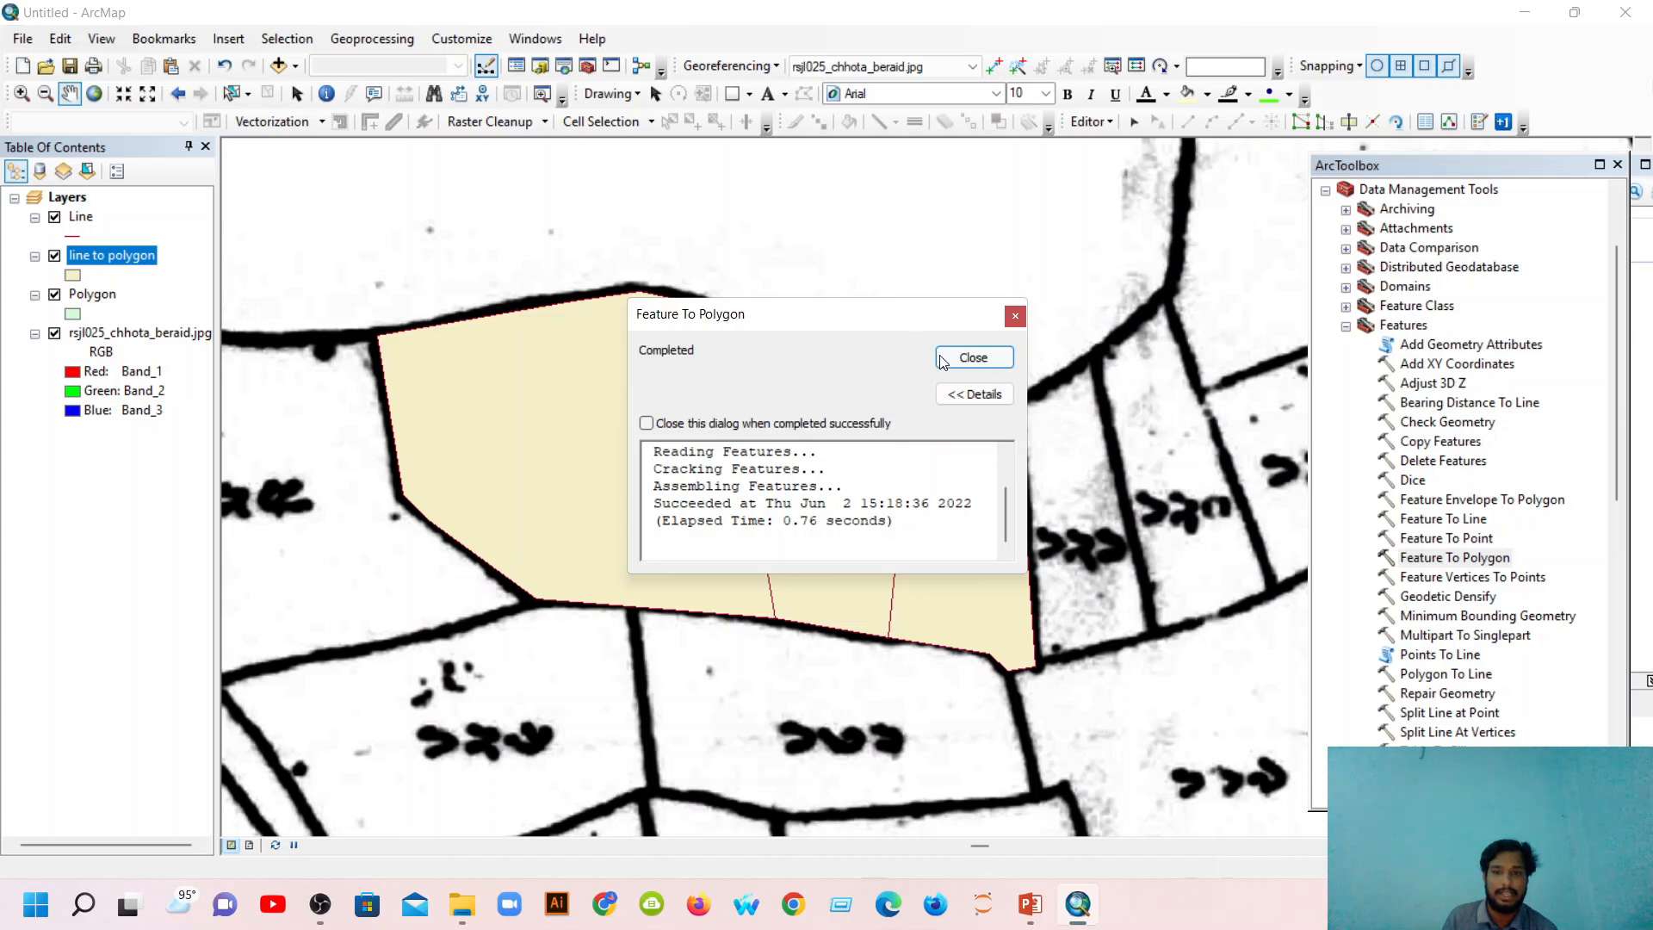
click(973, 357)
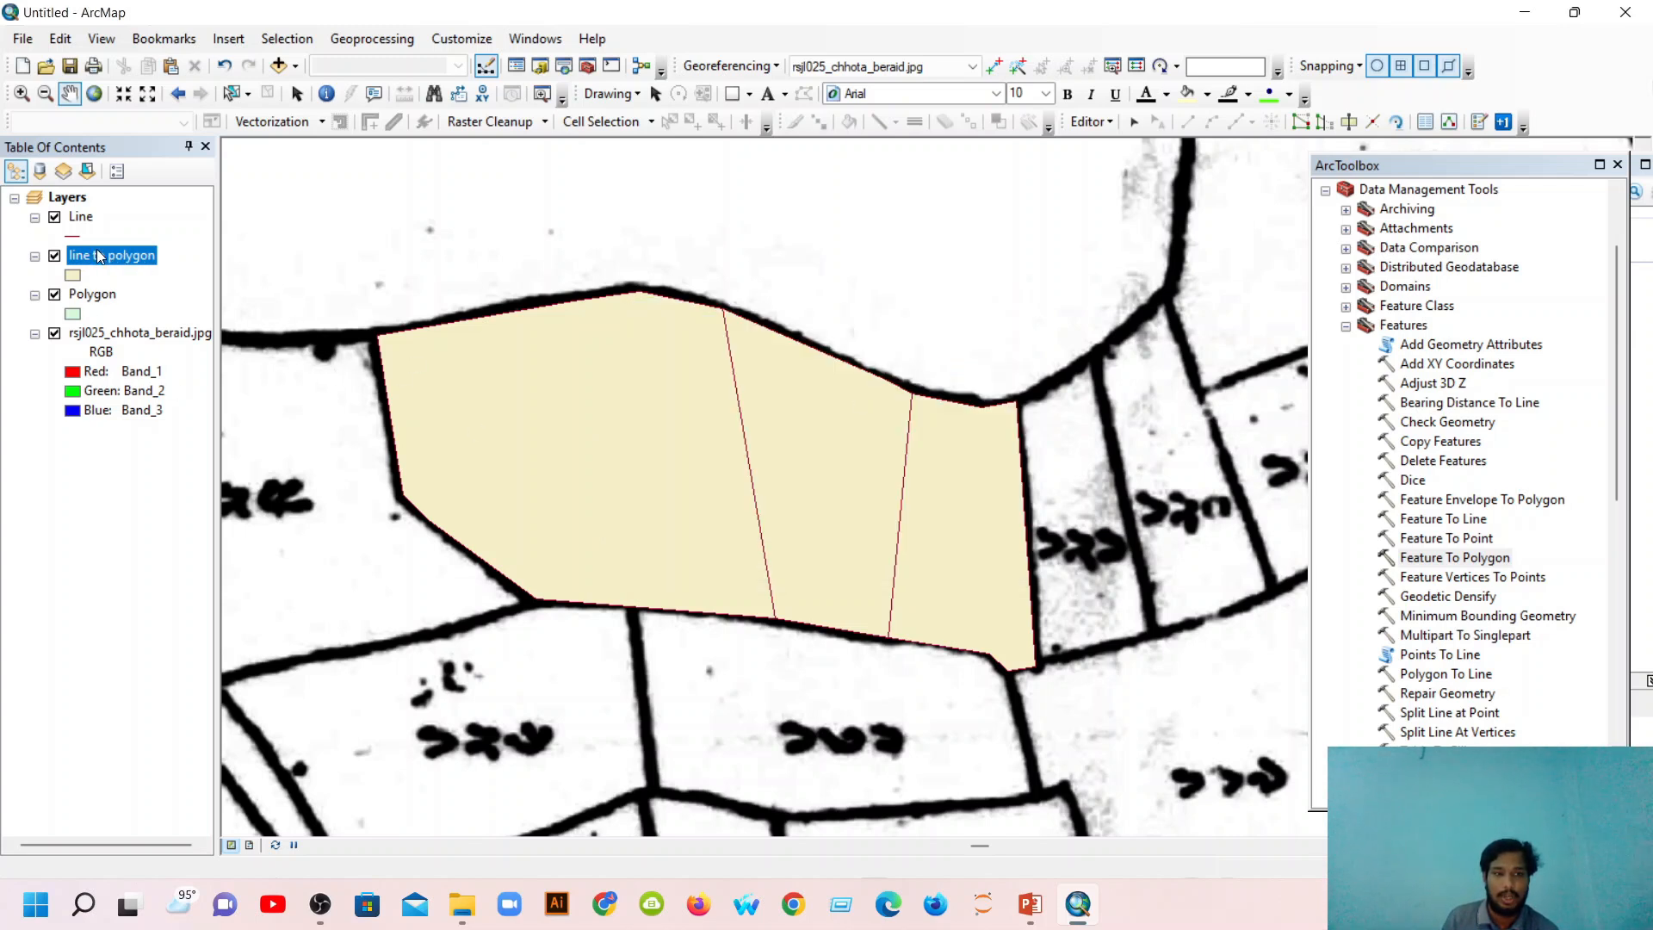
drag(695, 449, 713, 424)
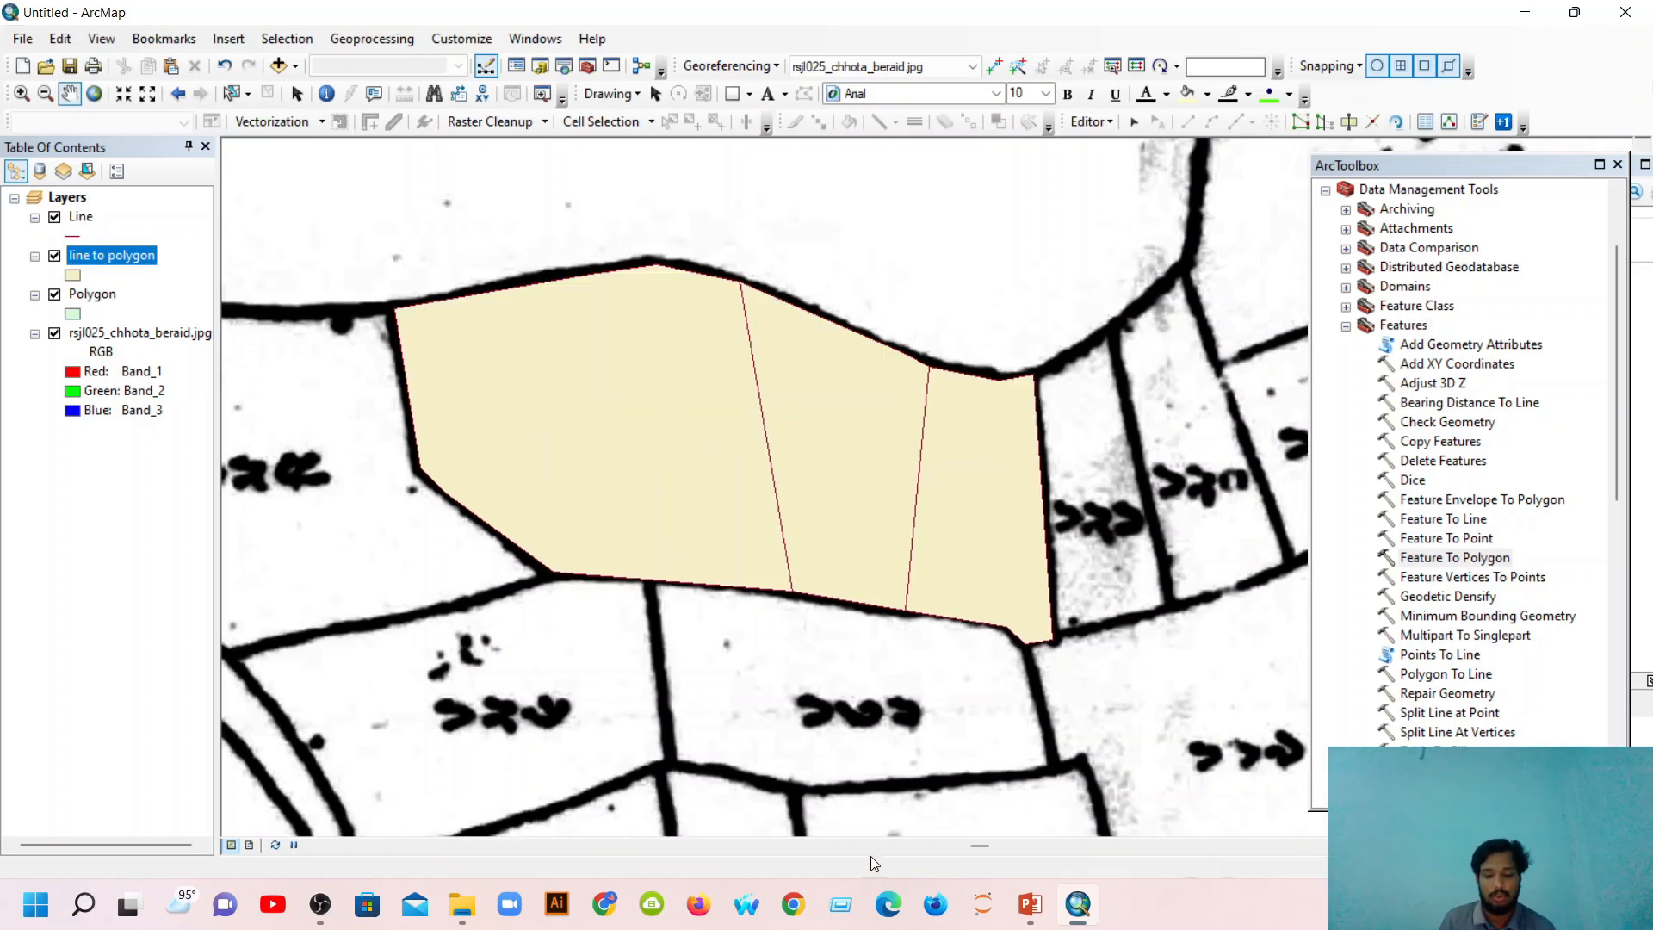
scroll(995, 851, up, 2)
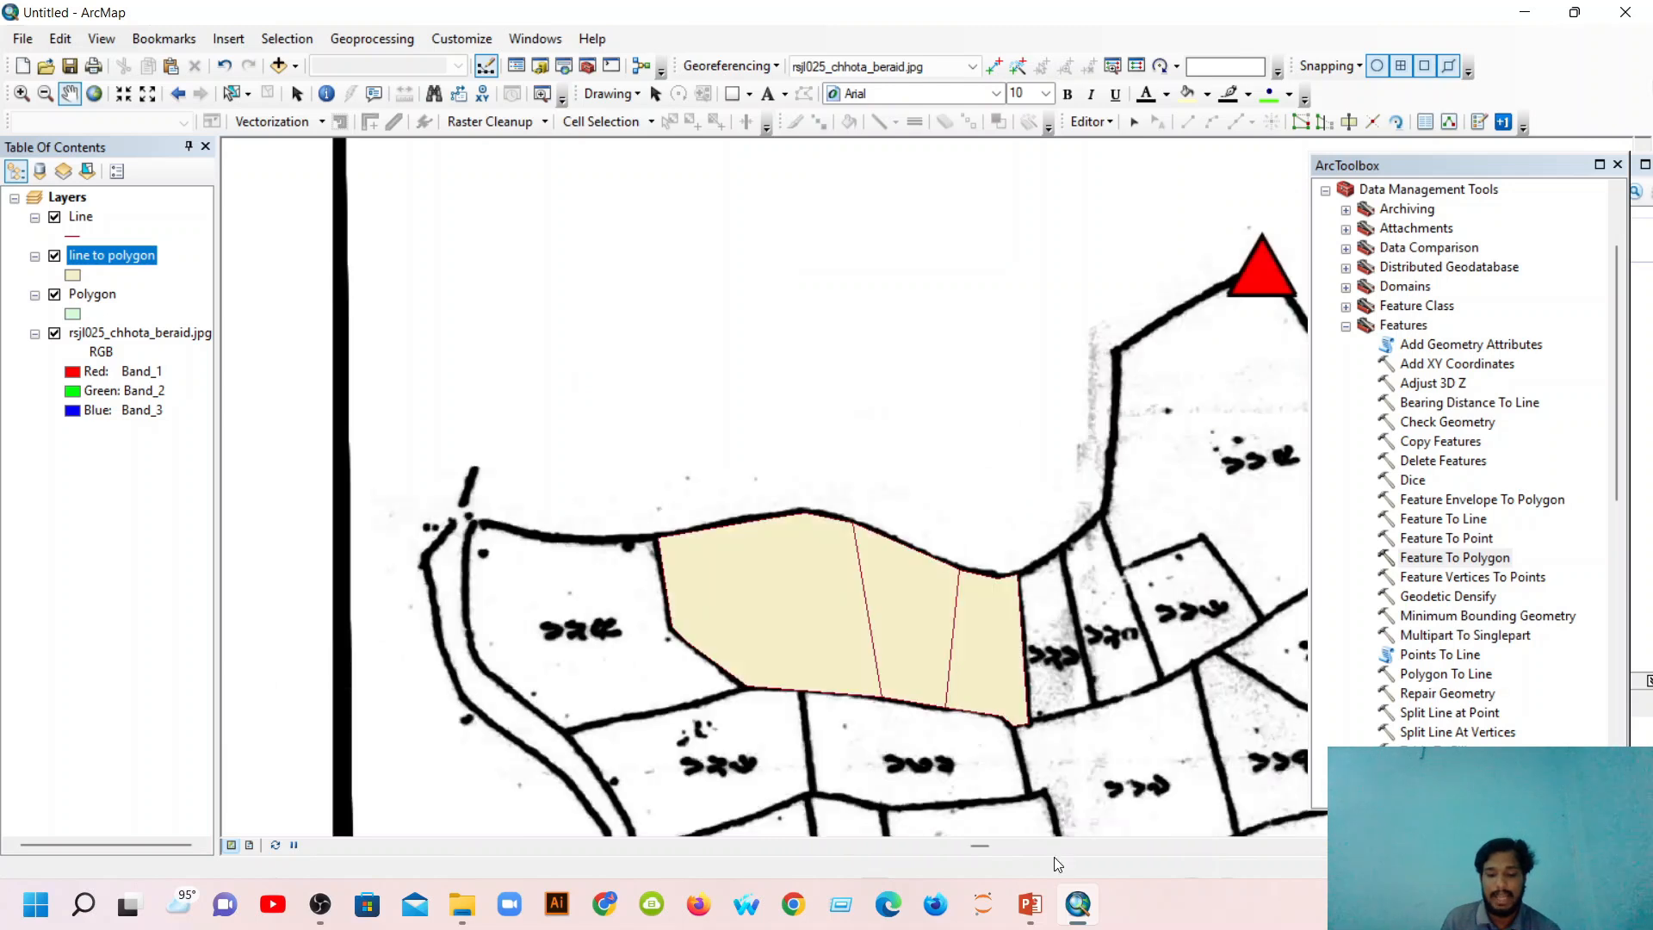
drag(1154, 828, 973, 564)
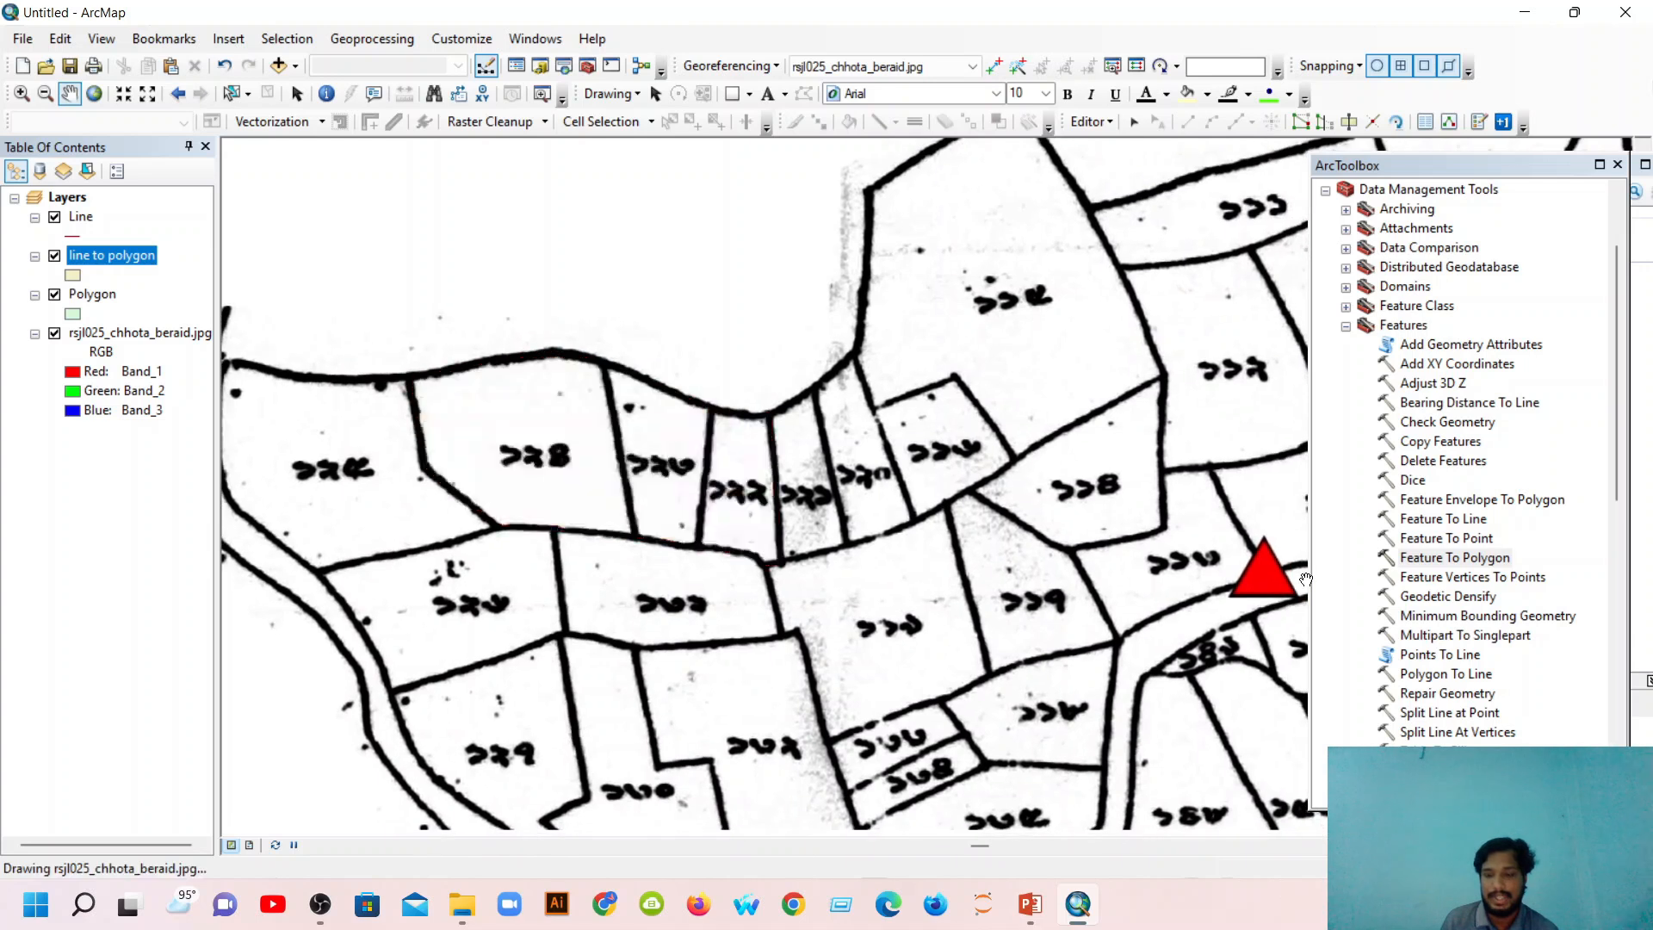
click(1617, 165)
Digitize the elongated parcel just east of the northern red triangle as a feature in the Polygon layer, following its scanned boundary.
click(1455, 288)
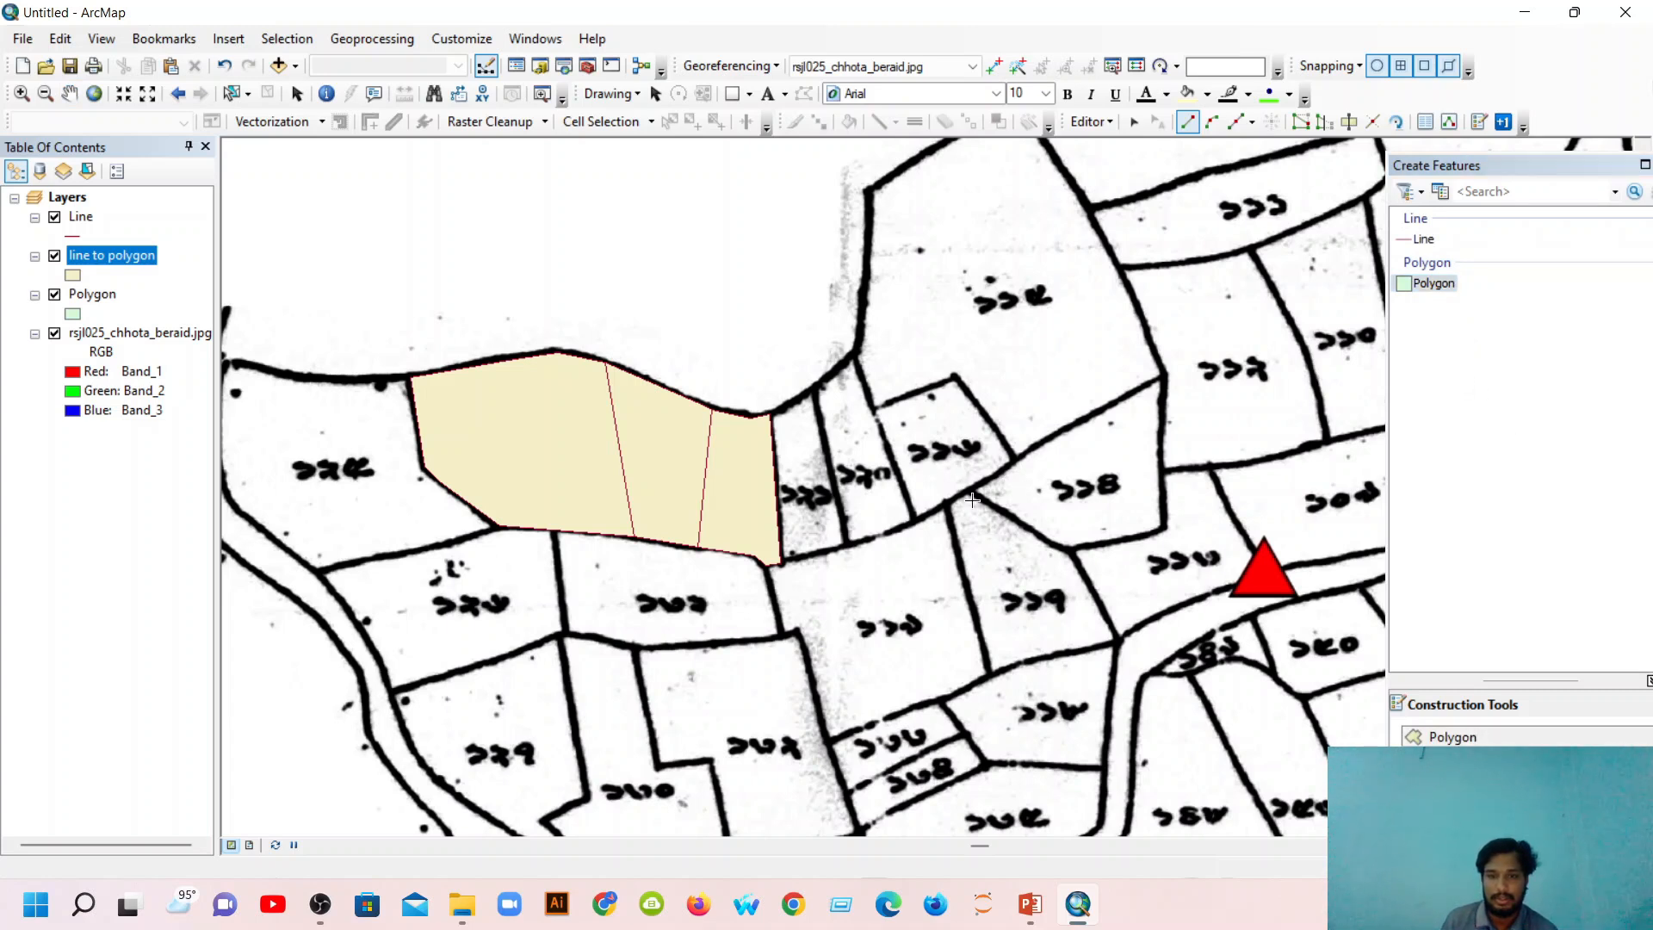
scroll(1083, 567, up, 2)
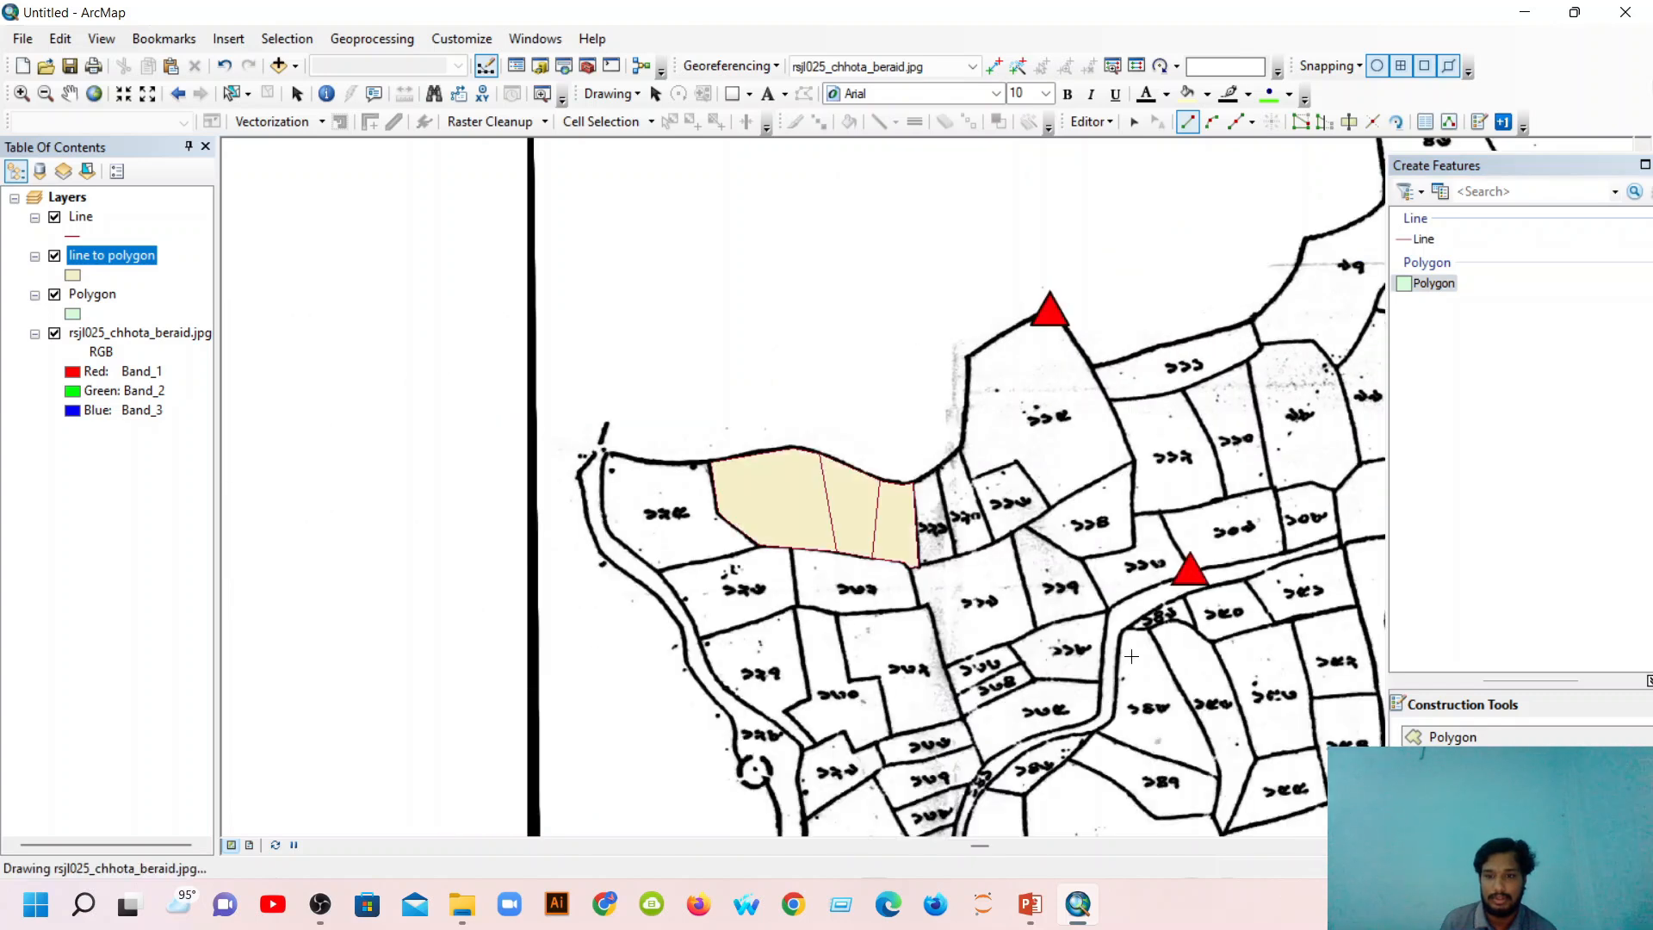
scroll(1176, 422, down, 2)
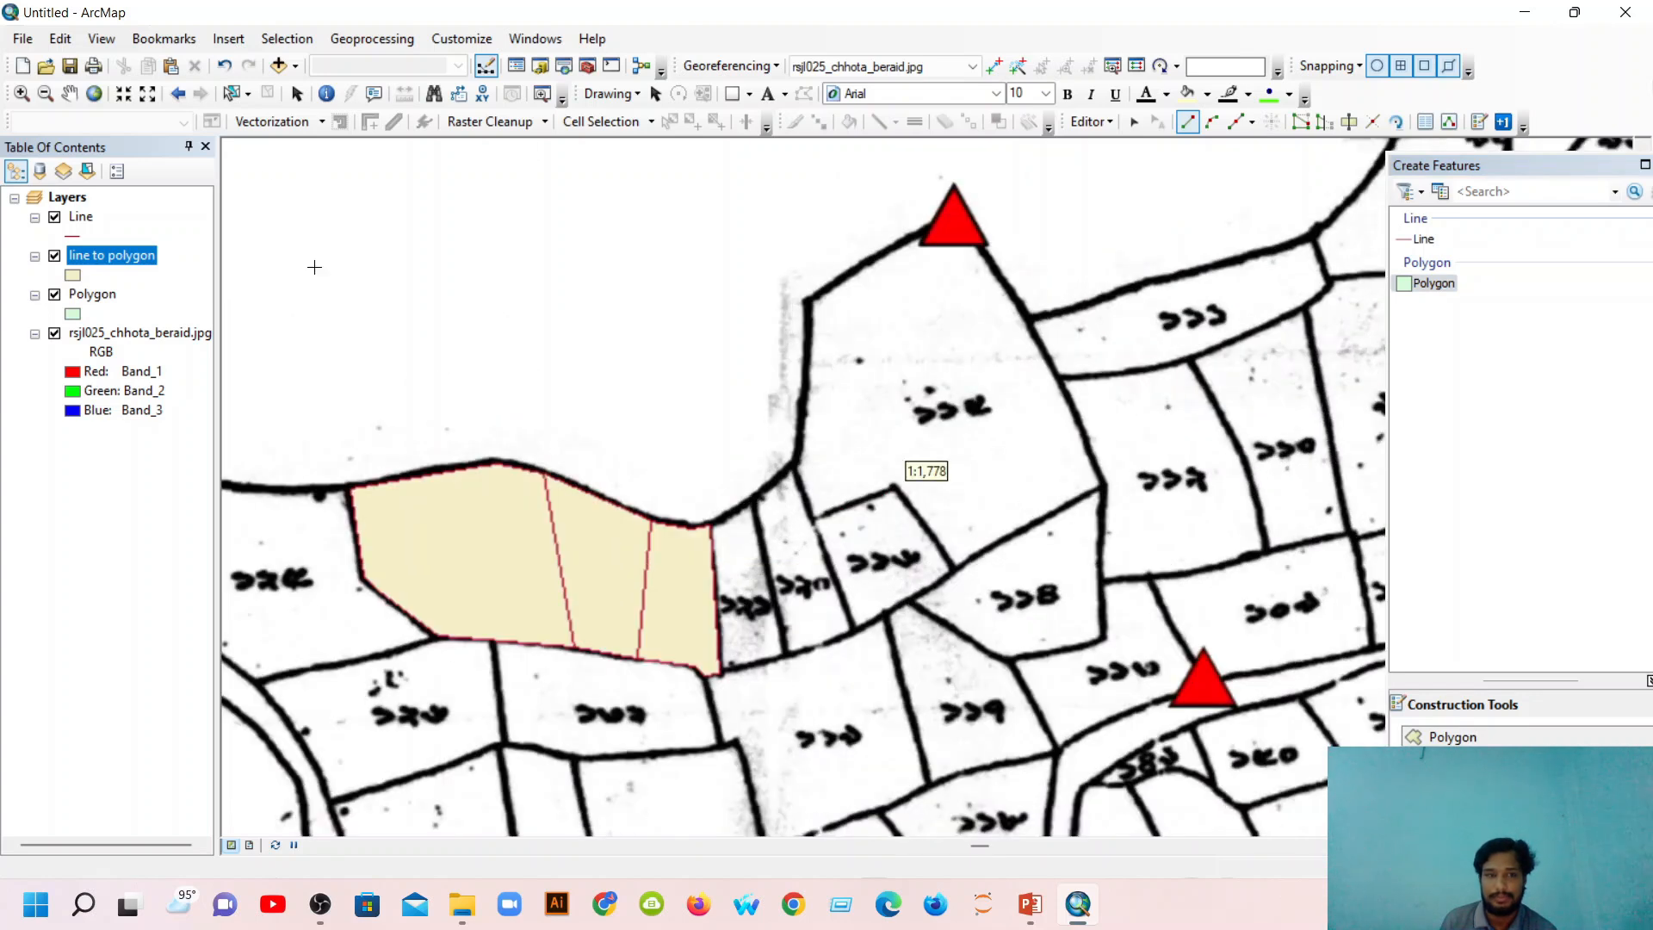
click(72, 94)
drag(818, 486, 486, 522)
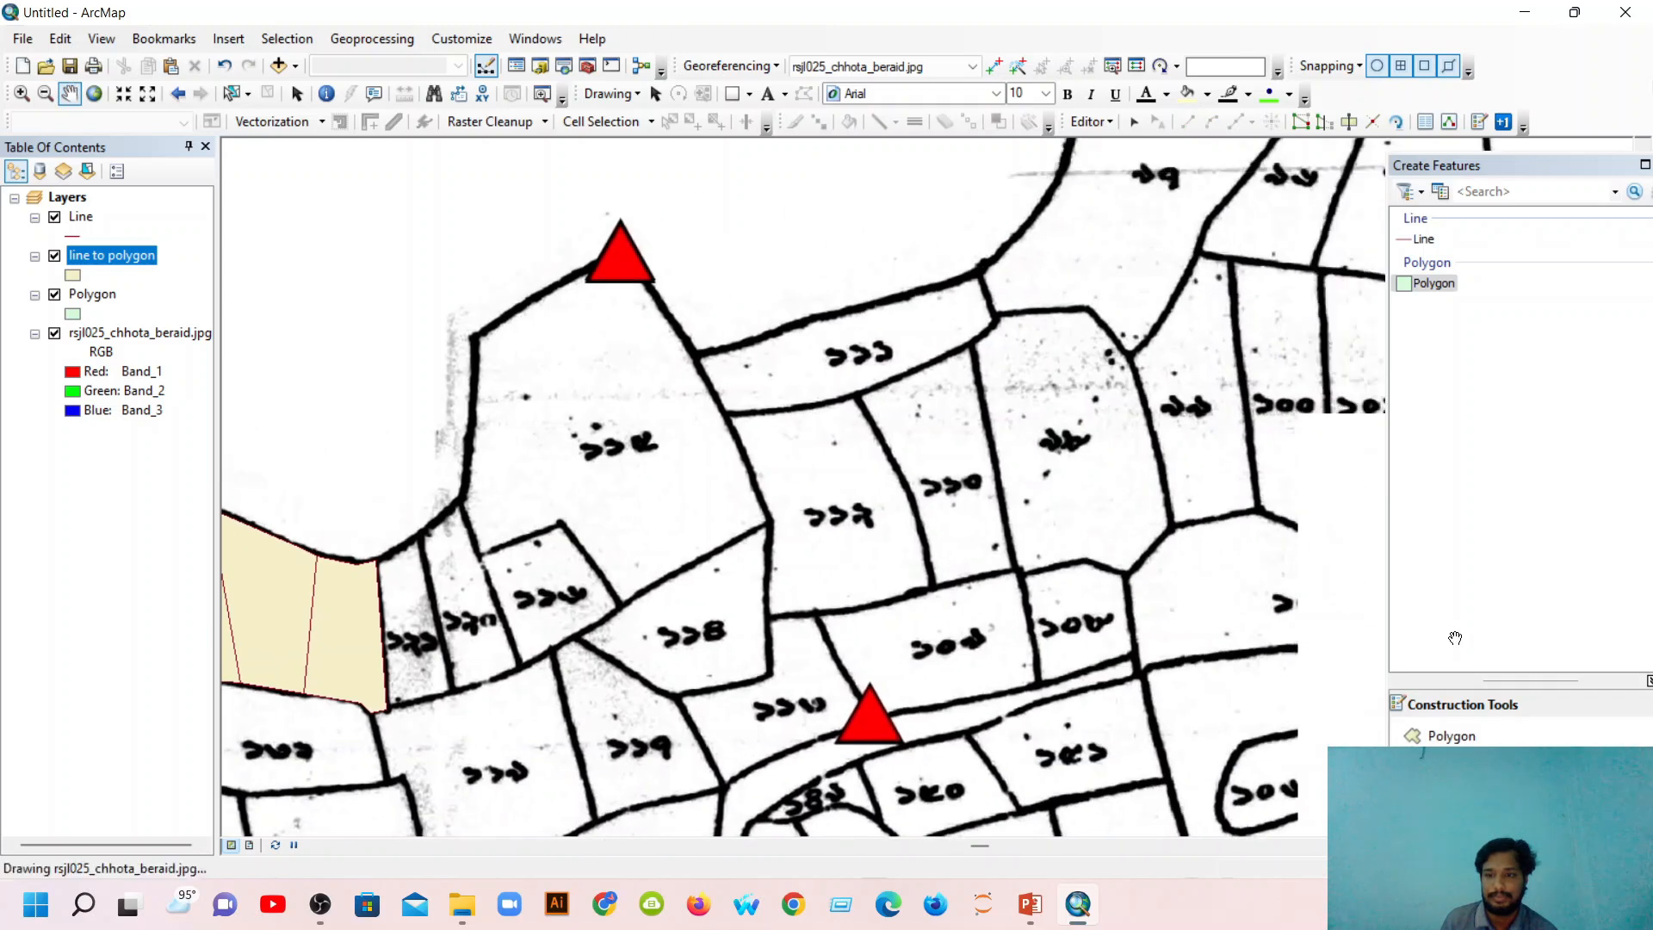
click(1451, 736)
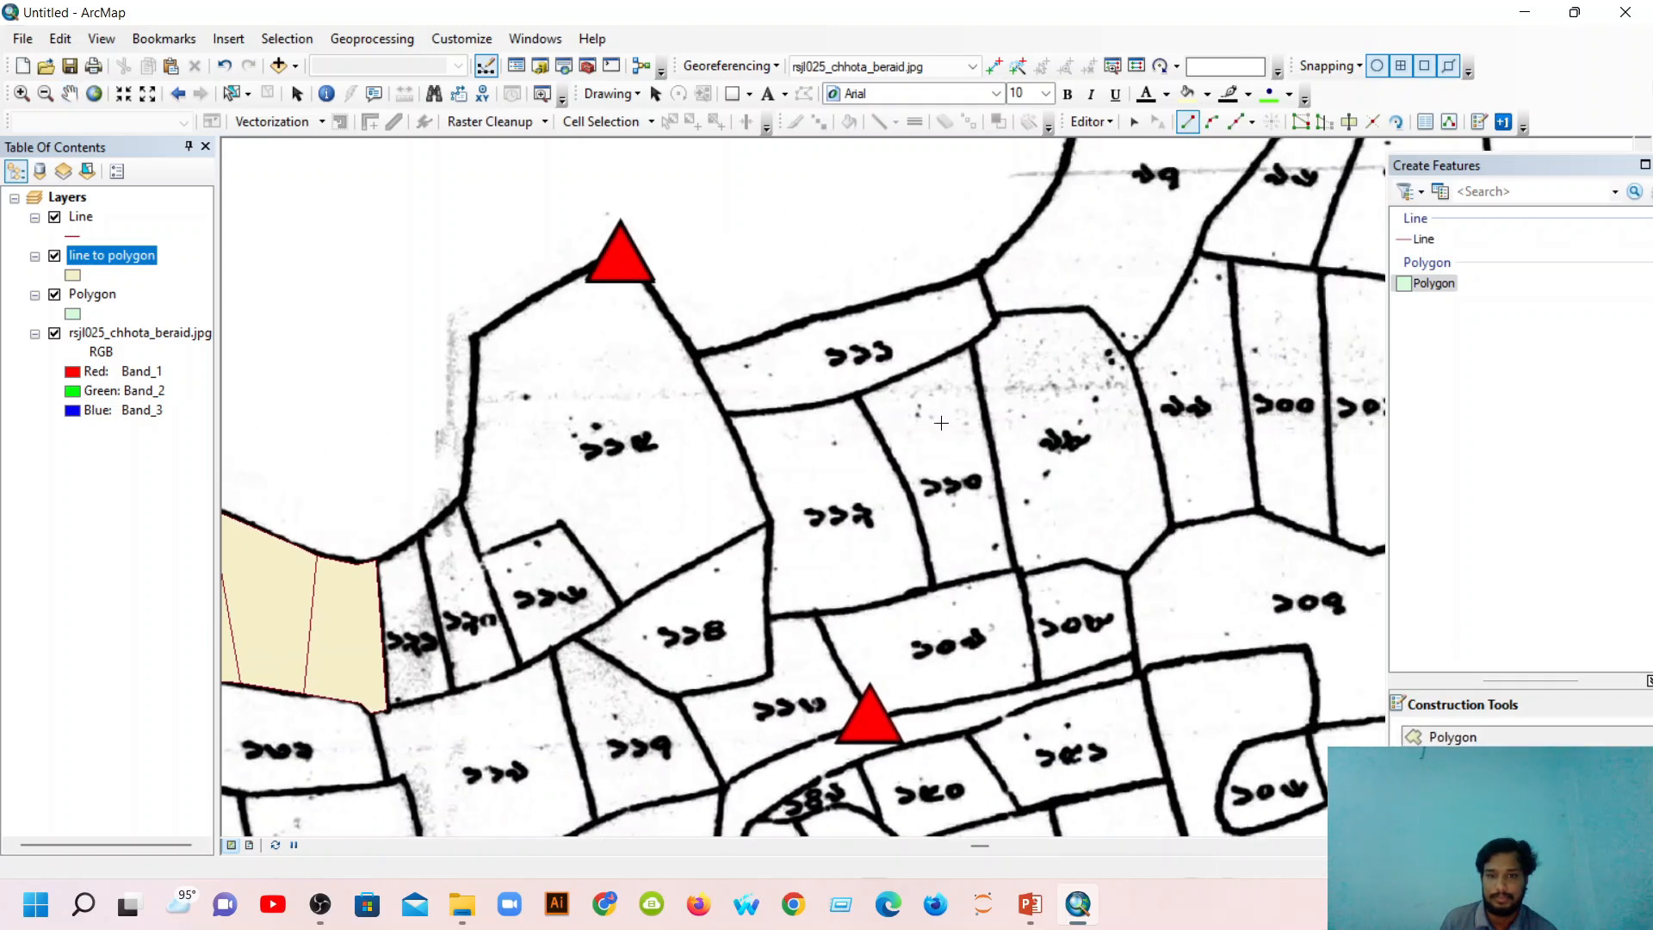
scroll(749, 384, down, 2)
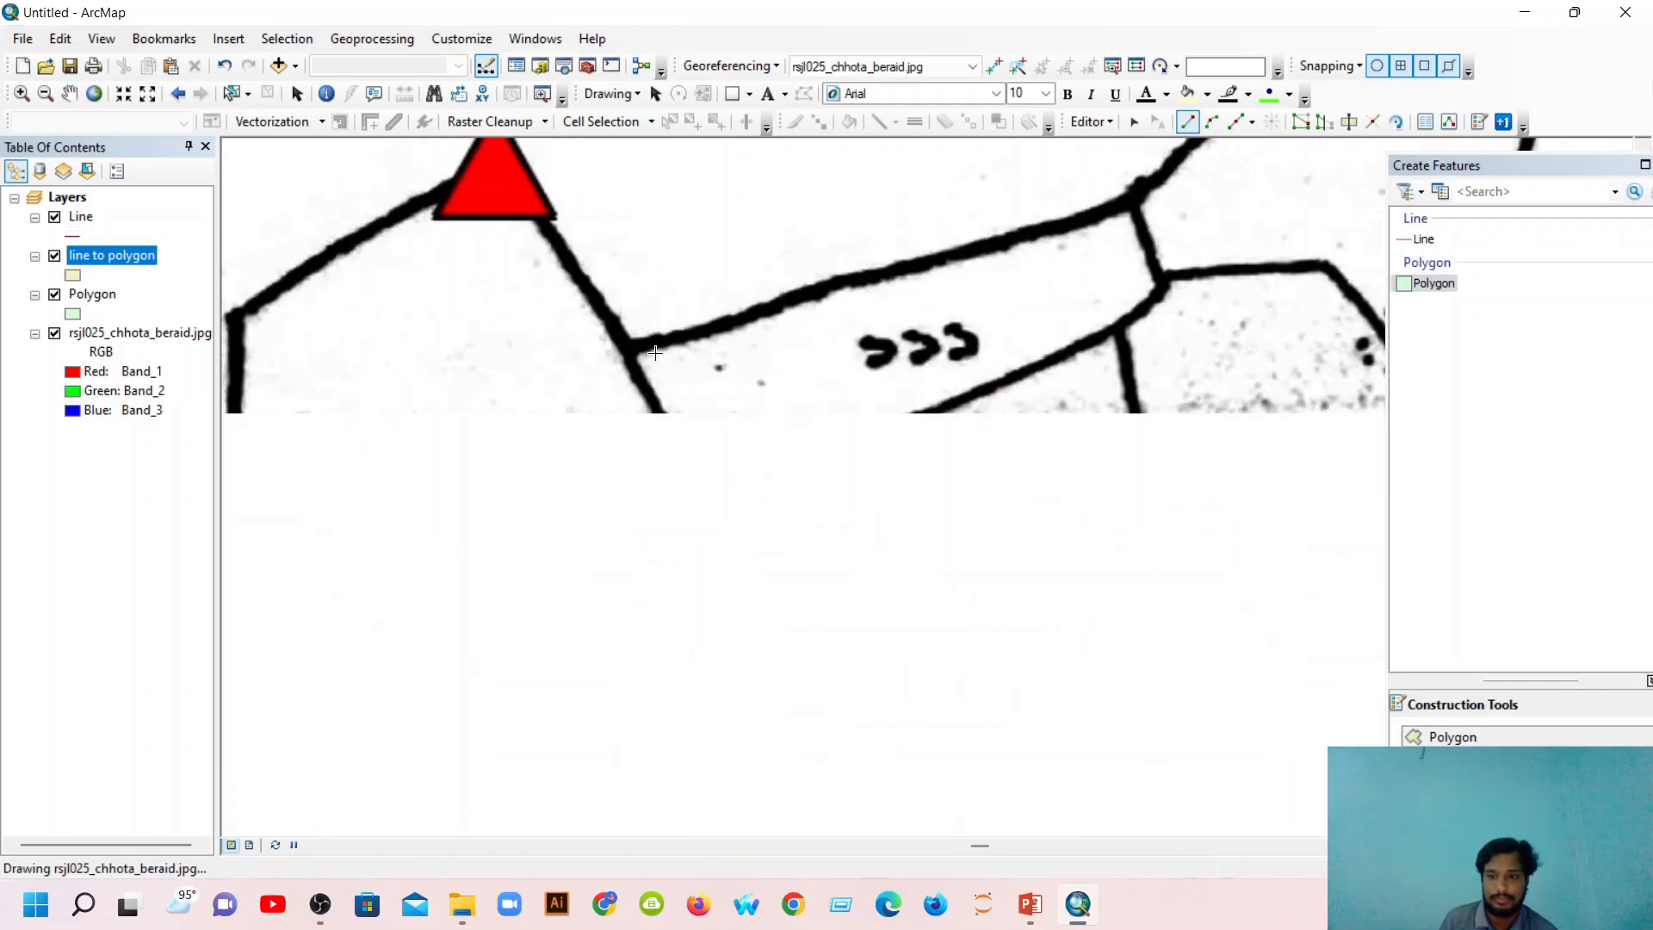
click(635, 349)
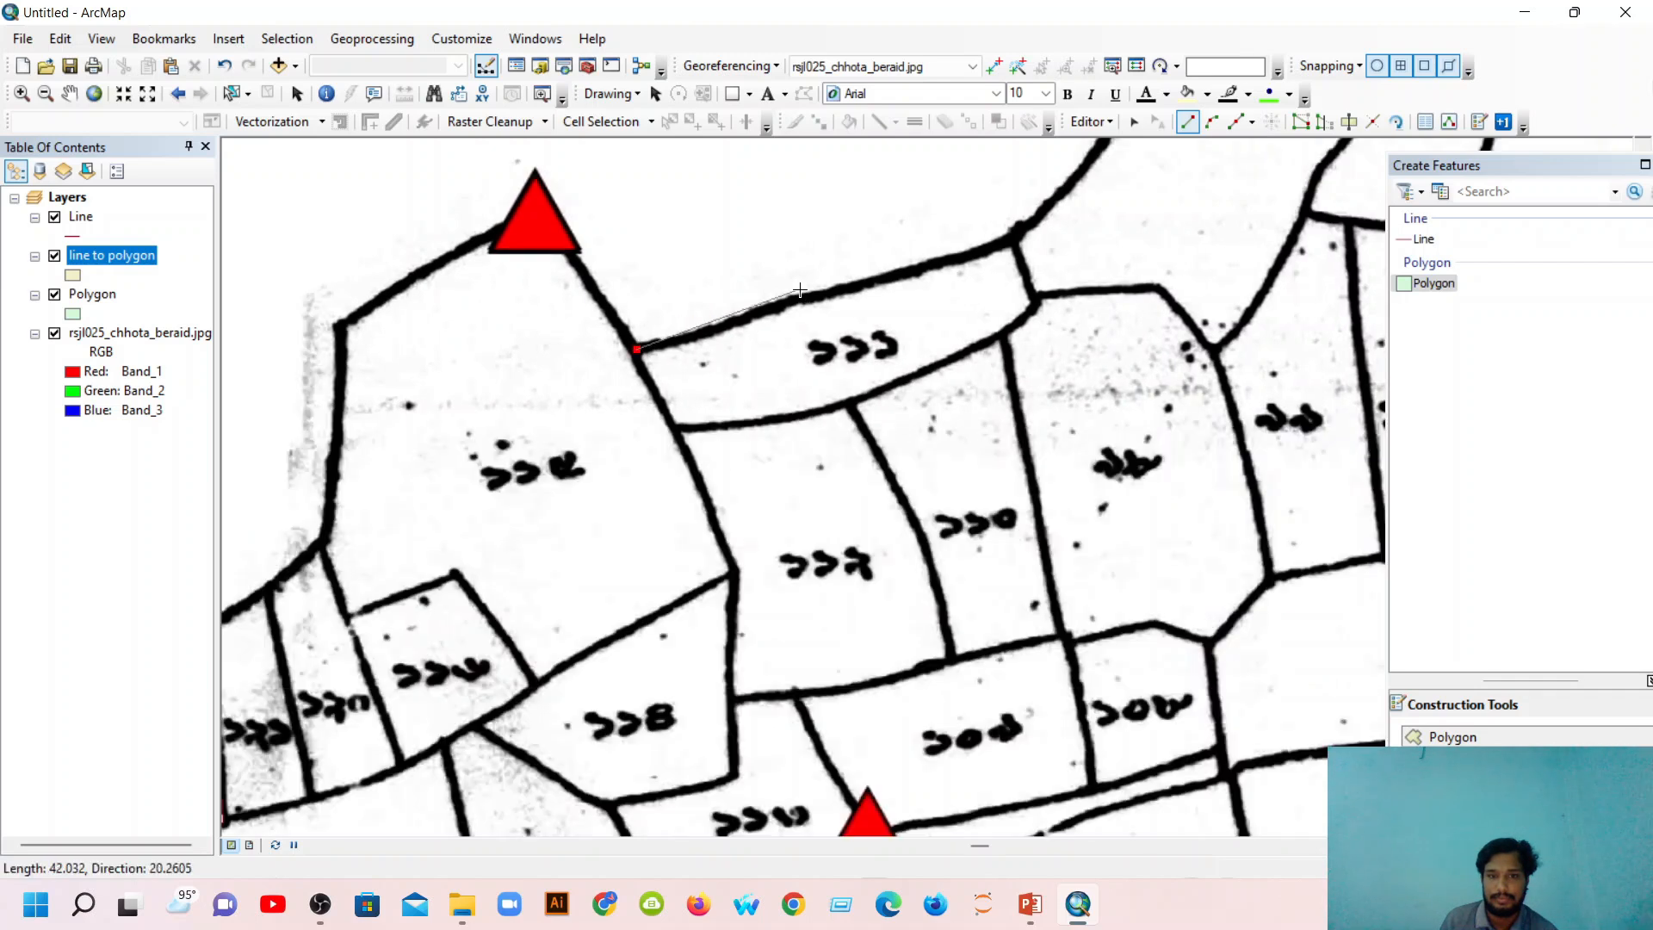
click(784, 303)
click(880, 278)
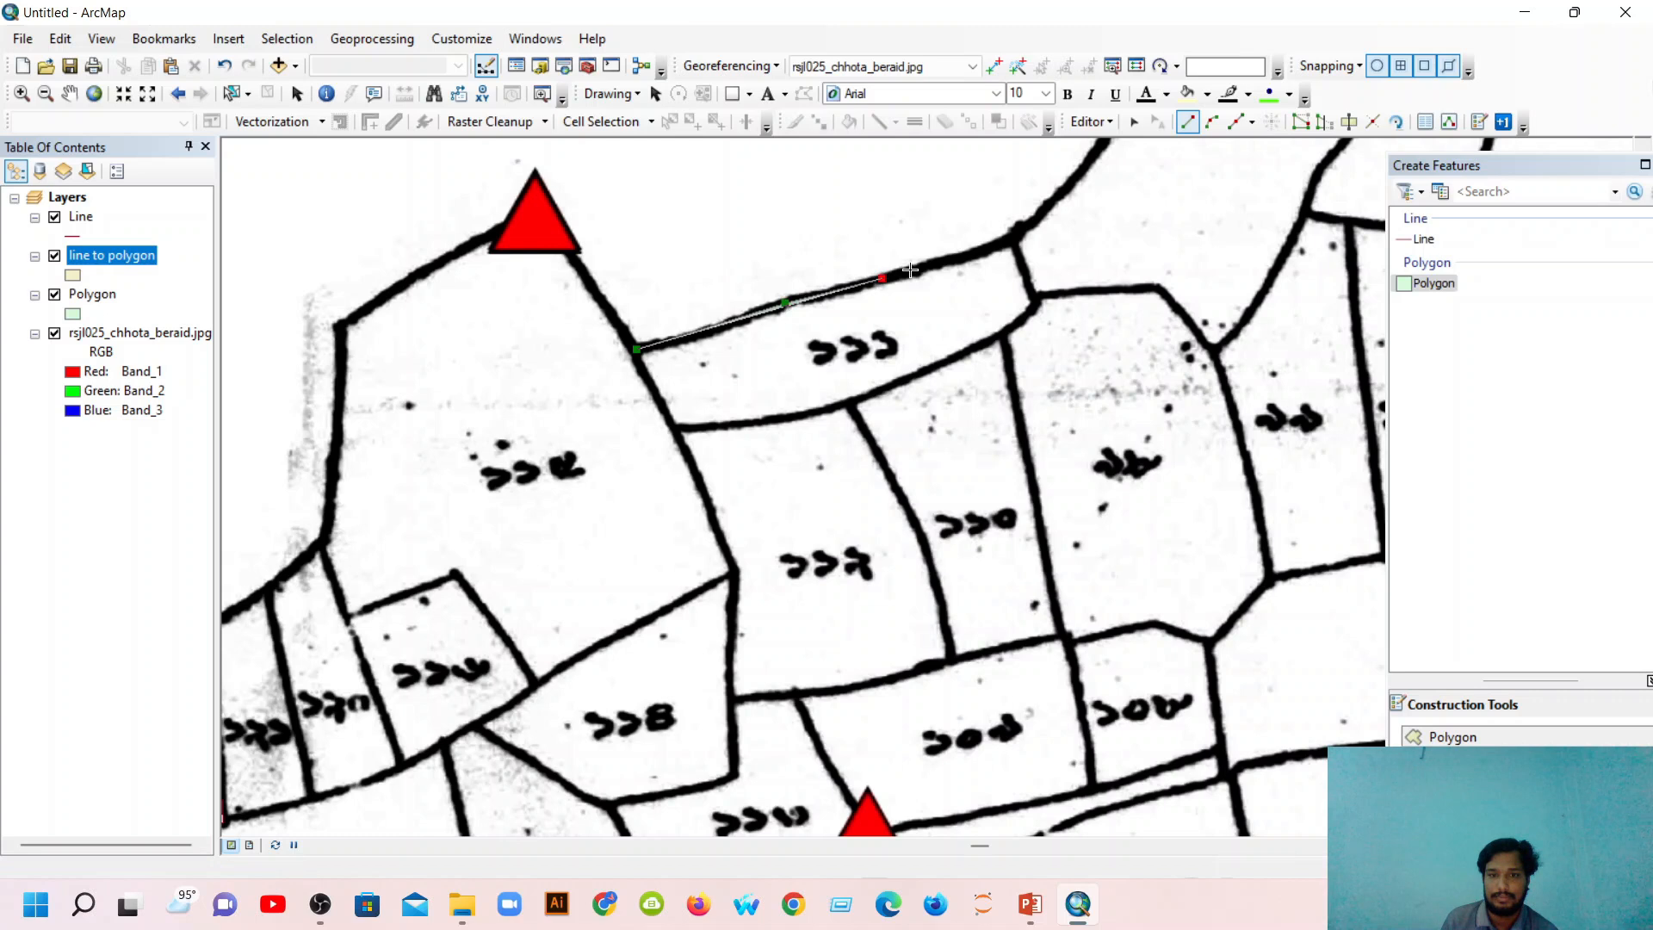
click(1011, 239)
click(1036, 304)
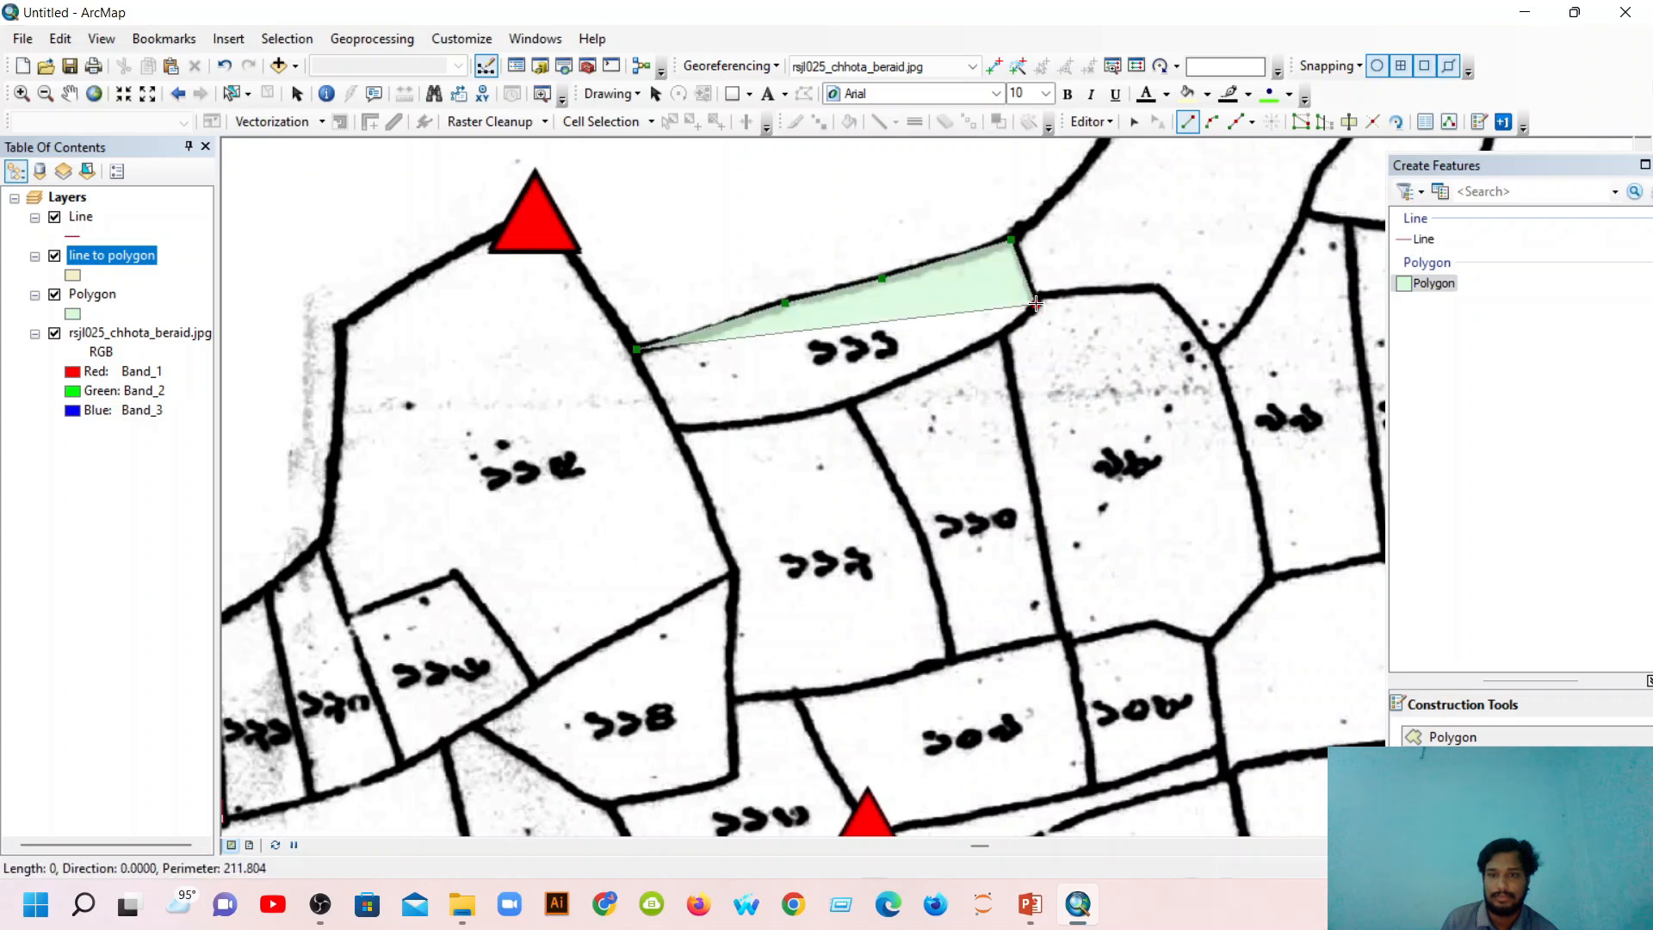
click(992, 339)
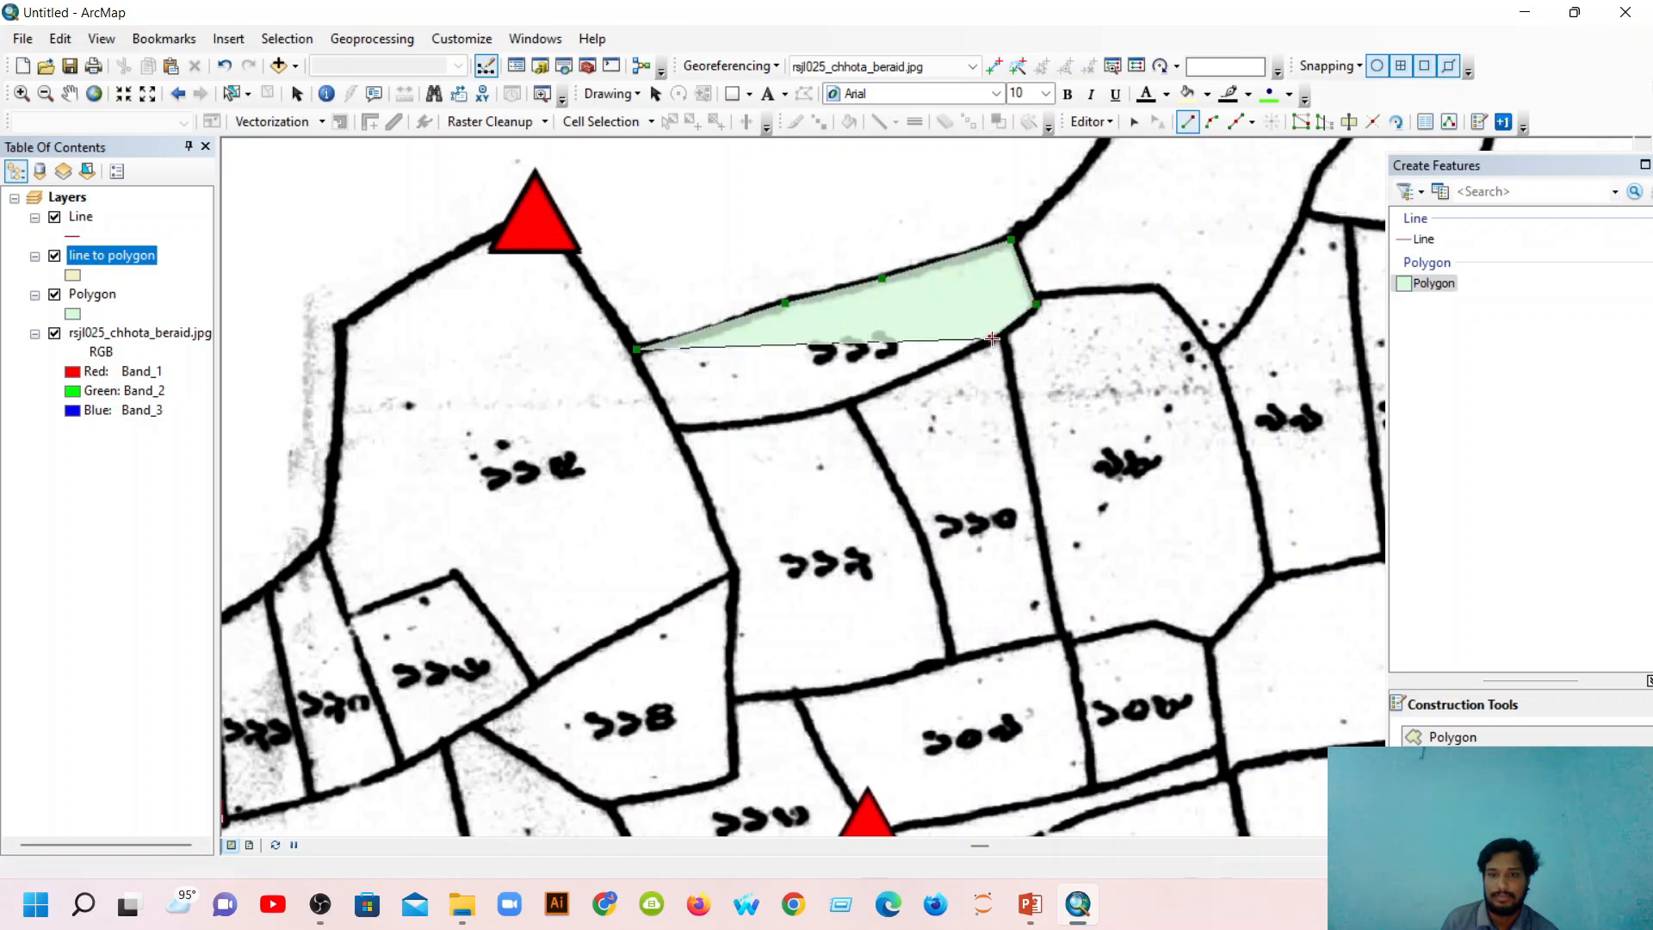
click(880, 390)
click(785, 420)
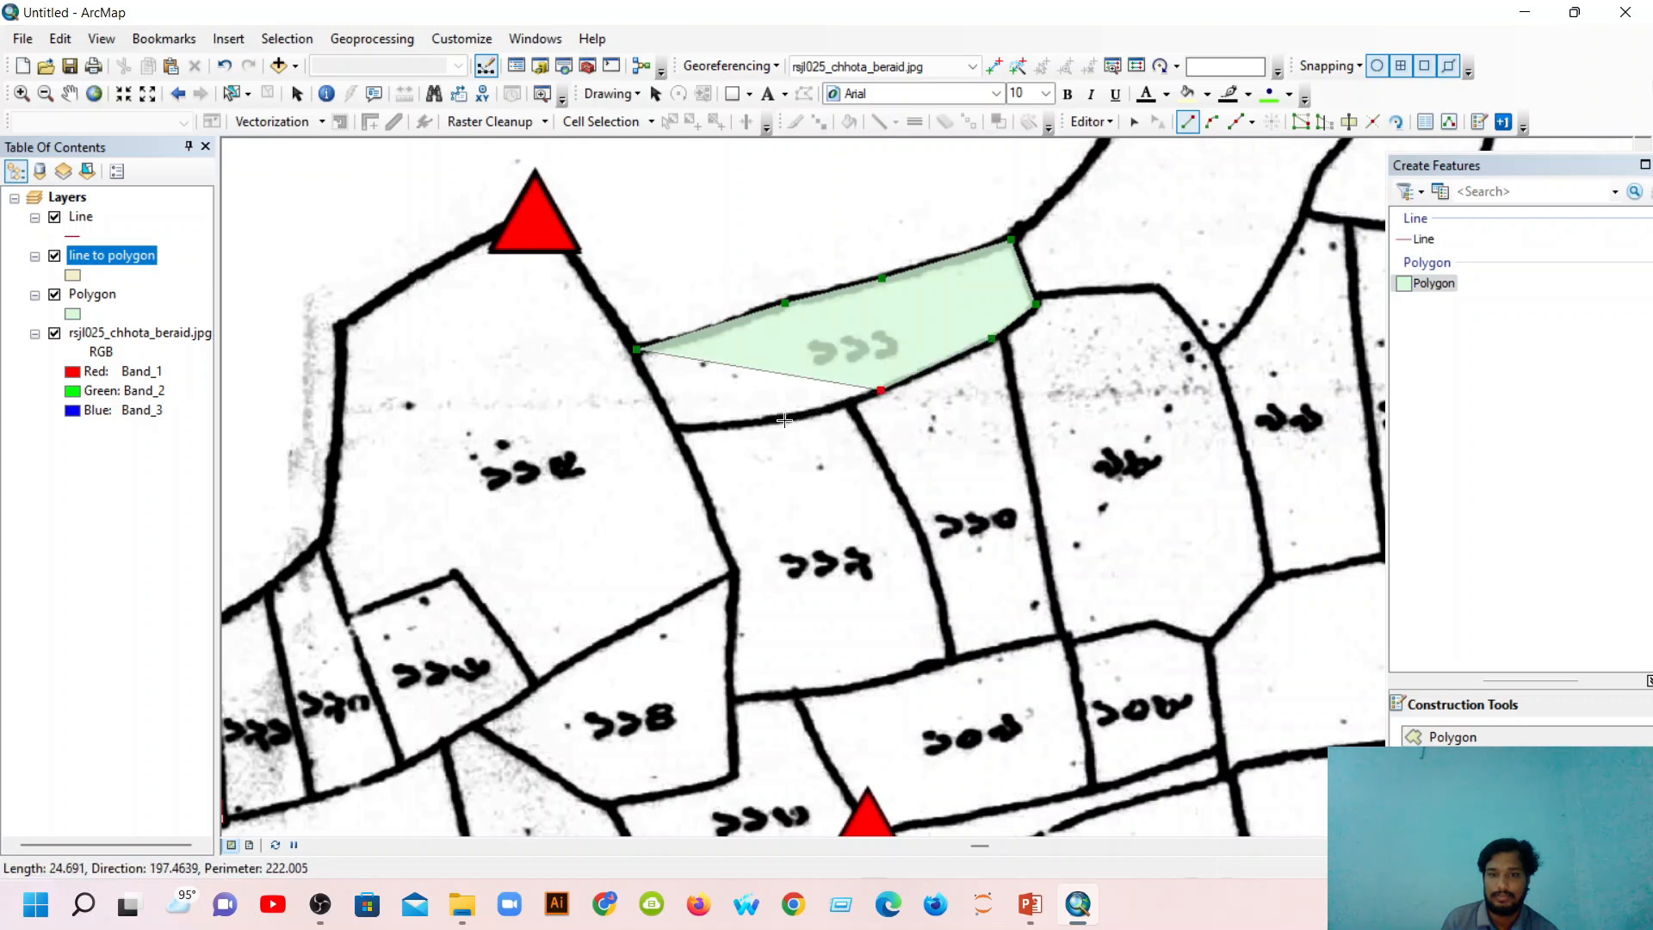
click(680, 431)
click(638, 349)
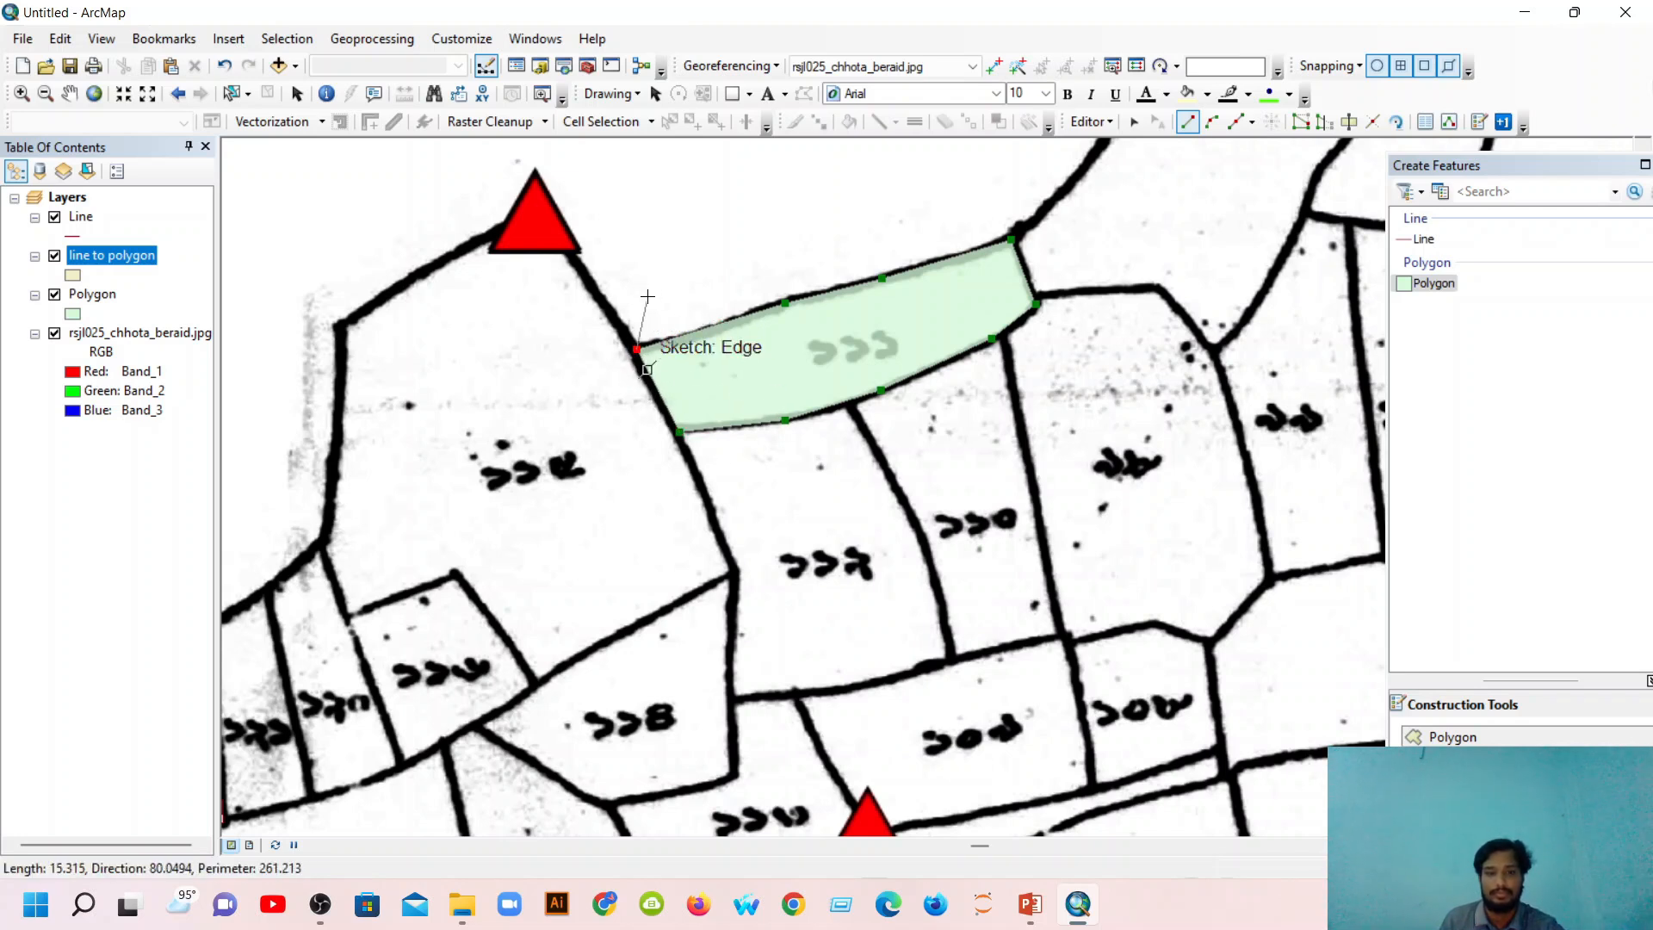
double_click(749, 329)
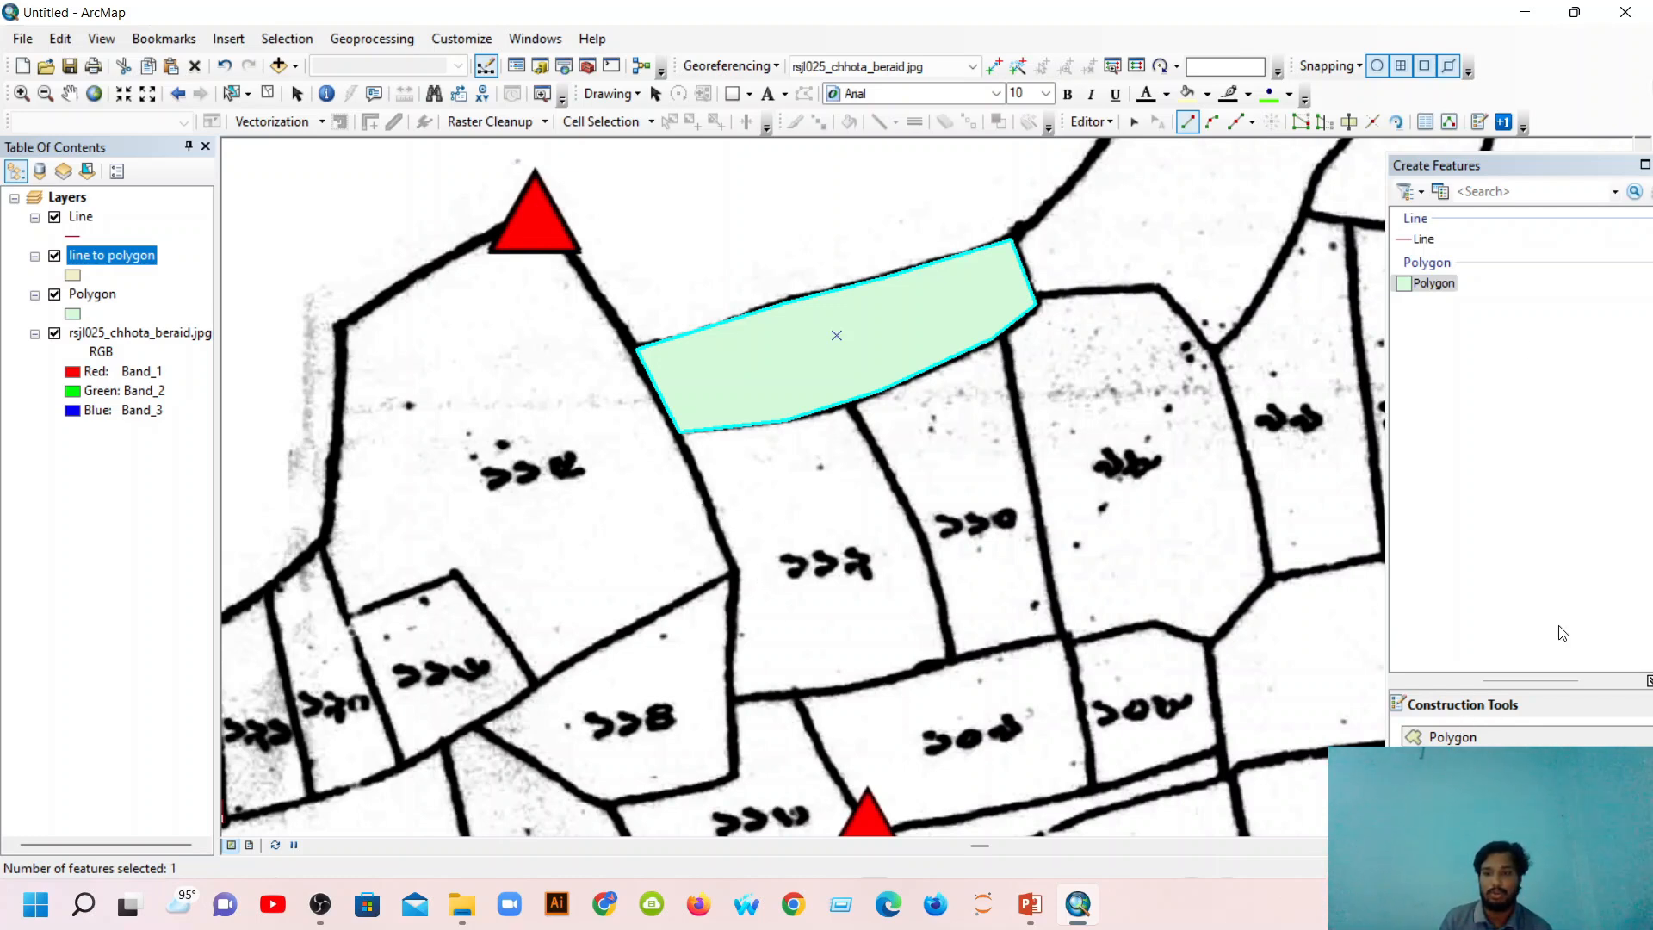
Try to digitize the parcel directly south of the new polygon's western half as another polygon, and delete that attempt.
scroll(1520, 731, down, 3)
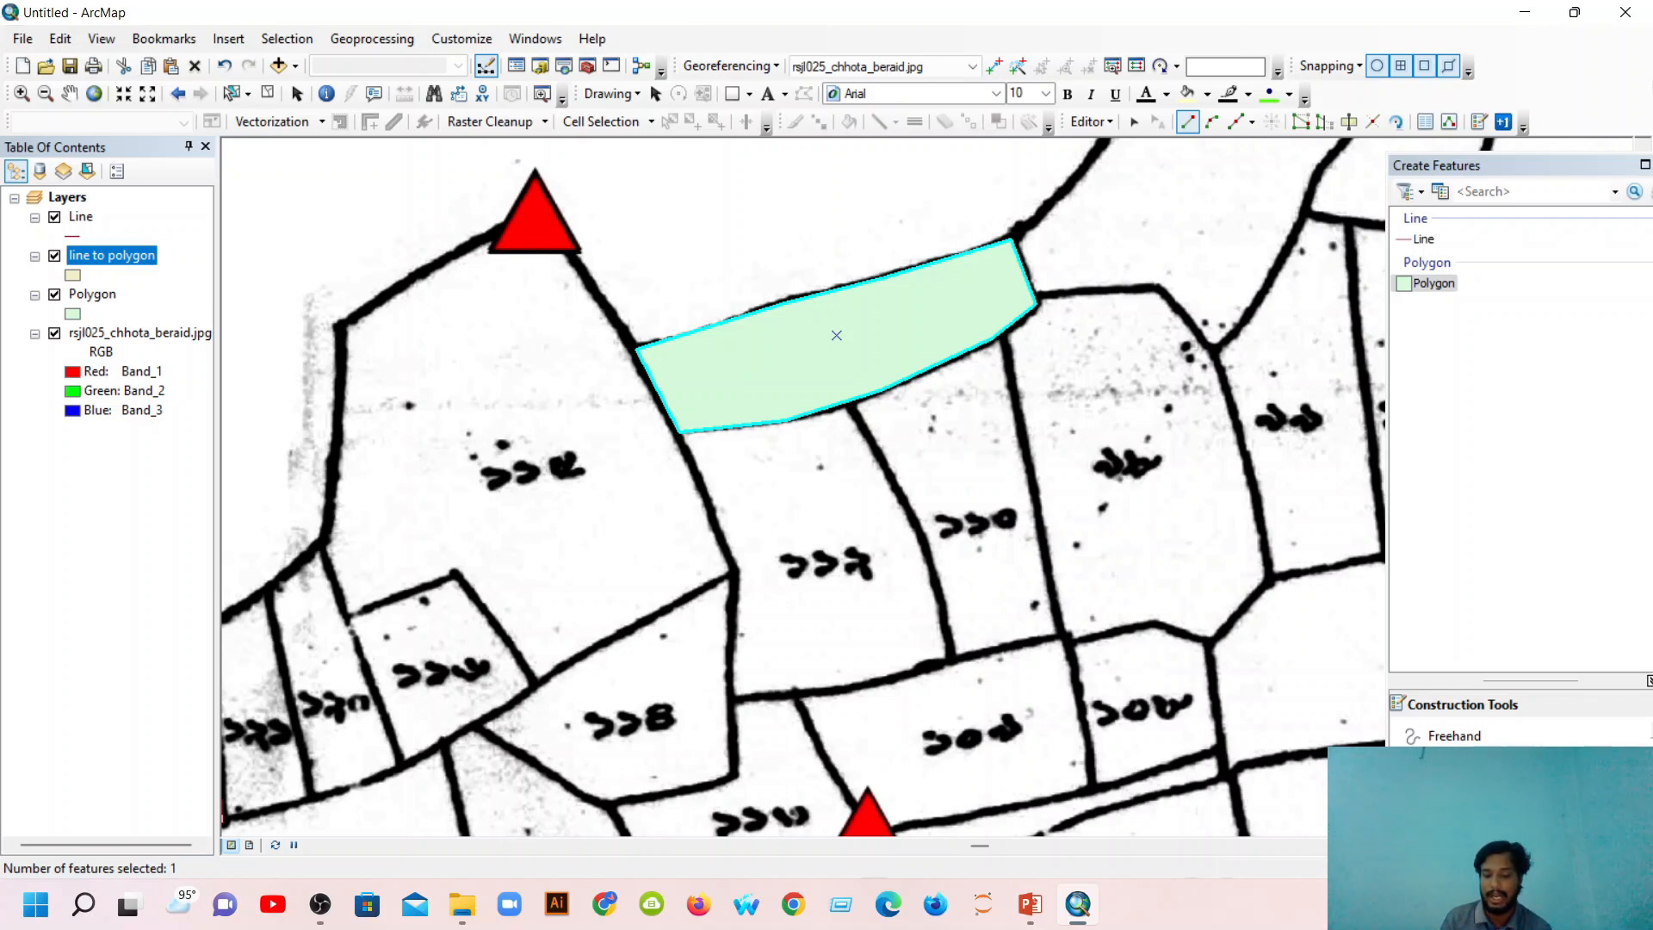
click(1476, 759)
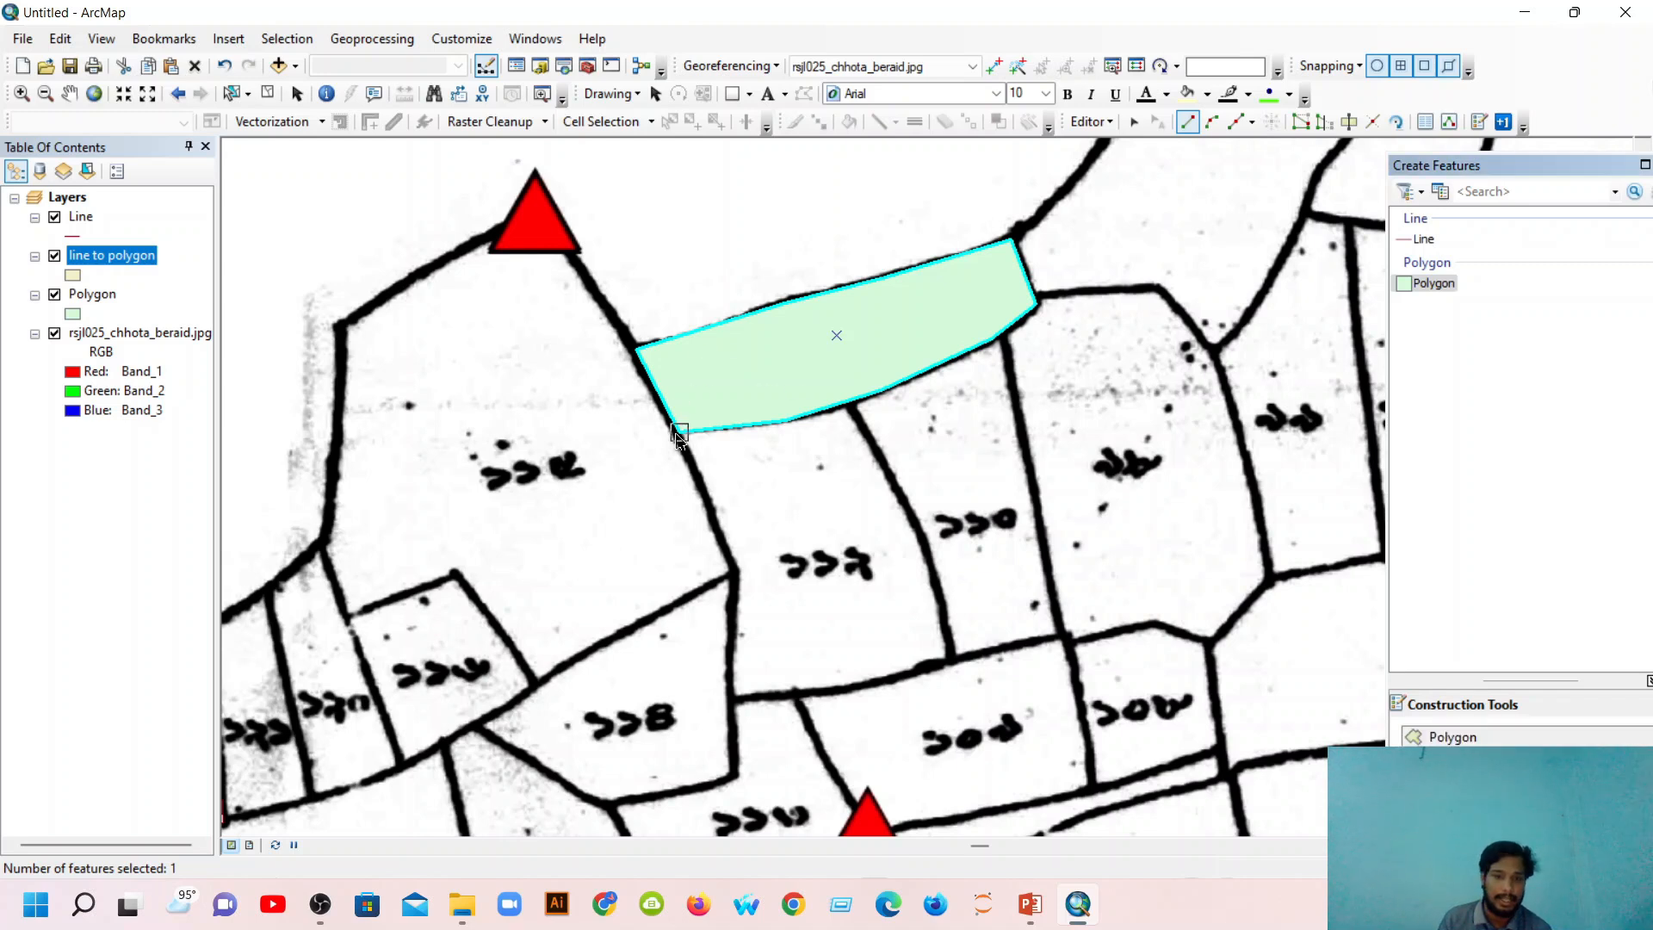
click(691, 409)
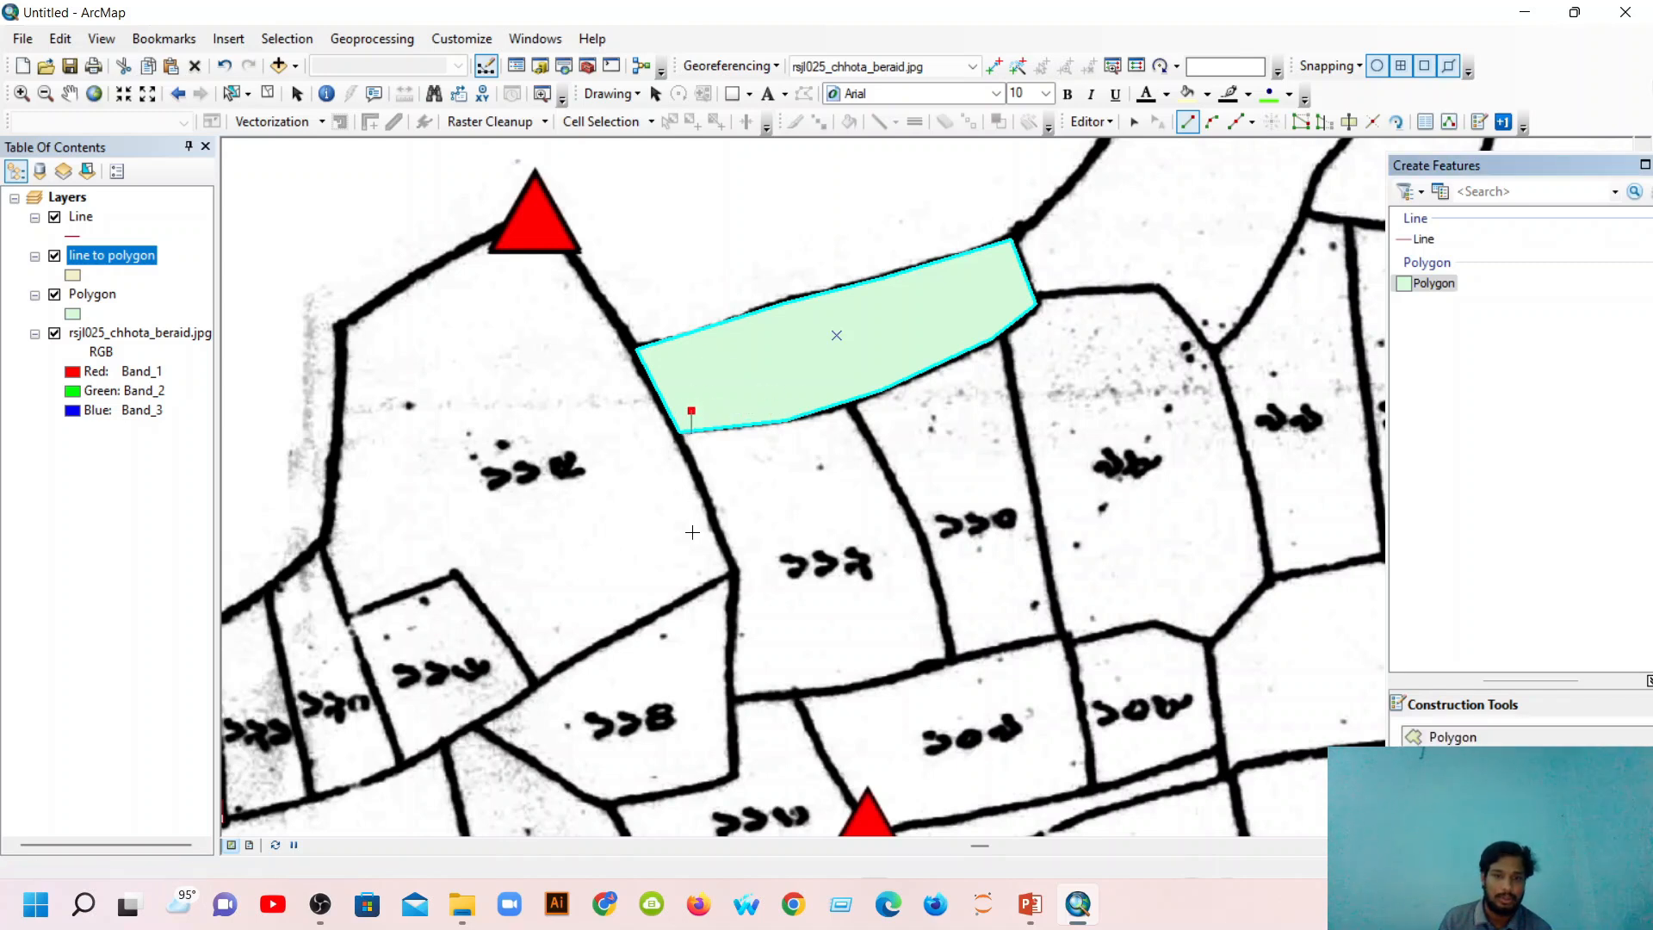
click(683, 444)
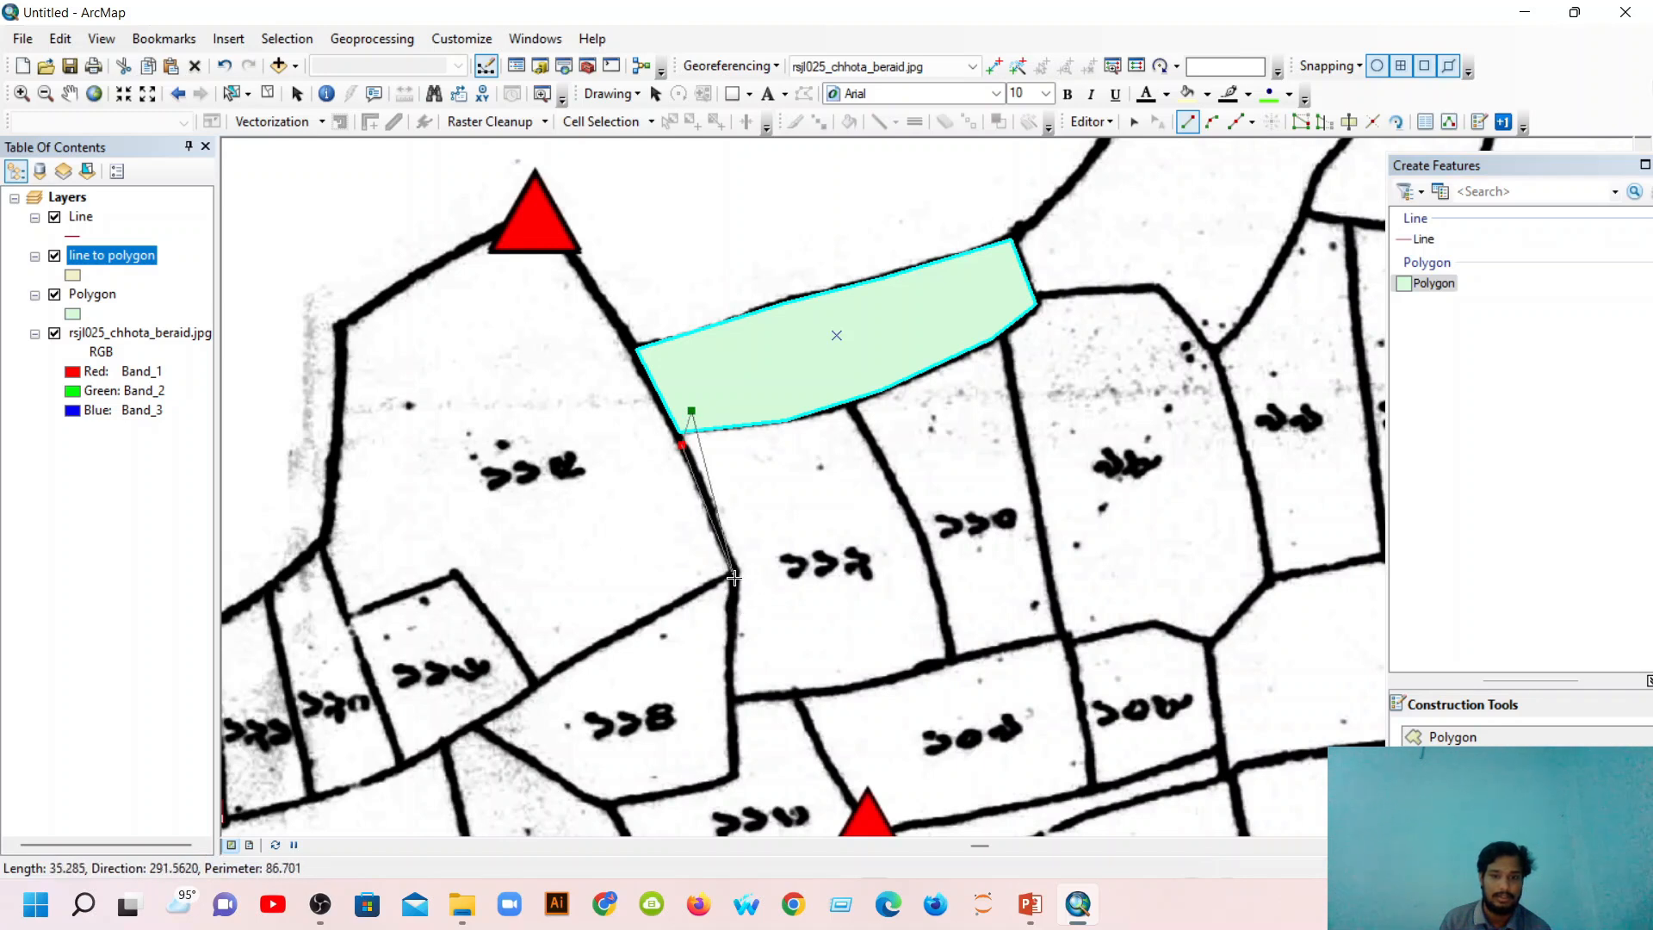
click(734, 575)
click(730, 704)
click(789, 693)
click(858, 686)
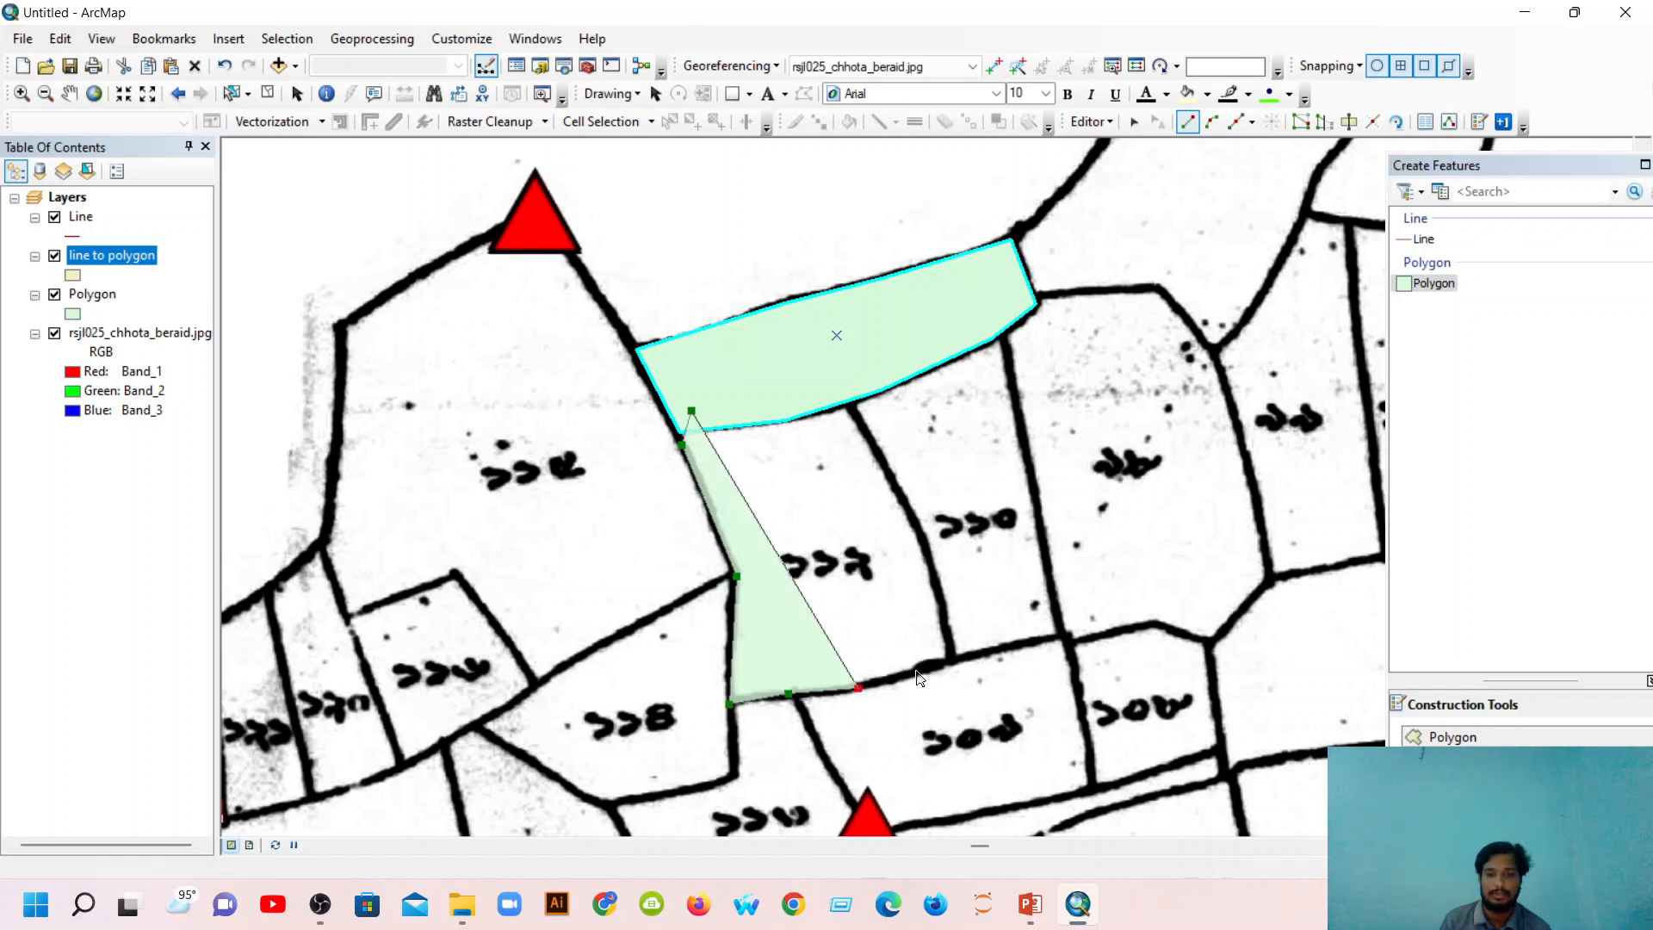
click(950, 660)
click(932, 563)
click(886, 468)
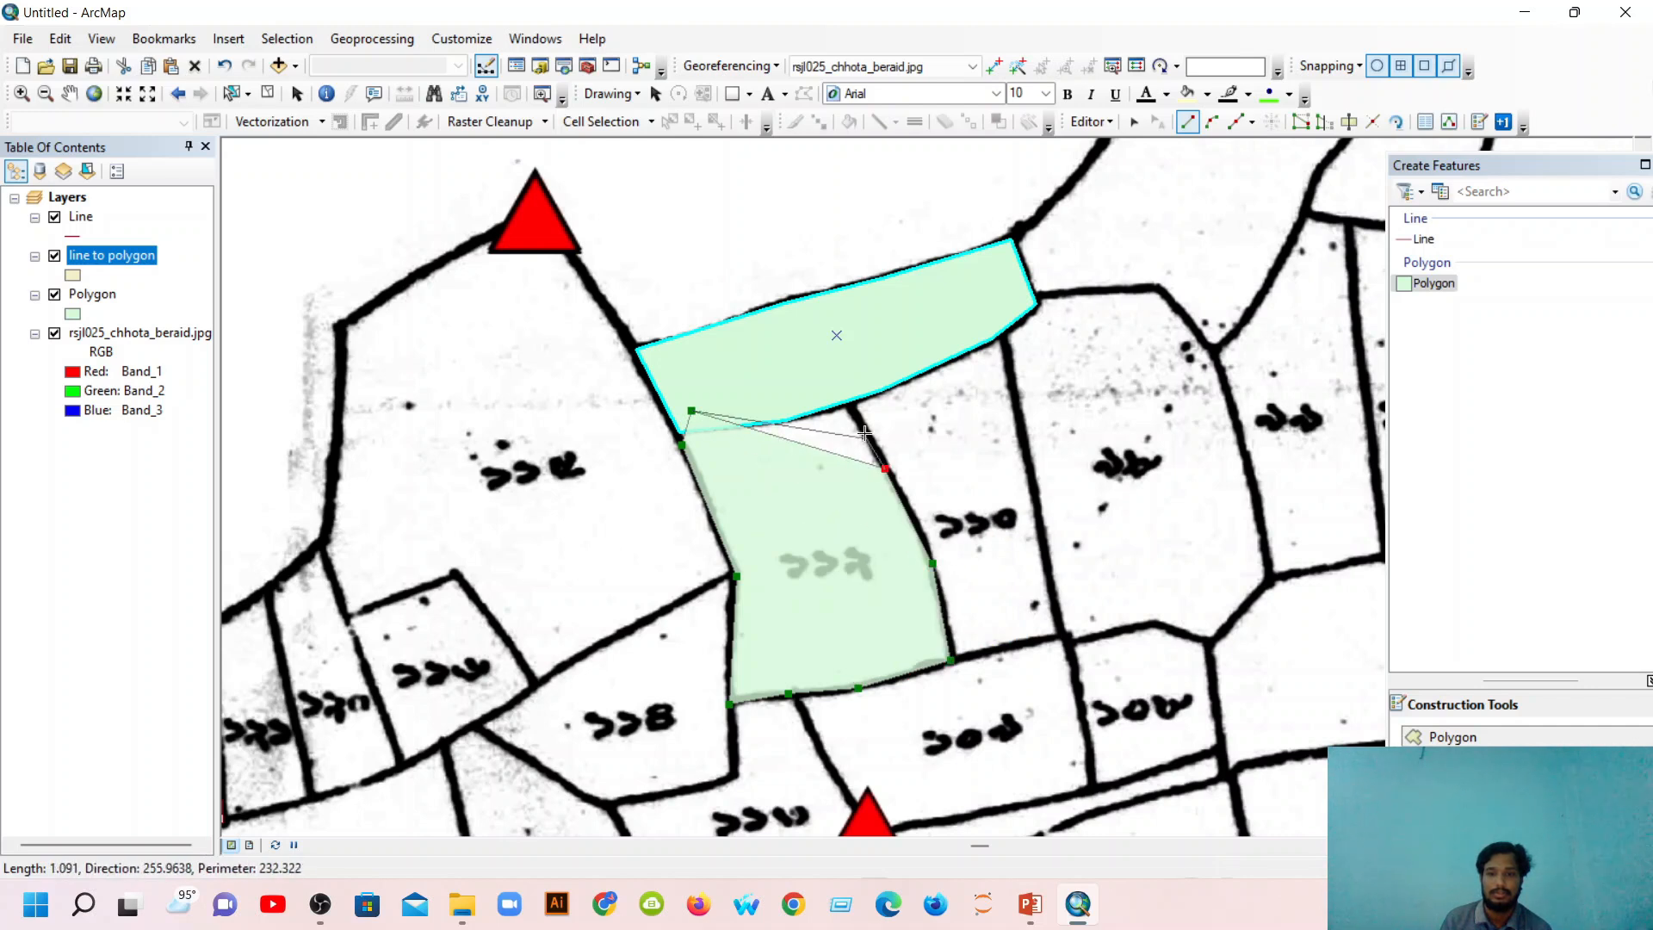
double_click(853, 403)
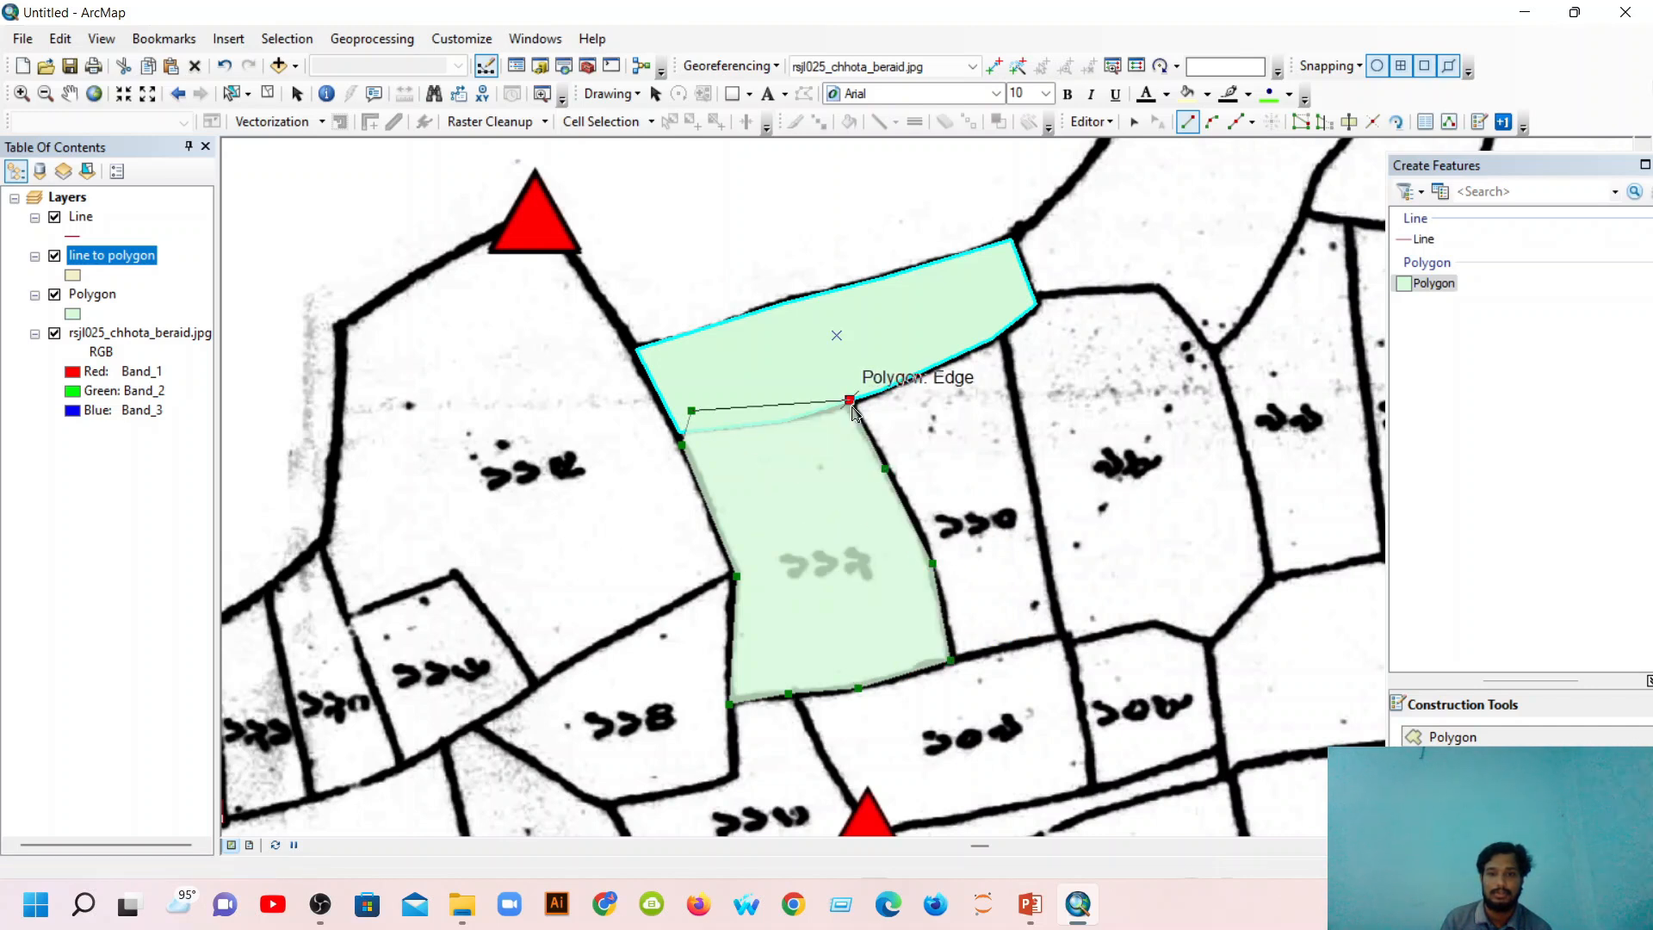
click(852, 405)
key(Escape)
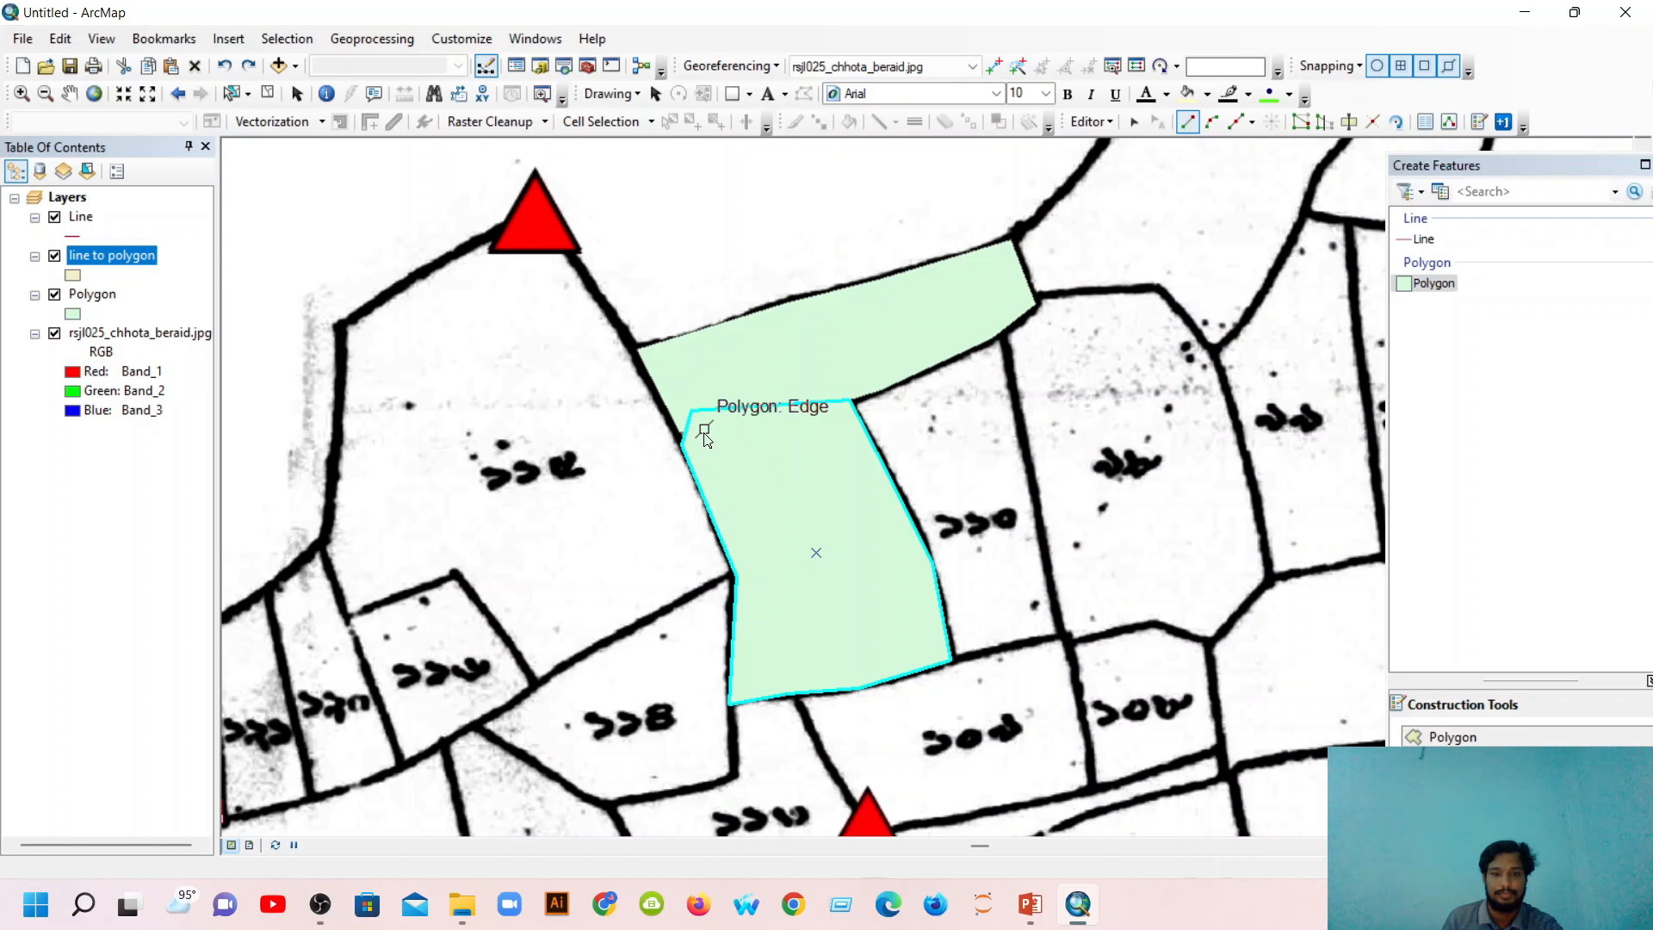
key(Delete)
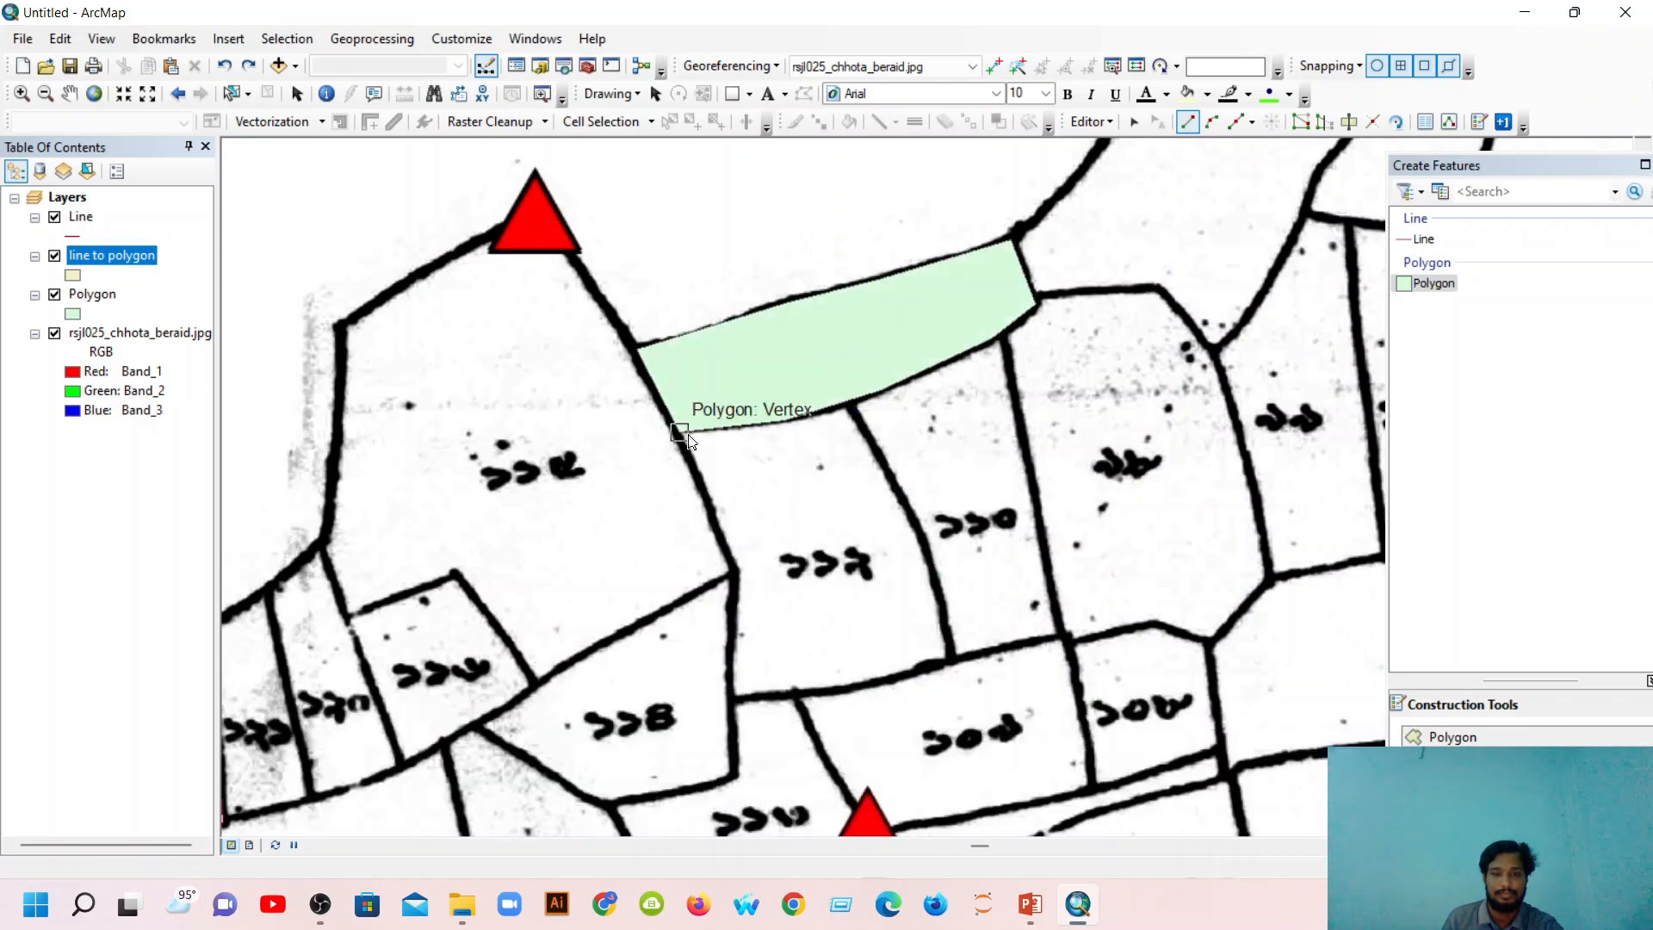
Digitize the parcel directly south of the elongated polygon's western half in the Polygon layer, snapping its northern edge to that polygon.
click(680, 432)
click(736, 575)
click(731, 706)
click(877, 688)
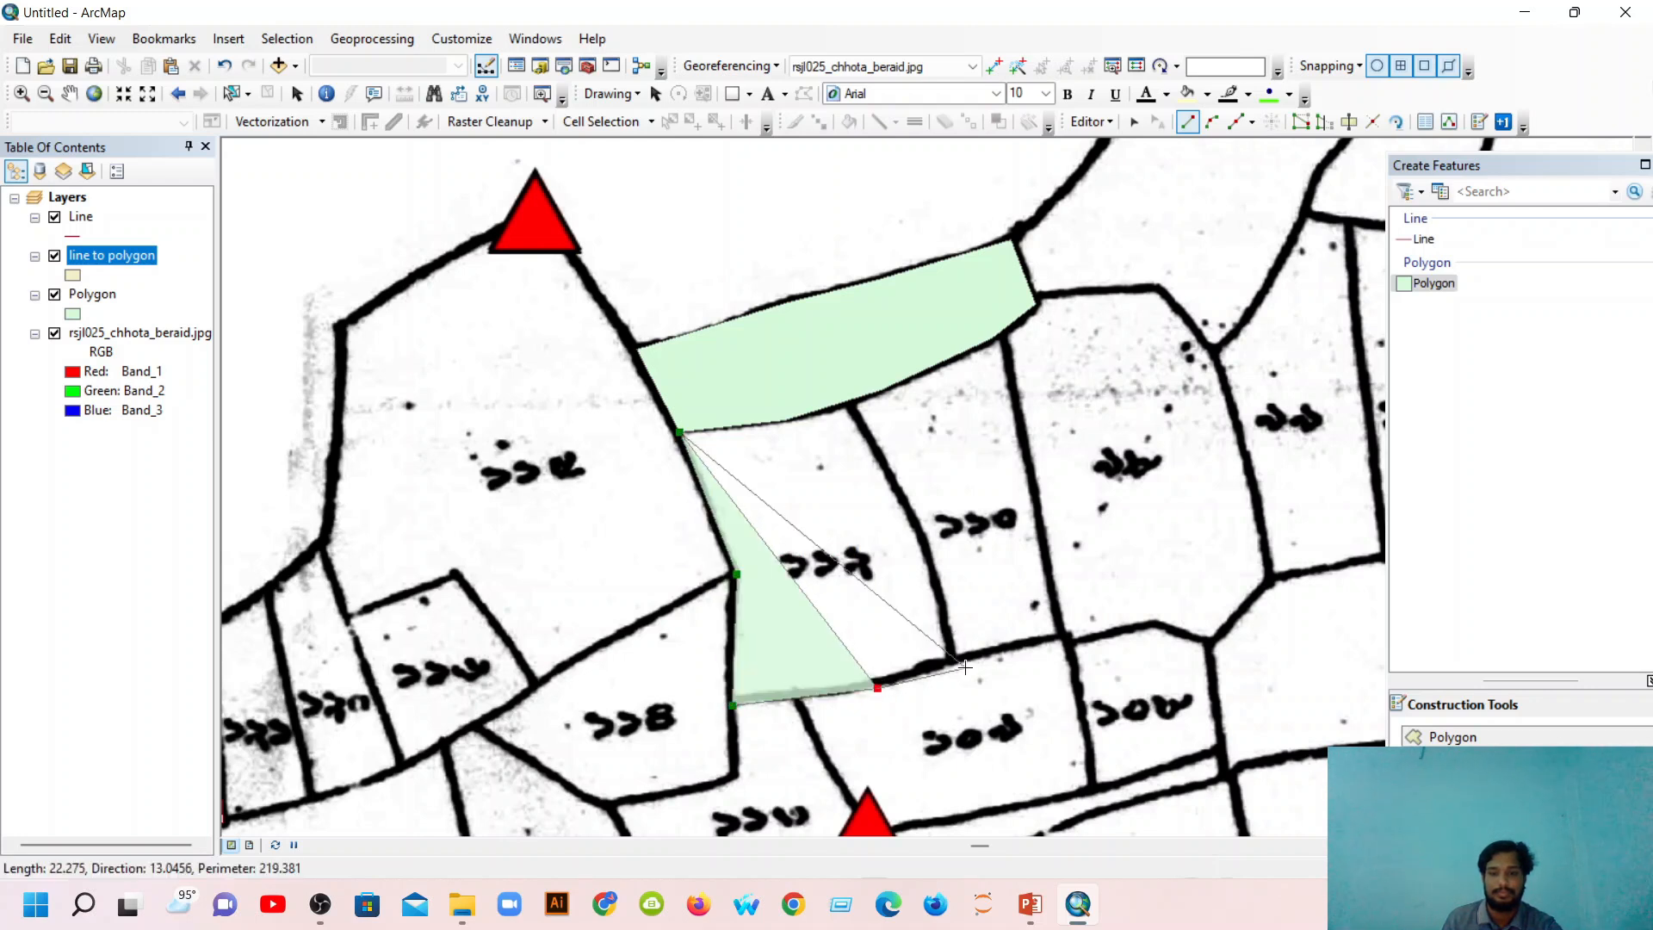
click(928, 550)
click(885, 473)
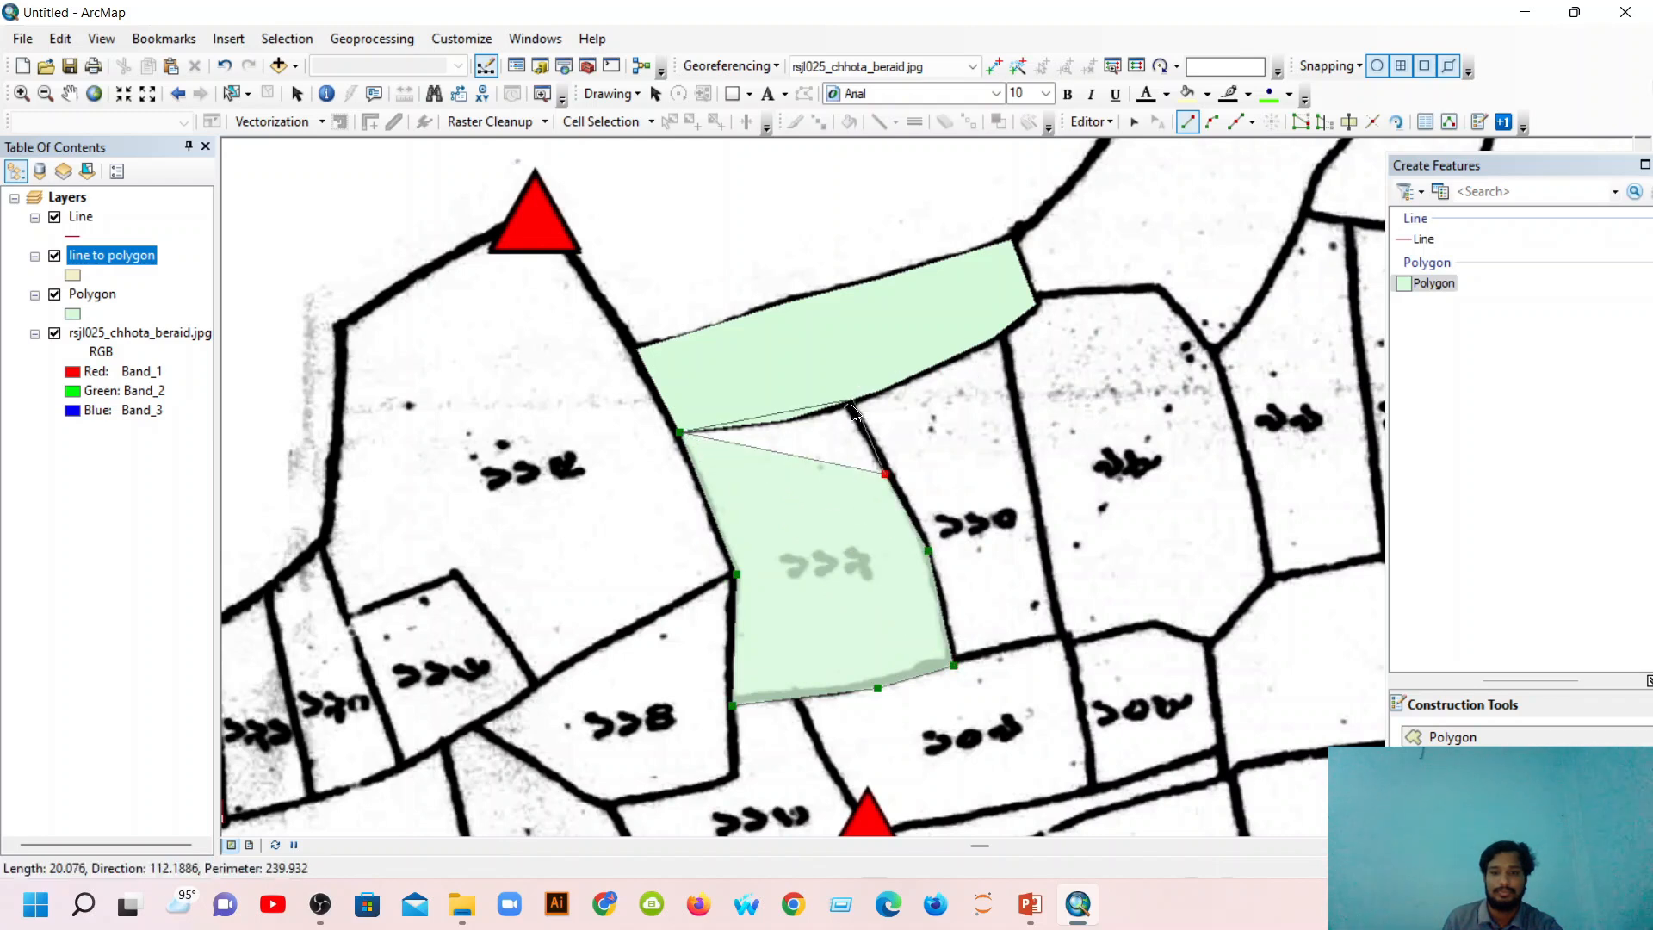
scroll(851, 422, up, 2)
scroll(850, 422, up, 3)
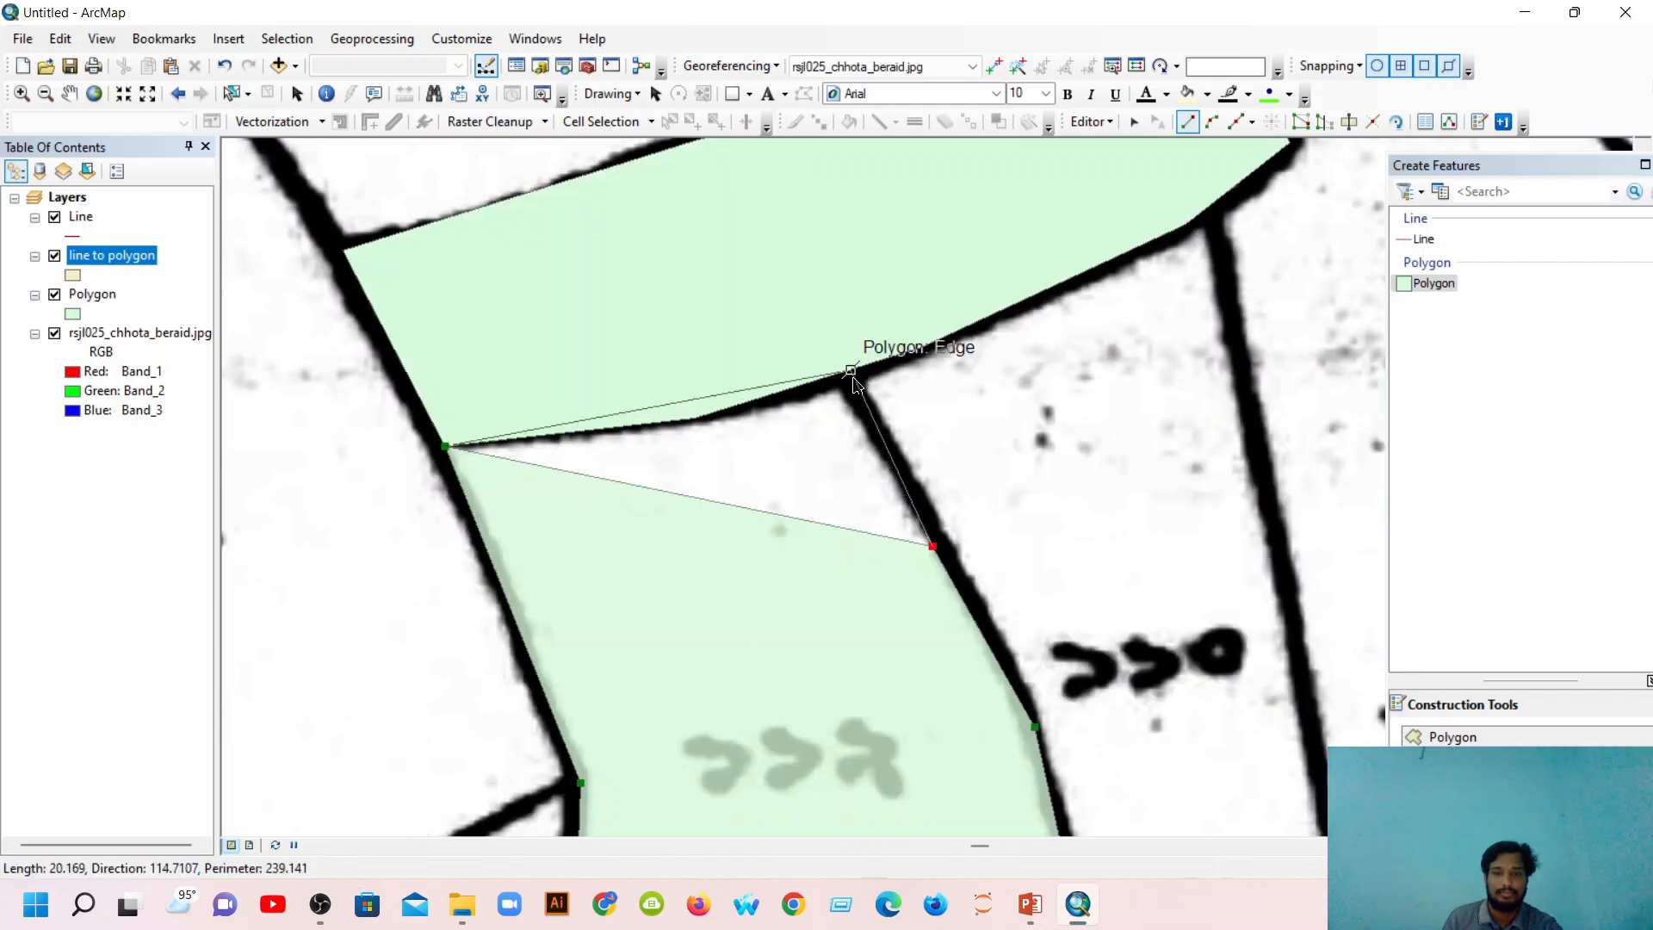
click(854, 370)
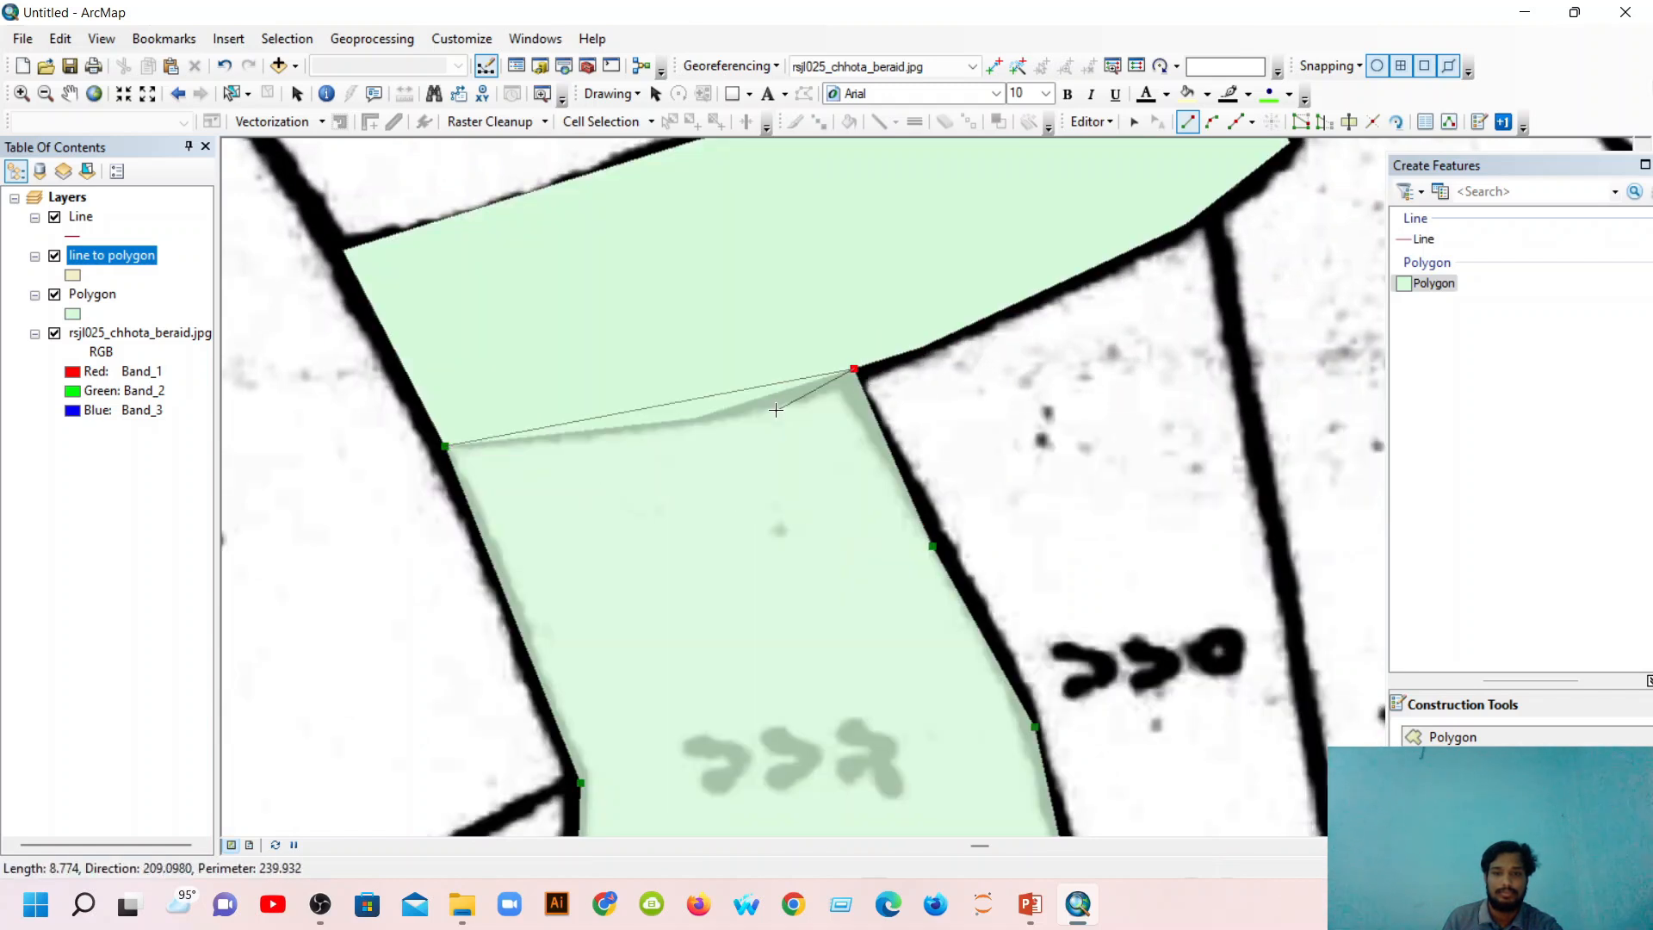
double_click(699, 419)
scroll(699, 419, down, 3)
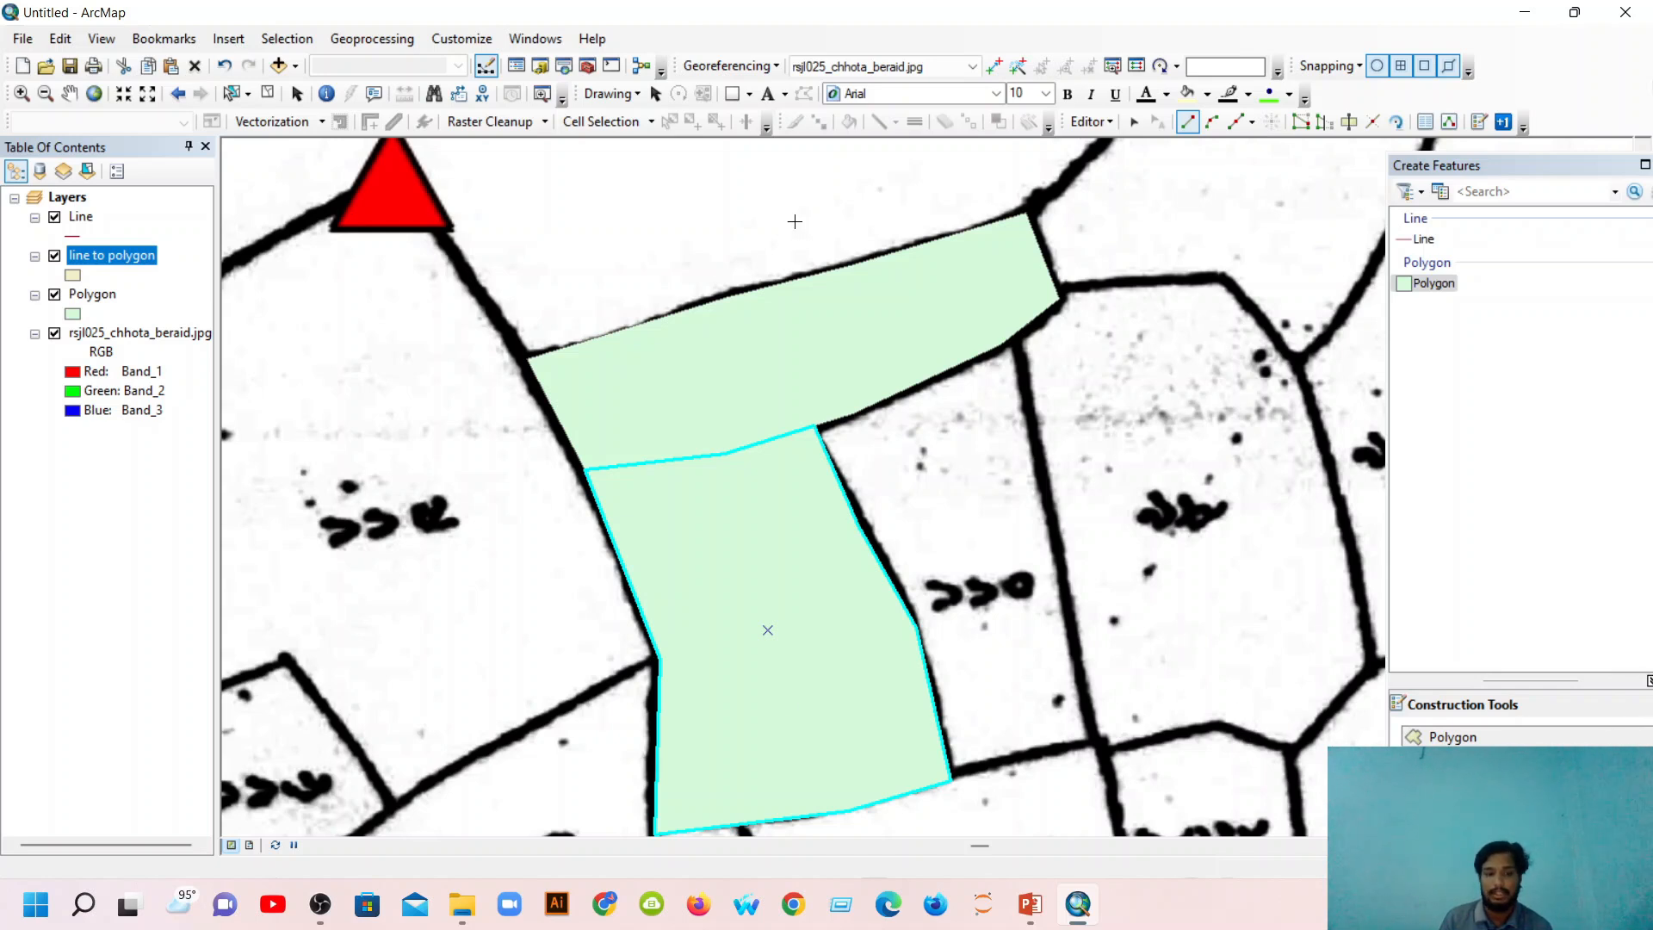
Digitize the two adjoining parcels to the east as one auto-completed polygon, tracing only their outer boundary between existing polygon corners.
click(69, 93)
drag(627, 480, 339, 473)
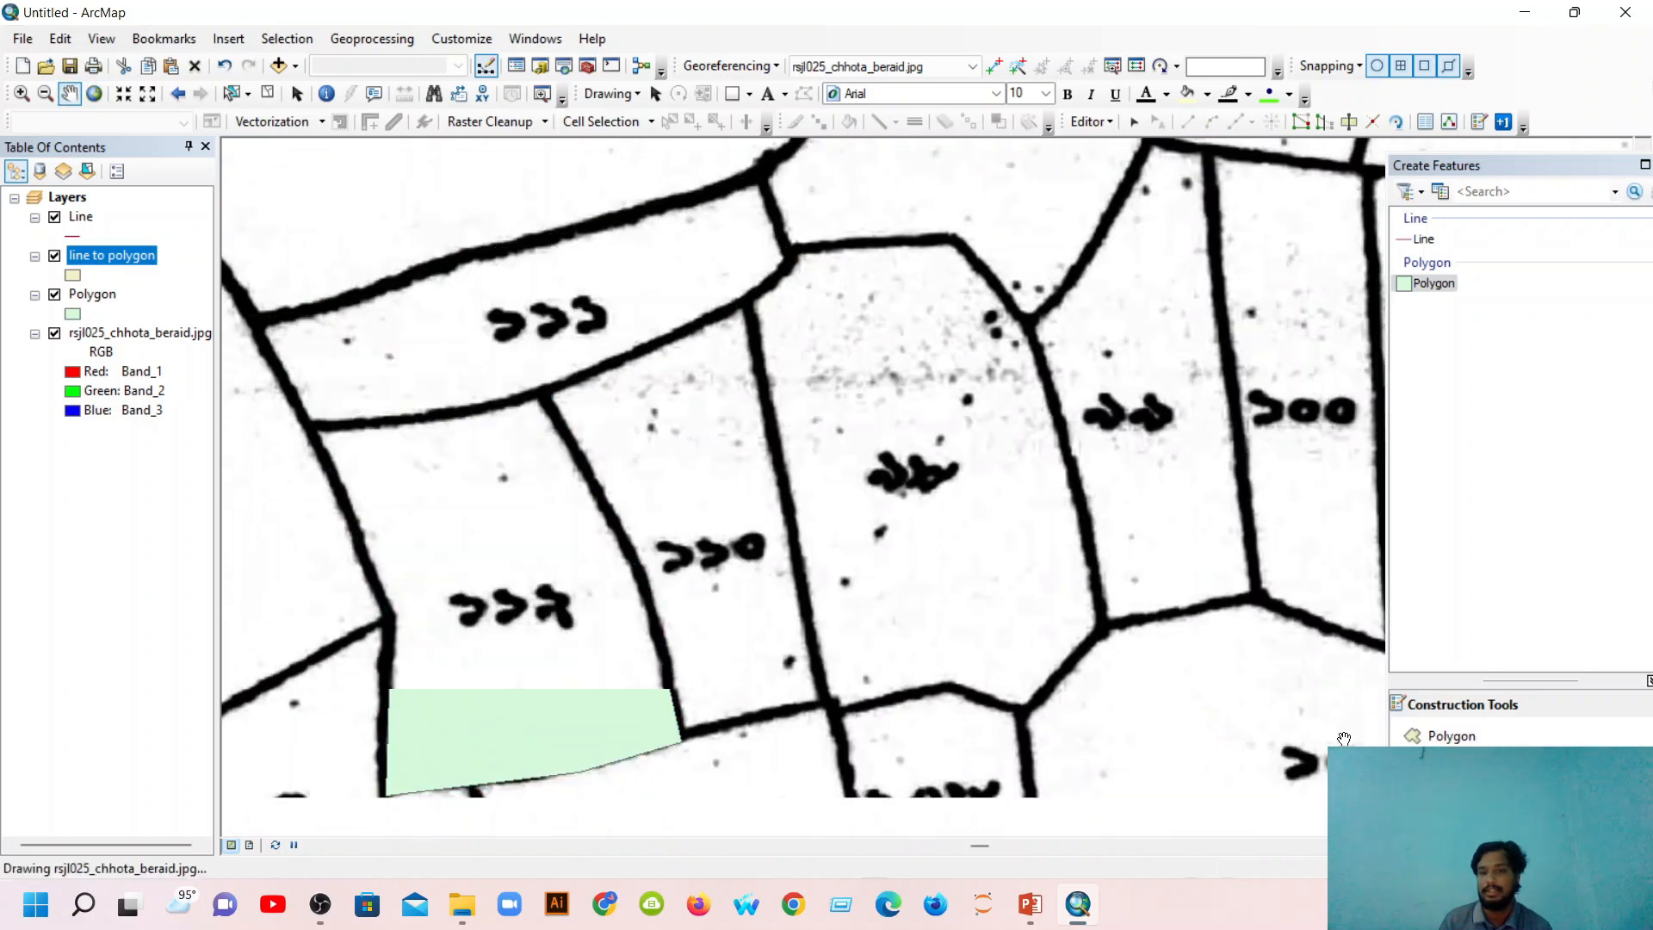
scroll(1429, 735, down, 4)
click(1433, 735)
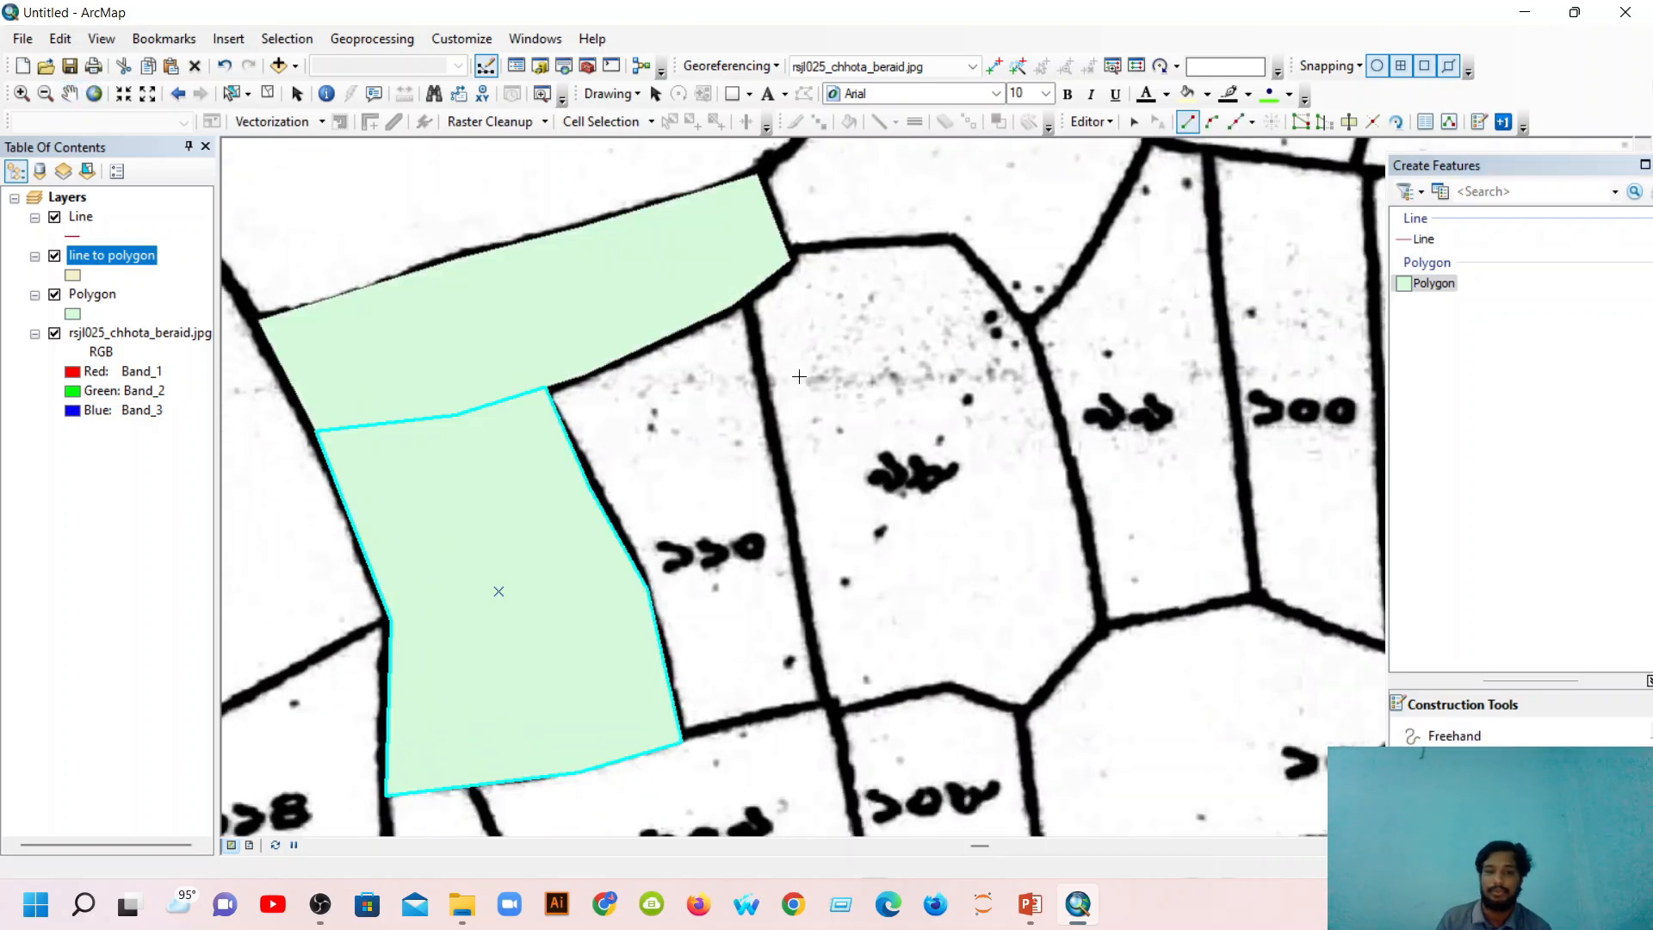
click(681, 741)
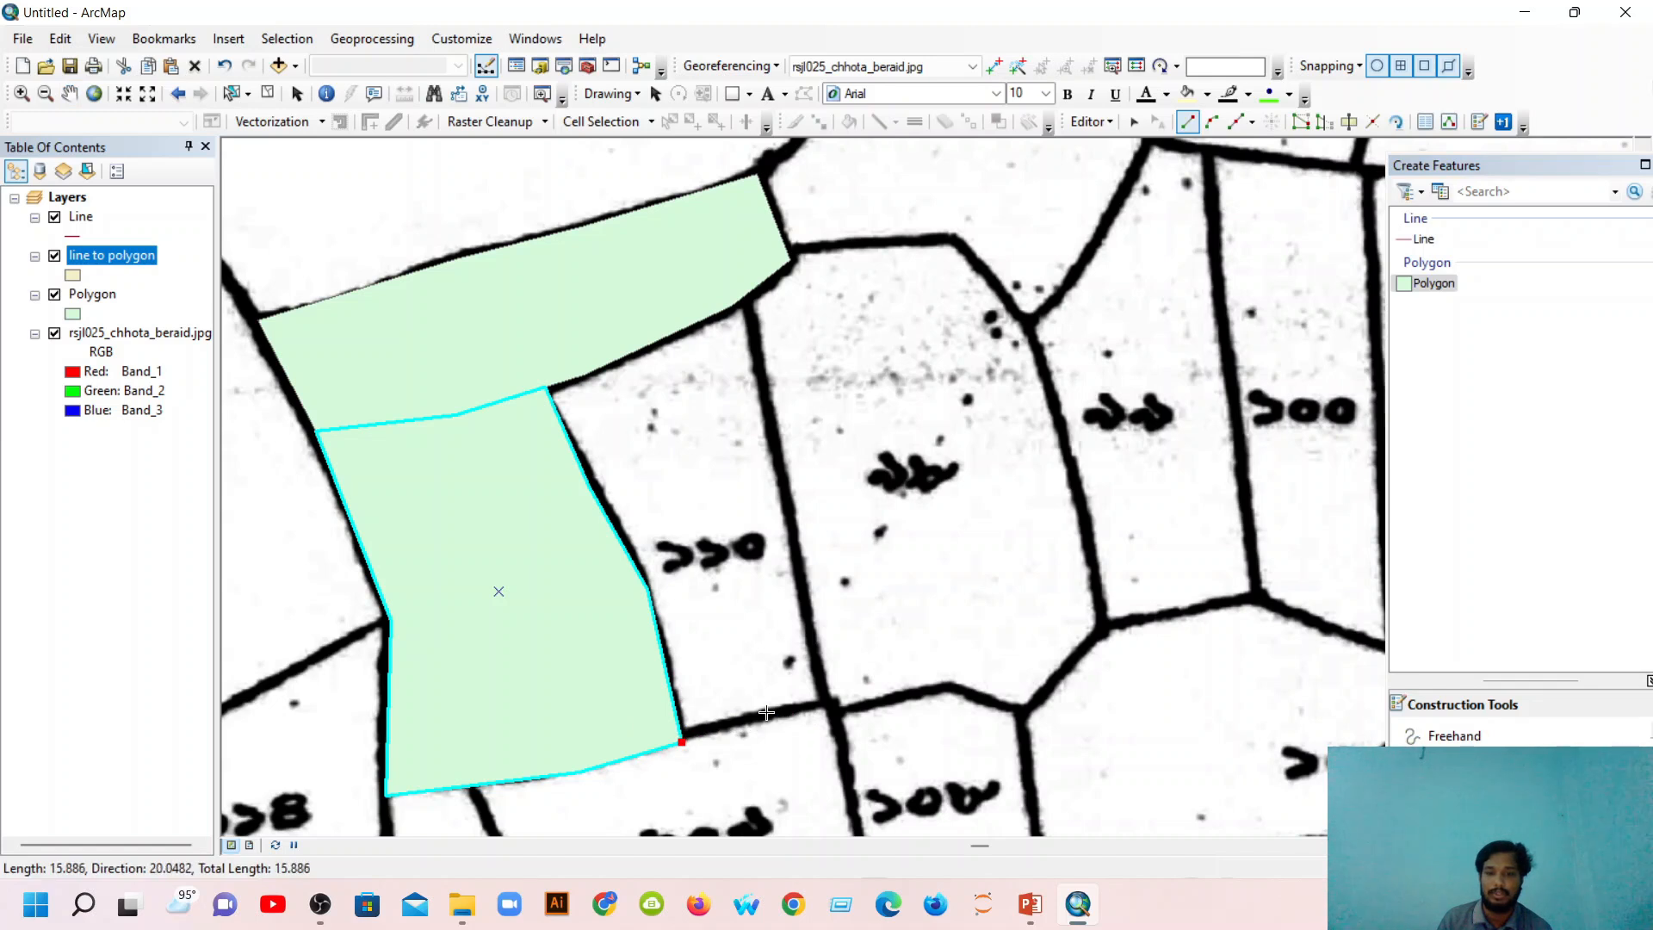
click(829, 701)
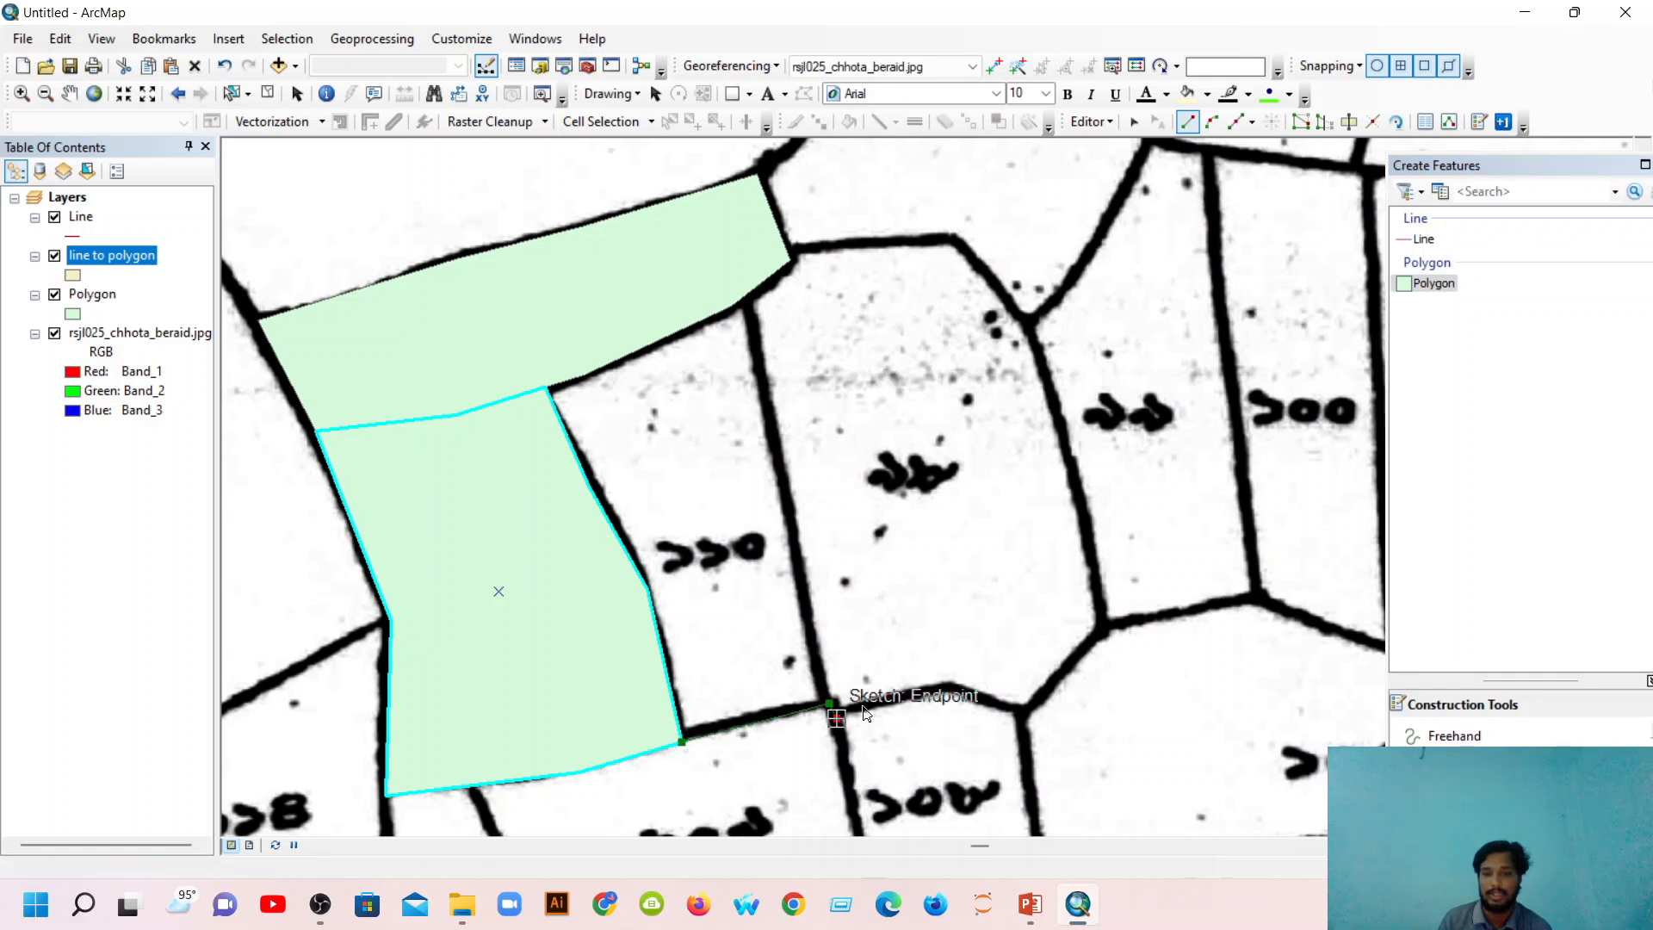
click(945, 688)
click(1017, 713)
click(1108, 622)
click(1059, 417)
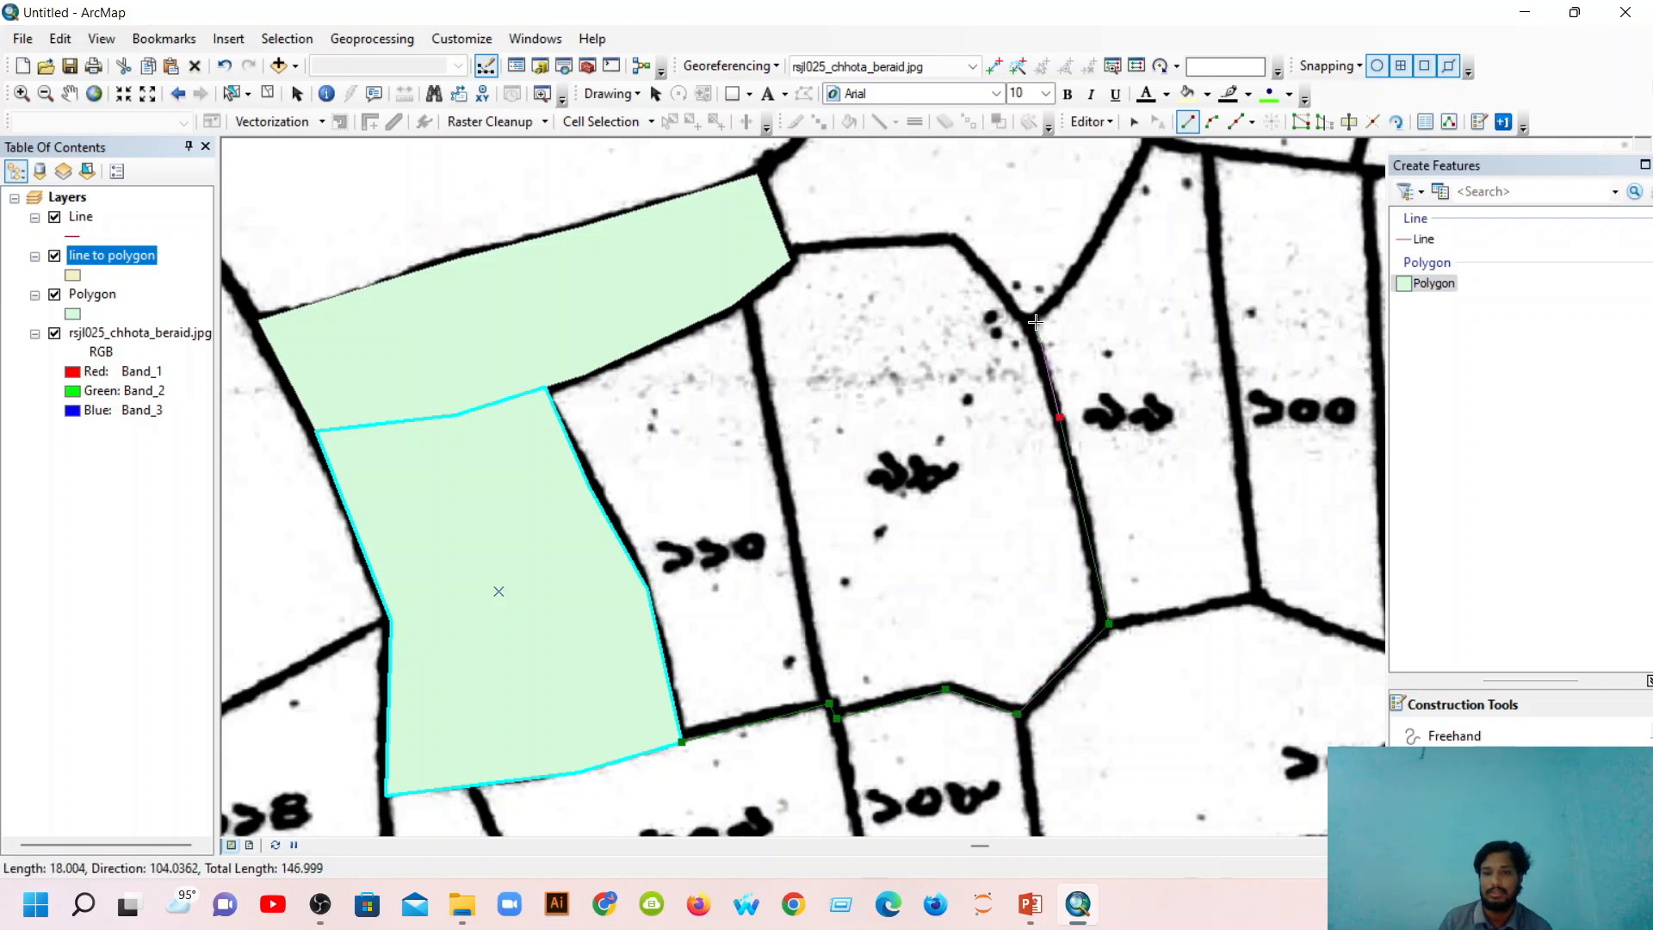
click(1030, 325)
click(959, 242)
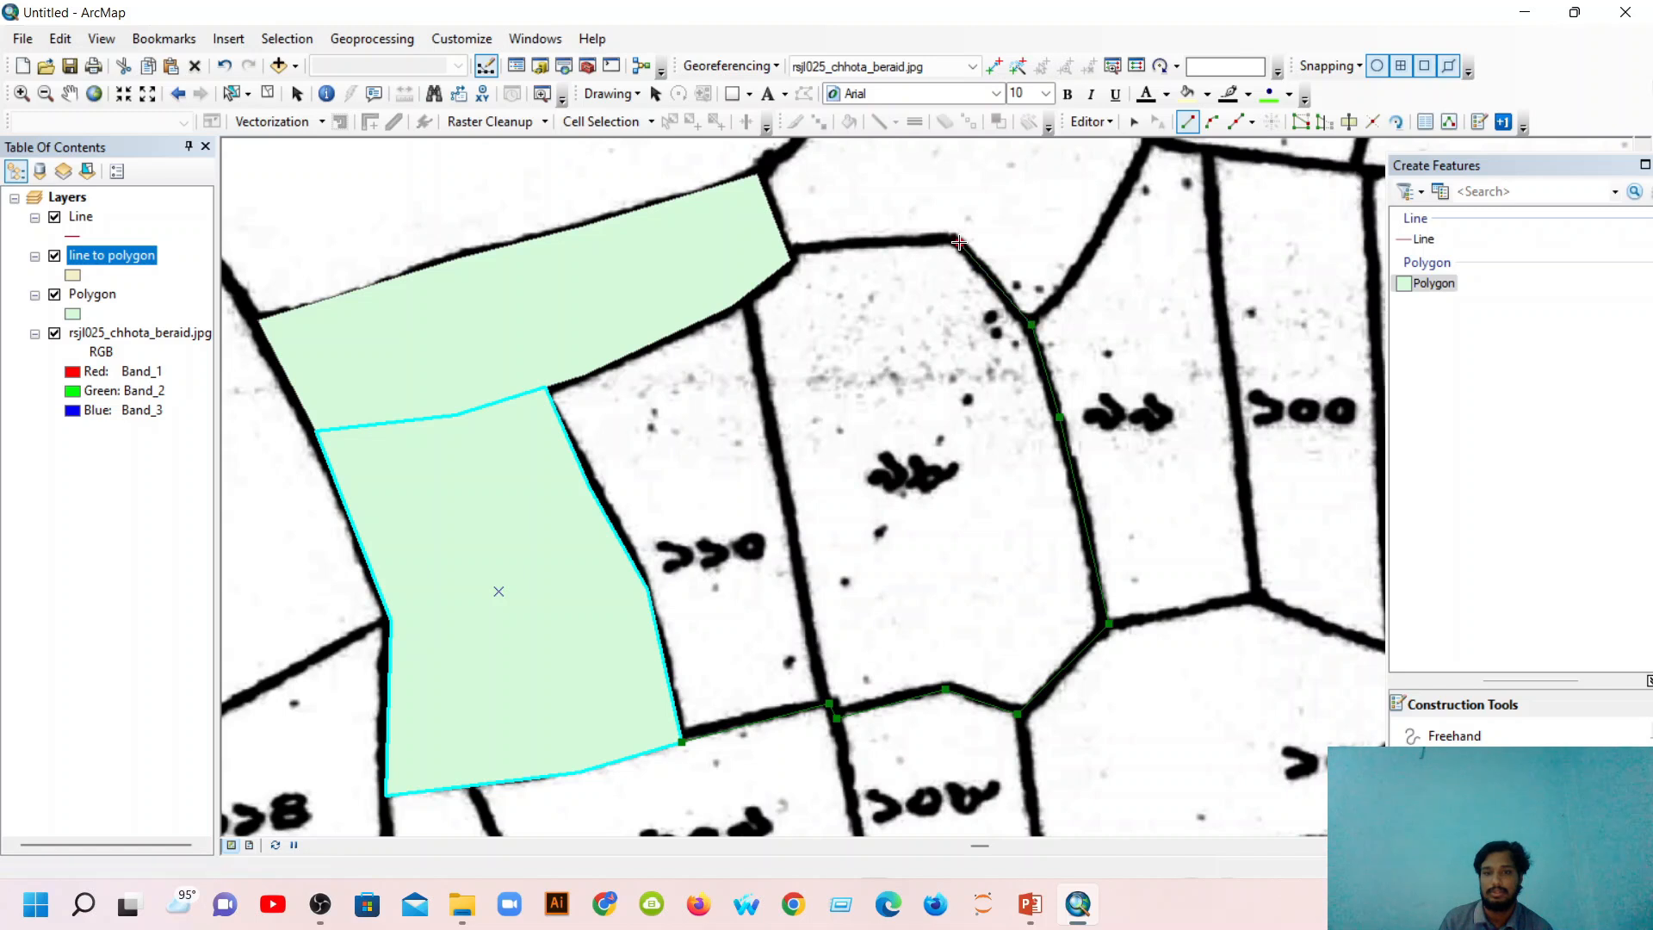
click(792, 251)
double_click(794, 250)
click(794, 251)
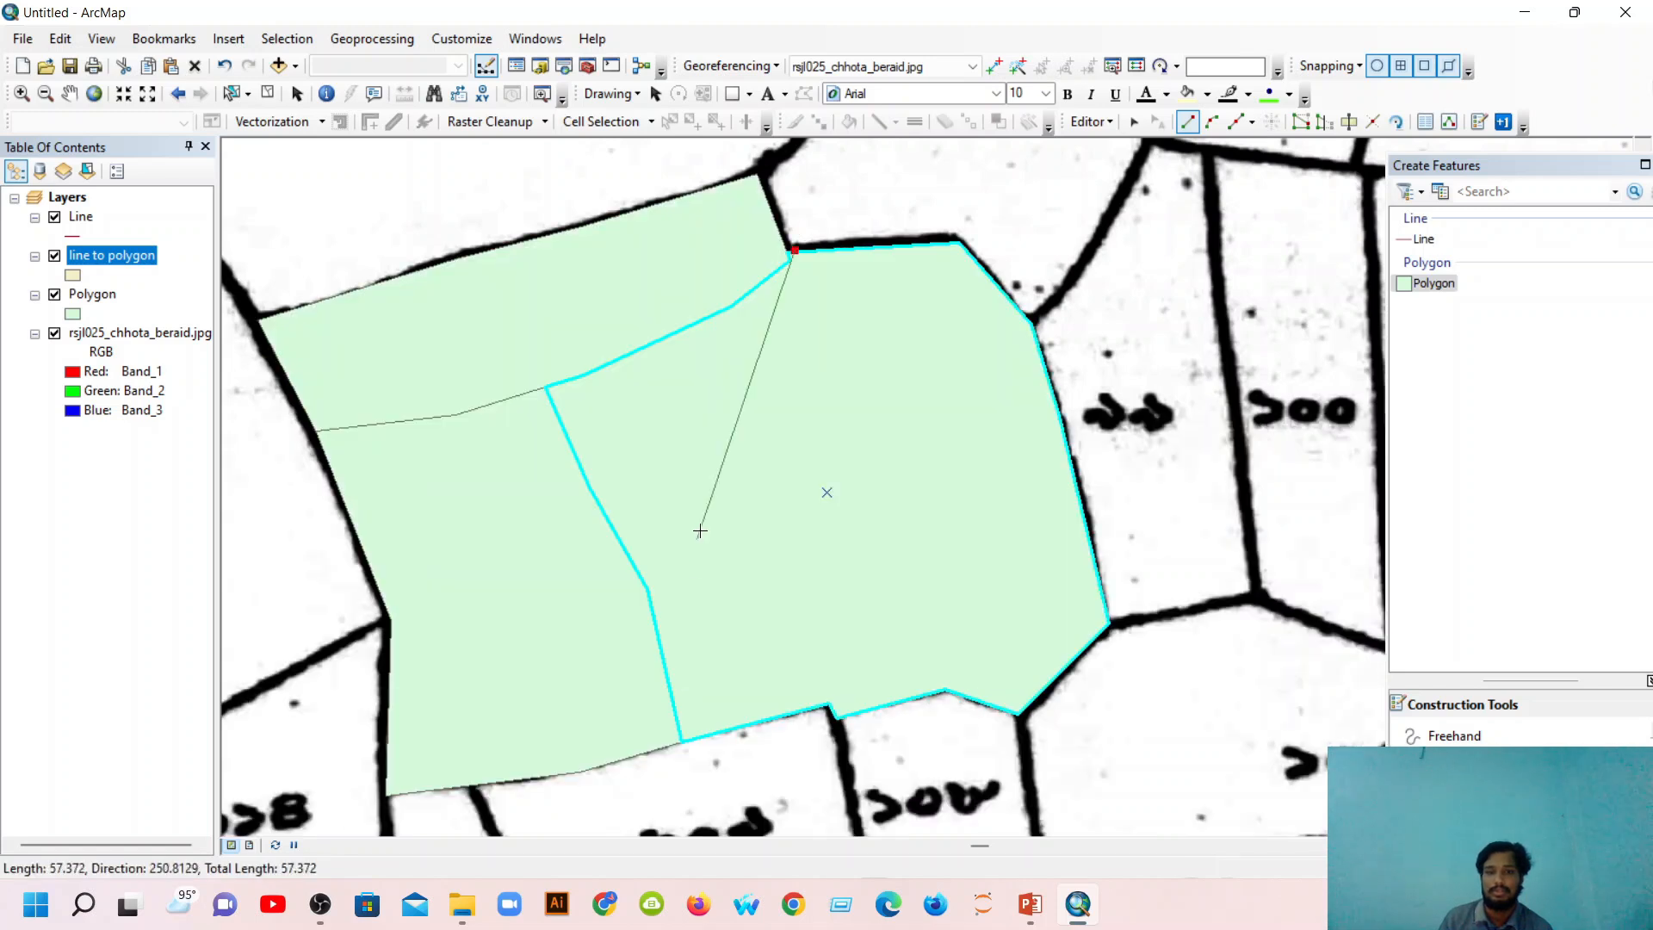
key(Escape)
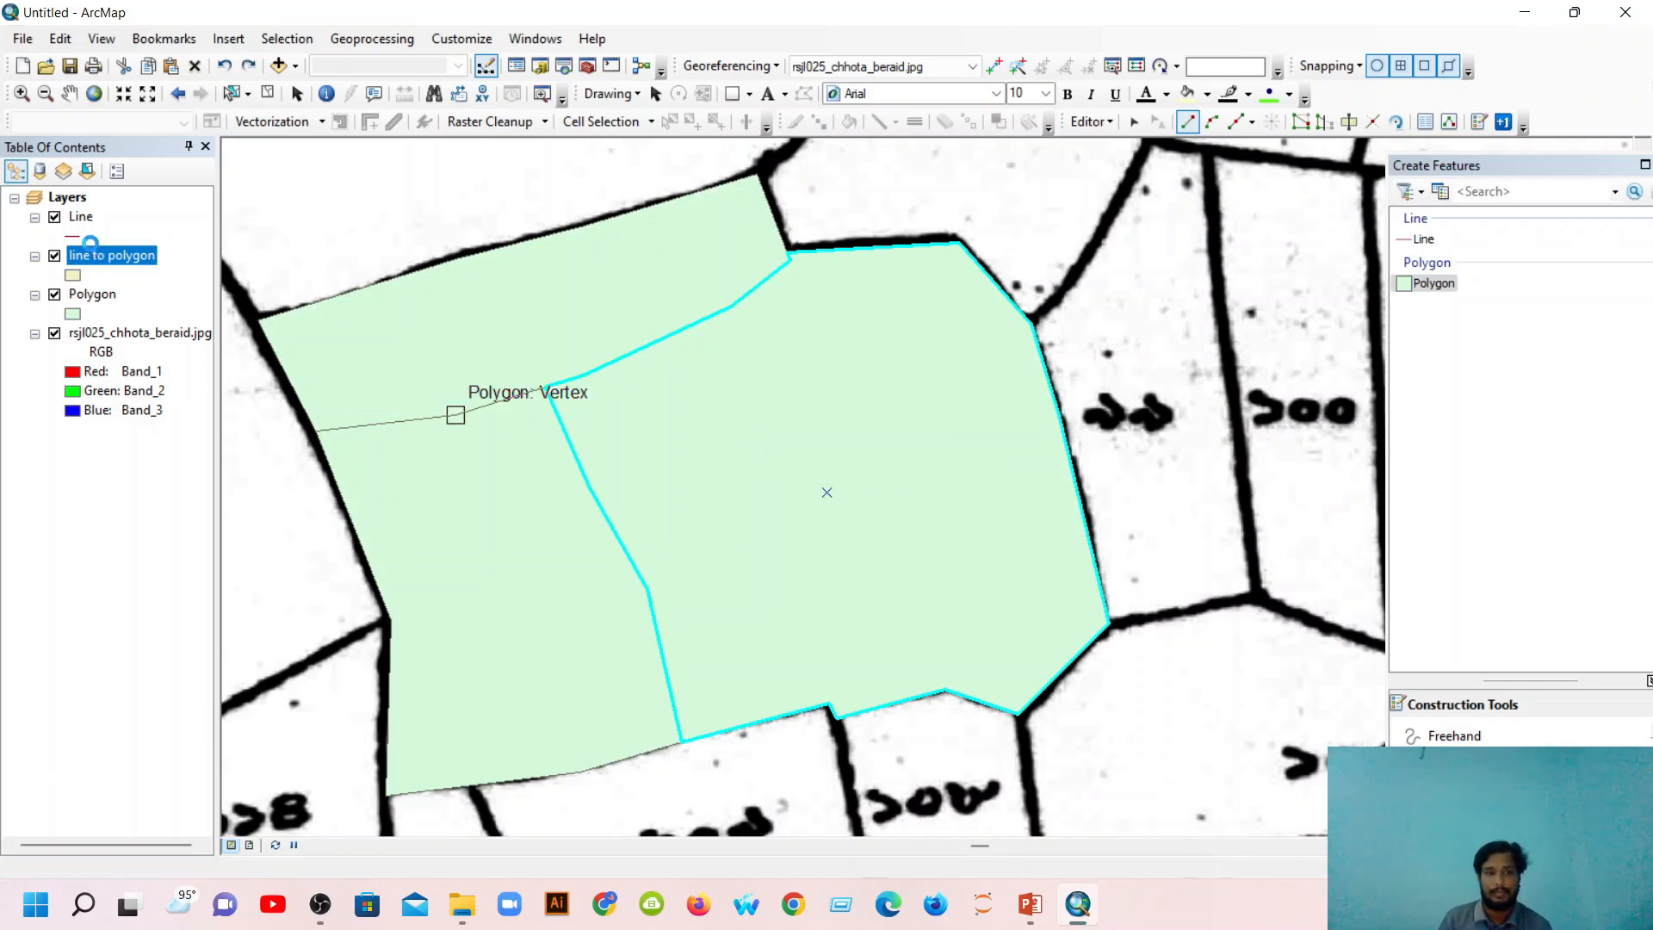
Set the line to polygon layer's symbol to no fill color with an outline width of 2.
click(88, 238)
right_click(97, 256)
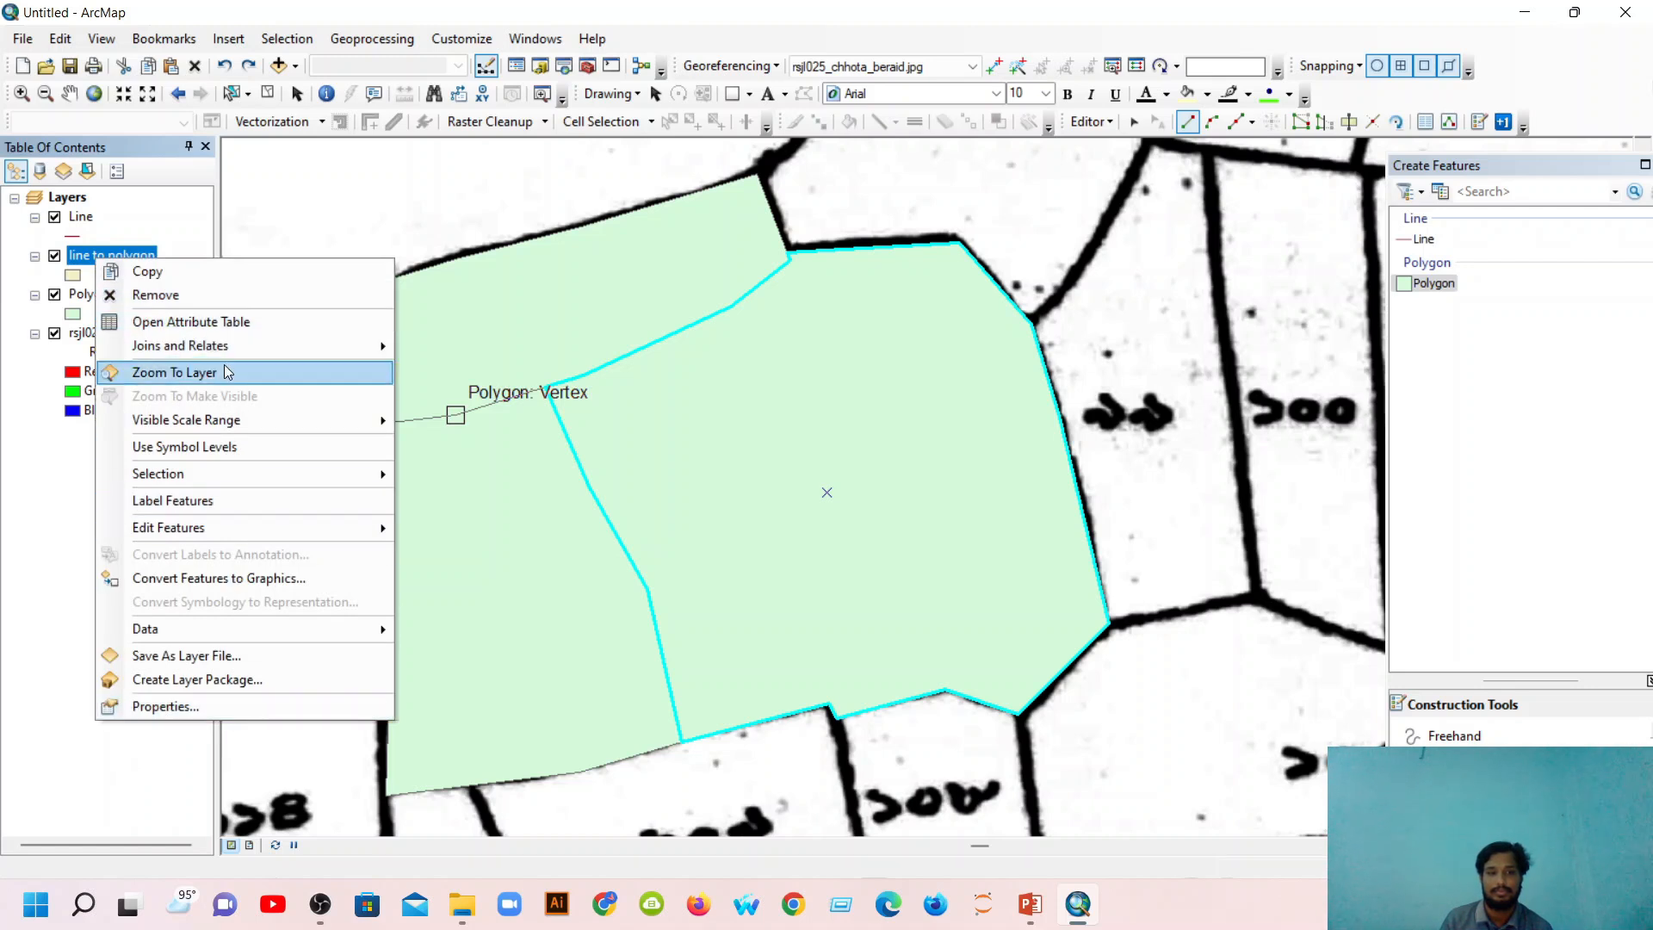
click(73, 275)
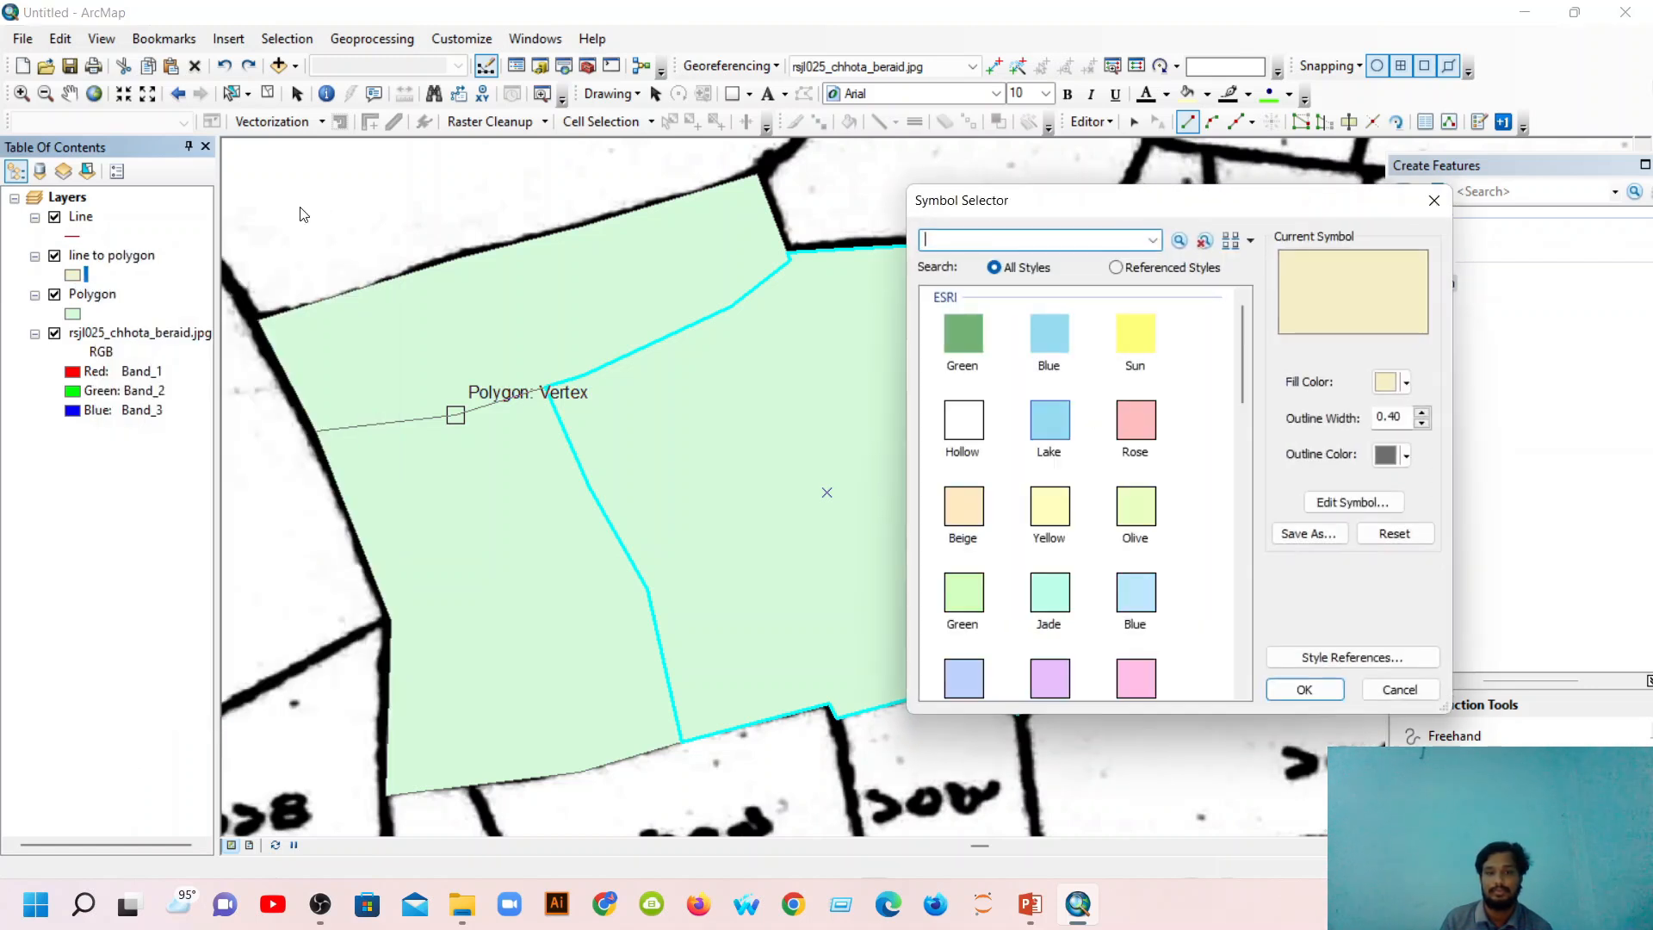
click(1405, 382)
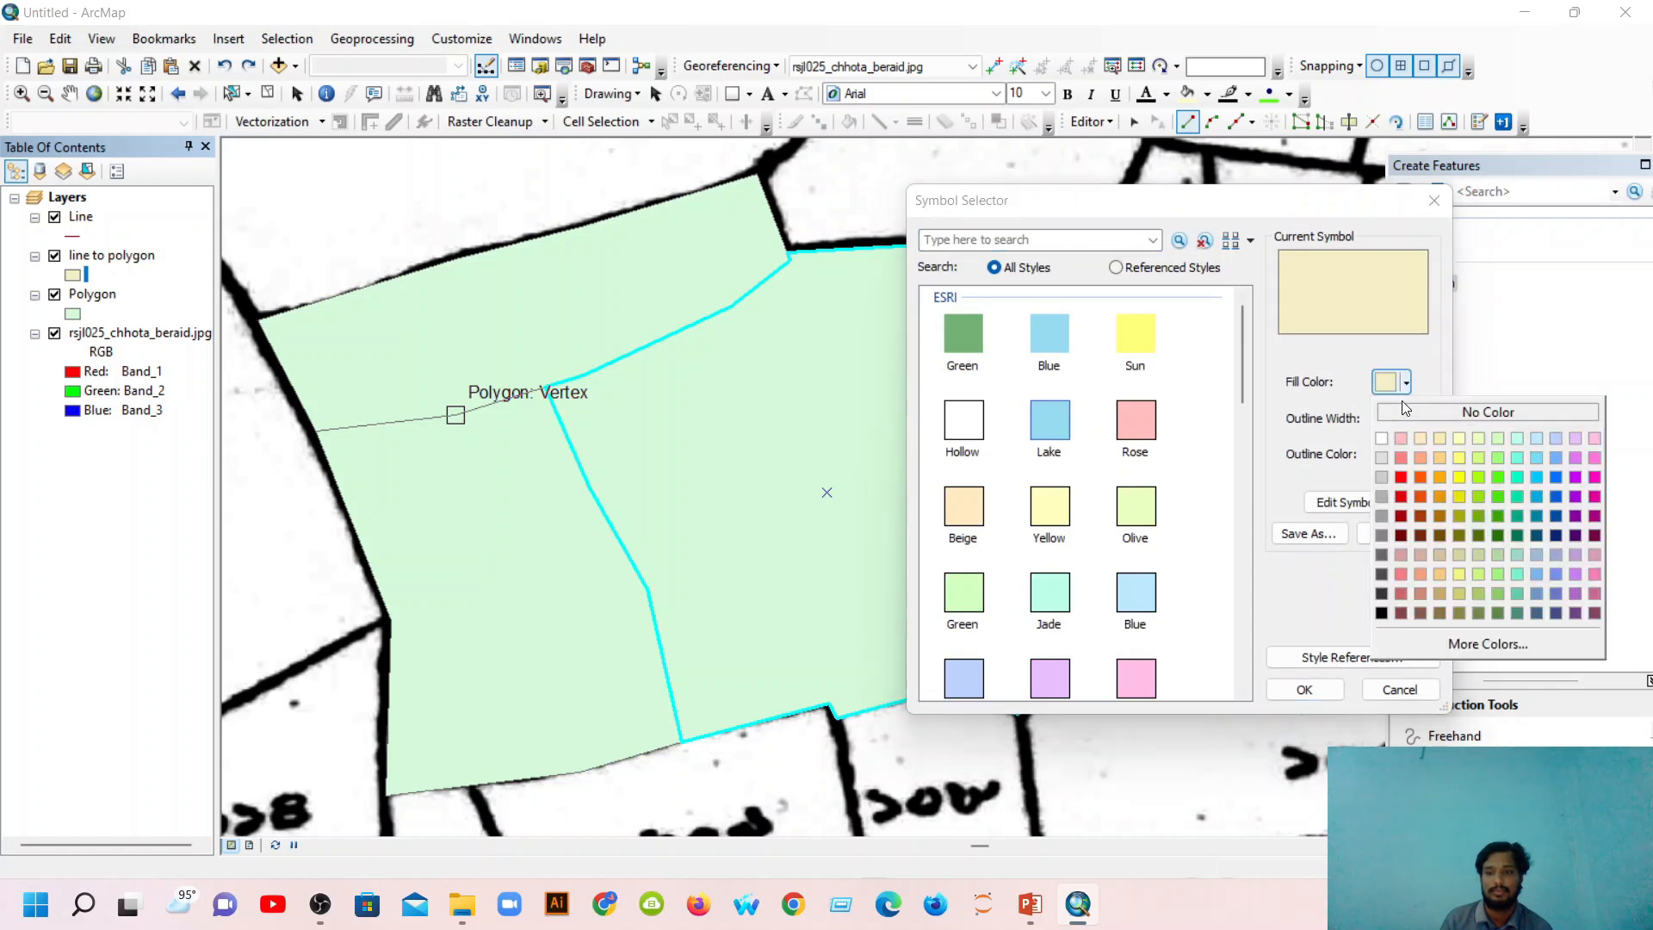
click(1446, 413)
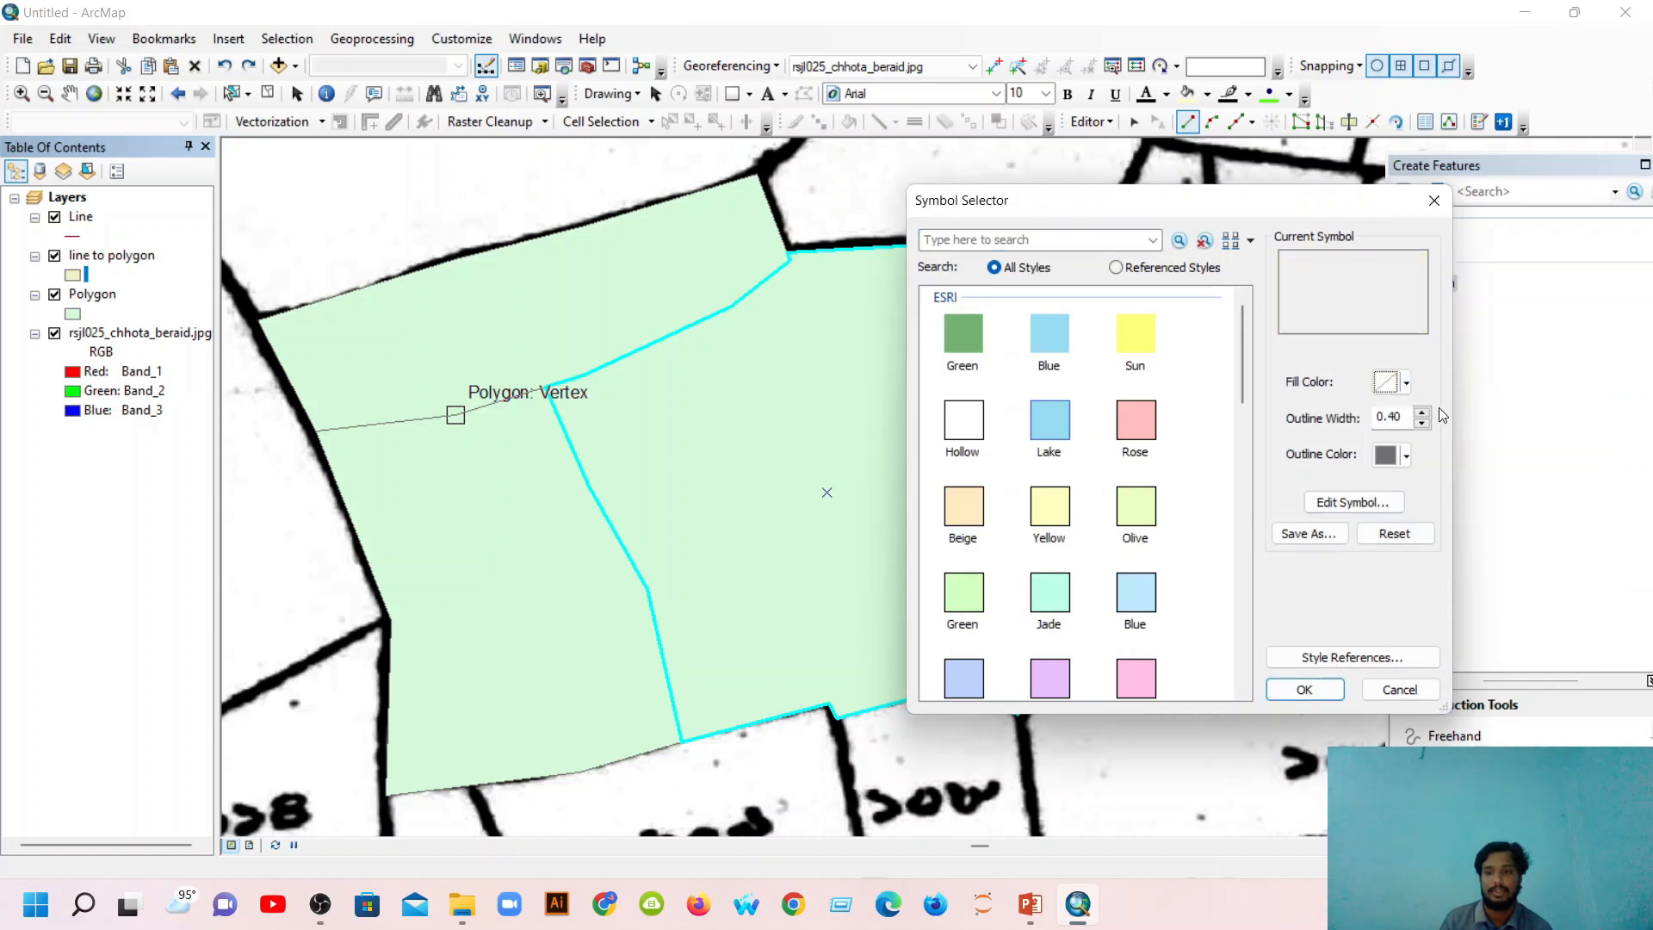
click(1425, 412)
click(1302, 690)
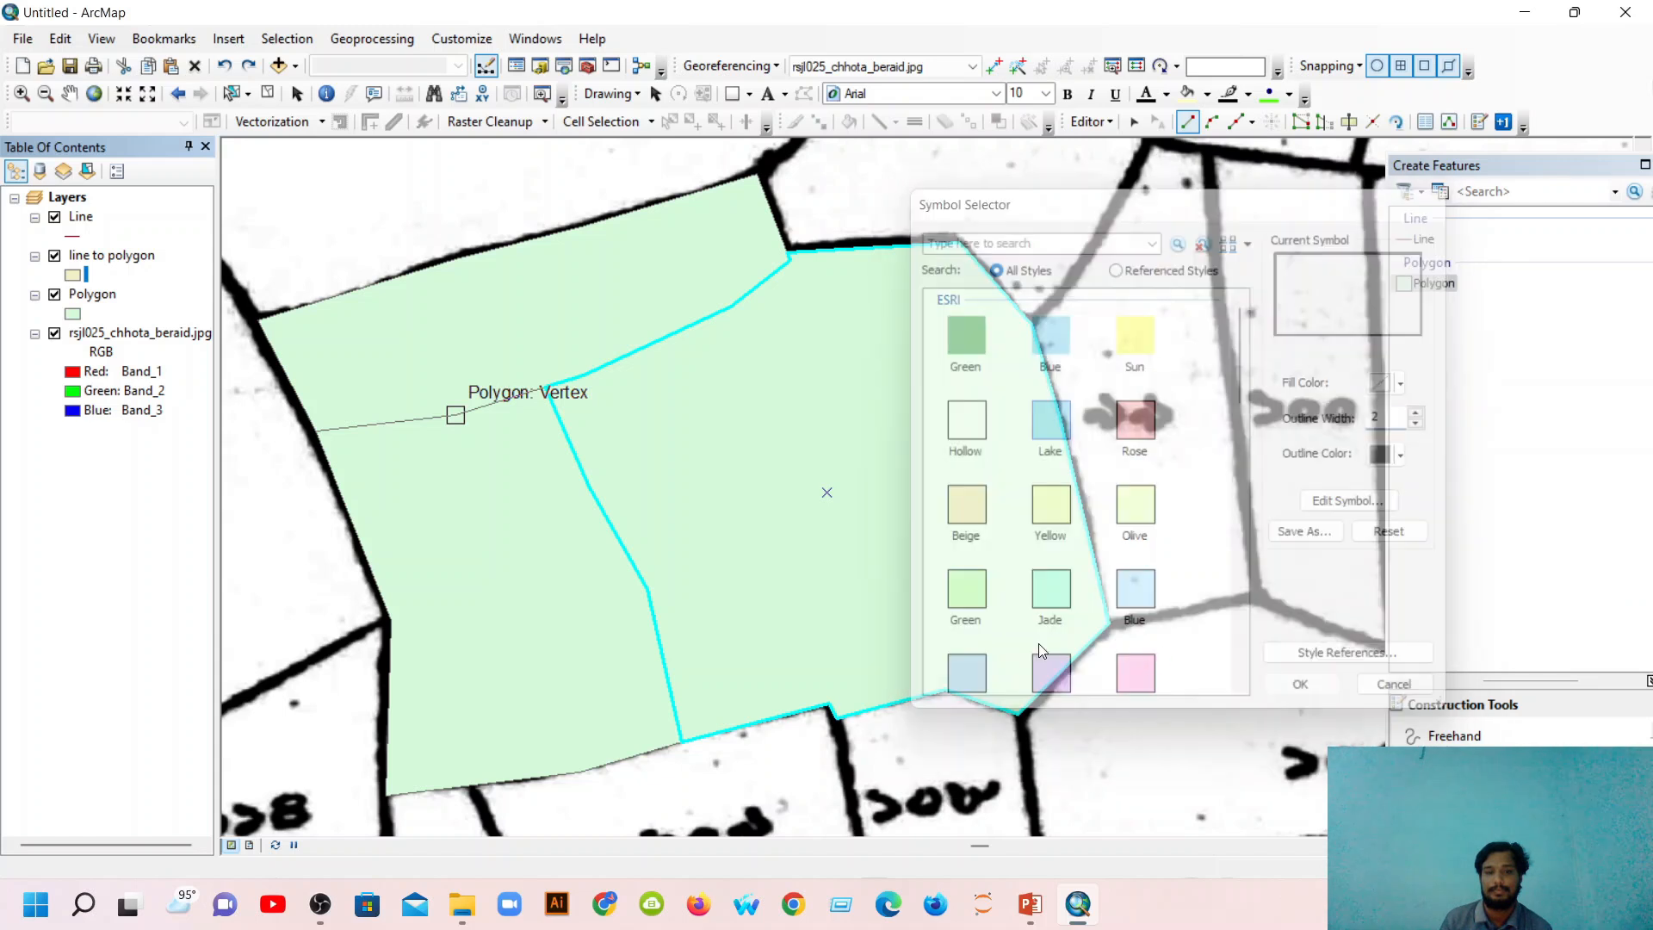
Set the Polygon layer's symbol to no fill color with an outline width of 2.
right_click(95, 299)
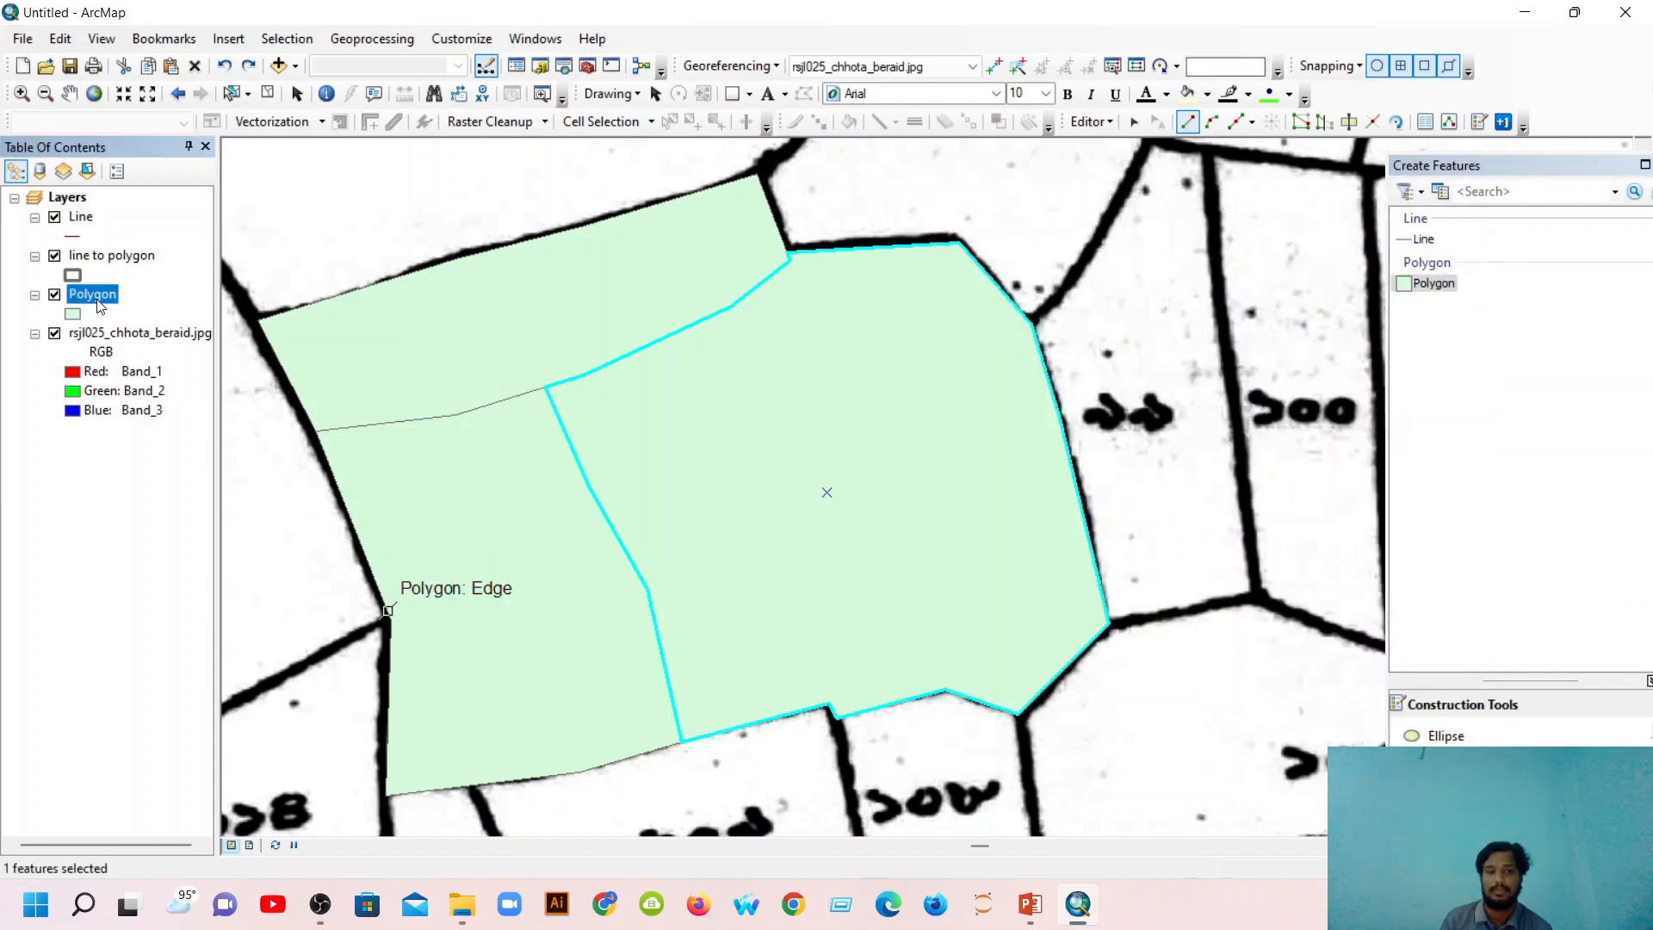
click(73, 314)
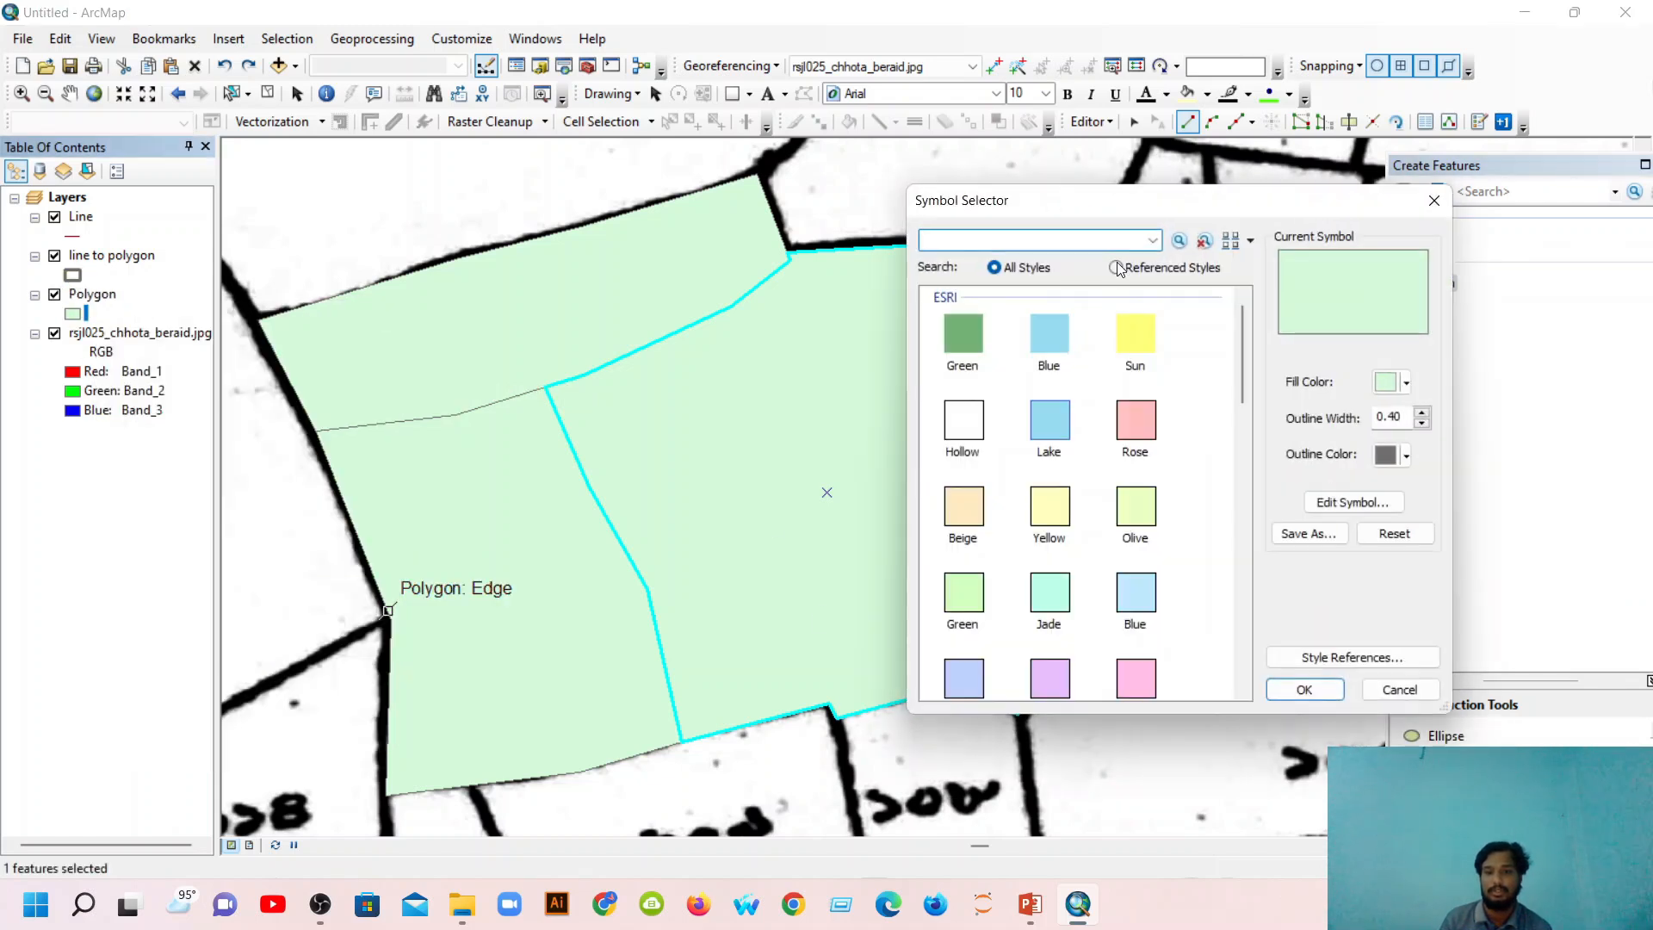
click(1410, 383)
click(1390, 417)
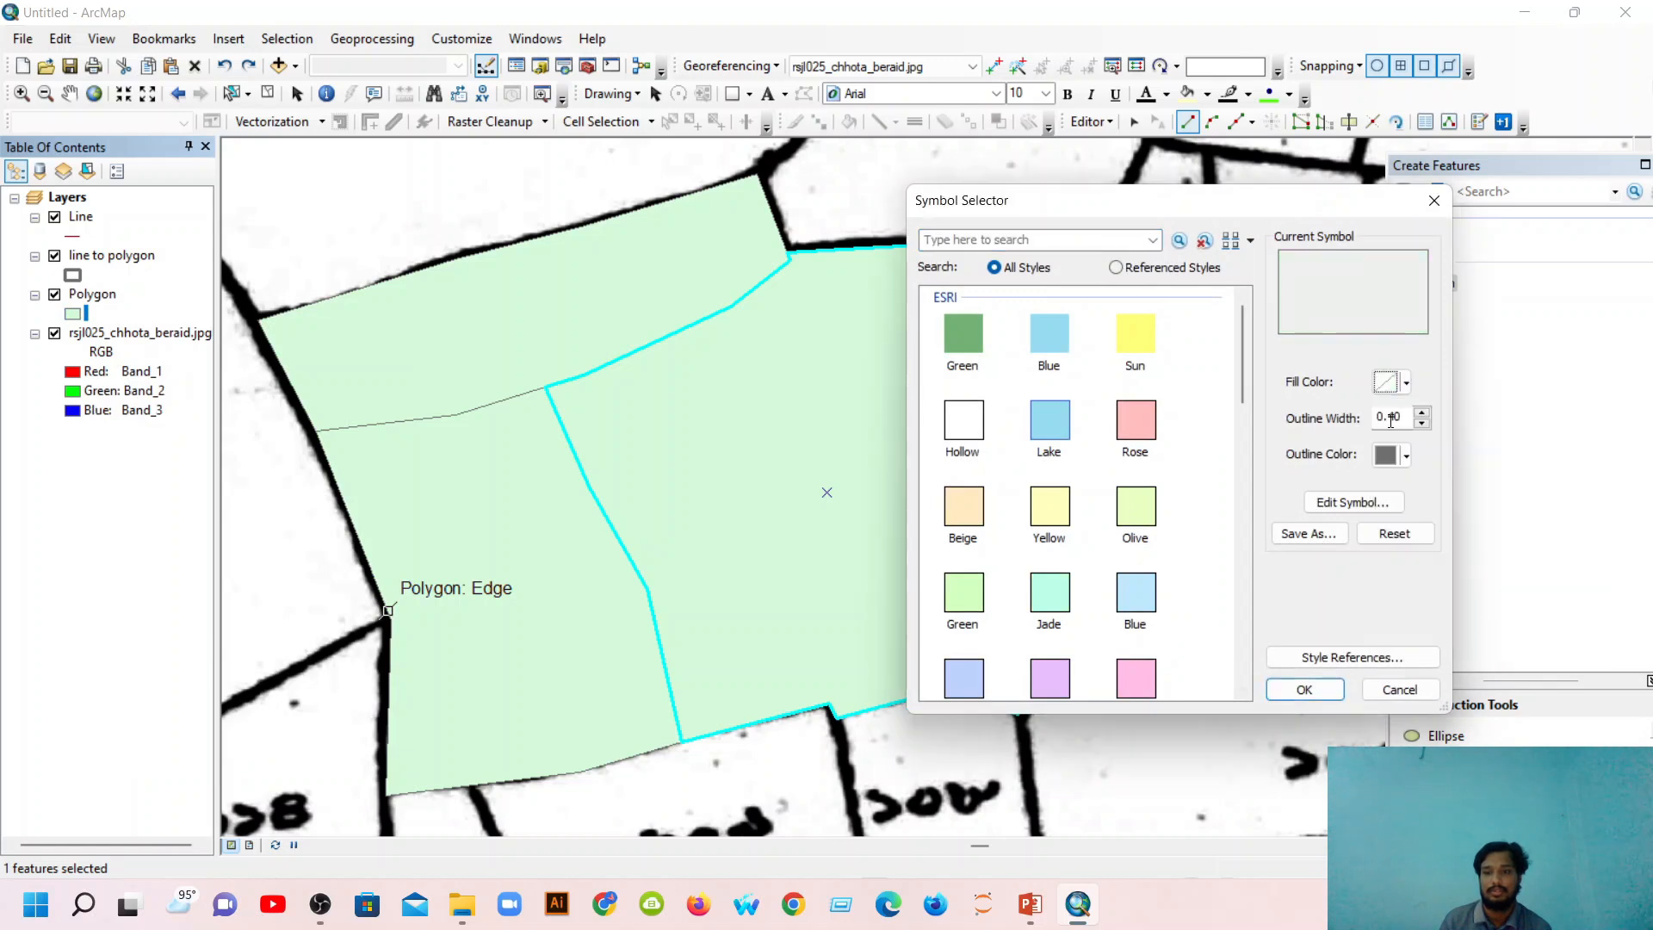
double_click(1399, 418)
text(2)
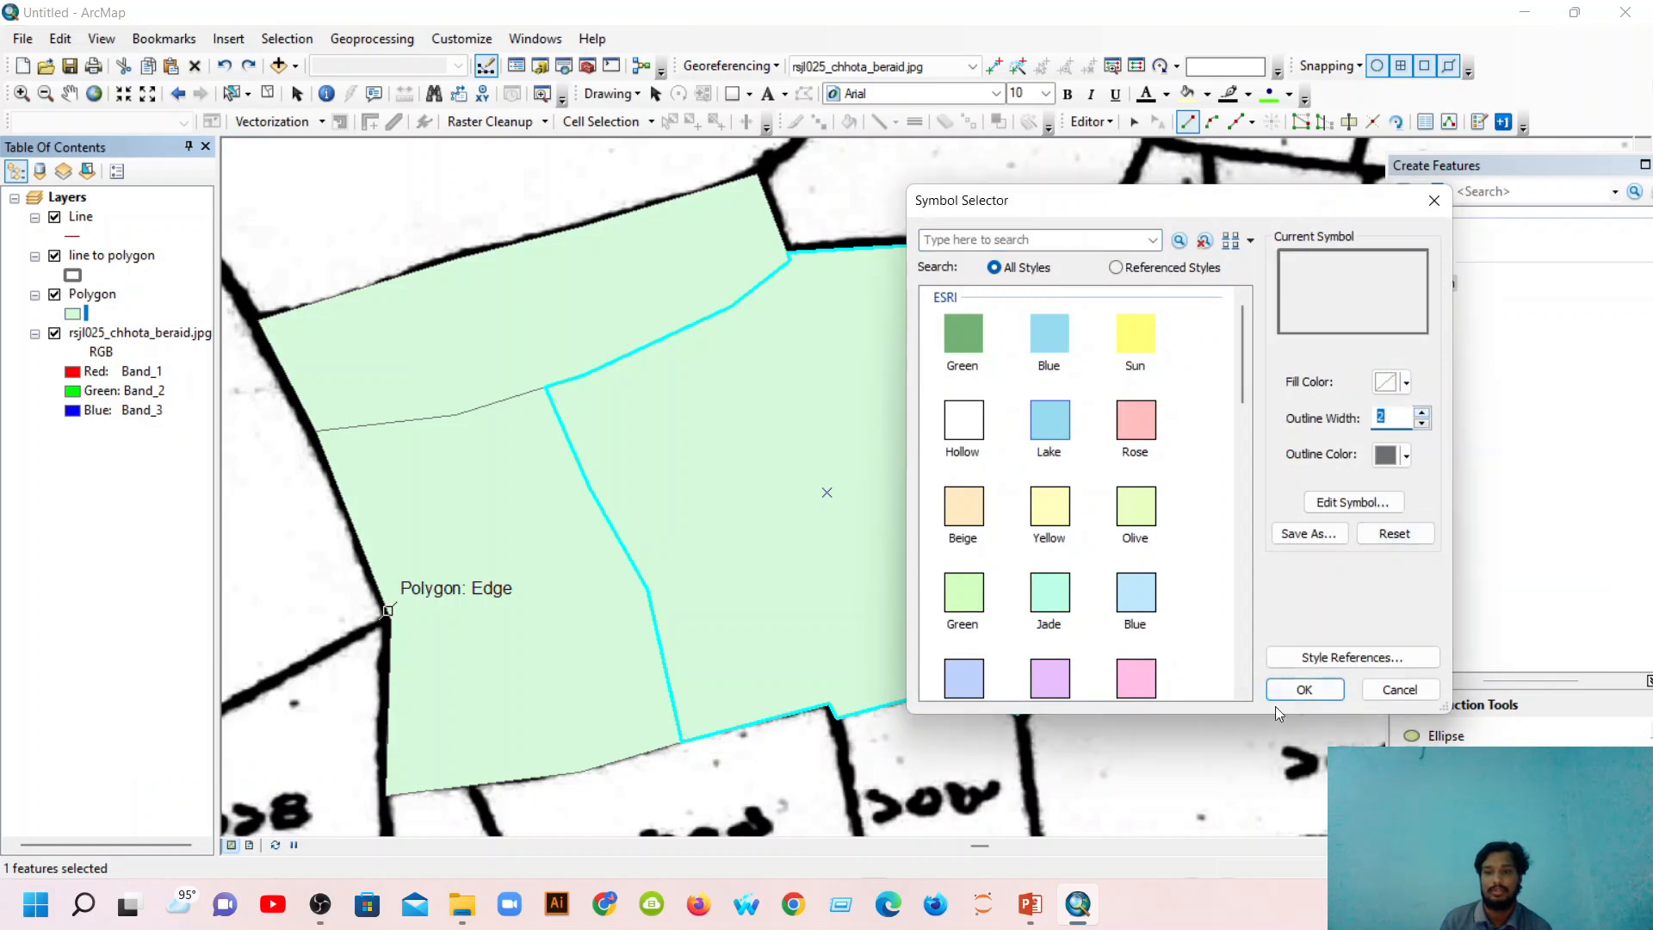
click(1304, 690)
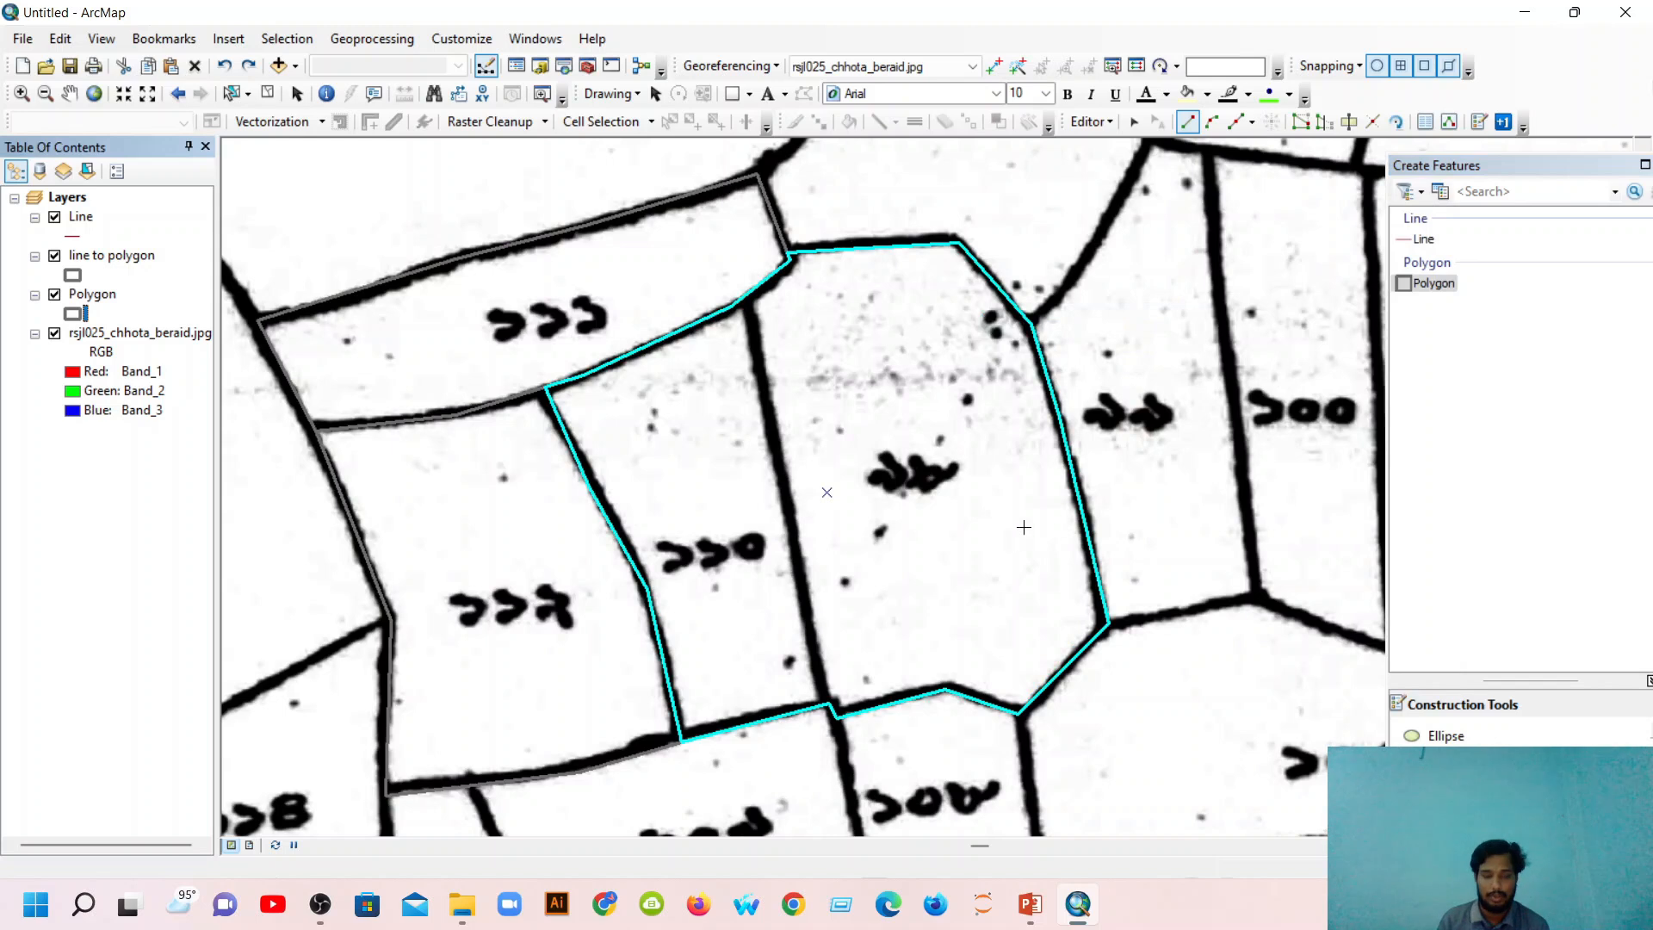
Select the combined eastern polygon and cut it in two along the scanned boundary line running north to south through it.
click(268, 93)
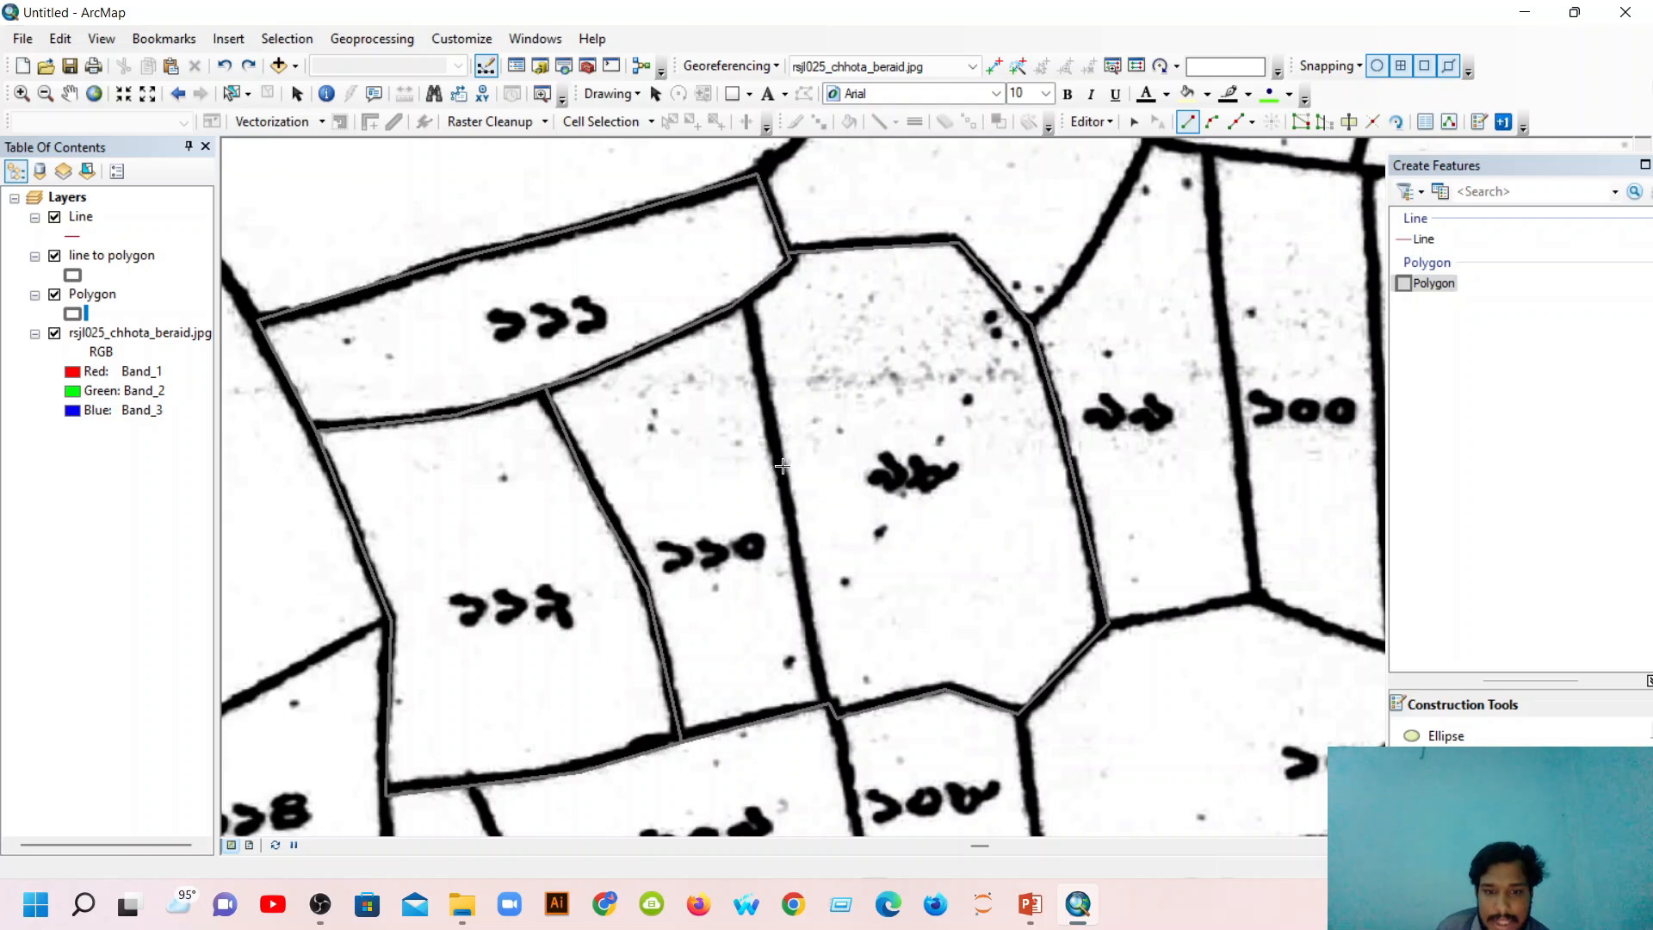
click(1135, 121)
click(848, 250)
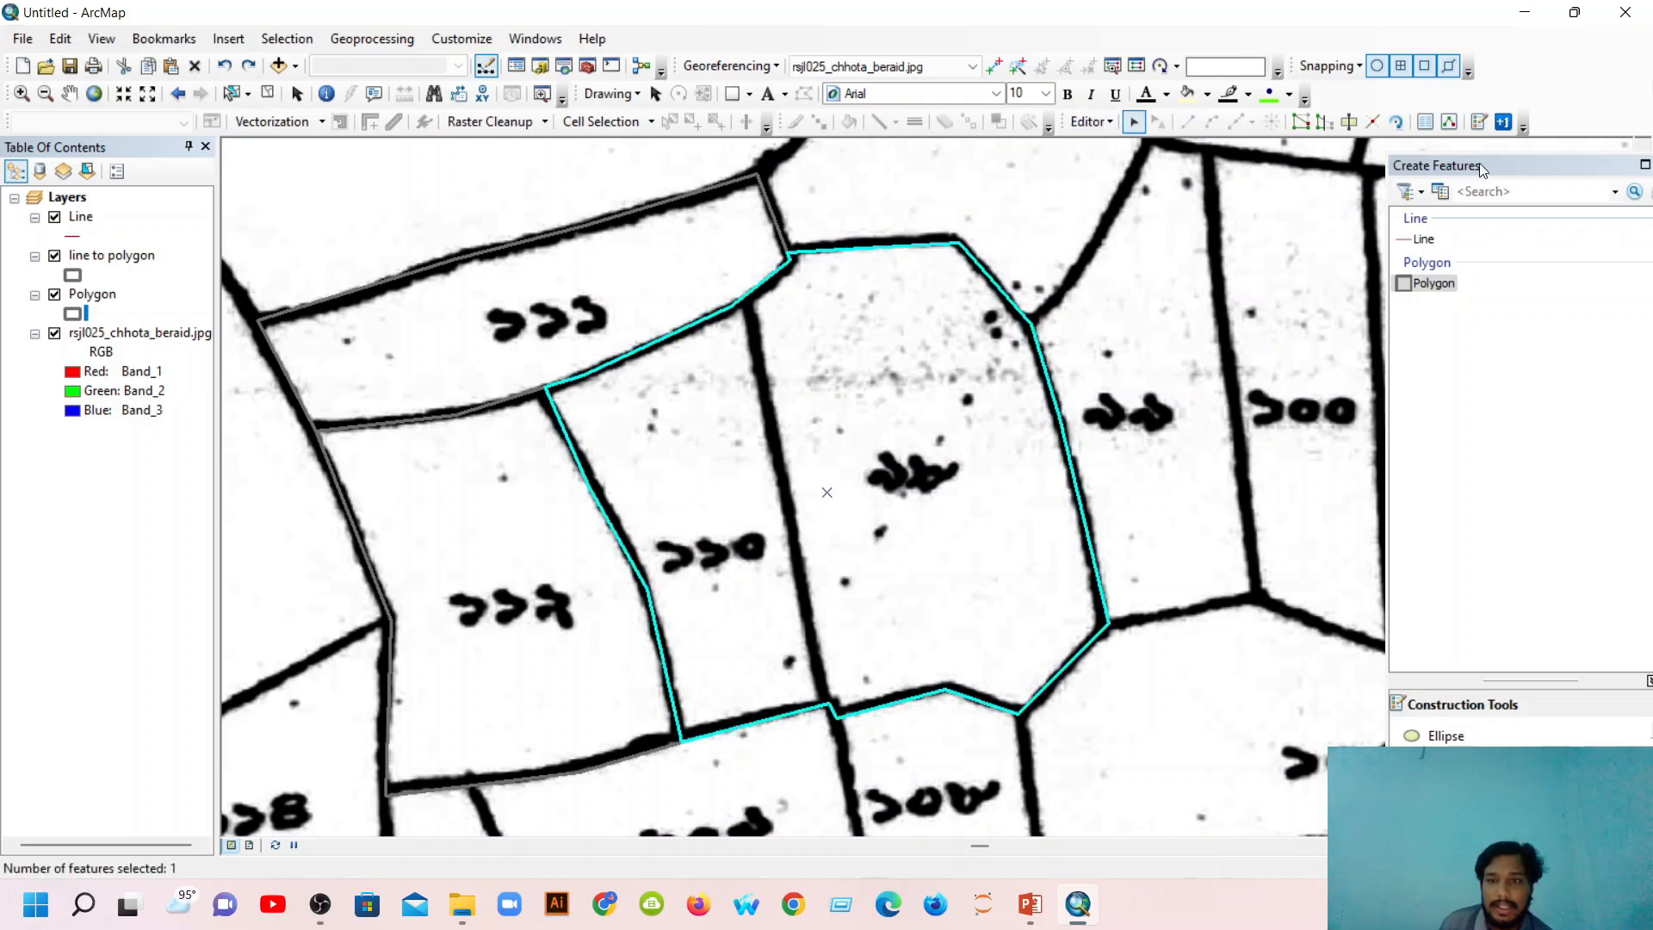
click(1349, 121)
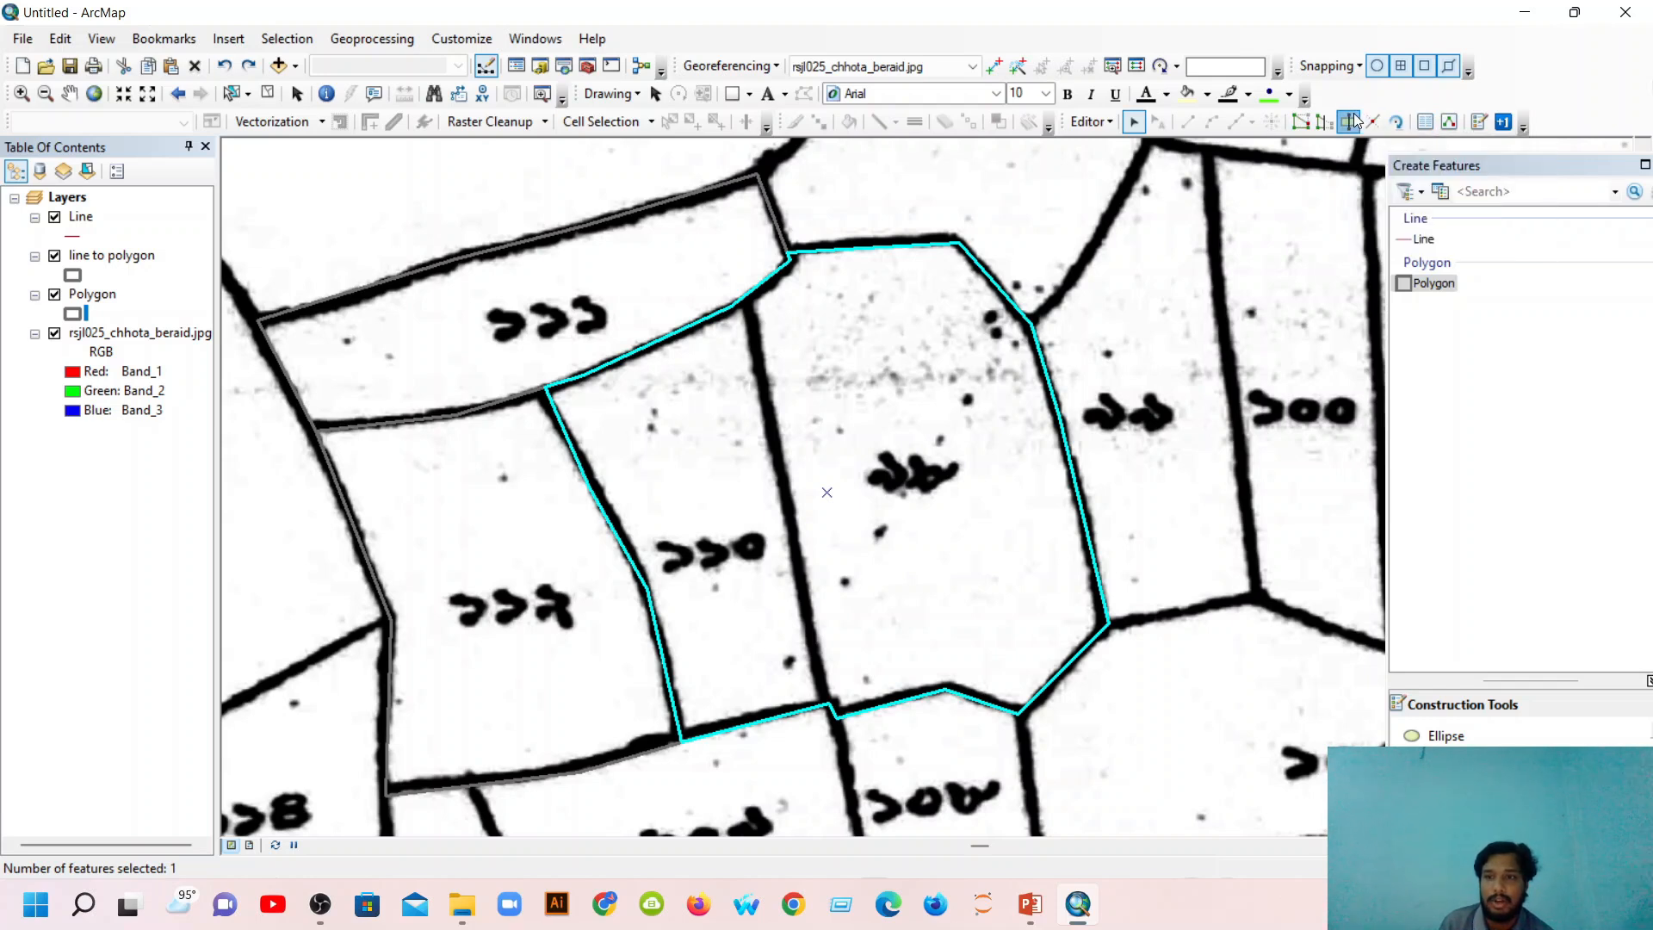
click(744, 297)
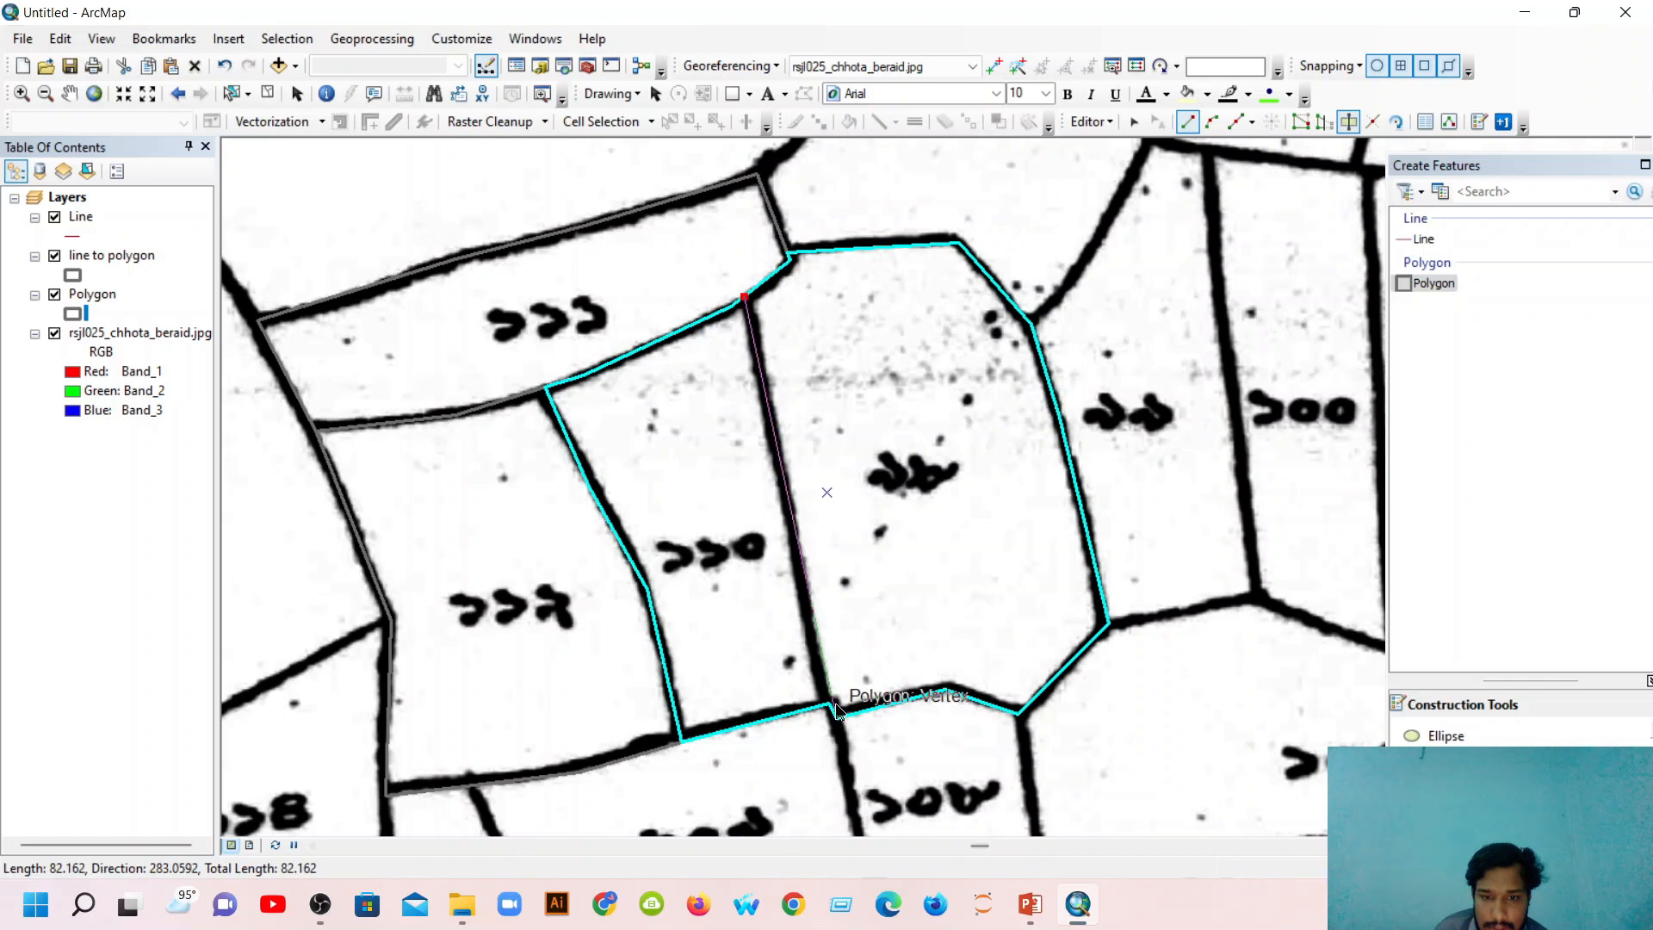
scroll(833, 708, up, 2)
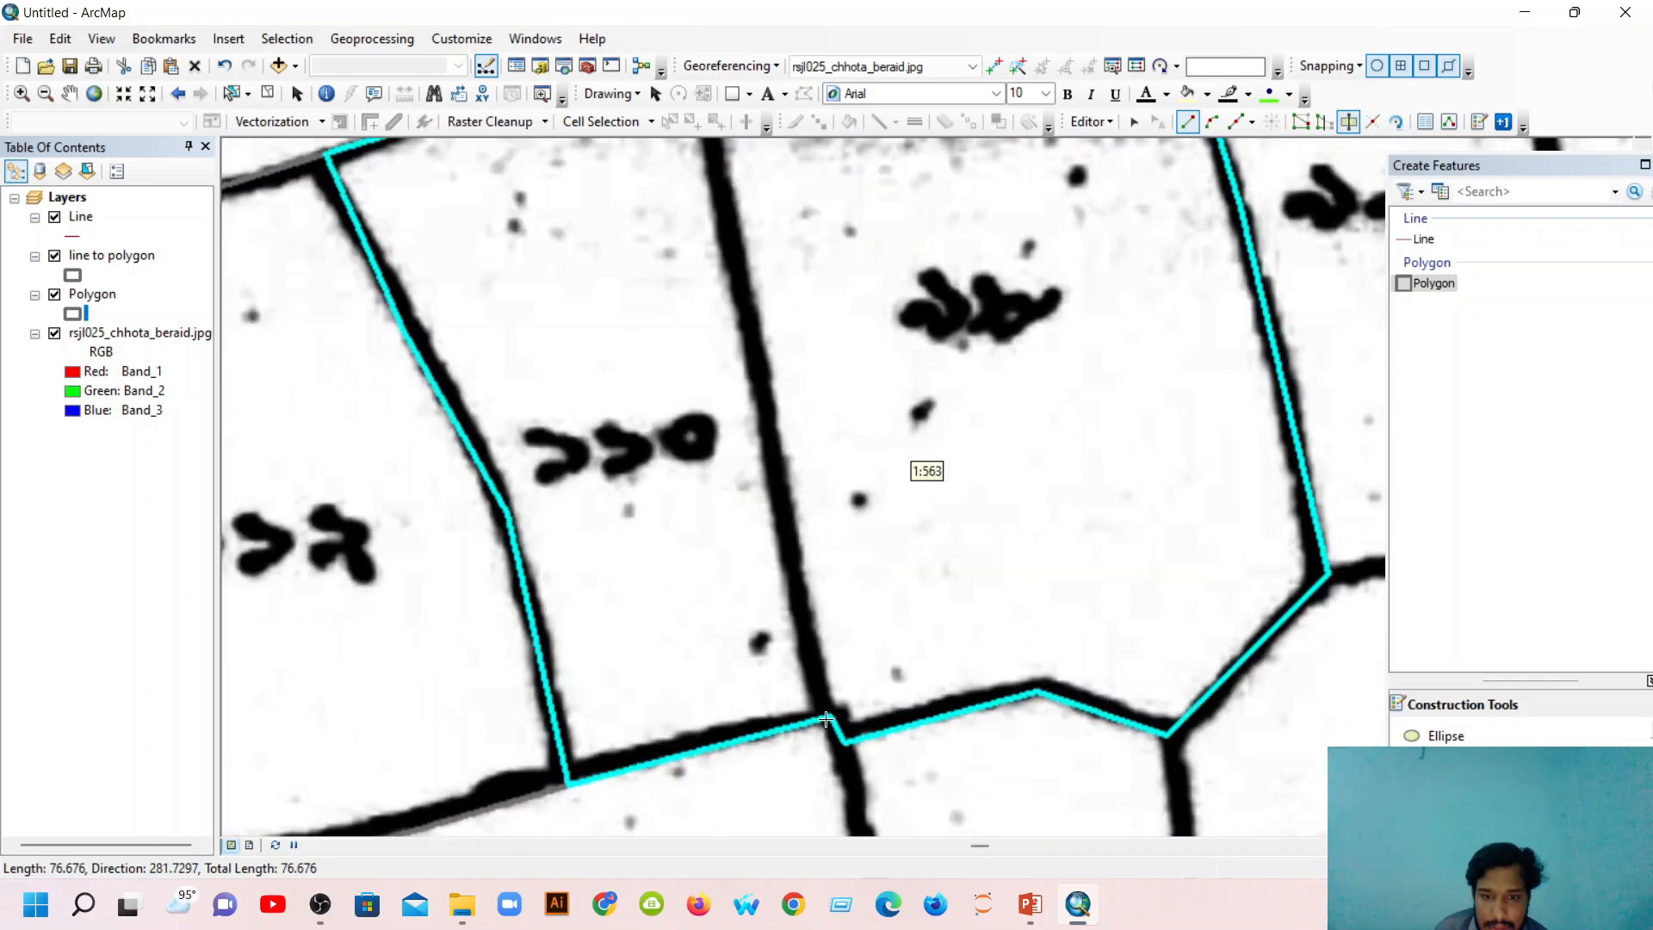
double_click(825, 719)
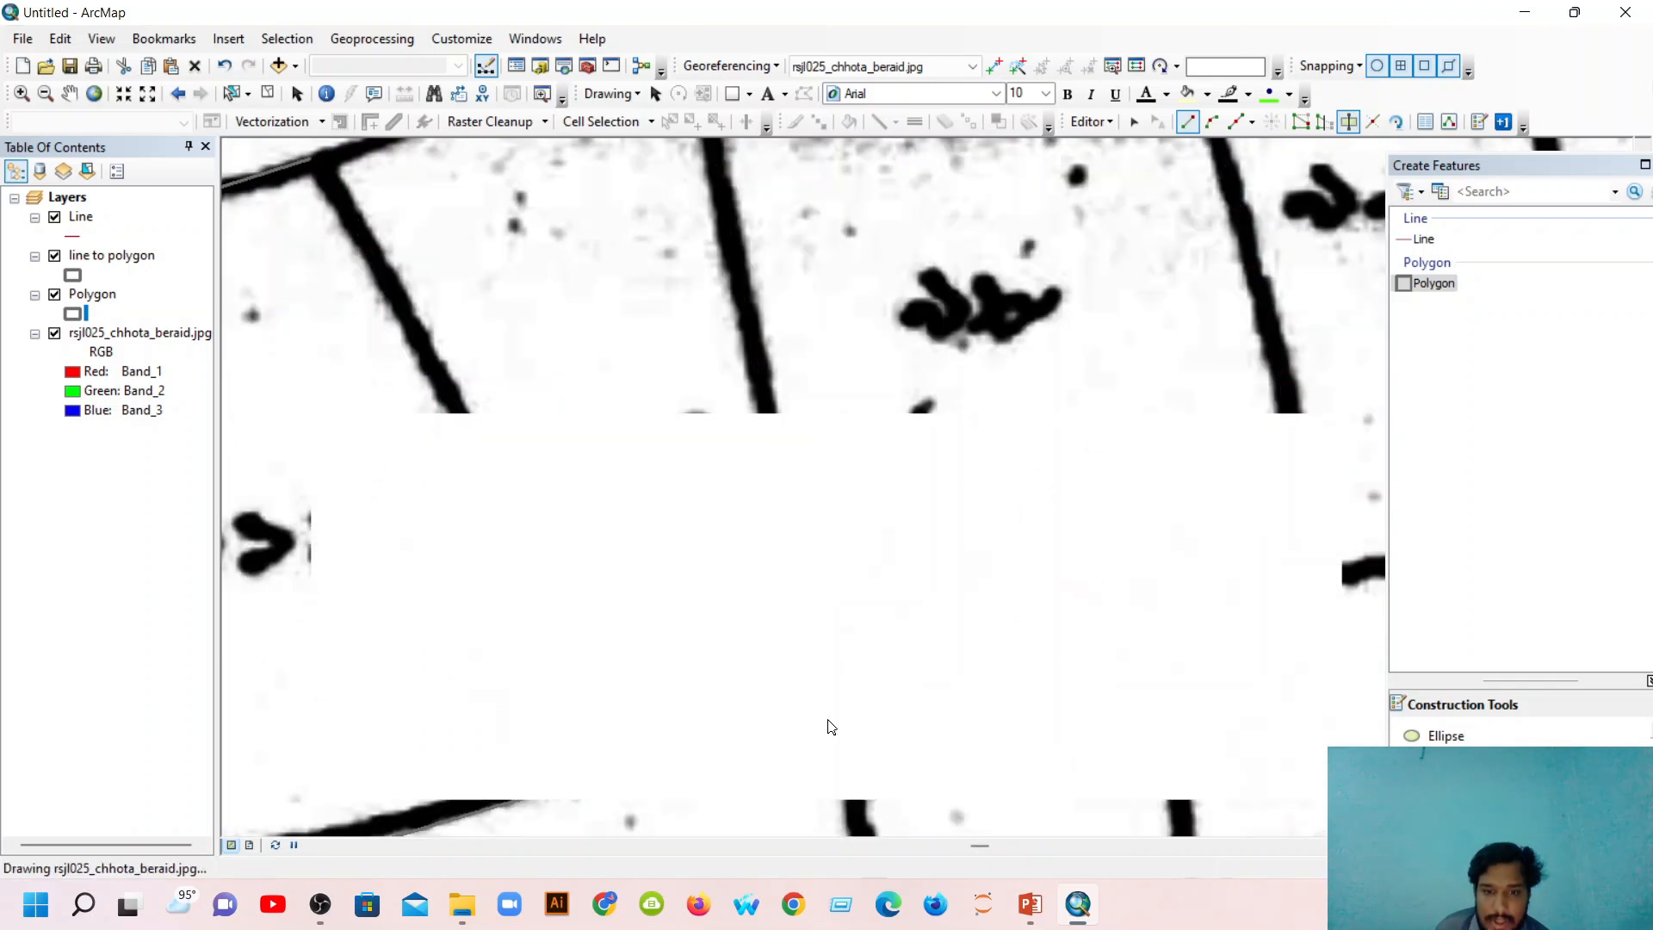
scroll(830, 728, down, 2)
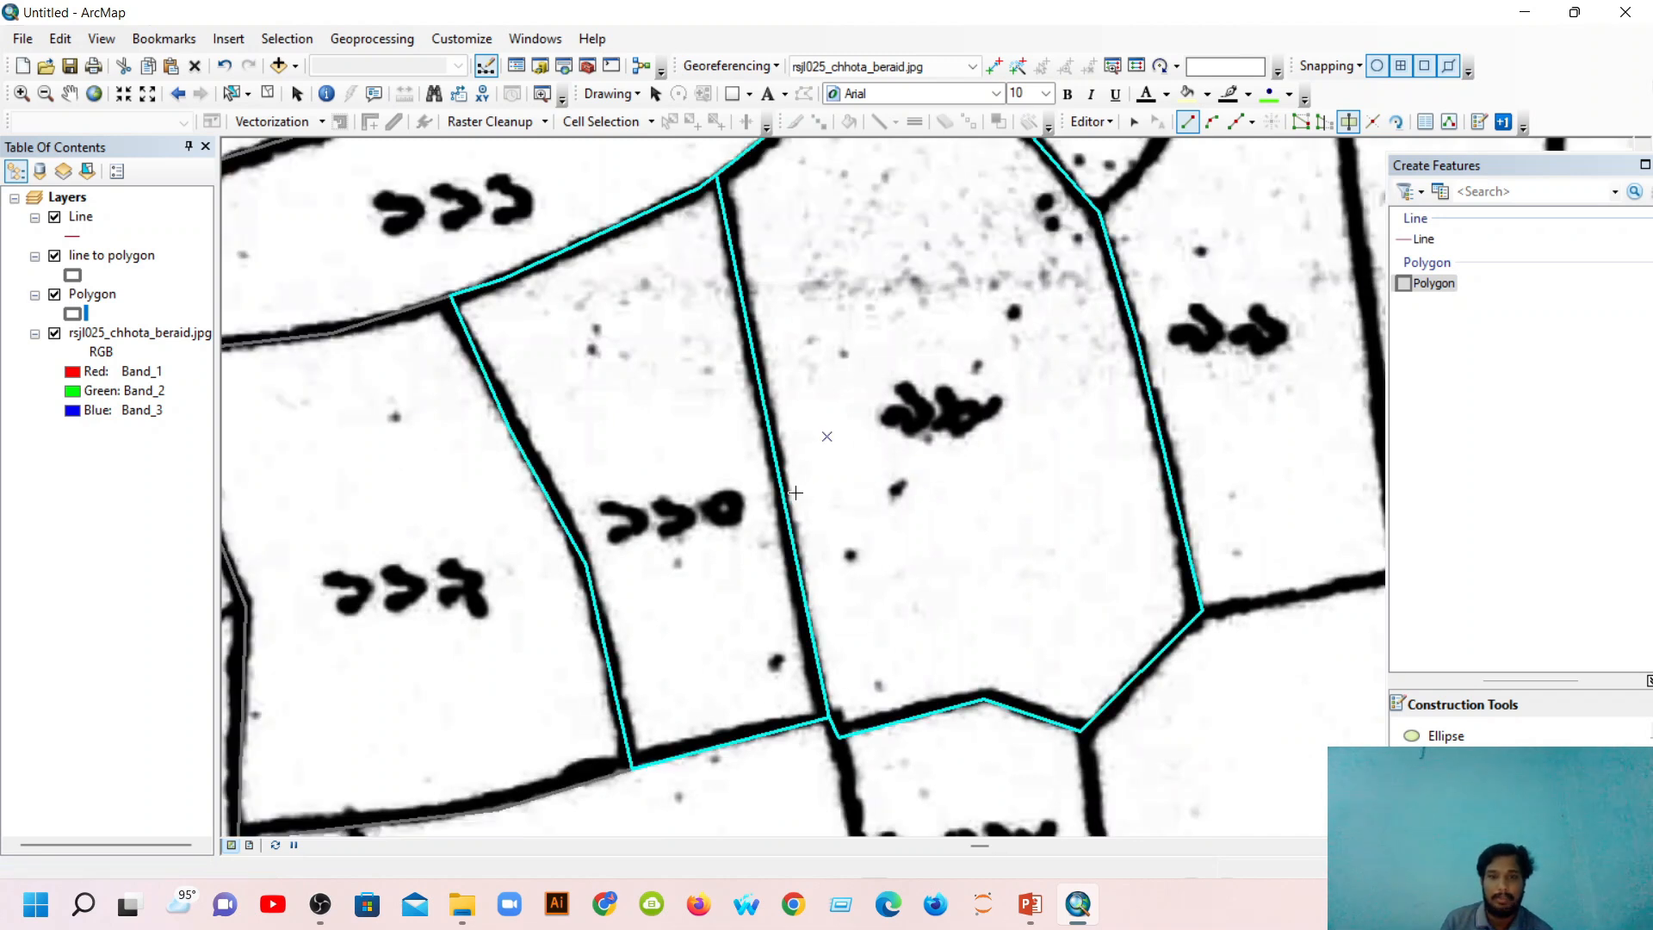
scroll(794, 493, down, 2)
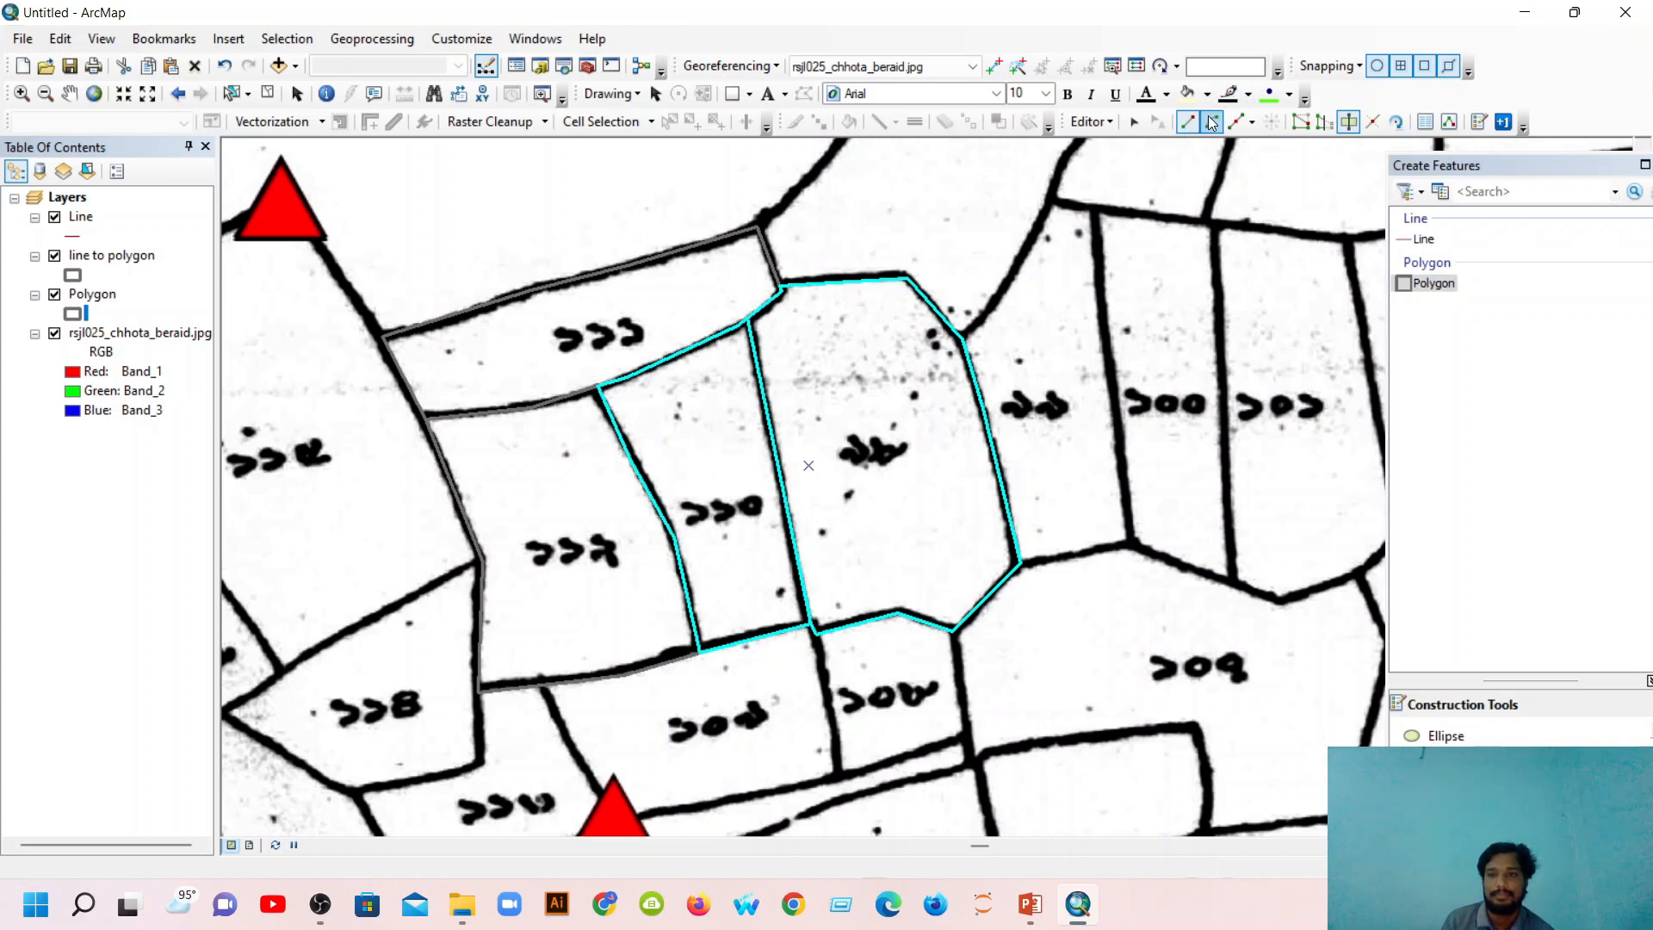
Select the northern strip parcel's polygon alone and try to reshape a short stretch of its southern edge.
click(1318, 132)
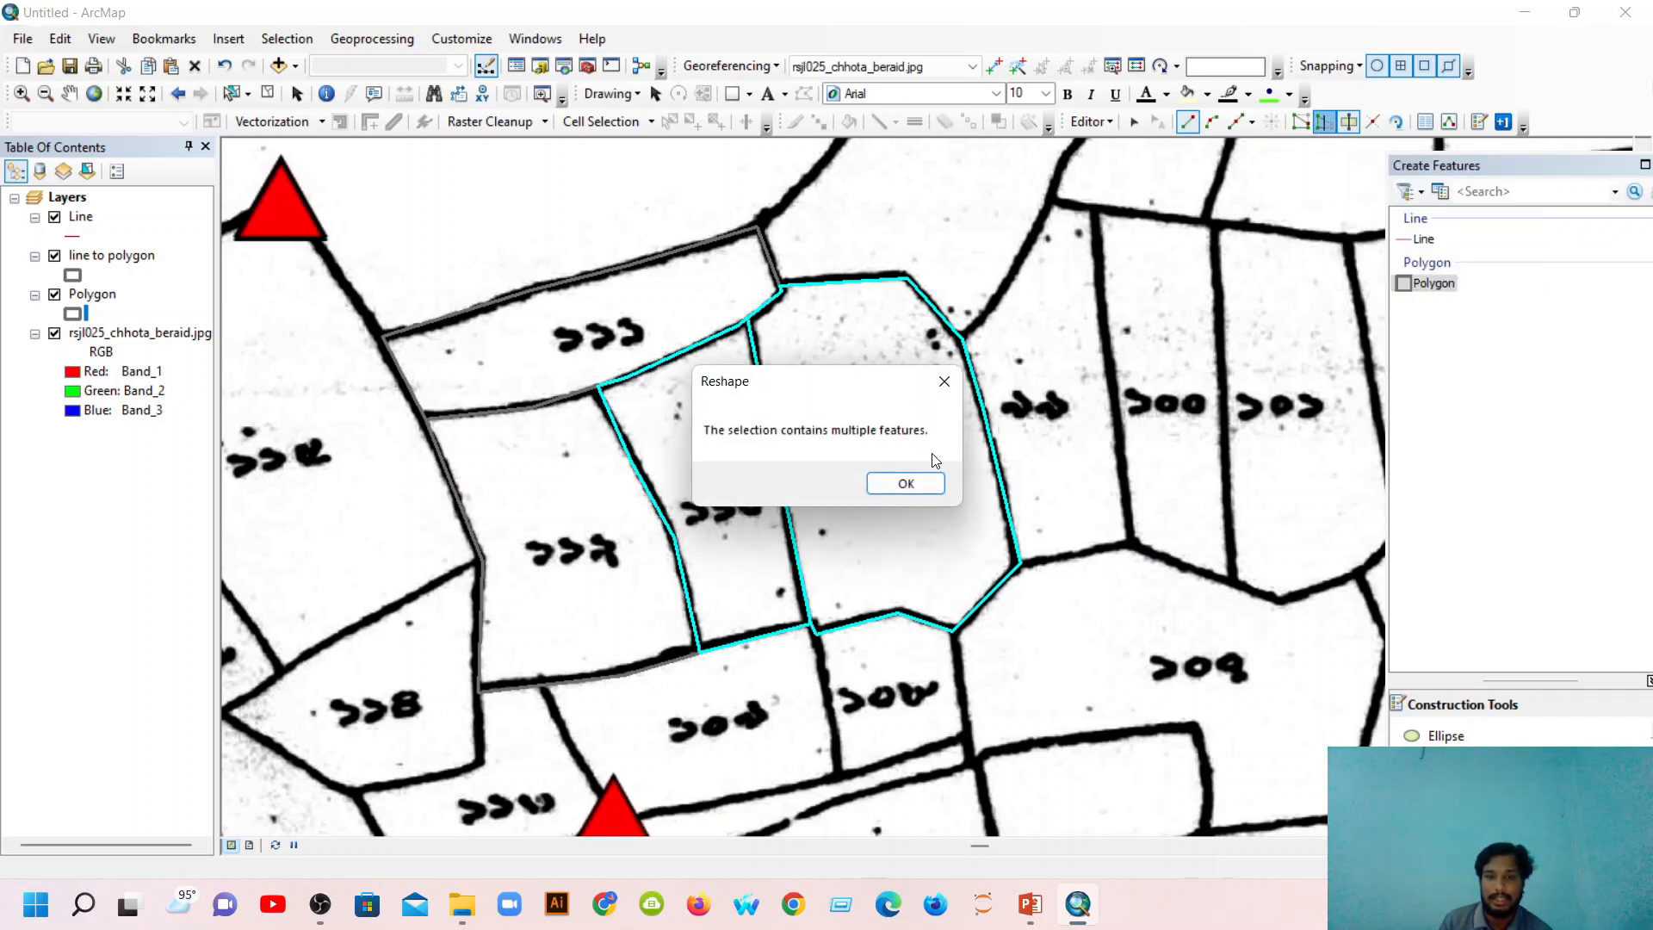
click(944, 380)
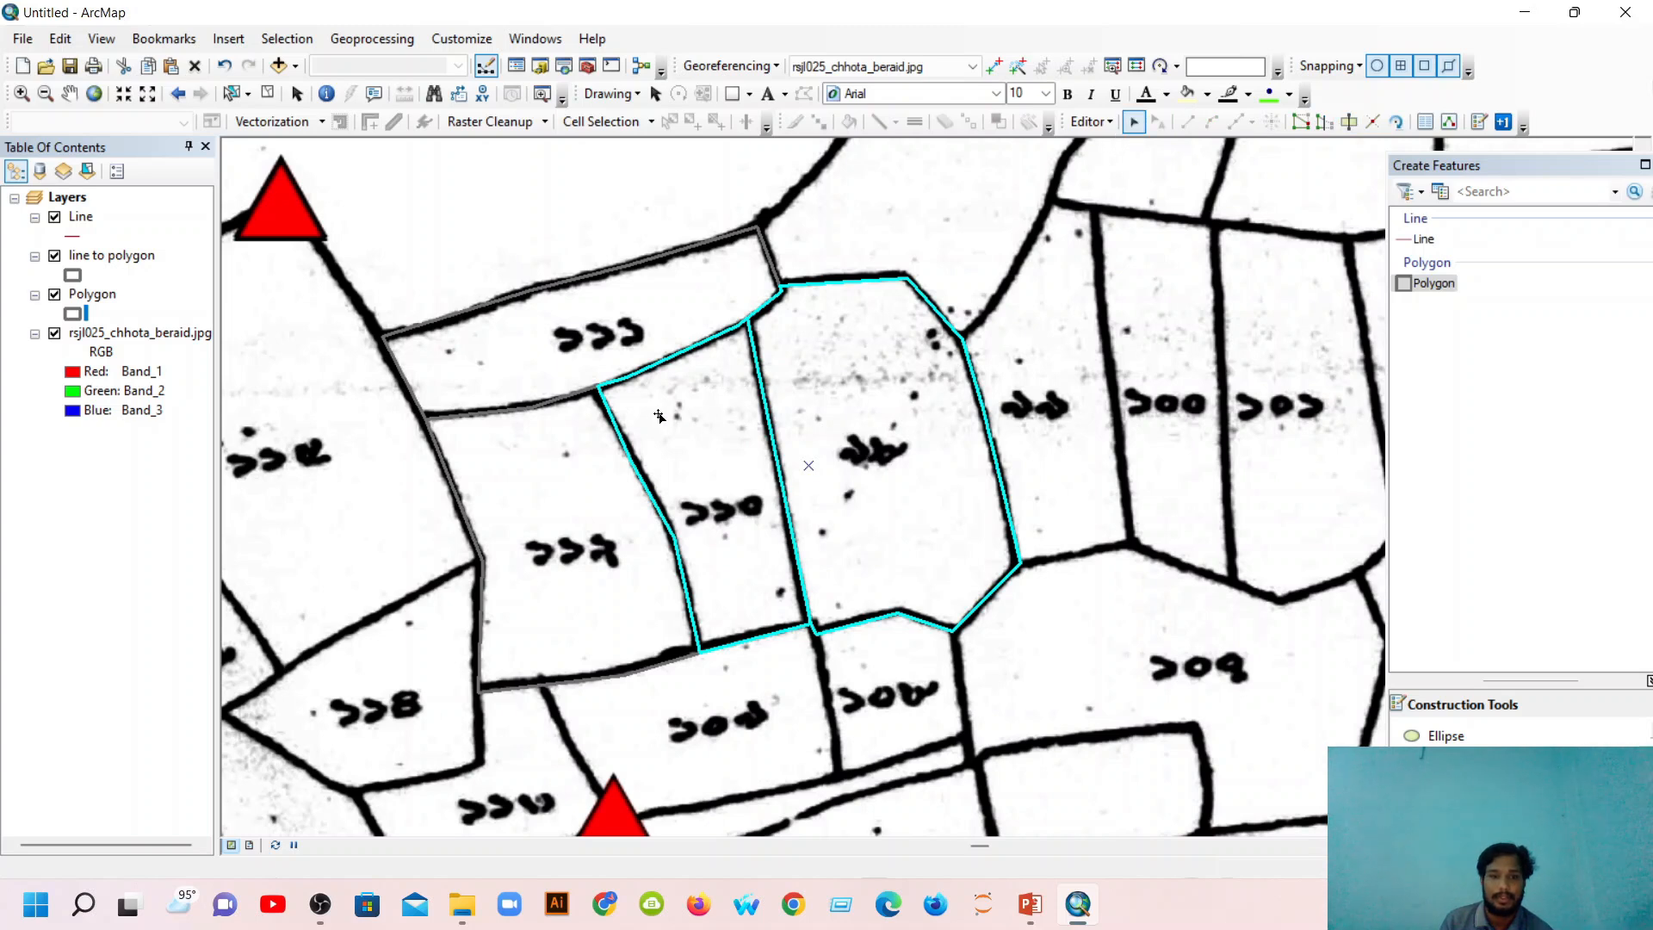
click(564, 392)
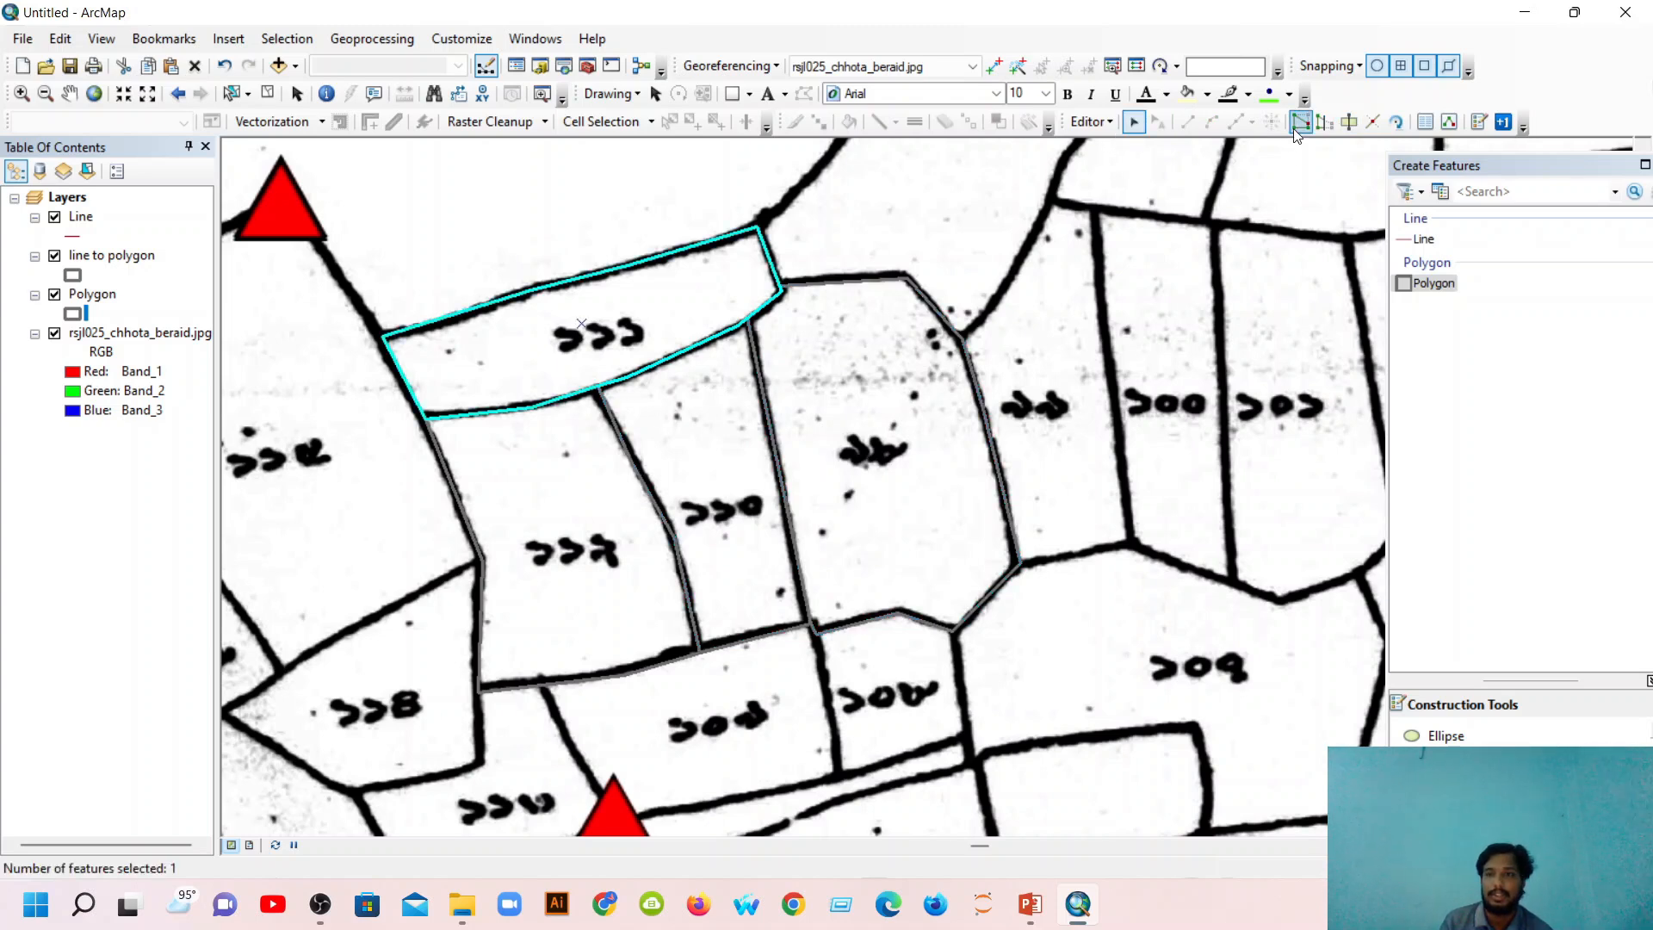
click(1325, 125)
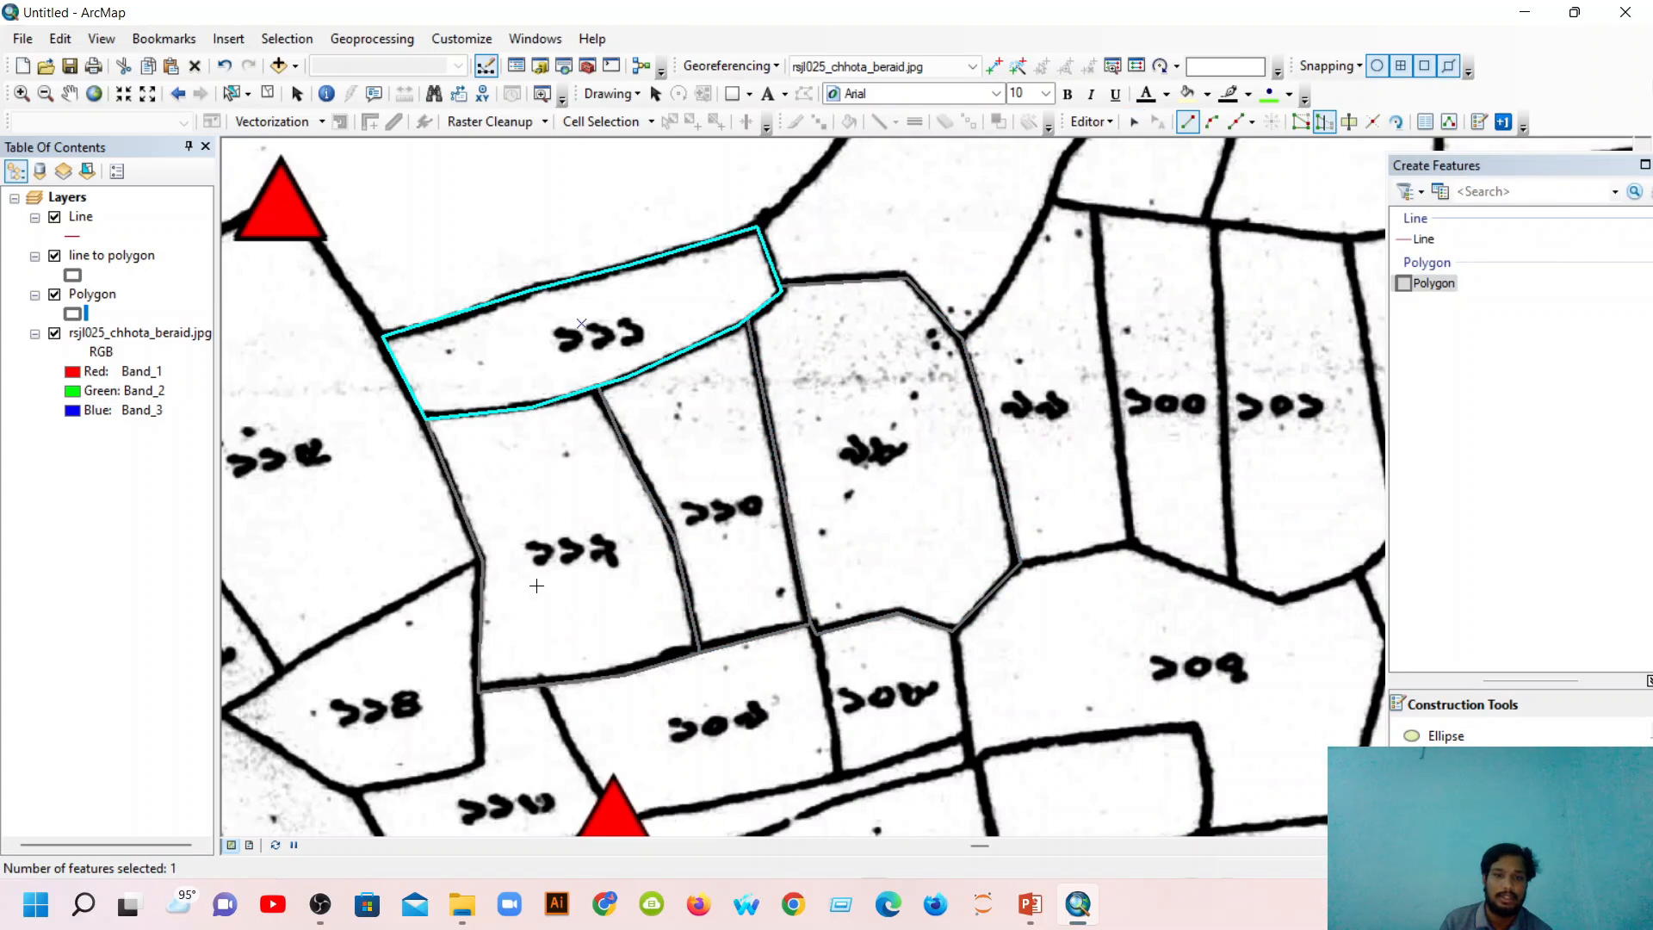
scroll(534, 435, down, 1)
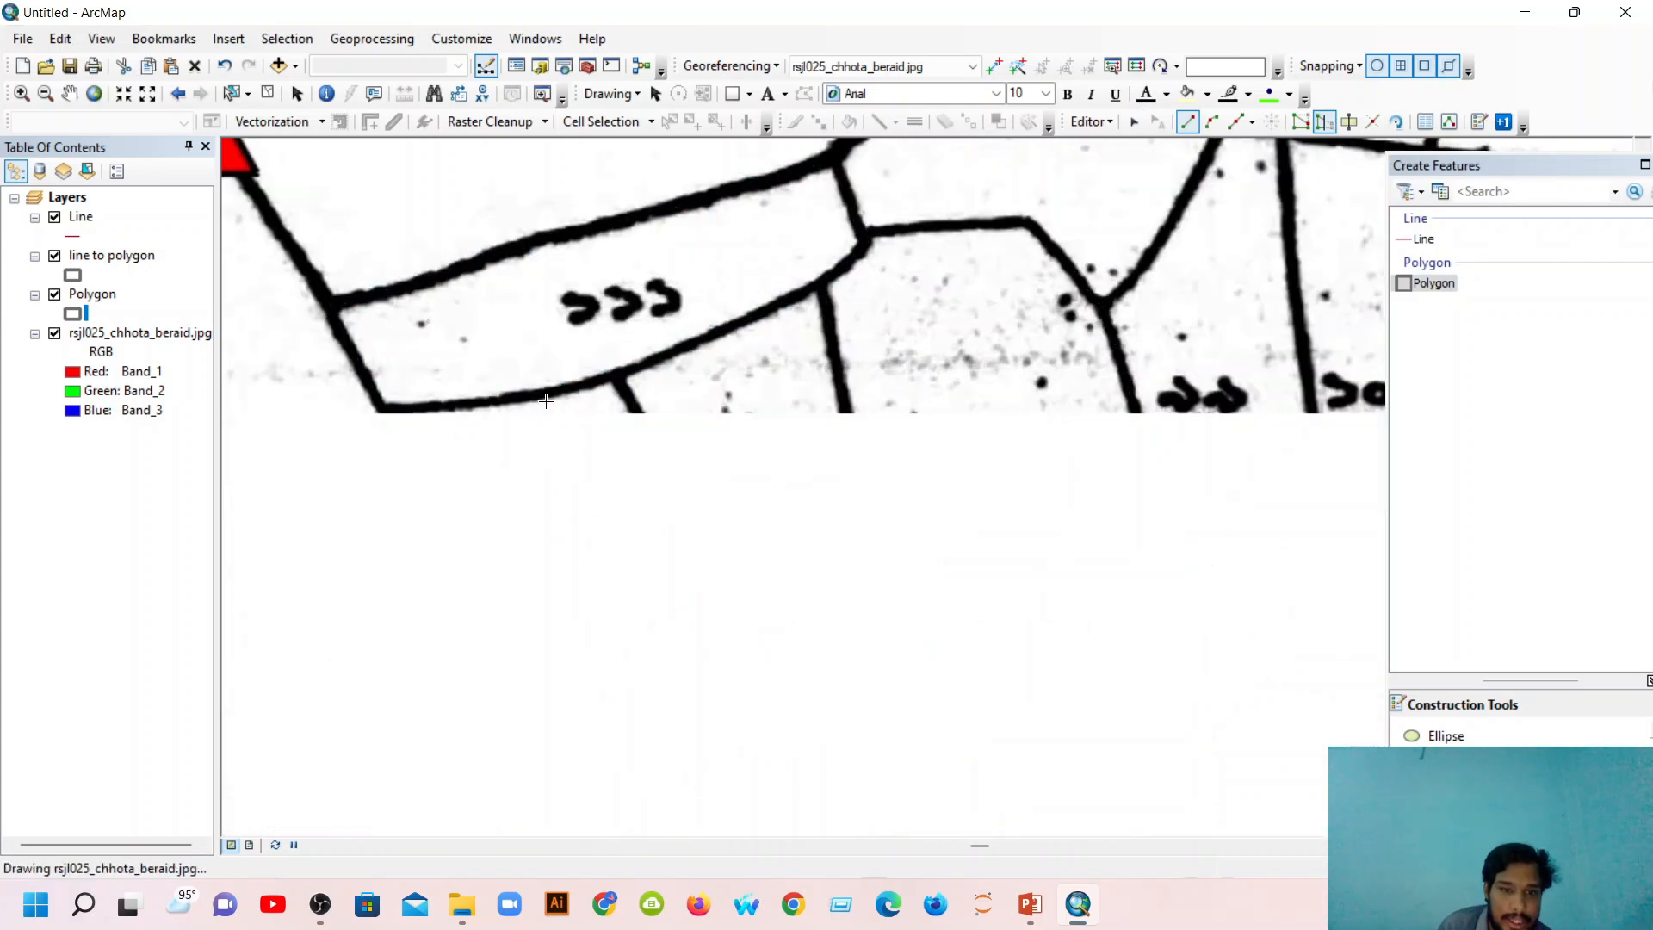
click(531, 400)
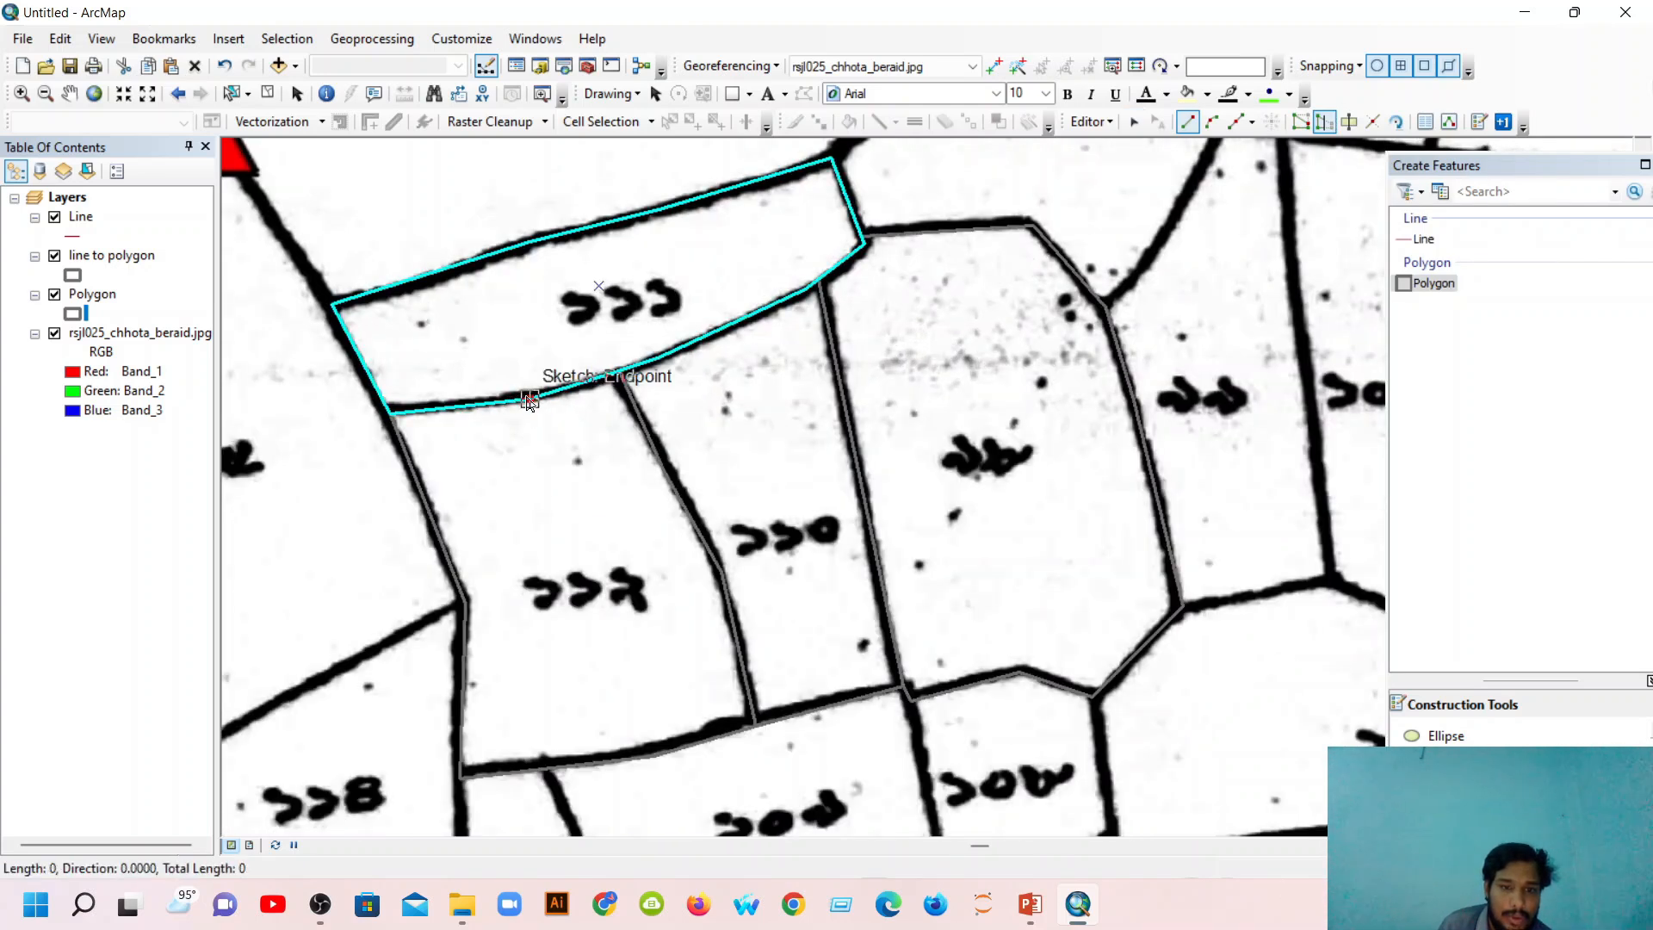
double_click(503, 403)
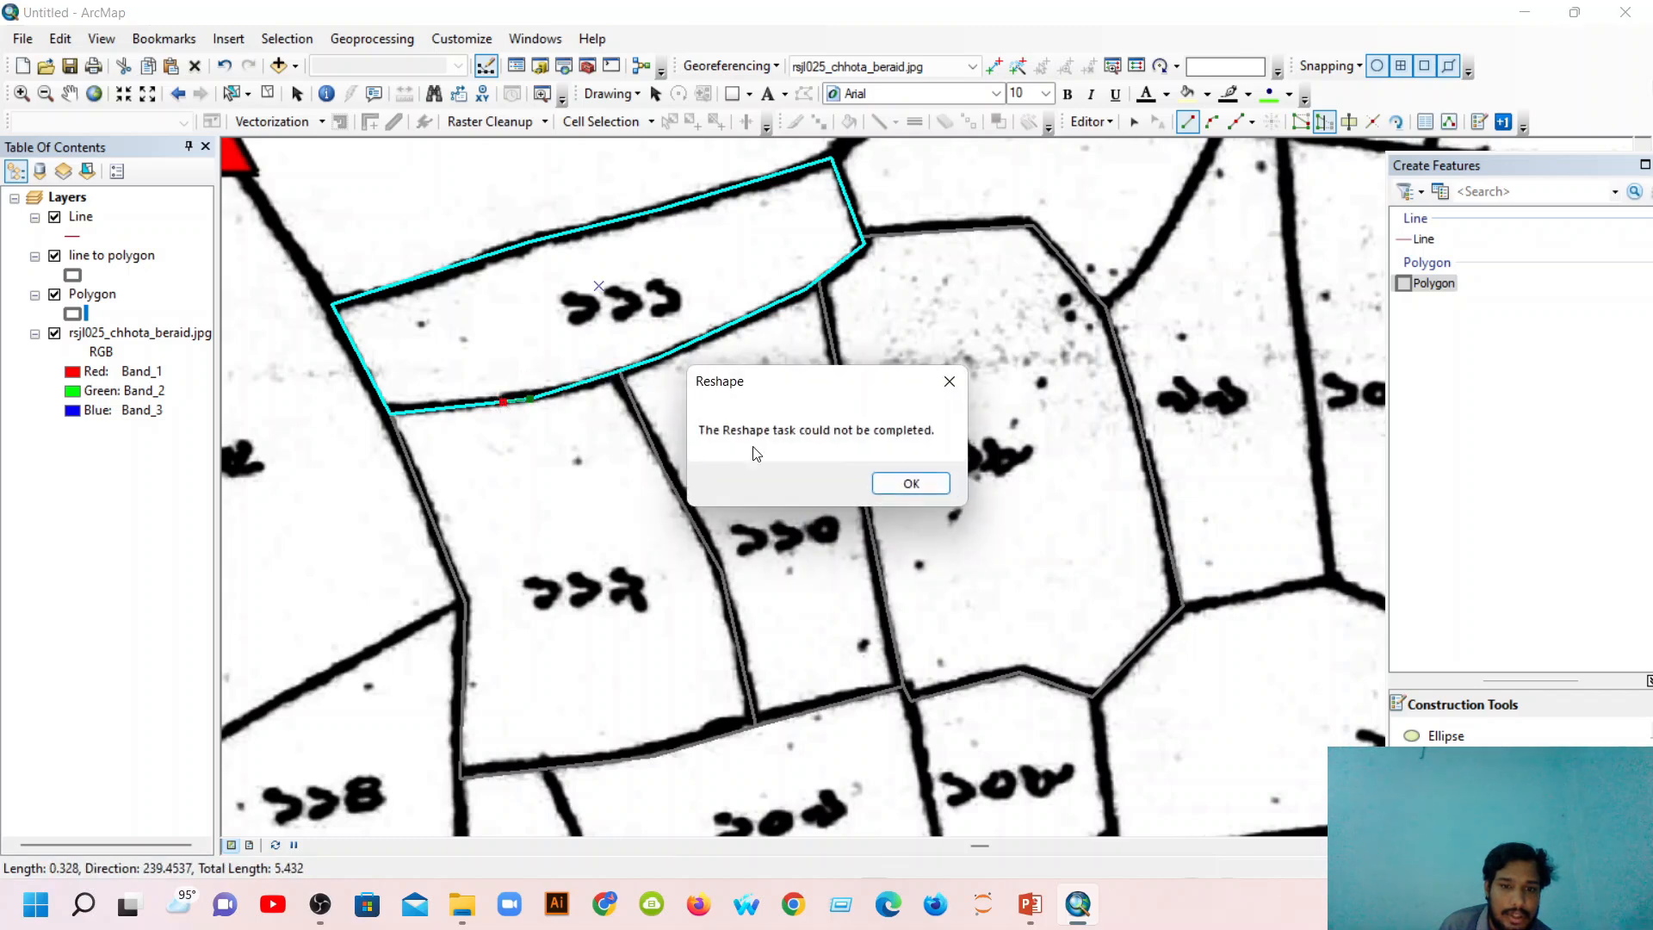
click(914, 487)
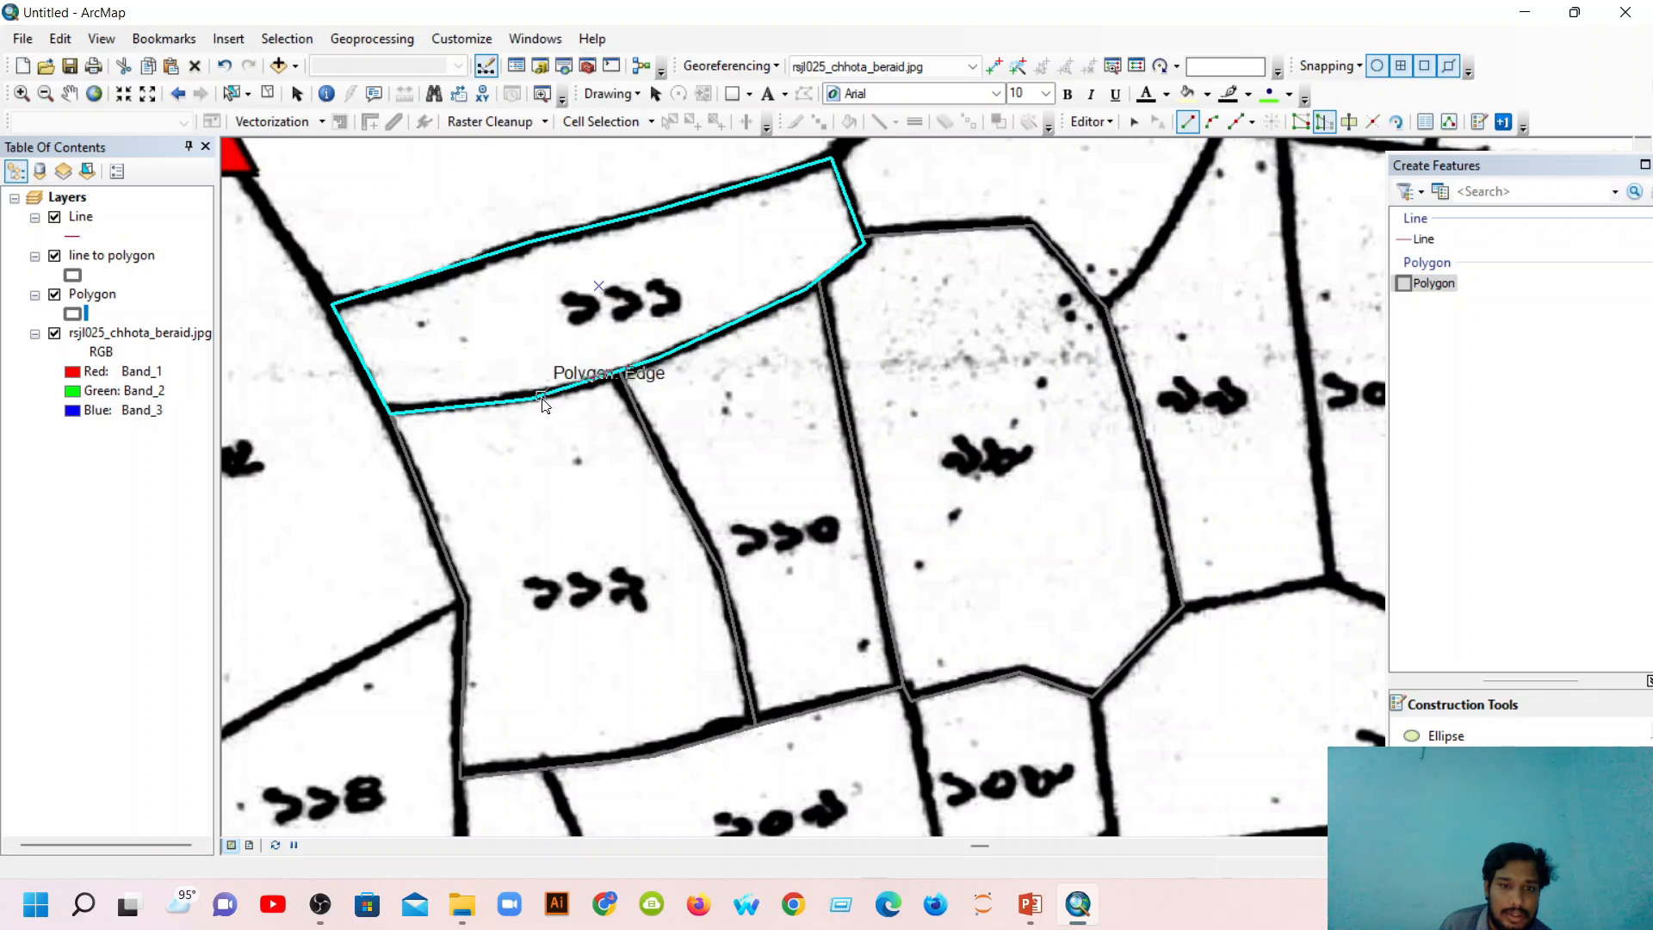
click(530, 400)
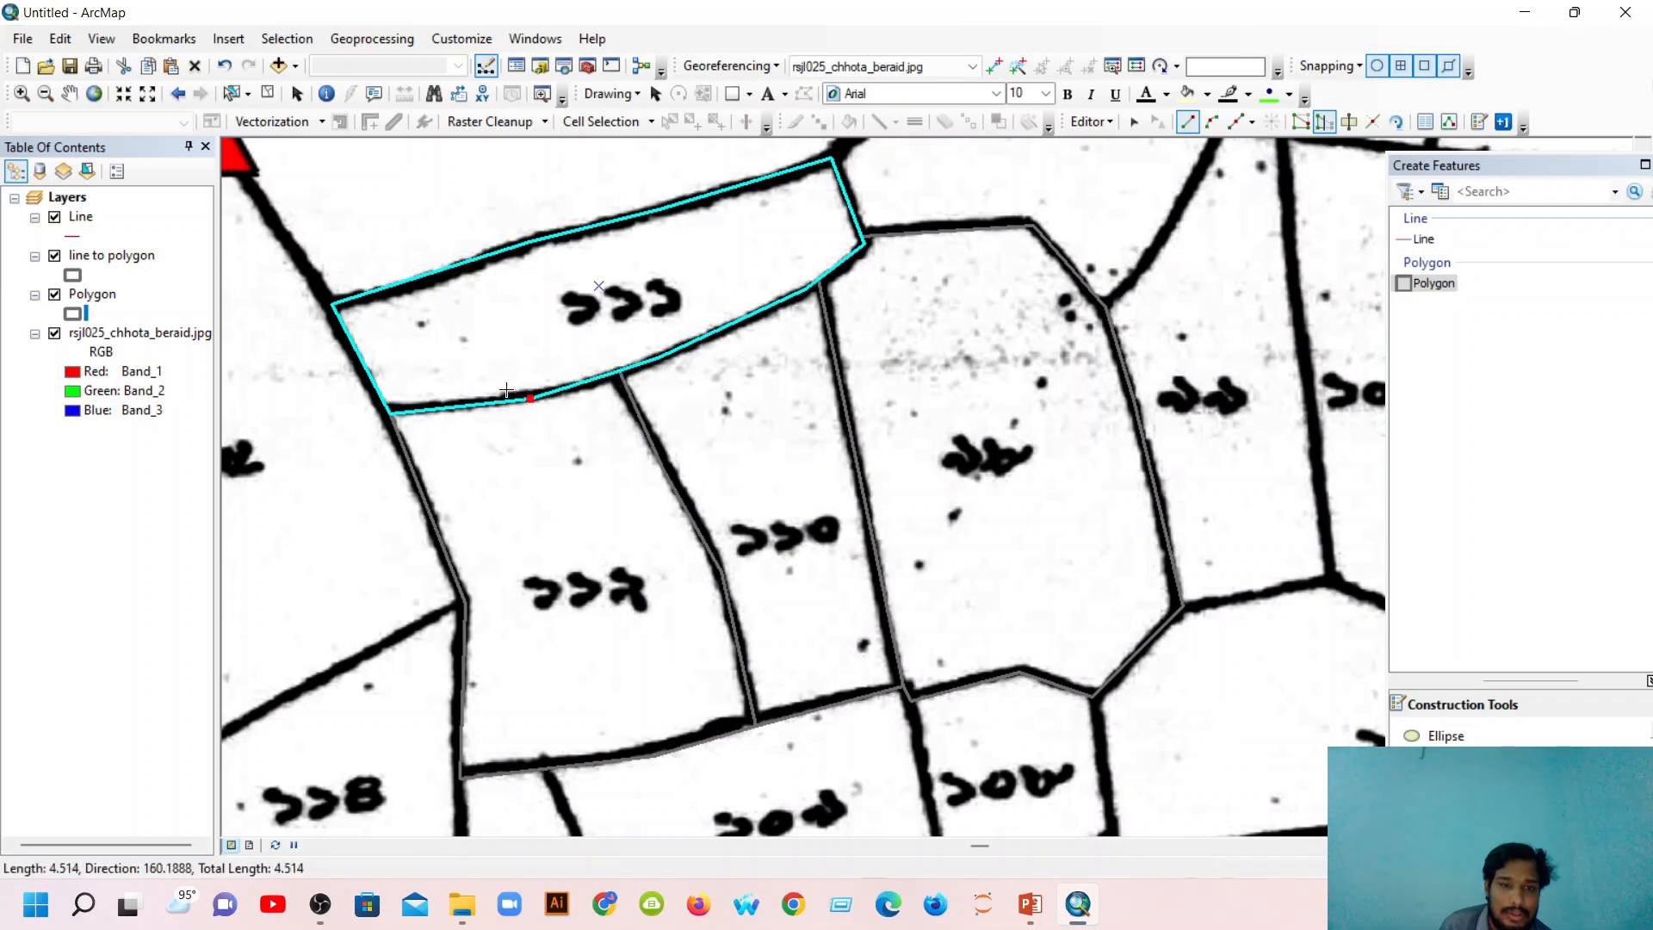
double_click(509, 397)
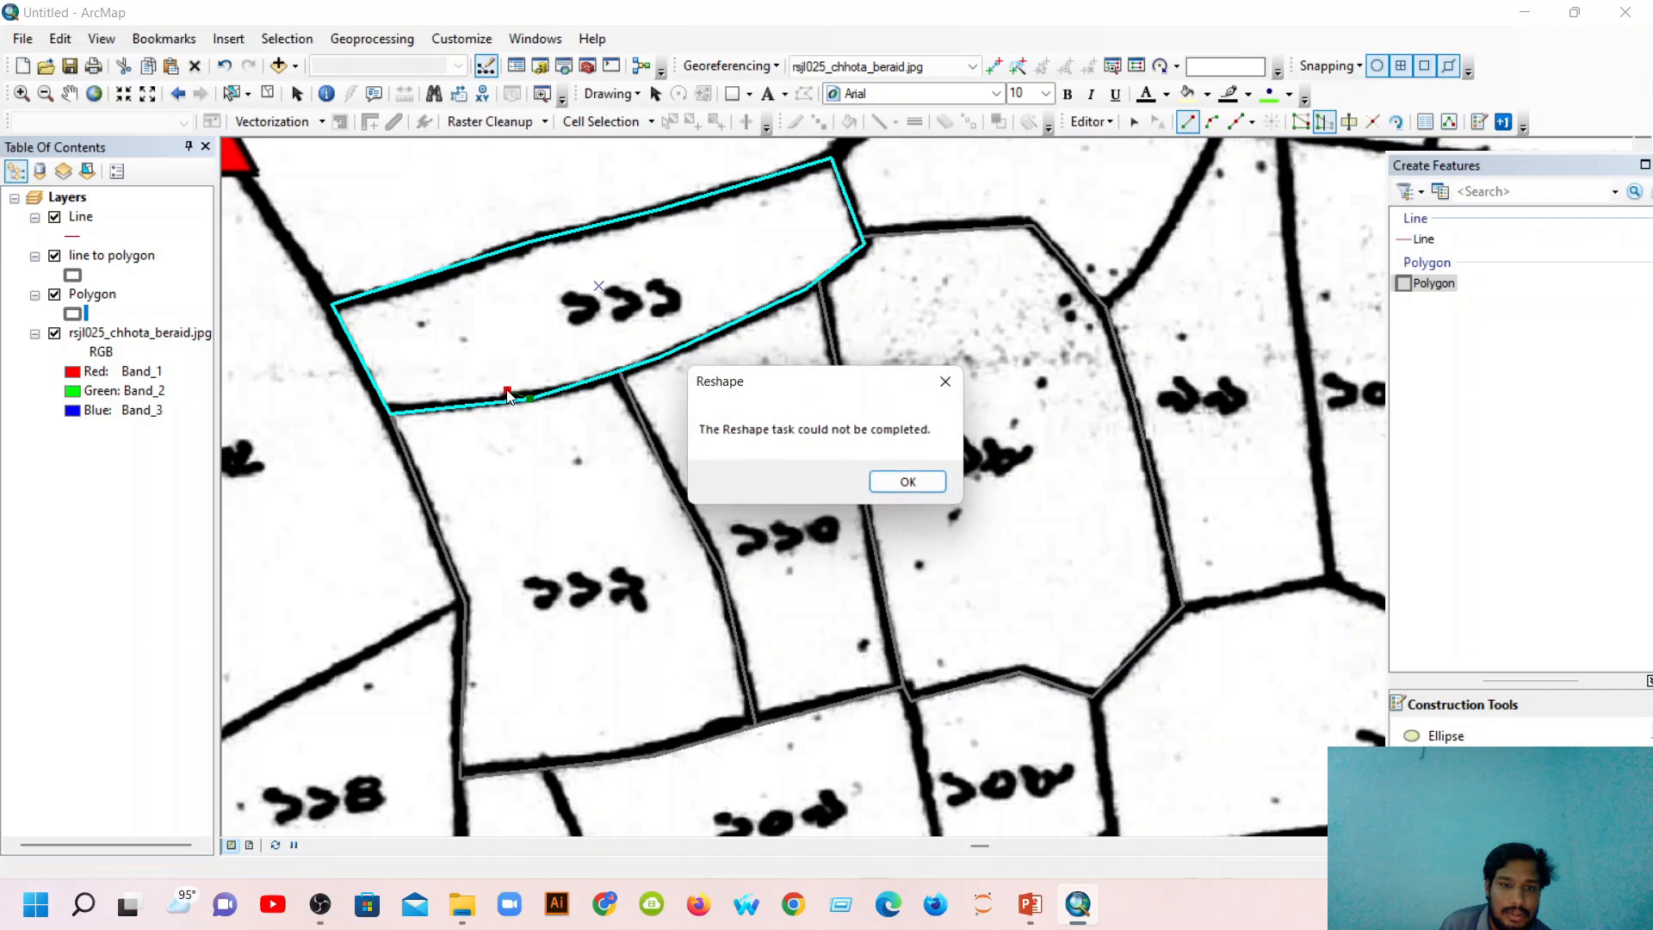
click(905, 482)
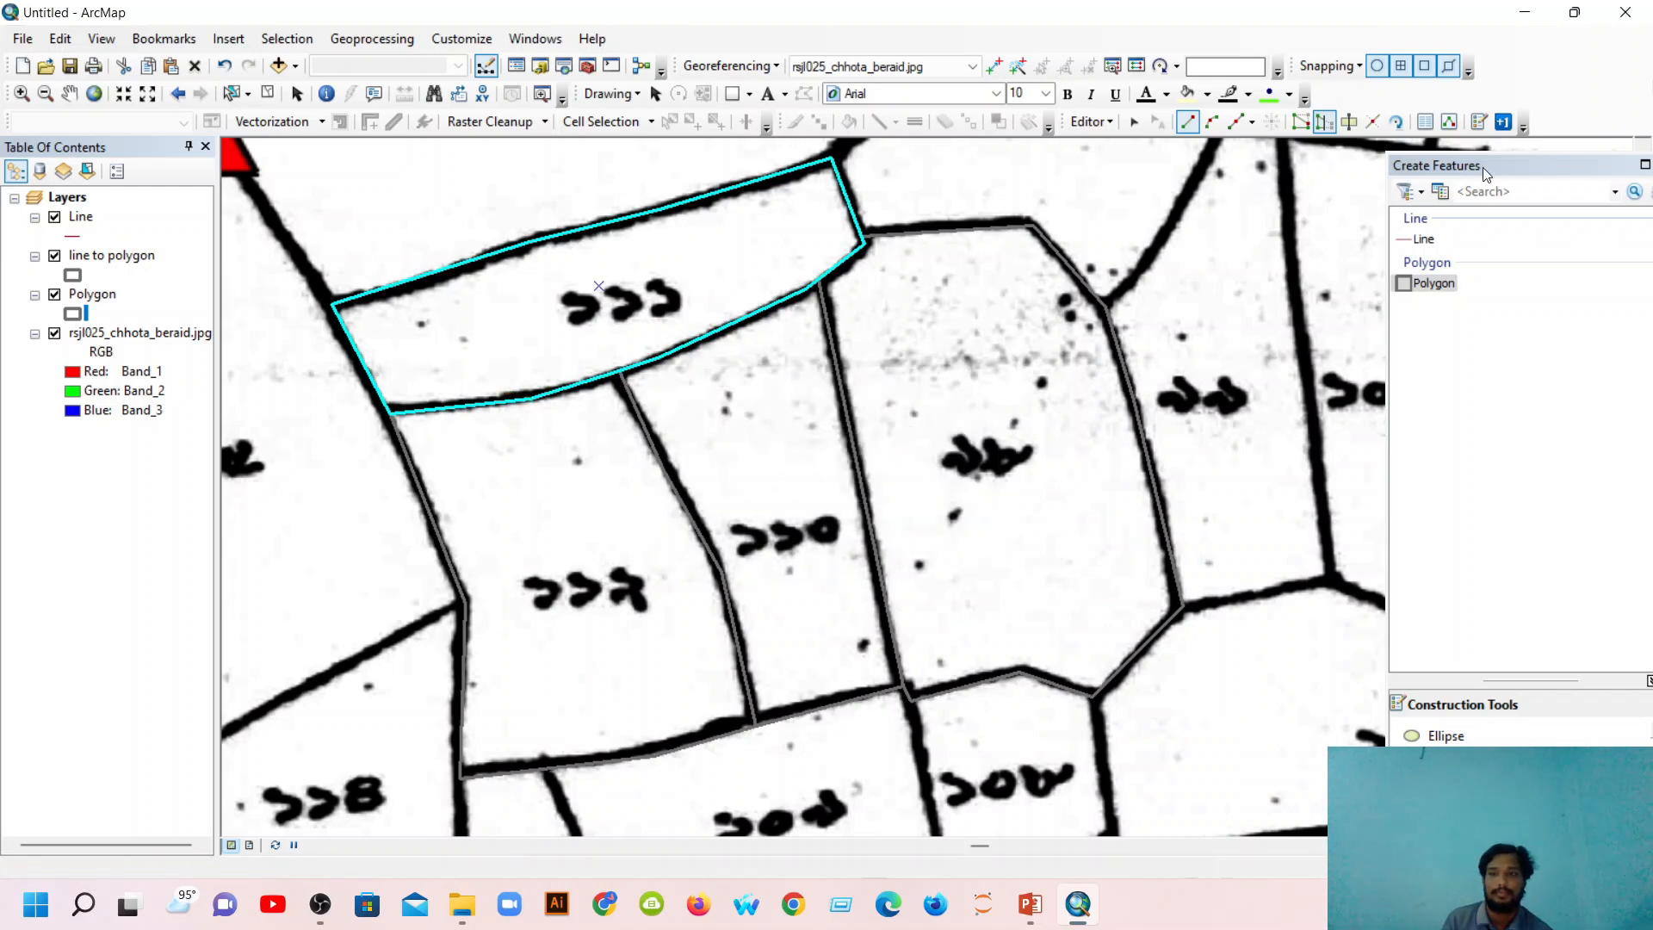
Look across the northeastern part of the scanned map for a parcel that encloses a small square plot.
scroll(1130, 387, down, 3)
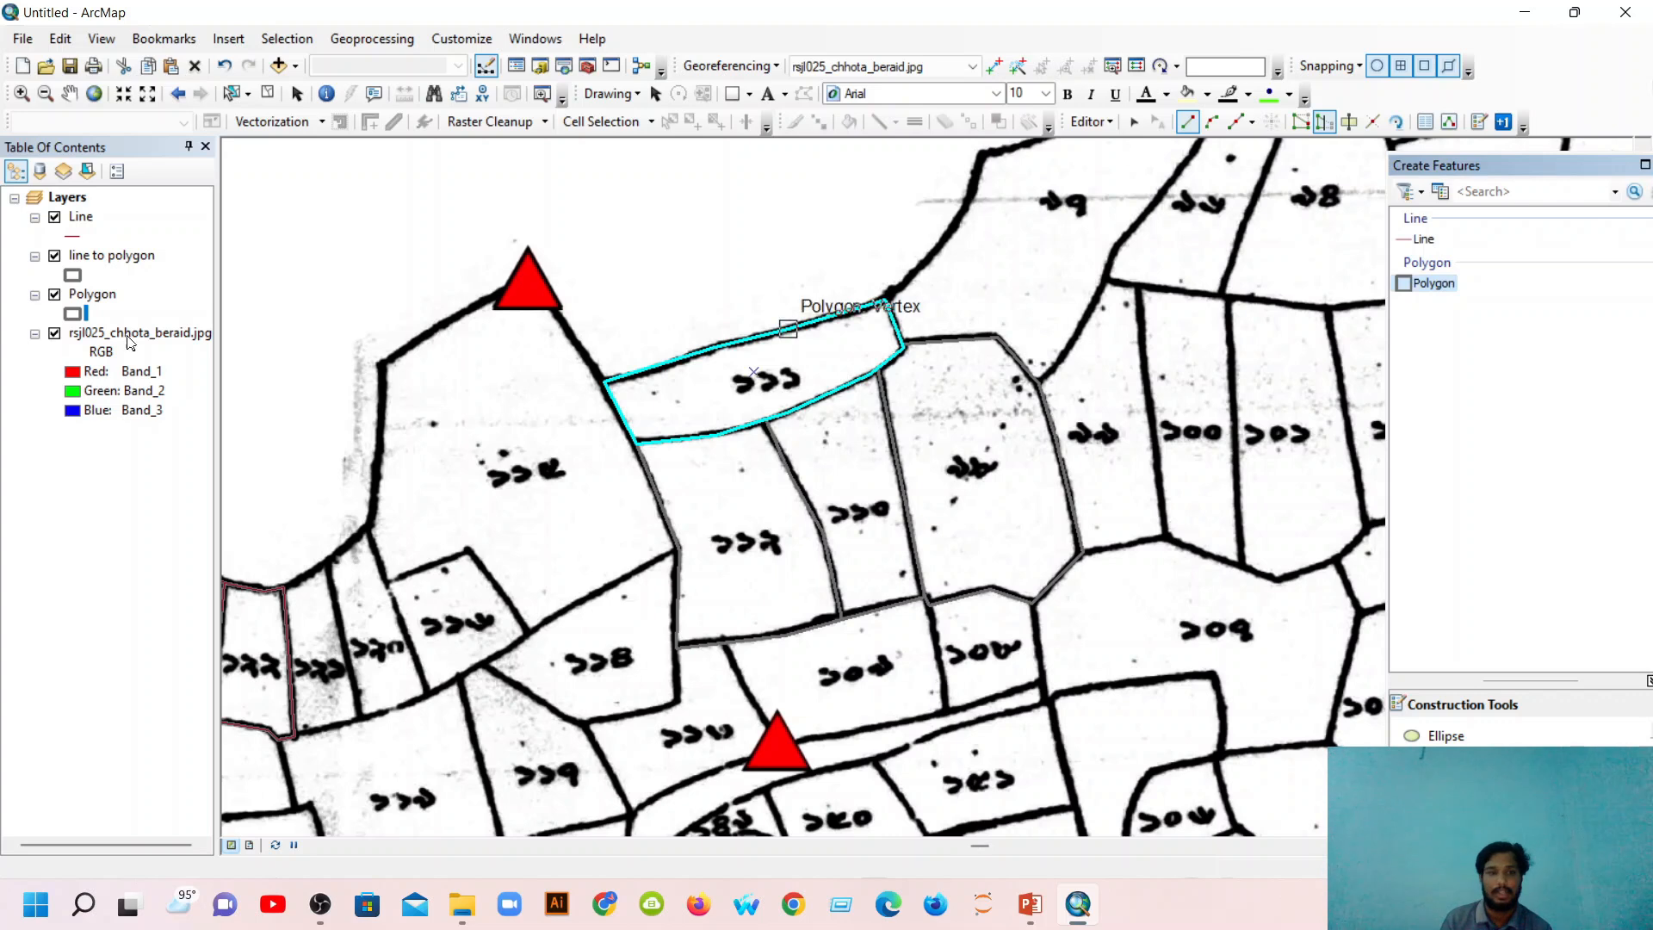
click(76, 99)
drag(1026, 518, 447, 495)
drag(756, 594, 456, 641)
drag(1021, 476, 1052, 672)
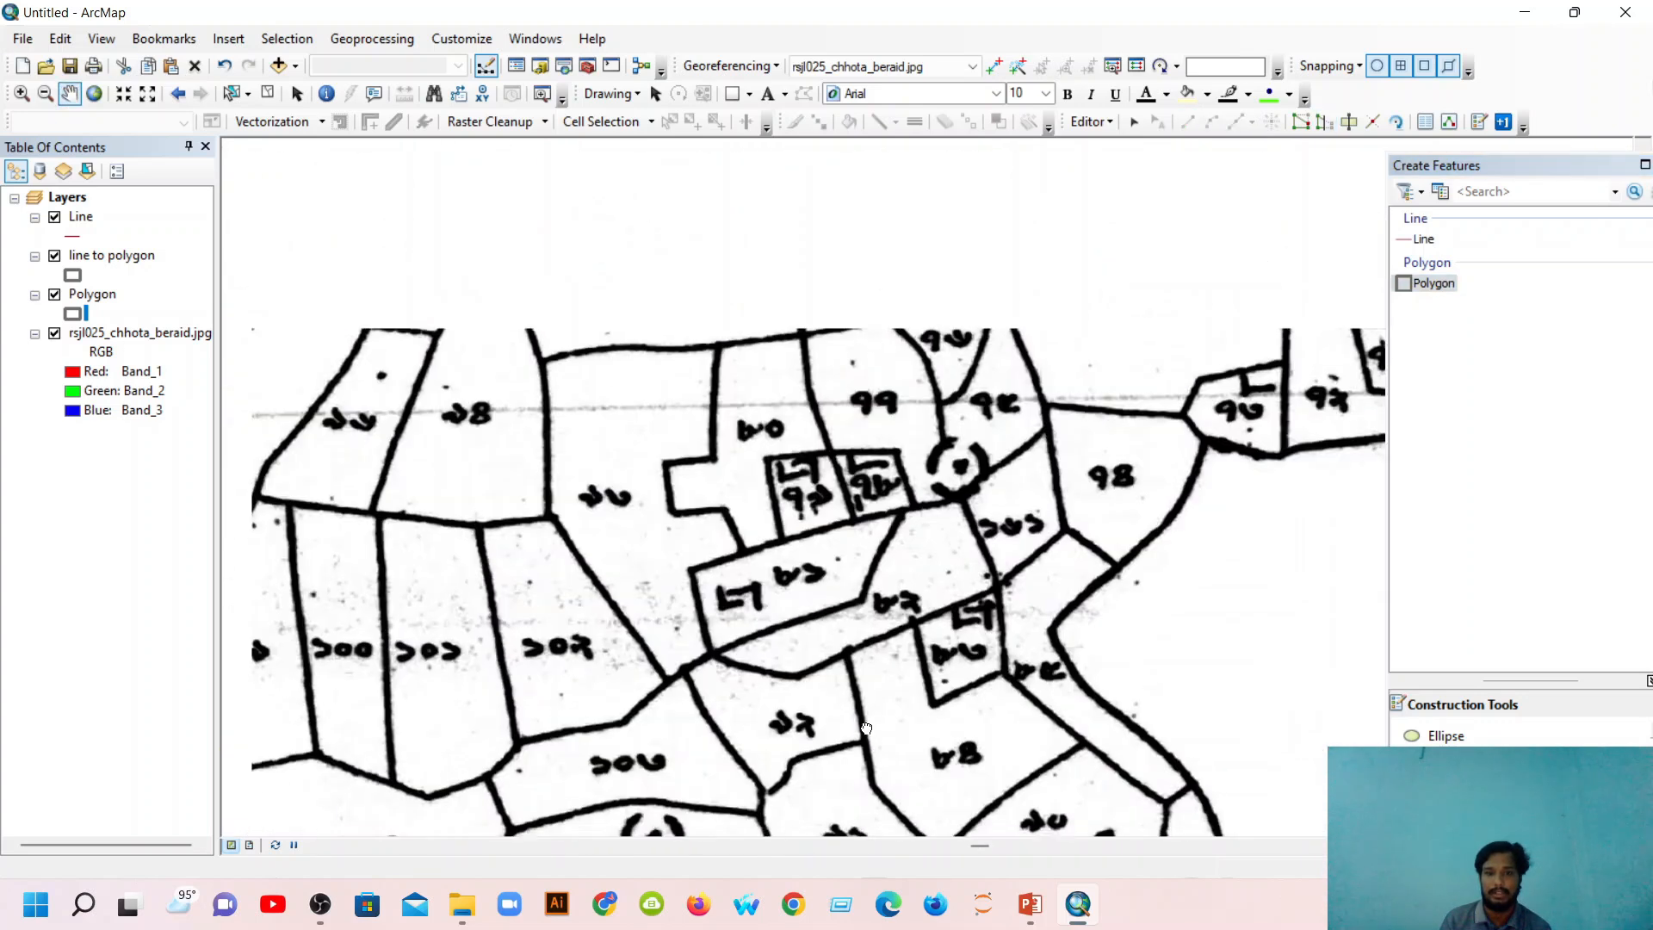
drag(1064, 403, 1072, 619)
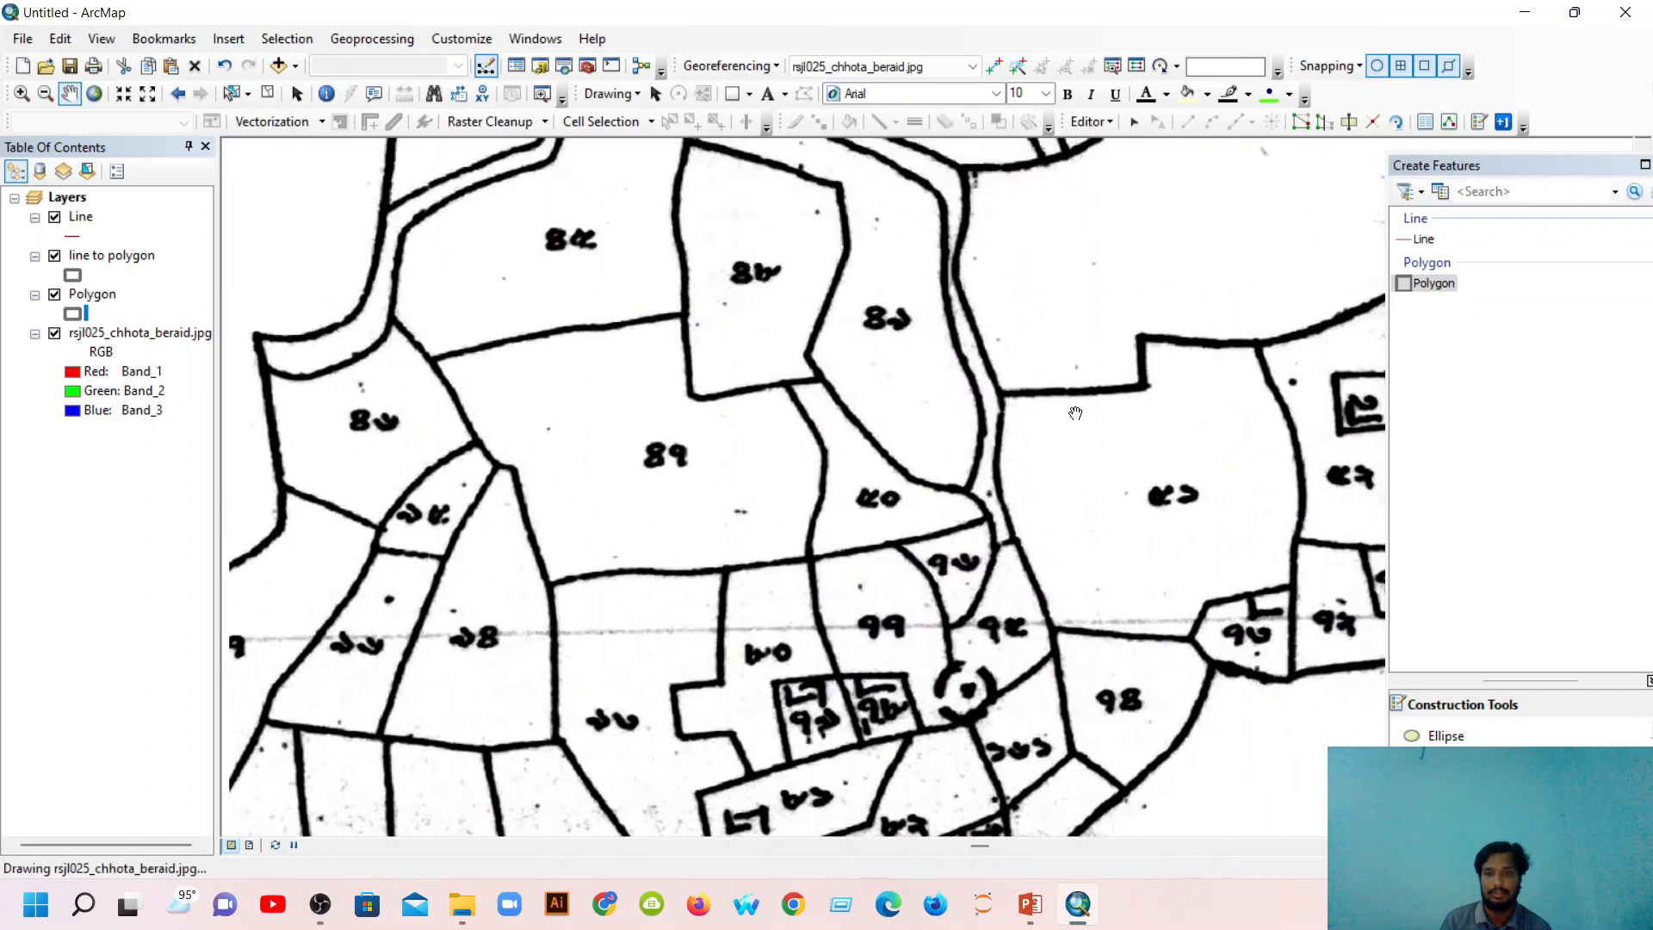
drag(1083, 429, 1129, 641)
scroll(1142, 603, up, 3)
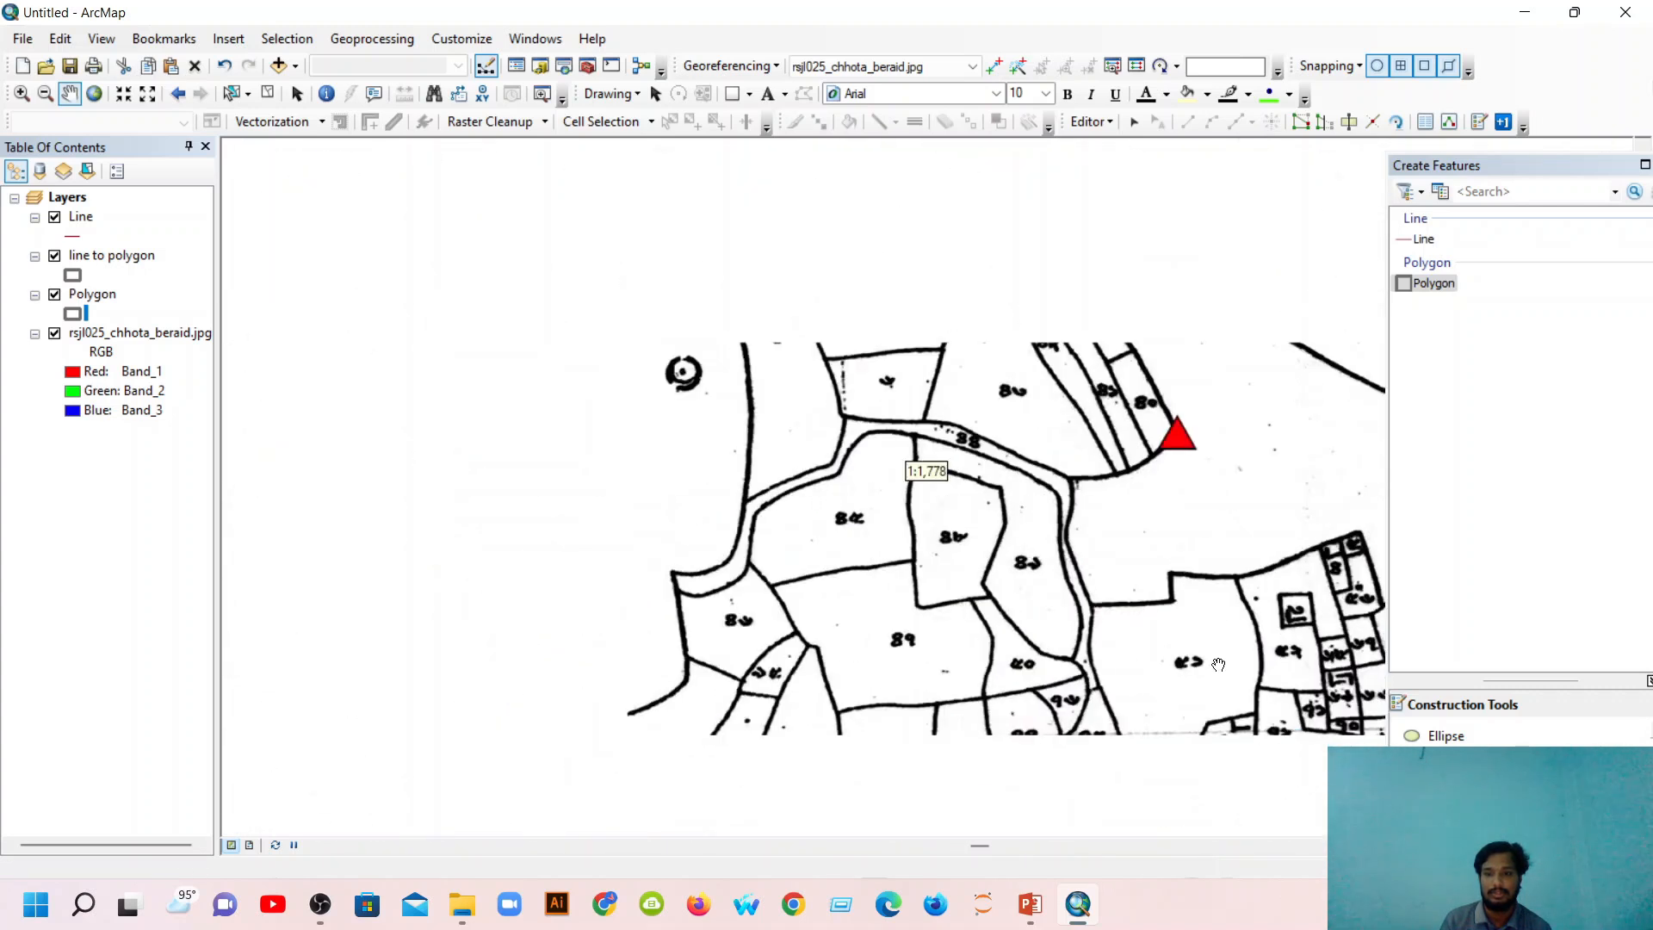
scroll(947, 622, down, 4)
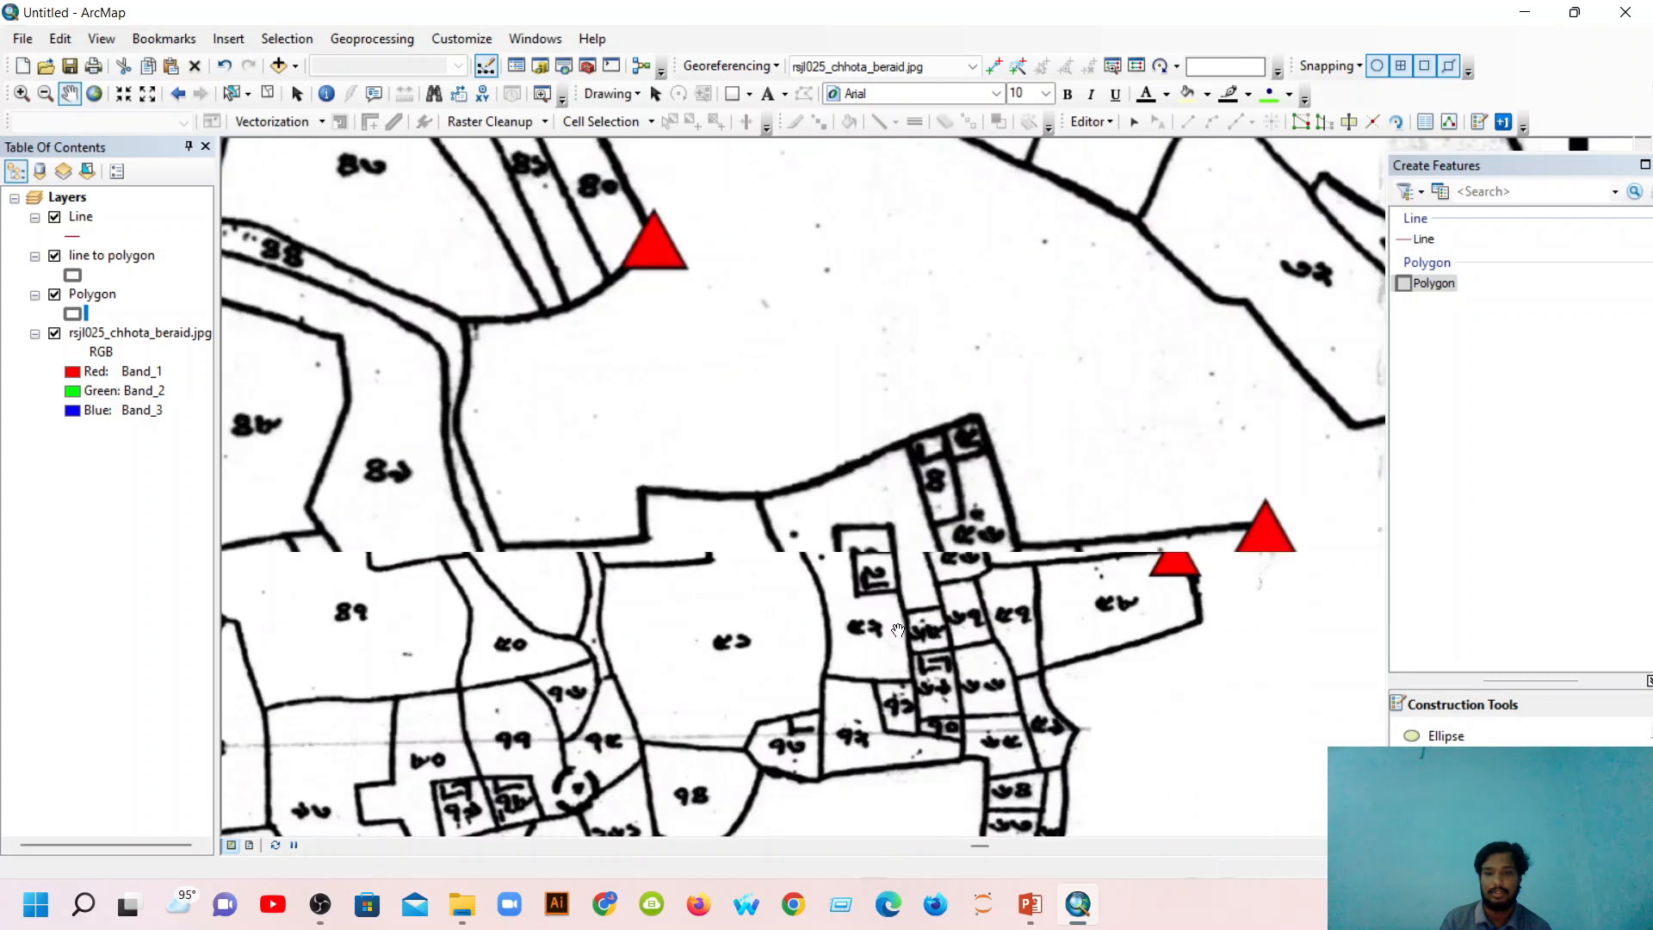
scroll(940, 626, down, 2)
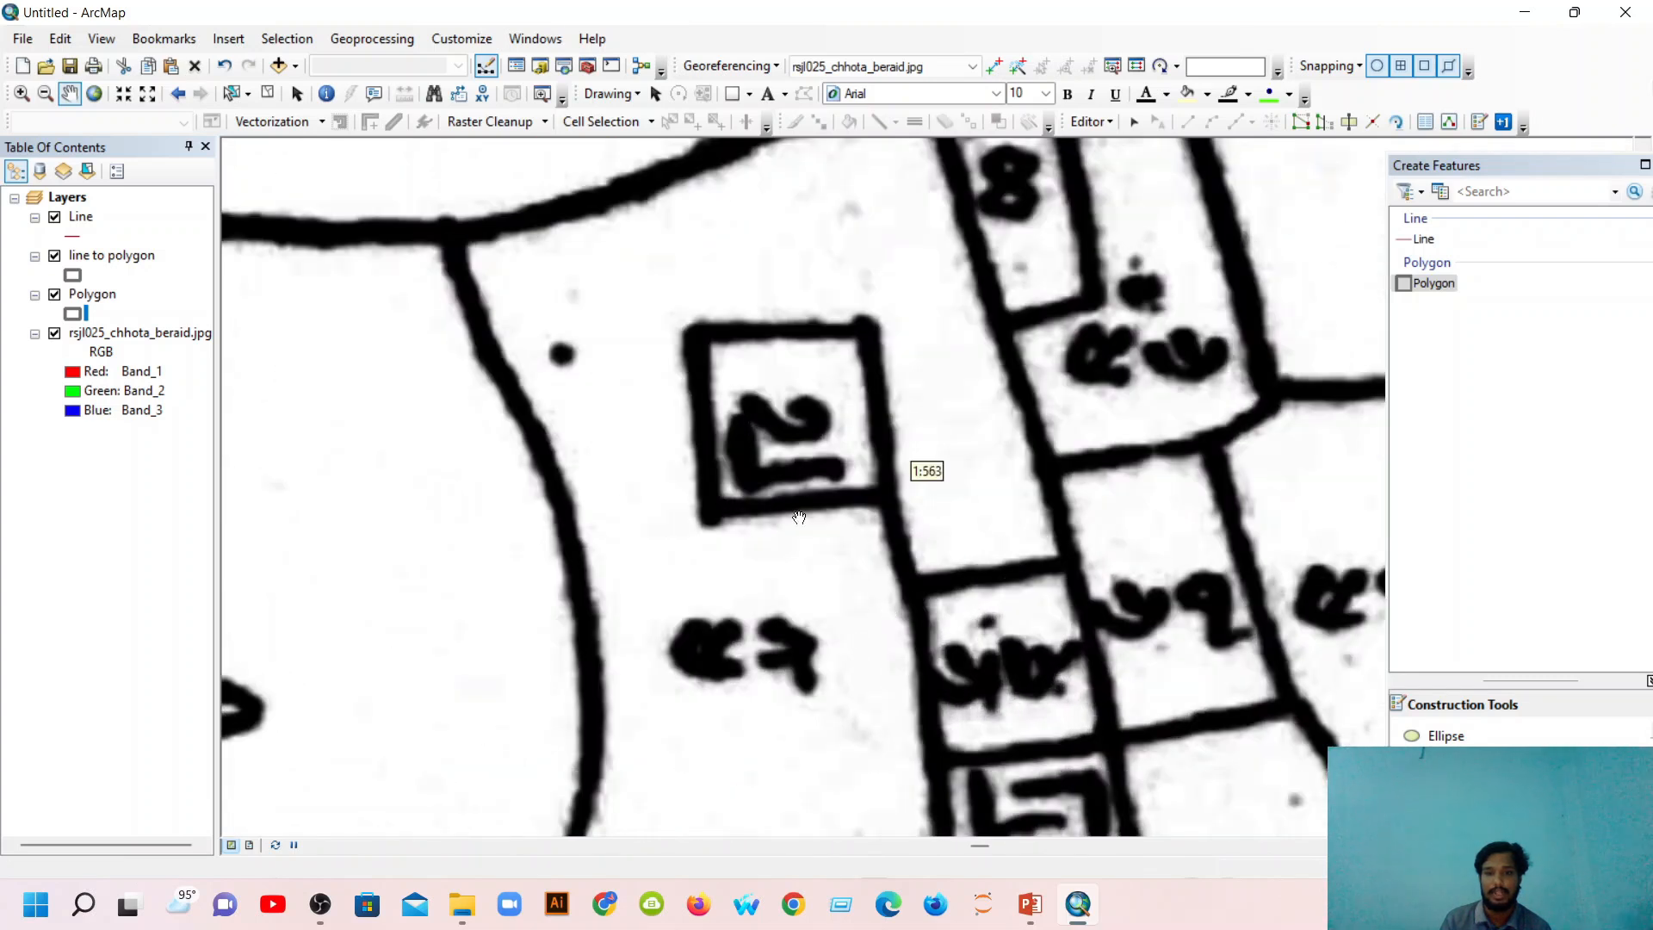
scroll(886, 647, up, 2)
drag(849, 660, 833, 570)
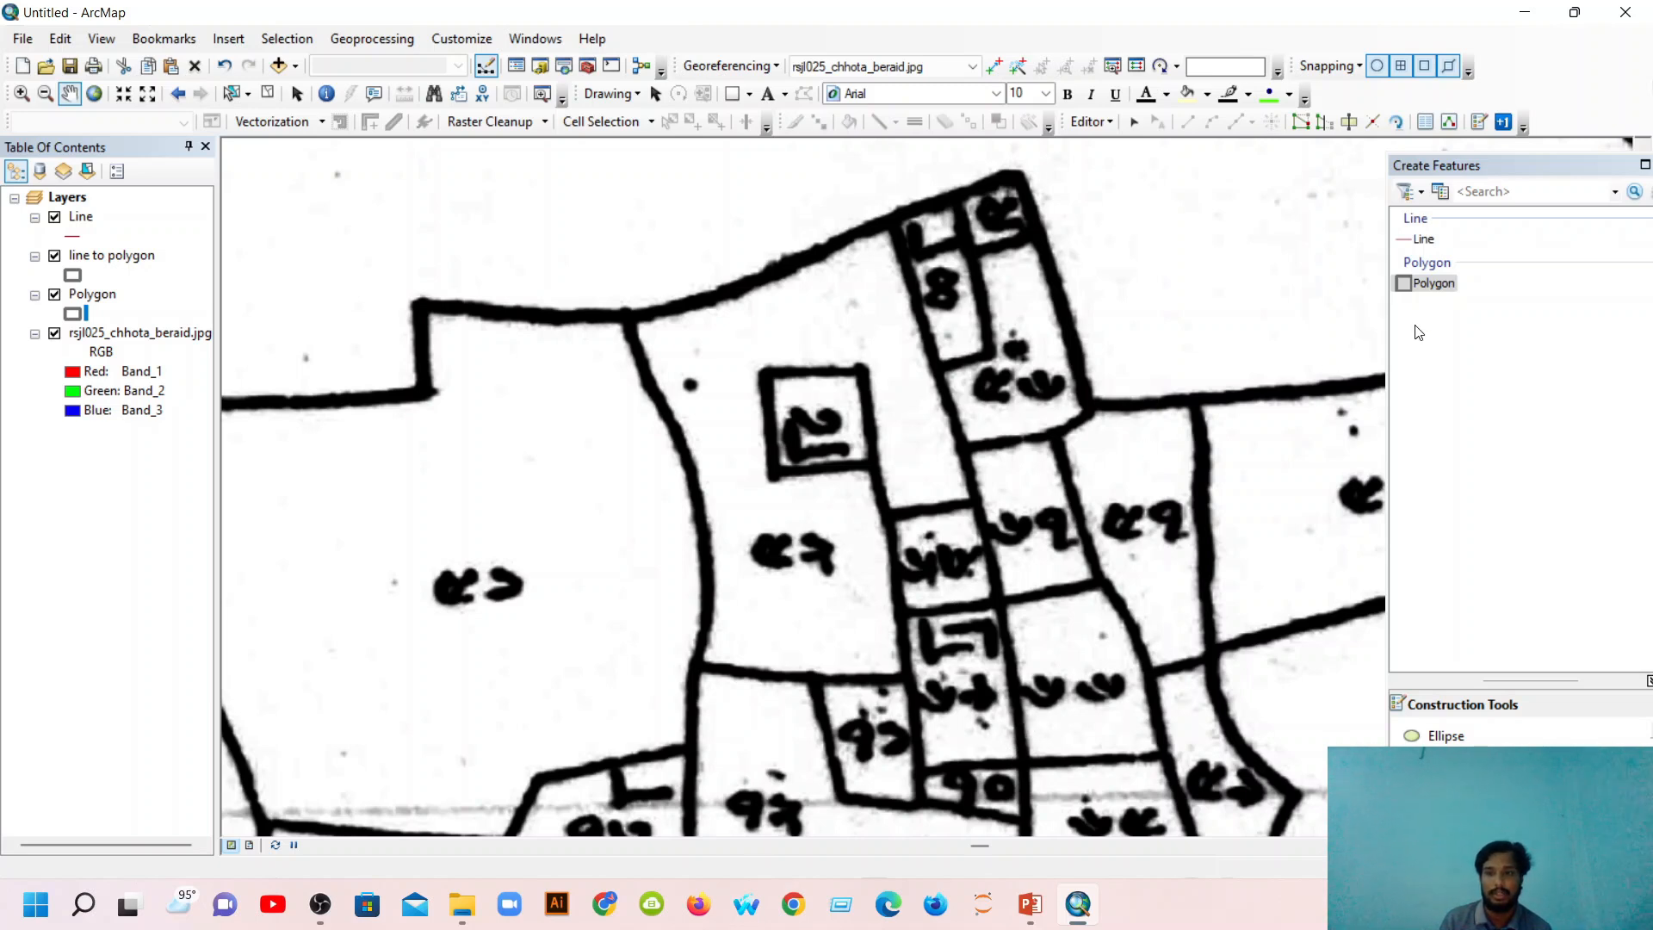
Digitize the small square plot inside the large parcel as a four-cornered feature in the Polygon layer.
click(1427, 283)
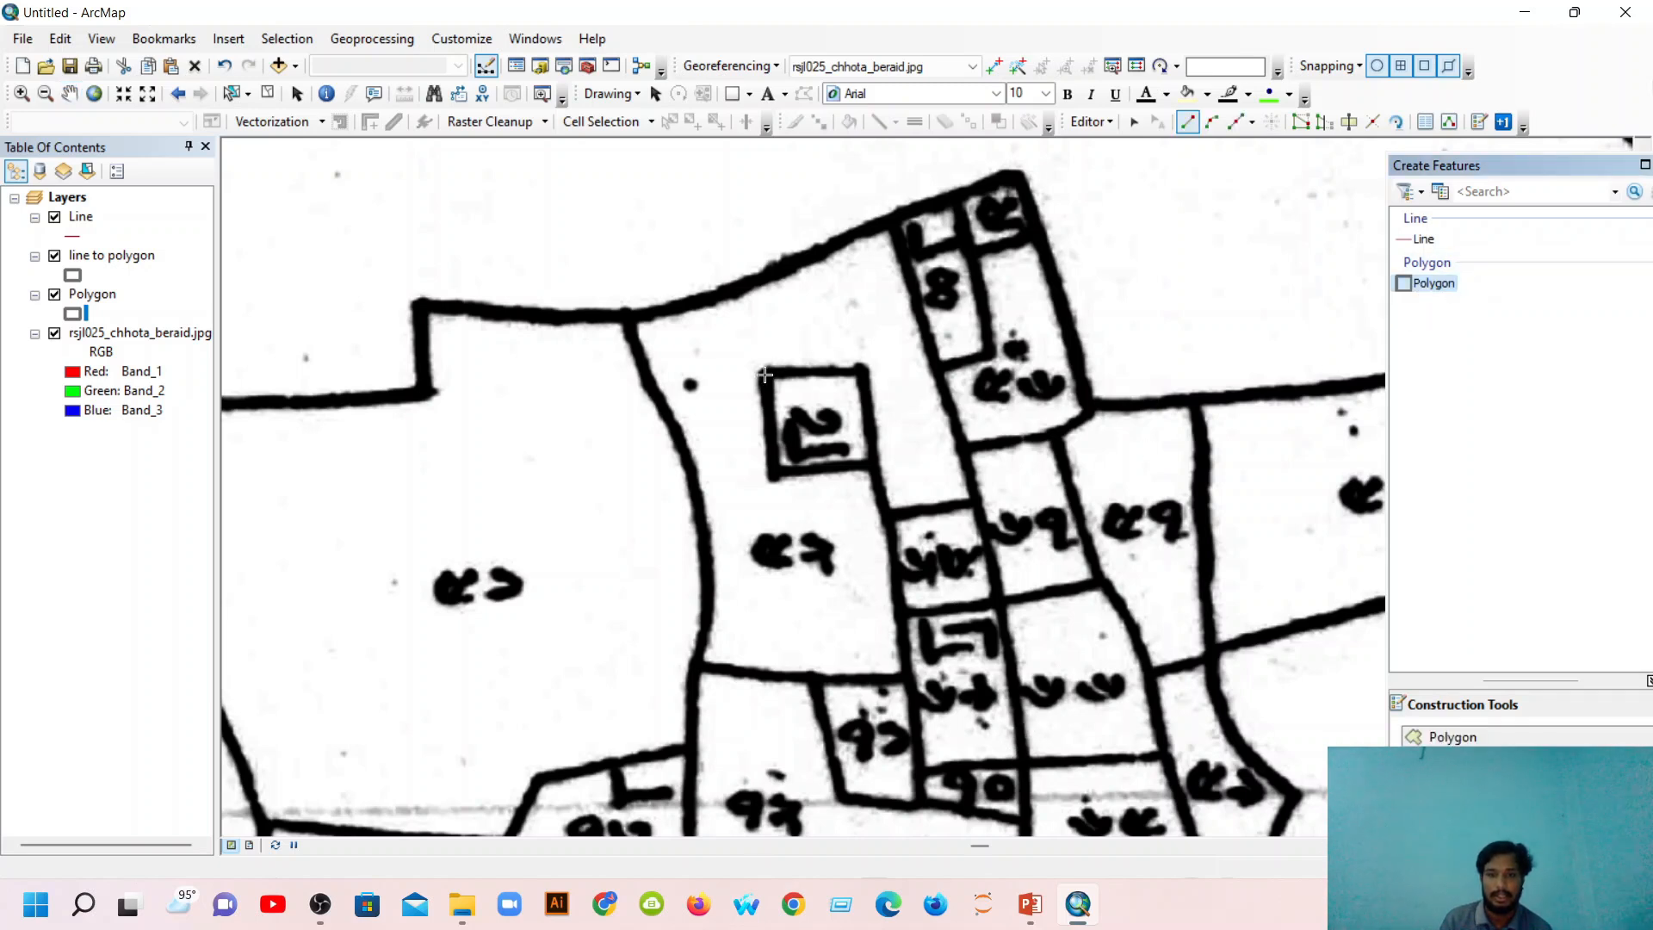
click(767, 371)
click(861, 371)
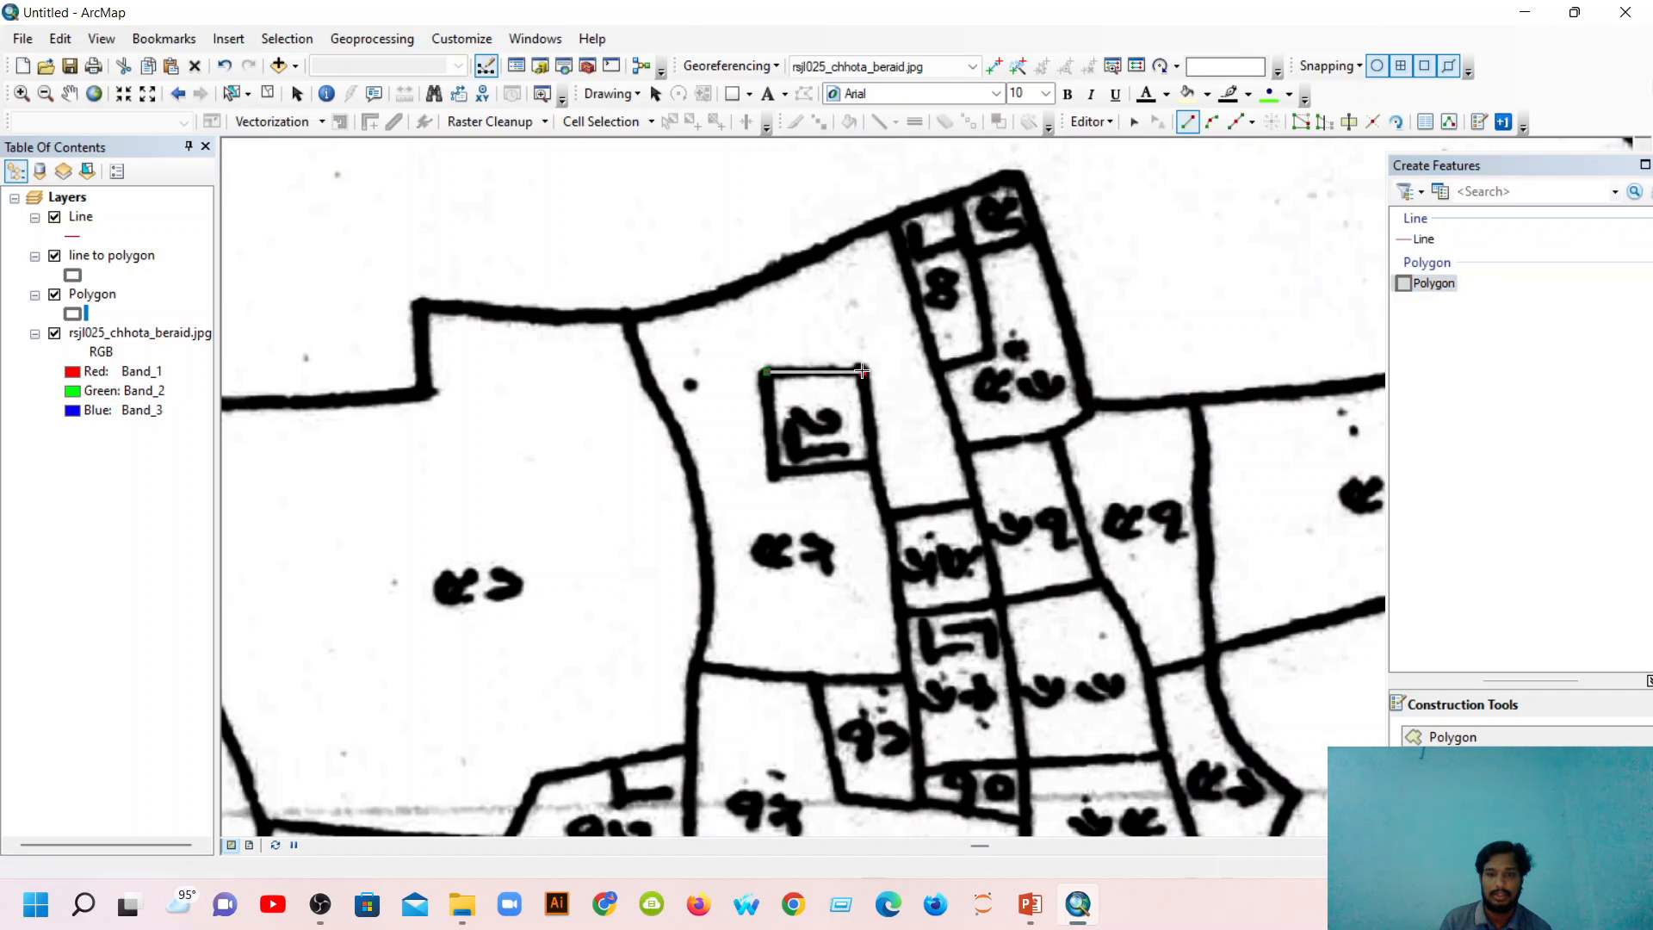
click(871, 467)
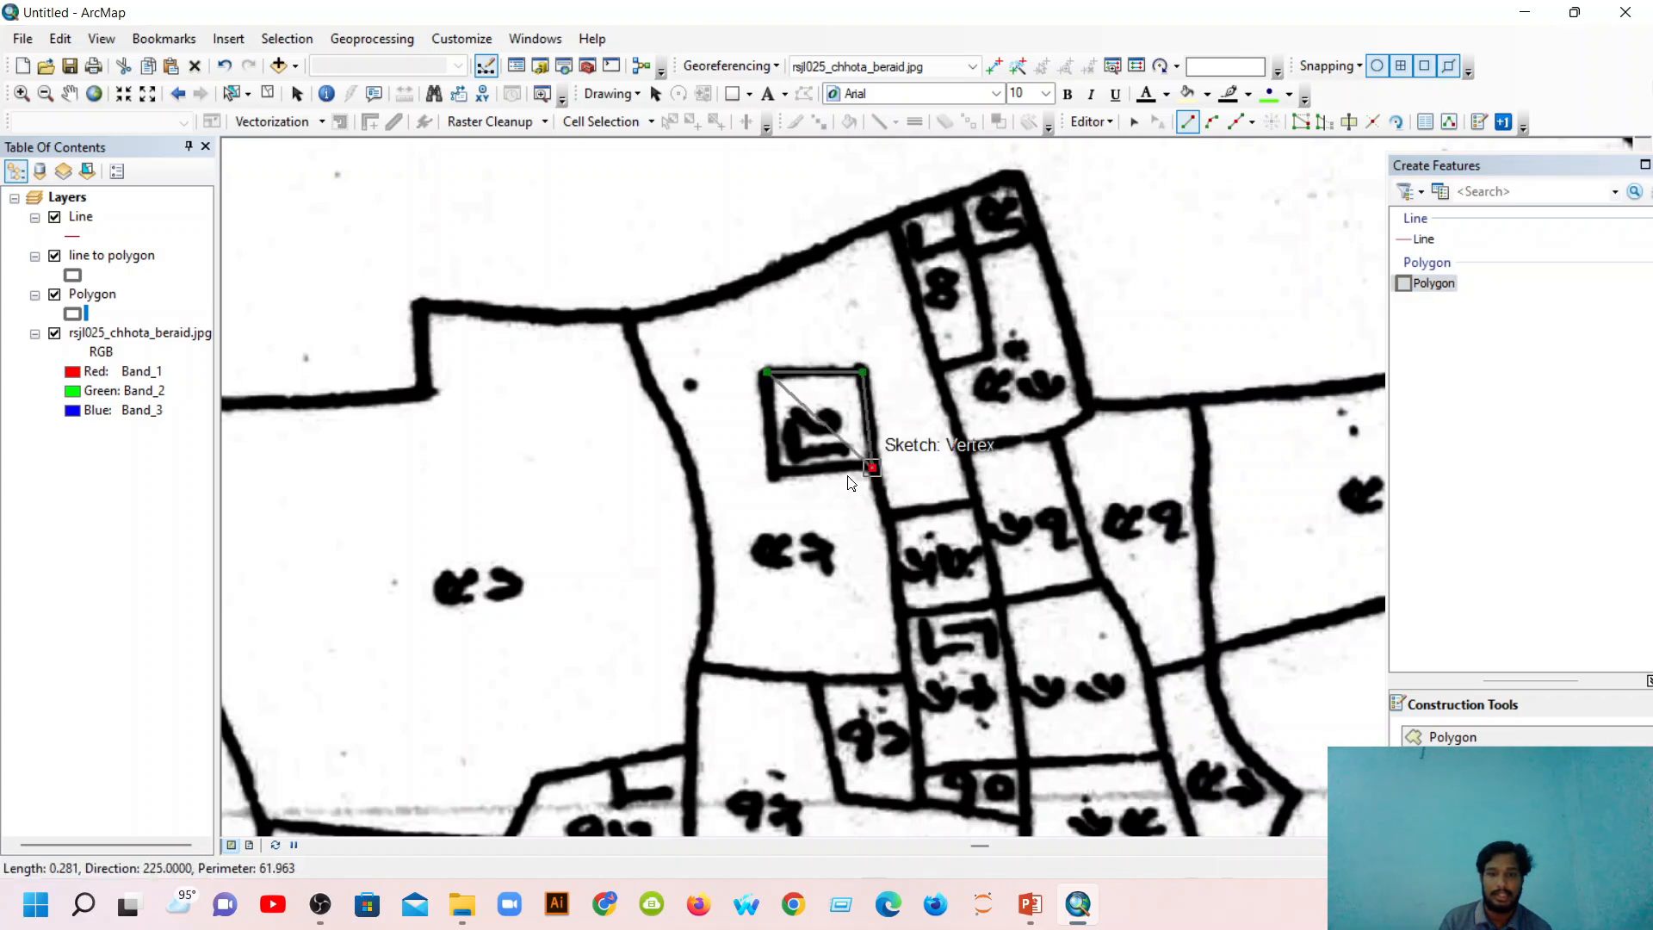
double_click(774, 481)
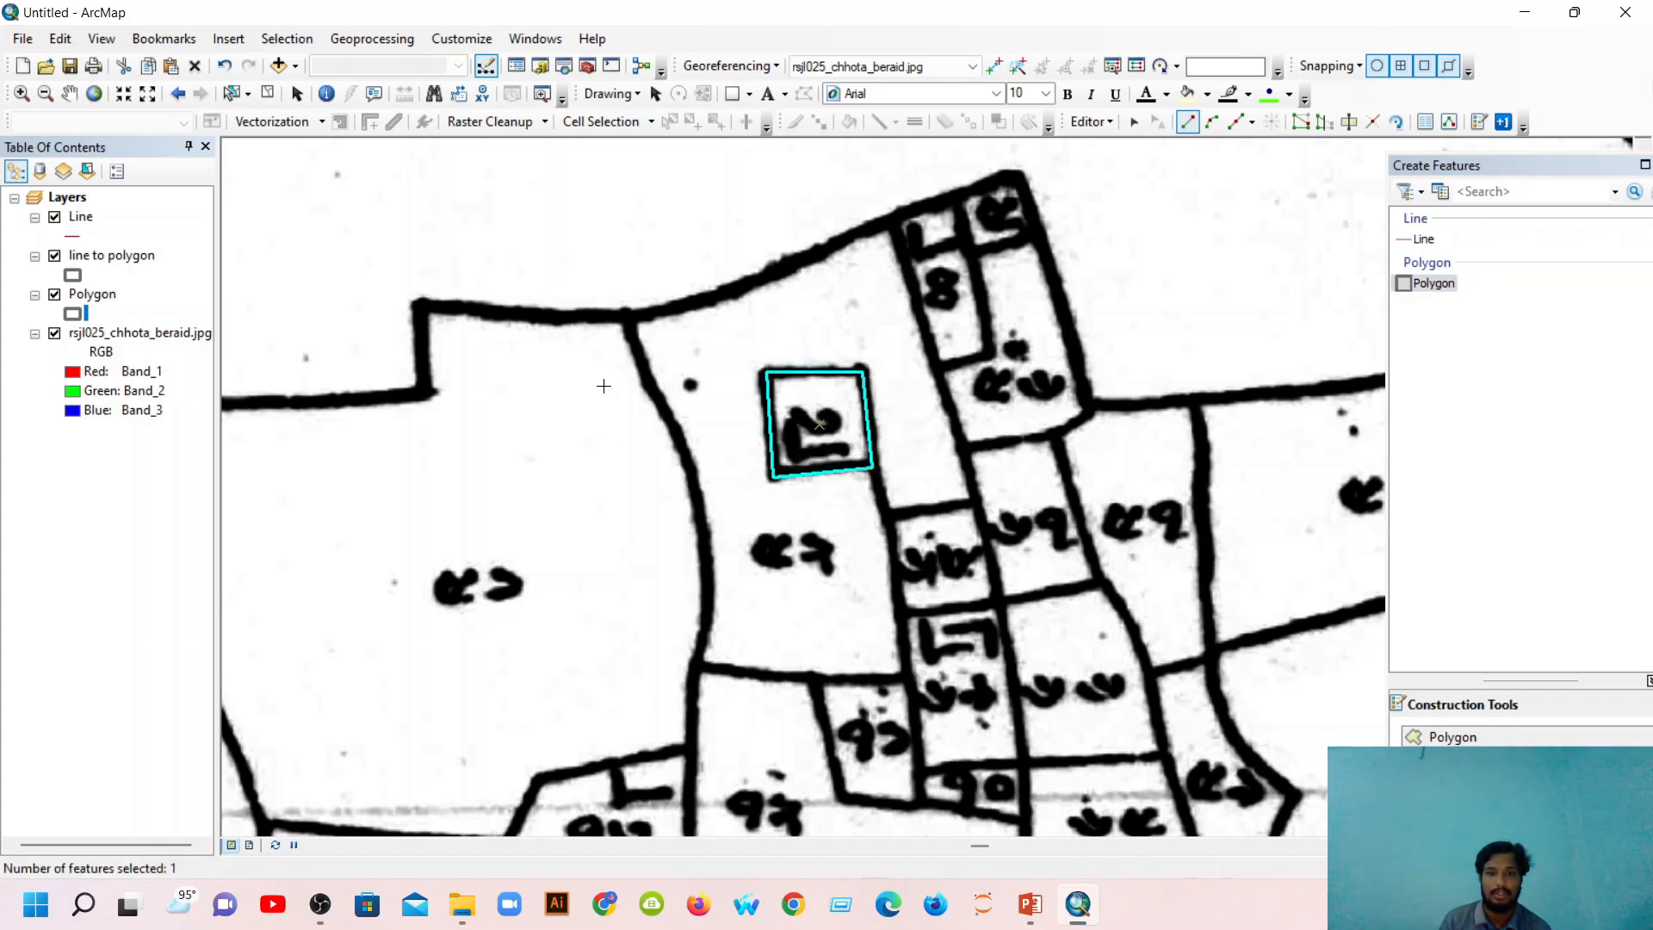
Digitize the large parcel surrounding the square plot as a polygon, tracing its entire outer boundary including the curved western side.
click(630, 318)
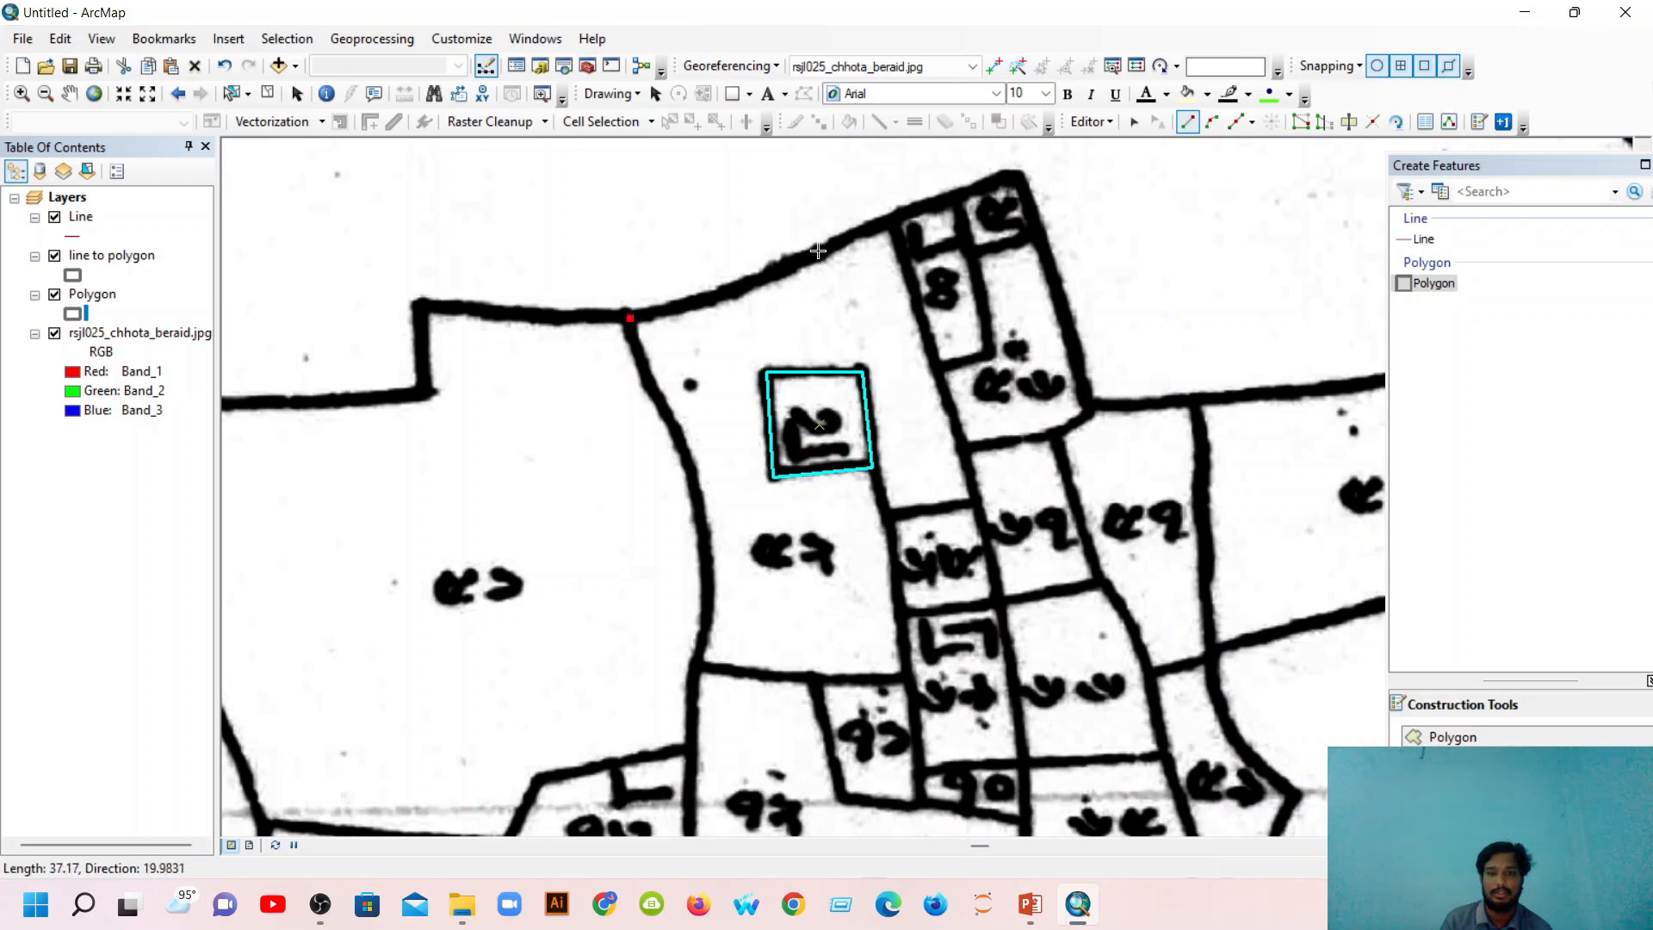
click(753, 284)
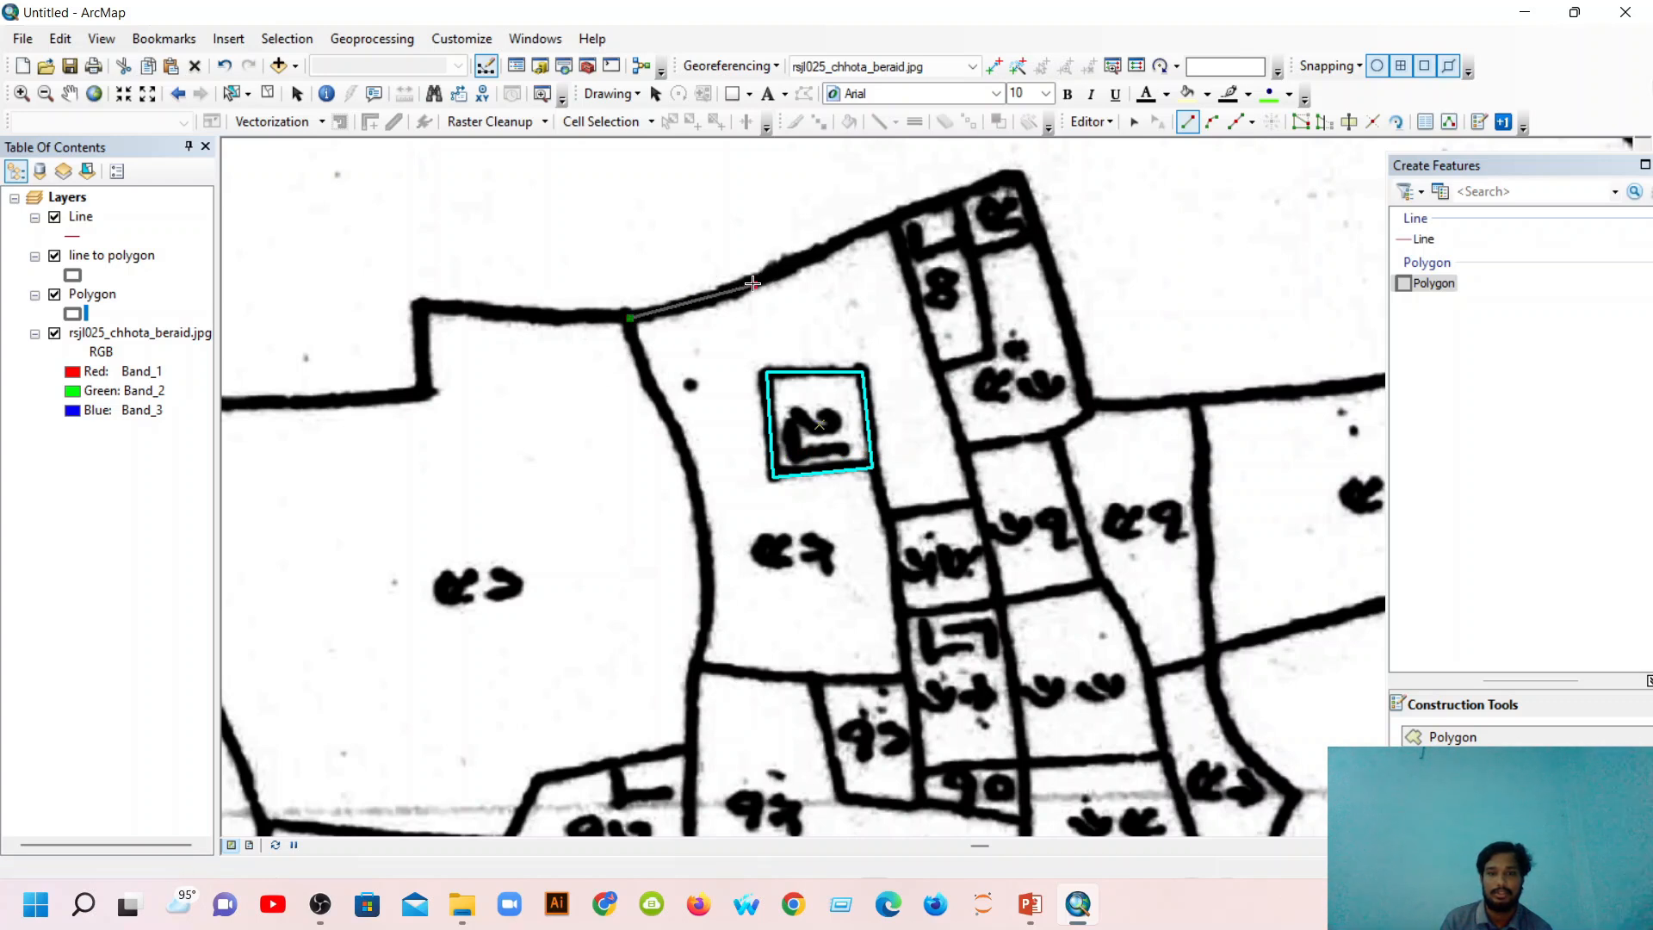
click(885, 219)
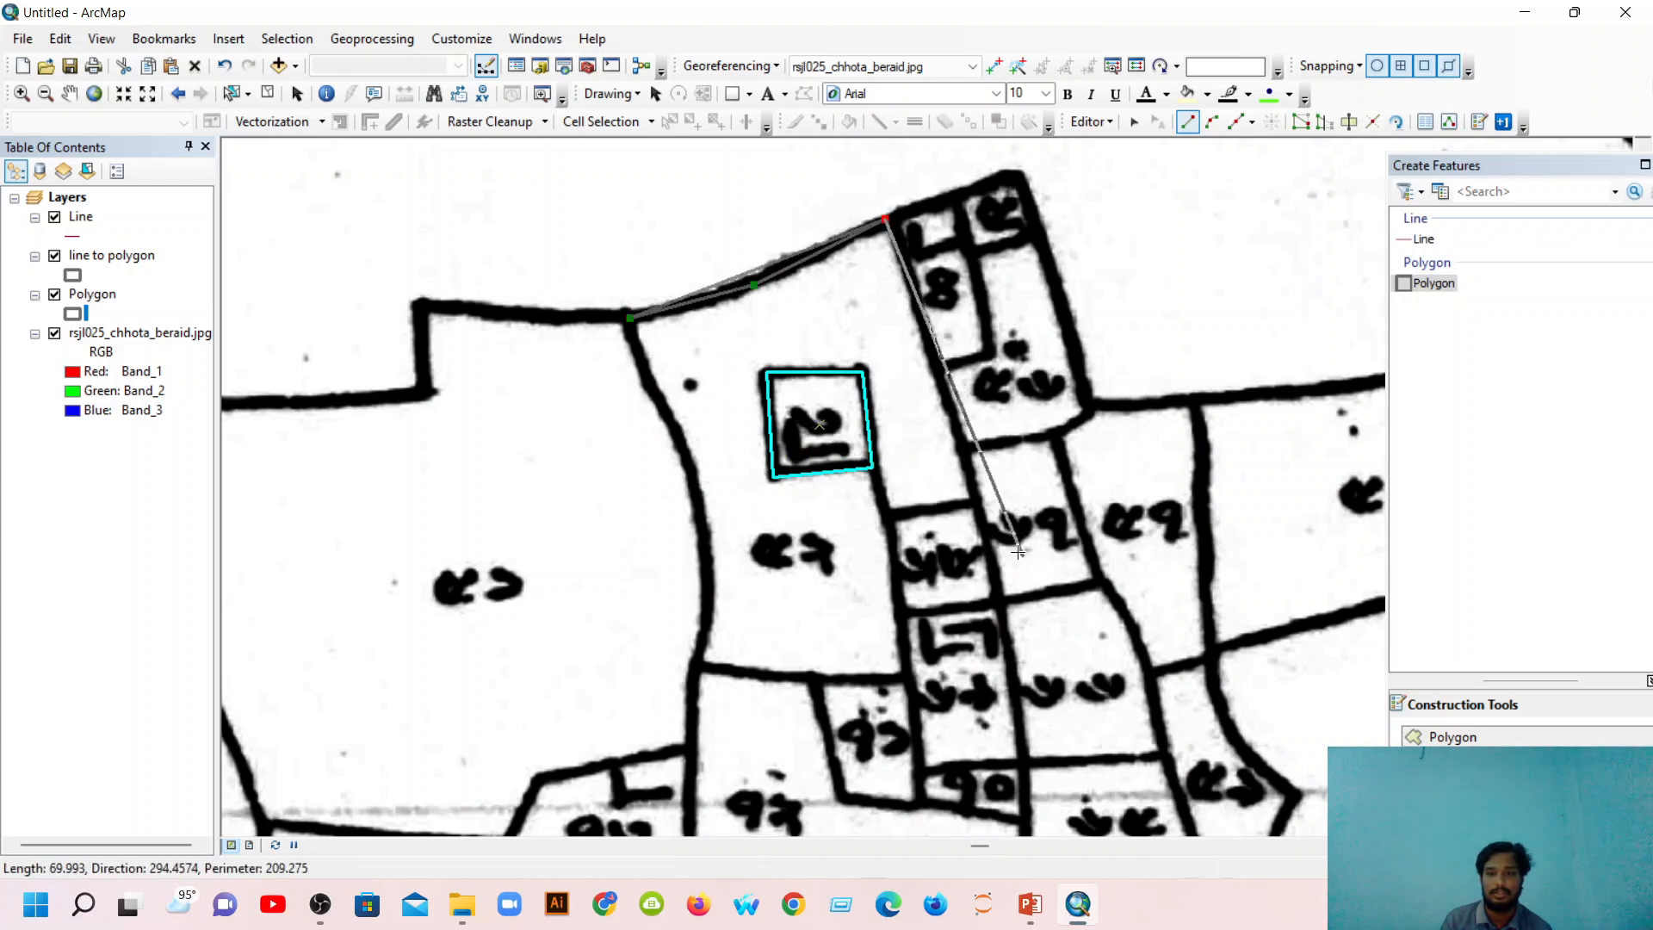
click(975, 506)
click(887, 515)
click(902, 675)
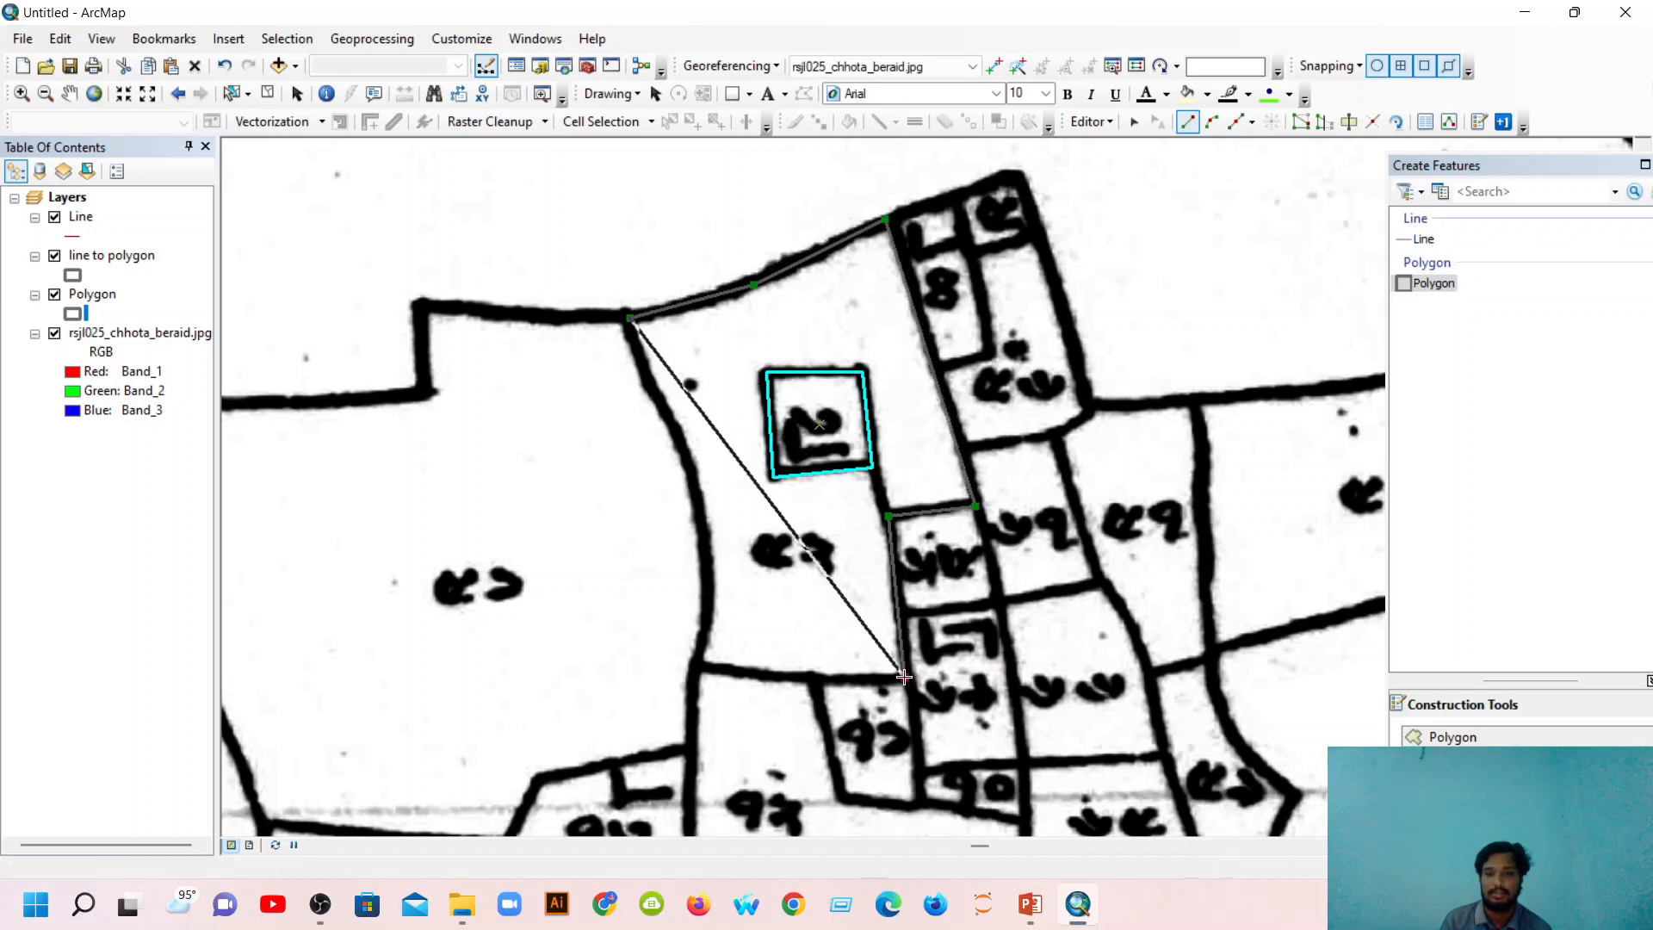
click(788, 679)
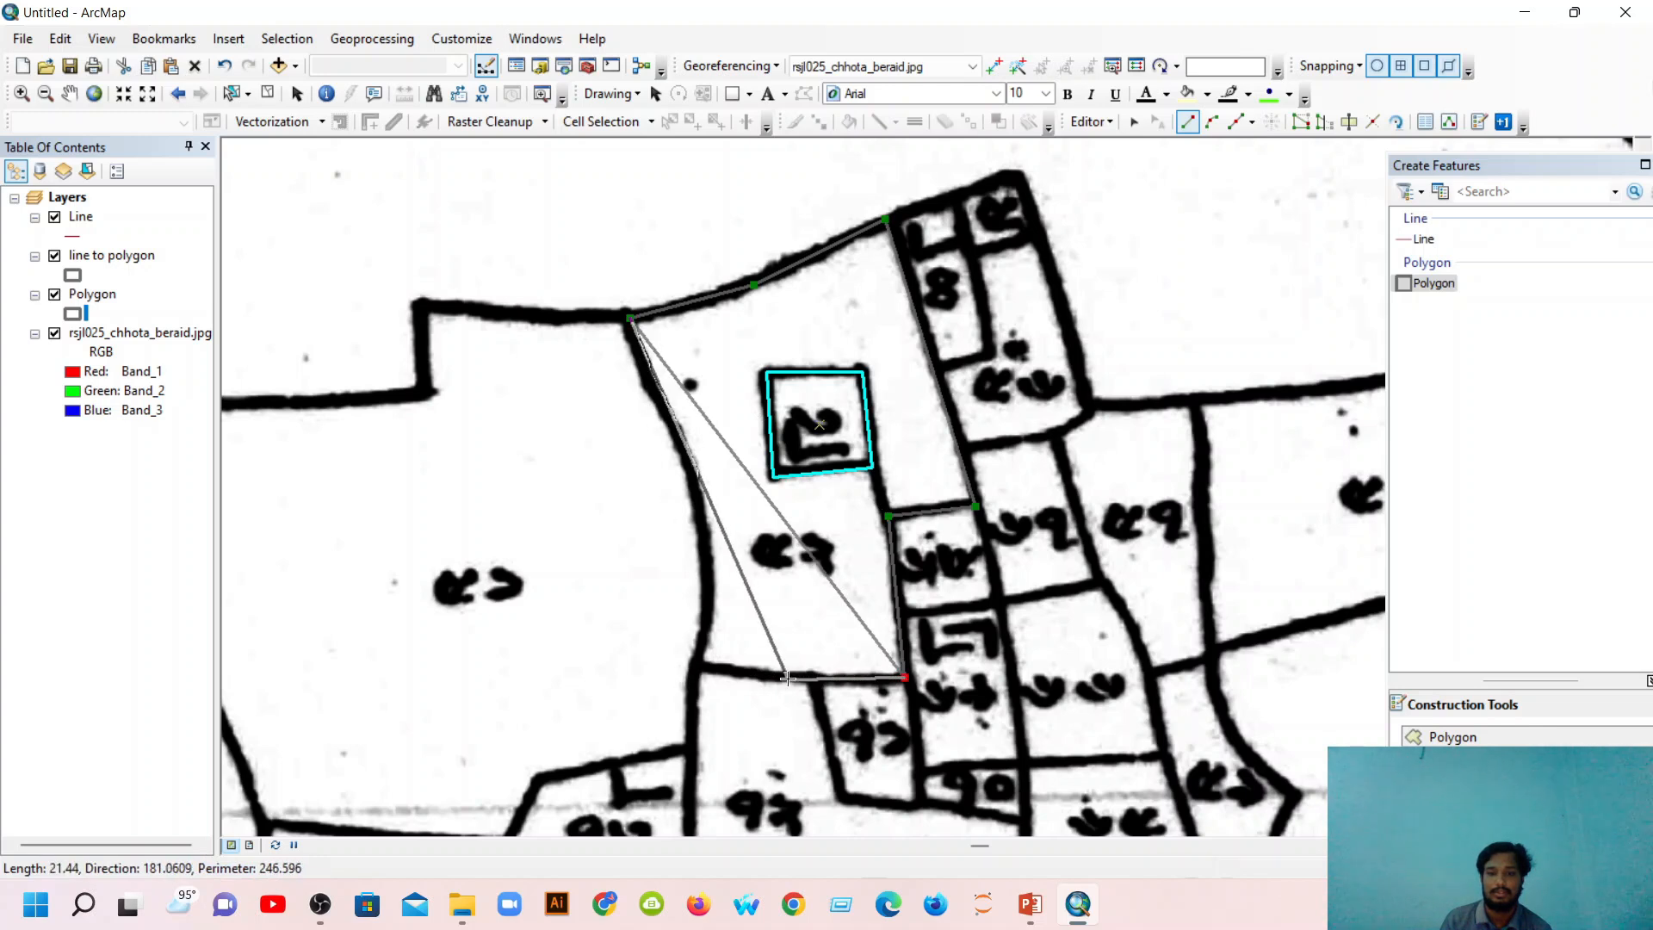
click(697, 666)
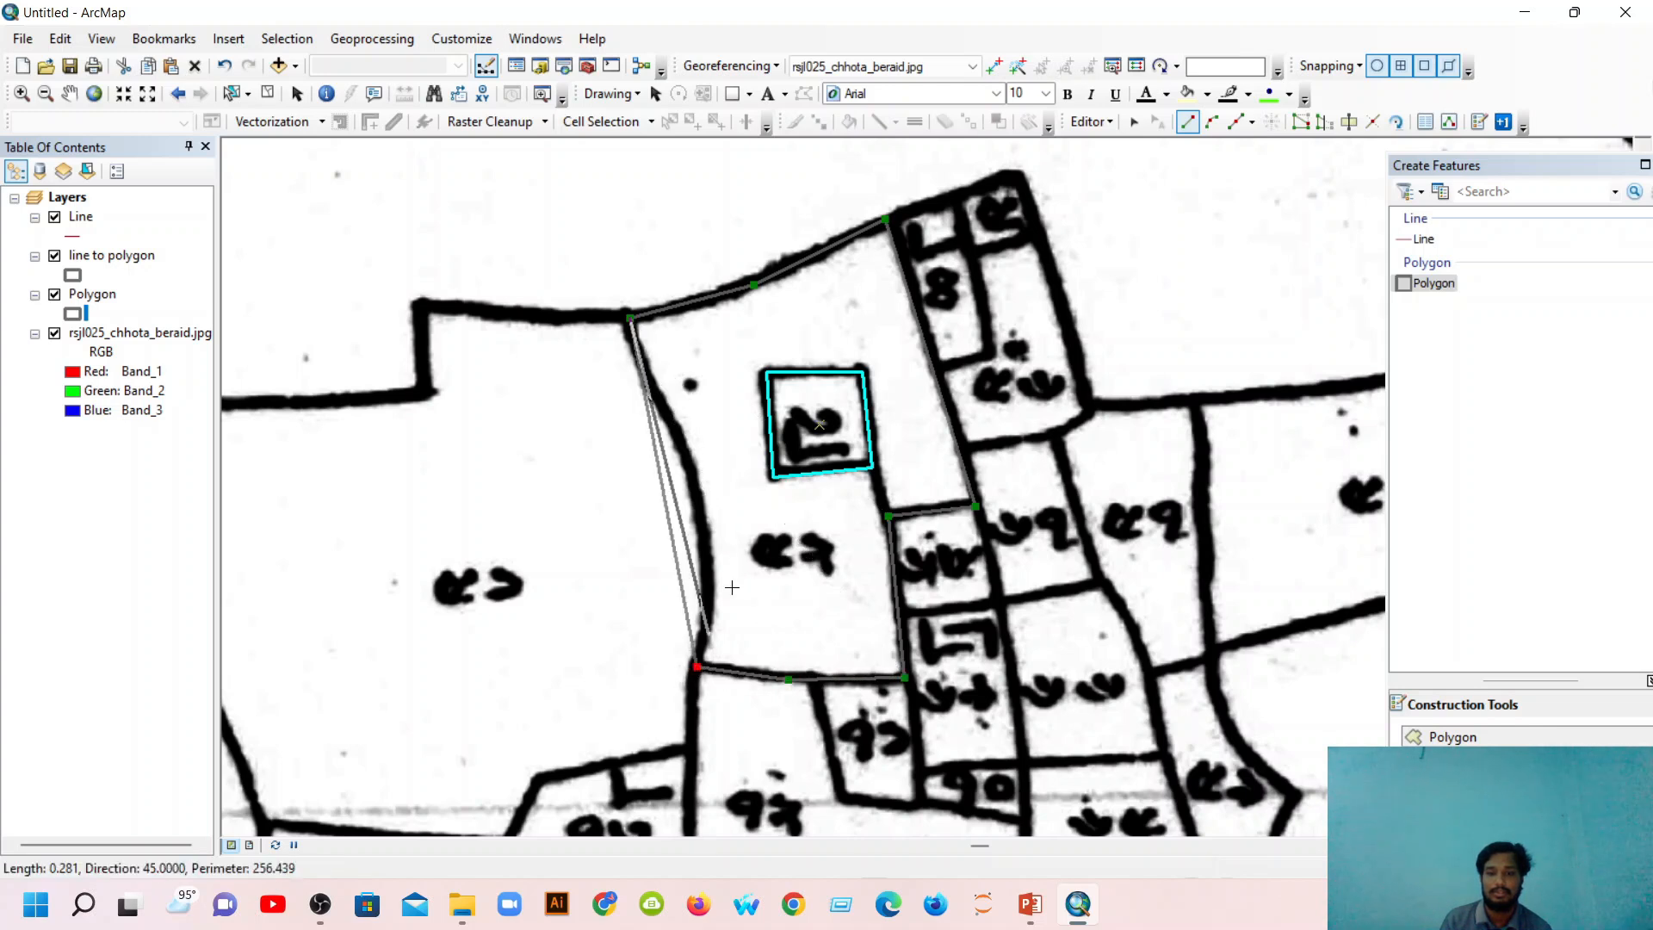
click(706, 612)
click(709, 566)
click(690, 466)
click(657, 382)
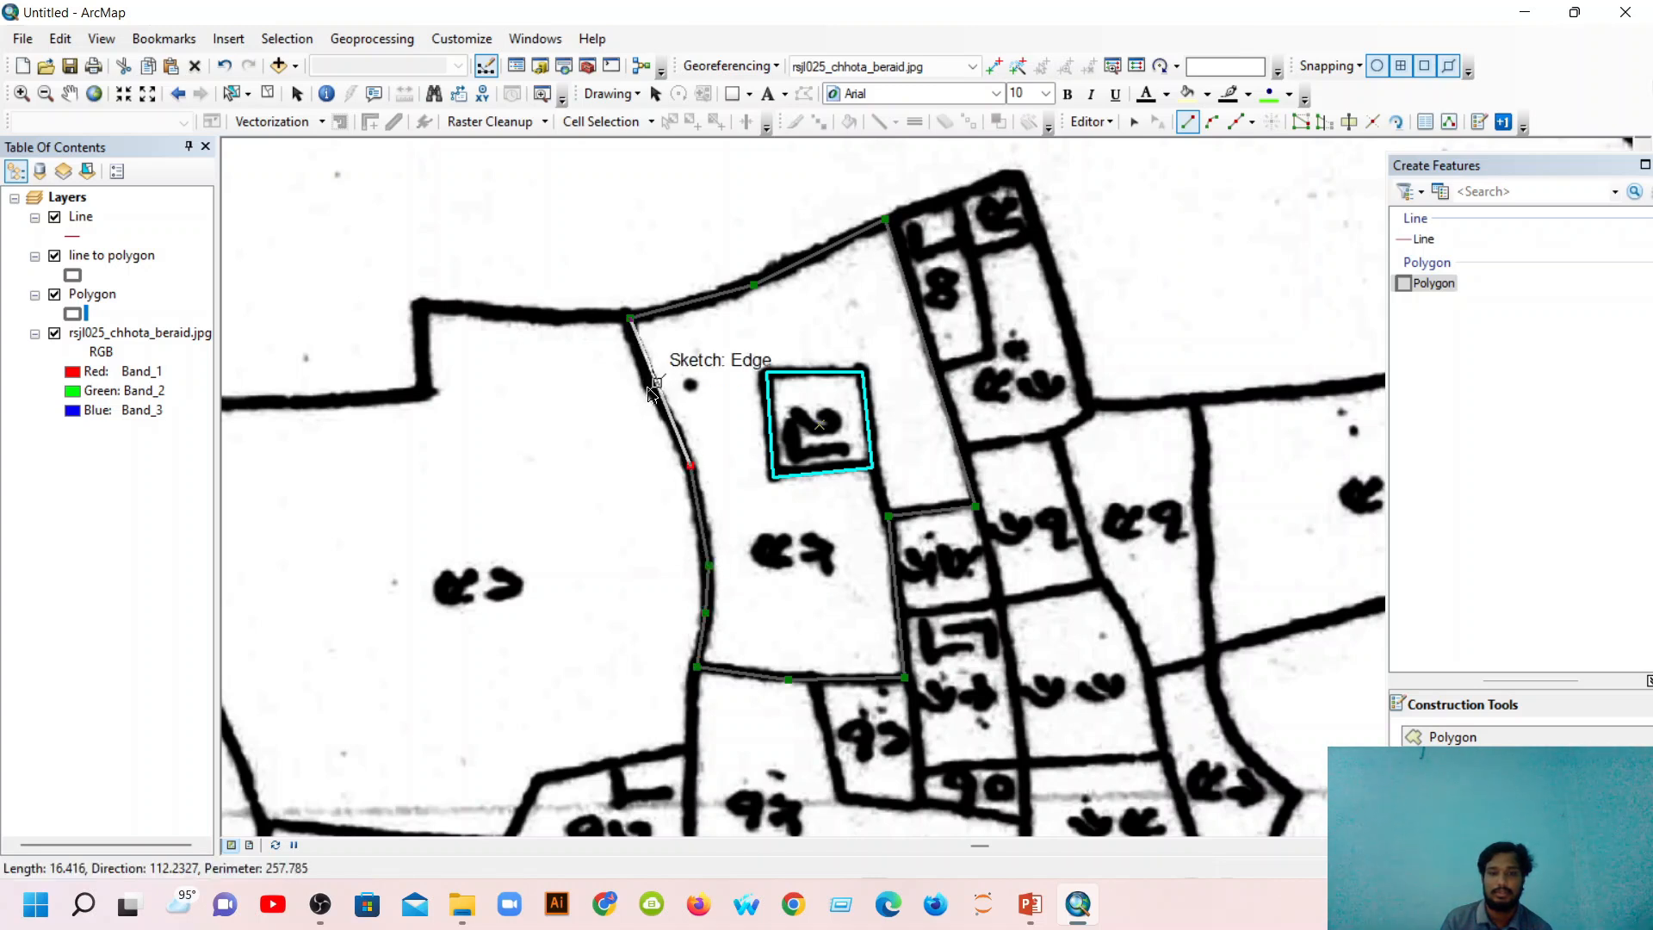
double_click(630, 318)
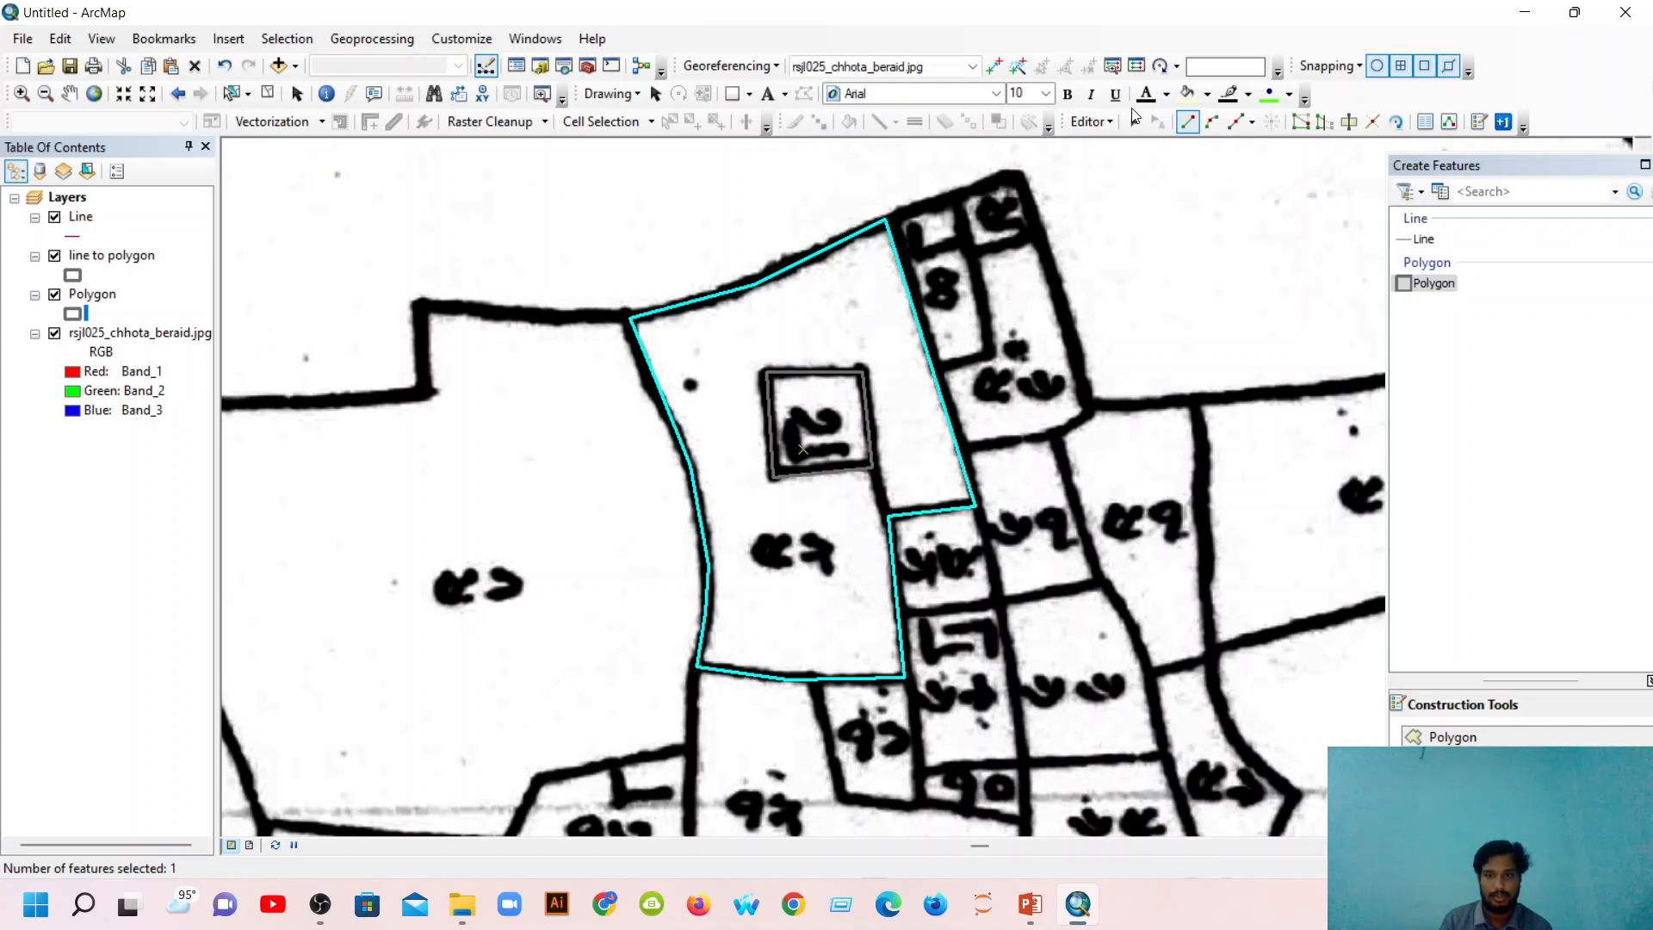
click(1092, 121)
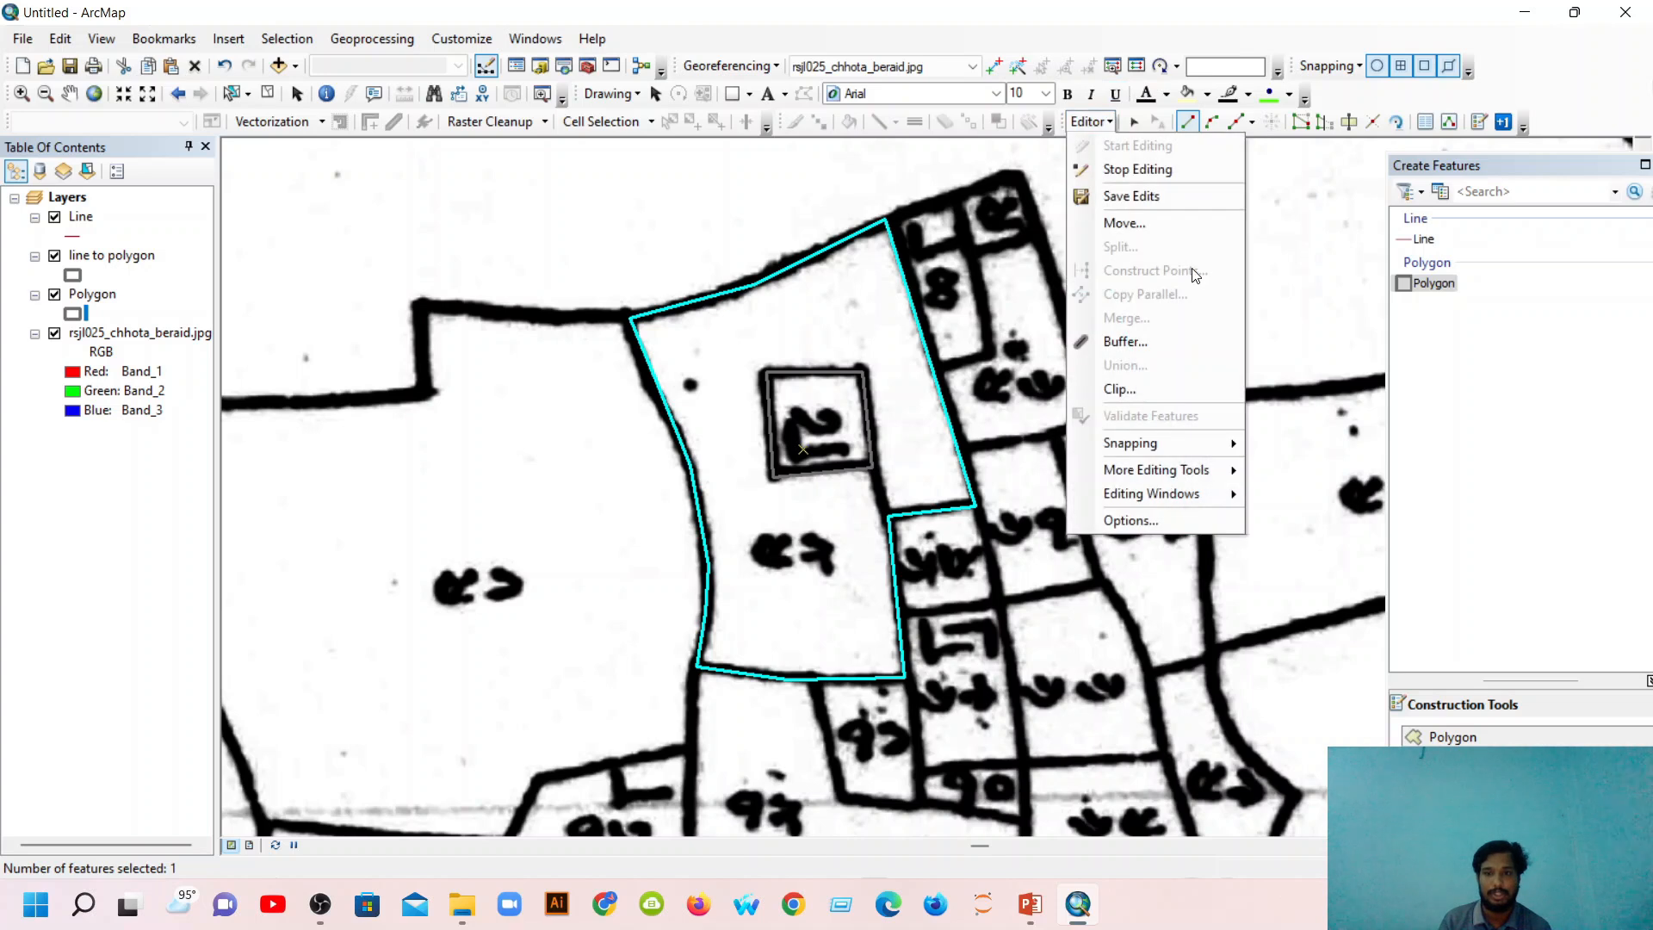
click(1165, 391)
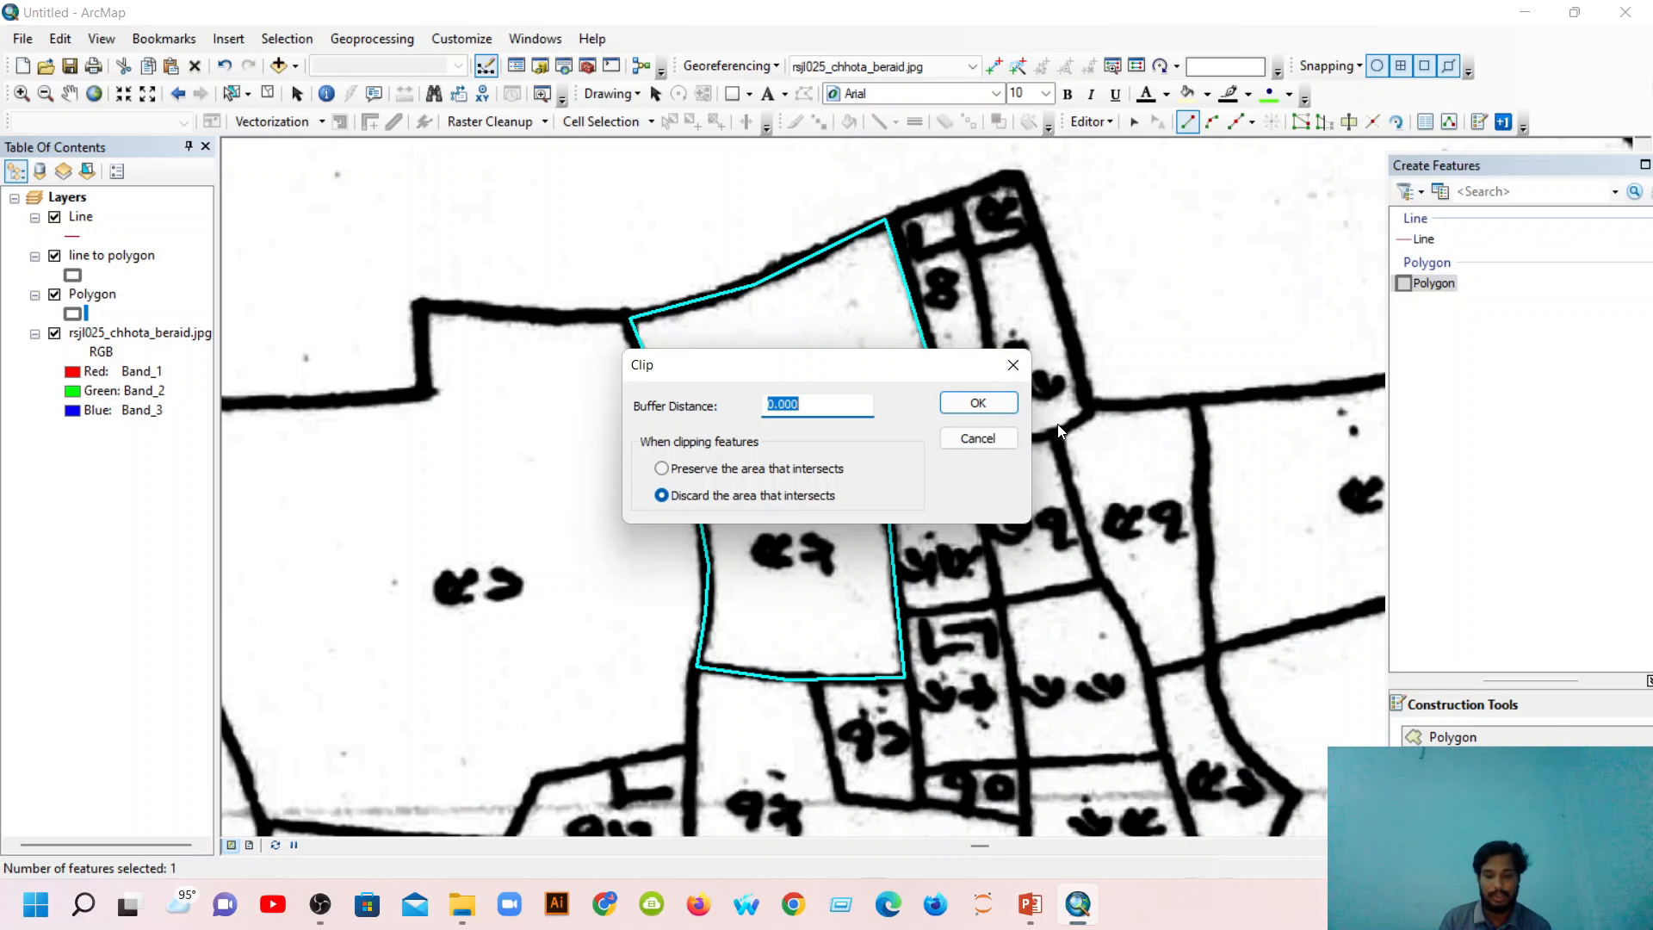
click(1015, 366)
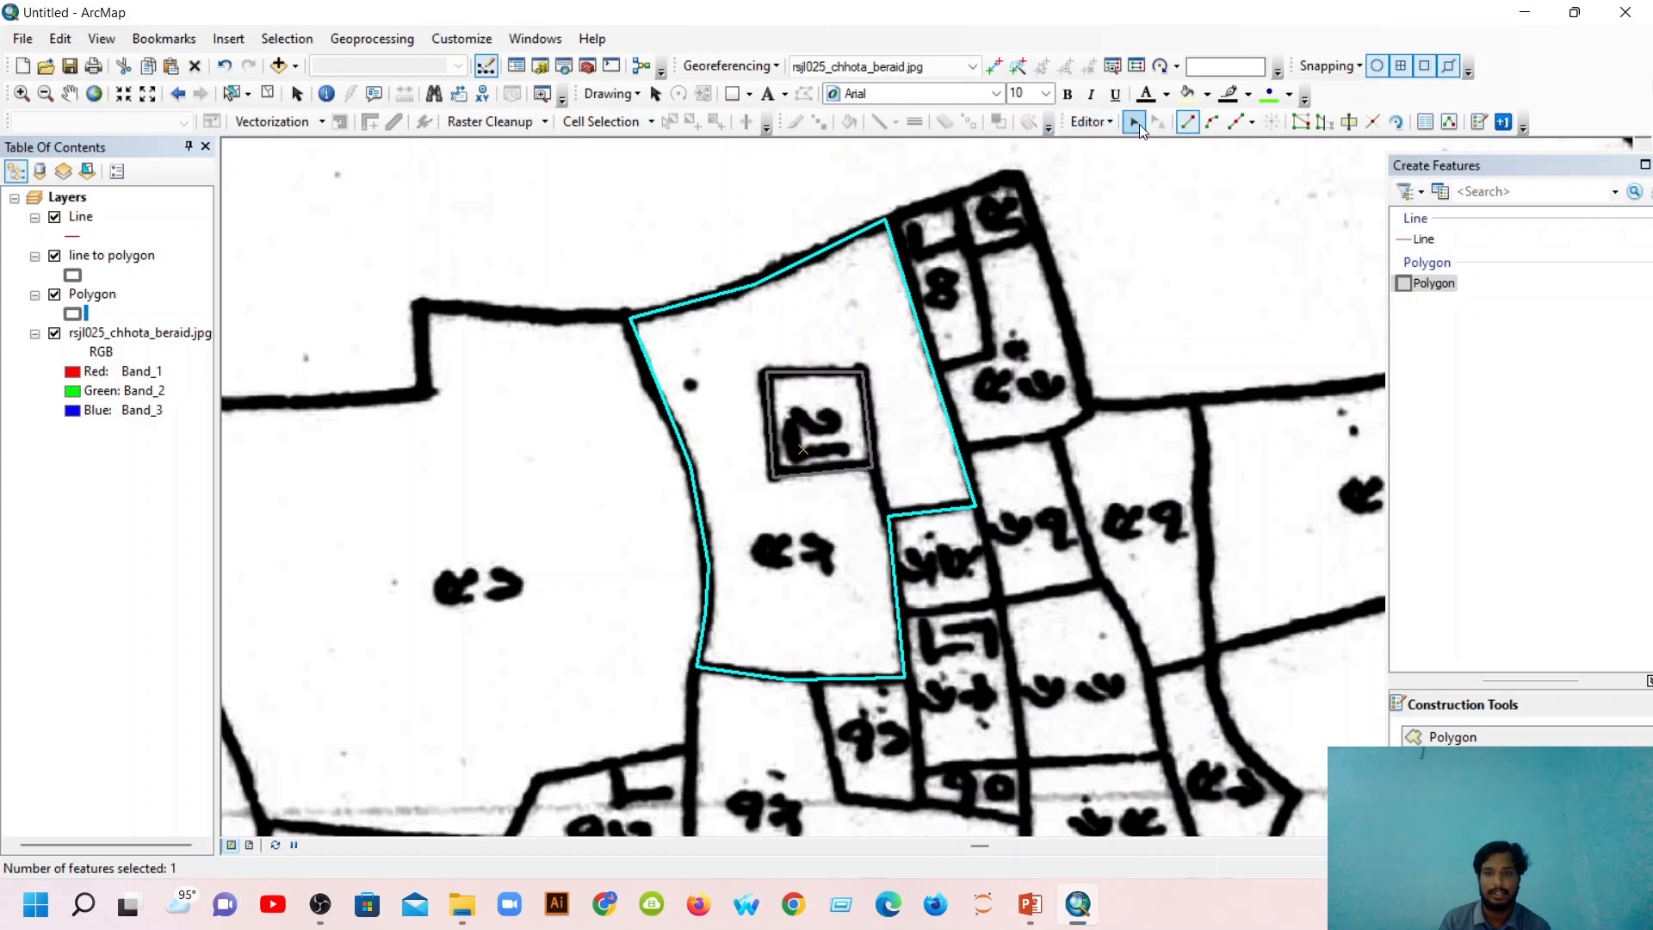
Clip the large parcel with the small square plot's polygon, using a buffer distance of 0 and discarding the intersecting area.
click(1134, 121)
click(805, 381)
click(807, 389)
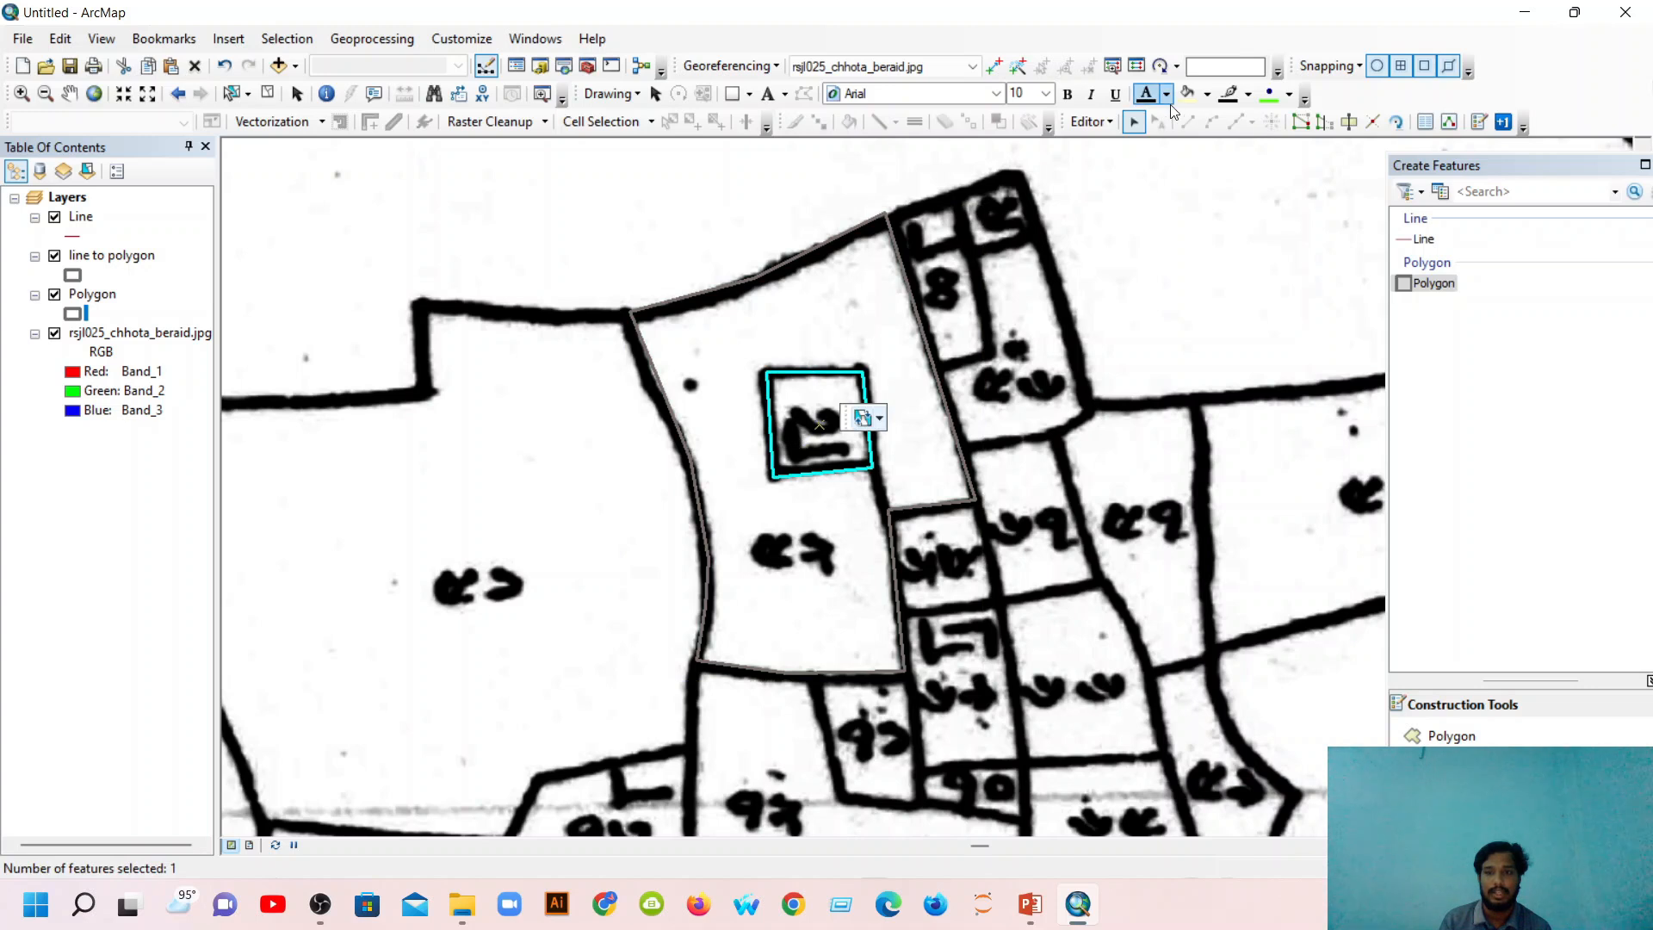
click(1110, 121)
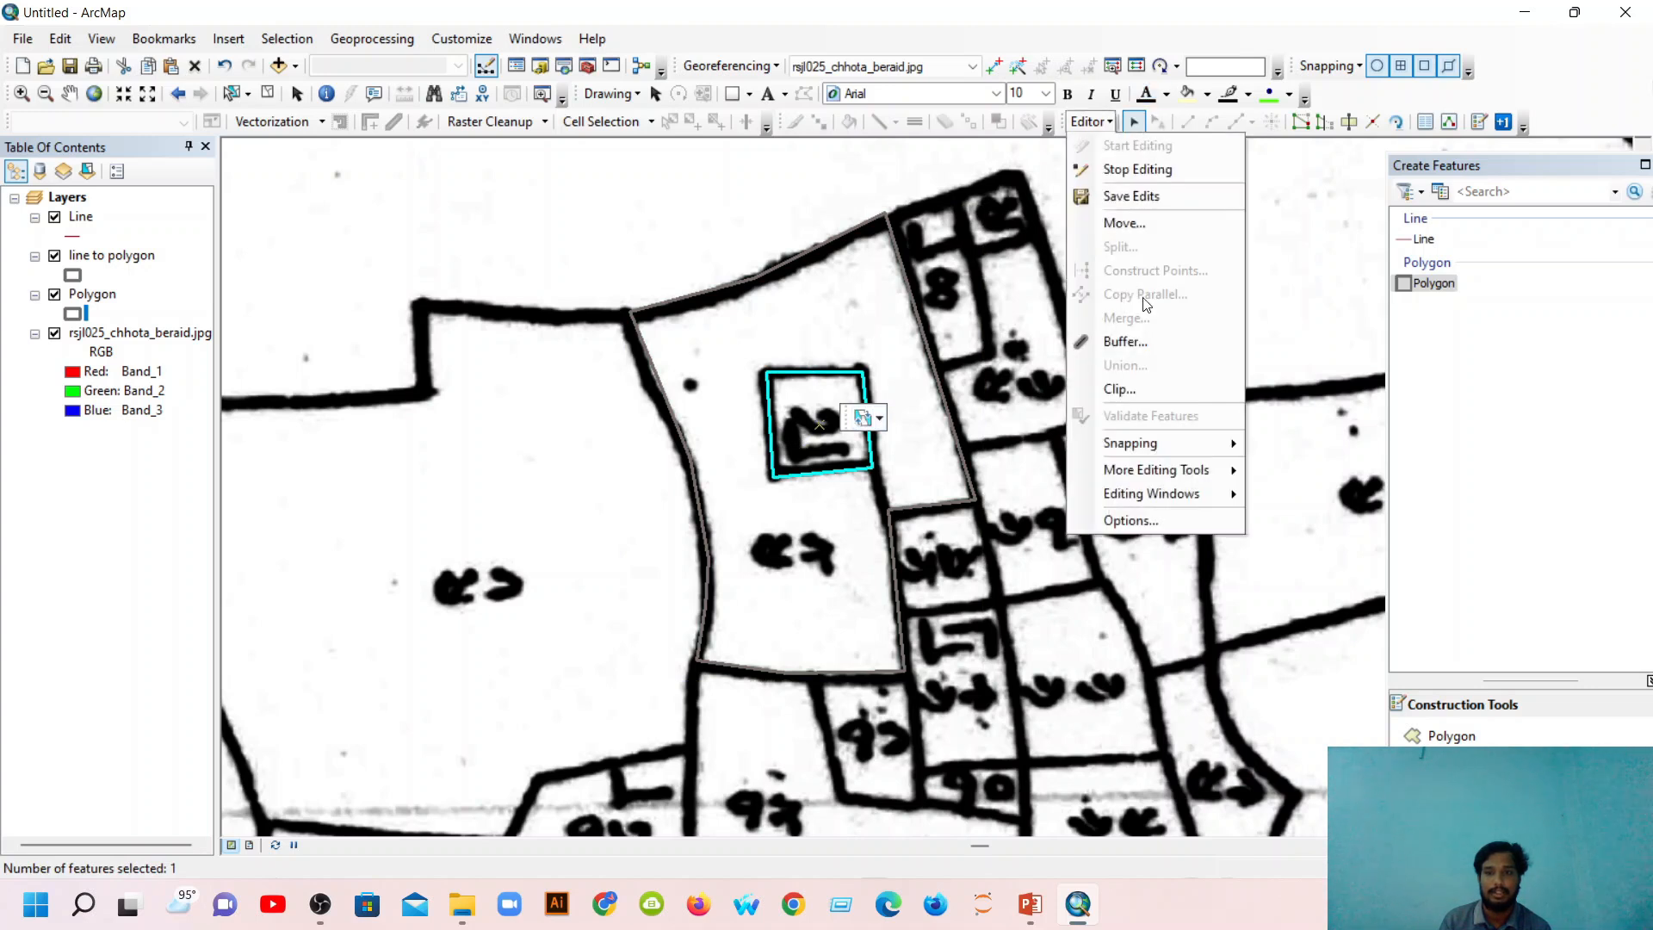
click(1148, 382)
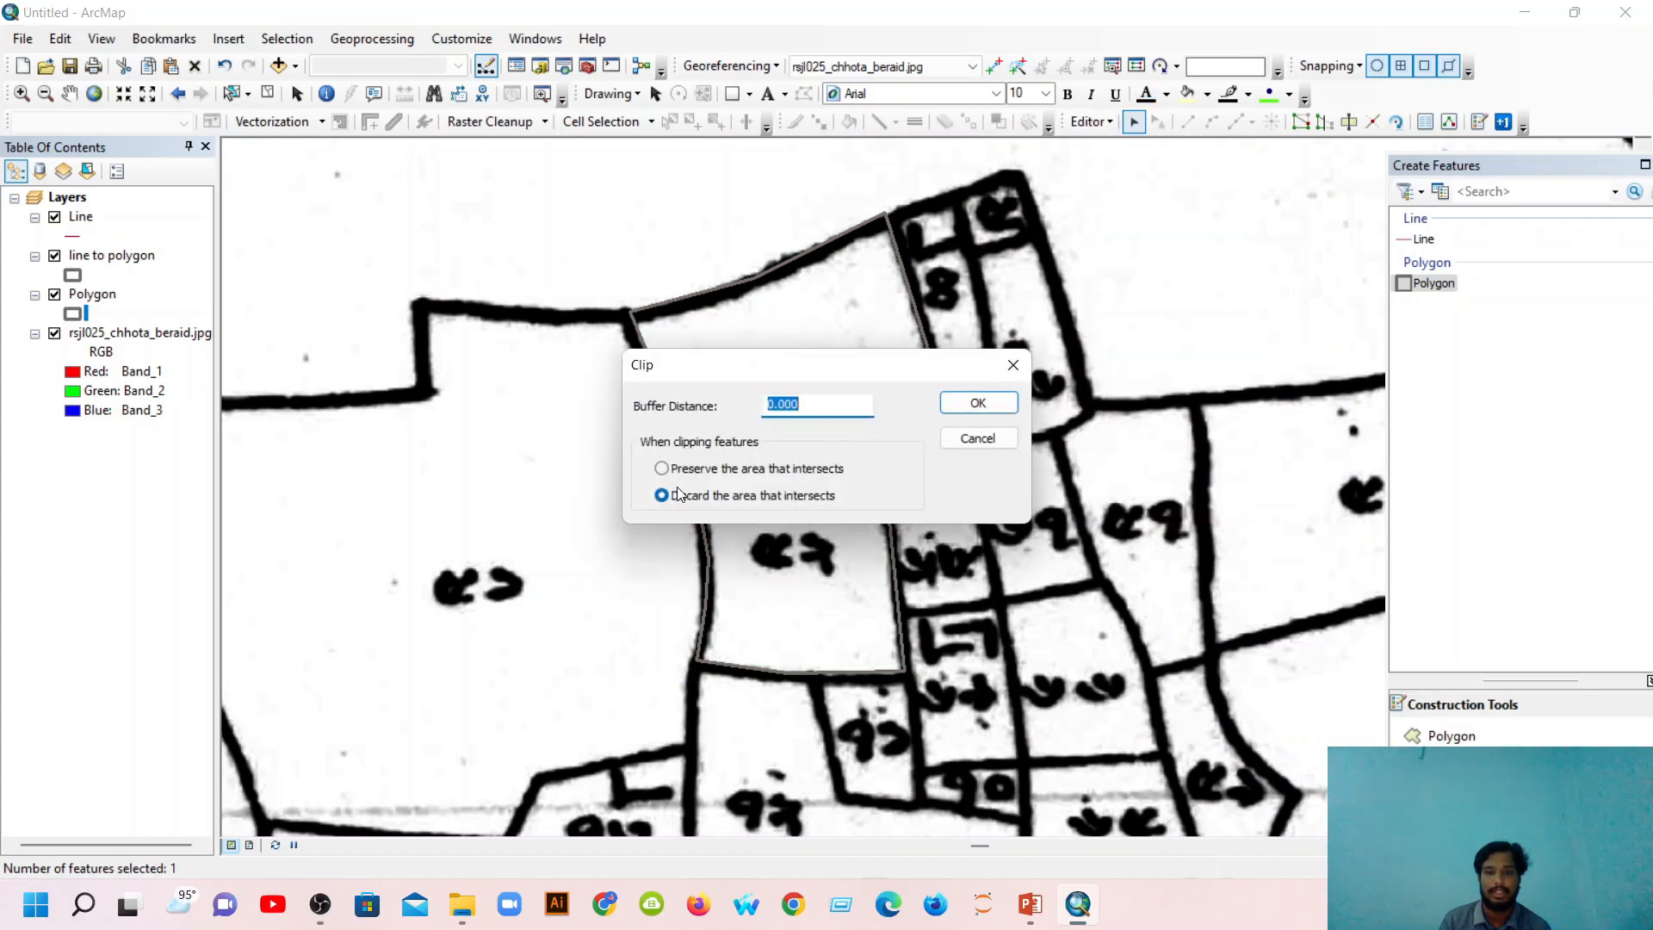
click(956, 402)
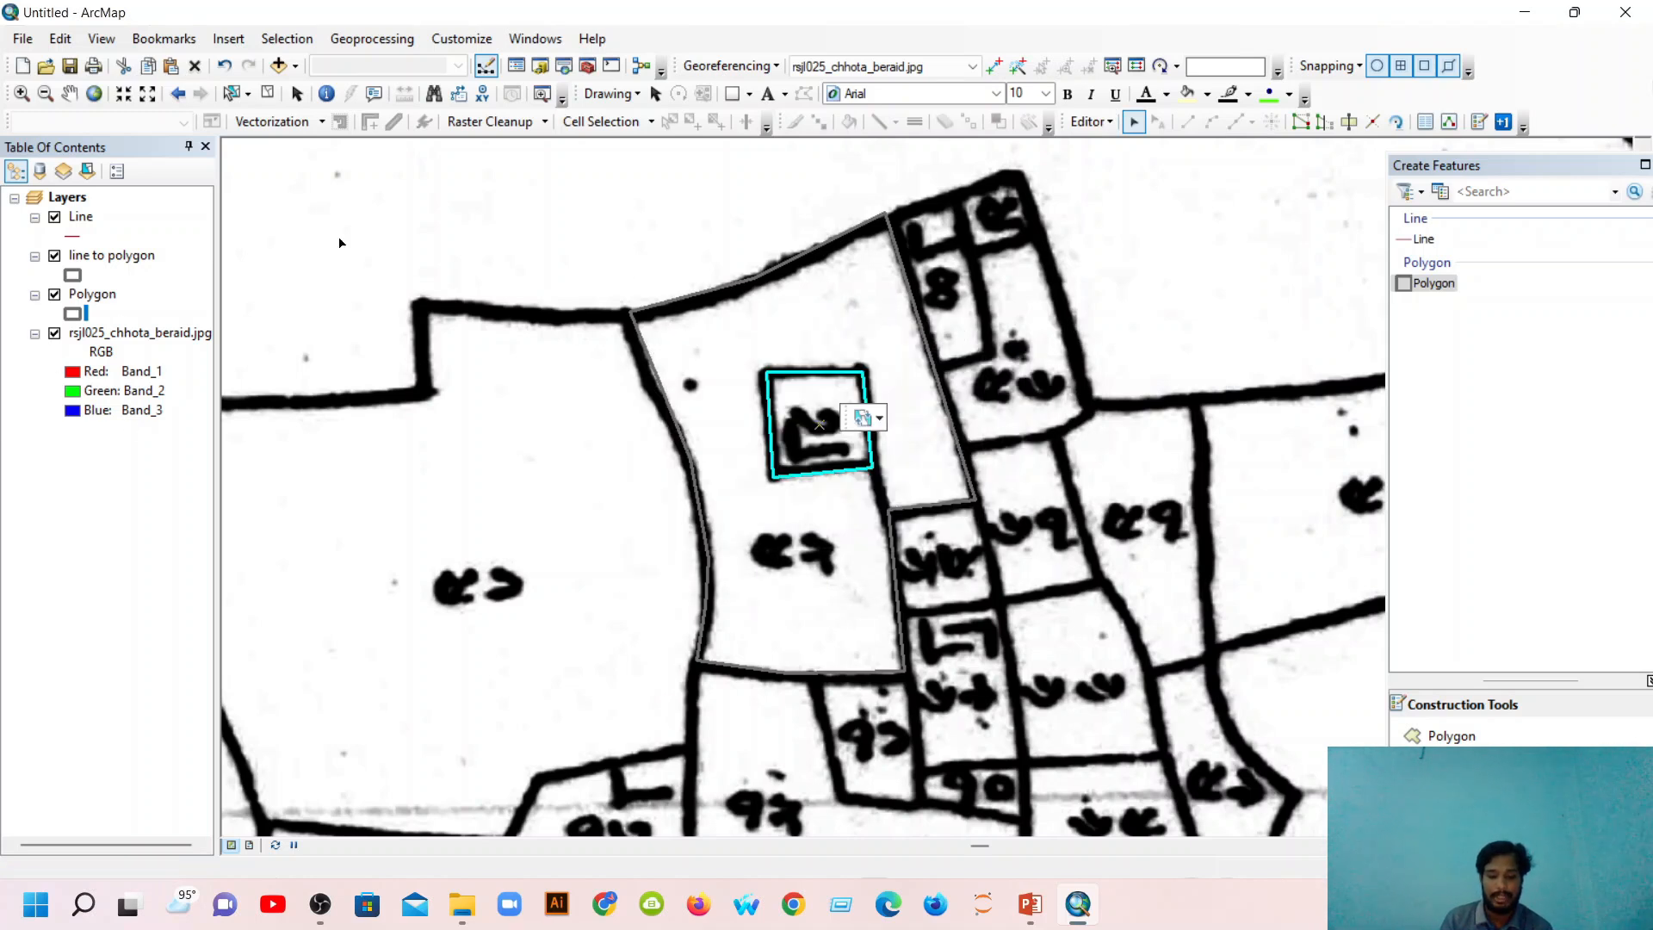
Open the Polygon layer's attribute table and zoom to the FID 9 record to inspect the clipped parcel.
right_click(113, 332)
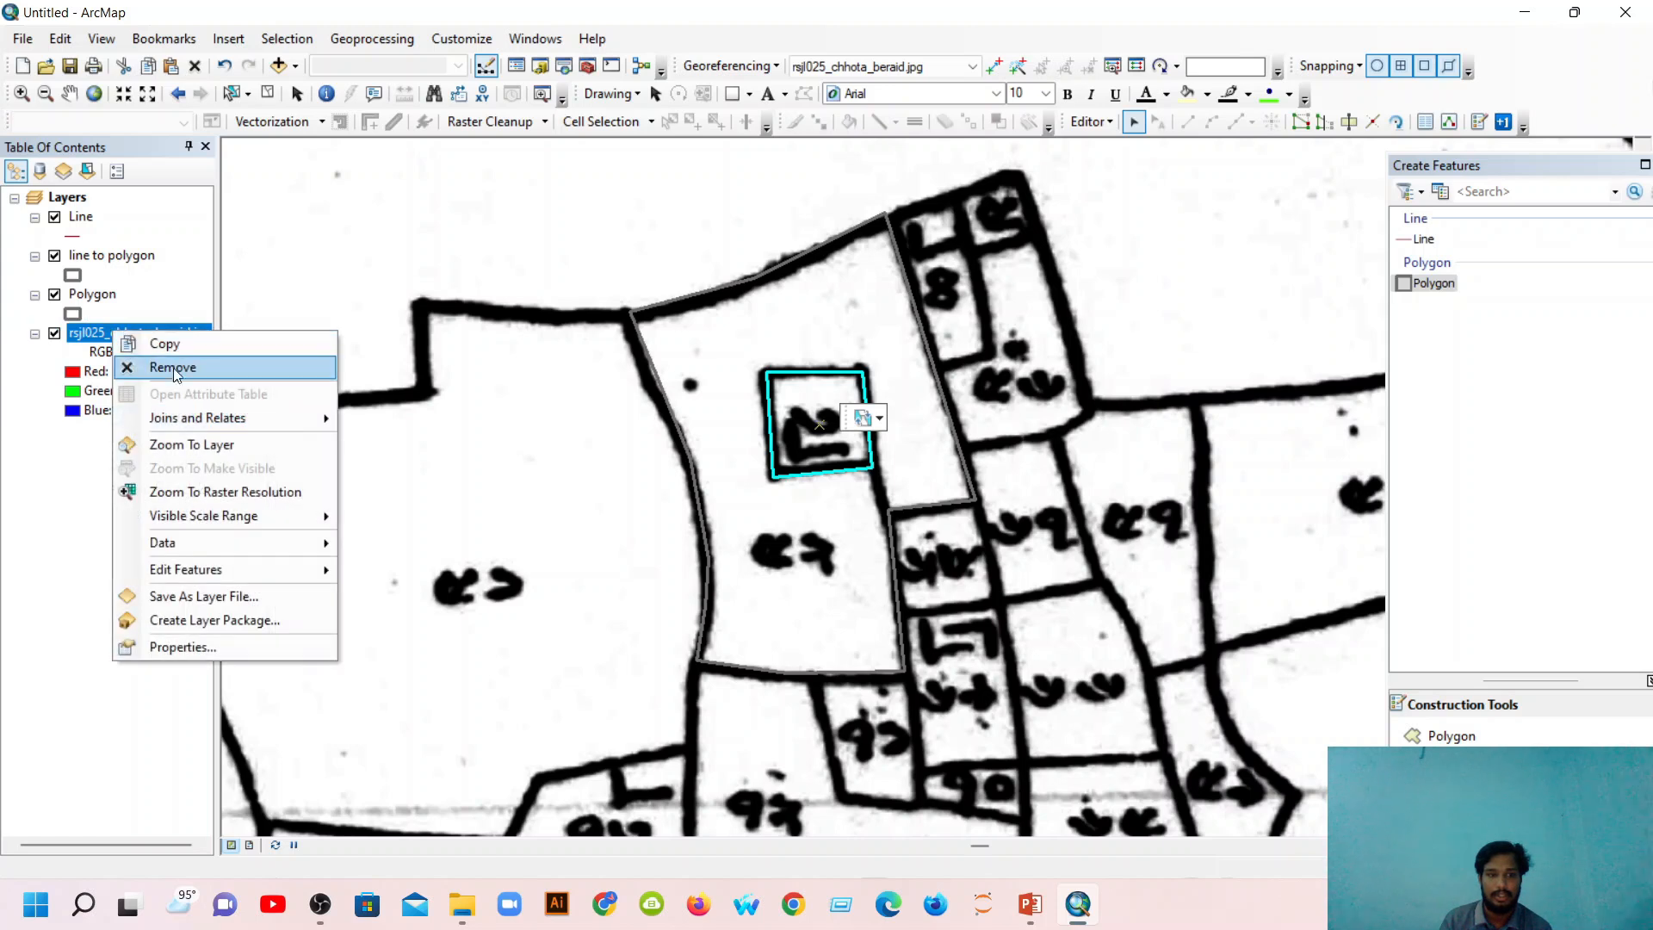
mouse_move(209, 417)
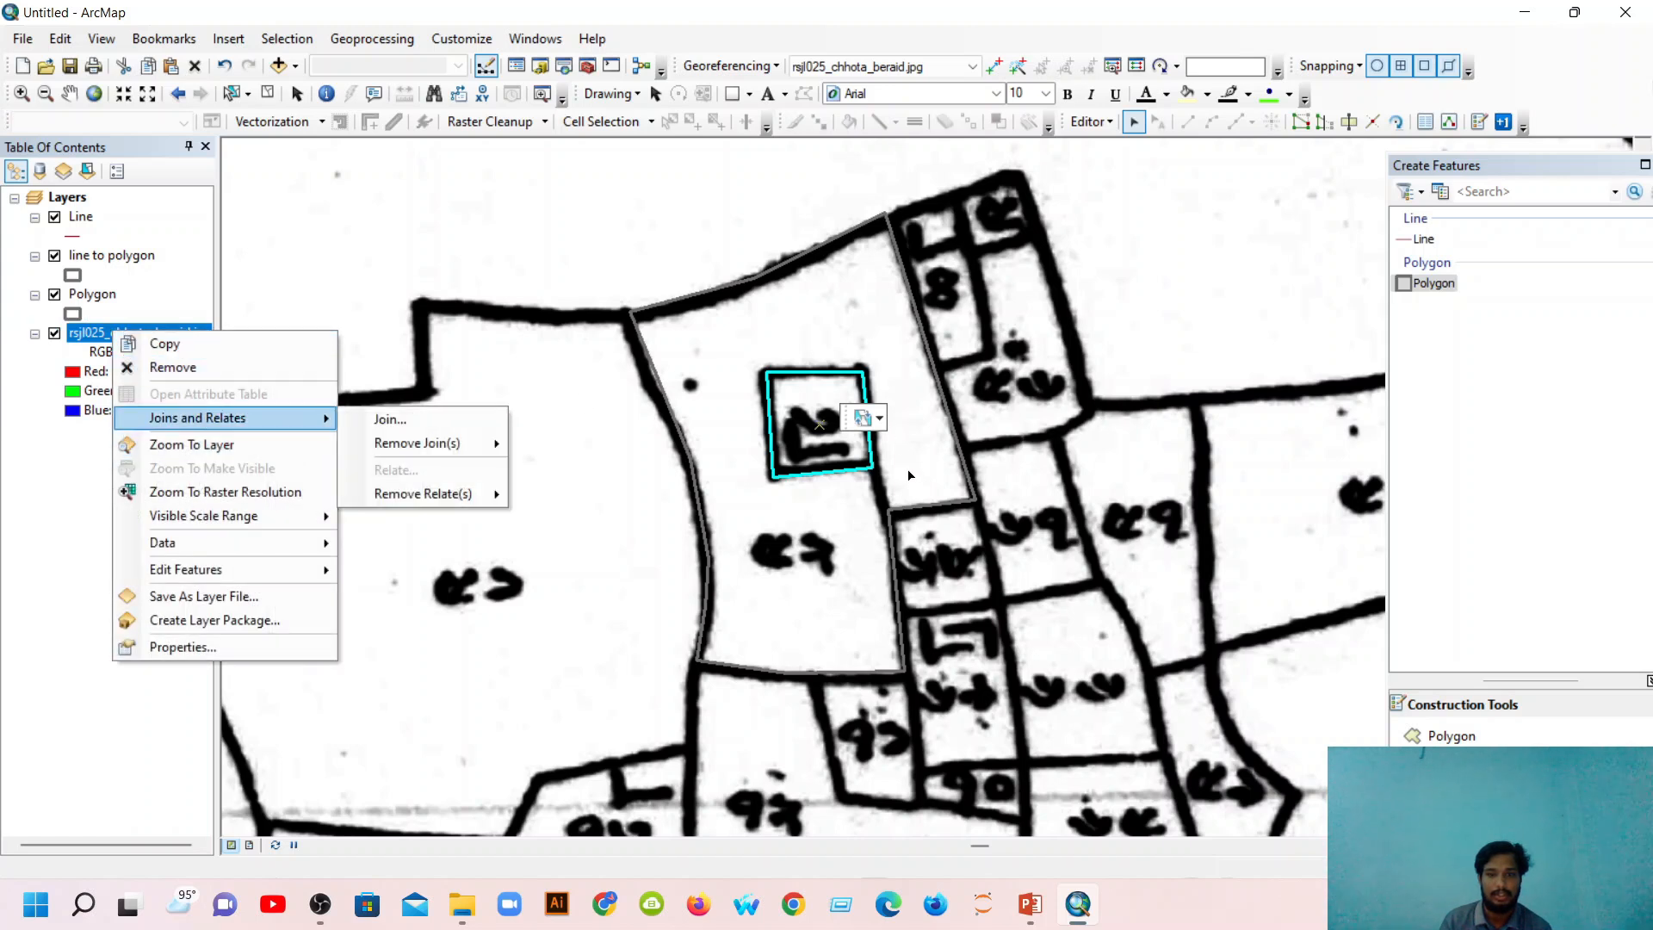
click(117, 293)
right_click(116, 297)
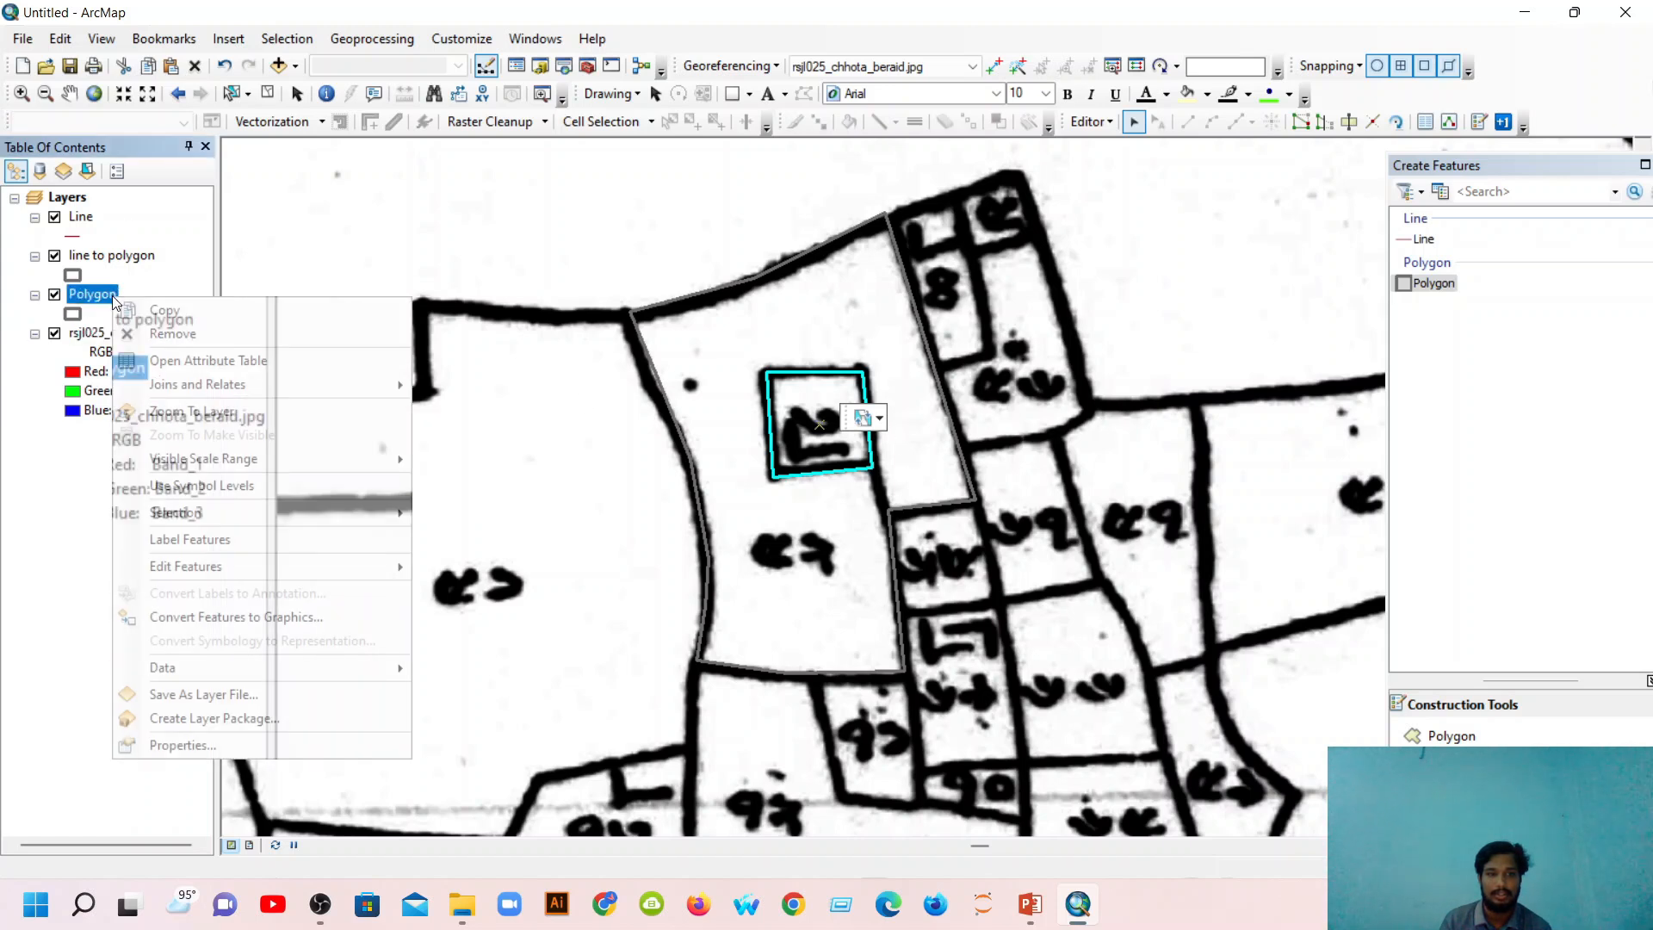
click(207, 360)
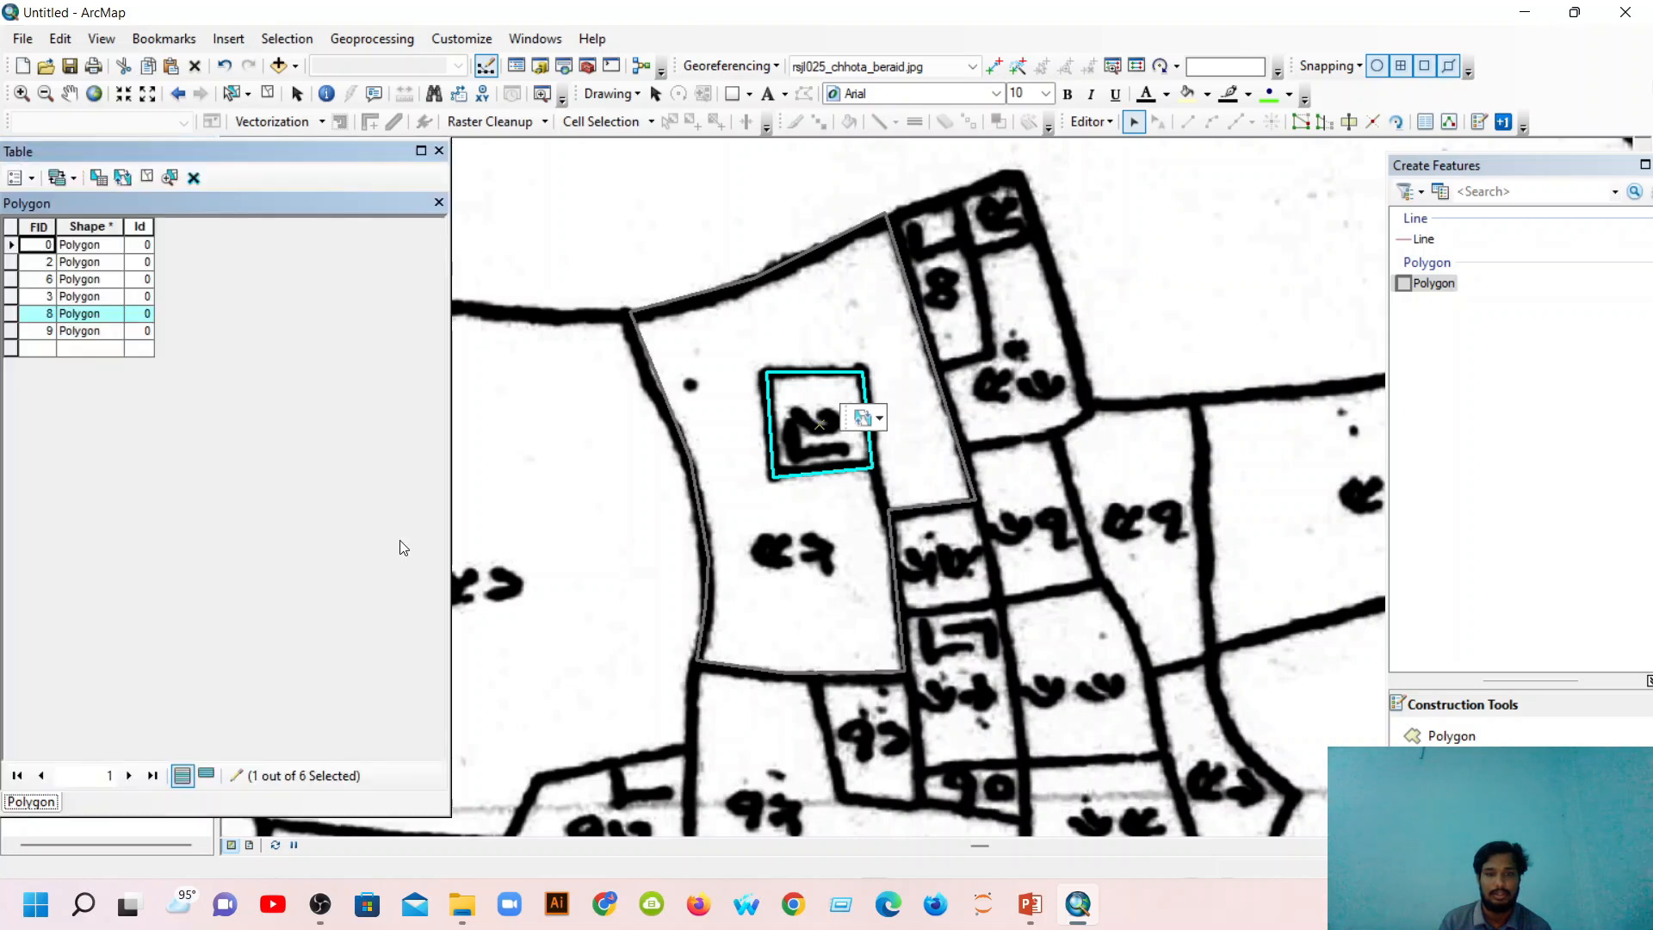
click(11, 332)
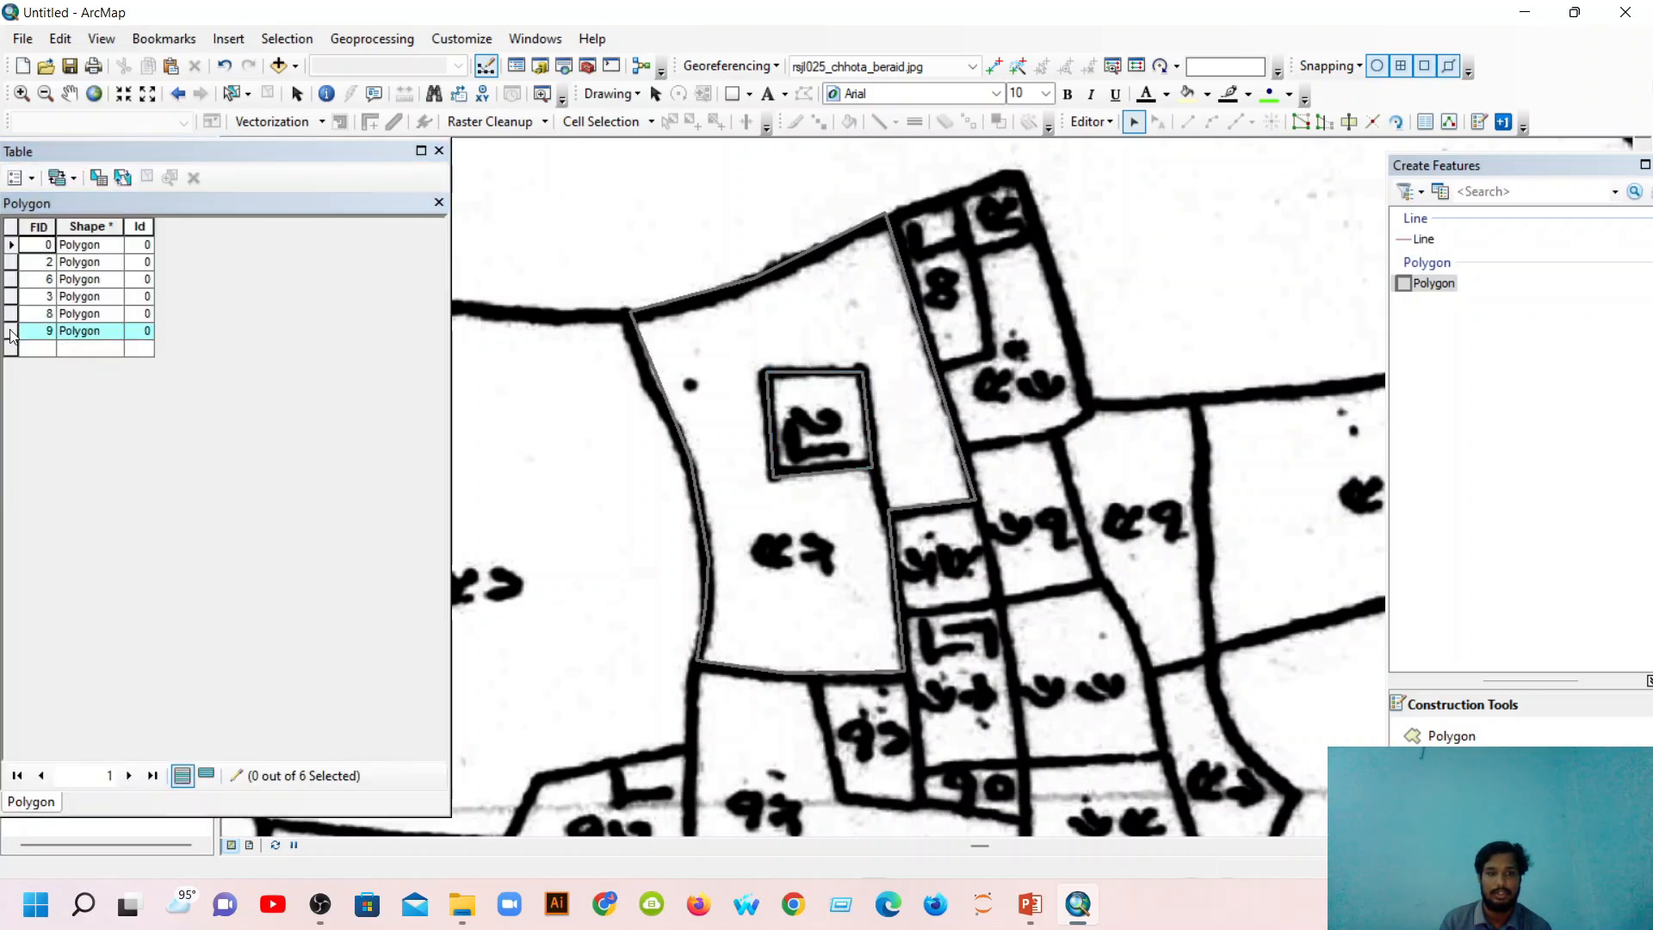
double_click(11, 334)
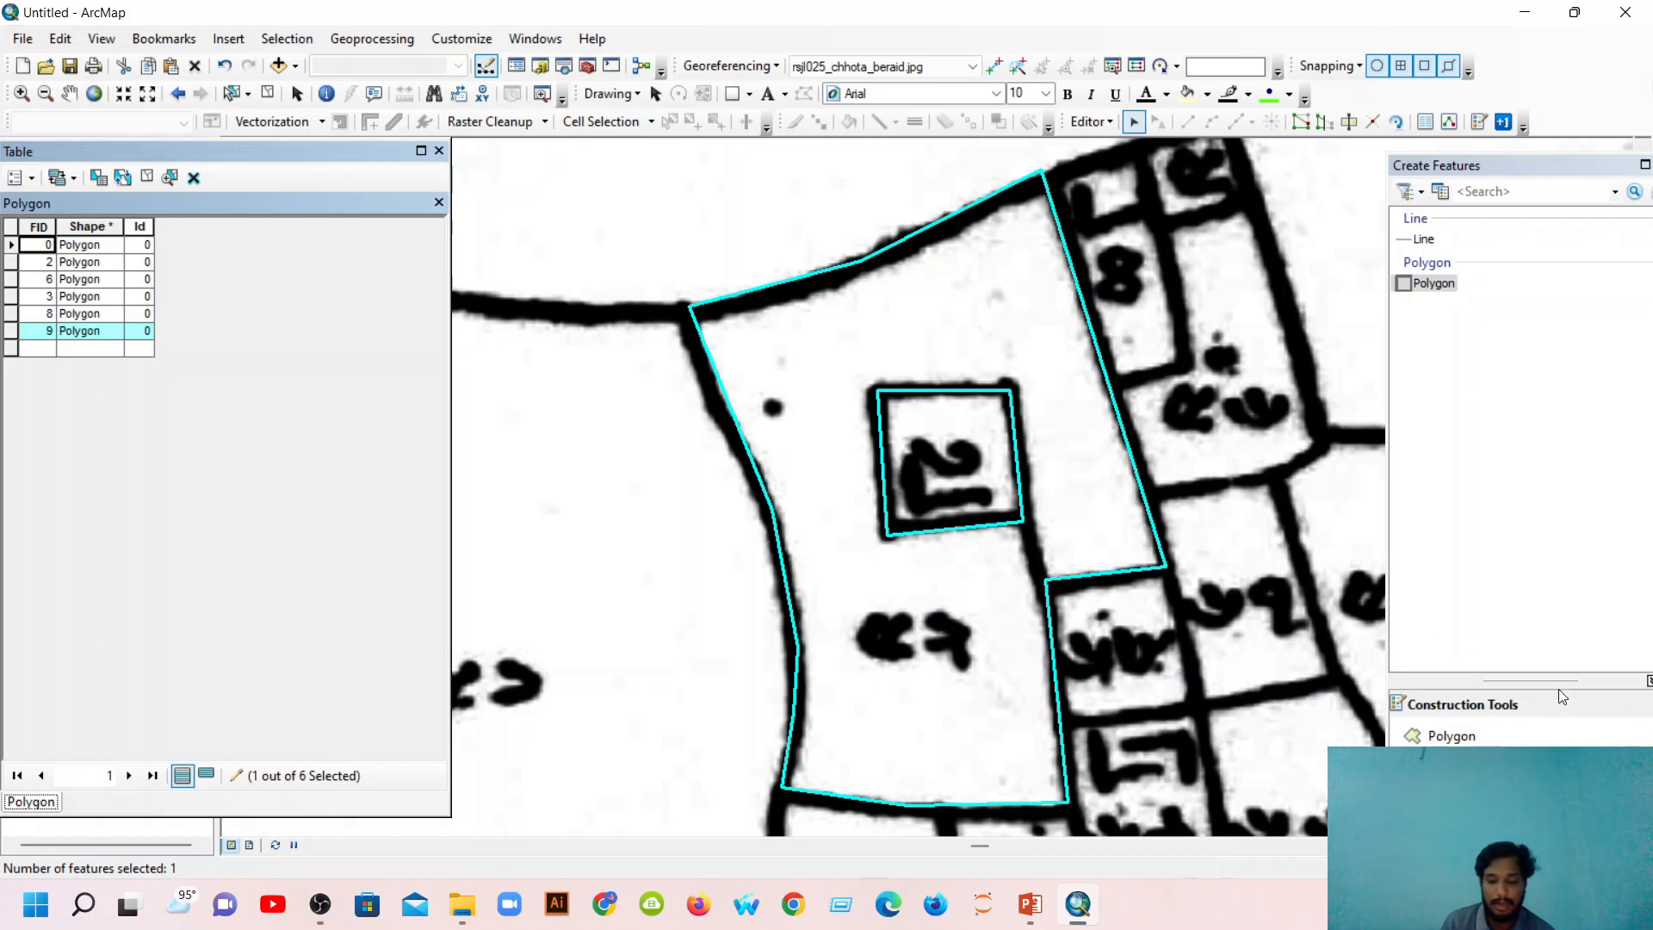
scroll(1064, 615, up, 1)
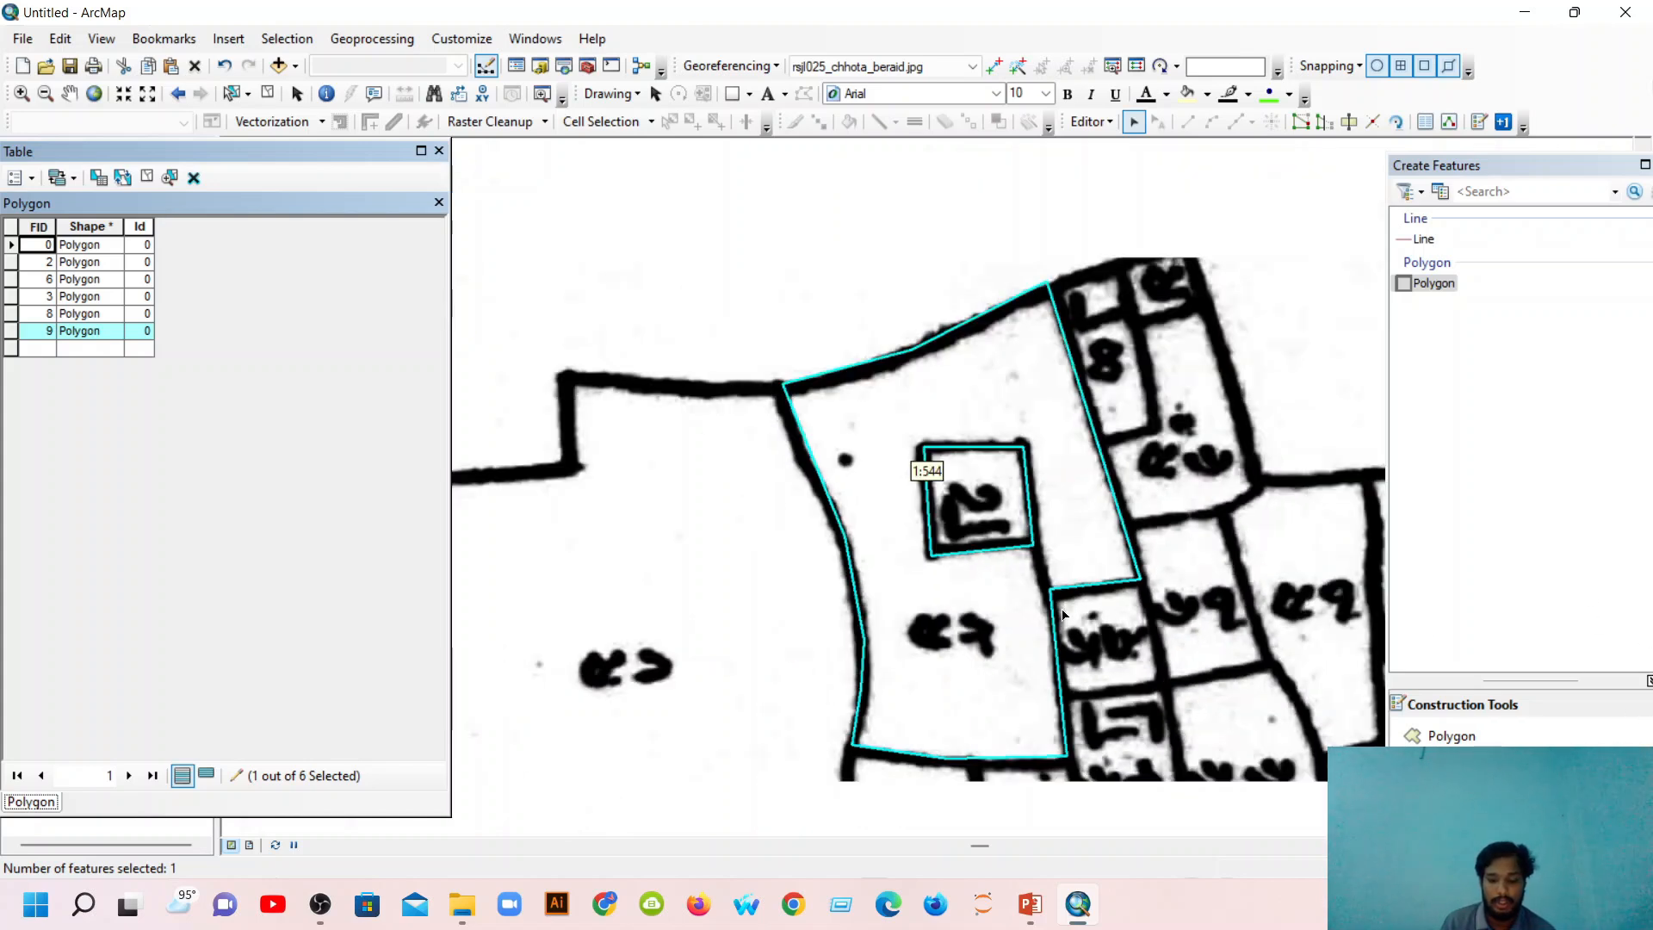
scroll(1064, 608, up, 1)
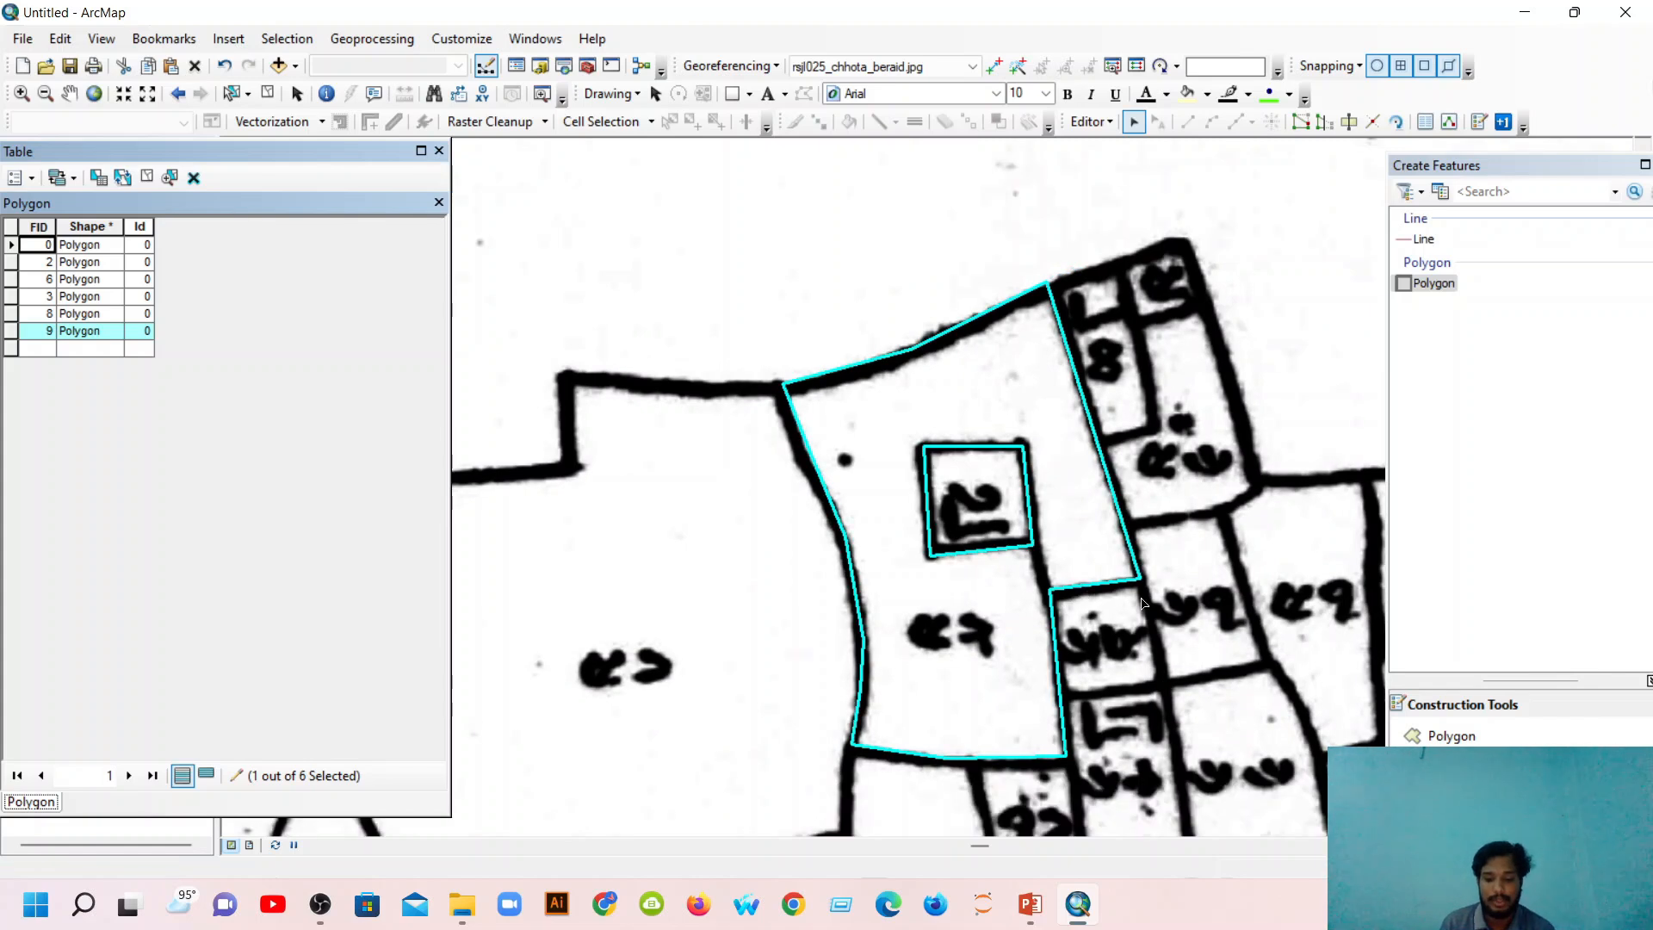
scroll(1141, 602, up, 1)
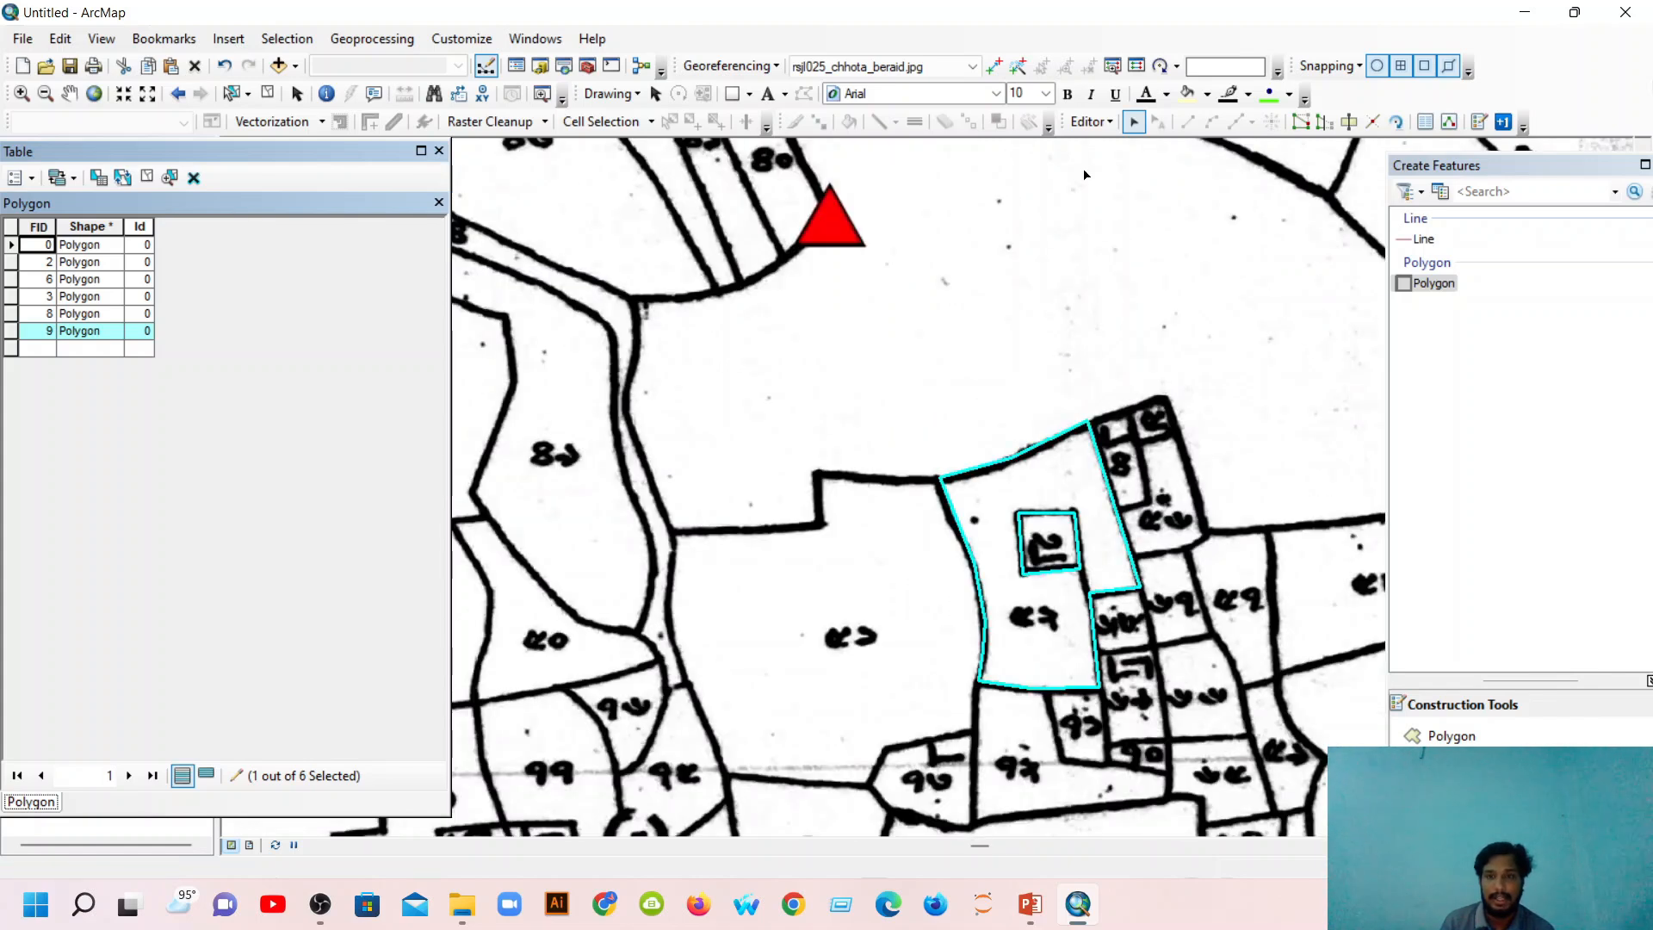
click(1090, 122)
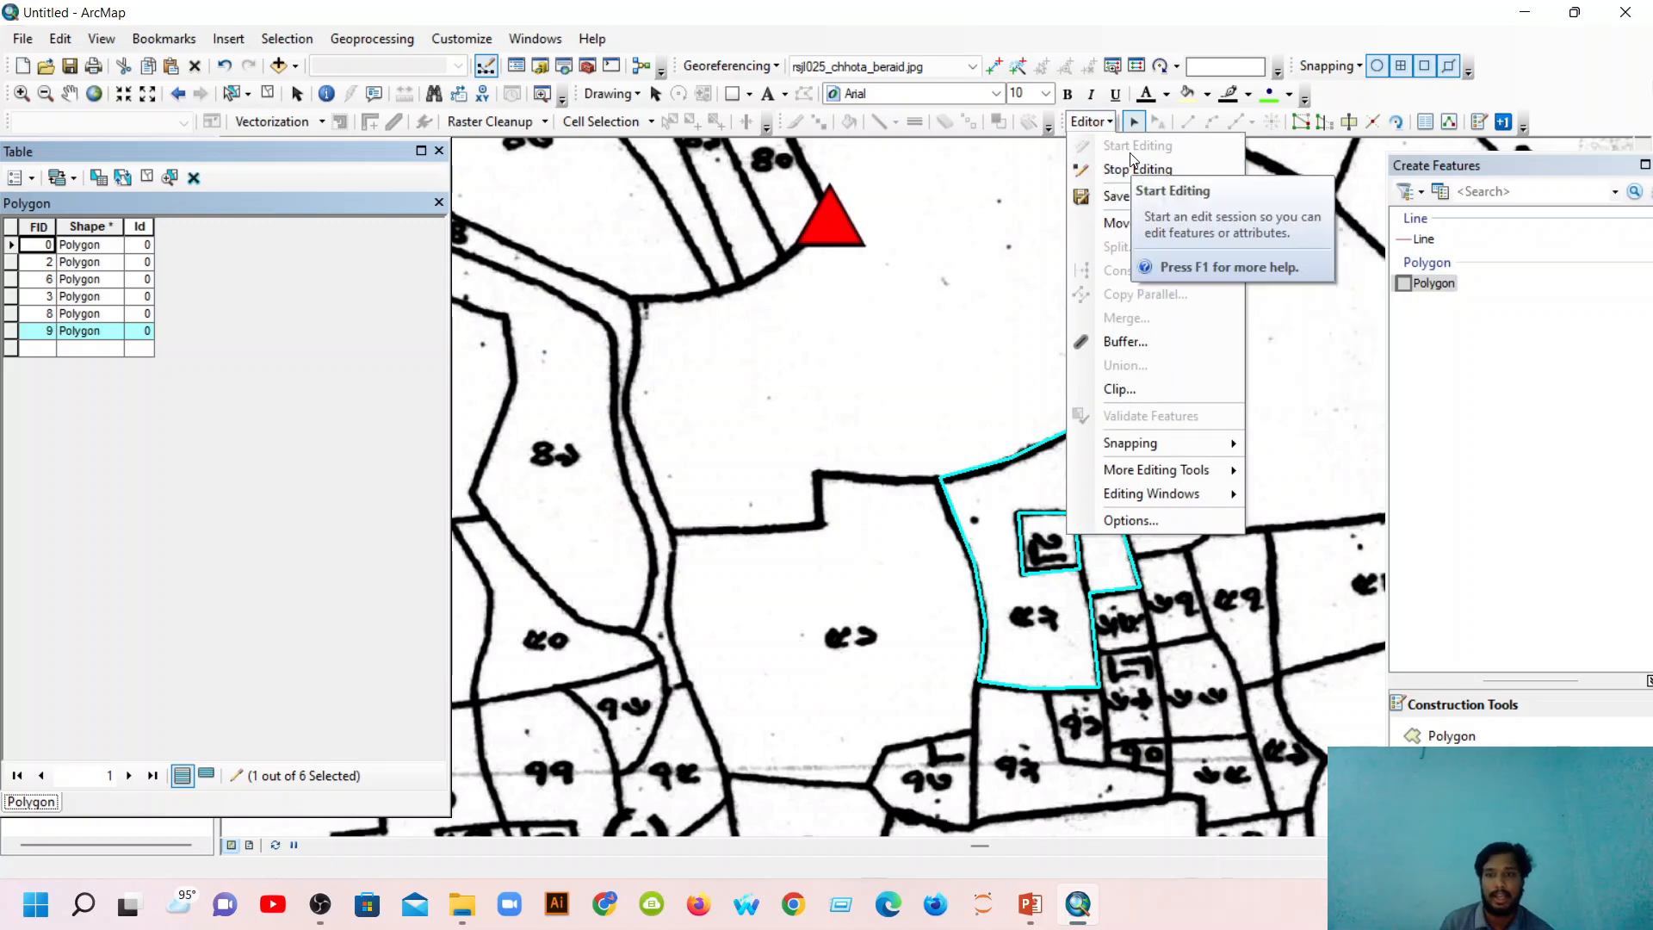
click(1112, 126)
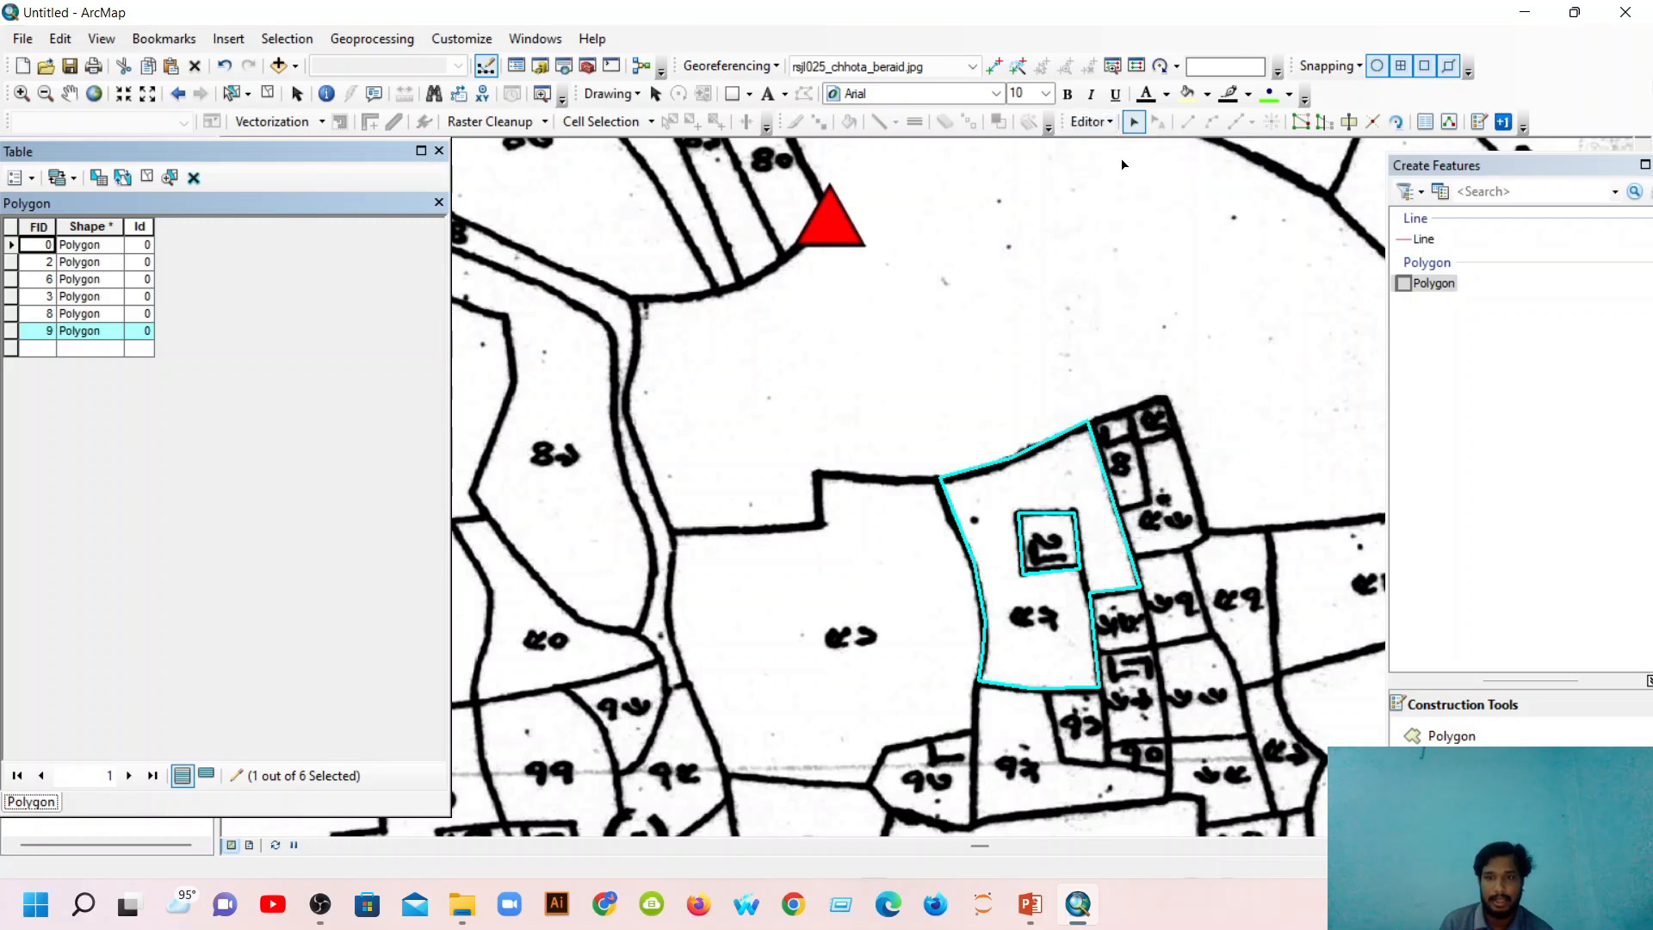
click(1089, 121)
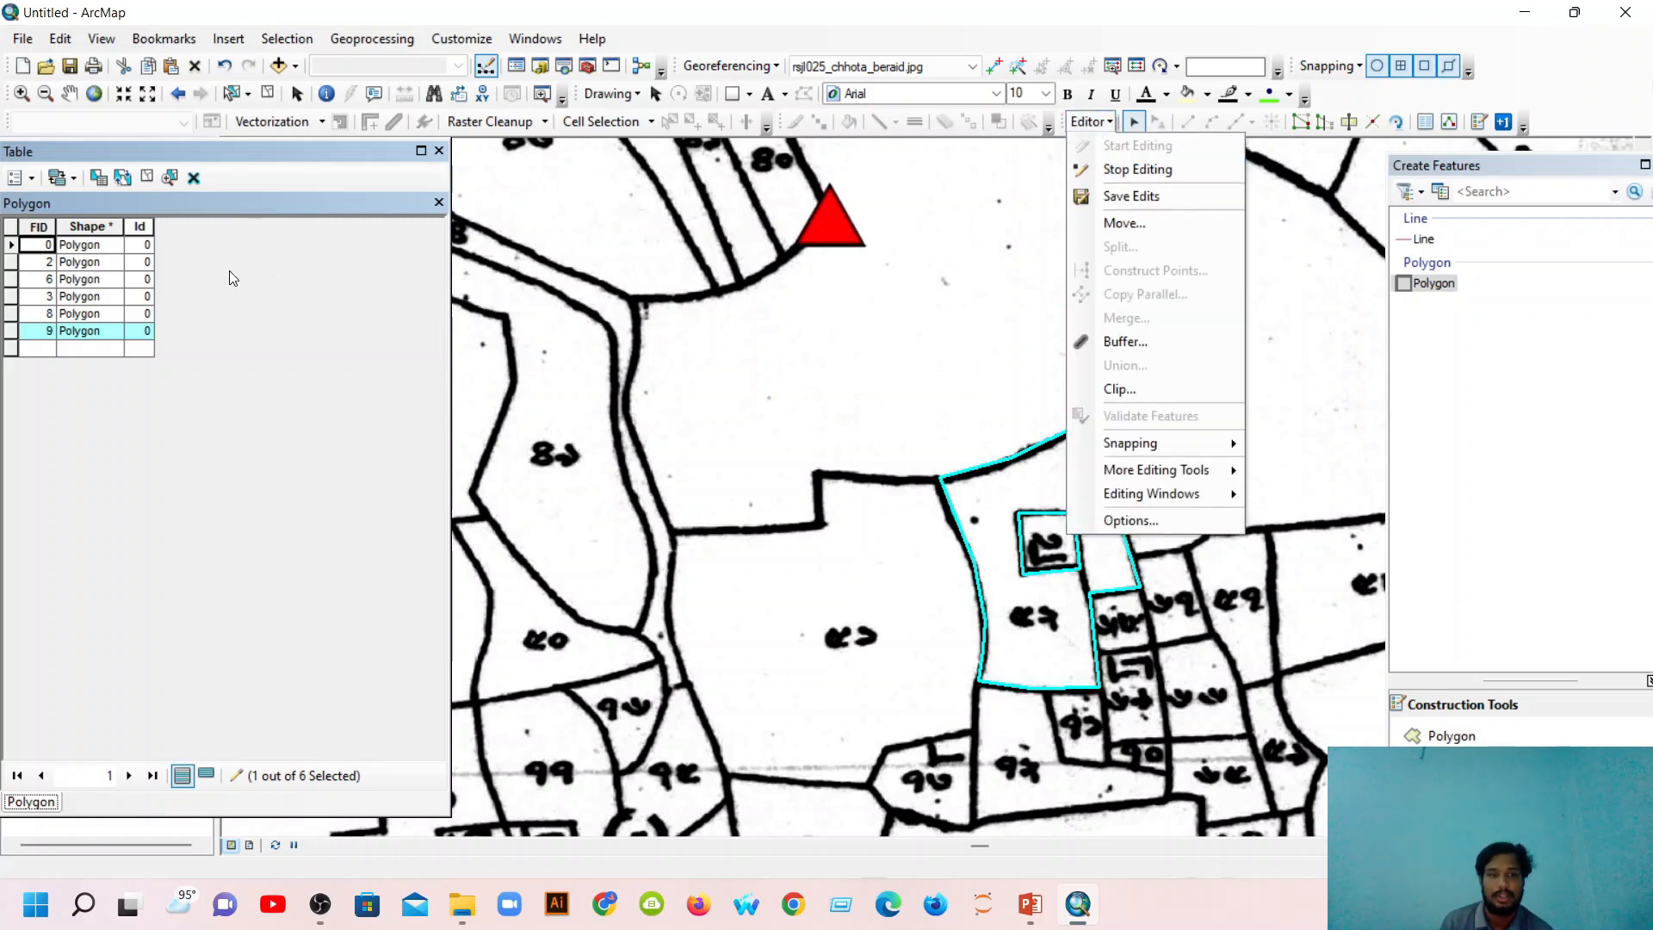
Close the Polygon attribute table and open the attribute table of the line to polygon layer.
click(439, 151)
click(439, 150)
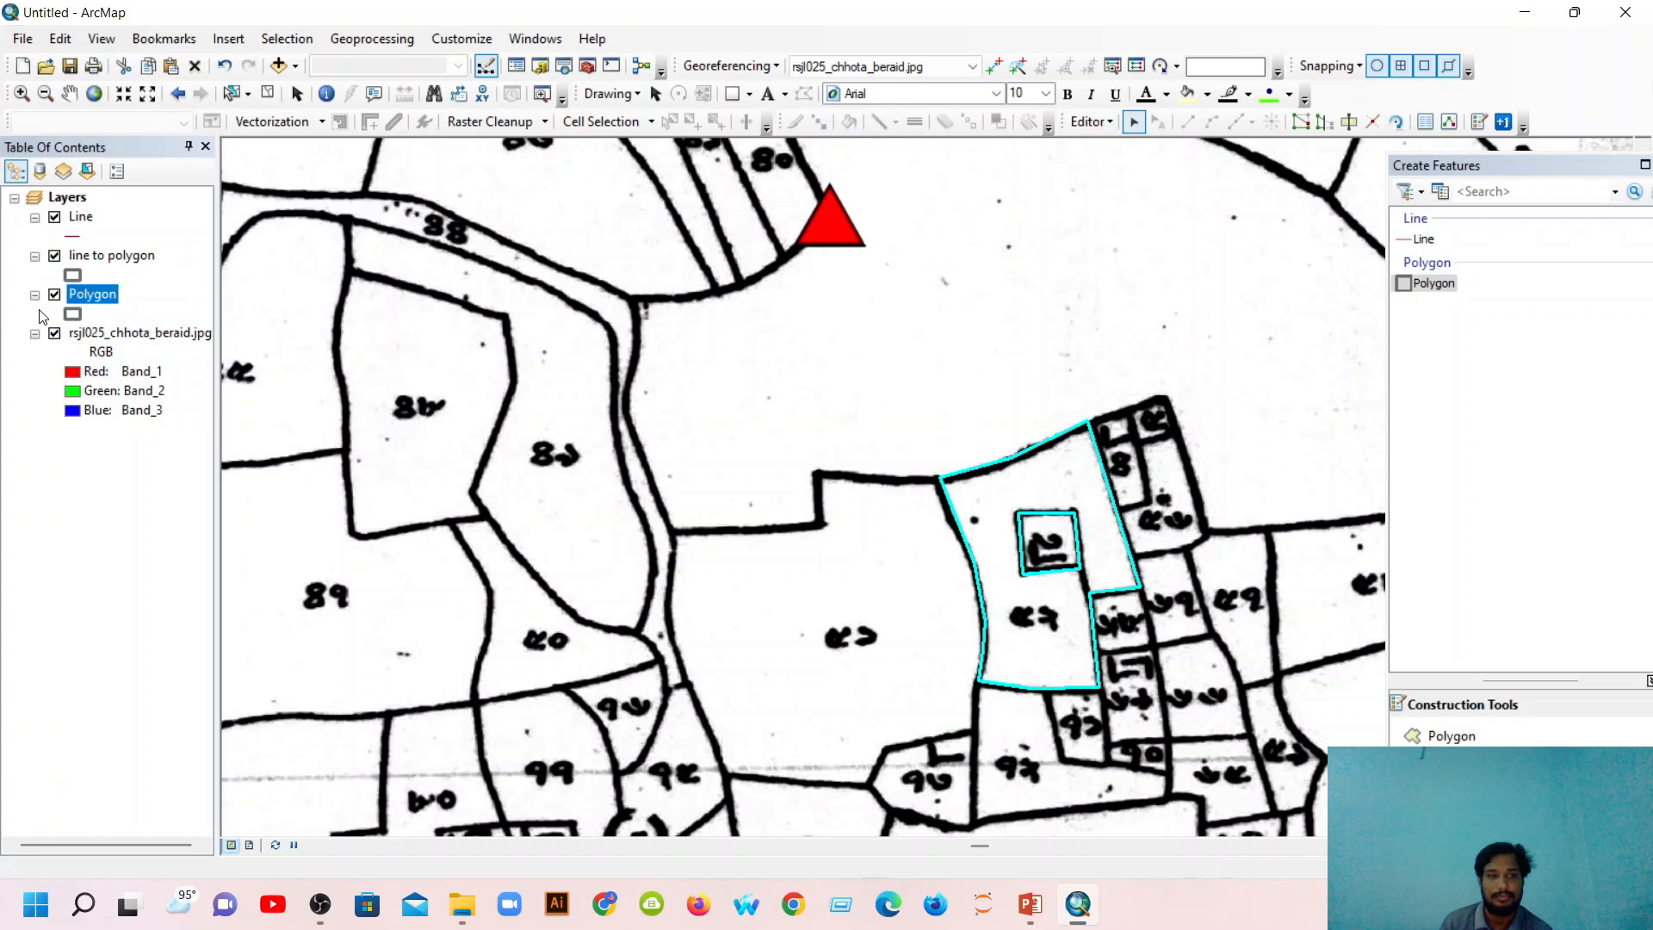
click(88, 255)
right_click(88, 250)
click(120, 311)
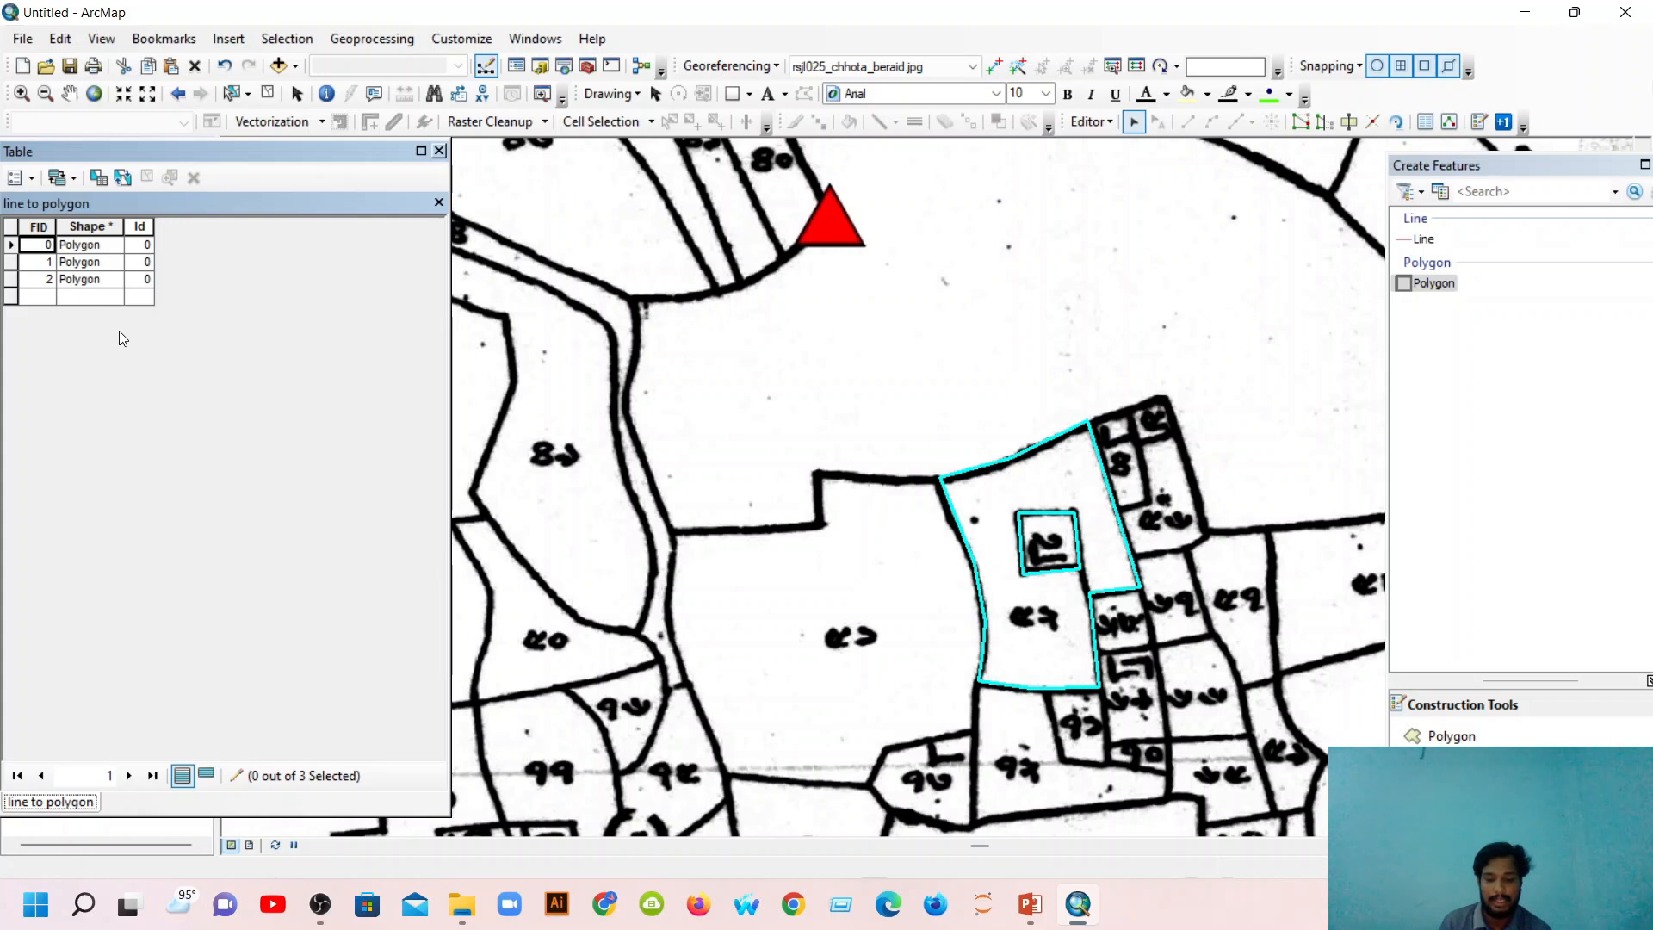
Zoom to the FID 0 parcel from the line to polygon table and set its Id to 122.
double_click(16, 244)
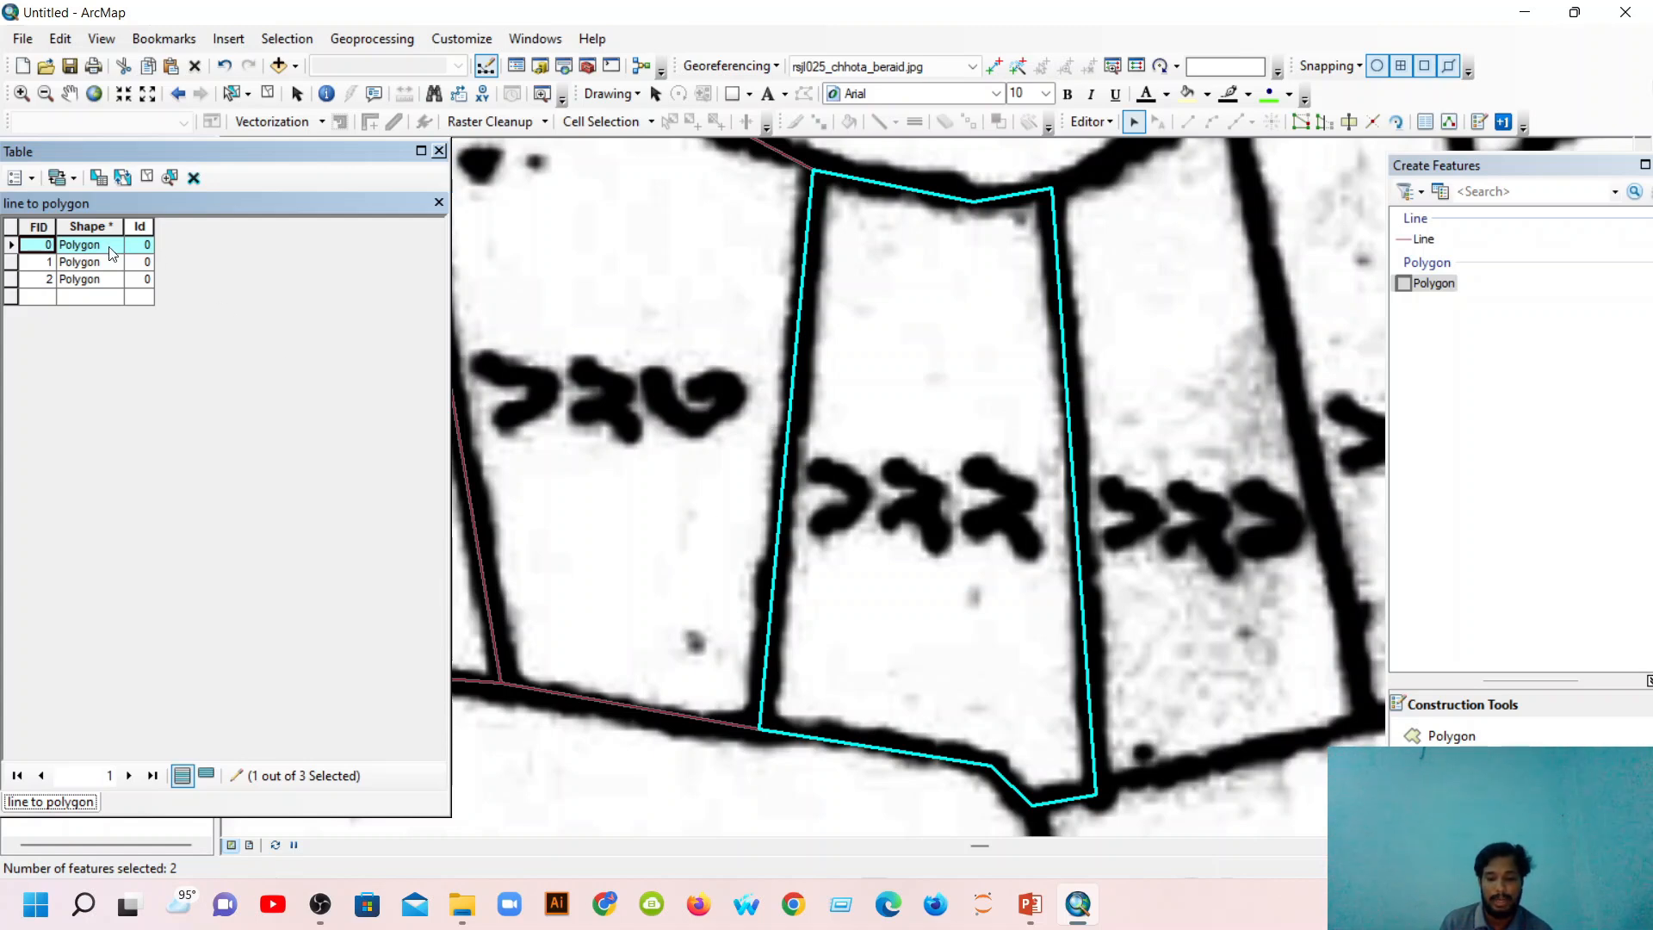
click(142, 251)
key(BackSpace)
text(122)
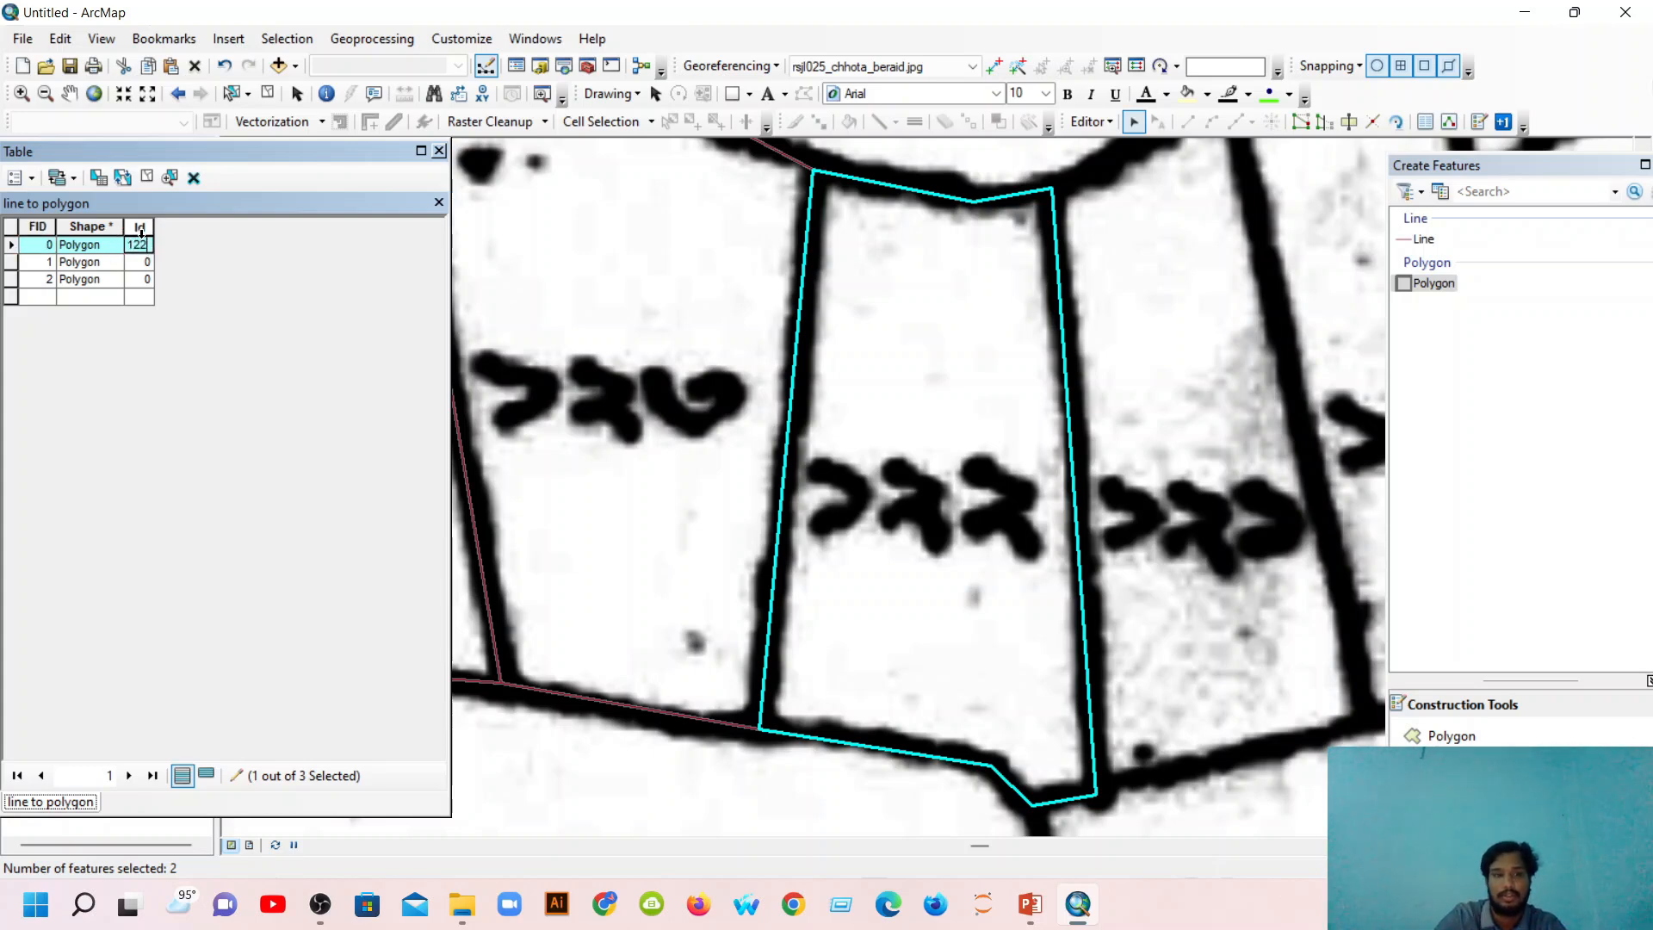
key(Return)
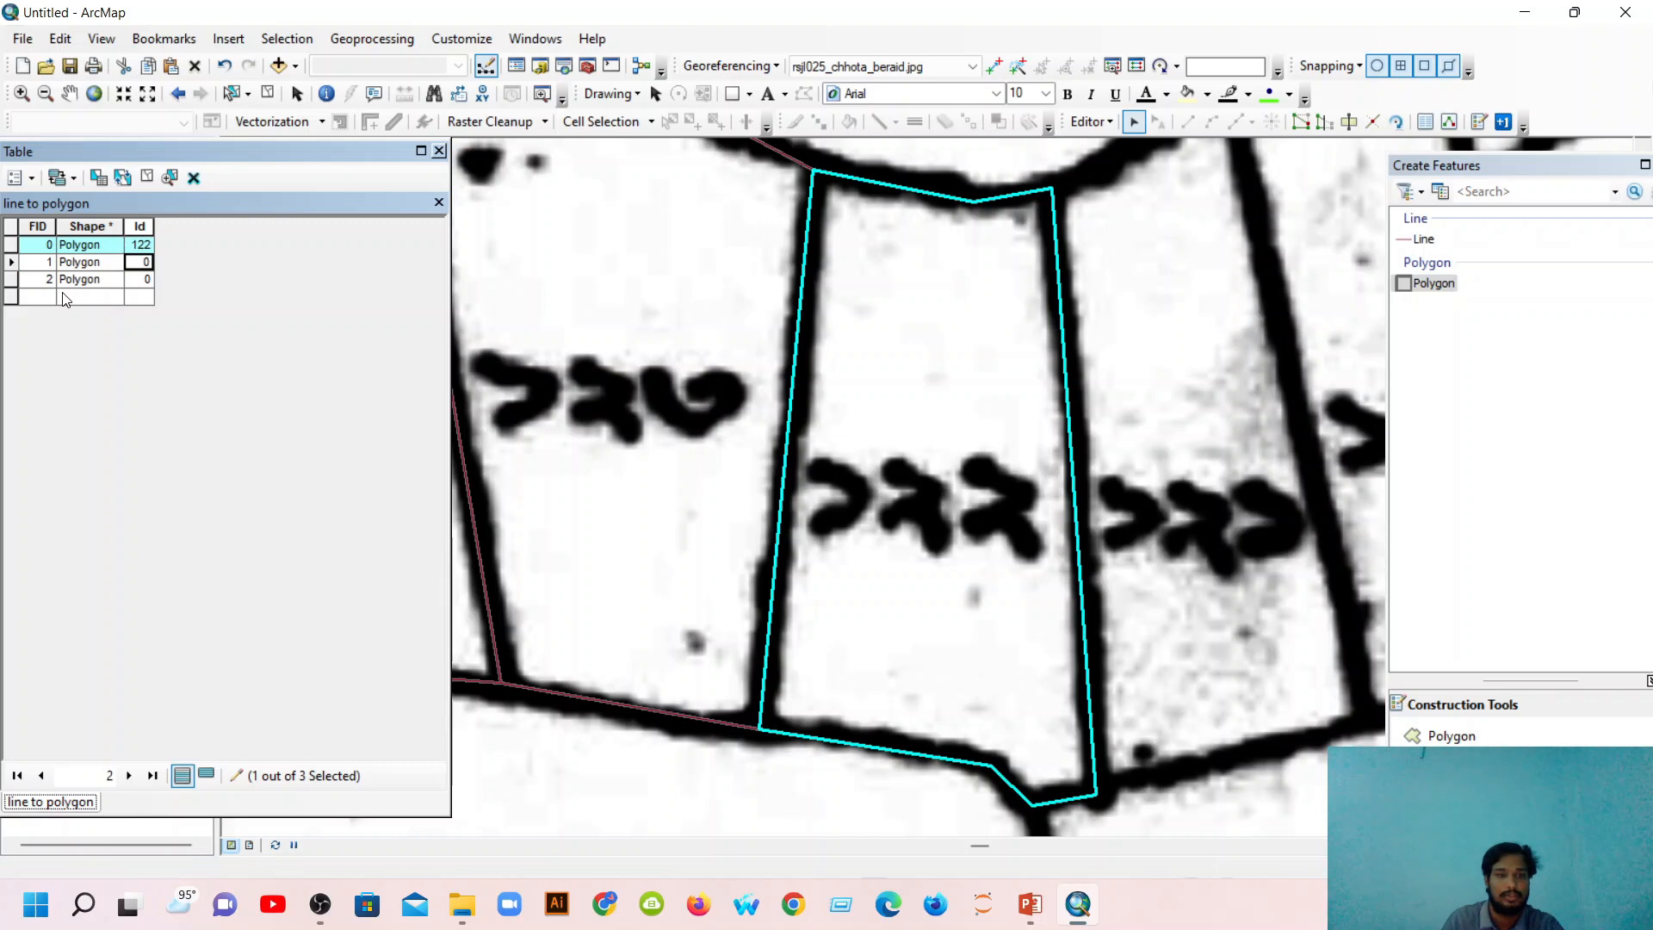
Set the Id of the FID 1 parcel to 123 and the Id of the FID 2 parcel to 124.
double_click(14, 265)
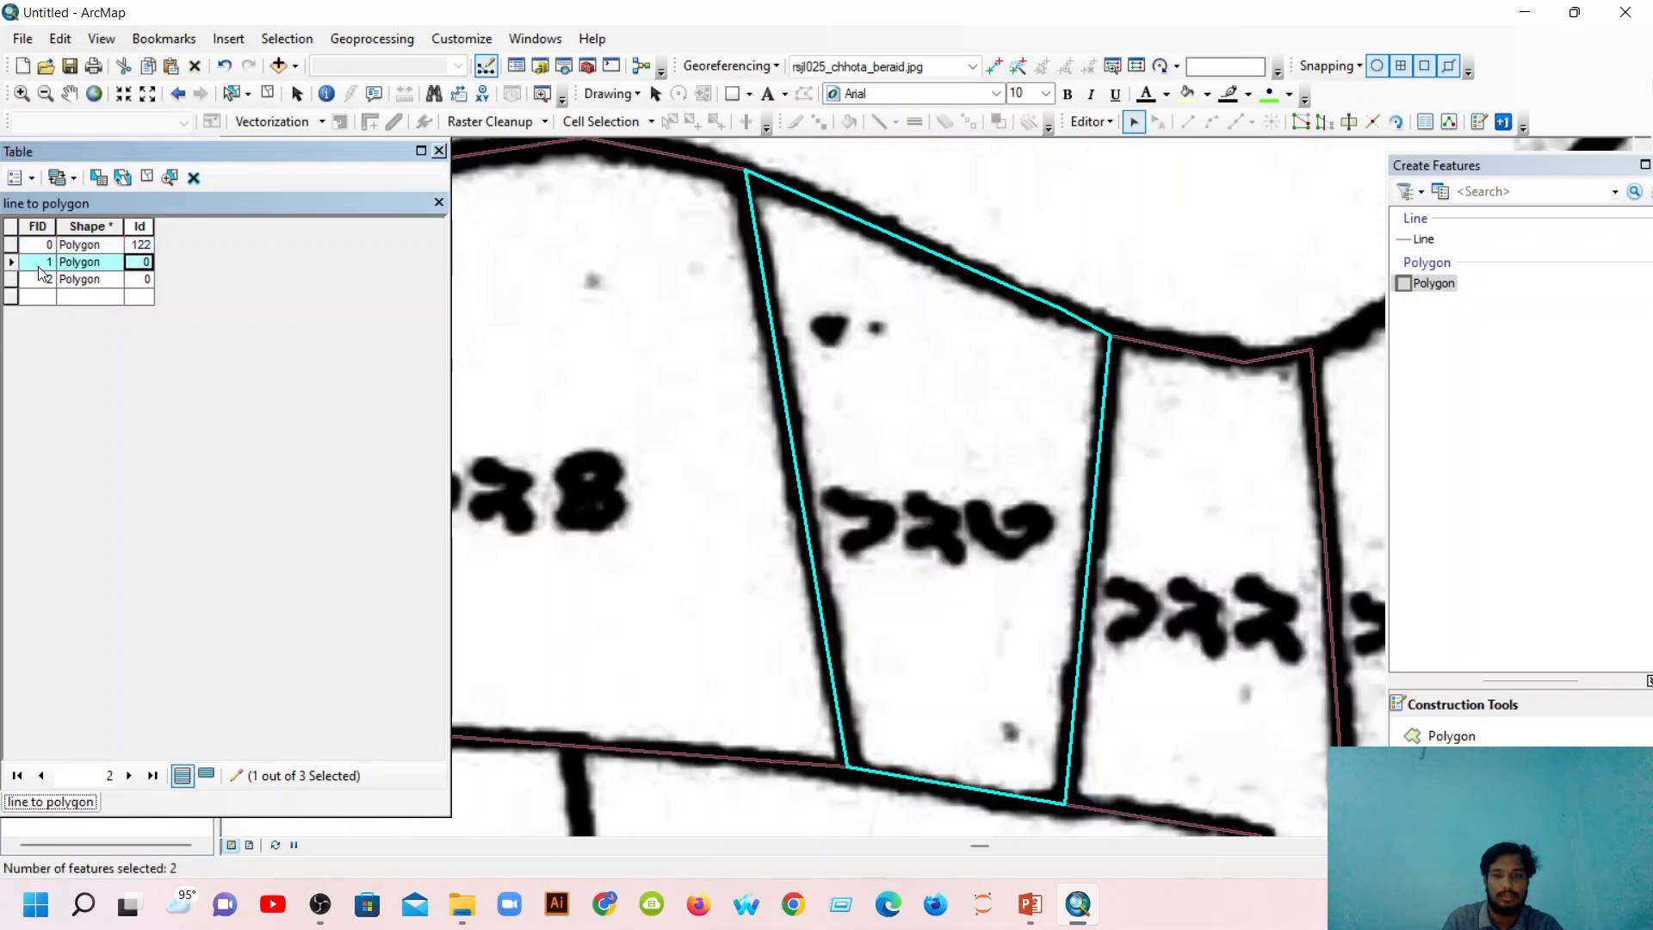
click(145, 263)
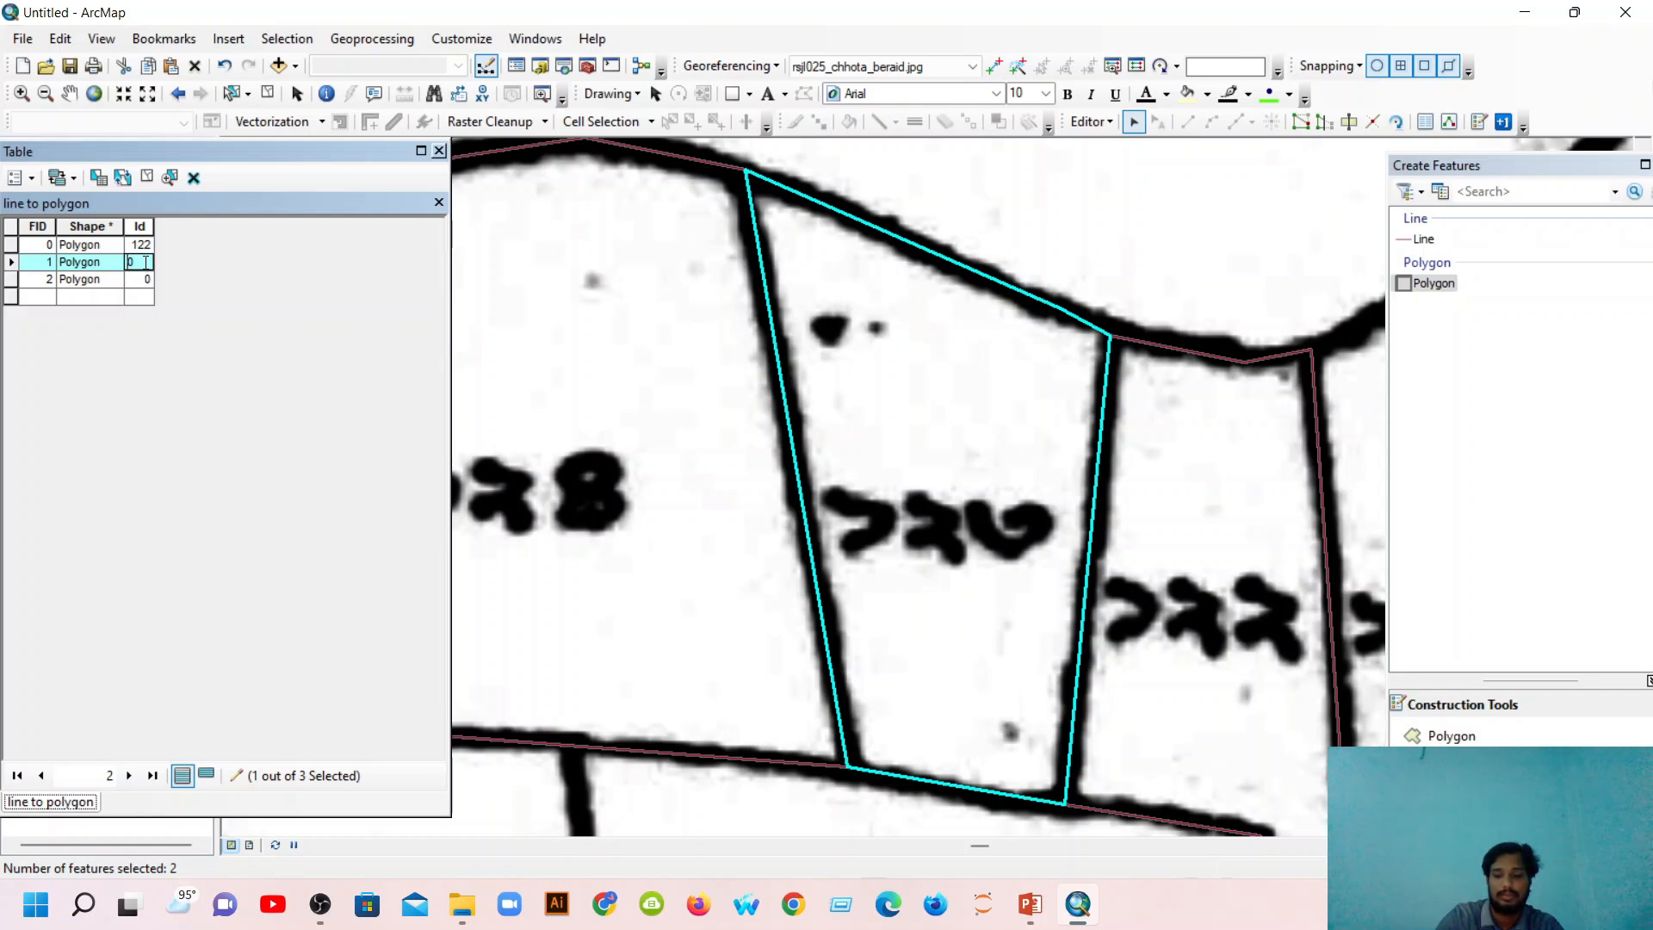
text(123)
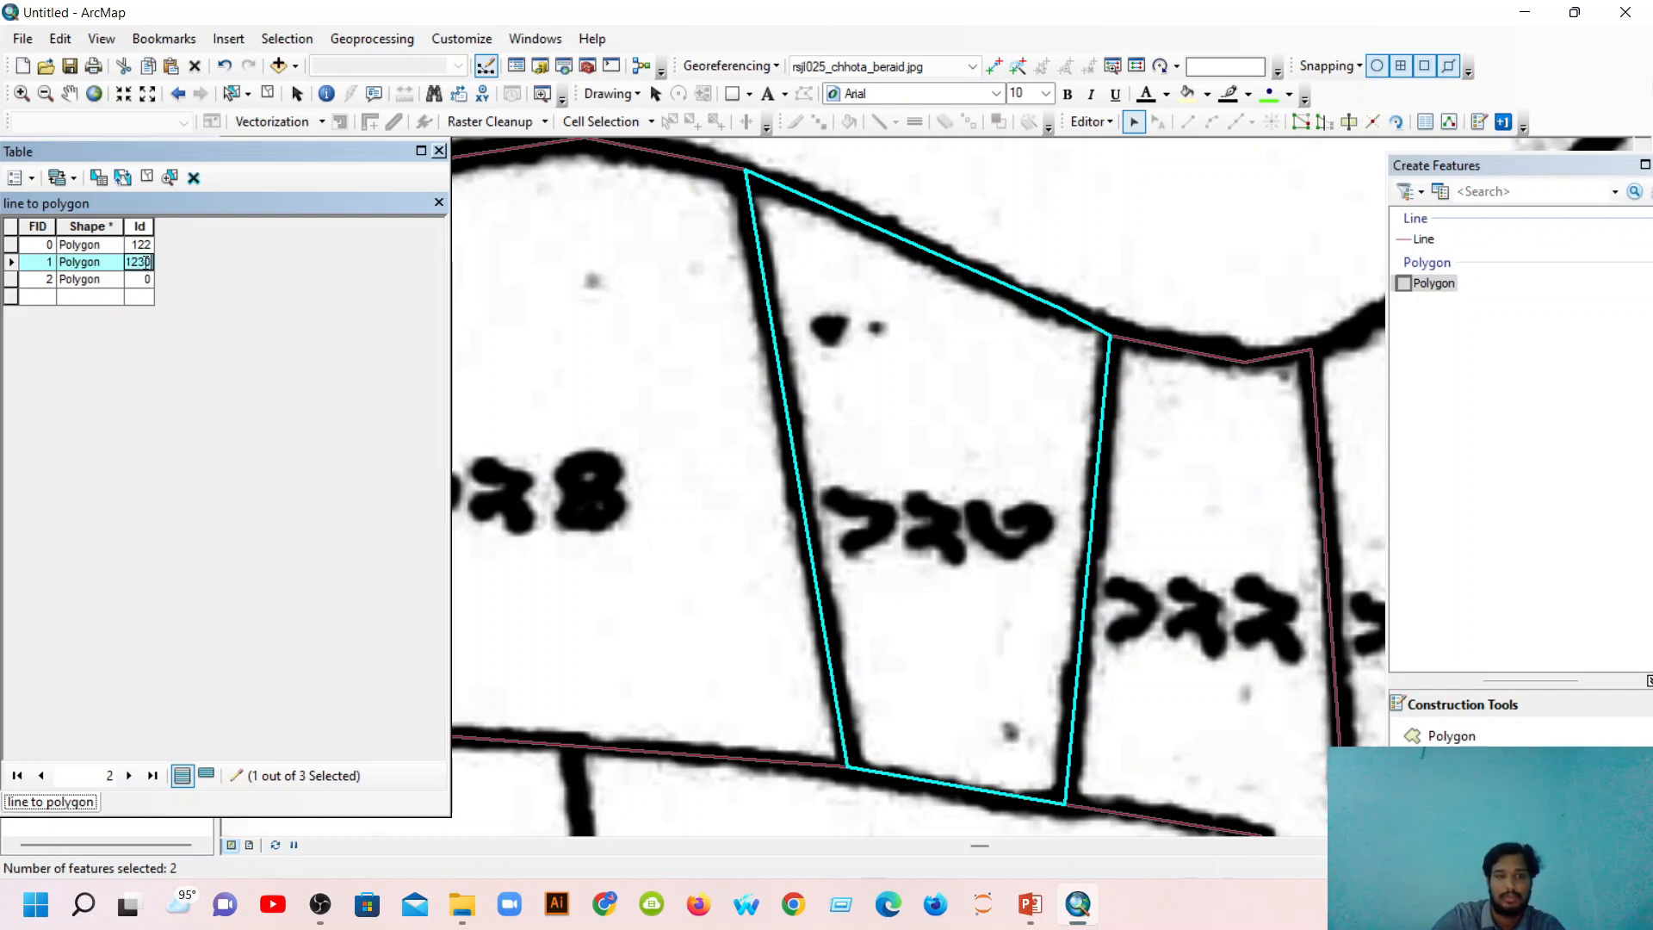
click(144, 280)
click(144, 280)
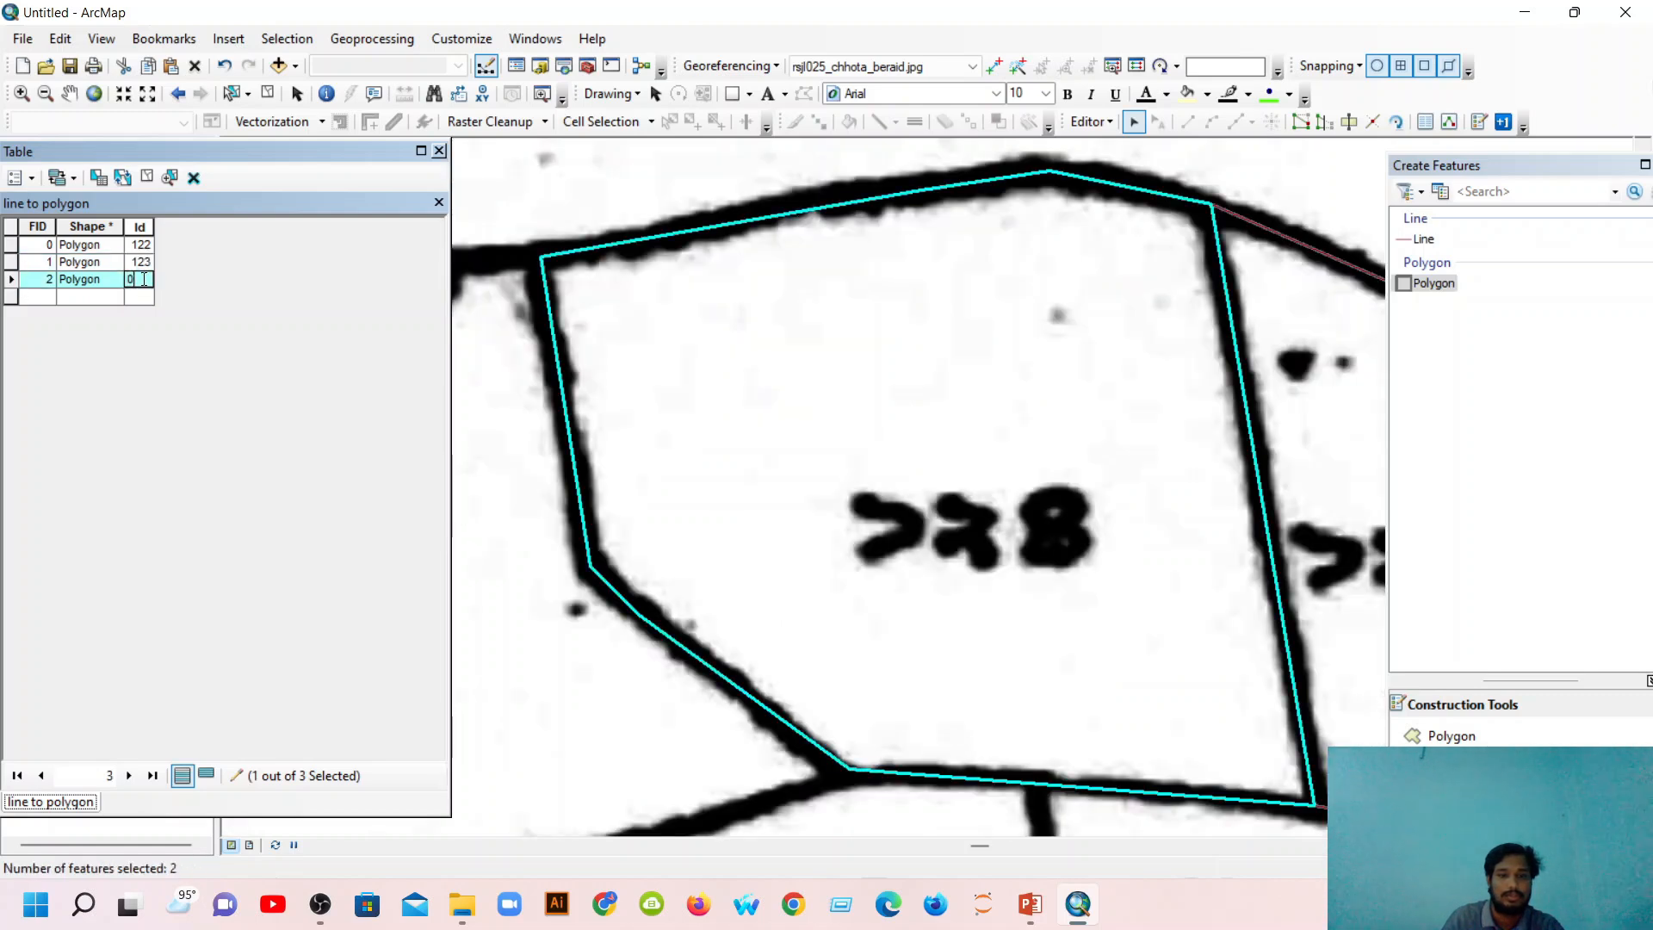
text(124)
key(Return)
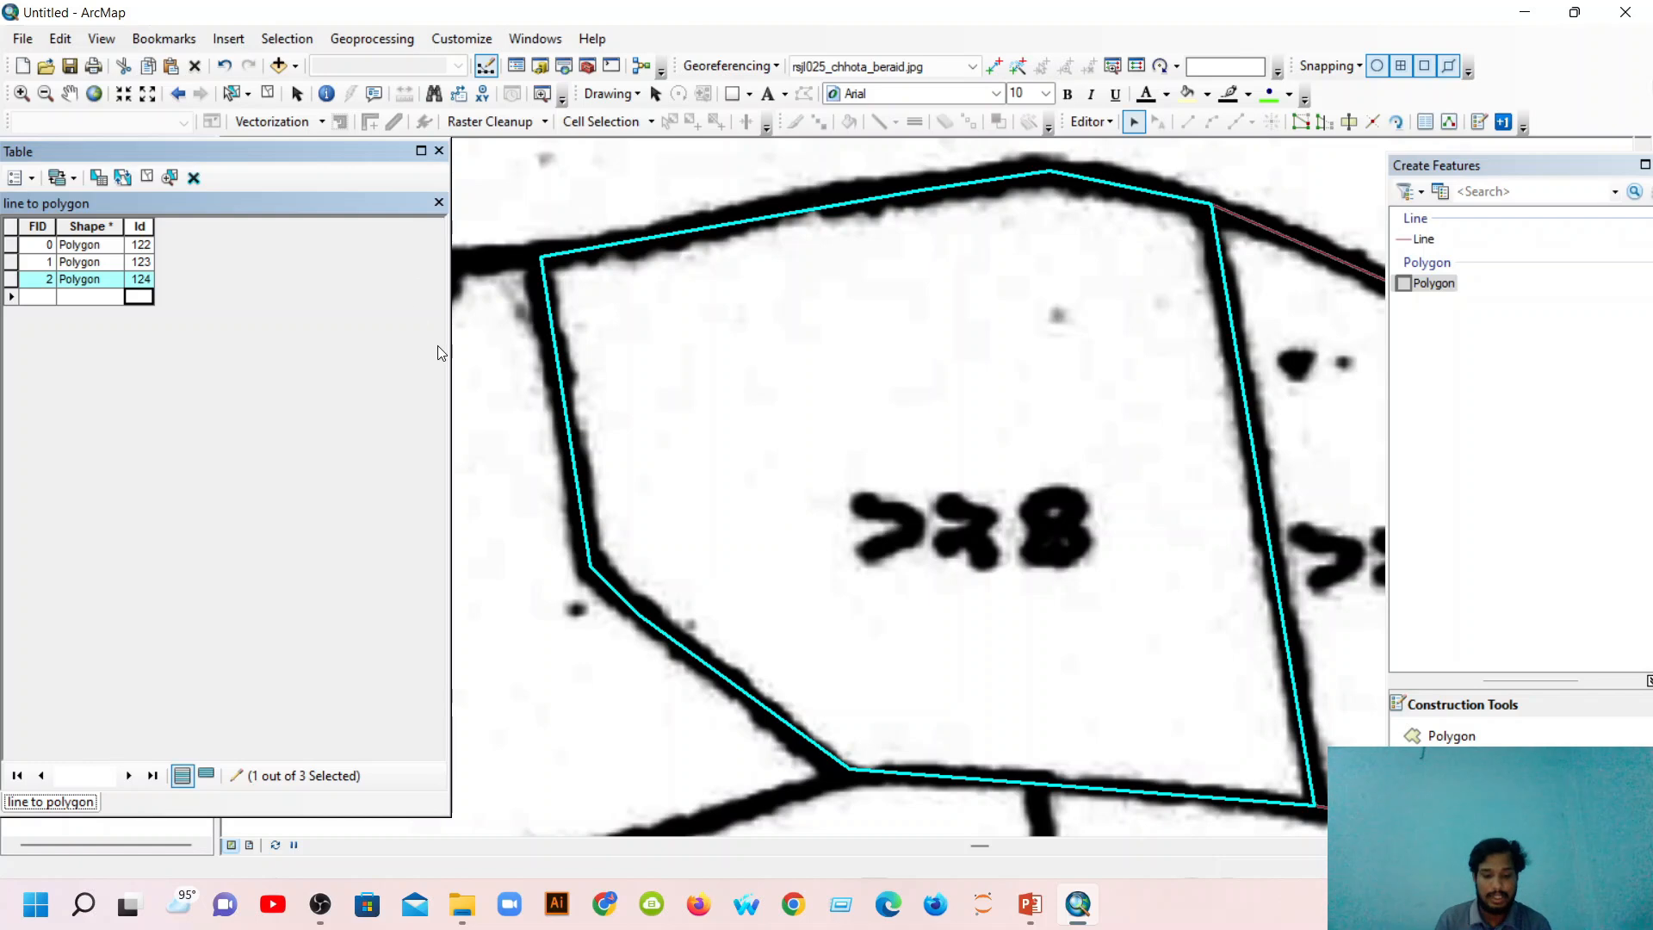
Clear the feature selection and close the line to polygon attribute table.
scroll(723, 582, up, 3)
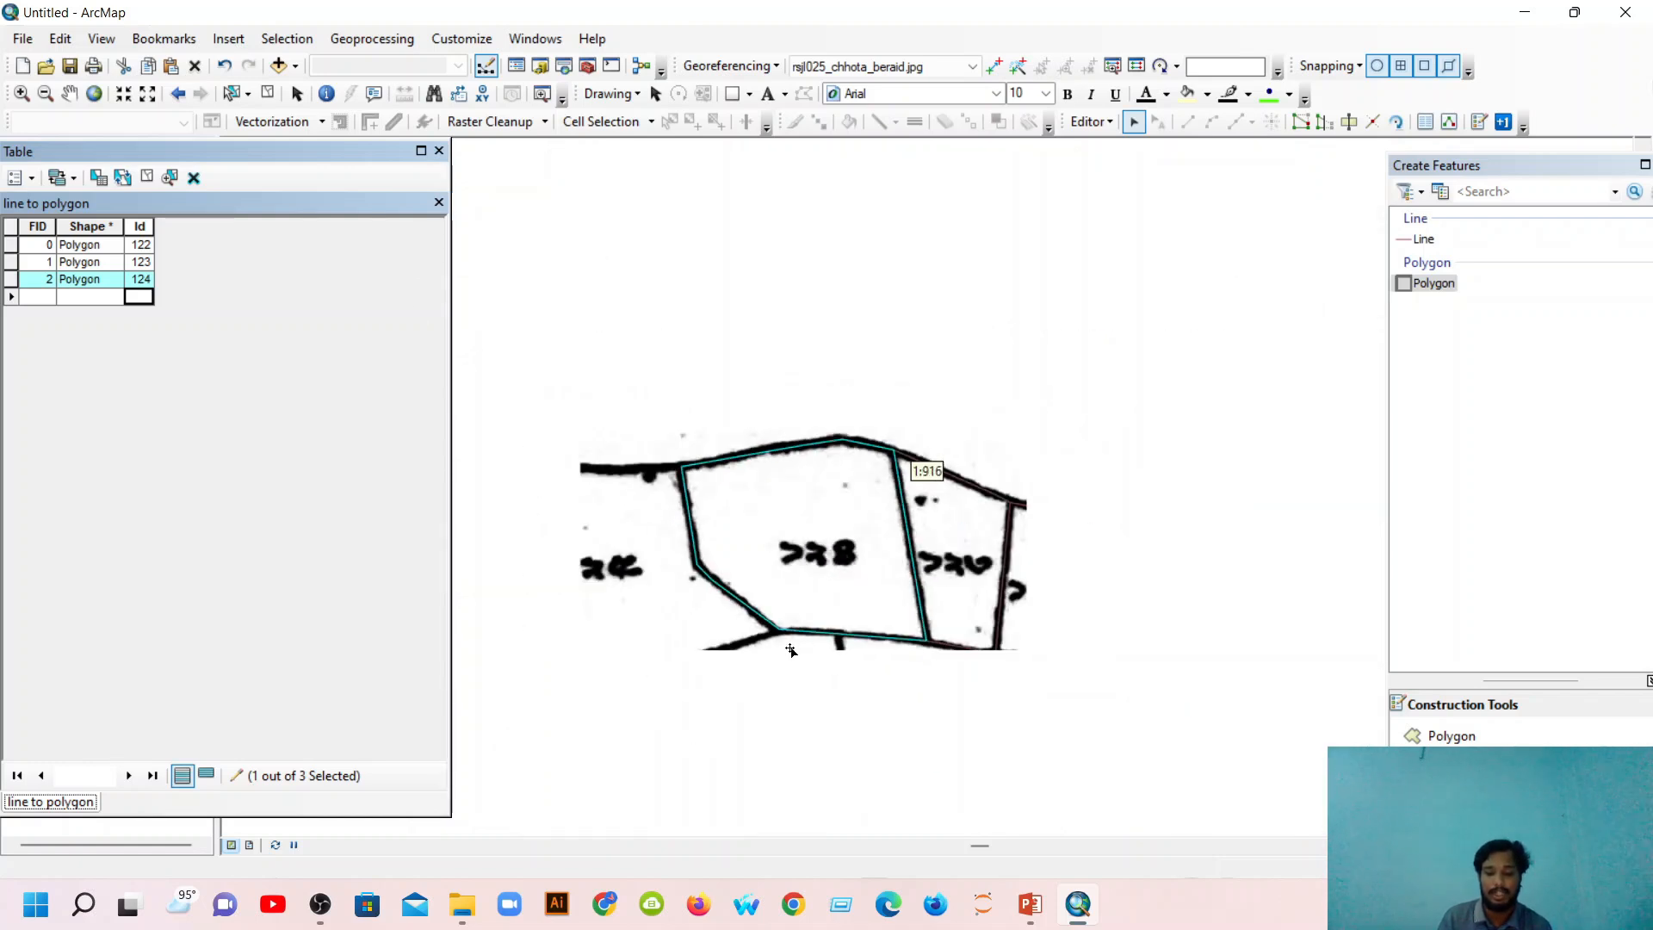
scroll(815, 640, up, 3)
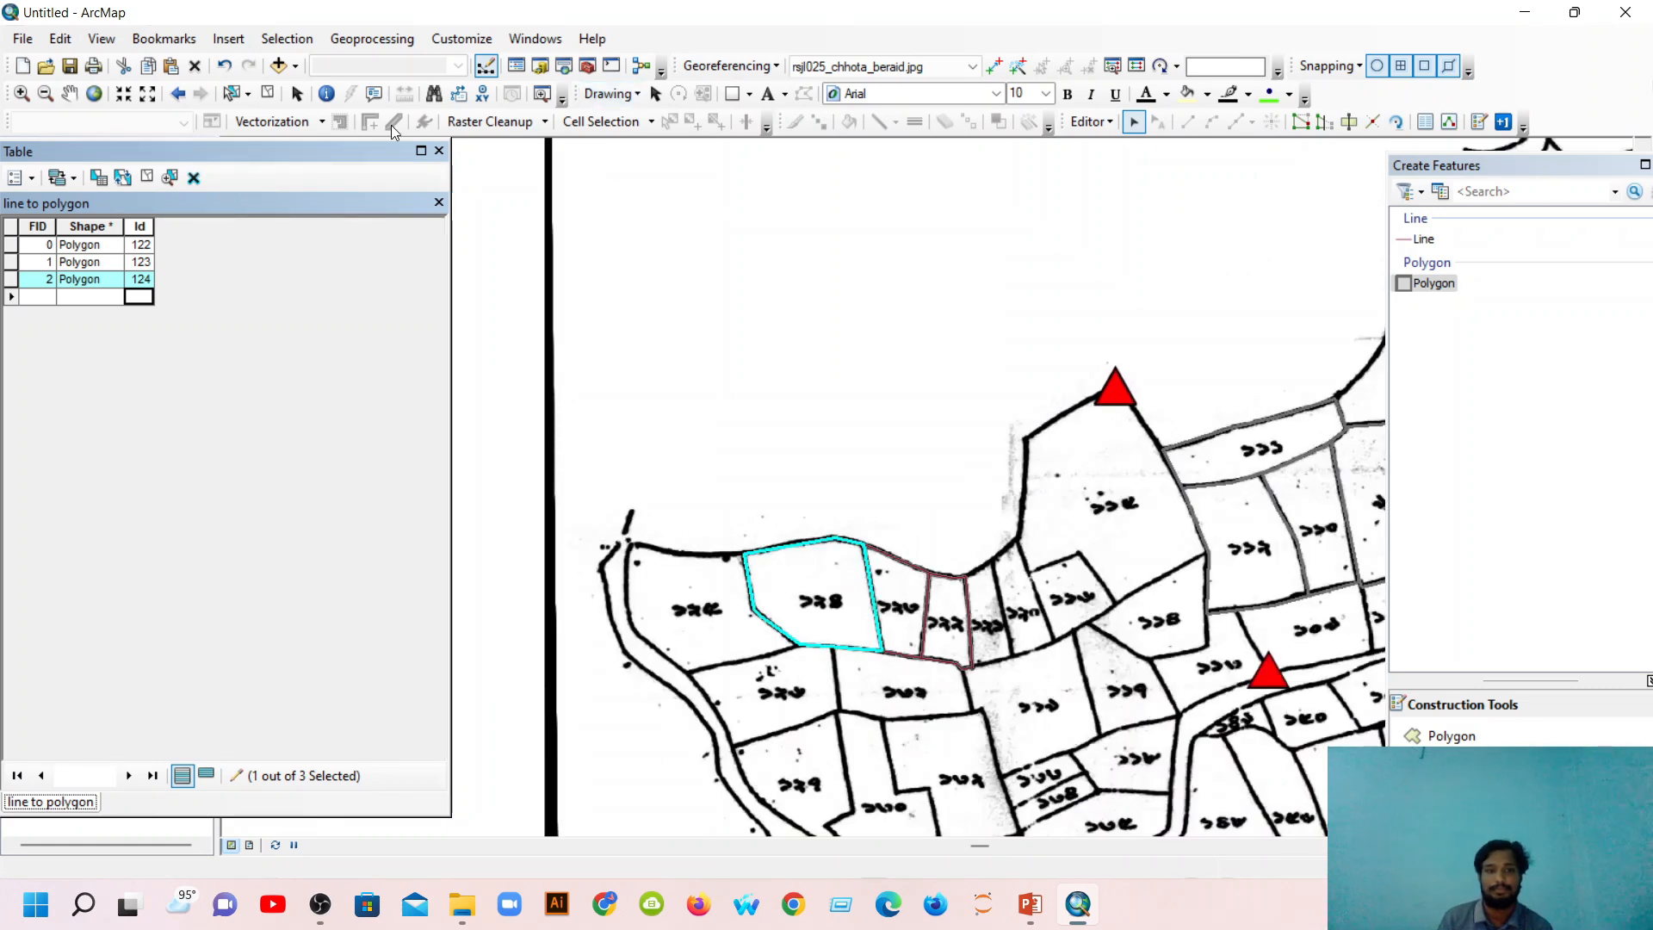
click(267, 93)
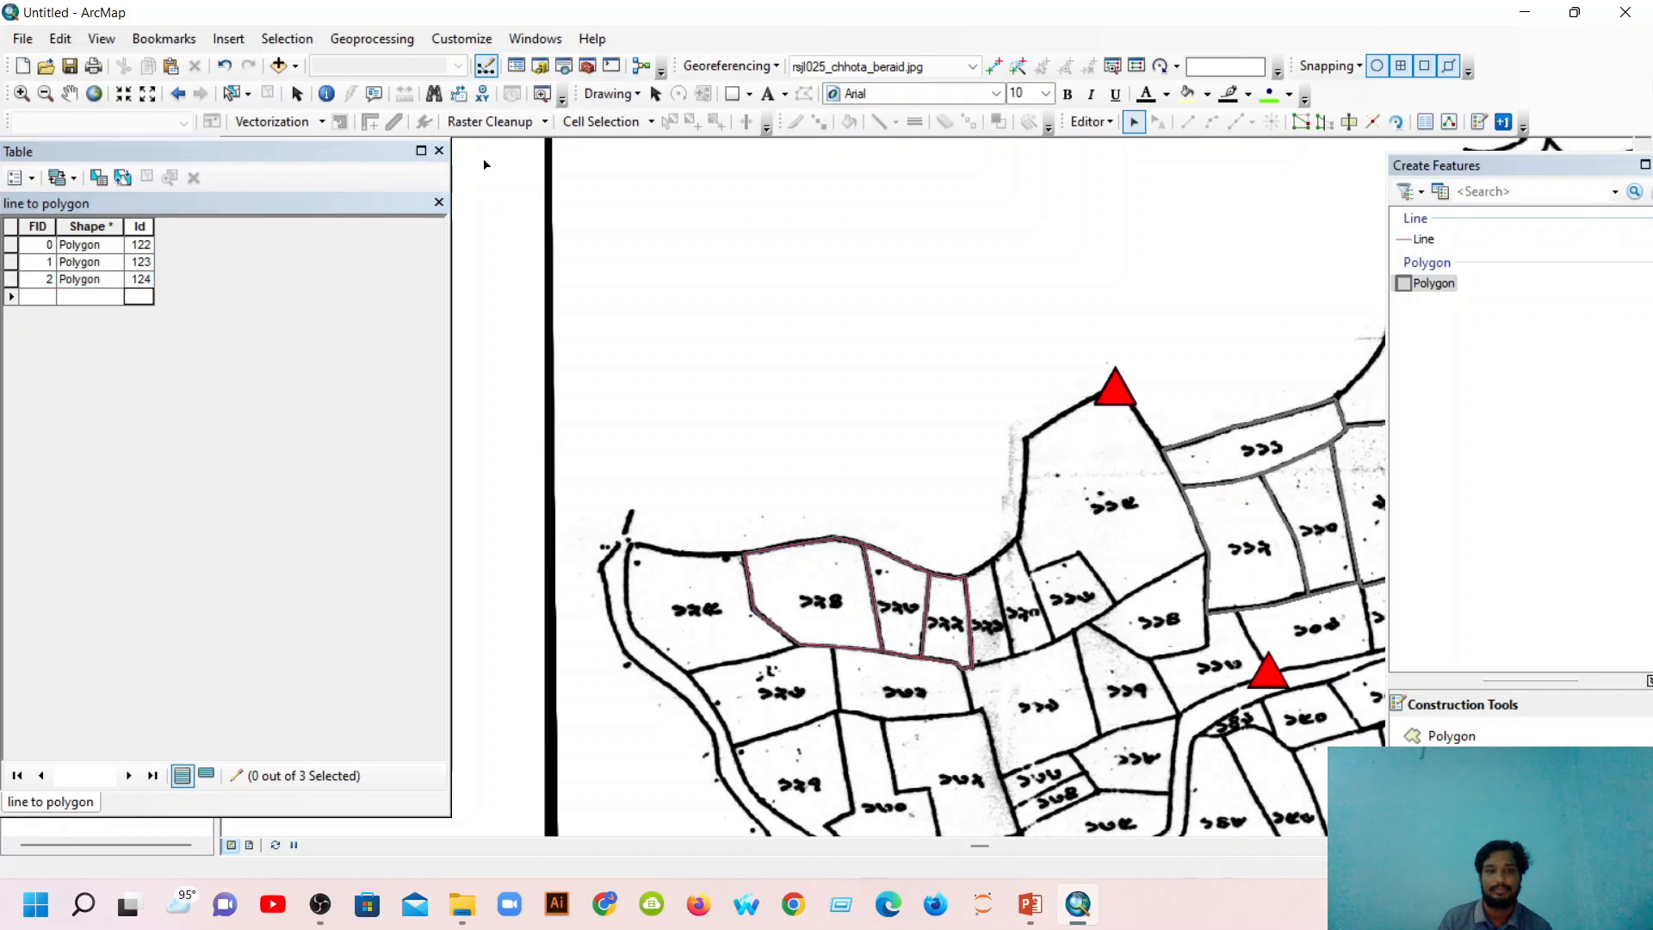
click(440, 151)
Try to start the auto increment tool for numbering the parcels.
click(69, 93)
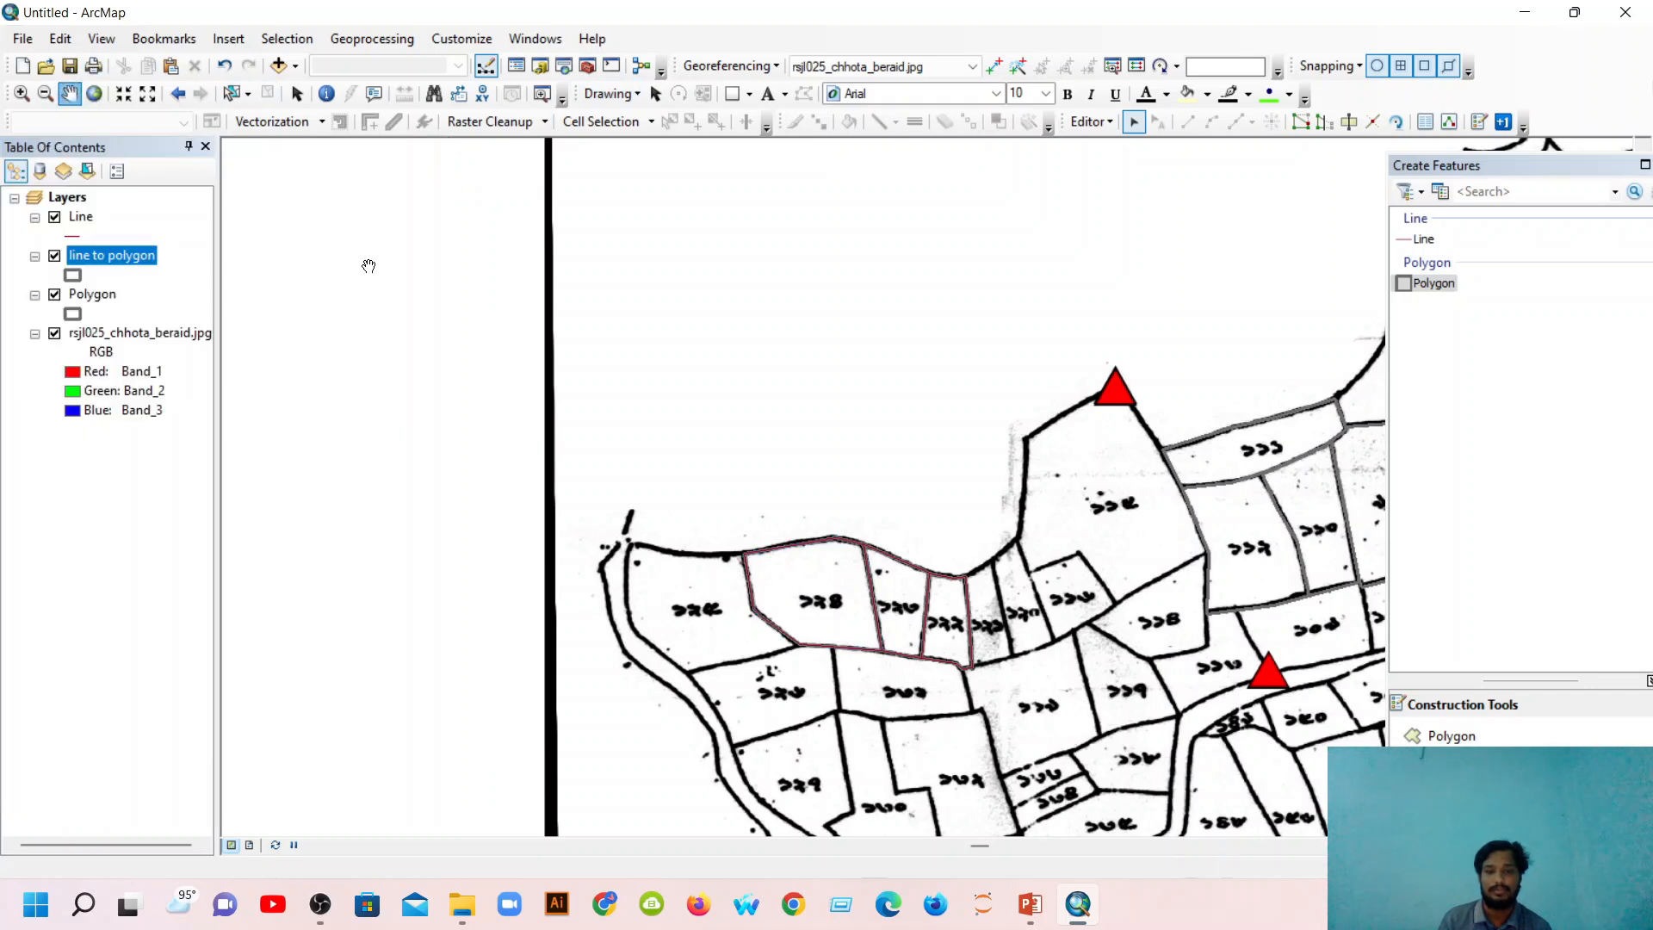
drag(791, 382, 588, 360)
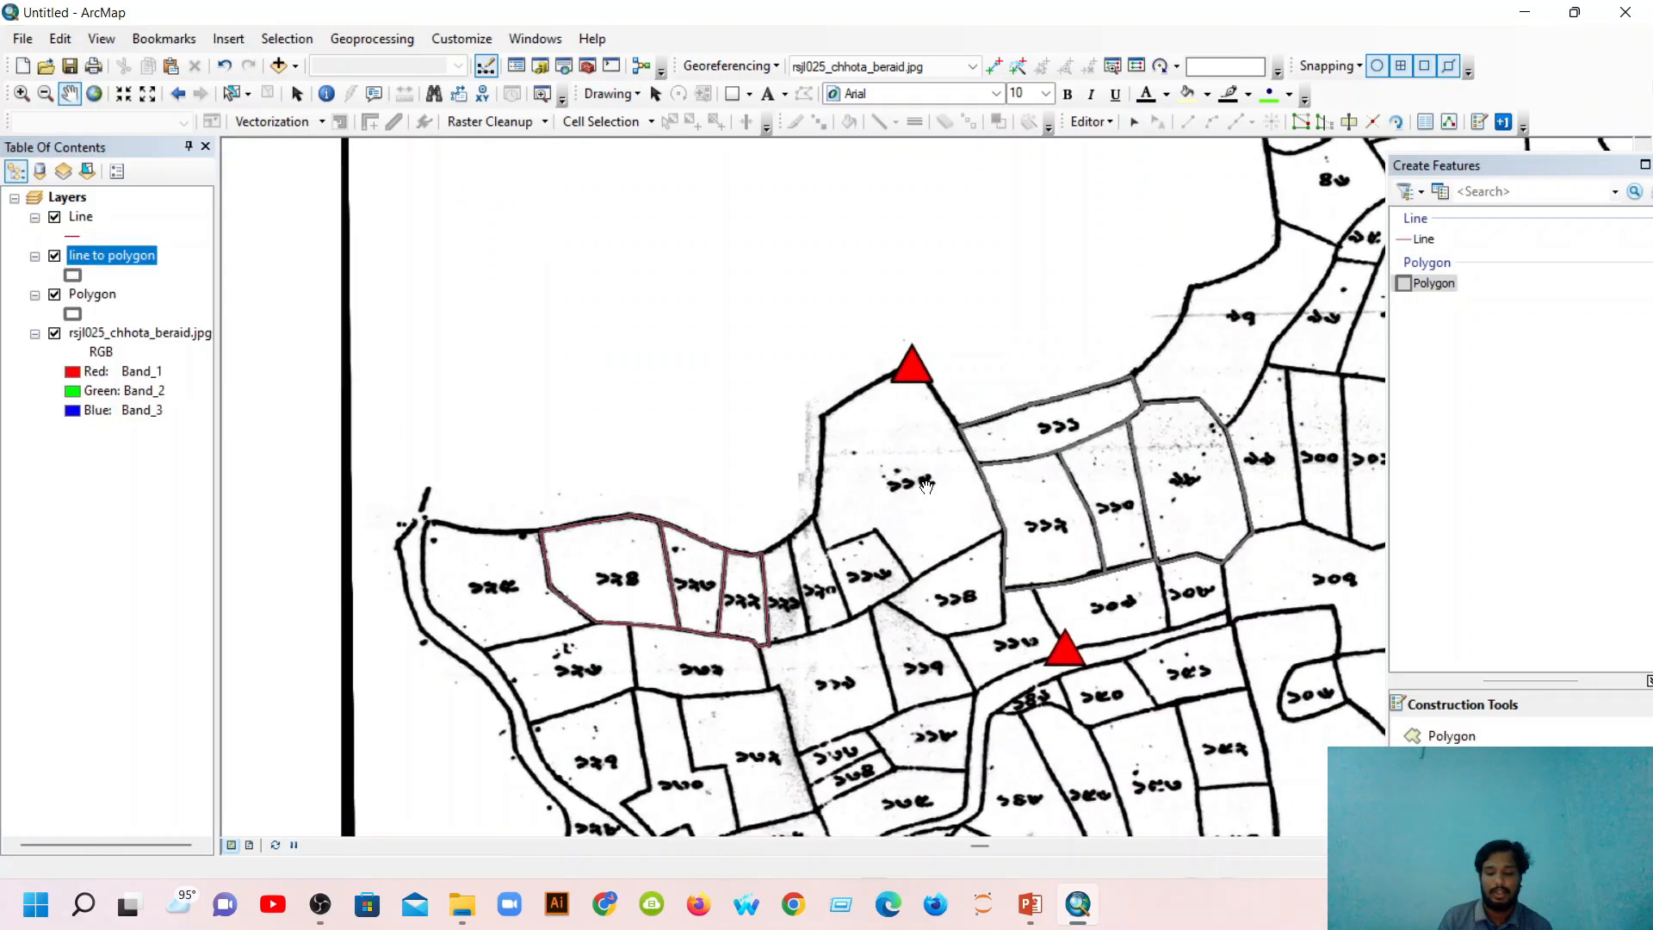
drag(939, 558, 893, 458)
drag(1026, 613, 1003, 535)
mouse_move(1252, 557)
mouse_down()
mouse_move(1090, 616)
mouse_move(1031, 607)
mouse_move(1064, 600)
mouse_move(1080, 533)
mouse_up()
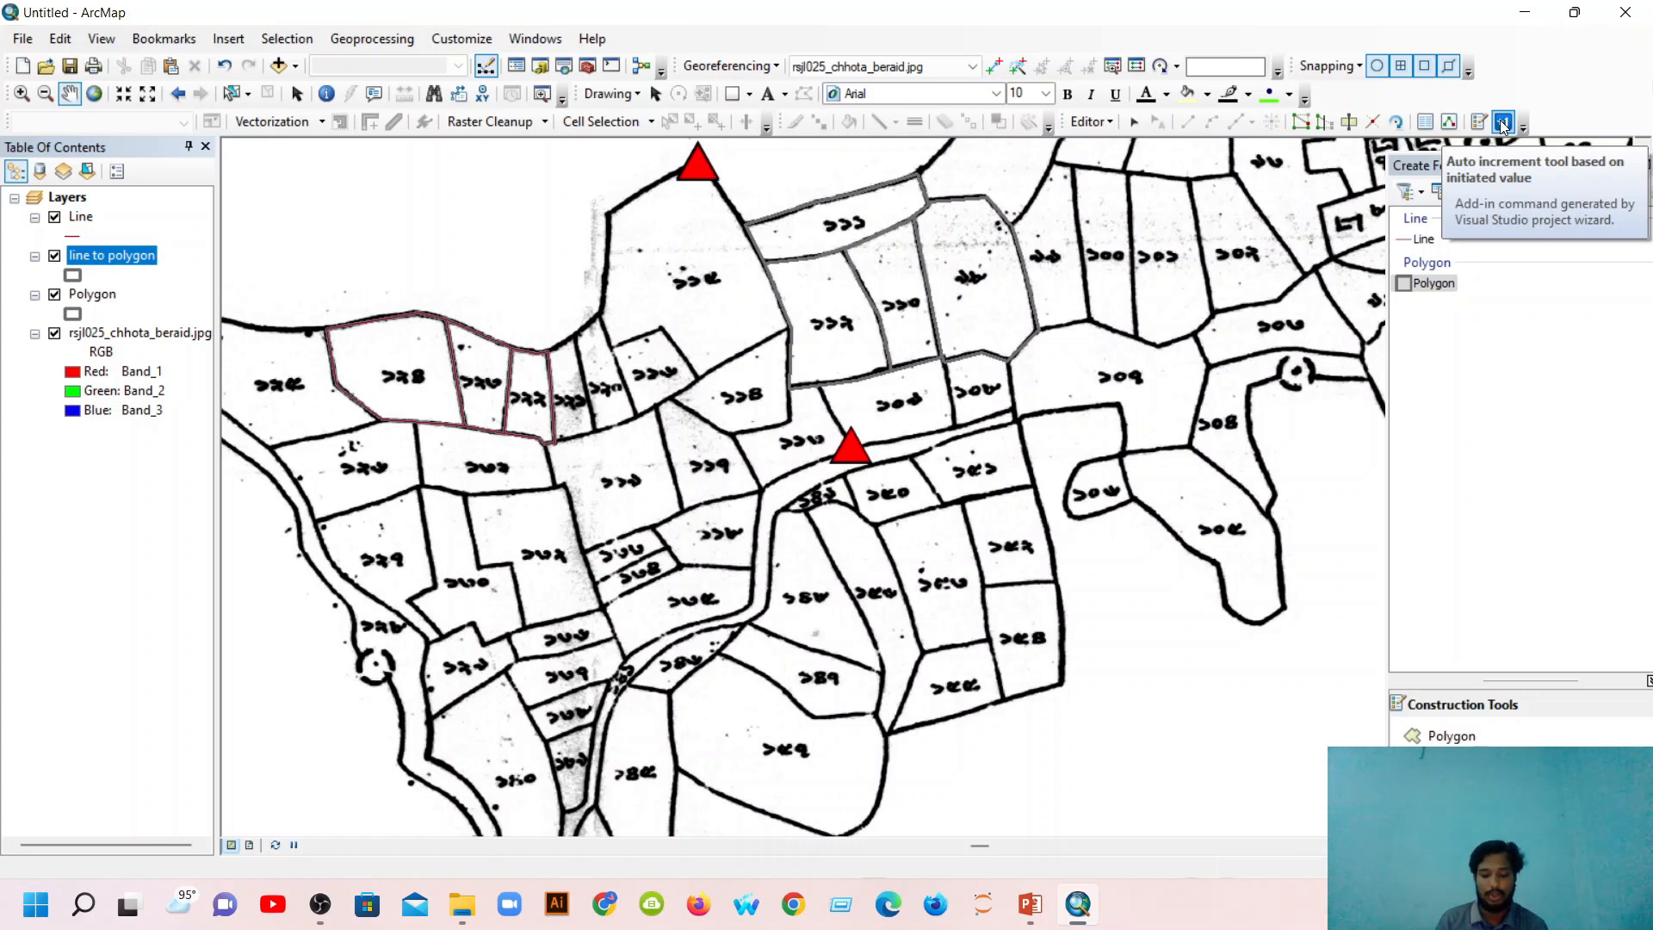
click(1502, 126)
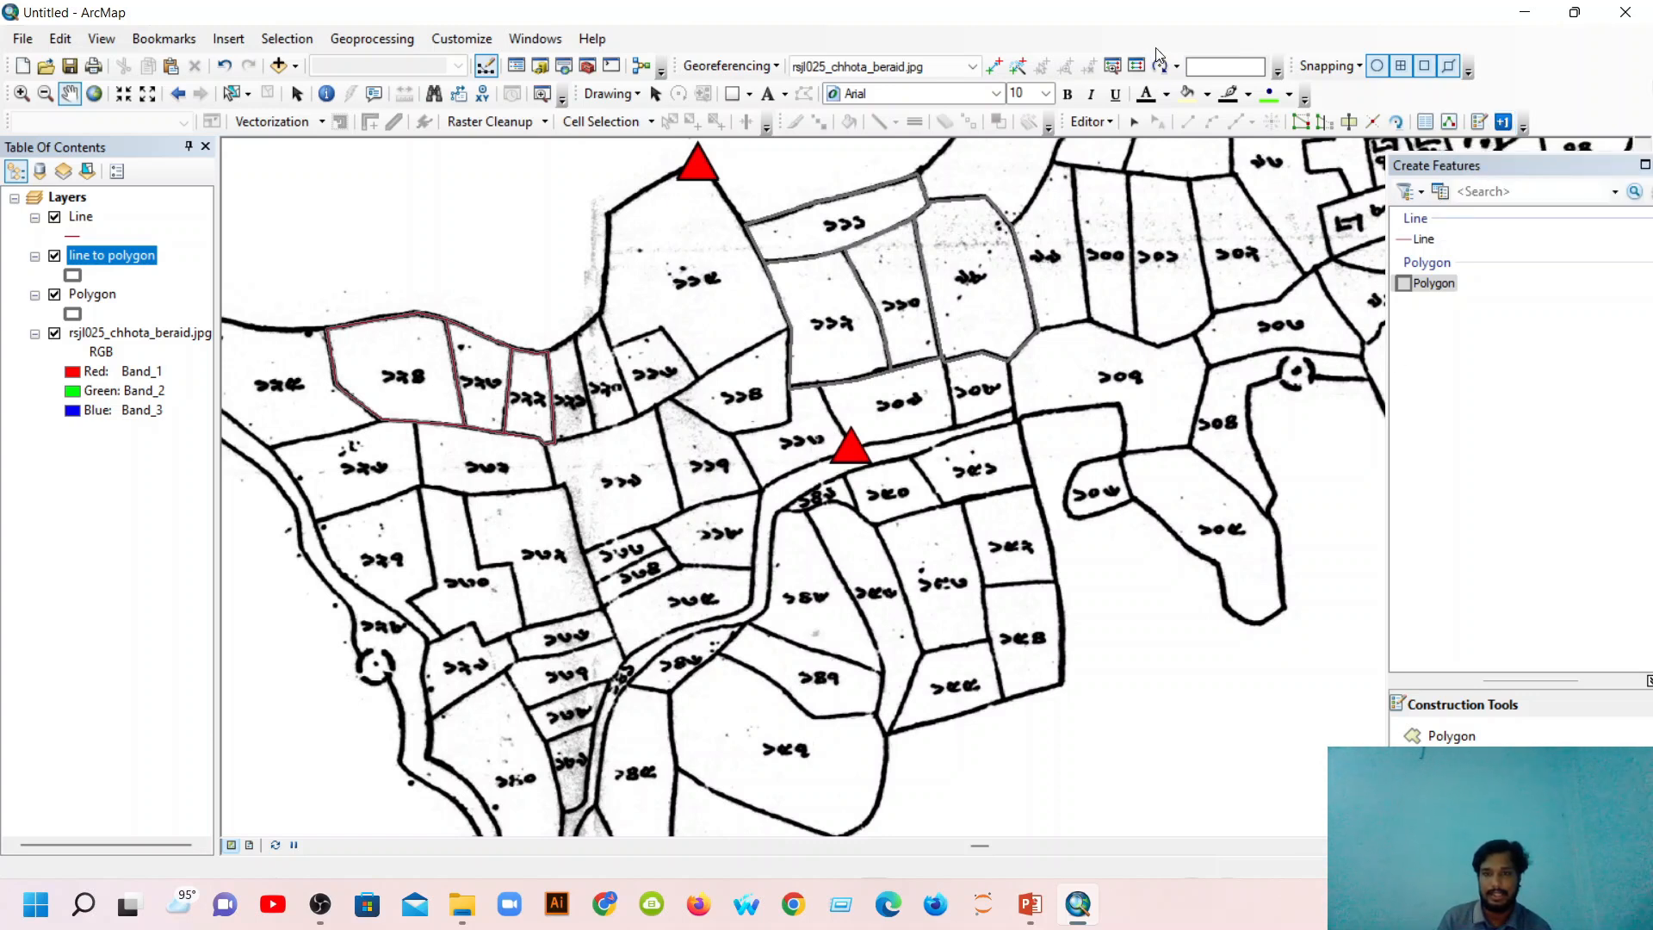
Save the edits and restart the edit session so the line to polygon layer can be edited.
click(1110, 122)
click(1128, 196)
click(1102, 123)
click(1128, 169)
click(1104, 122)
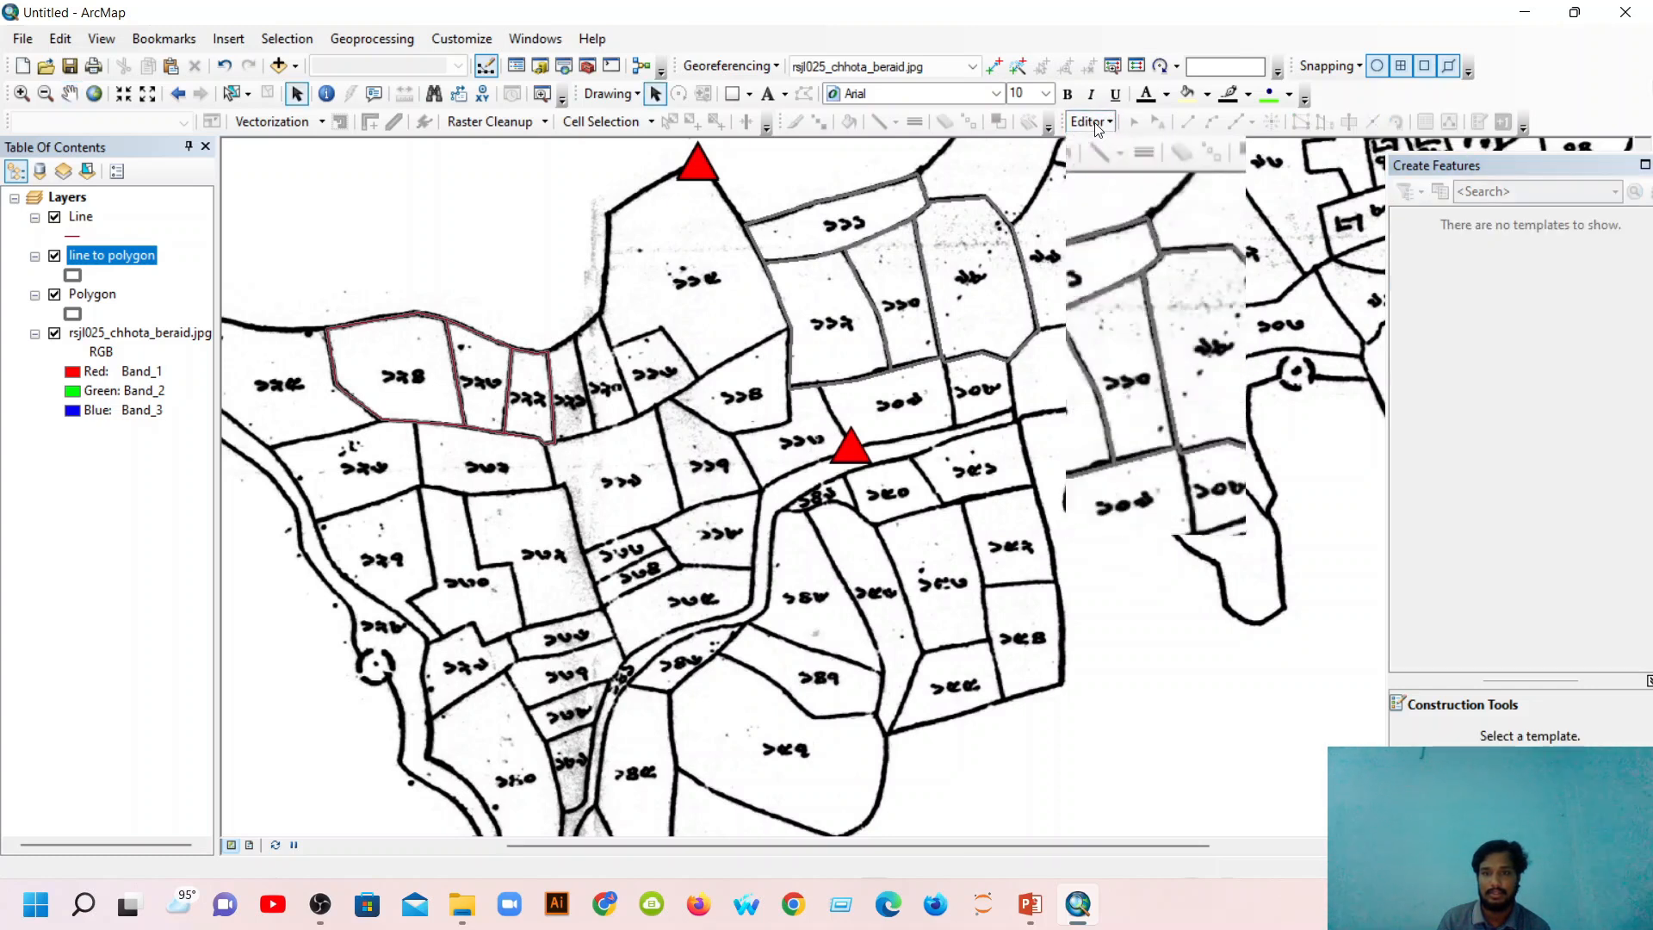
click(1115, 147)
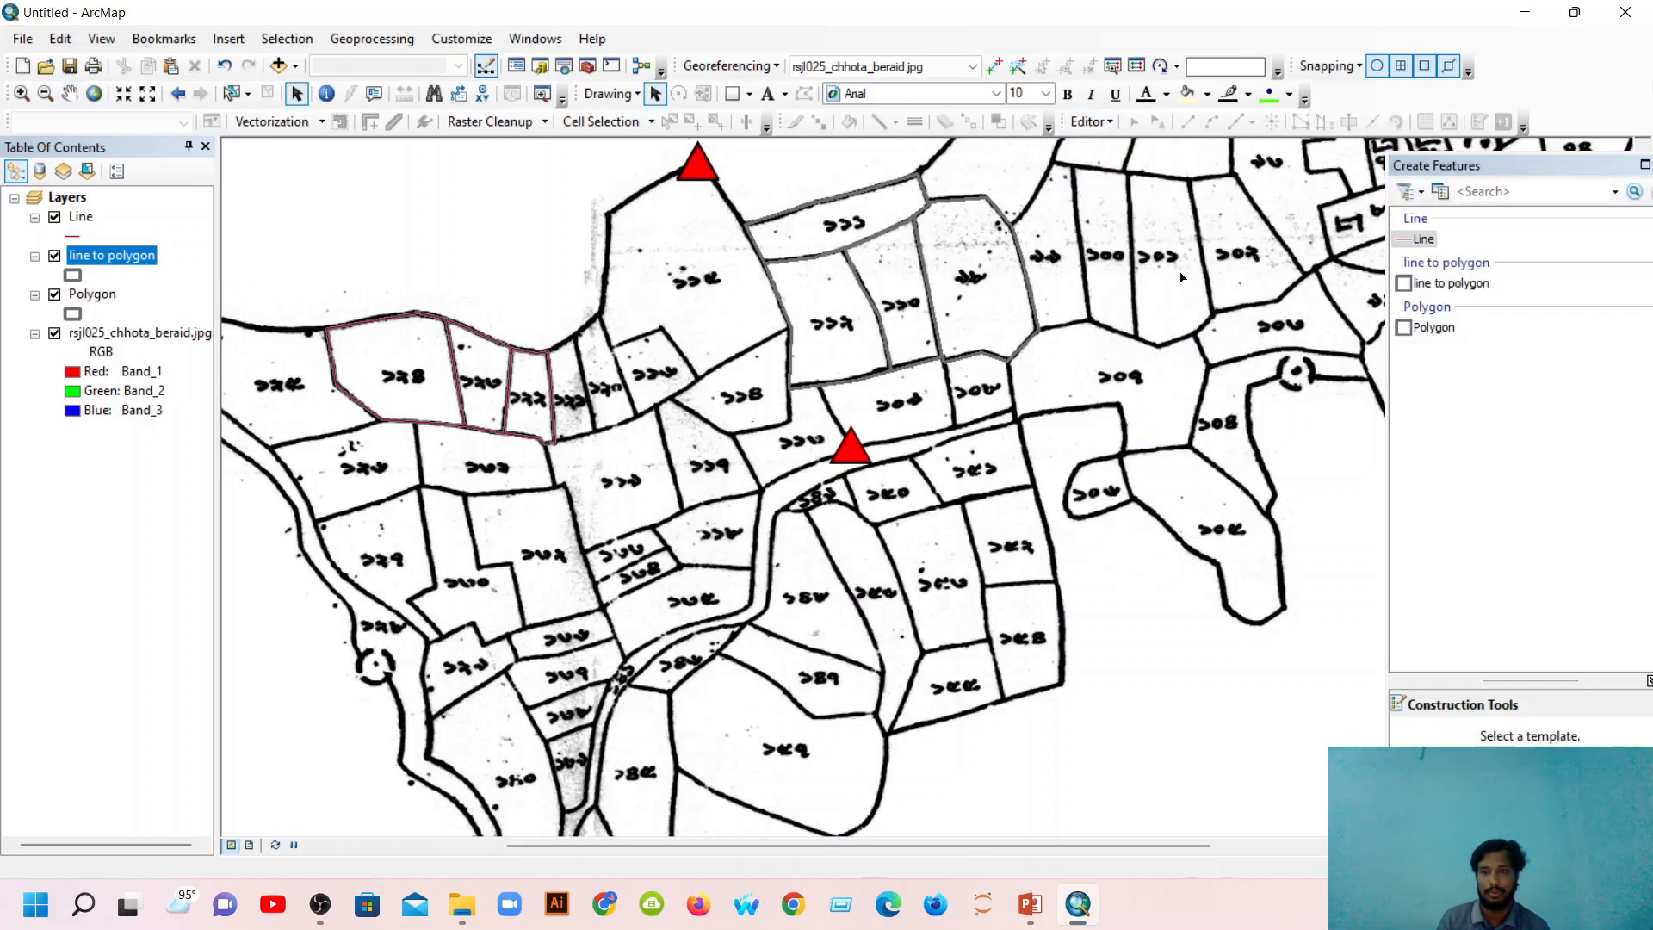
Make Polygon the active feature template and select the long narrow parcel along the upper edge of the grey-outlined parcel group.
click(1443, 284)
click(1439, 330)
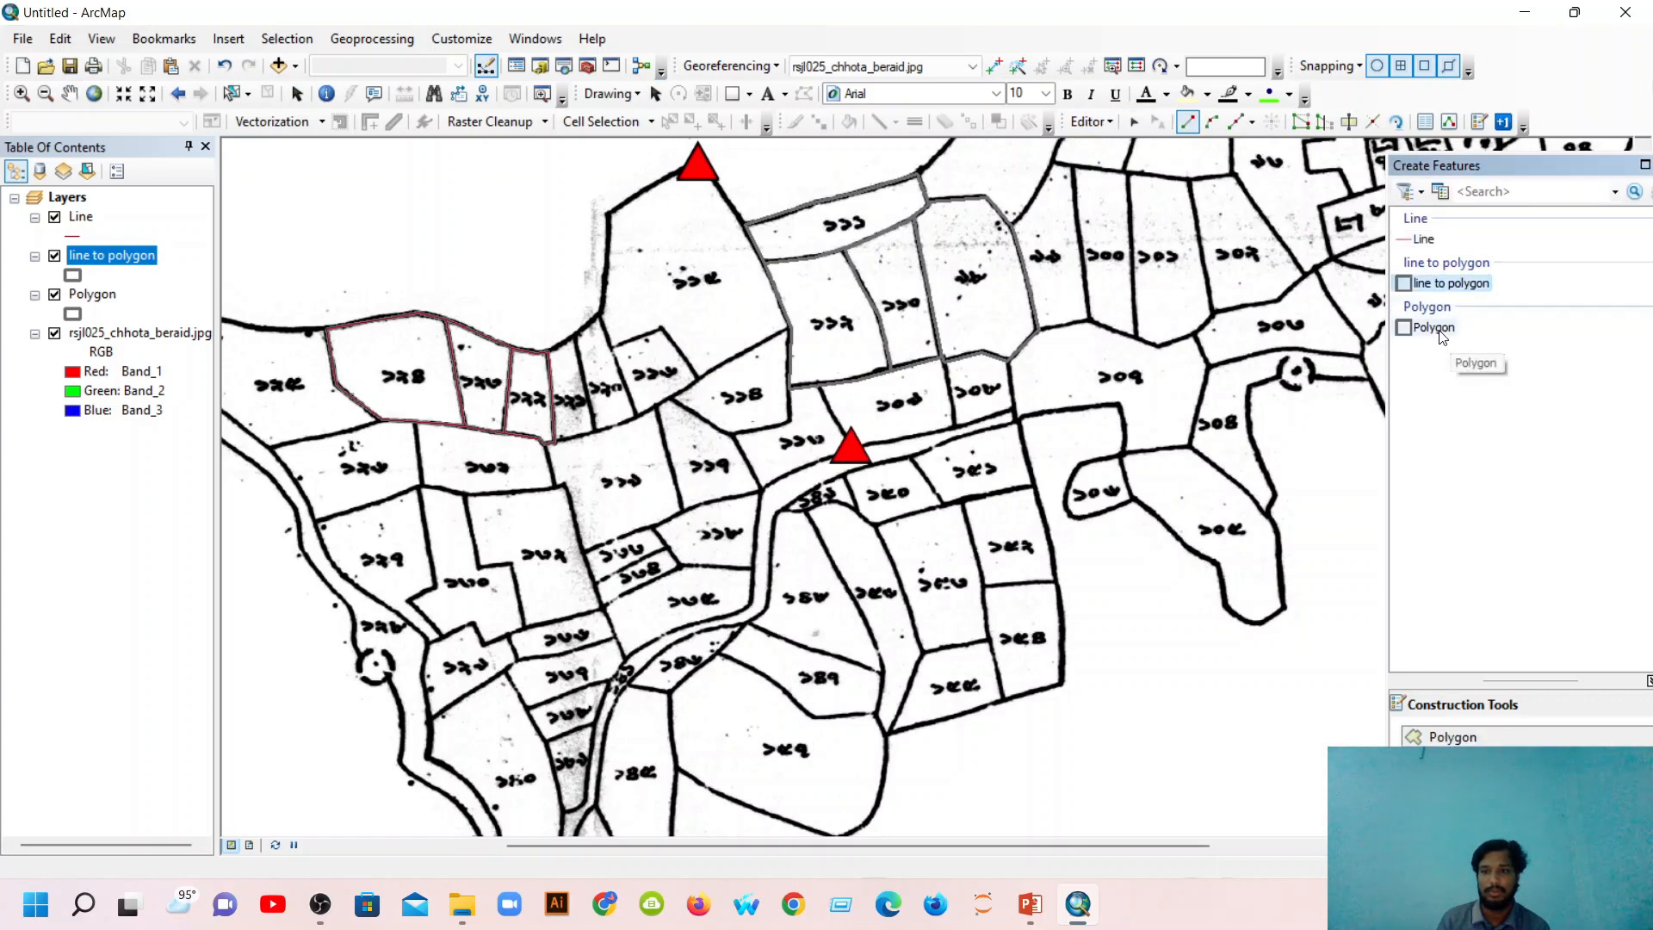
drag(767, 842, 1020, 839)
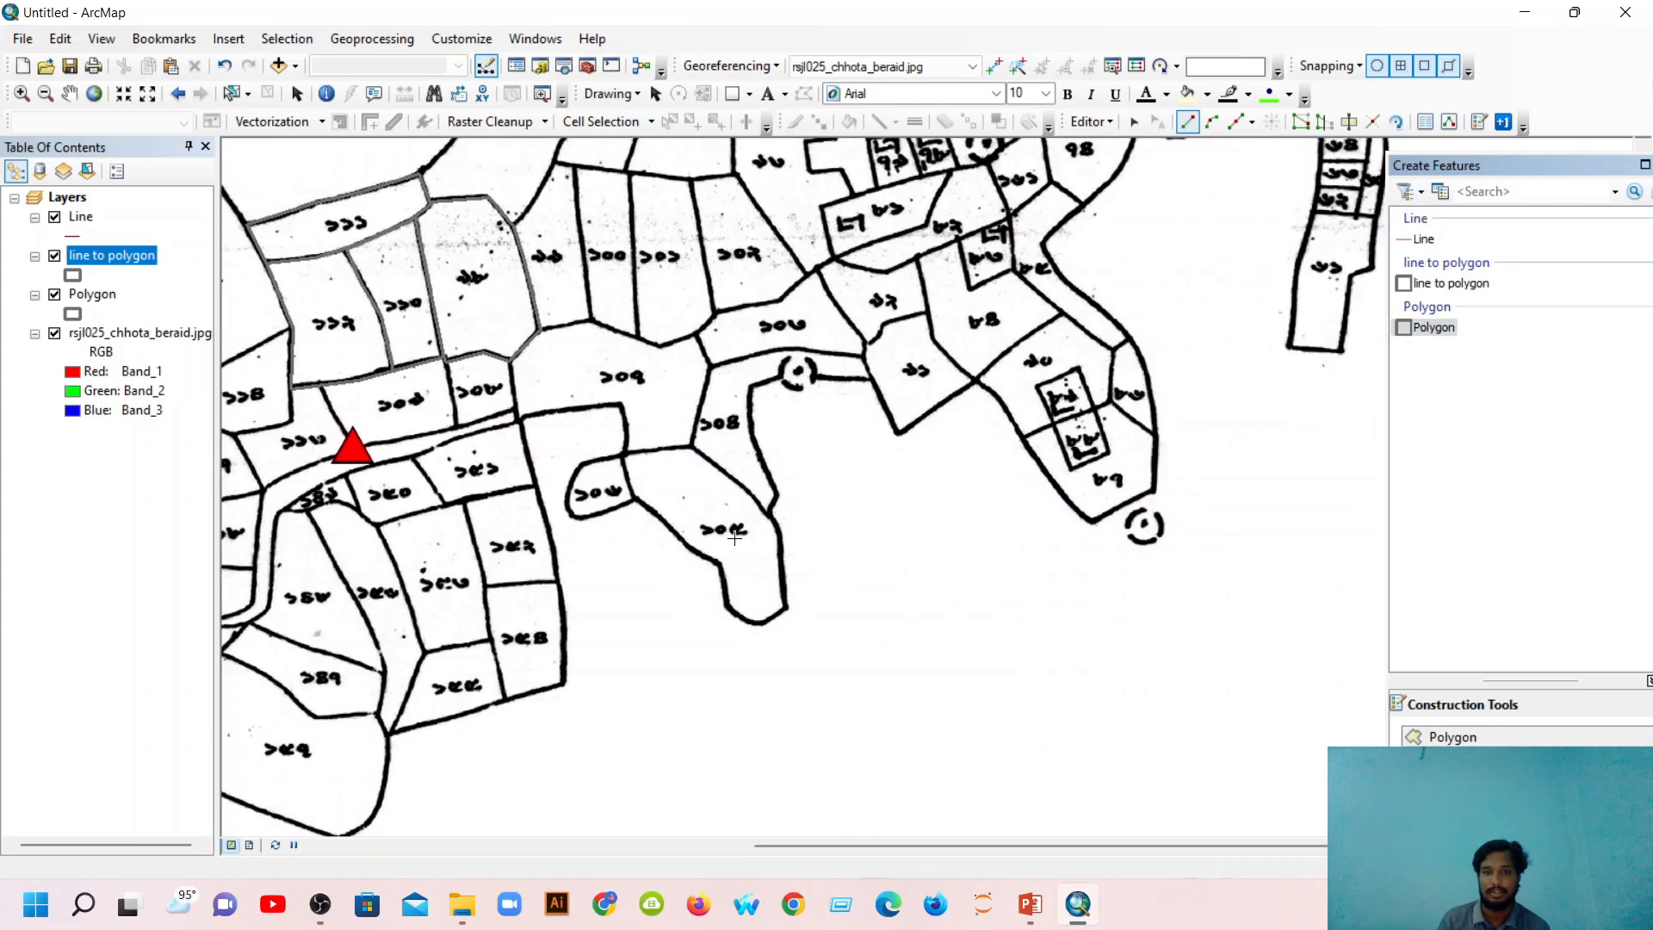
scroll(744, 537, up, 1)
click(69, 93)
drag(741, 258, 736, 489)
drag(492, 634, 635, 648)
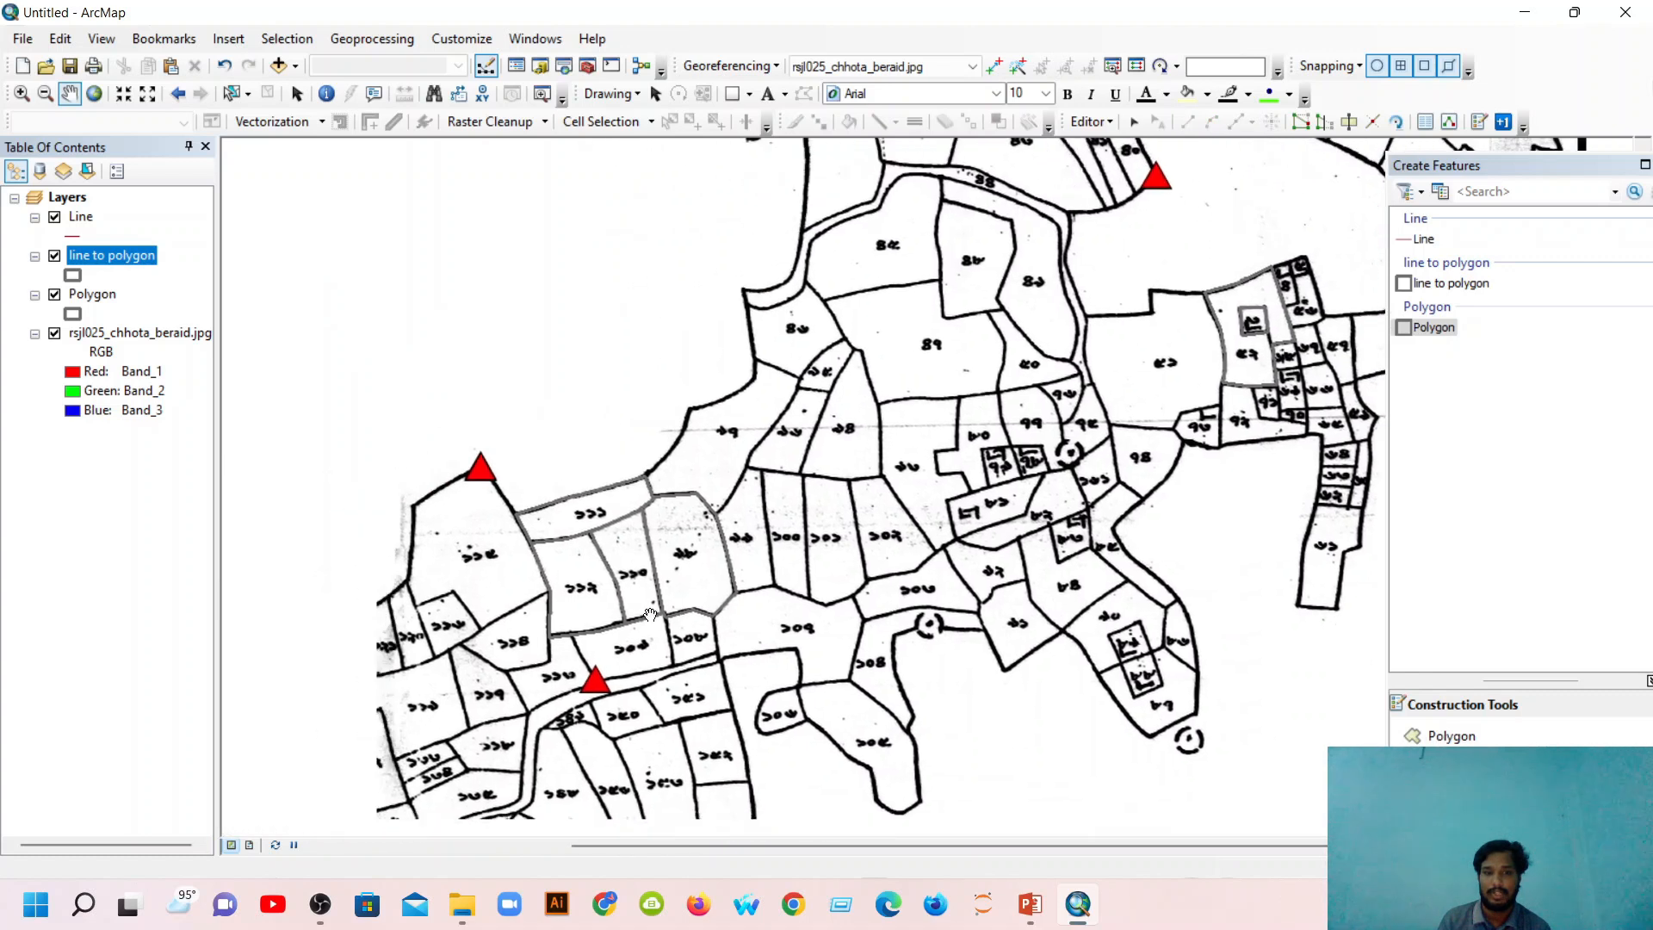
scroll(635, 648, up, 2)
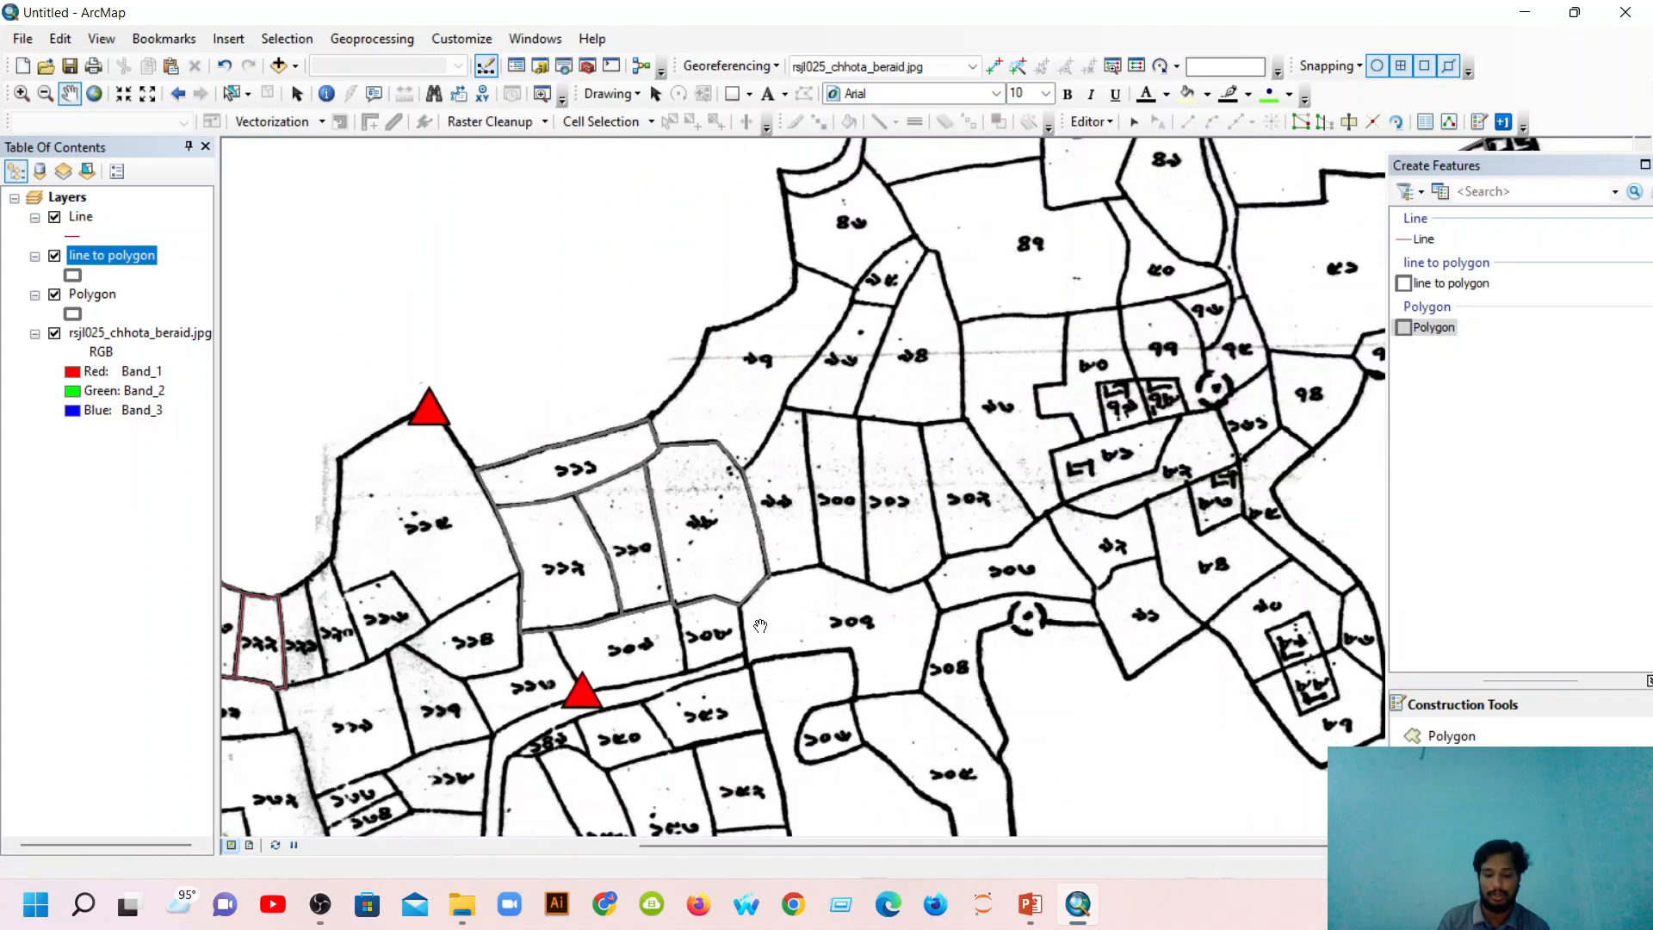
drag(764, 620, 786, 546)
click(1134, 121)
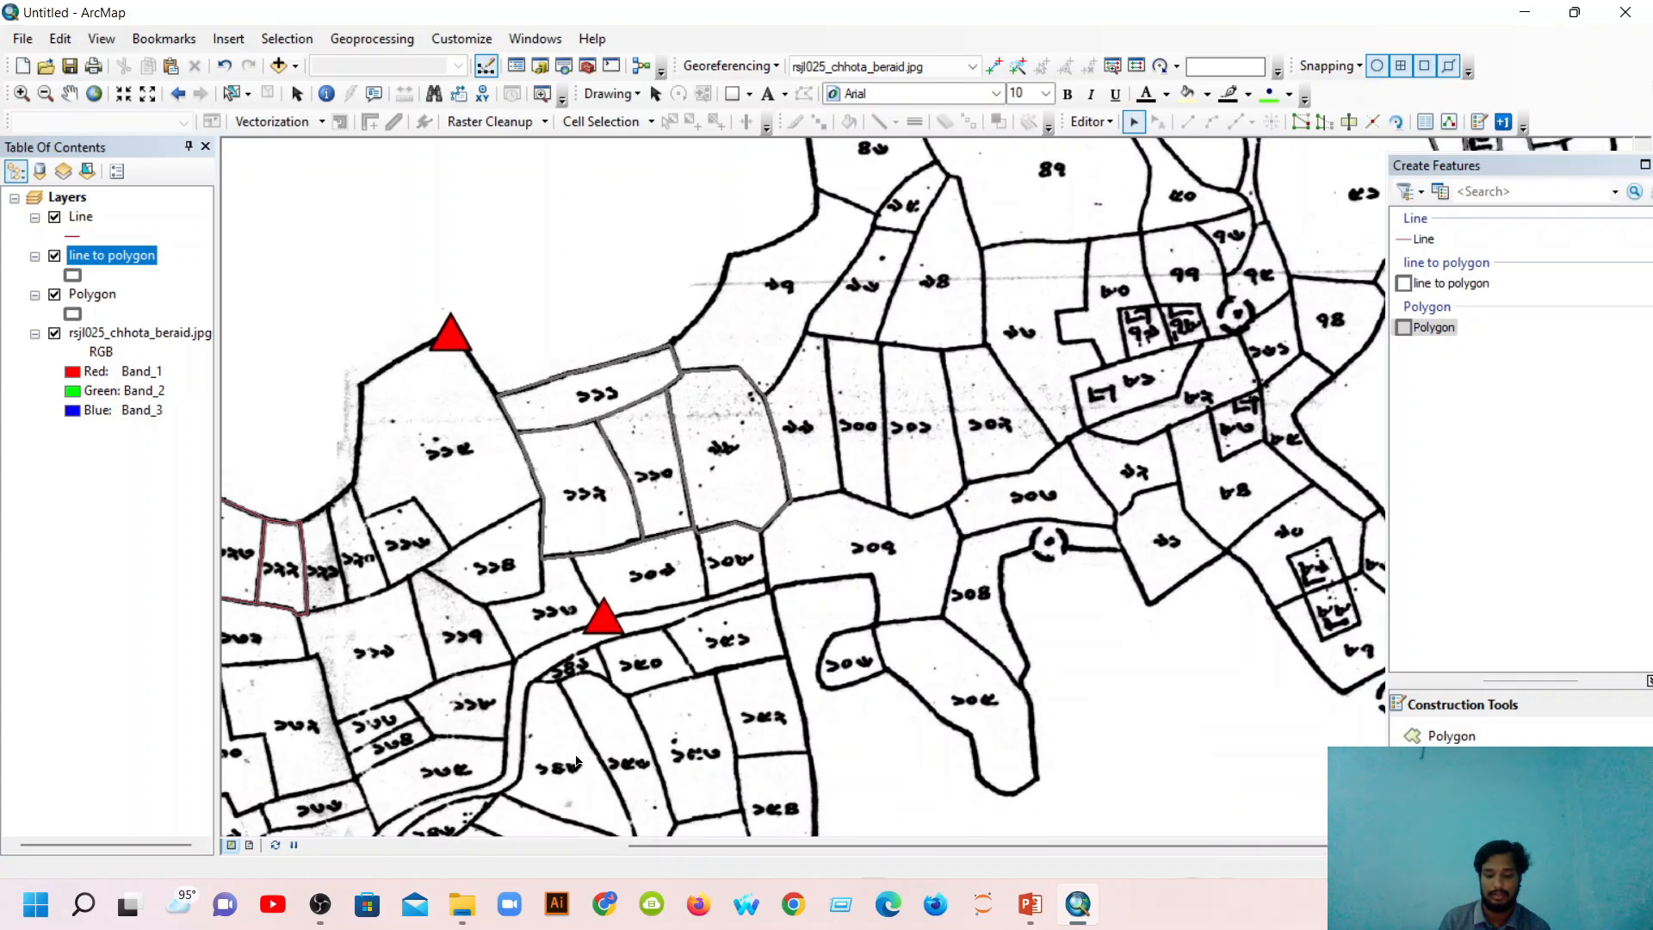
click(638, 402)
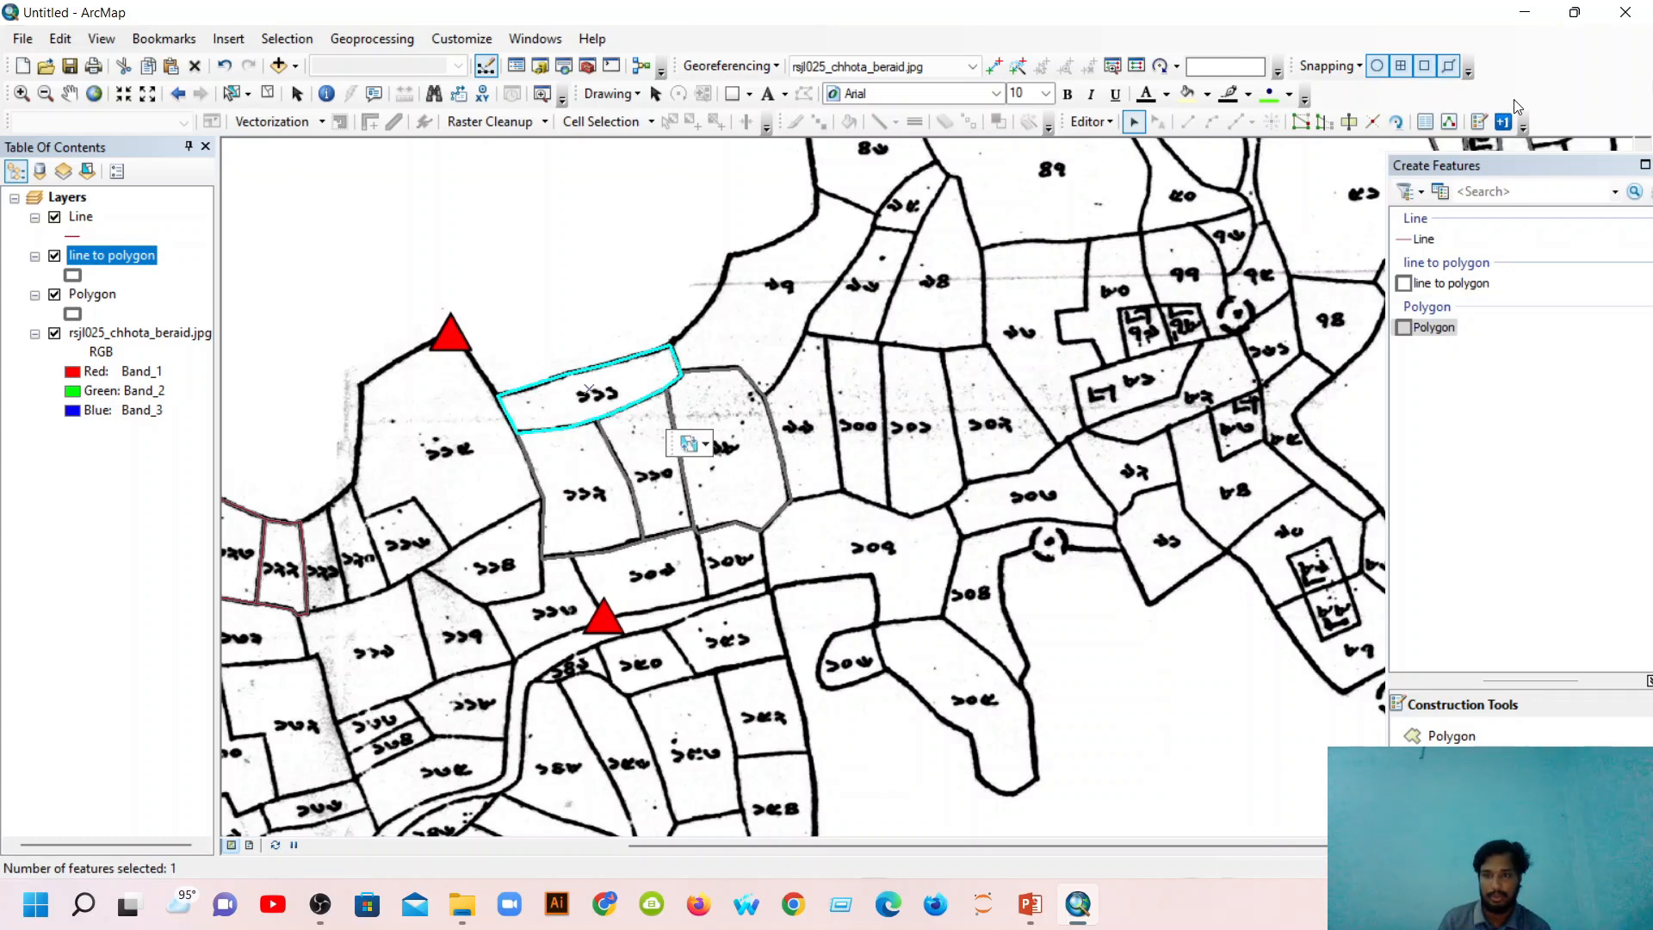
Start the plusONE auto increment tool on the Id field with an initial value of 111.
click(1500, 122)
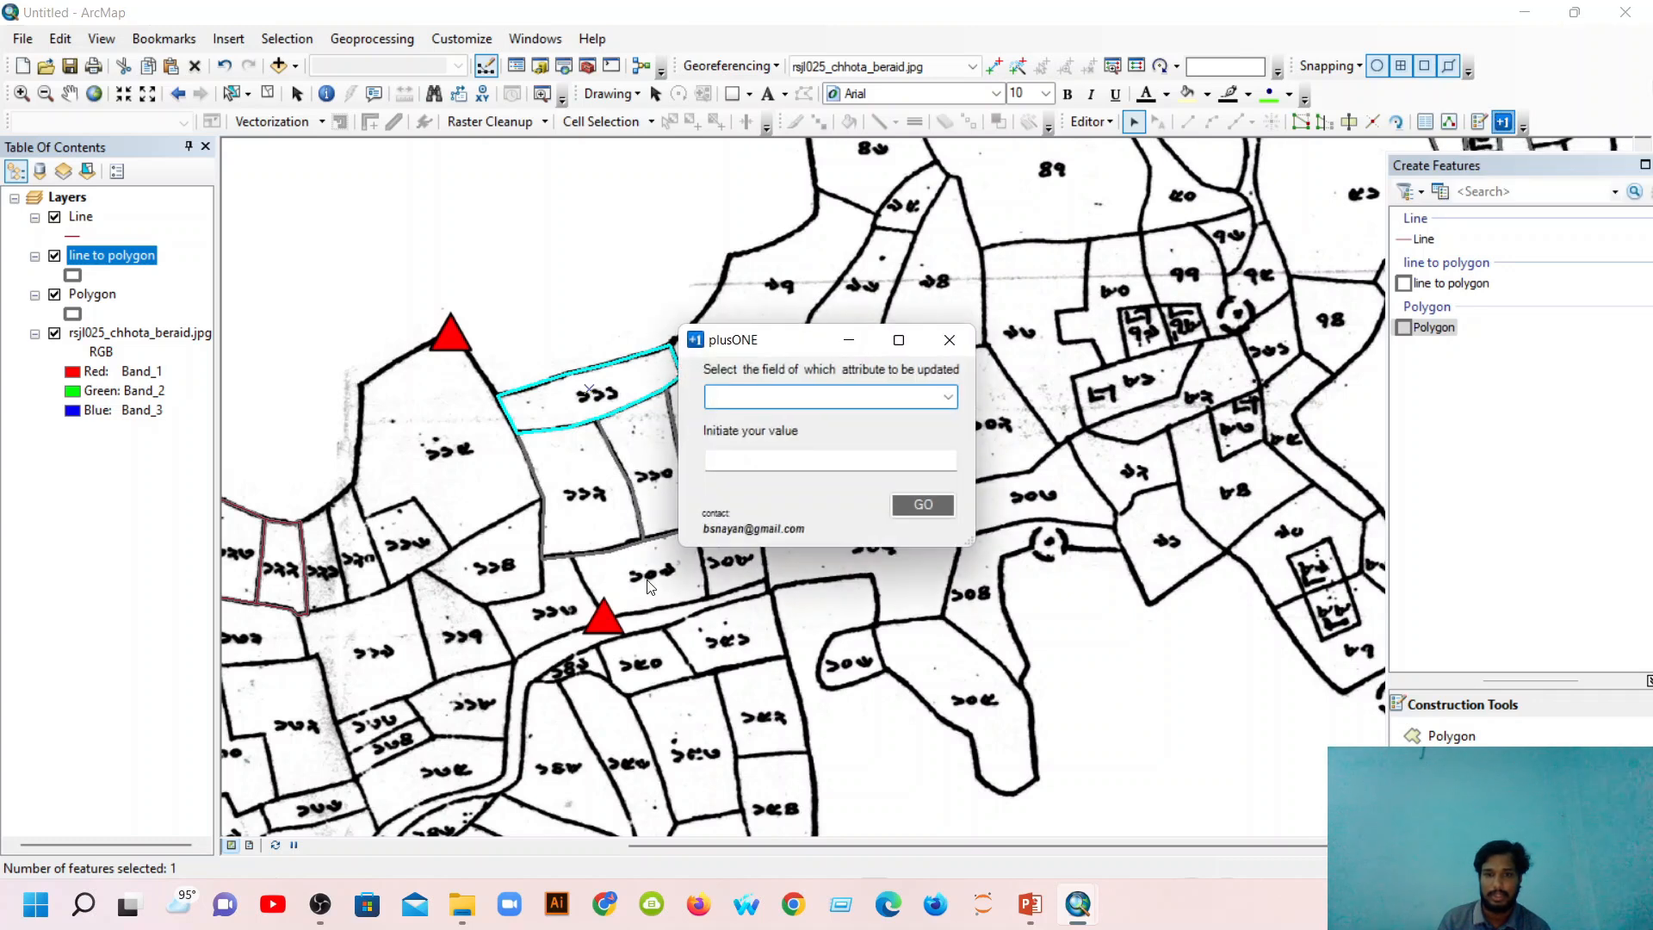
click(948, 396)
click(818, 415)
click(823, 462)
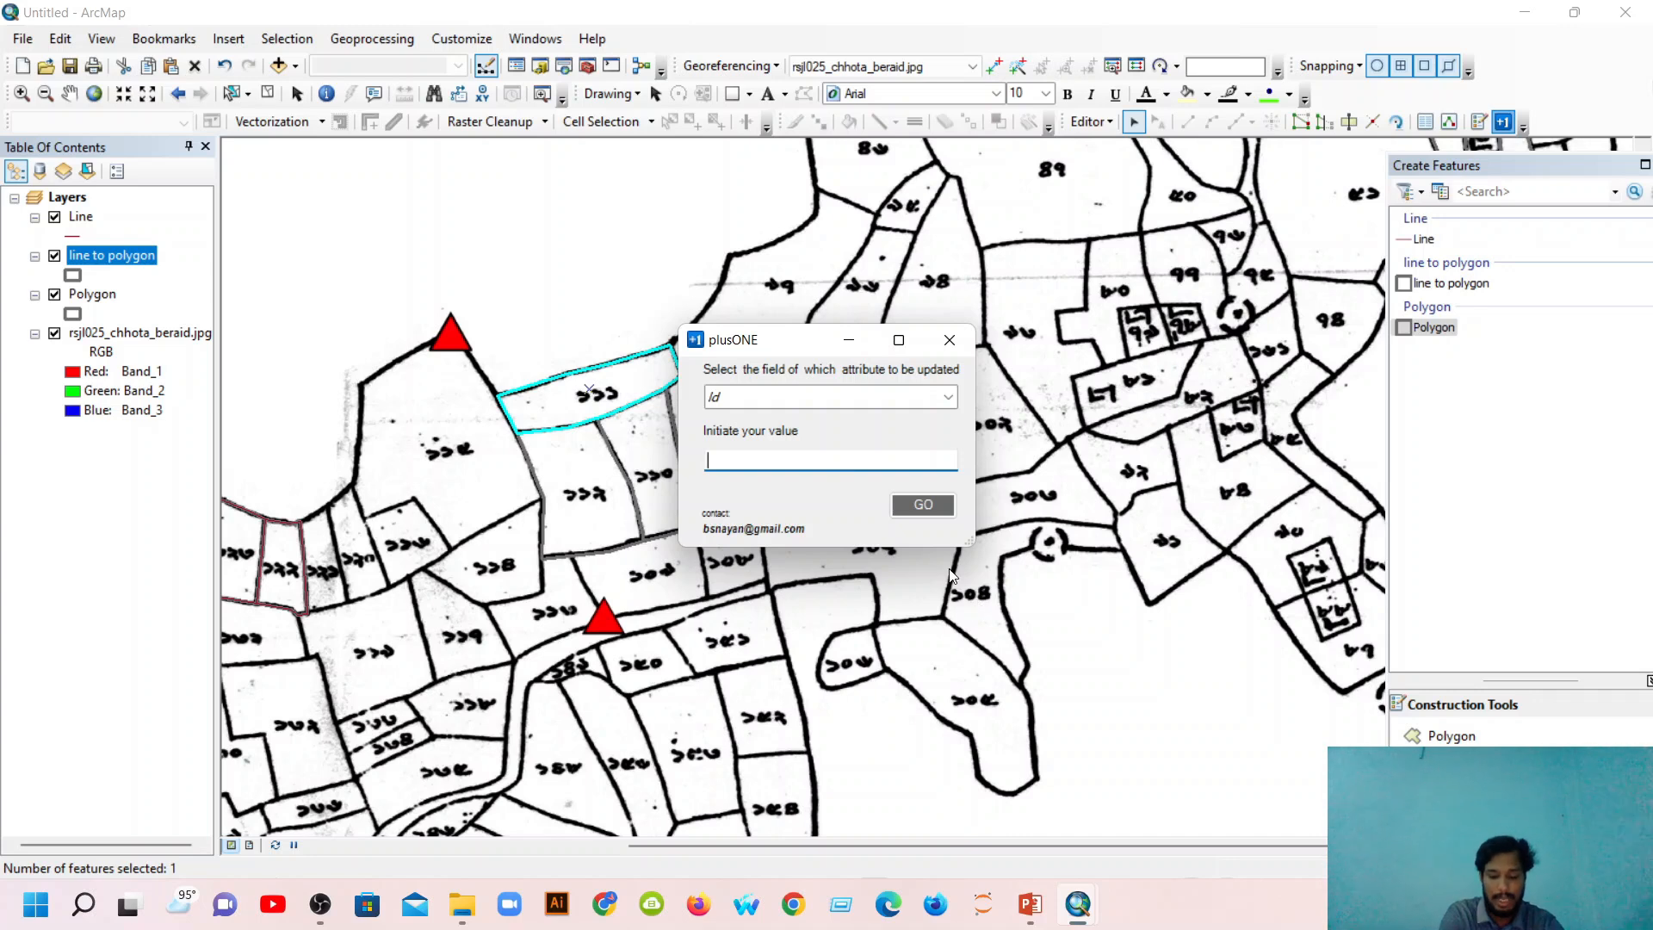
text(111)
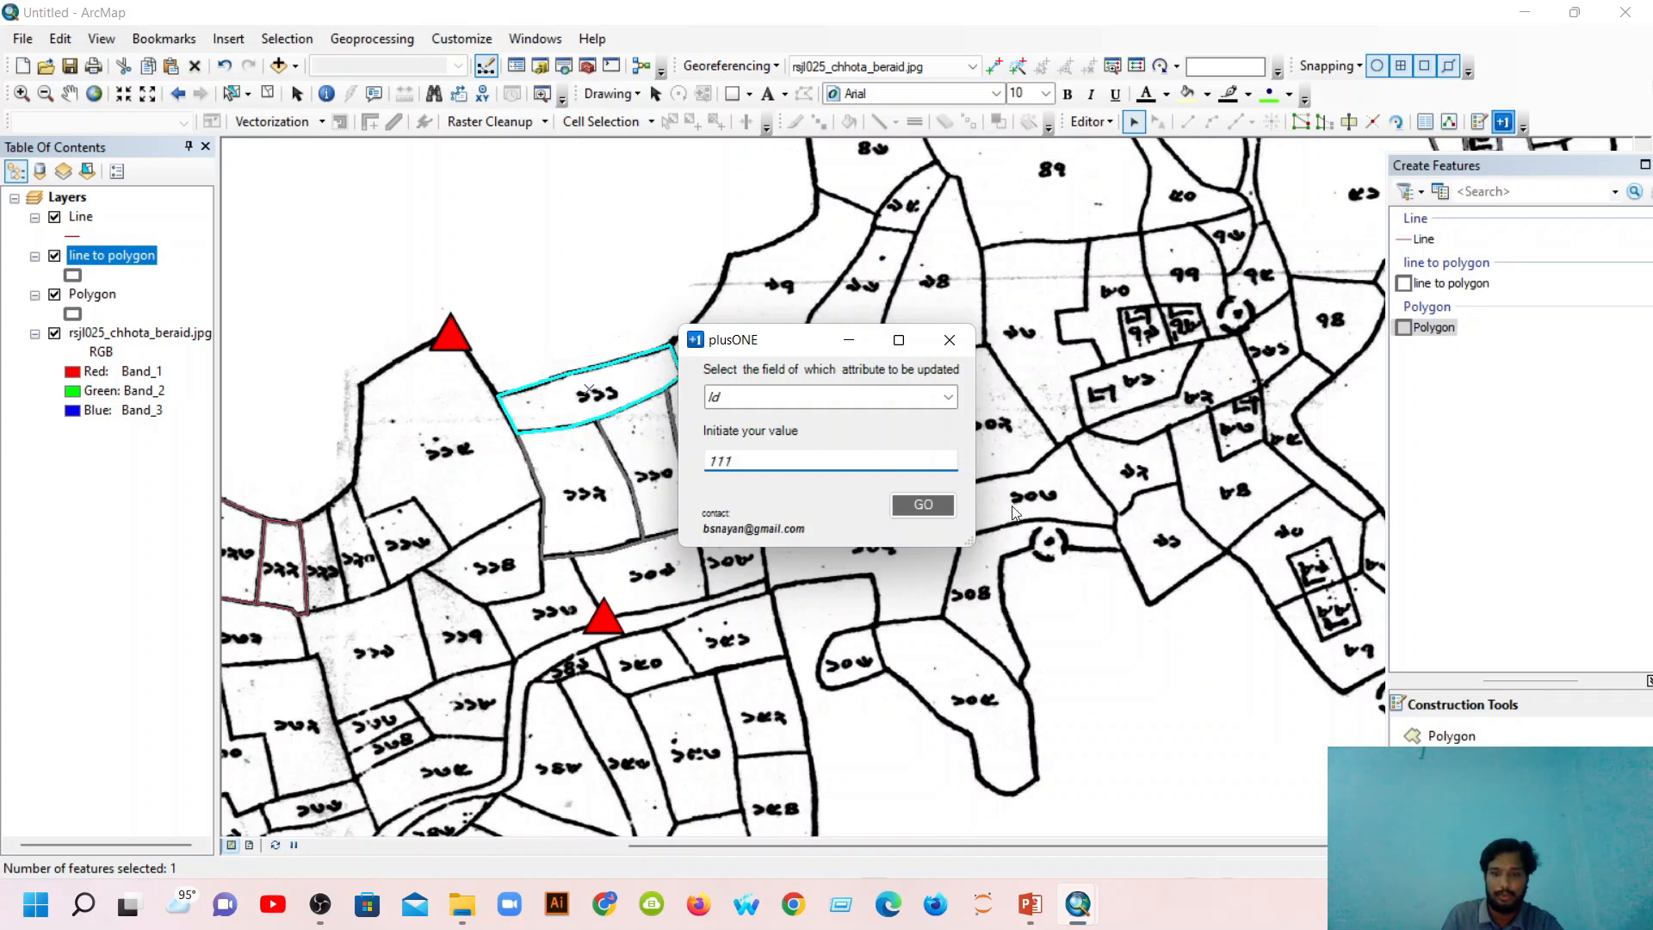
click(945, 511)
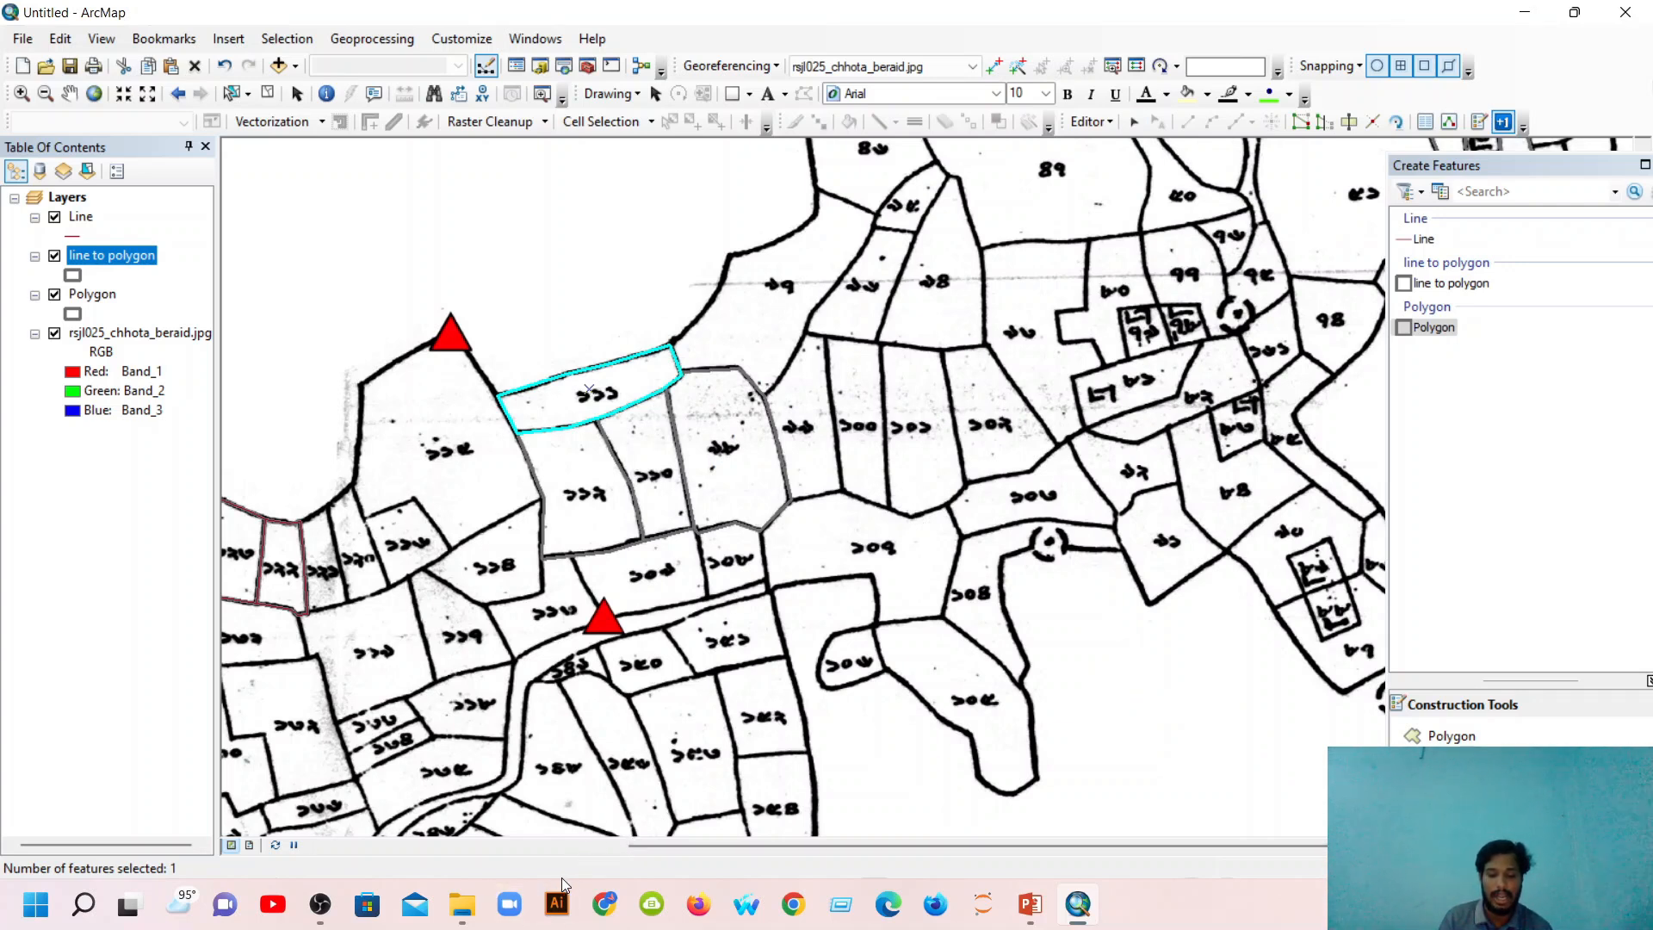
Assign Ids 111, 112 and 113 in sequence to the long narrow upper parcel, the wide parcel below it and its narrow neighbour.
click(547, 411)
click(583, 490)
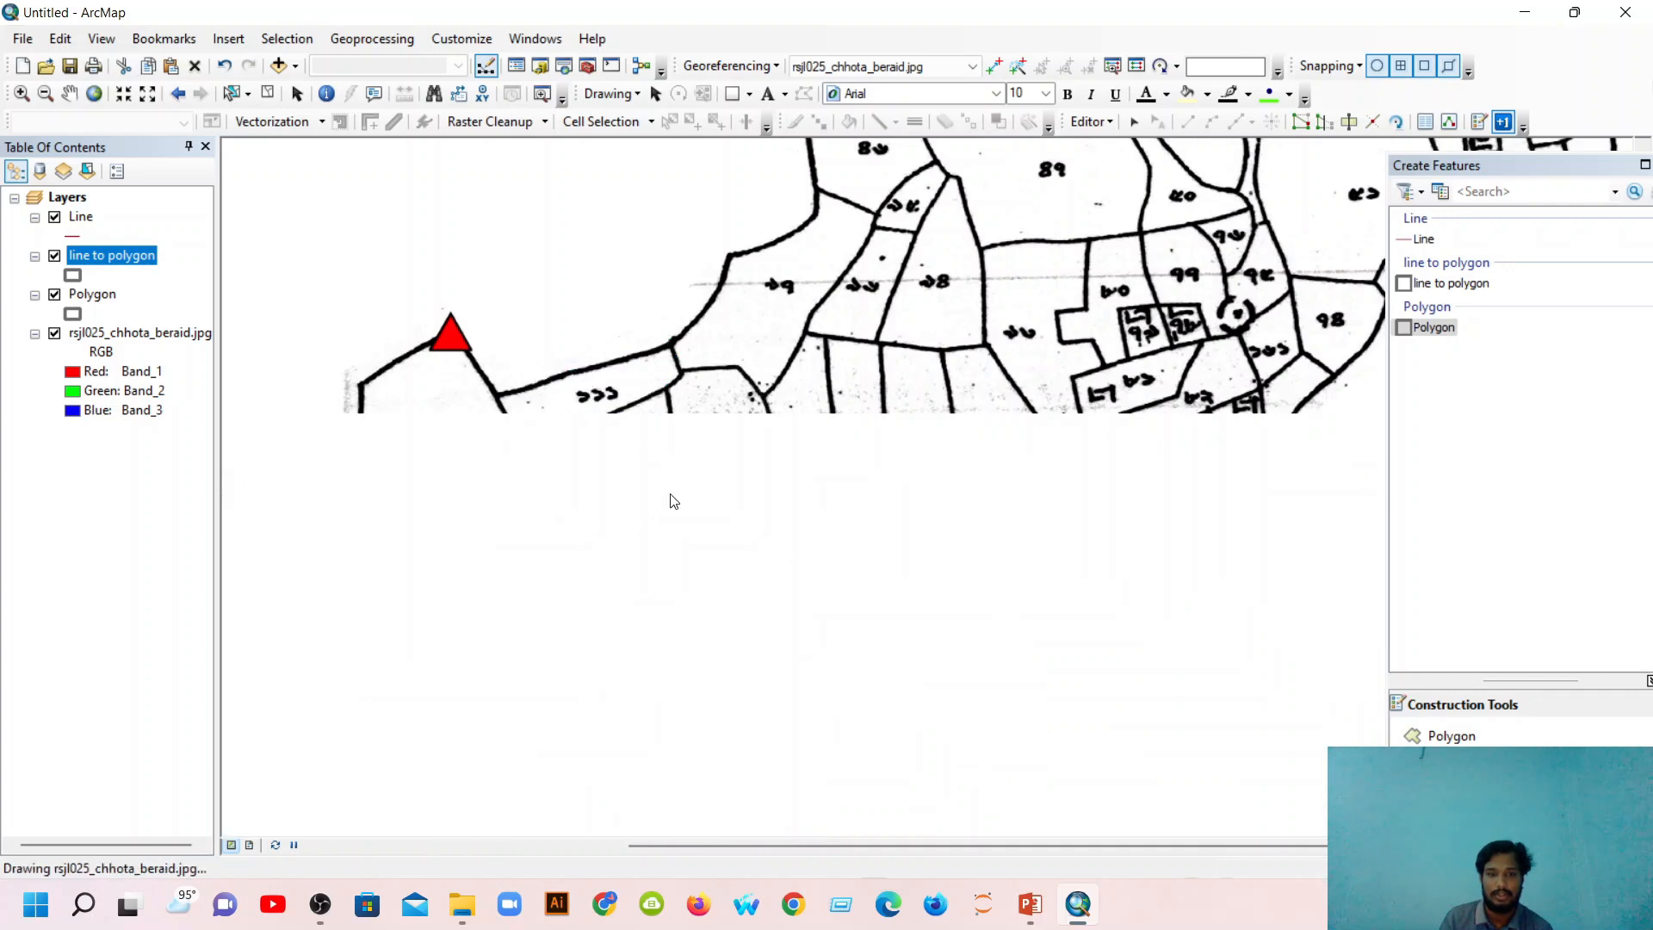
click(645, 464)
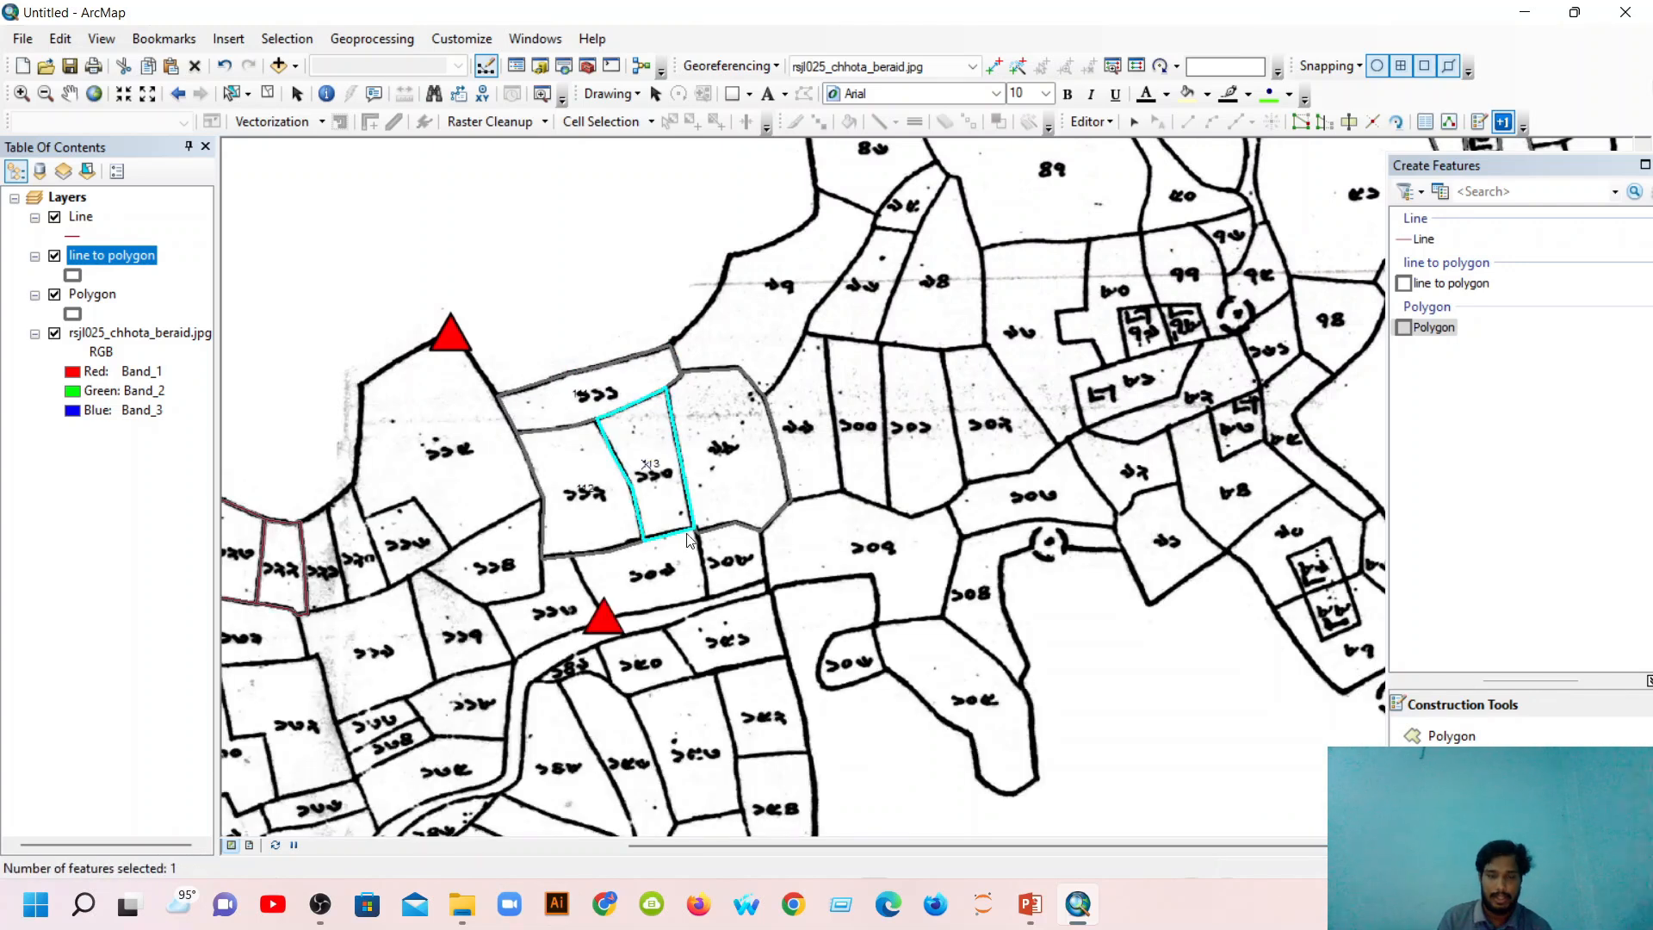
scroll(637, 544, down, 2)
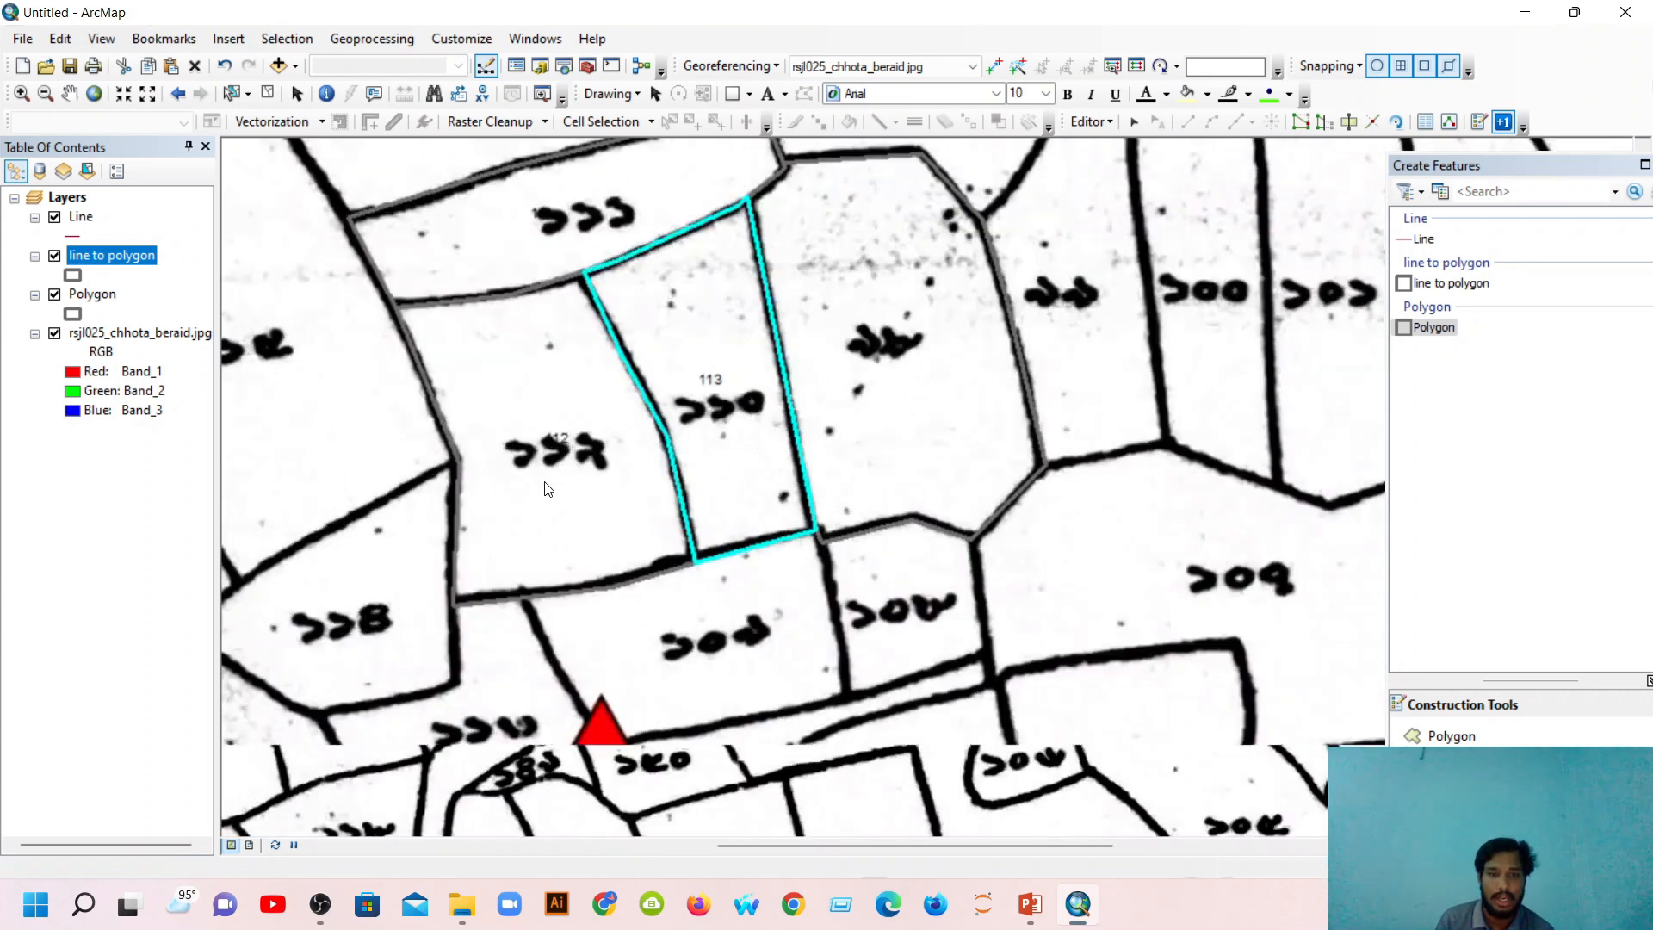
scroll(784, 422, down, 2)
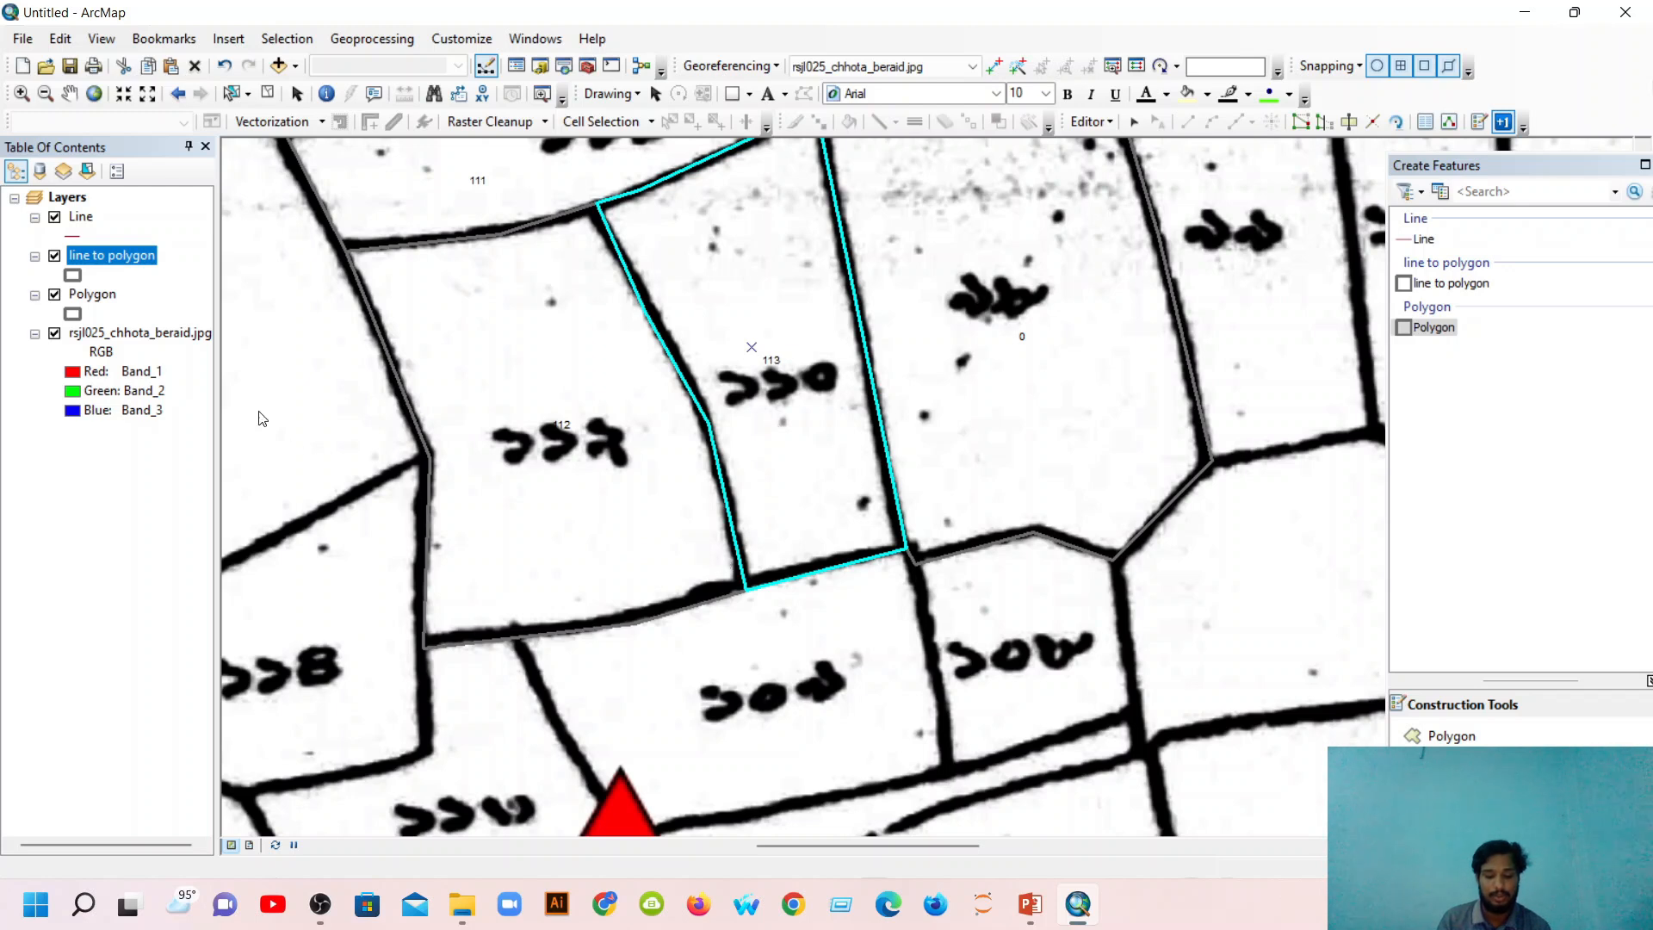
Check the Id values of the numbered parcels in the Polygon layer's attribute table and close the table.
click(90, 294)
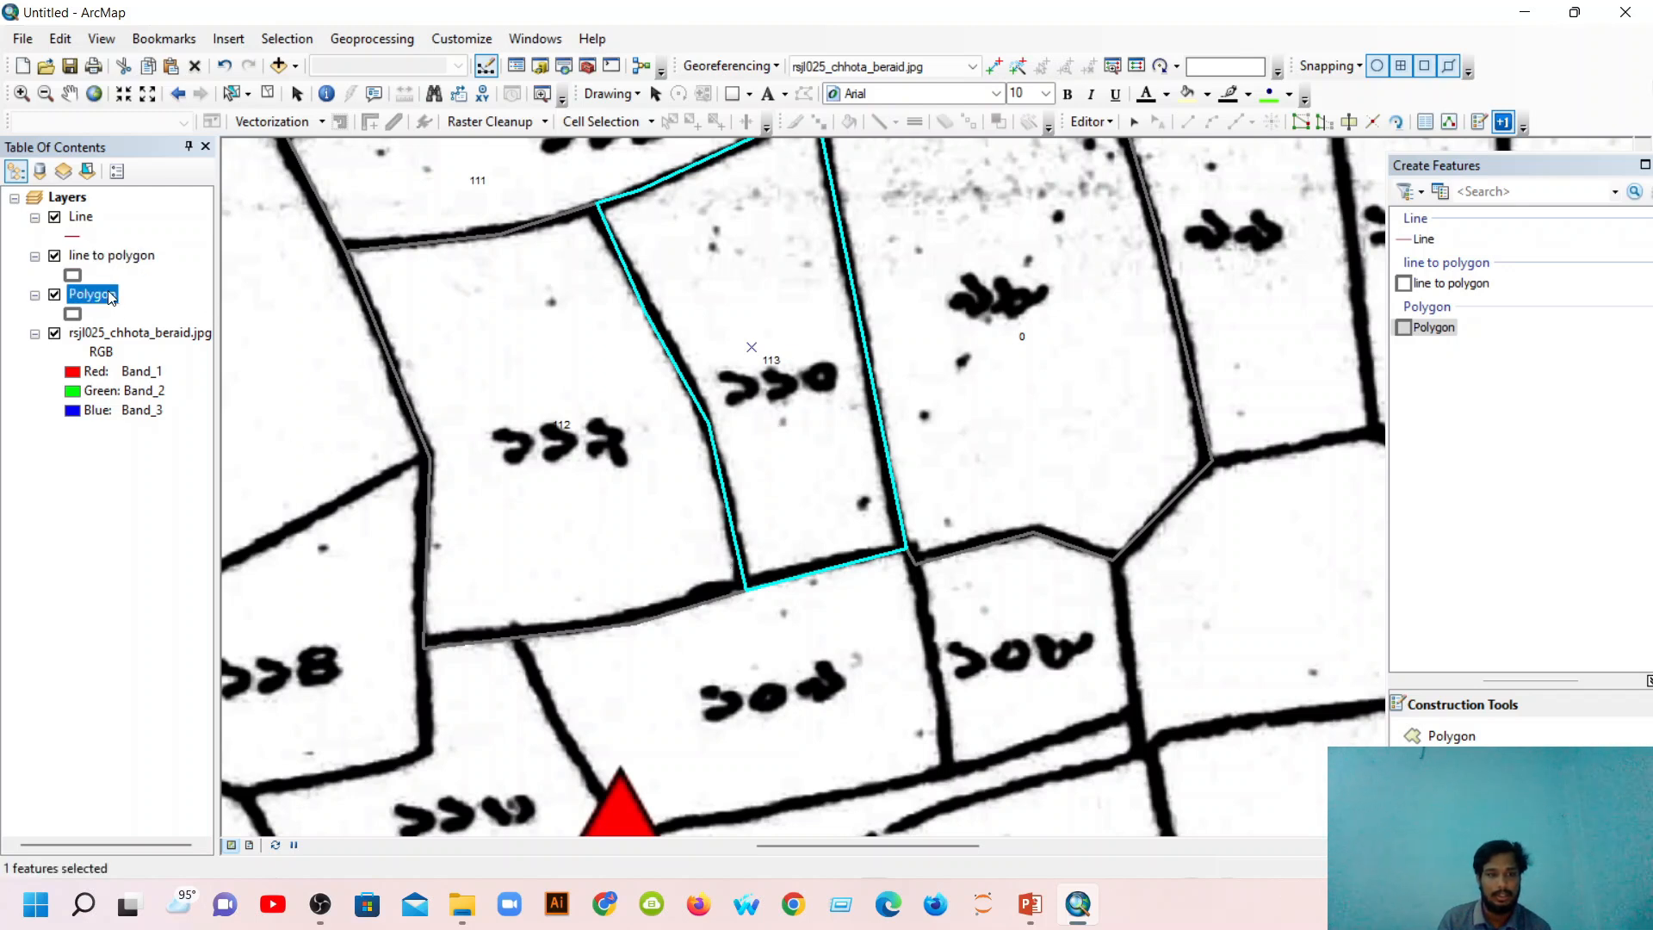
right_click(110, 293)
click(234, 364)
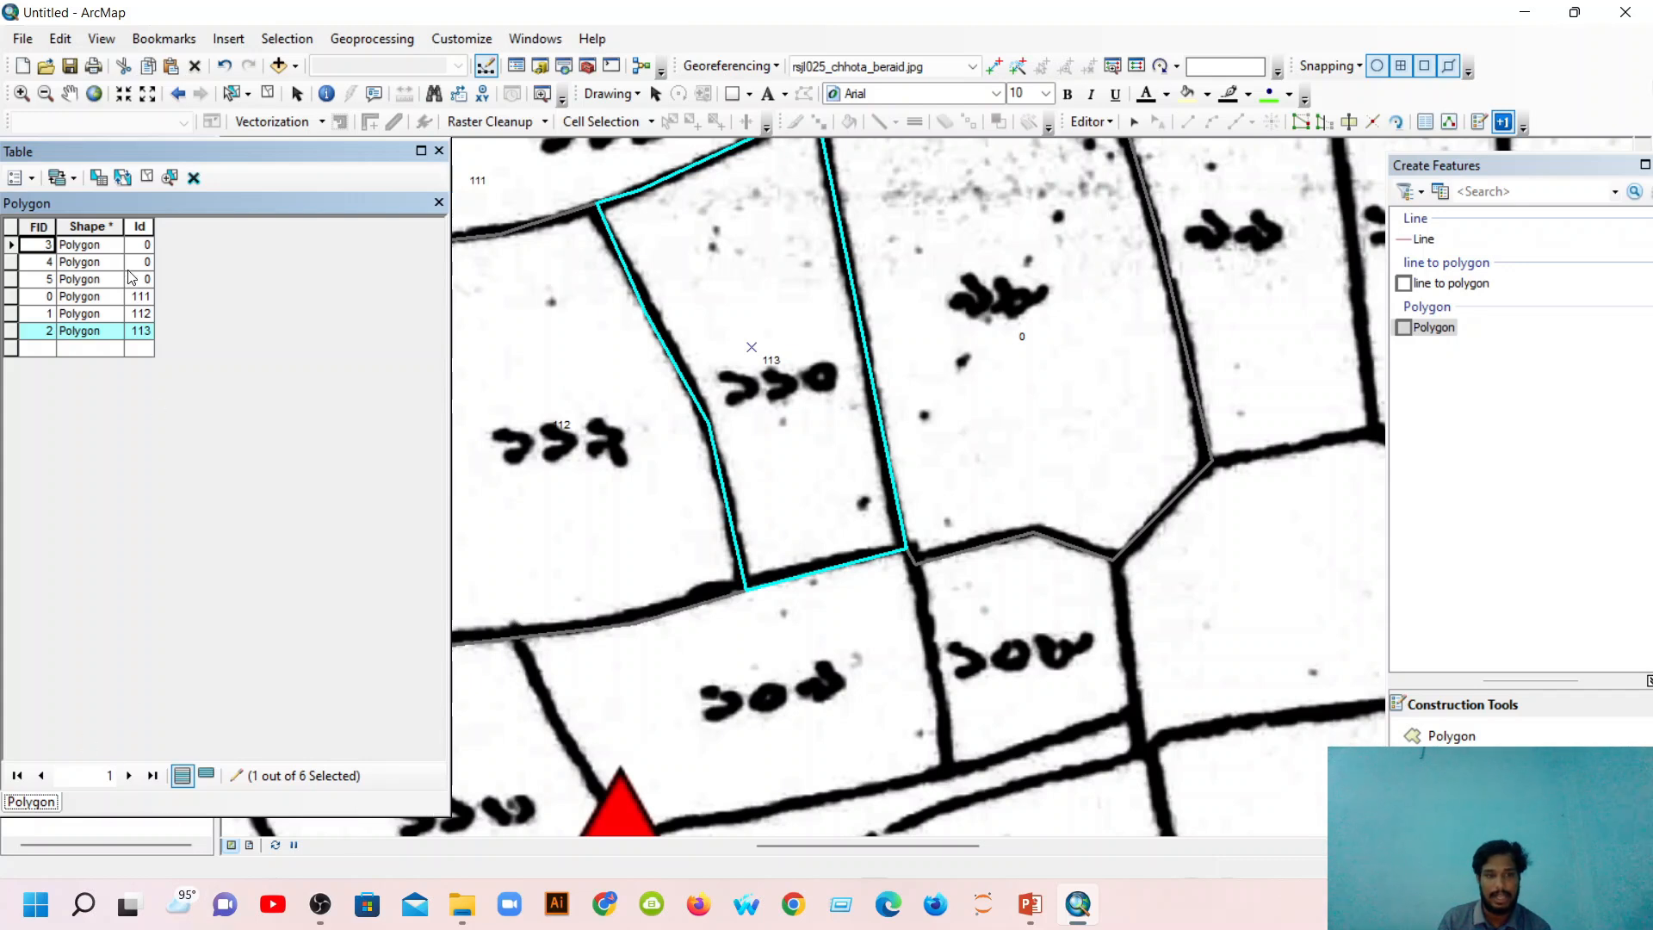
click(141, 300)
click(140, 335)
click(131, 313)
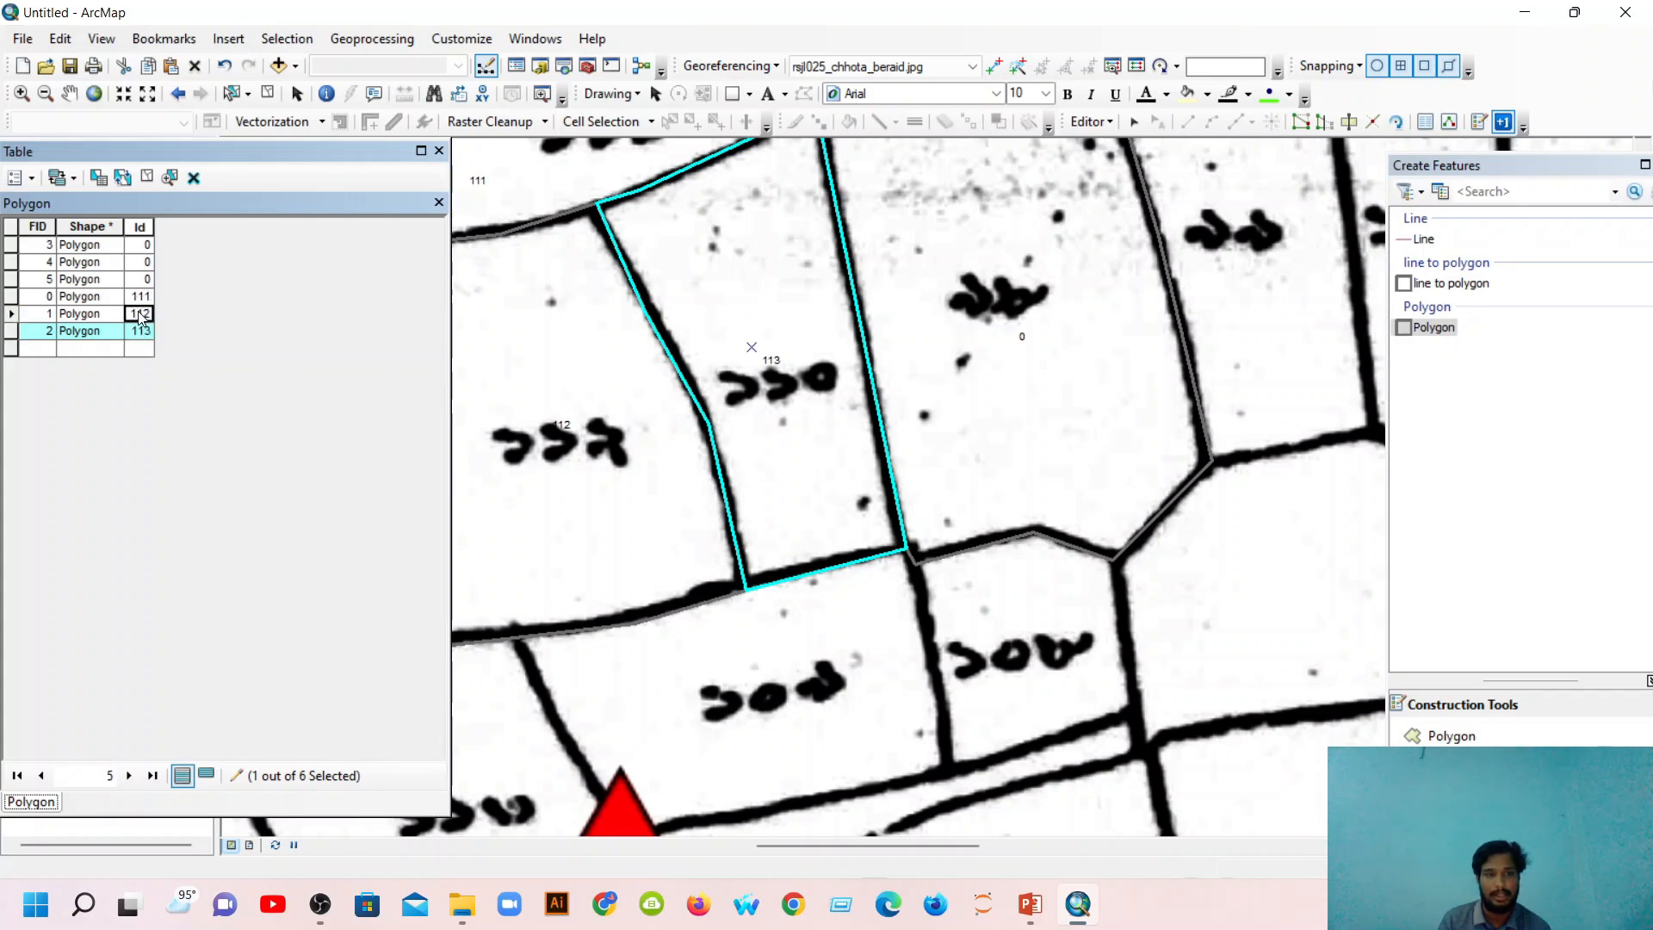
click(439, 152)
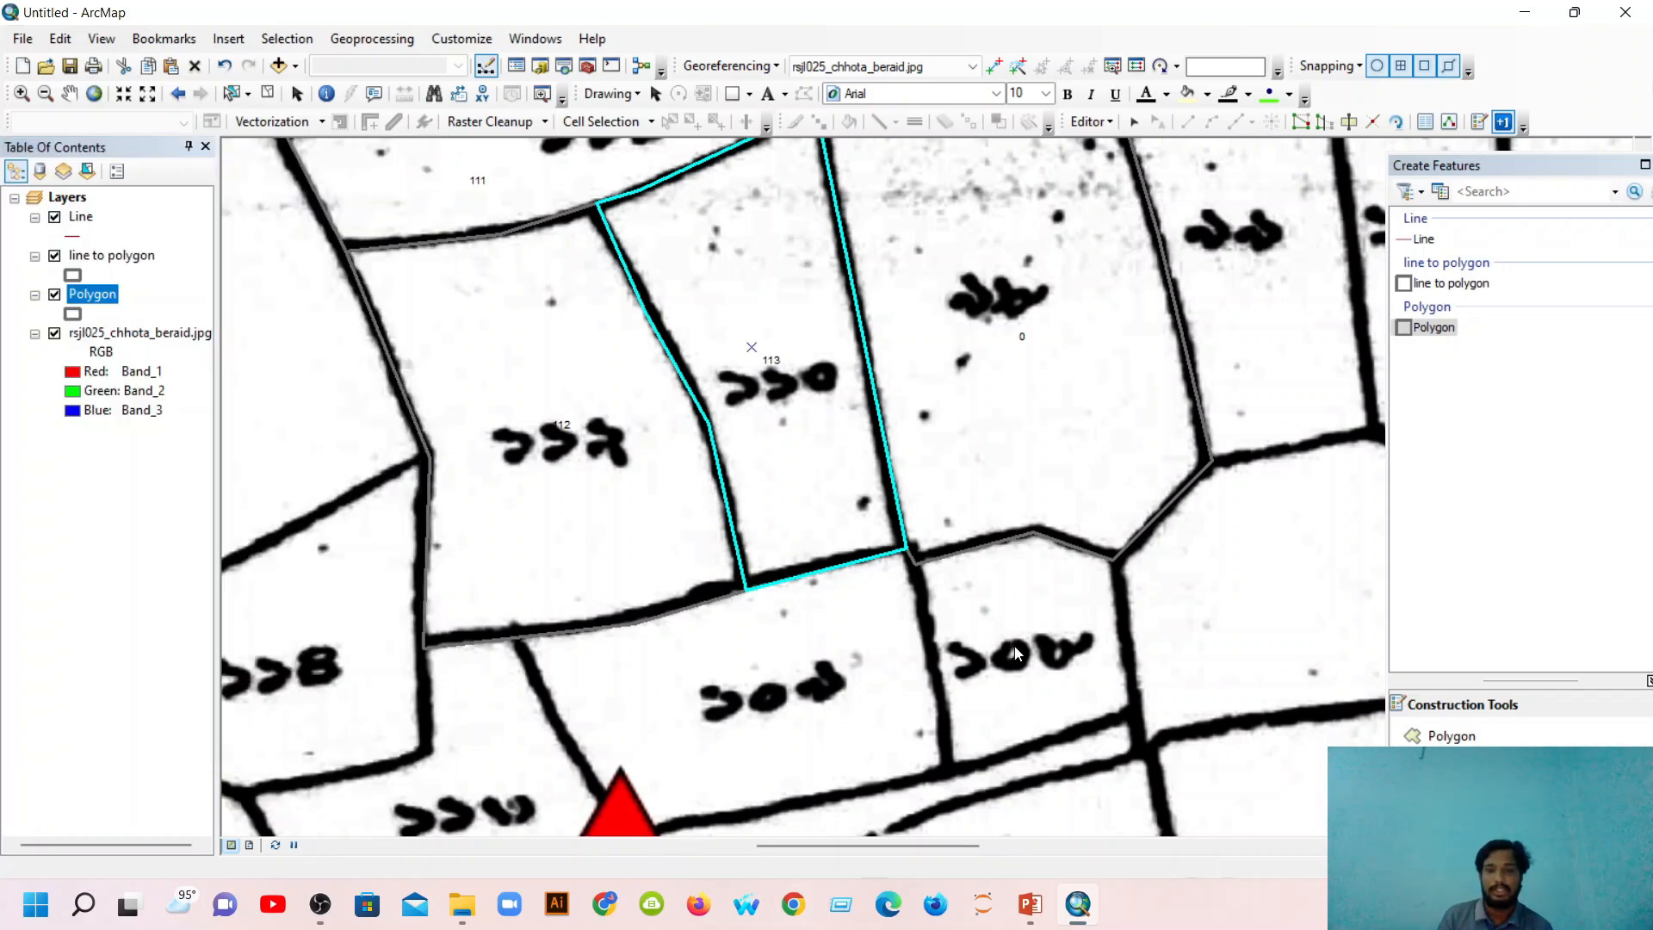
scroll(1017, 650, up, 4)
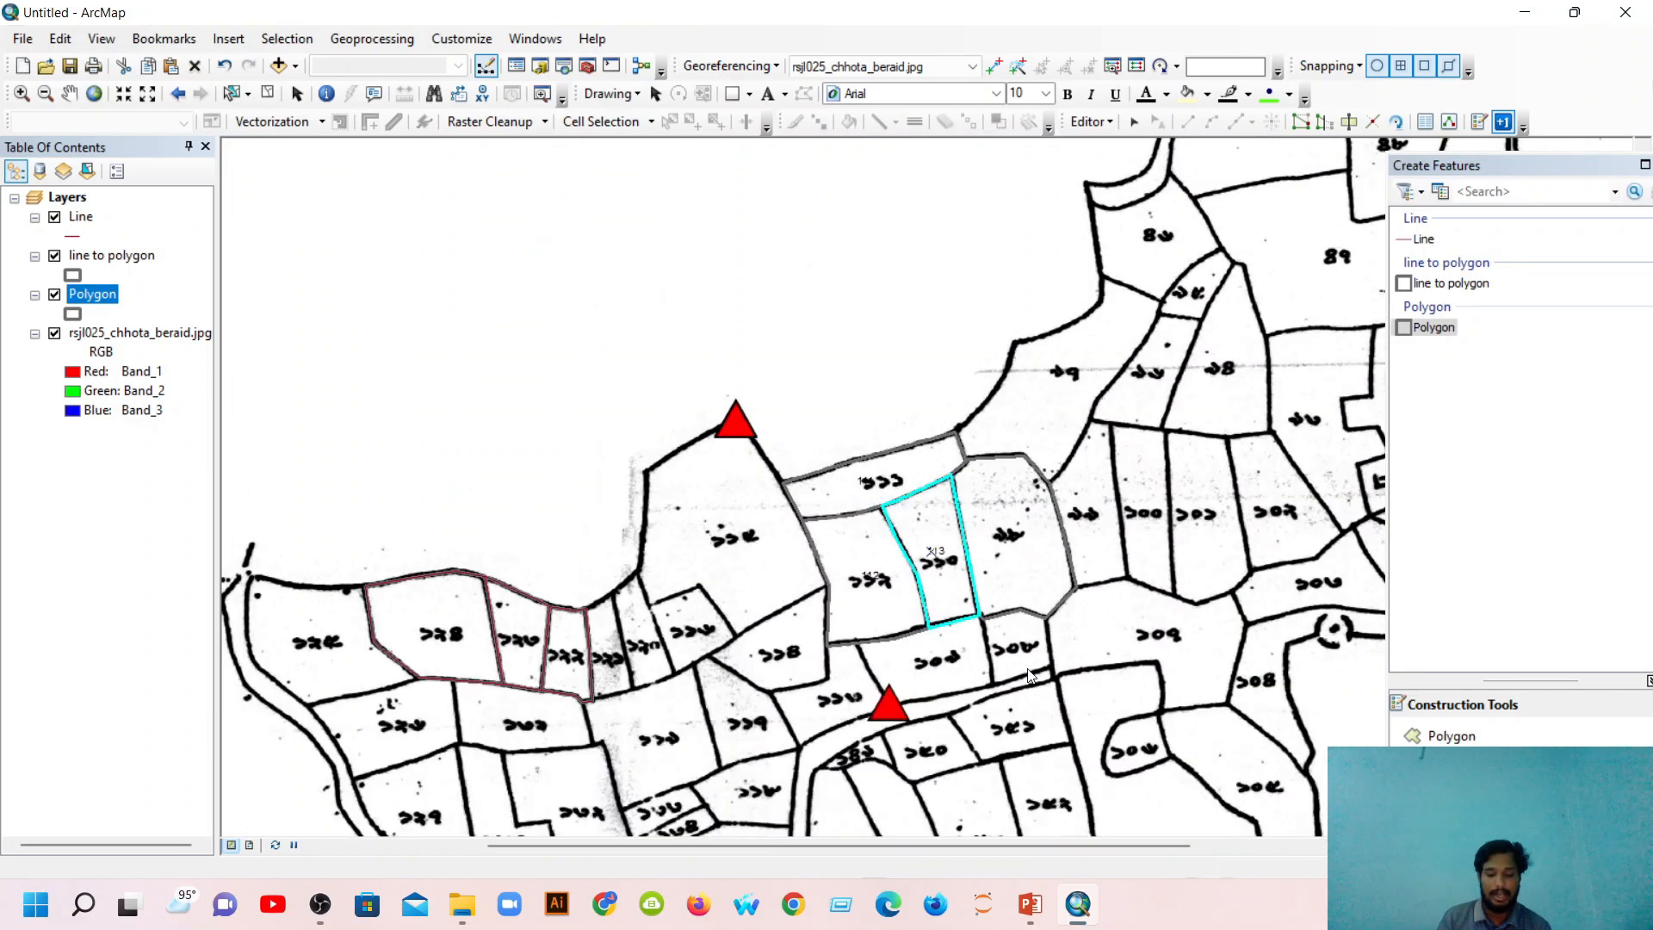